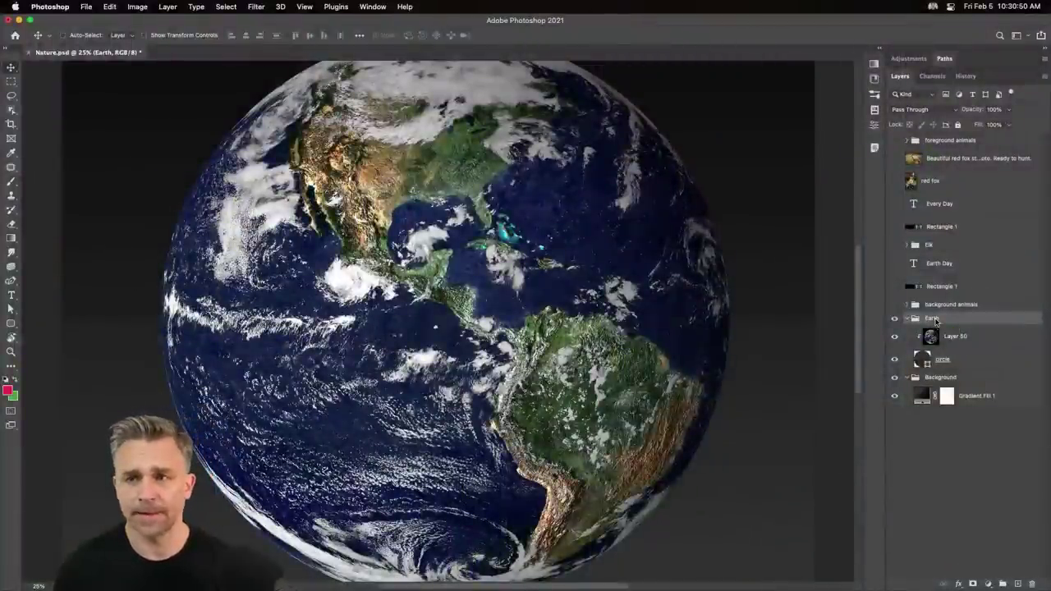
Zoom the Earth photo from 25% to 100% to inspect its cloud and coastline detail.
{"action": "key", "text": "ctrl+plus"}
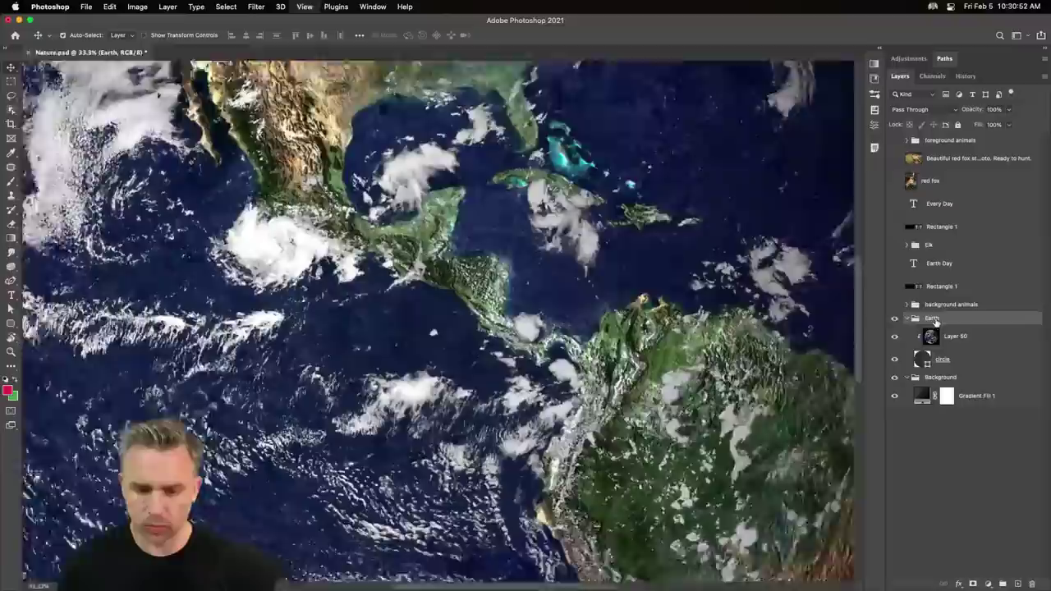
{"action": "key", "text": "ctrl+plus"}
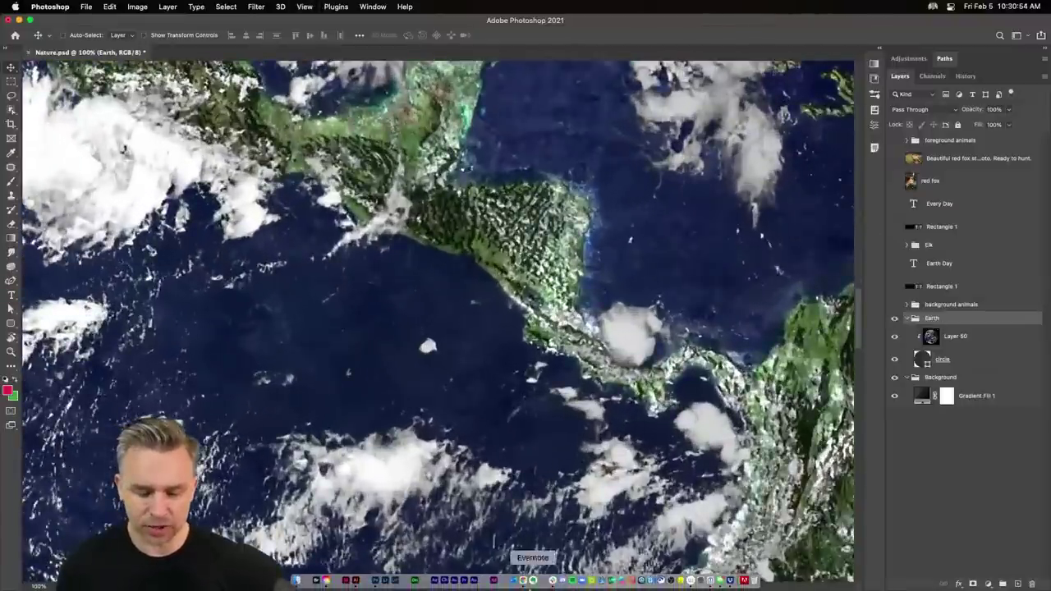
{"action": "left_click", "coordinate": [522, 581]}
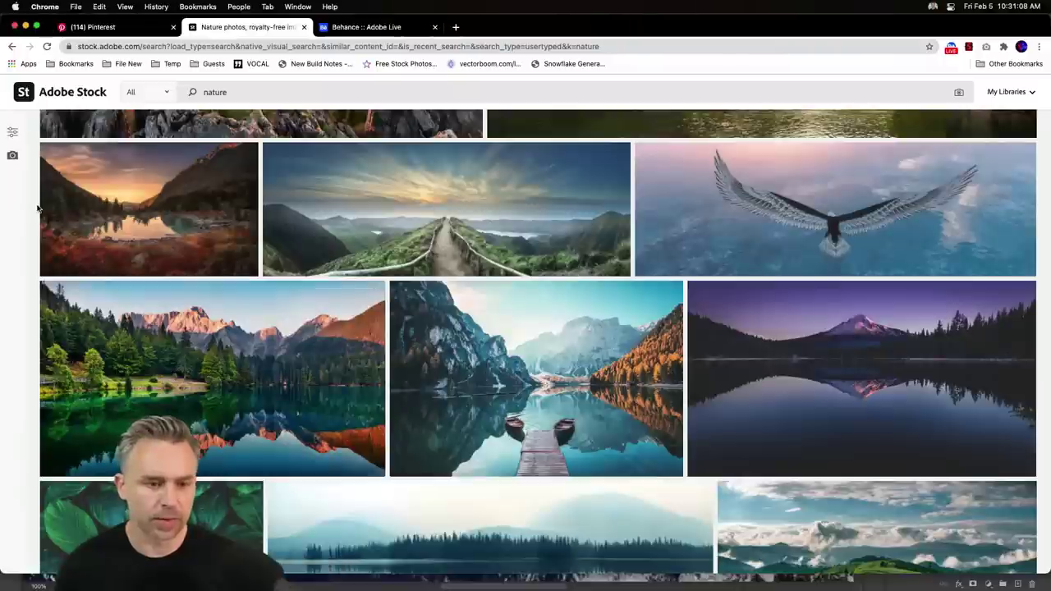
Close the Pinterest tab and minimise Chrome to get back to the Photoshop document.
{"action": "left_click", "coordinate": [174, 27]}
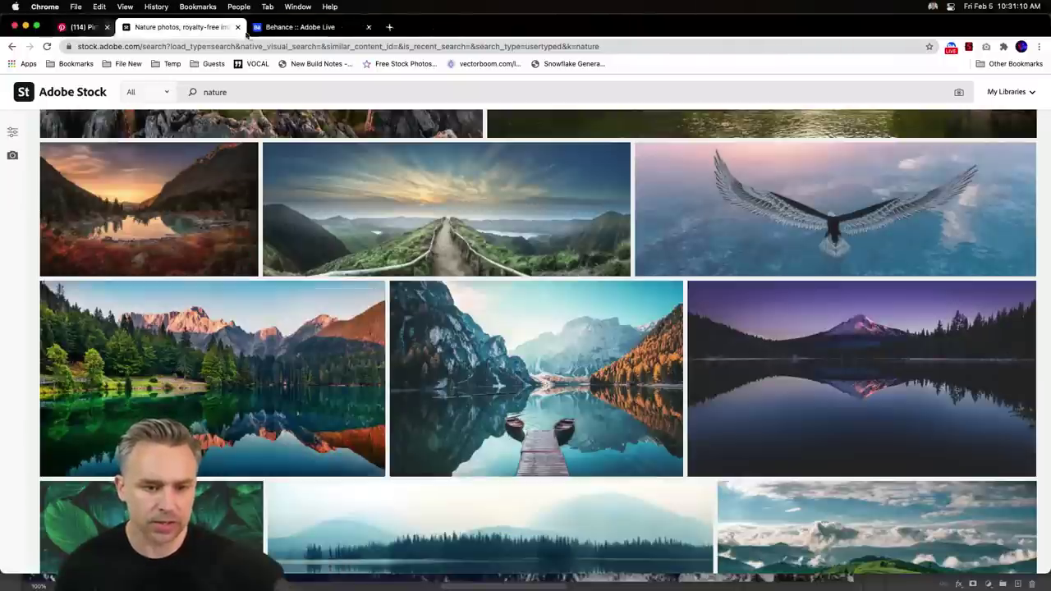
{"action": "left_click", "coordinate": [238, 27]}
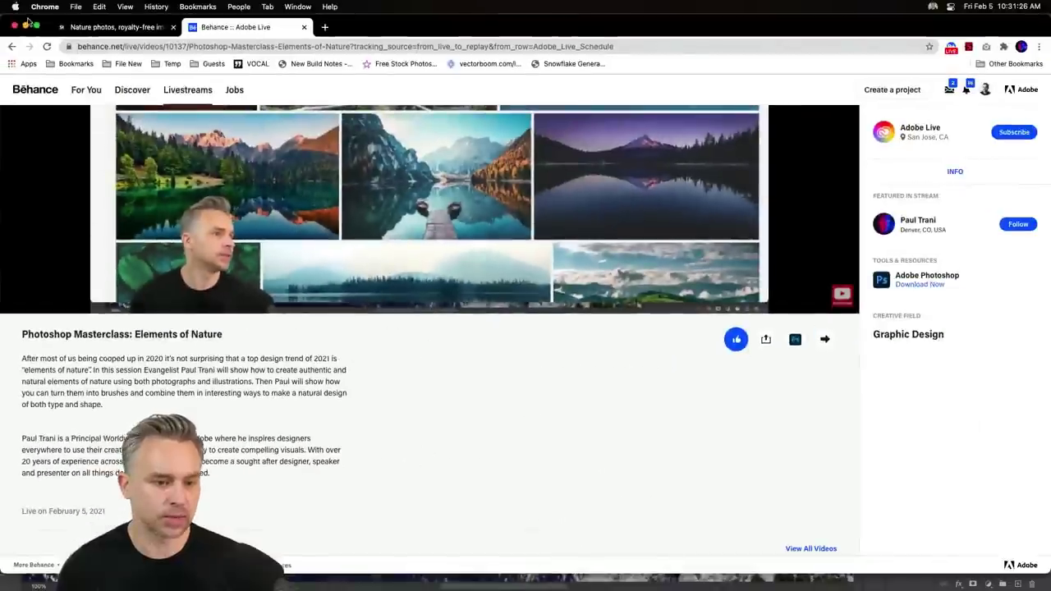
{"action": "key", "text": "super+m"}
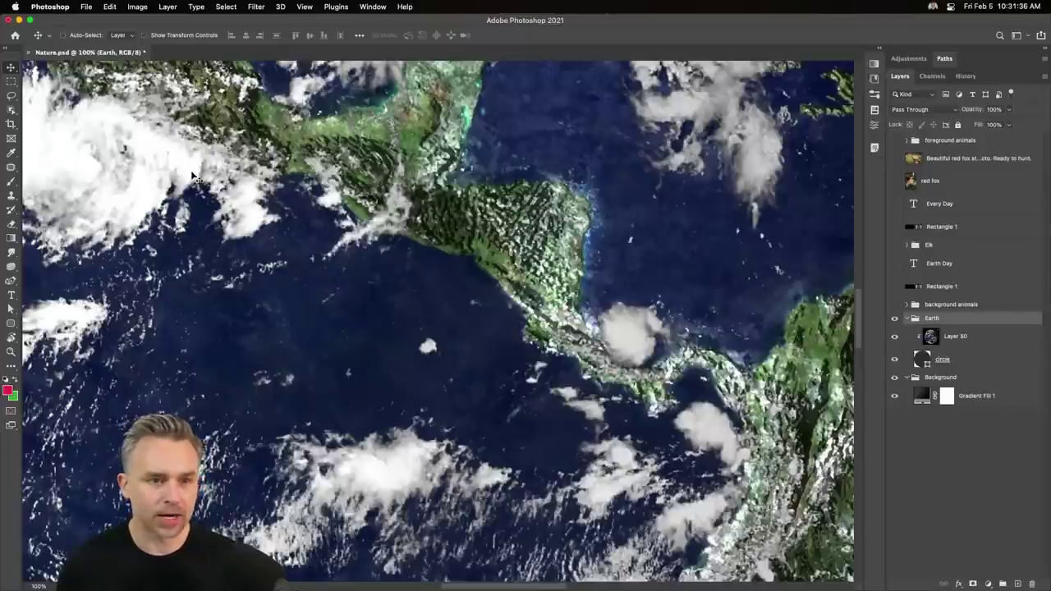
Expand the collapsed panel dock and show the Creative Cloud Libraries panel.
{"action": "left_click", "coordinate": [376, 6]}
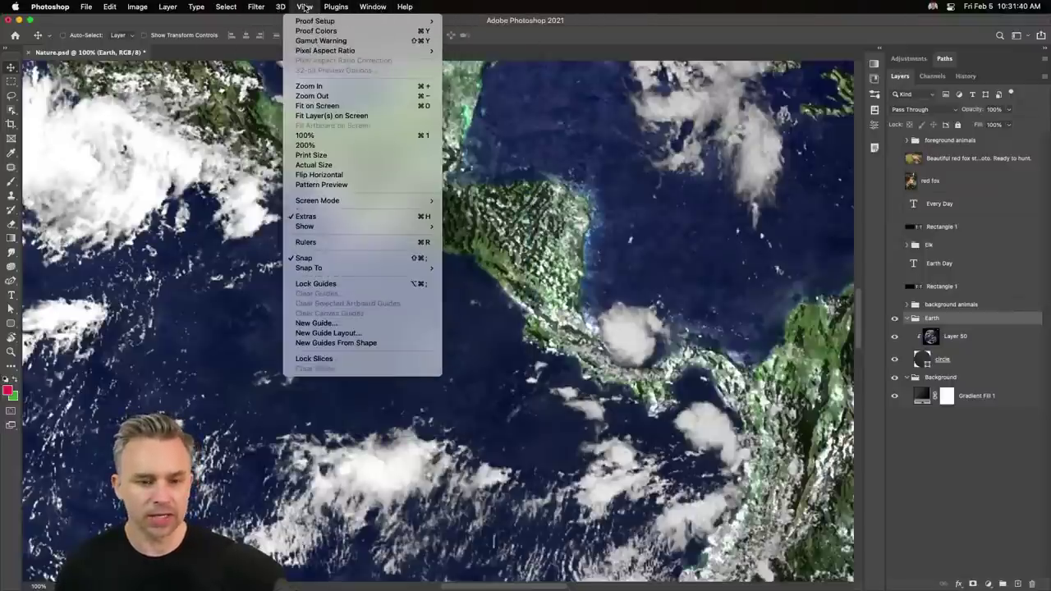
{"action": "left_click", "coordinate": [714, 21]}
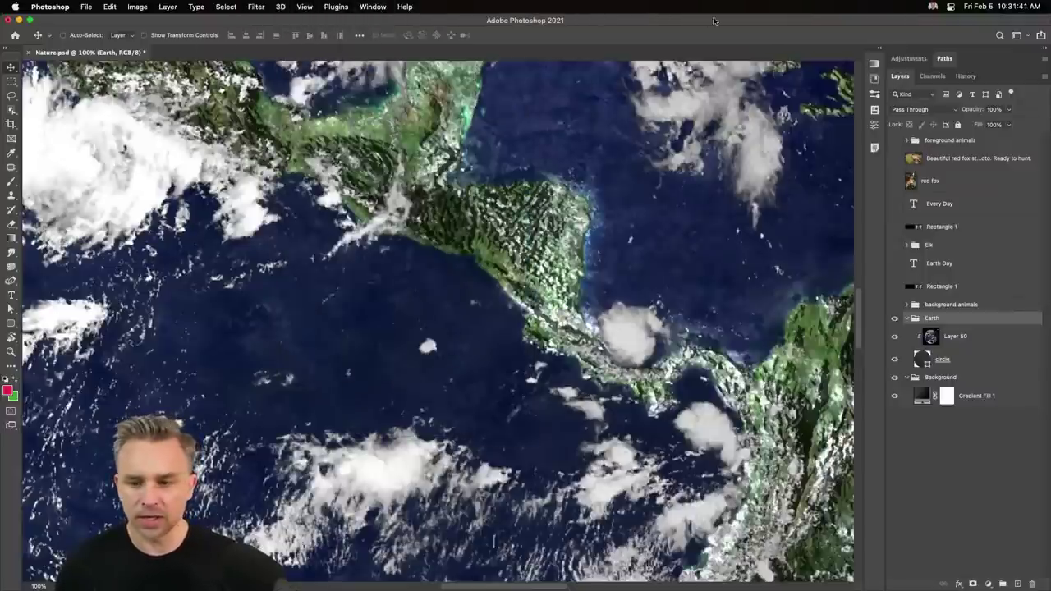
{"action": "left_click", "coordinate": [878, 51]}
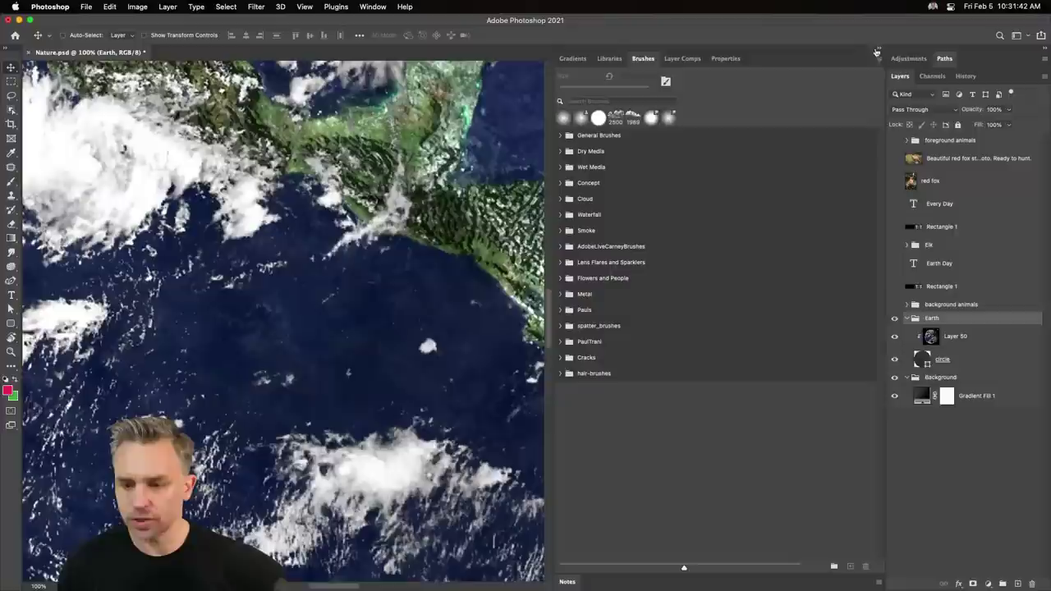
{"action": "left_click", "coordinate": [608, 59]}
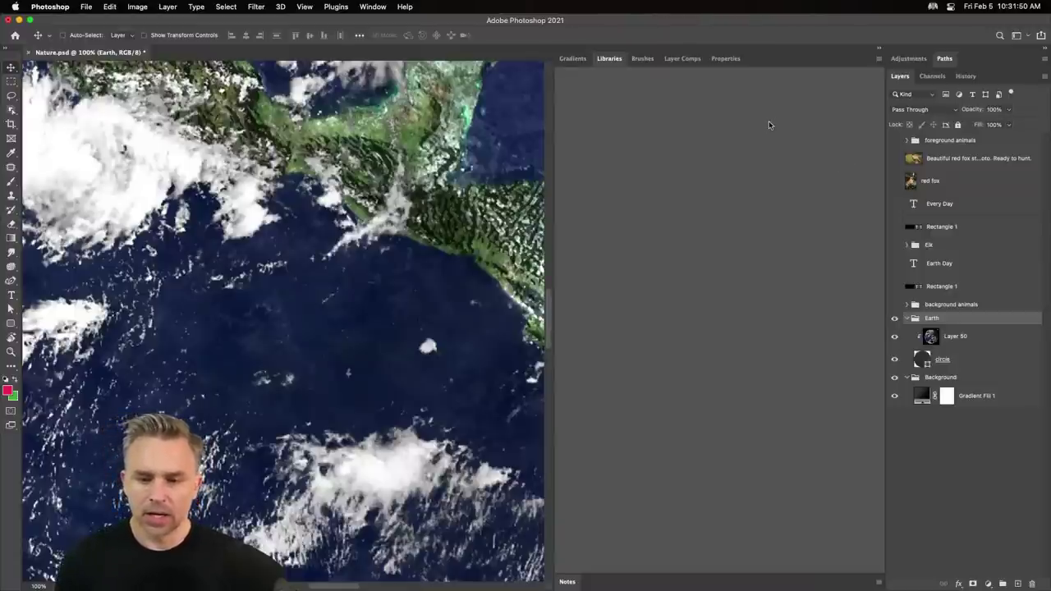
Open the Nature library and expand its Butterflies group of images.
{"action": "left_click", "coordinate": [296, 6]}
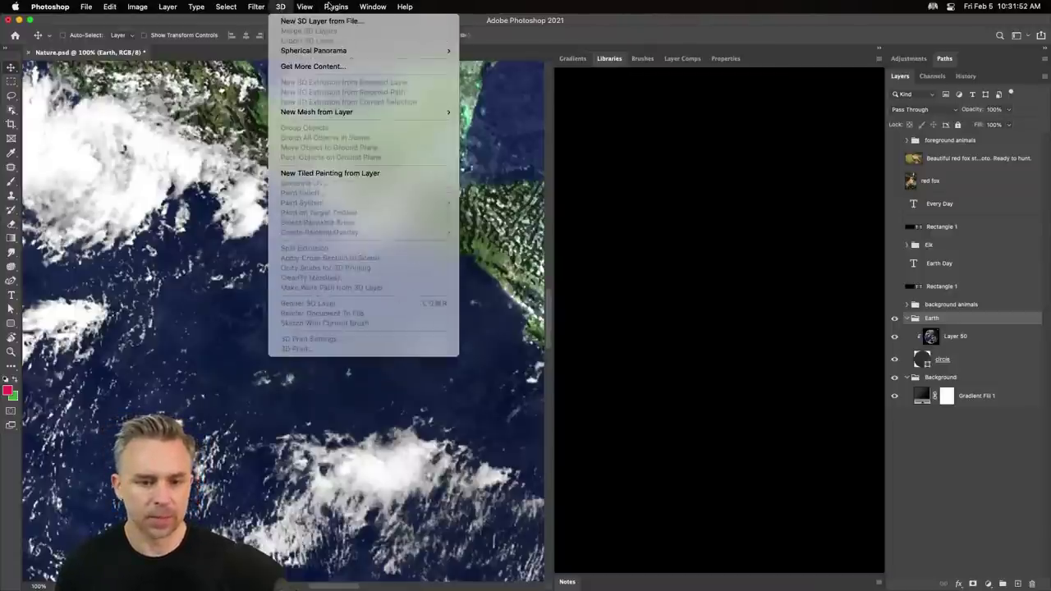
{"action": "left_click", "coordinate": [330, 7]}
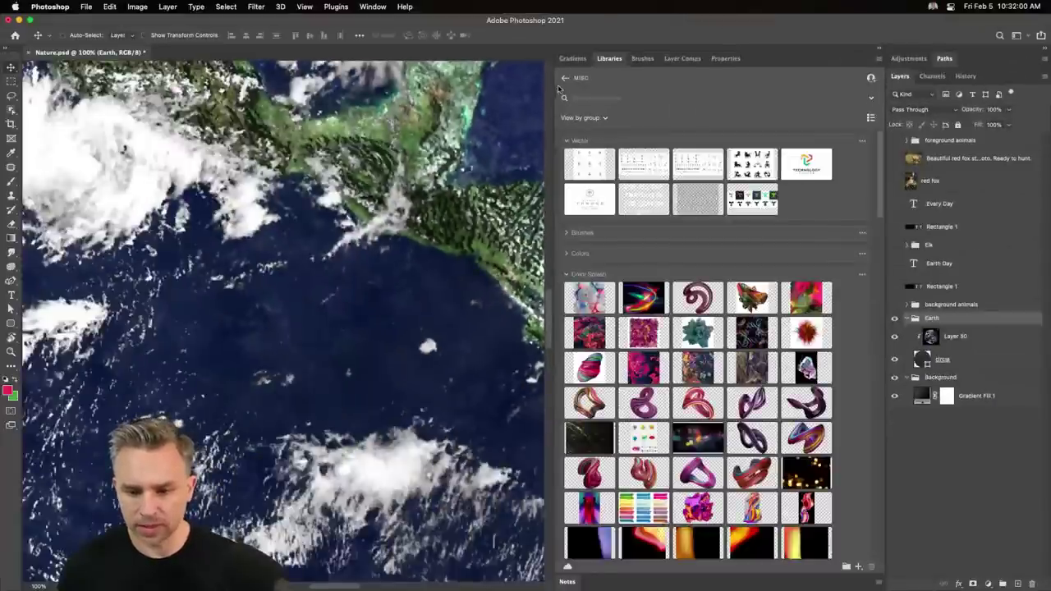
{"action": "left_click", "coordinate": [566, 79]}
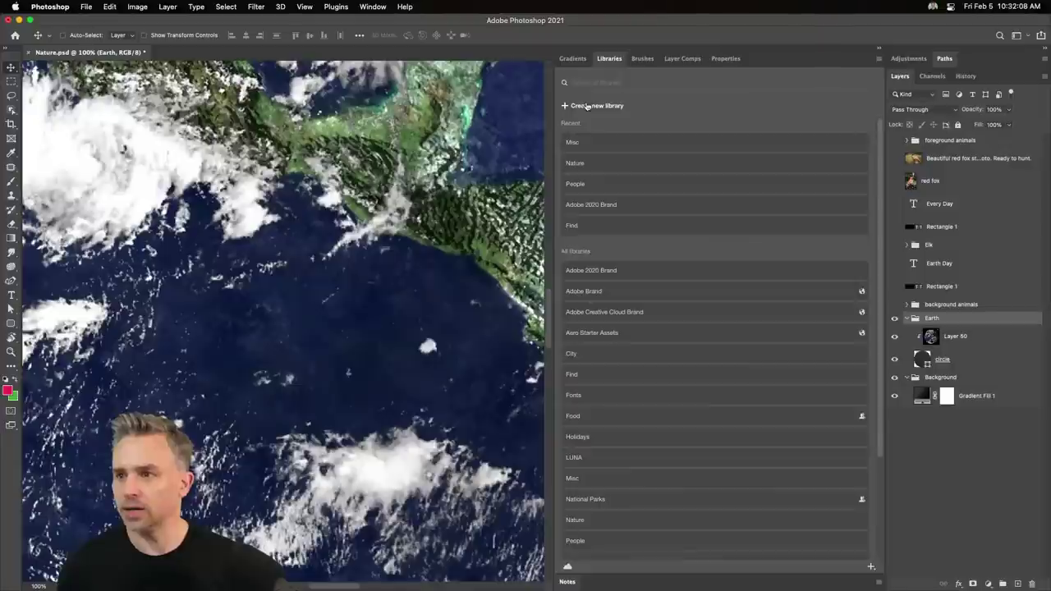
{"action": "left_click", "coordinate": [615, 165]}
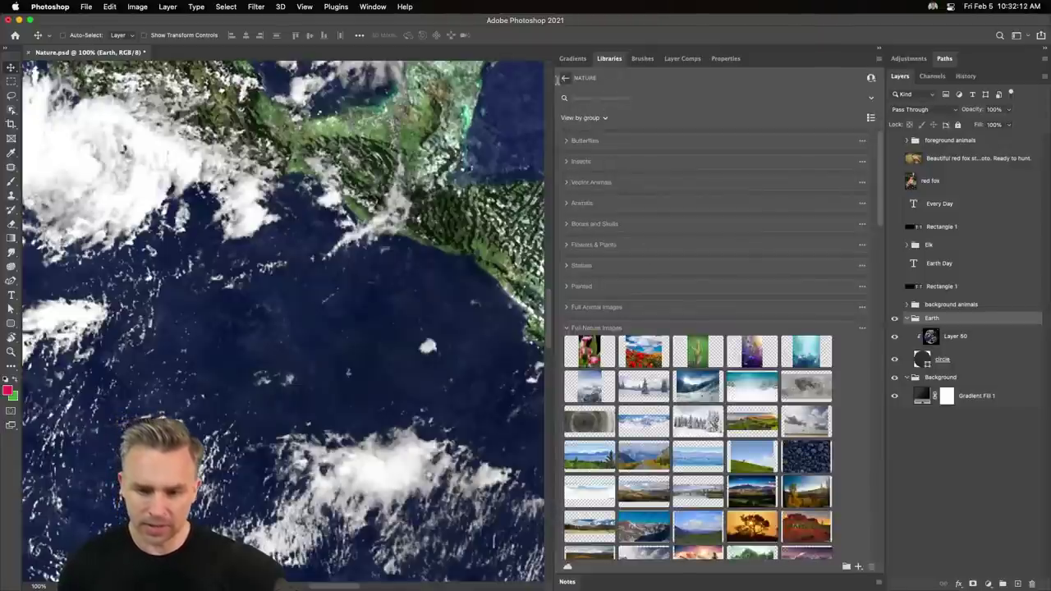
{"action": "left_click", "coordinate": [559, 78]}
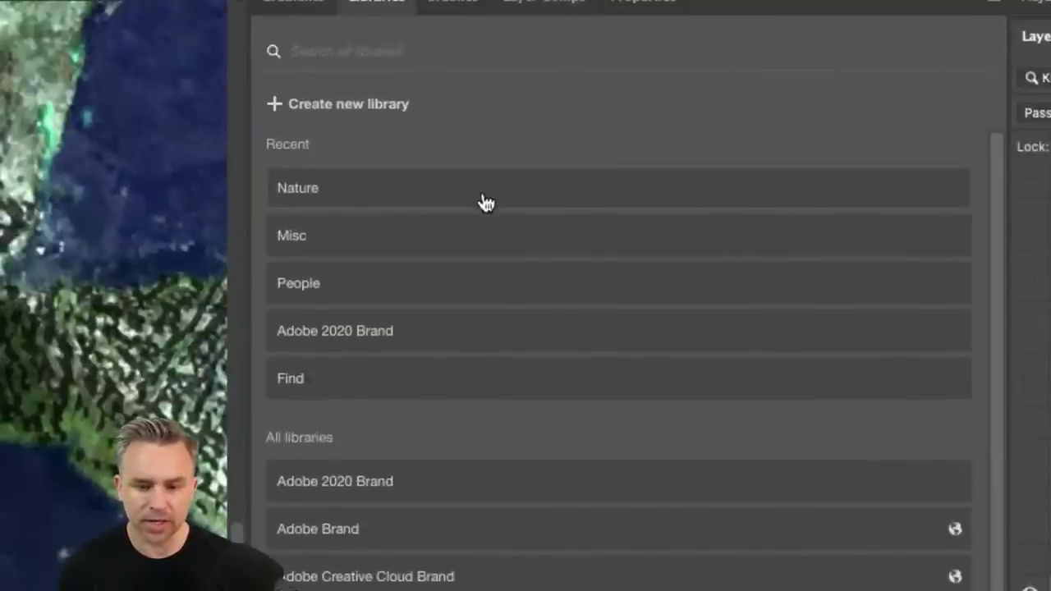
{"action": "left_click", "coordinate": [486, 203]}
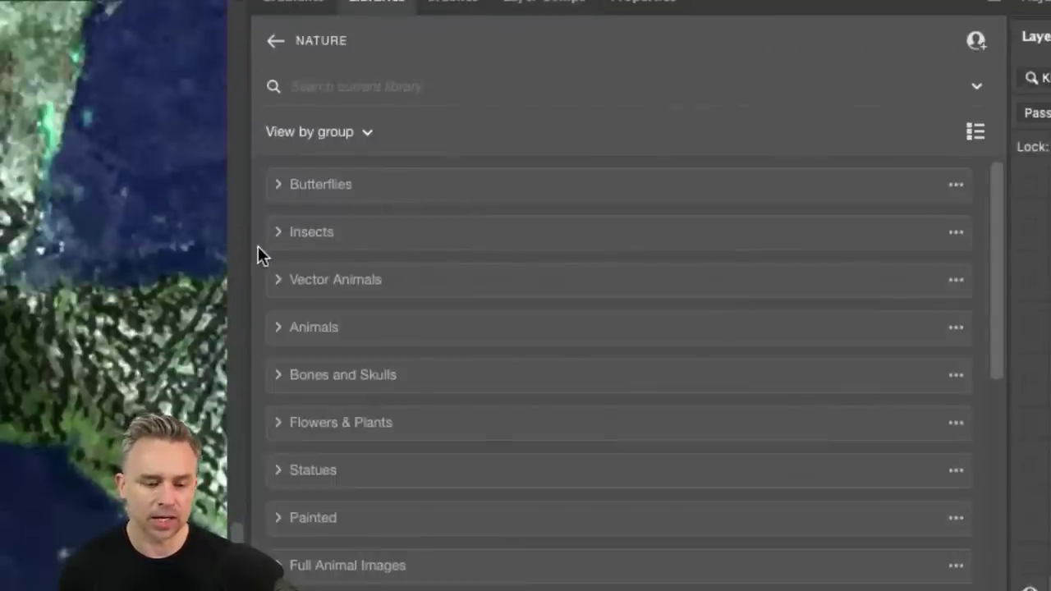
{"action": "left_click", "coordinate": [279, 185]}
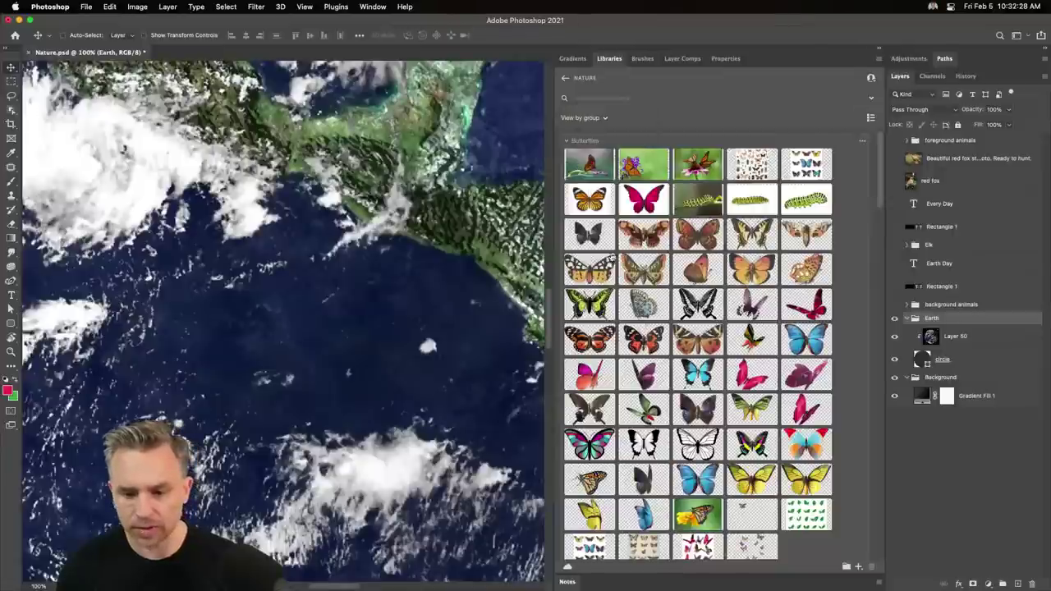
Place the 'butterfly on flower' and 'butterflies feeding' library photos onto the canvas as layers.
{"action": "left_click", "coordinate": [566, 142]}
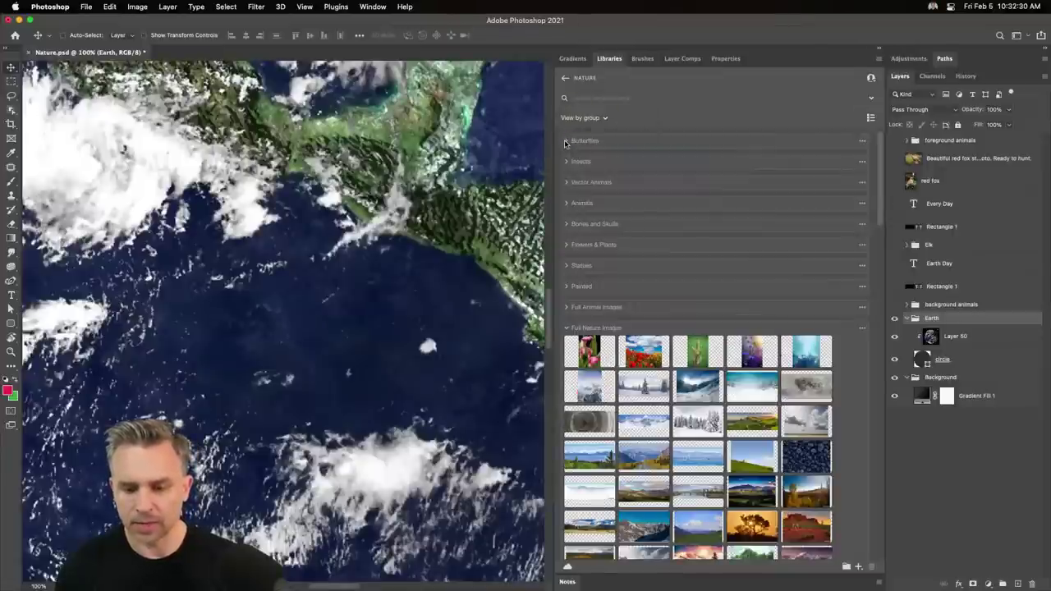
{"action": "left_click", "coordinate": [566, 141]}
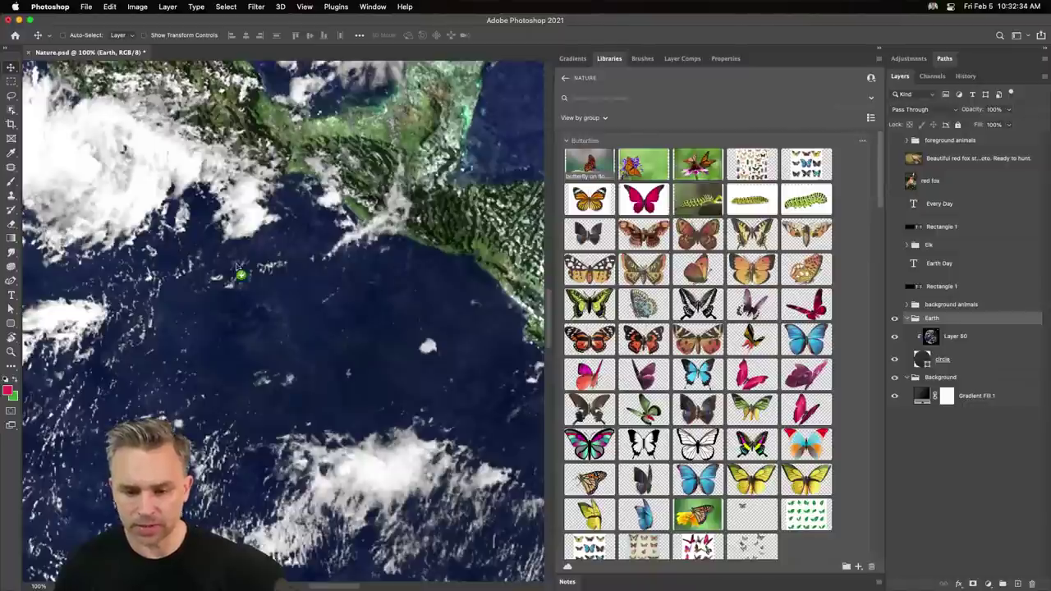
{"action": "left_click_drag", "start_coordinate": [588, 164], "coordinate": [223, 266]}
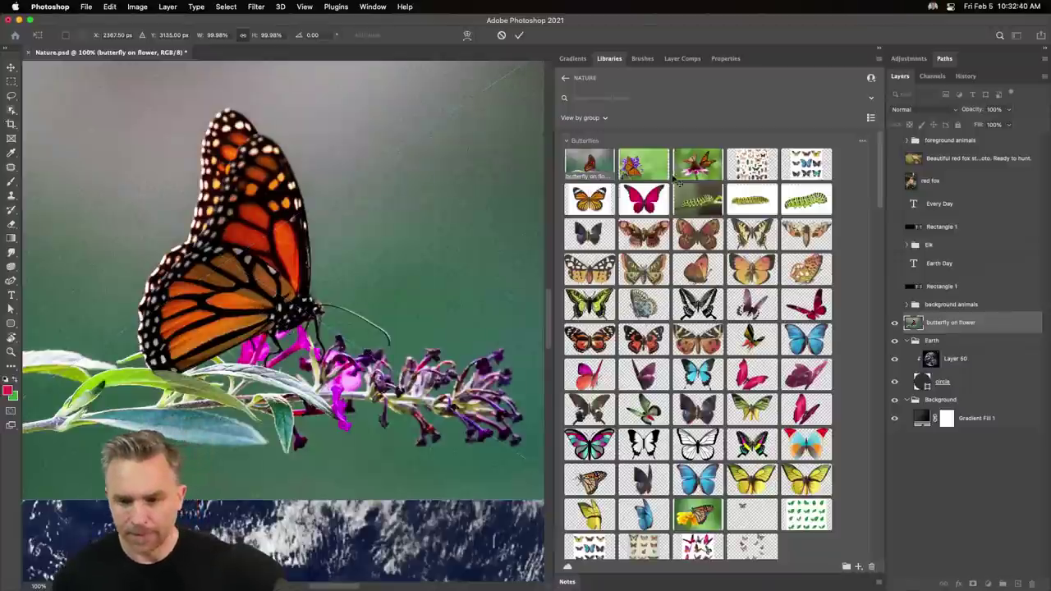
{"action": "key", "text": "Return"}
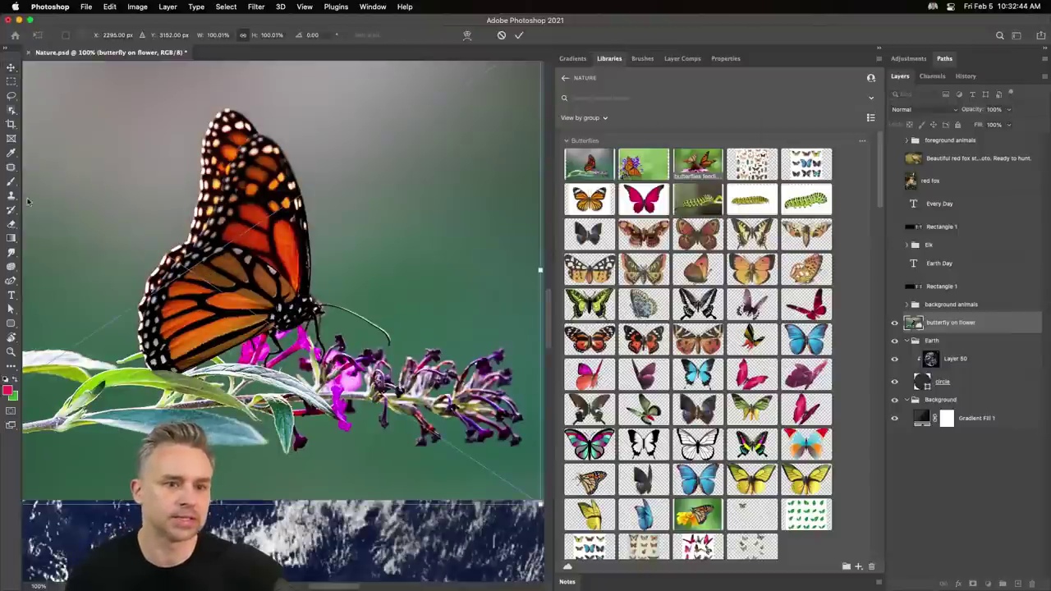
{"action": "mouse_move", "coordinate": [697, 168]}
{"action": "left_mouse_down"}
{"action": "mouse_move", "coordinate": [262, 220]}
{"action": "mouse_move", "coordinate": [282, 238]}
{"action": "mouse_move", "coordinate": [280, 227]}
{"action": "left_mouse_up"}
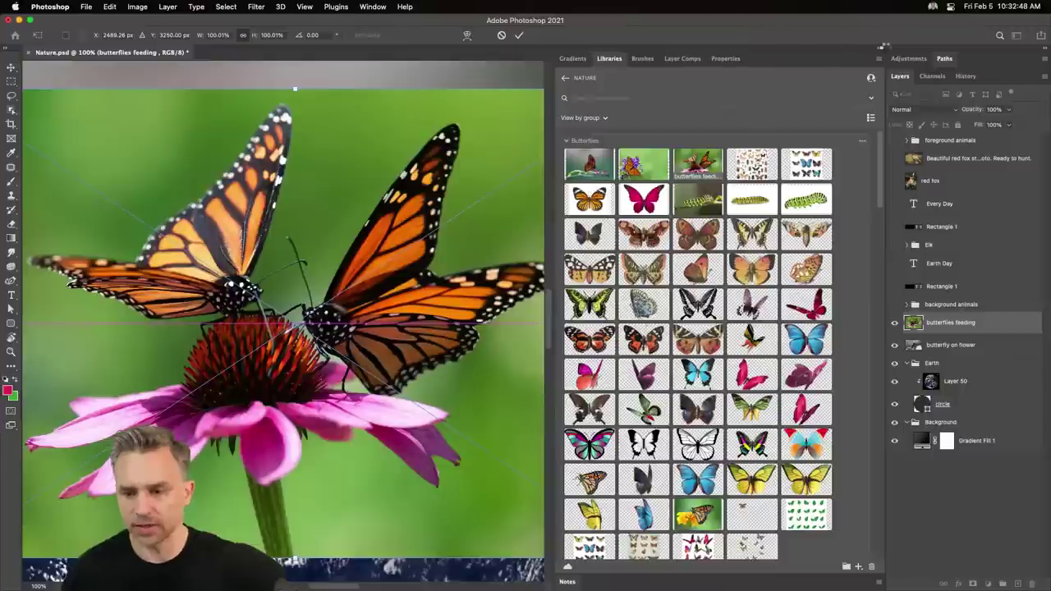
{"action": "key", "text": "Return"}
{"action": "left_click", "coordinate": [879, 50]}
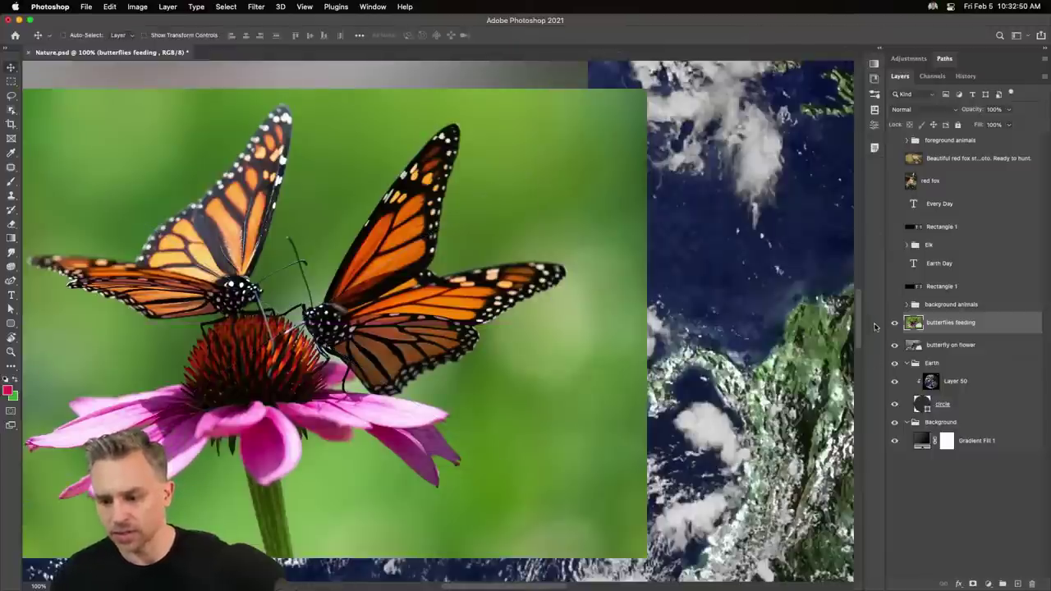
{"action": "left_click", "coordinate": [895, 380]}
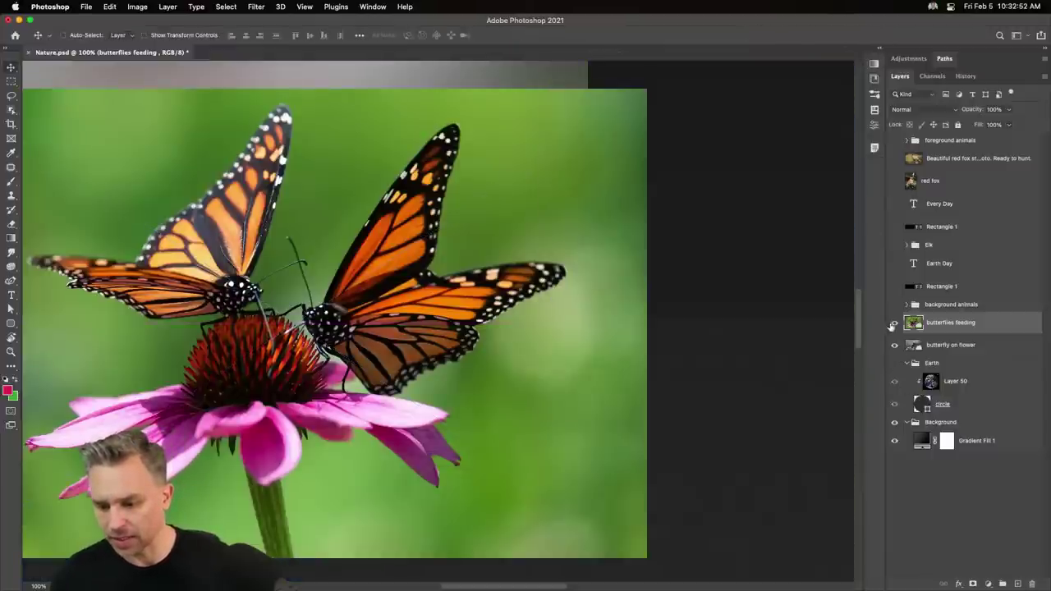
{"action": "left_click_drag", "start_coordinate": [895, 323], "coordinate": [895, 345]}
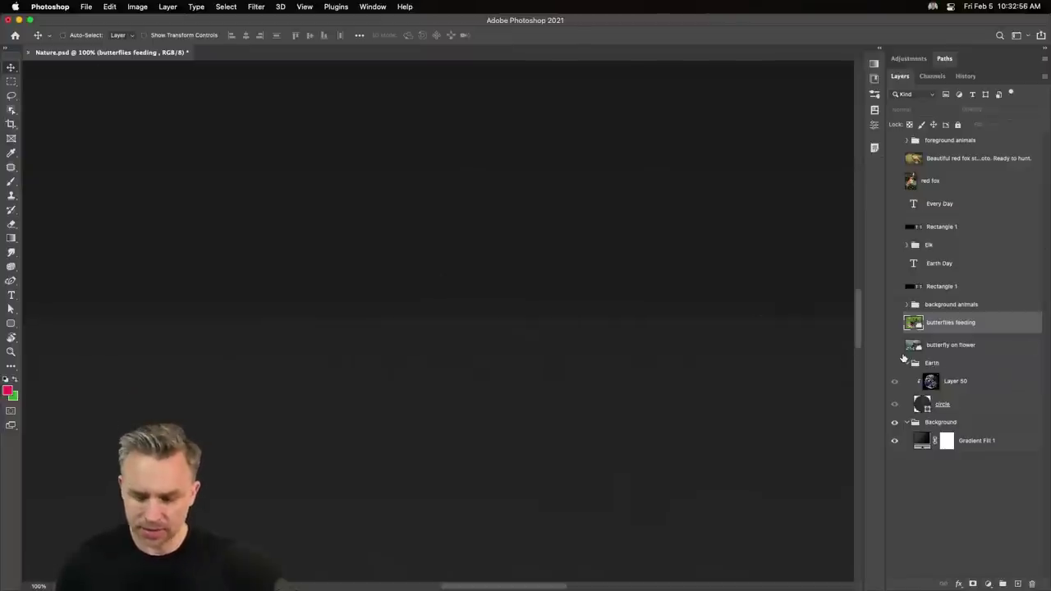
{"action": "key", "text": "super+0"}
{"action": "key", "text": "super+minus"}
{"action": "key", "text": "super+minus"}
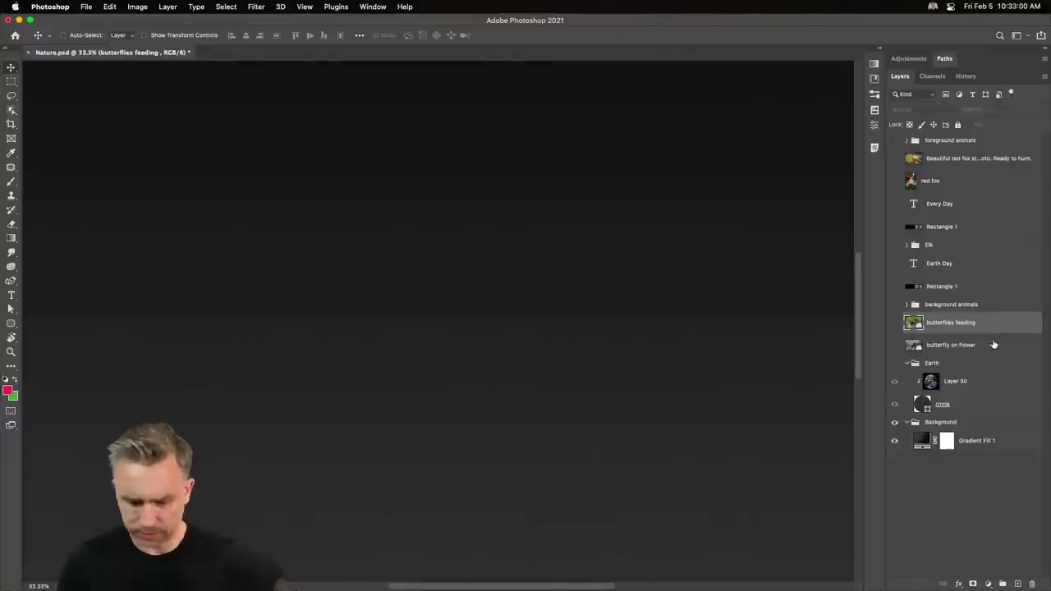
{"action": "key", "text": "super+minus"}
{"action": "key", "text": "super+minus"}
{"action": "key", "text": "super+minus"}
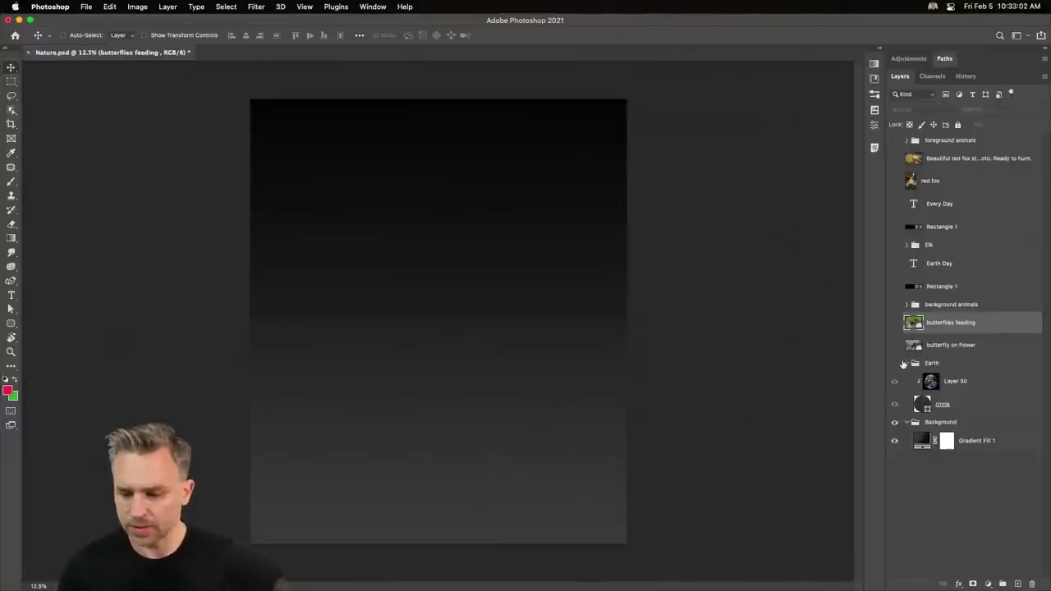
{"action": "left_click", "coordinate": [926, 345]}
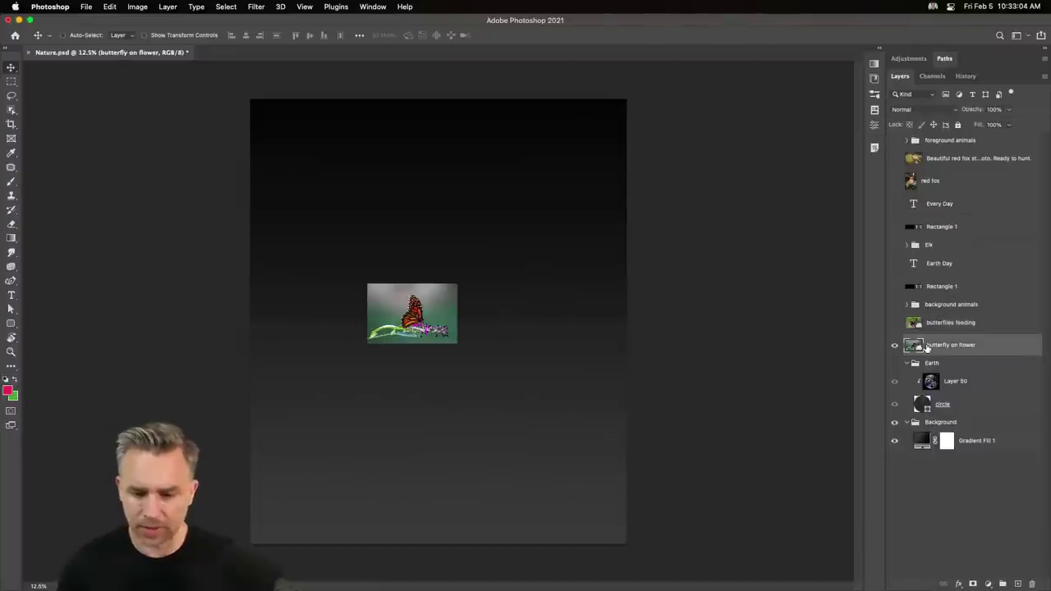
{"action": "key", "text": "super+plus"}
{"action": "key", "text": "super+plus"}
{"action": "key", "text": "super+plus"}
{"action": "key", "text": "super+plus"}
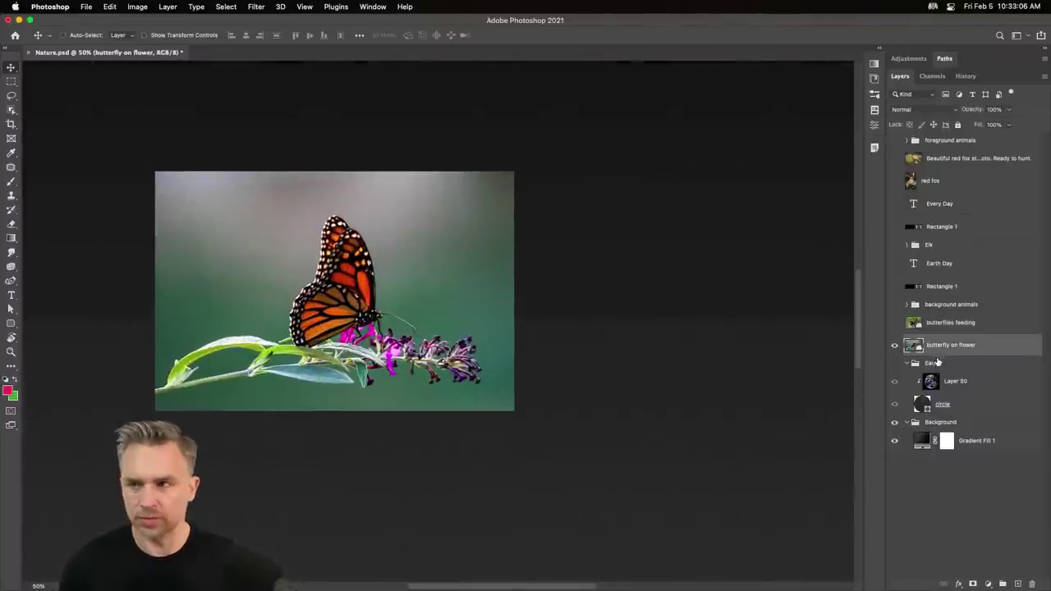
{"action": "key", "text": "super+plus"}
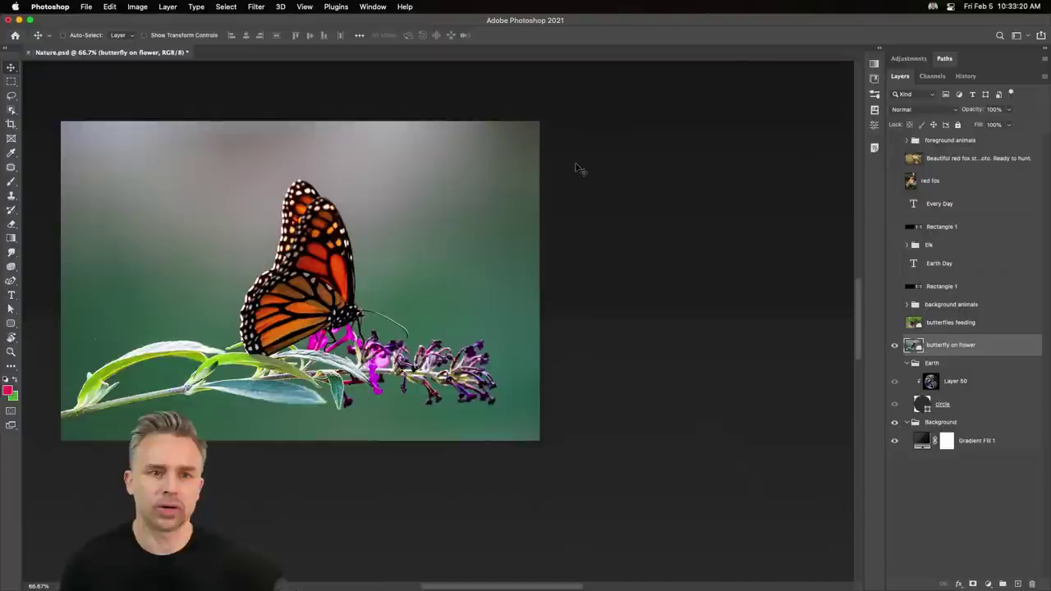
Reopen the Libraries panel, try searching across all libraries, then bring up the Plugins menu.
{"action": "left_click", "coordinate": [875, 48]}
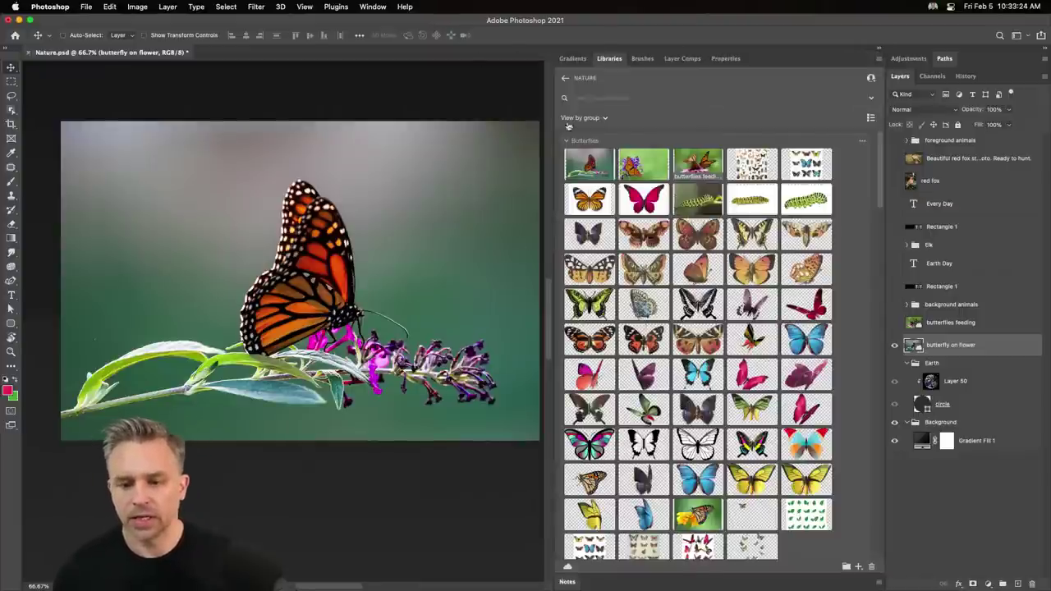
{"action": "left_click", "coordinate": [565, 79]}
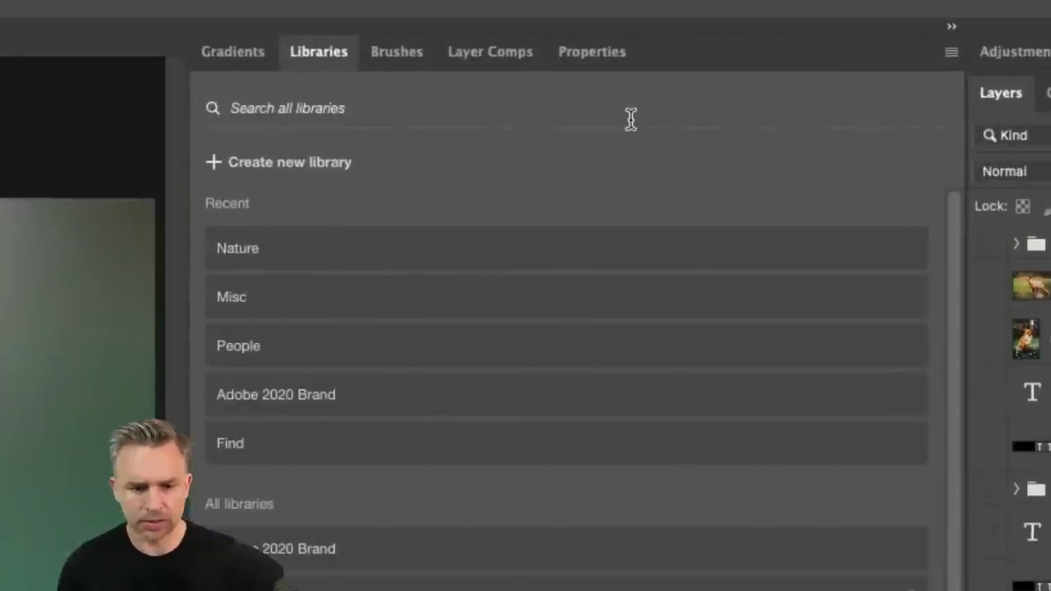
{"action": "left_click", "coordinate": [782, 85]}
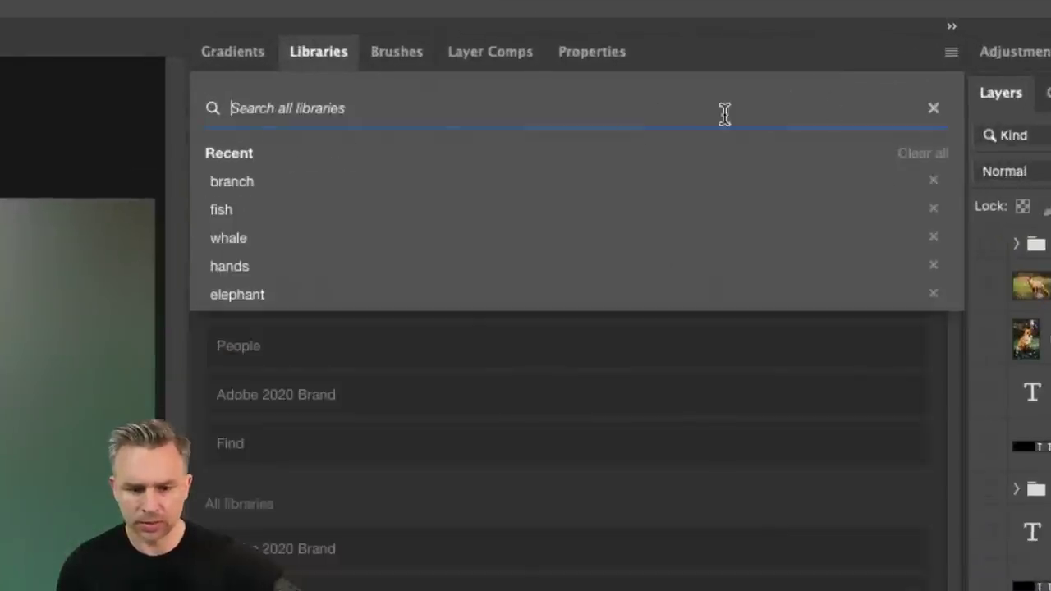
{"action": "left_click", "coordinate": [934, 109]}
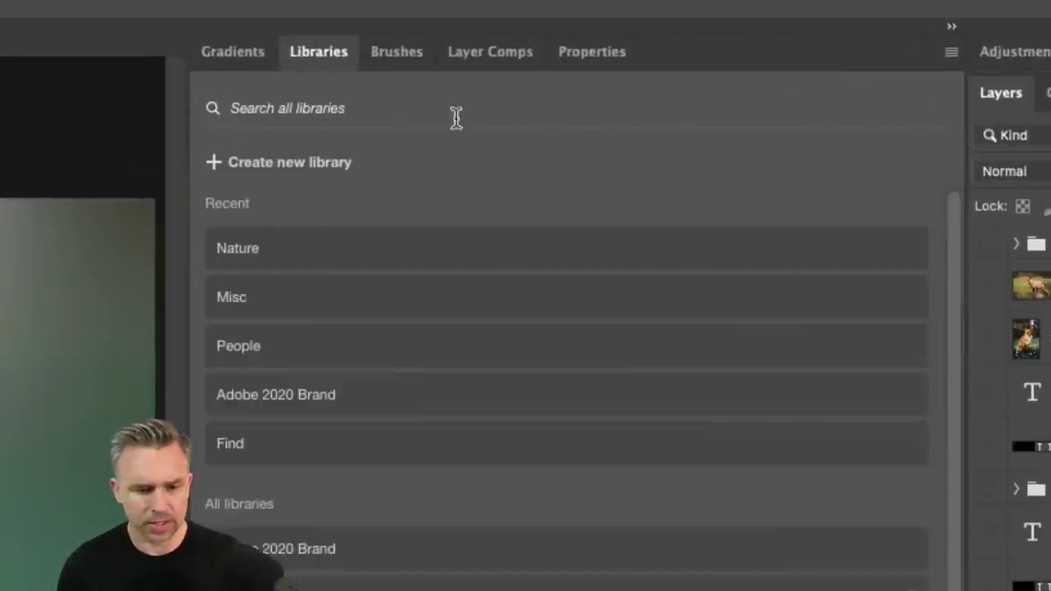
{"action": "left_click", "coordinate": [251, 109]}
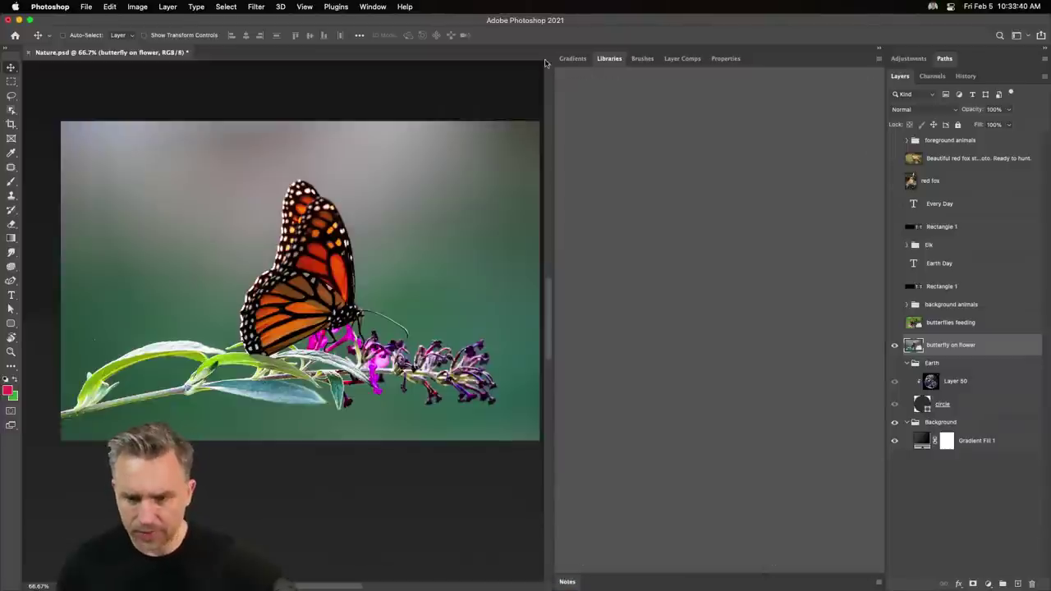
{"action": "left_click", "coordinate": [300, 6]}
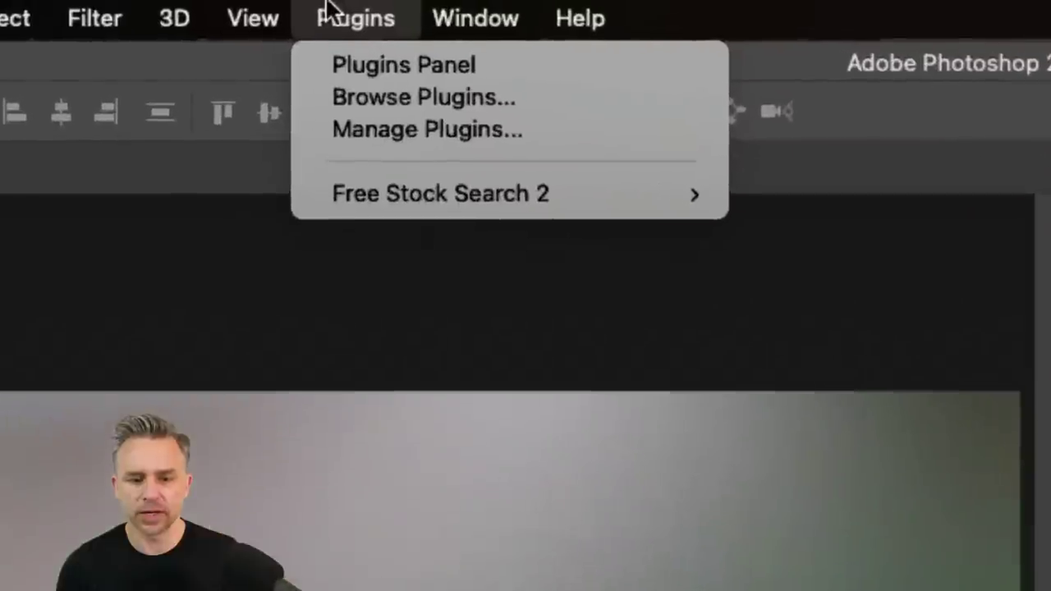
{"action": "left_click", "coordinate": [378, 97]}
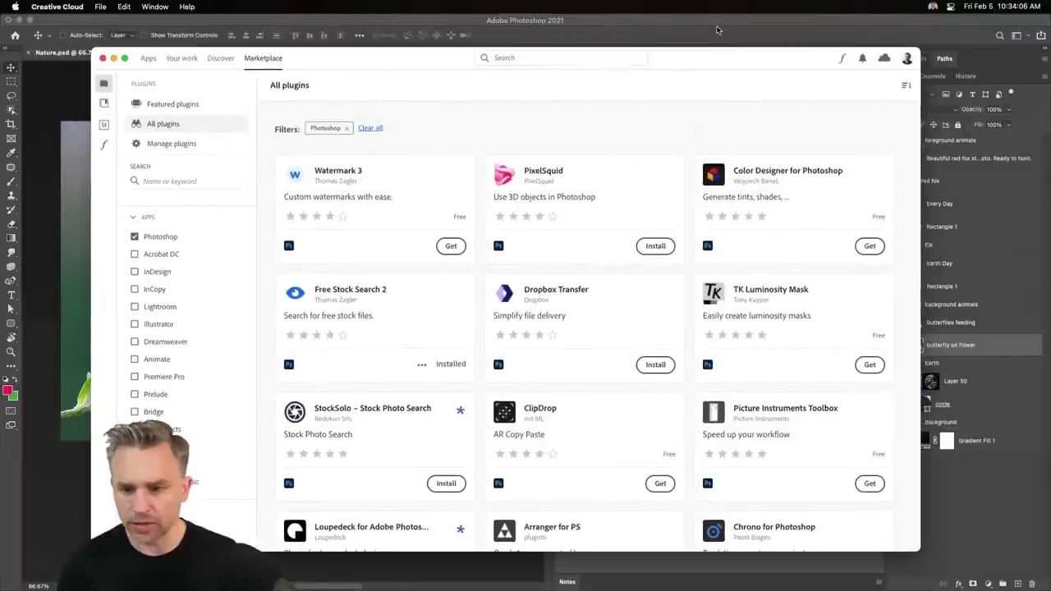
{"action": "key", "text": "super+w"}
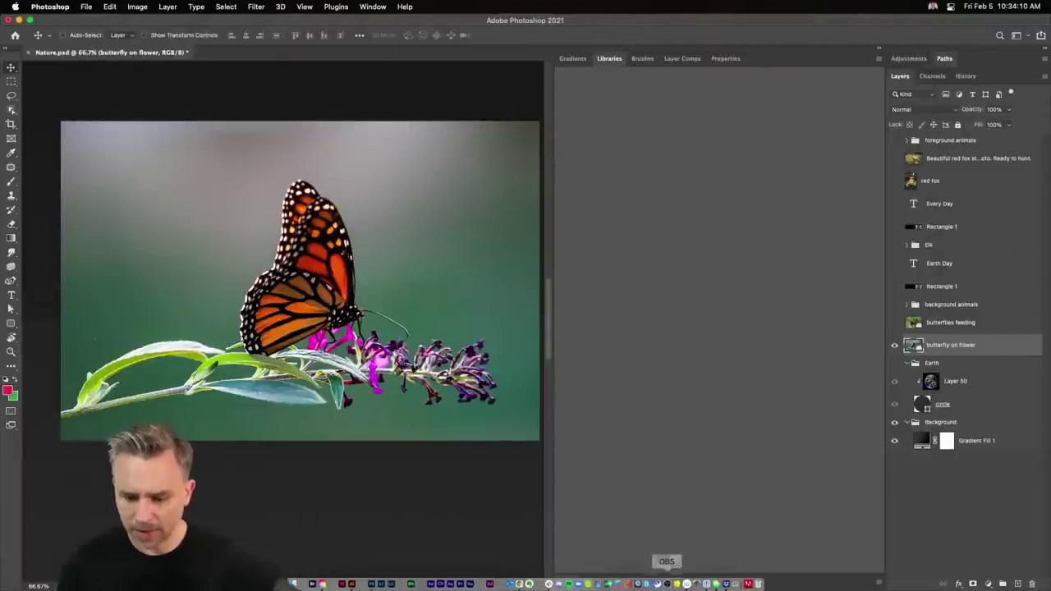
Quit Illustrator, return to Photoshop and open Plugins > Plugins Panel.
{"action": "right_click", "coordinate": [352, 584]}
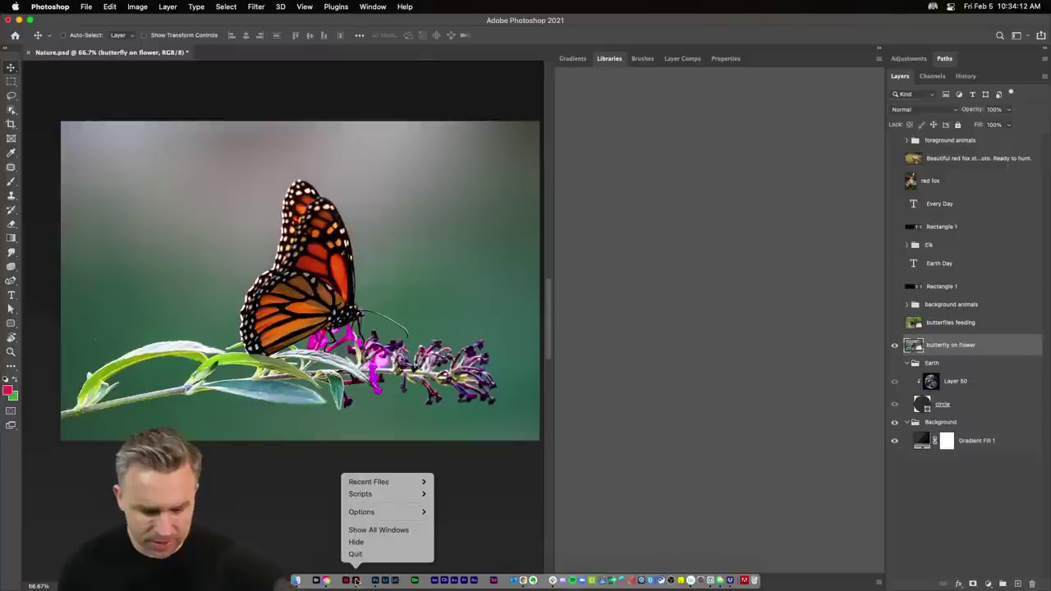
{"action": "left_click", "coordinate": [366, 554]}
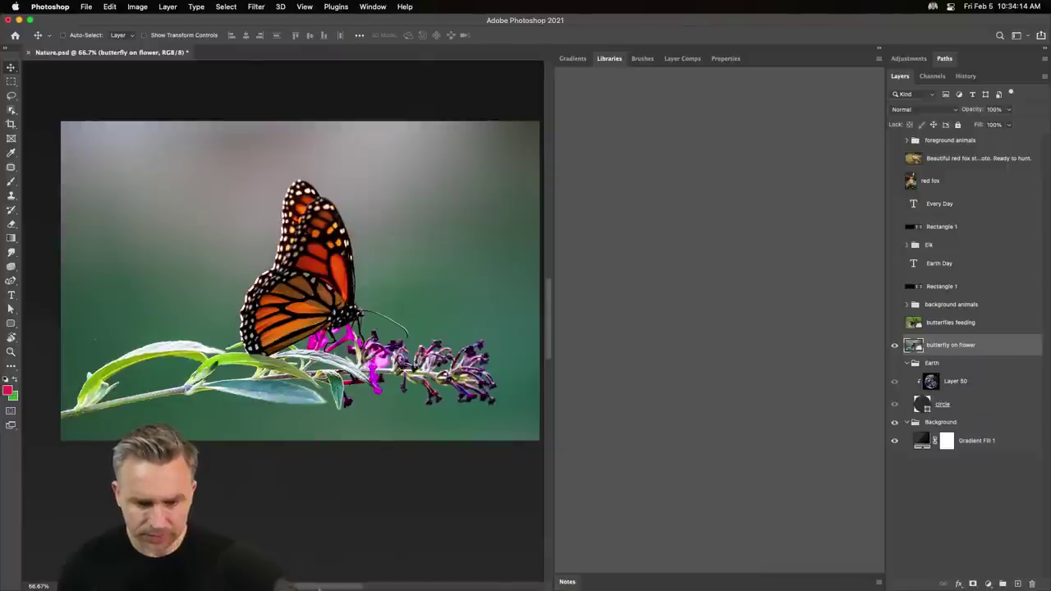
{"action": "key", "text": "super+Tab"}
{"action": "key", "text": "super+Tab"}
{"action": "key", "text": "super+Tab"}
{"action": "key", "text": "super+Tab"}
{"action": "key", "text": "super+Tab"}
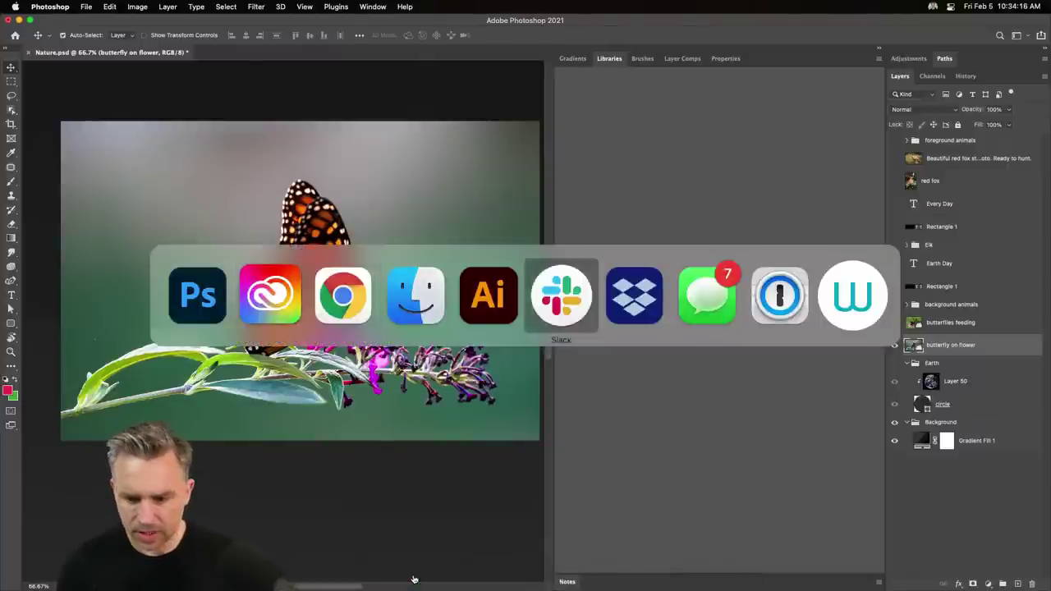
{"action": "key", "text": "super+Tab"}
{"action": "key", "text": "super+Tab"}
{"action": "left_click", "coordinate": [374, 404]}
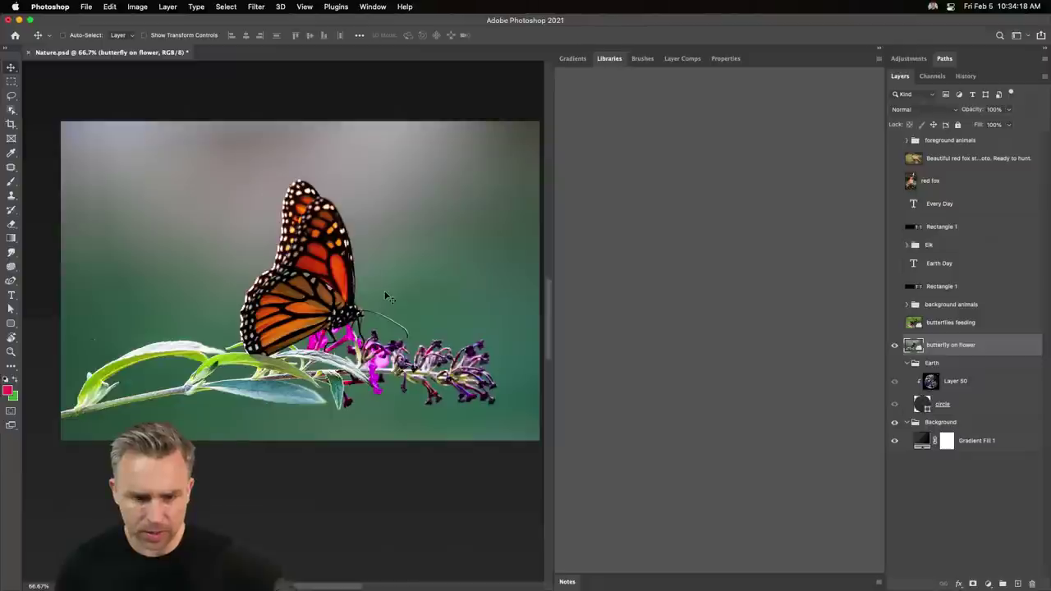
{"action": "left_click", "coordinate": [336, 7]}
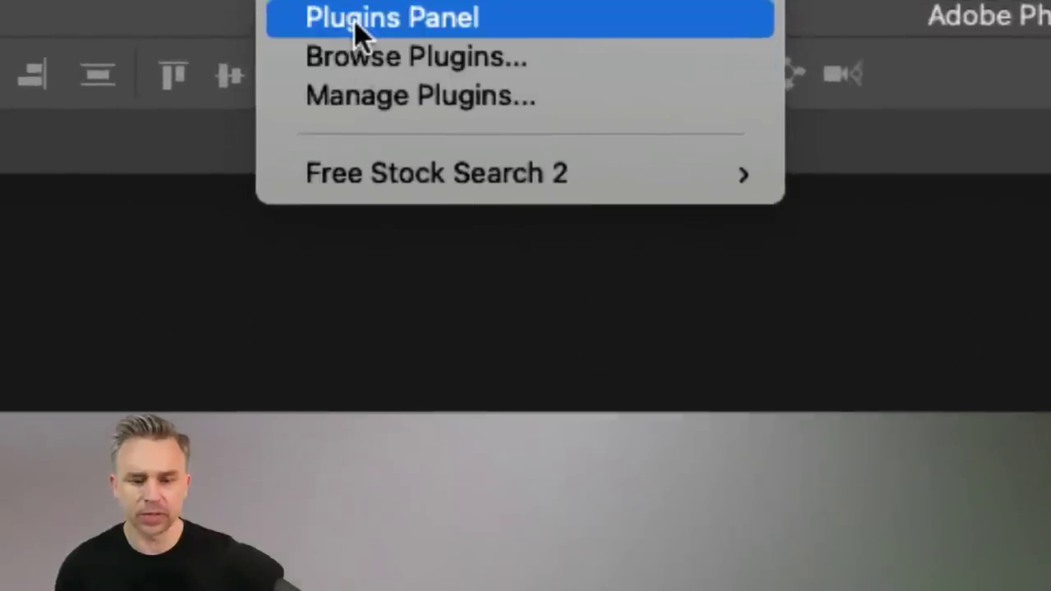
{"action": "left_click", "coordinate": [354, 20]}
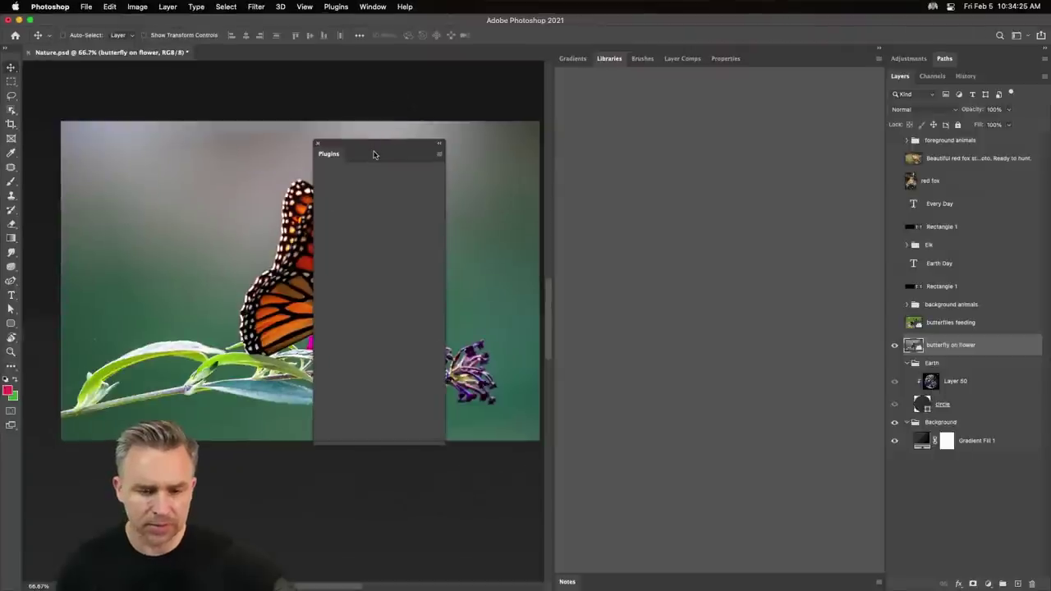
Launch Free Stock Search 2 from the Plugins panel and search it for 'nature' photos.
{"action": "left_click_drag", "start_coordinate": [374, 154], "coordinate": [462, 149]}
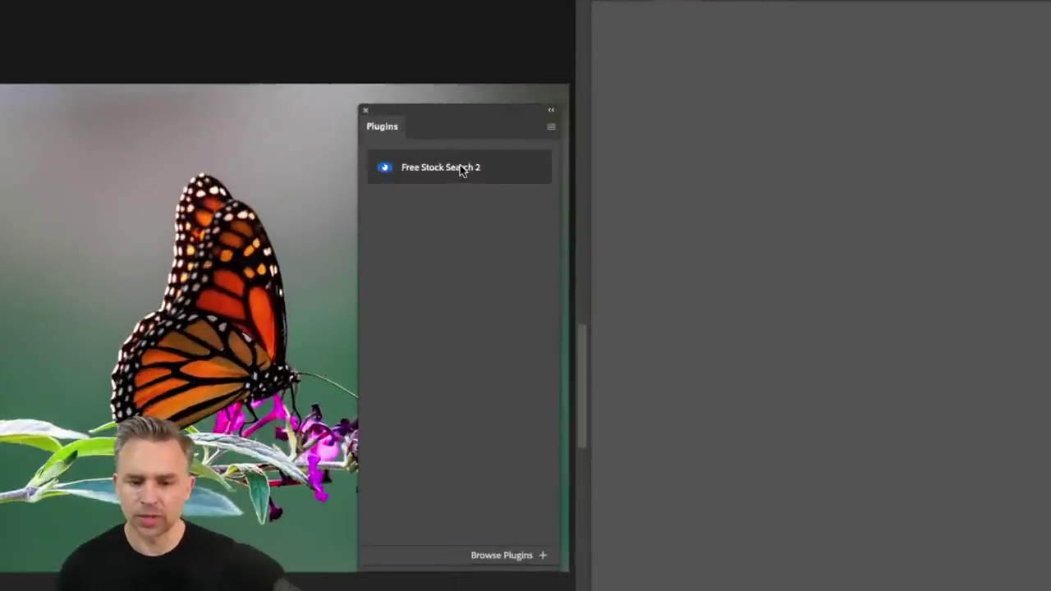
{"action": "left_click", "coordinate": [461, 170]}
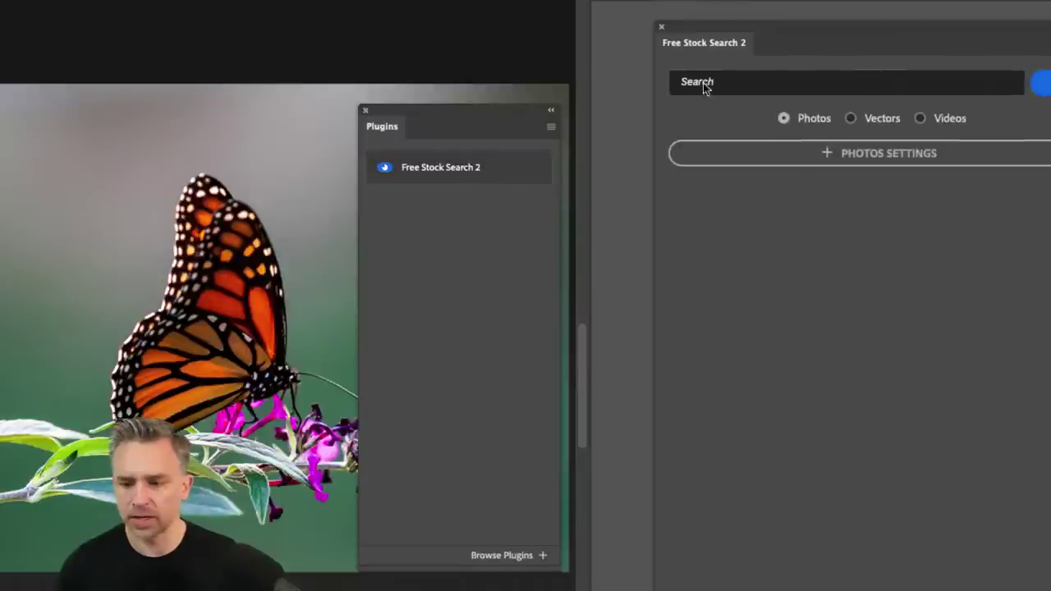
{"action": "left_click", "coordinate": [706, 85]}
{"action": "type", "text": "na"}
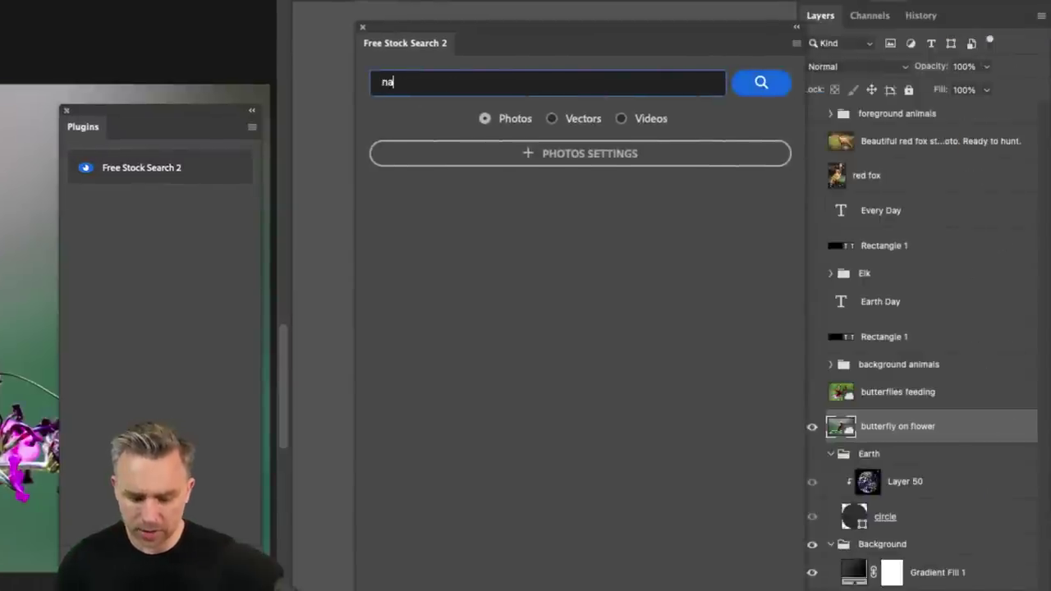
{"action": "type", "text": "ture"}
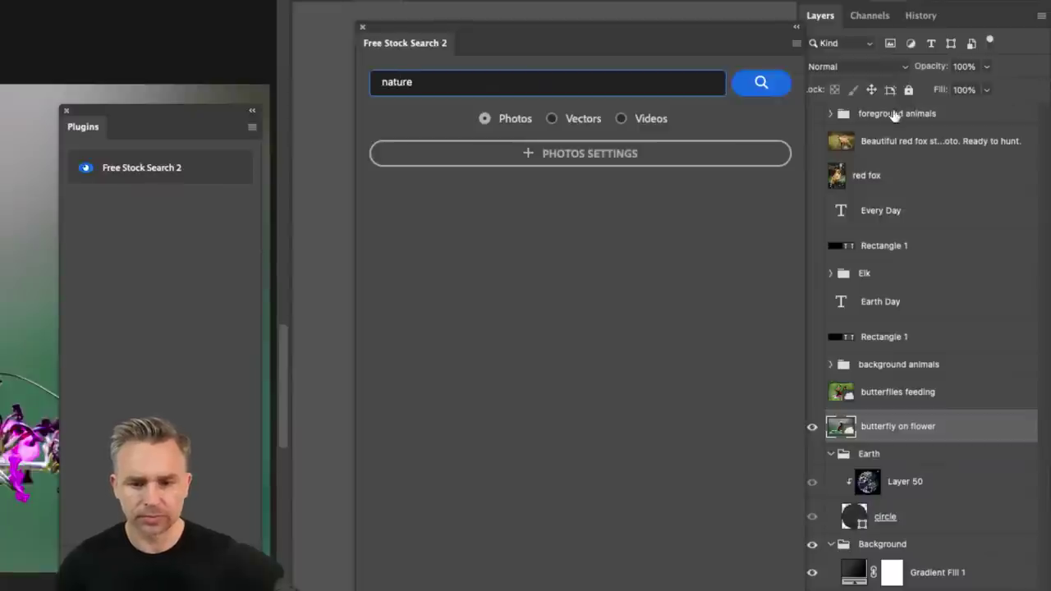
{"action": "left_click", "coordinate": [570, 155]}
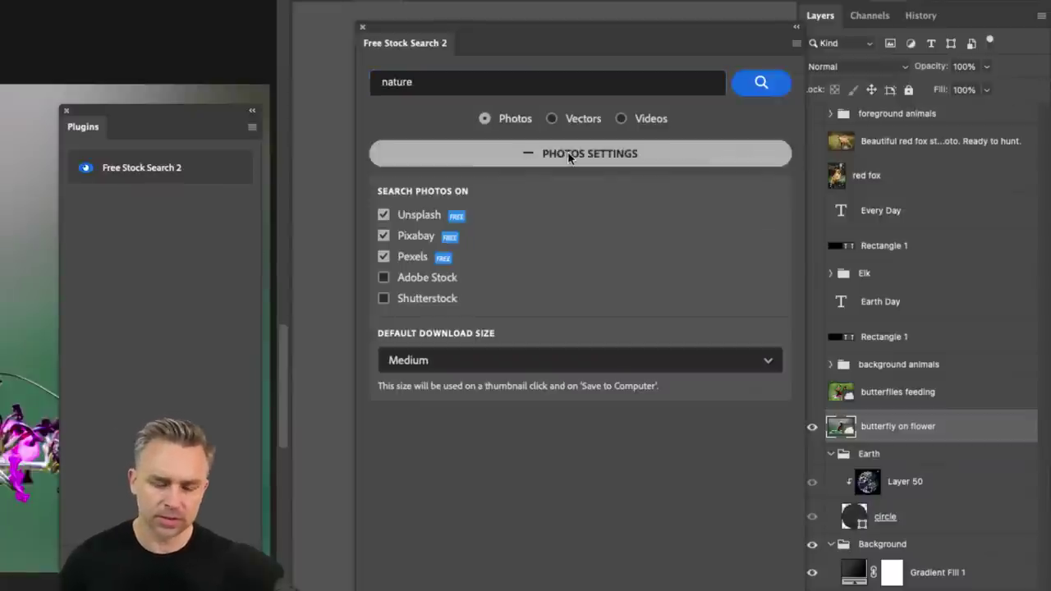
{"action": "left_click", "coordinate": [569, 155]}
{"action": "left_click", "coordinate": [762, 84]}
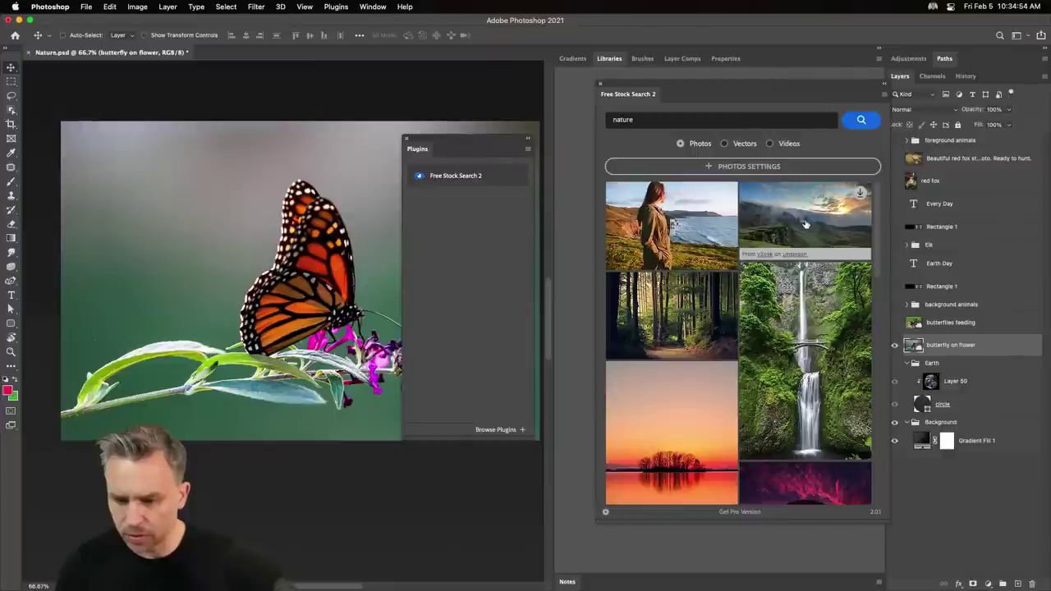
{"action": "mouse_move", "coordinate": [804, 220]}
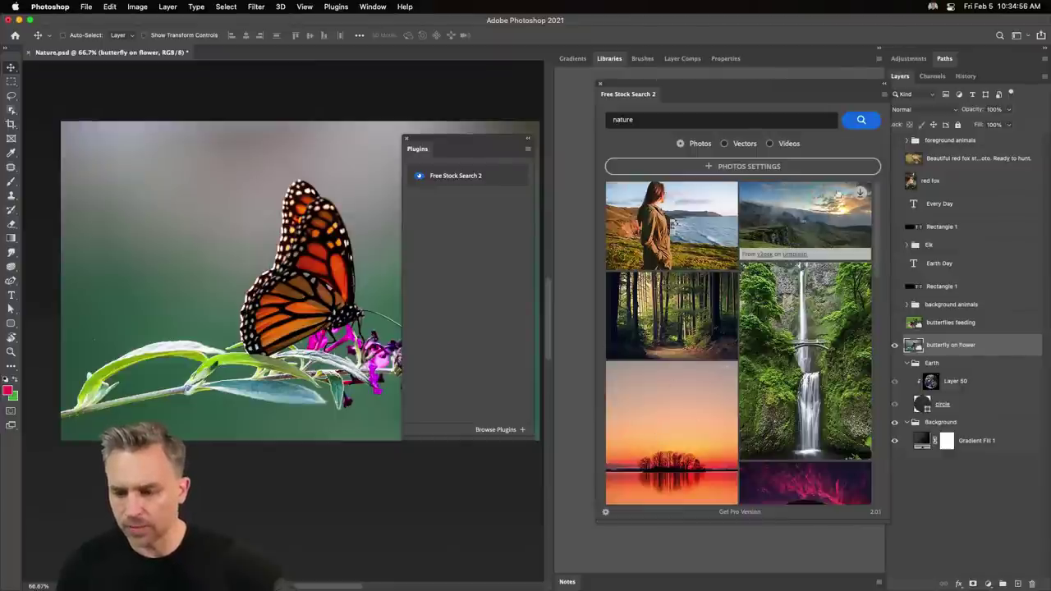
Try saving the mountain landscape result to the computer, see it needs Pro, and return to Photoshop.
{"action": "left_click", "coordinate": [859, 193]}
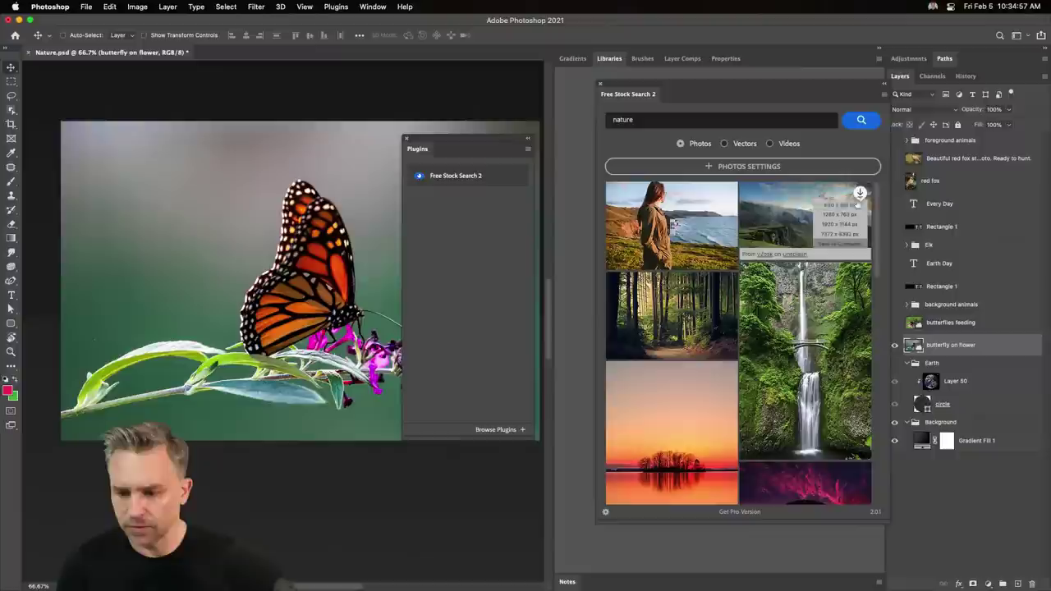
{"action": "left_click", "coordinate": [833, 245]}
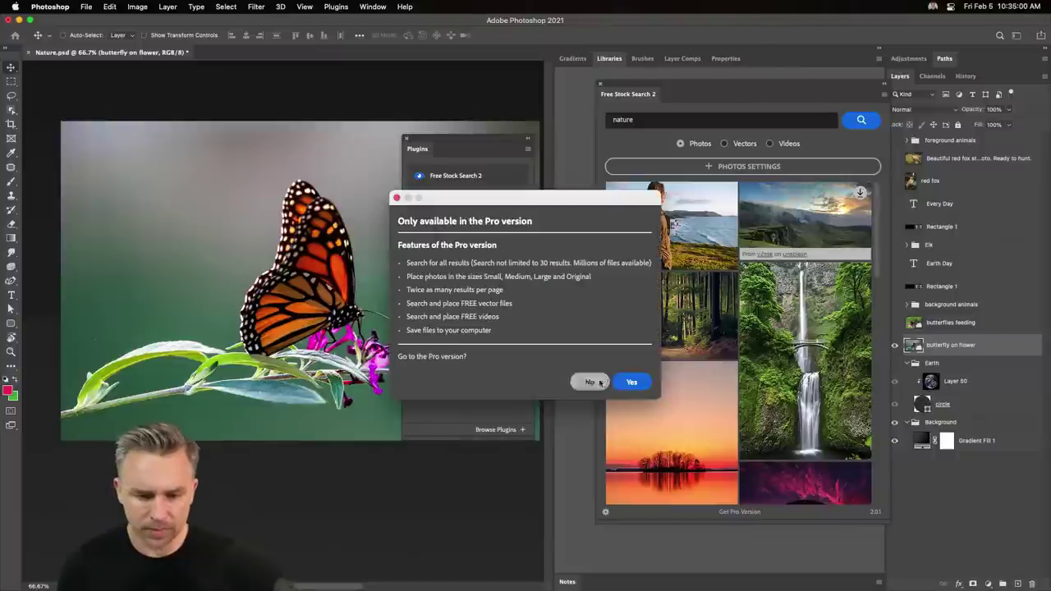
{"action": "key", "text": "super+Tab"}
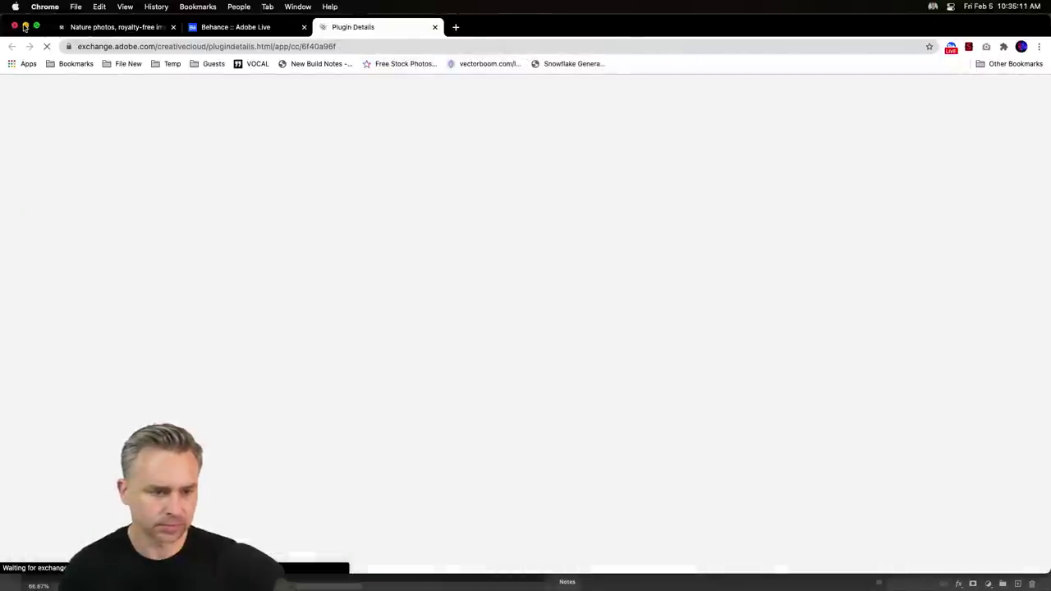
{"action": "left_click", "coordinate": [25, 27]}
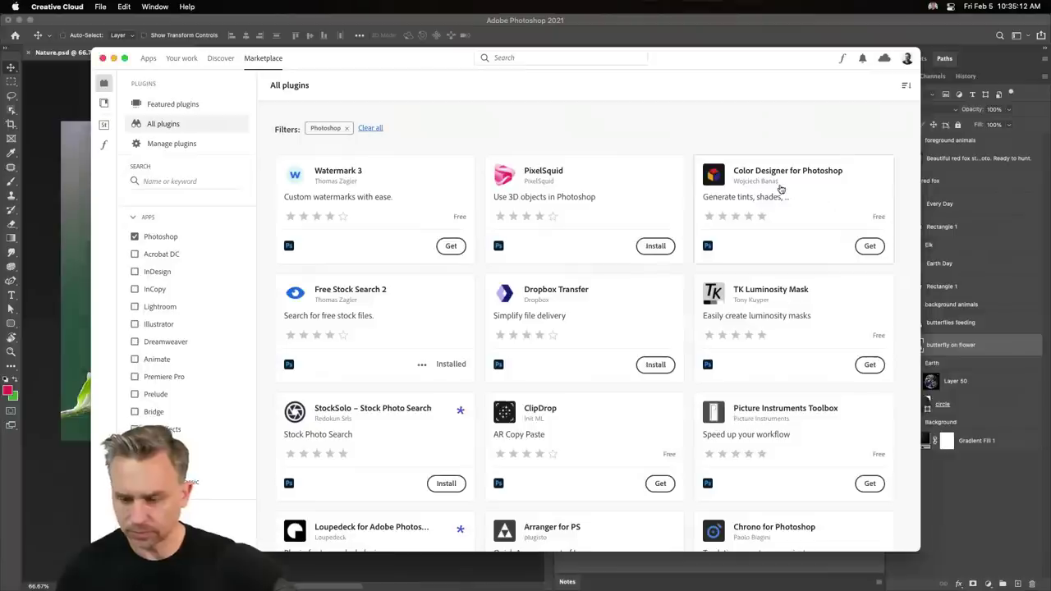
{"action": "left_click", "coordinate": [998, 65]}
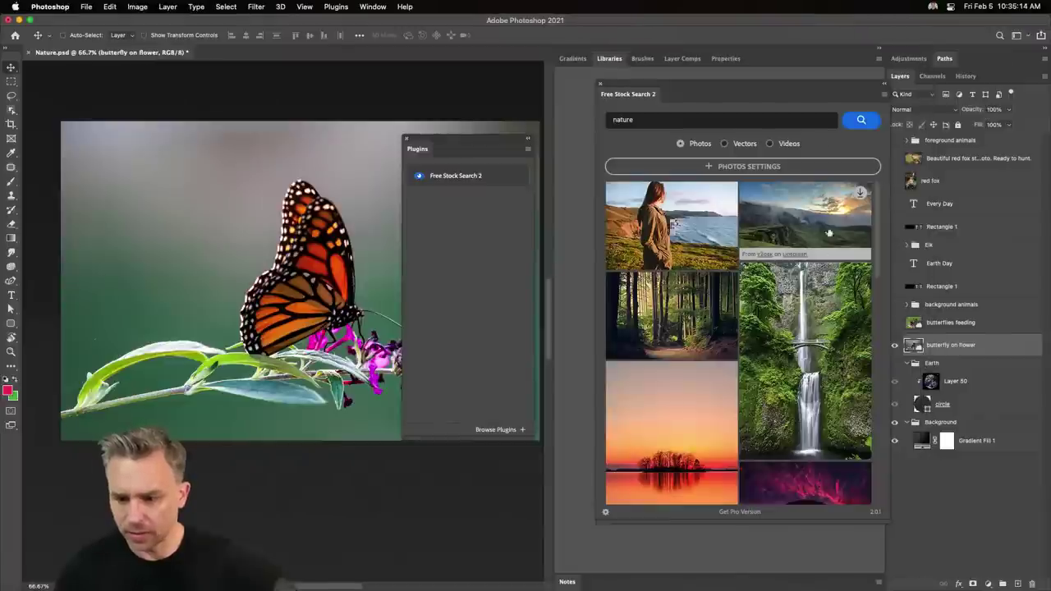
{"action": "mouse_move", "coordinate": [858, 193]}
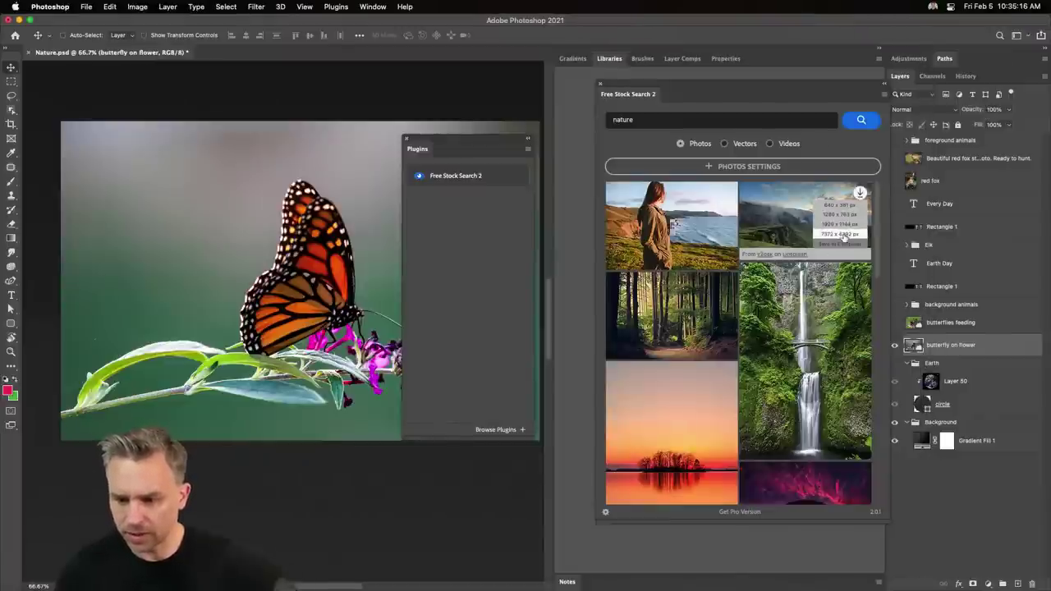
Download the waterfall photo at full size, declining the Pro upgrade after trying 7372 x 4392 and 1920 x 1144.
{"action": "left_click", "coordinate": [843, 235]}
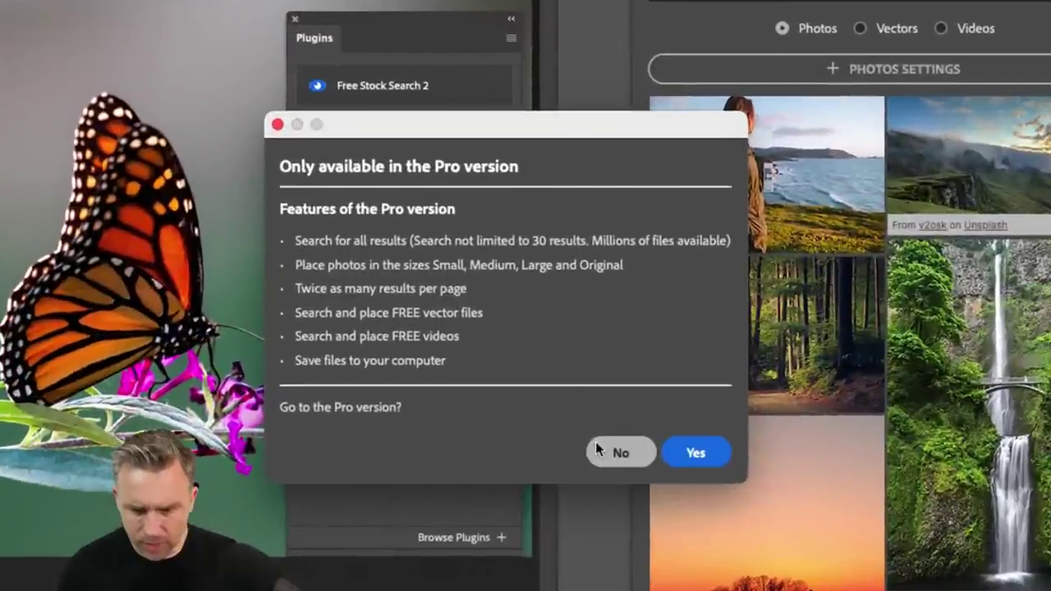
{"action": "left_click", "coordinate": [605, 451]}
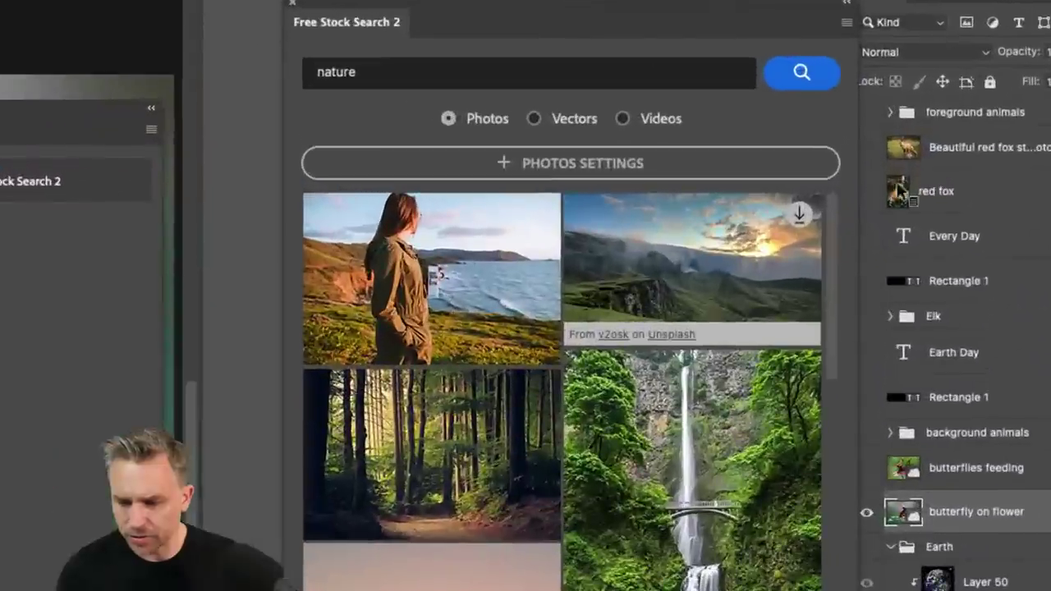
{"action": "left_click", "coordinate": [857, 192]}
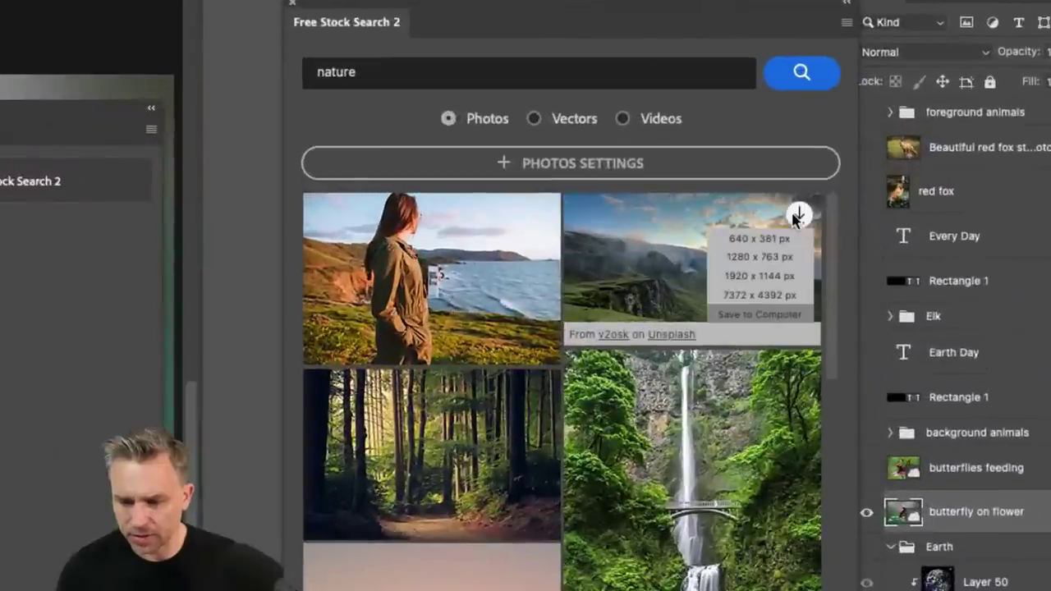
{"action": "left_click", "coordinate": [764, 277]}
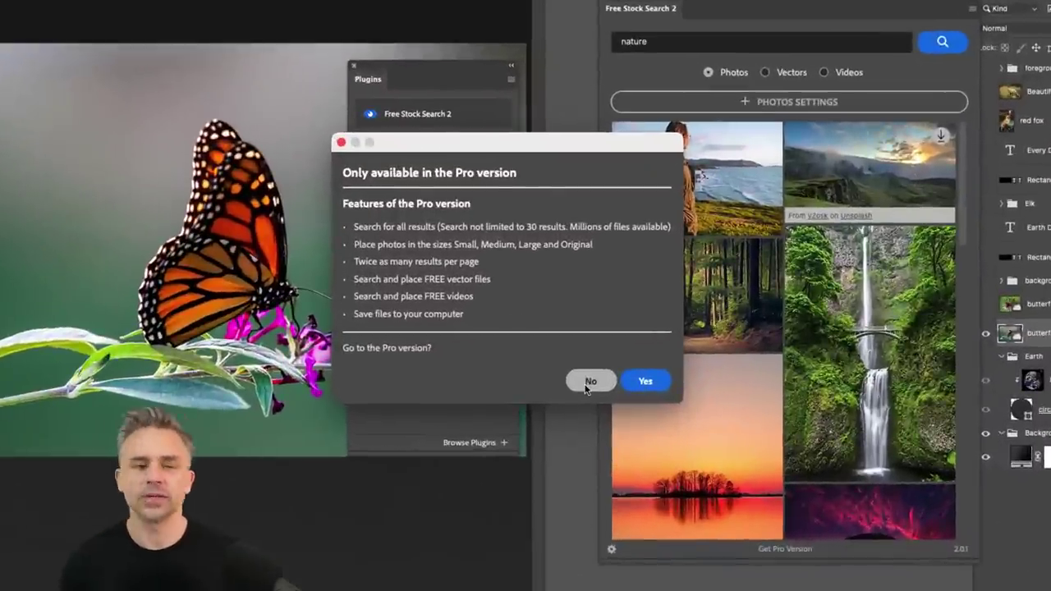
{"action": "left_click", "coordinate": [588, 383]}
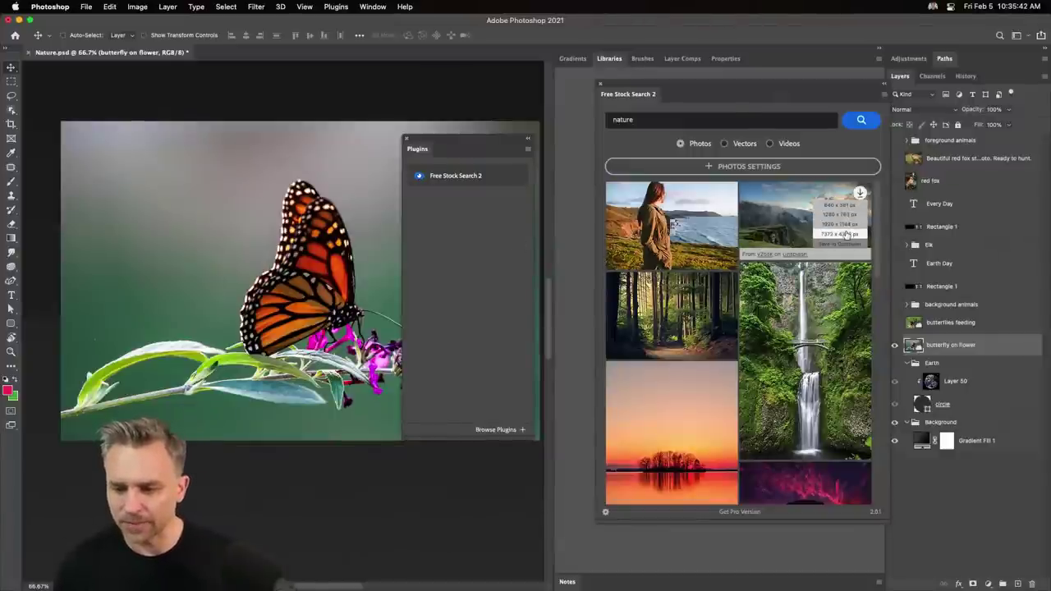
{"action": "left_click", "coordinate": [846, 234]}
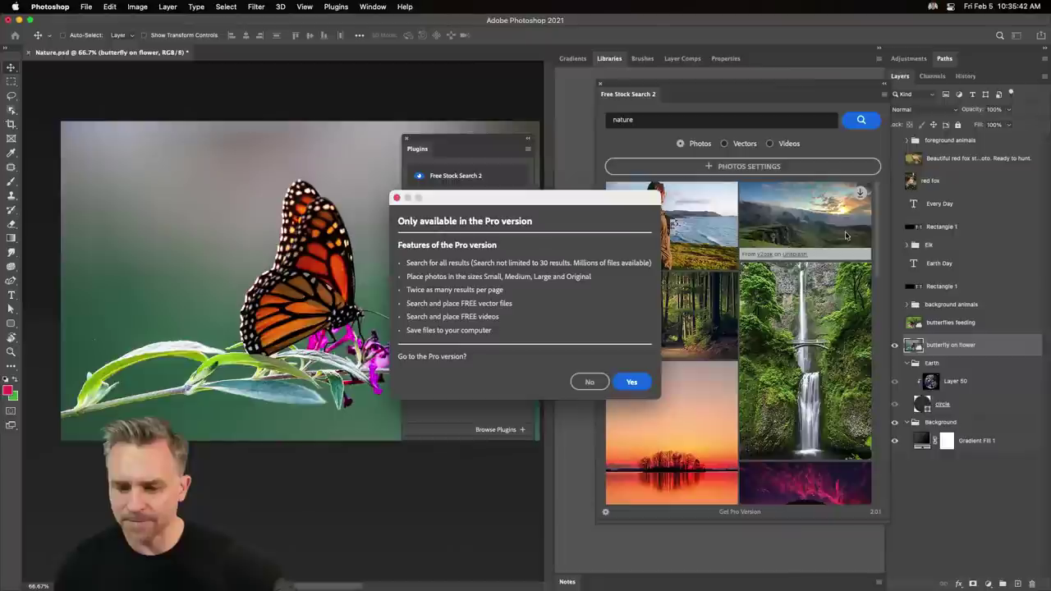
{"action": "left_click", "coordinate": [589, 382]}
{"action": "mouse_move", "coordinate": [670, 224]}
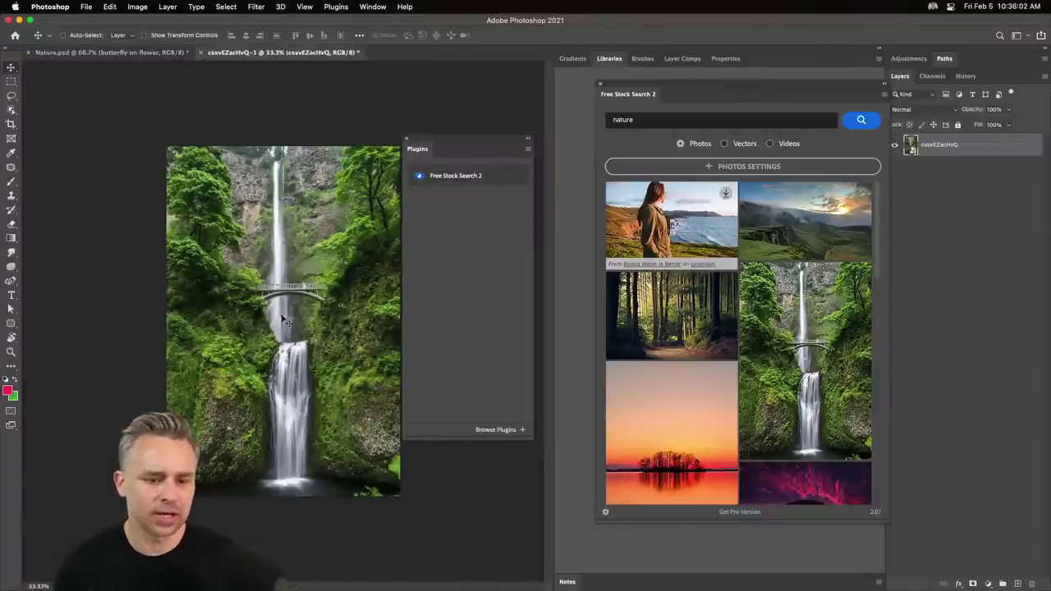
Close the floating Plugins panel and download the sunset lake, autumn path and pink-sky mountain photos.
{"action": "left_click_drag", "start_coordinate": [453, 150], "coordinate": [491, 144]}
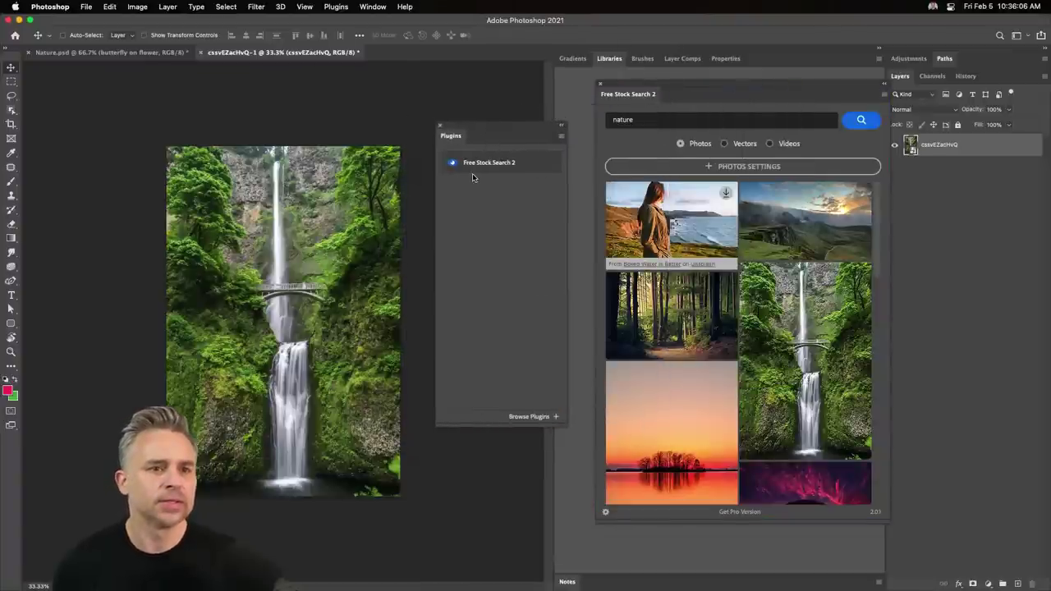
{"action": "left_click", "coordinate": [441, 128]}
{"action": "mouse_move", "coordinate": [725, 372]}
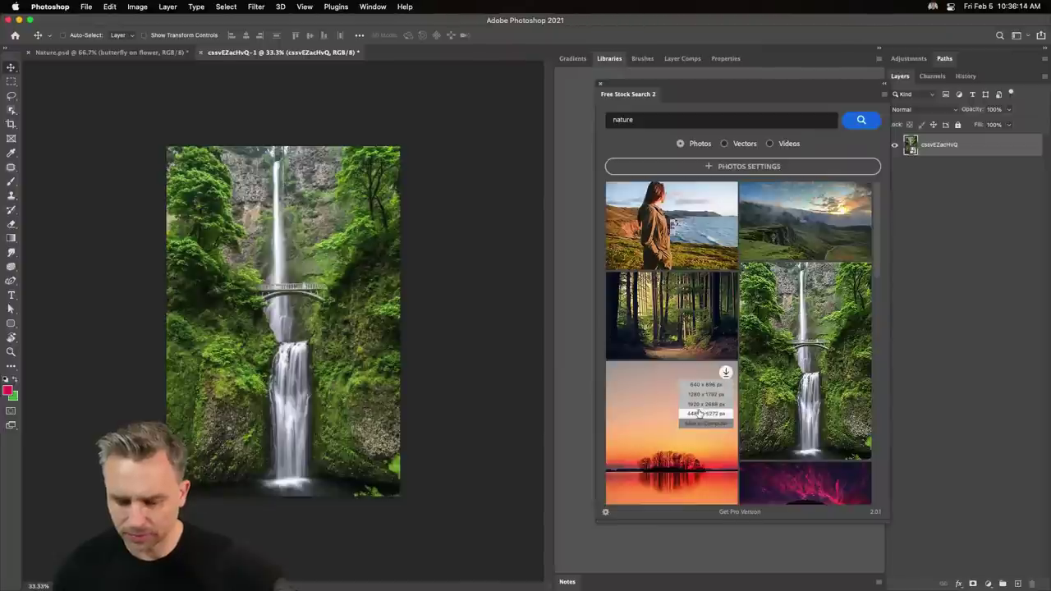
{"action": "left_click", "coordinate": [697, 413]}
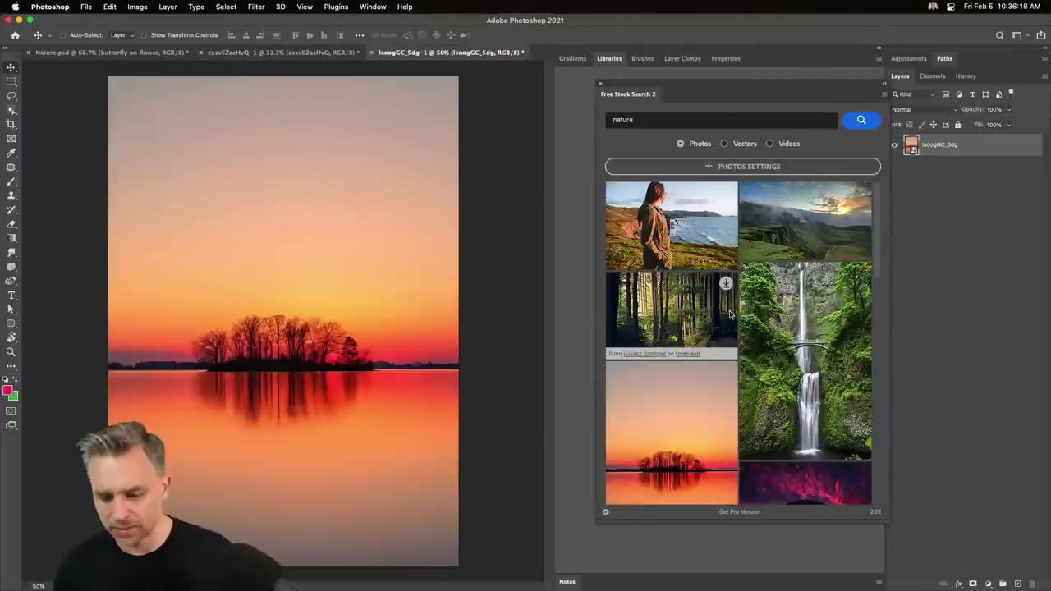
{"action": "scroll", "coordinate": [729, 320], "scroll_direction": "down", "scroll_amount": 3}
{"action": "scroll", "coordinate": [729, 341], "scroll_direction": "down", "scroll_amount": 5}
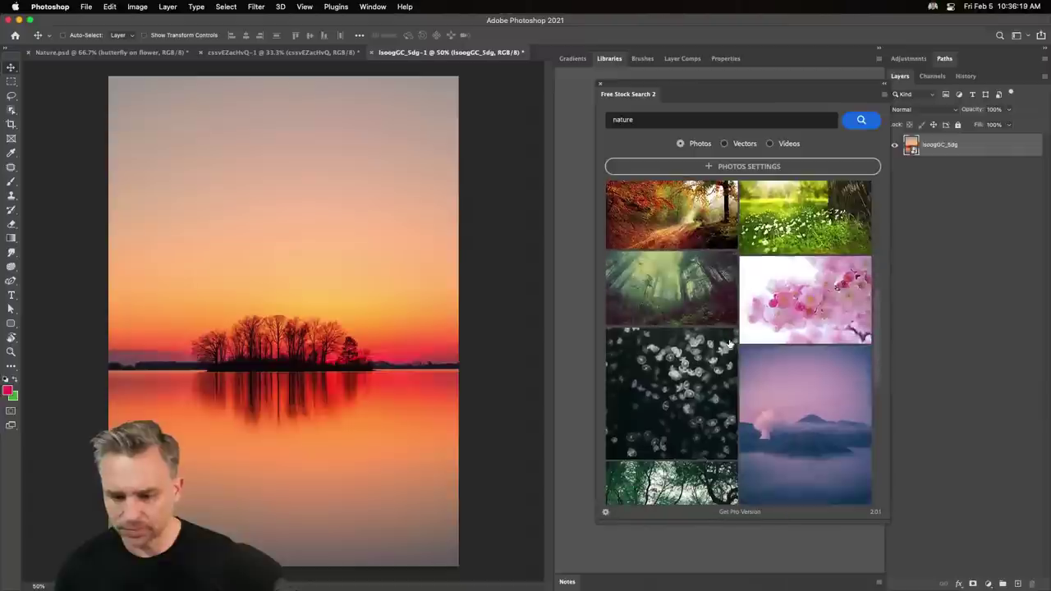
{"action": "left_click", "coordinate": [671, 216]}
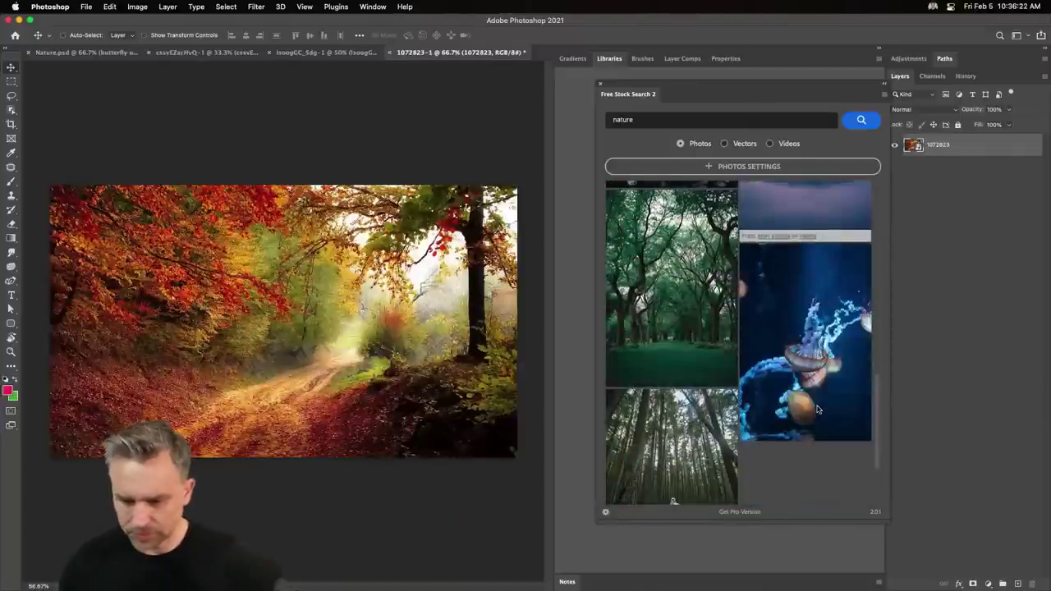
{"action": "scroll", "coordinate": [813, 337], "scroll_direction": "down", "scroll_amount": 3}
{"action": "left_click", "coordinate": [808, 334]}
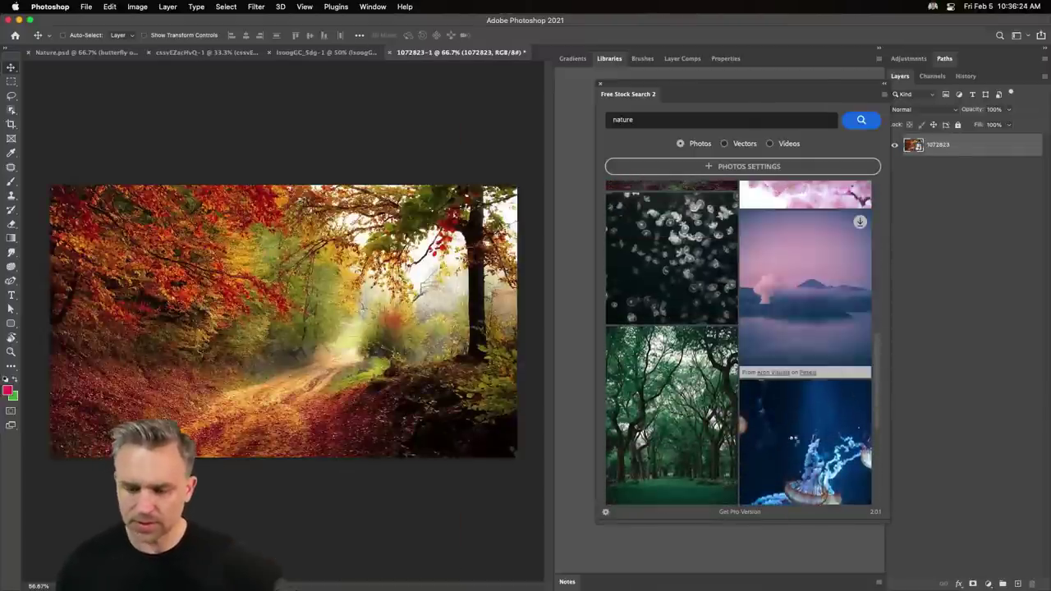
{"action": "mouse_move", "coordinate": [671, 365]}
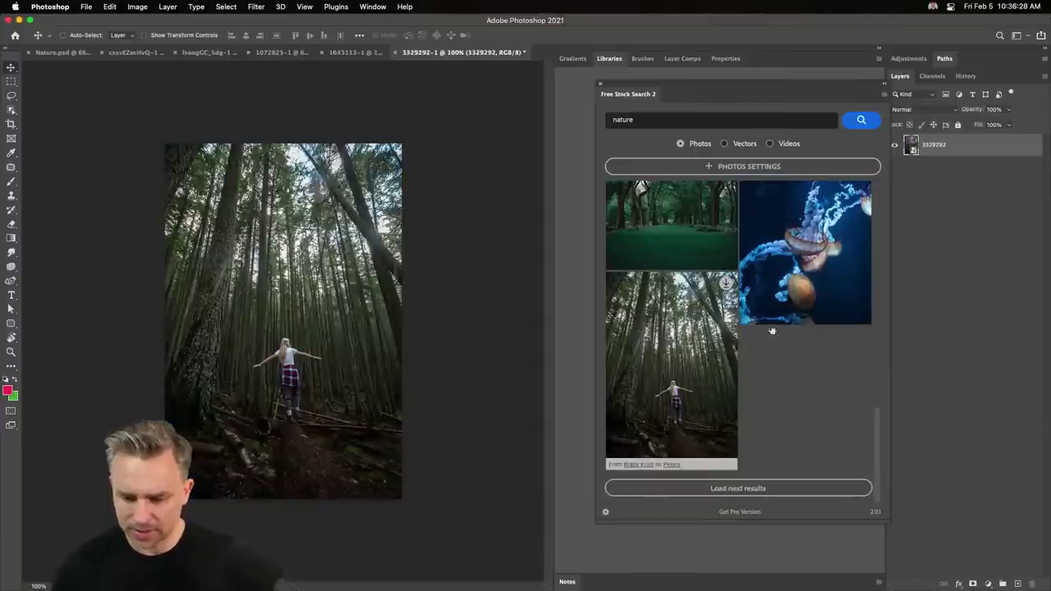
Load the next page of results and download the misty pine forest photo.
{"action": "left_click", "coordinate": [696, 490]}
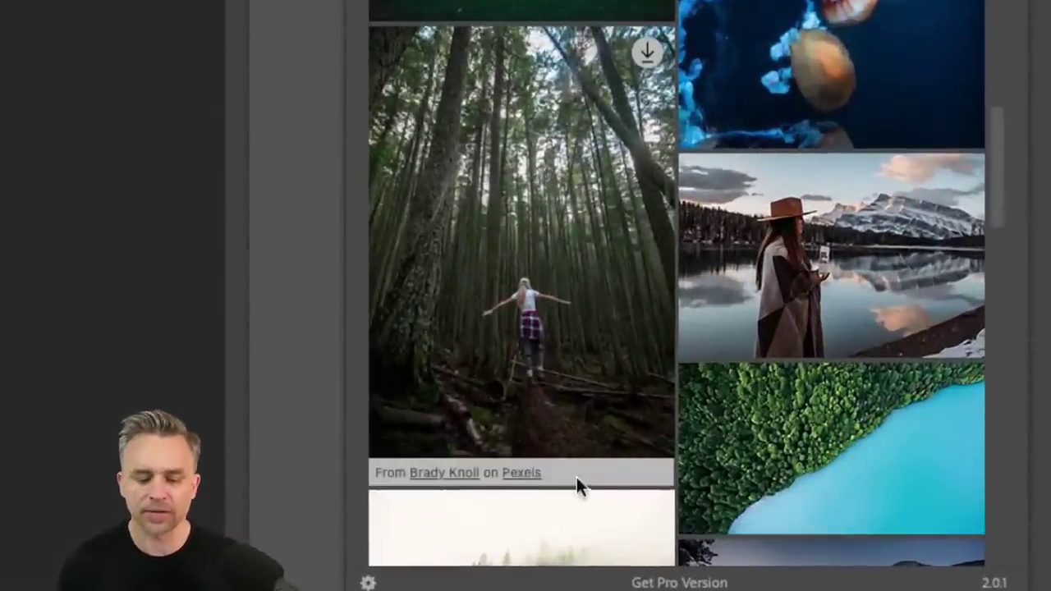
{"action": "mouse_move", "coordinate": [832, 443]}
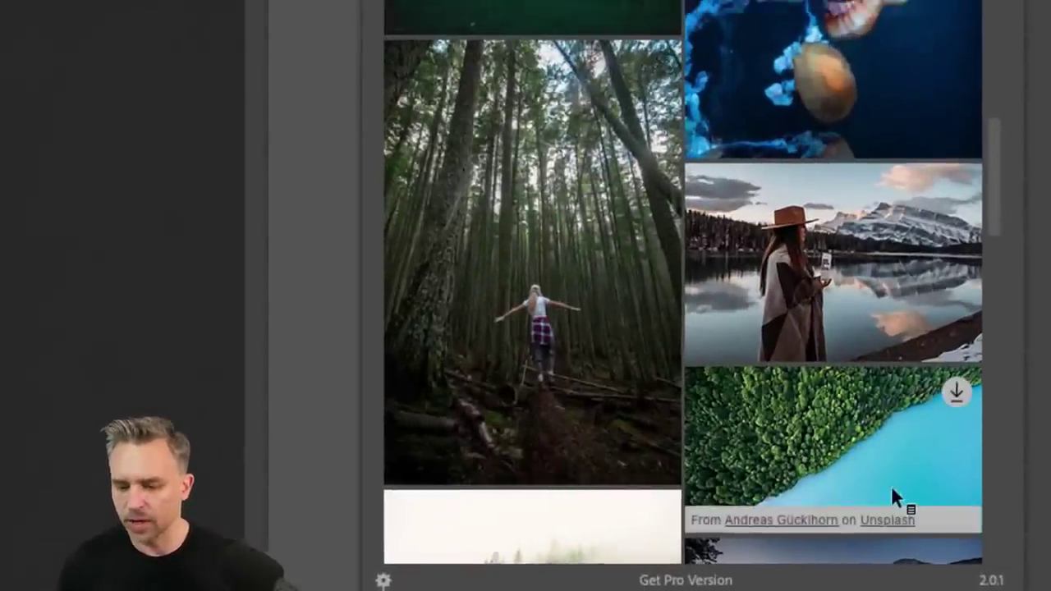
{"action": "scroll", "coordinate": [777, 348], "scroll_direction": "down", "scroll_amount": 5}
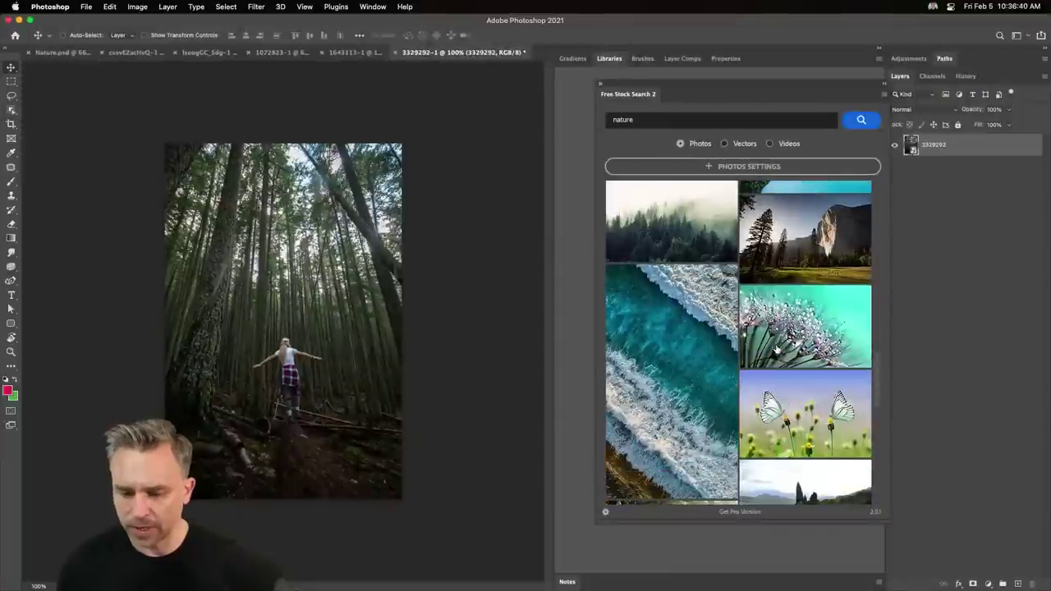
{"action": "left_click", "coordinate": [670, 221]}
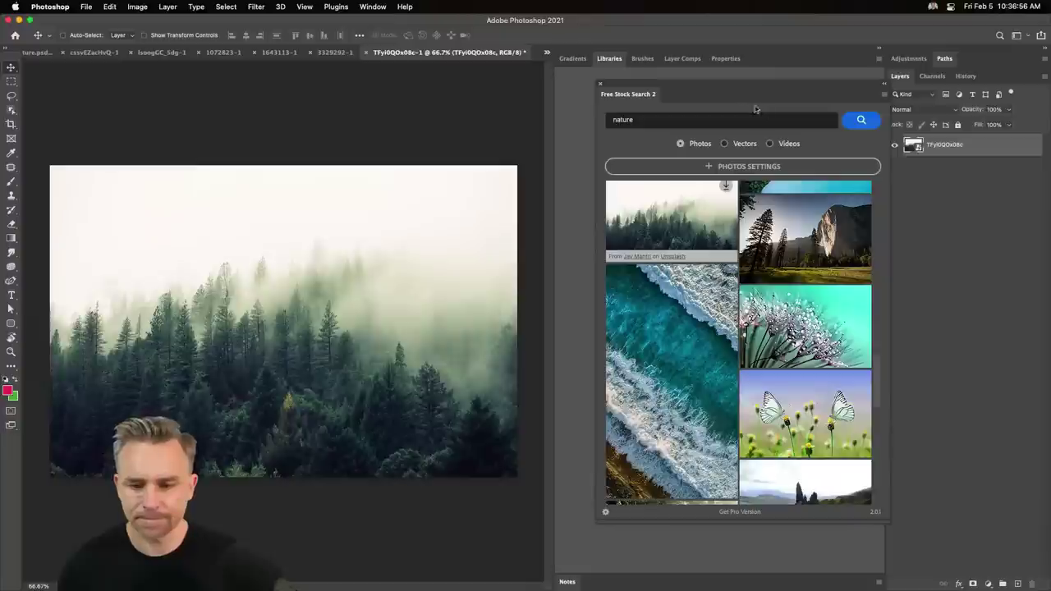
Tile all open documents, dock and collapse the Free Stock Search 2 panel group, and reactivate Nature.psd.
{"action": "key", "text": "super+alt+shift+t"}
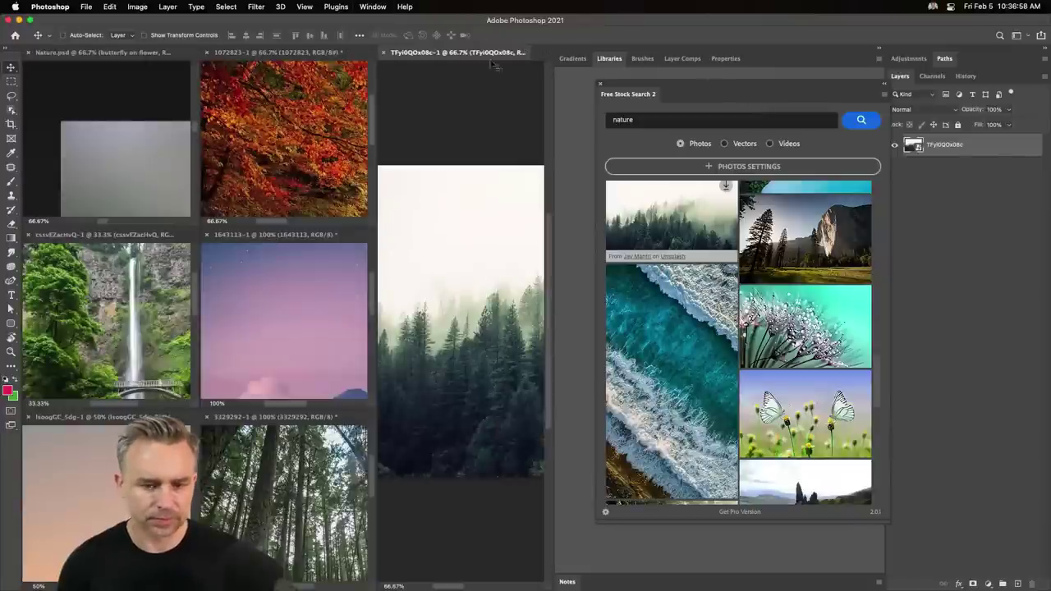
{"action": "left_click_drag", "start_coordinate": [739, 99], "coordinate": [708, 56]}
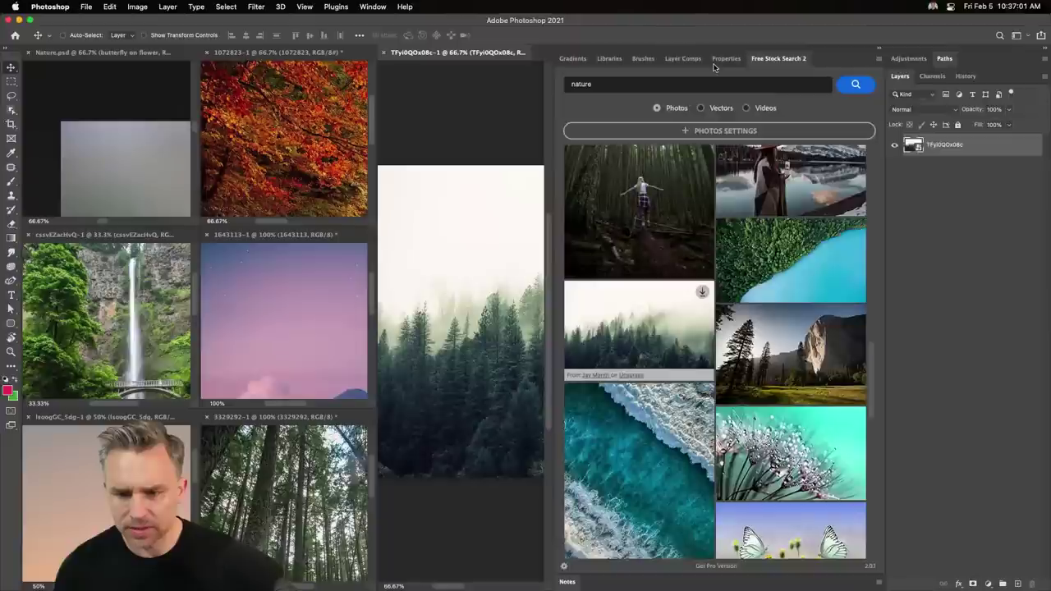
{"action": "left_click", "coordinate": [608, 58]}
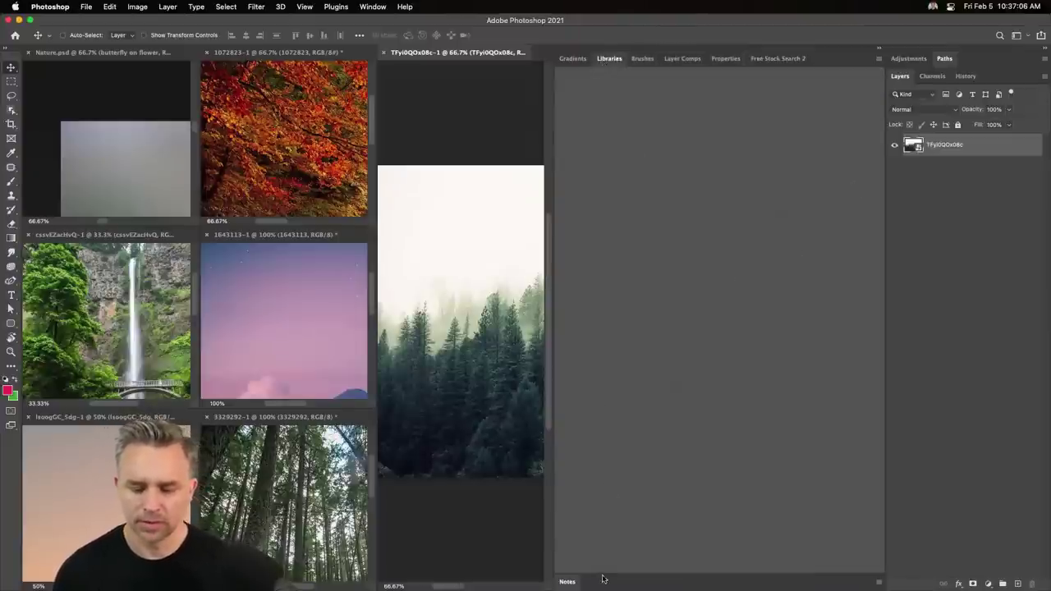
{"action": "mouse_move", "coordinate": [602, 580]}
{"action": "left_mouse_down"}
{"action": "mouse_move", "coordinate": [226, 123]}
{"action": "mouse_move", "coordinate": [624, 92]}
{"action": "left_mouse_up"}
{"action": "left_click", "coordinate": [879, 49]}
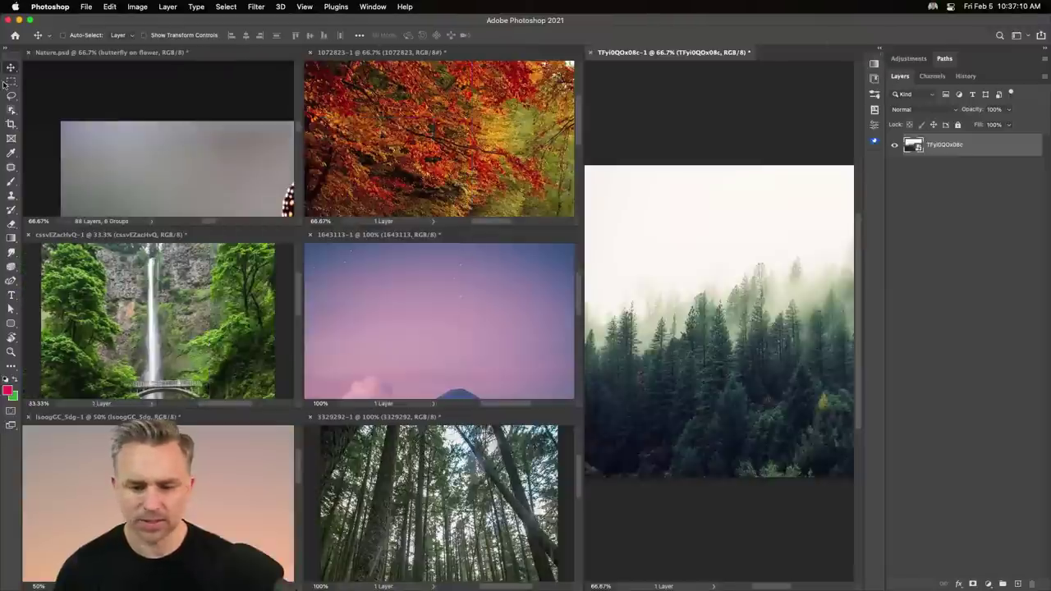
{"action": "left_click", "coordinate": [138, 98]}
Drag the waterfall, pink-sky, misty-forest, forest-walker and sunset-lake photos into Nature.psd as layers.
{"action": "scroll", "coordinate": [138, 99], "scroll_direction": "down", "scroll_amount": 5}
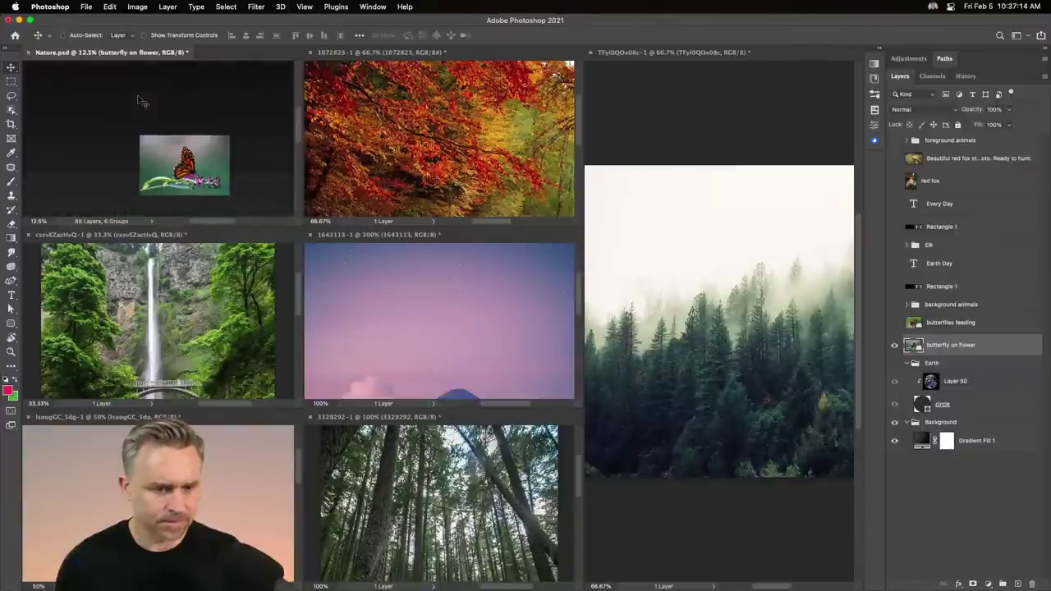
{"action": "left_click", "coordinate": [322, 90]}
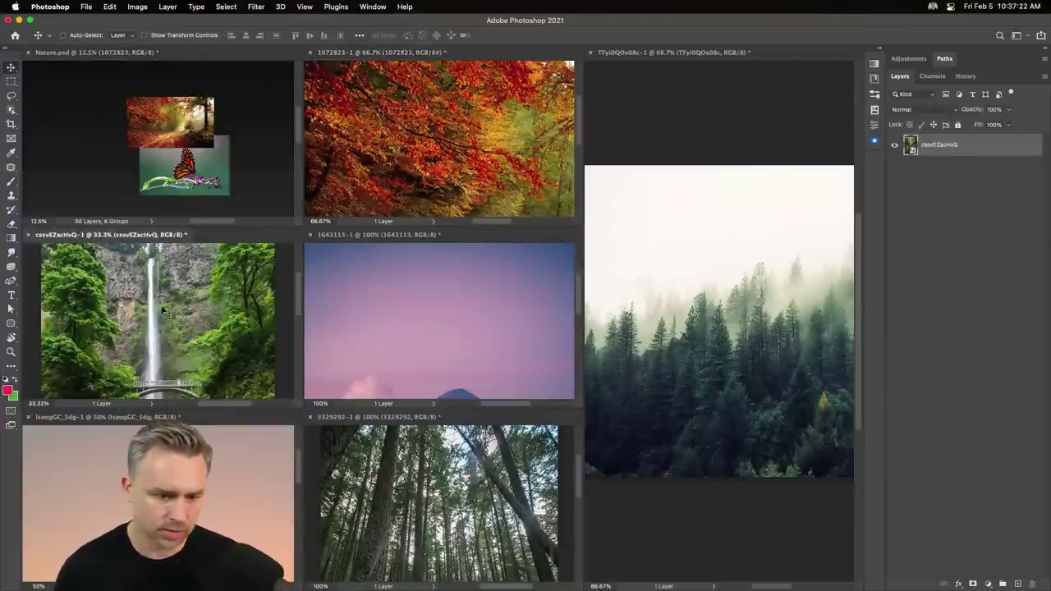
{"action": "left_click_drag", "start_coordinate": [160, 345], "coordinate": [140, 135]}
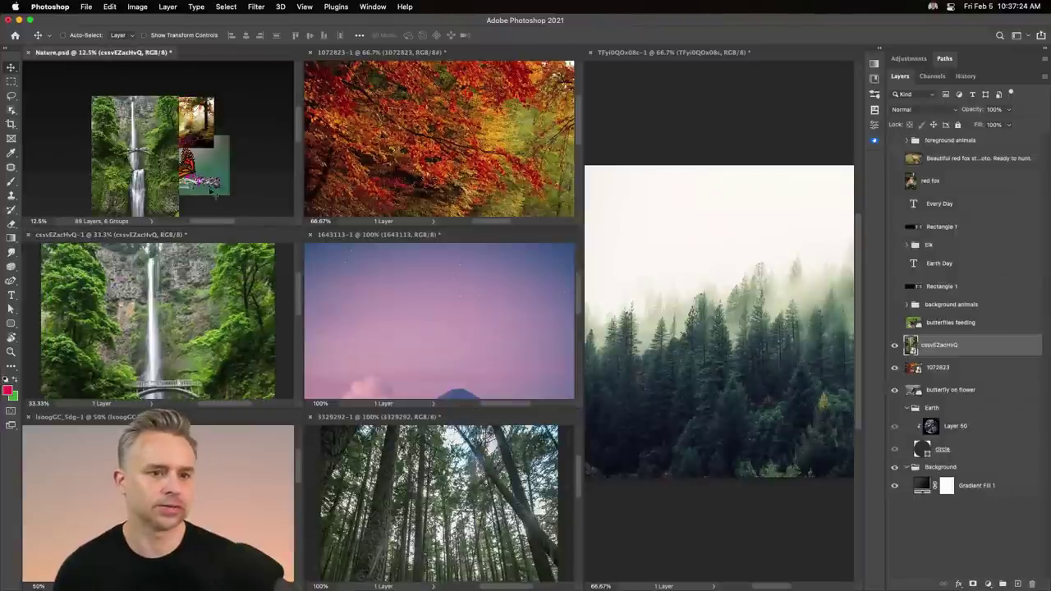
{"action": "left_click", "coordinate": [459, 293]}
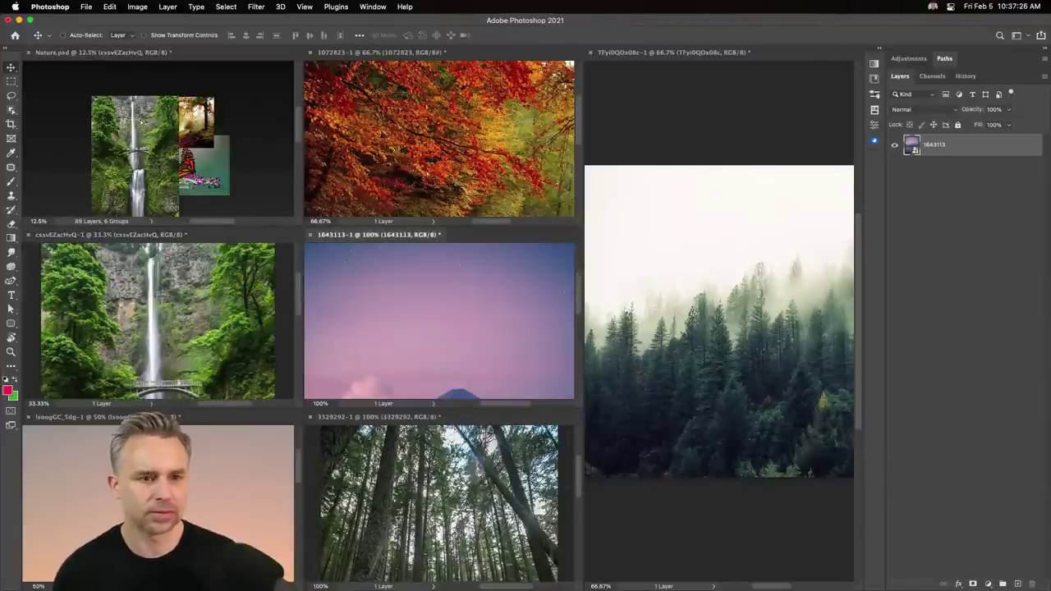
{"action": "left_click_drag", "start_coordinate": [148, 123], "coordinate": [144, 123]}
{"action": "left_click", "coordinate": [633, 183]}
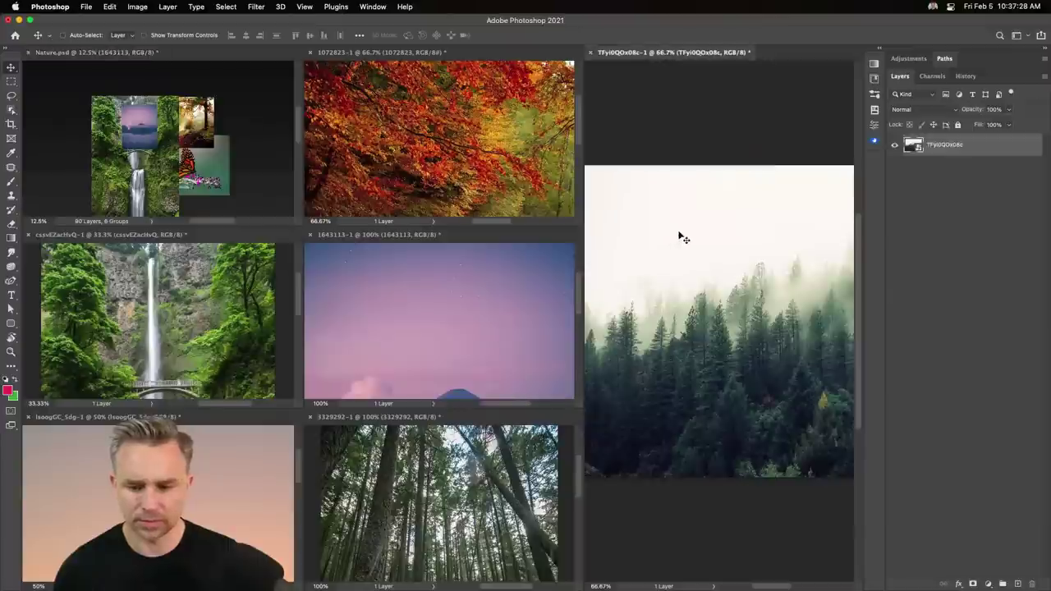
{"action": "left_click_drag", "start_coordinate": [105, 151], "coordinate": [108, 152]}
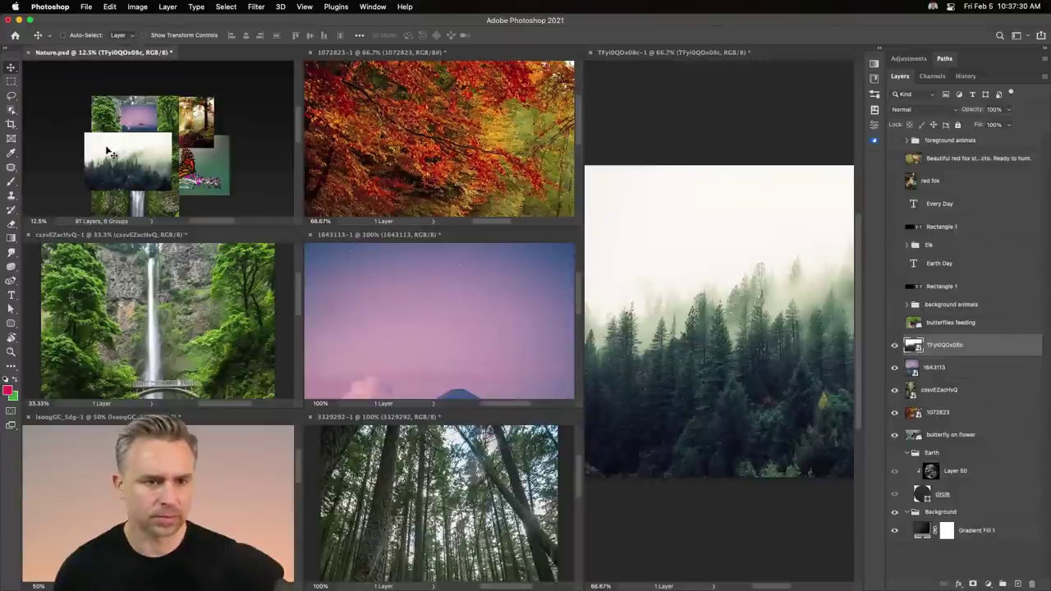
{"action": "left_click", "coordinate": [359, 498]}
{"action": "left_click_drag", "start_coordinate": [394, 525], "coordinate": [101, 146]}
{"action": "left_click", "coordinate": [168, 417]}
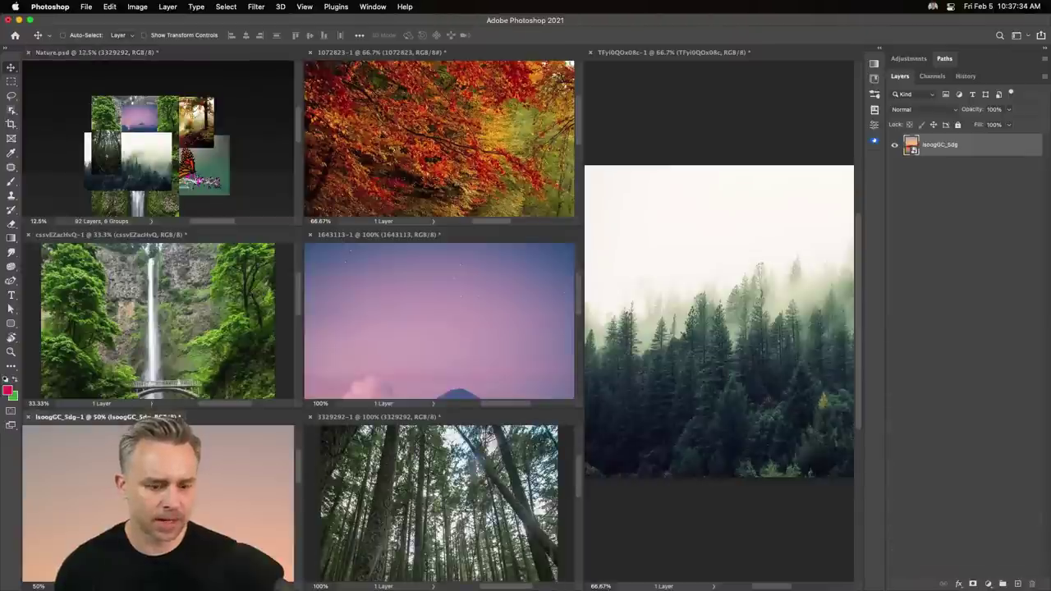
{"action": "left_click_drag", "start_coordinate": [221, 443], "coordinate": [196, 148]}
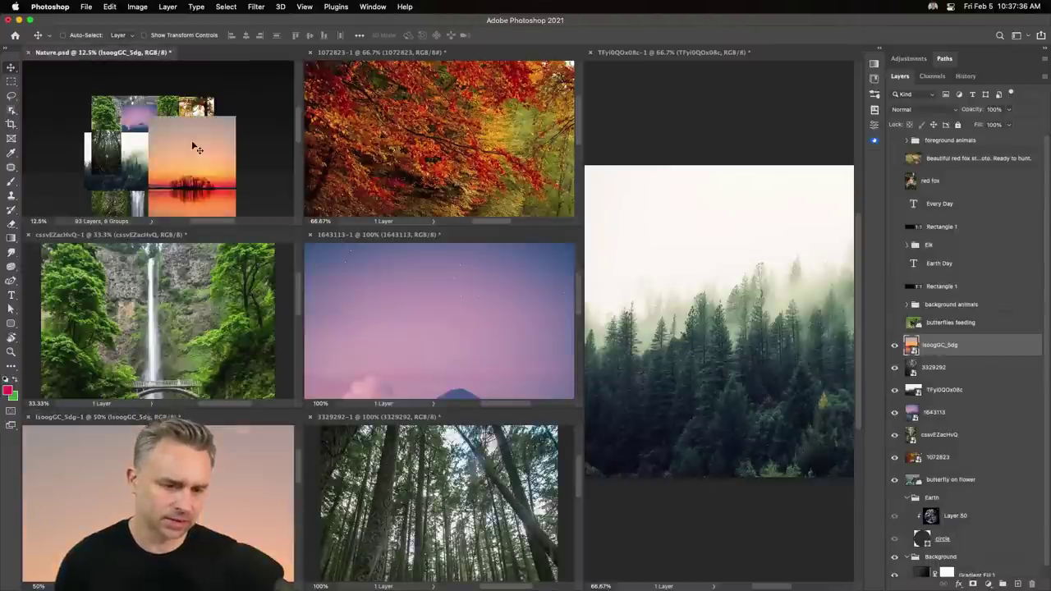
{"action": "left_click", "coordinate": [212, 509]}
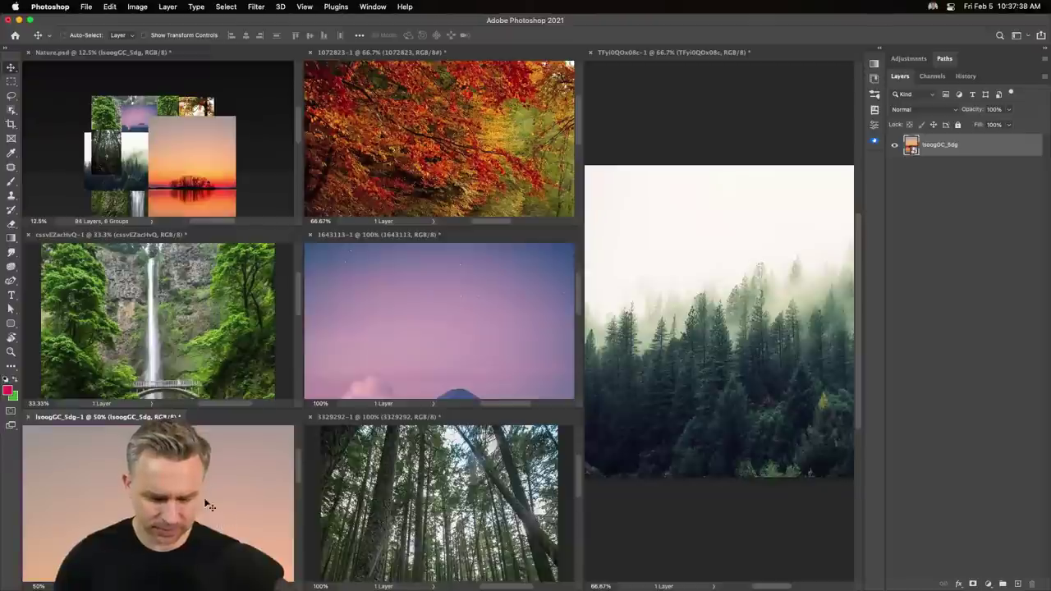
Close the sunset lake, pink-sky and autumn-leaves documents without saving.
{"action": "key", "text": "super+w"}
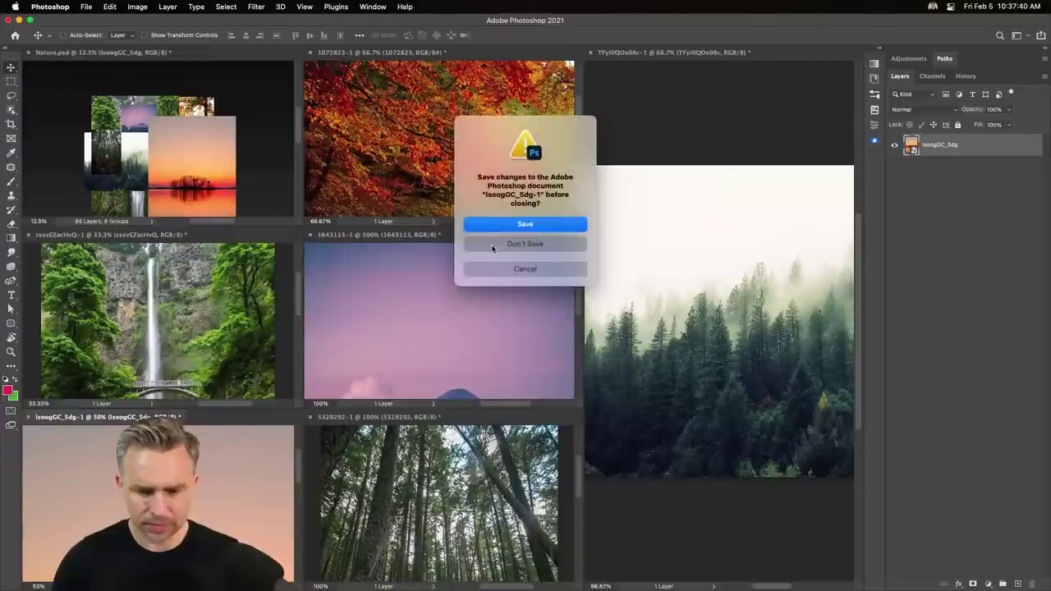
{"action": "left_click", "coordinate": [499, 246]}
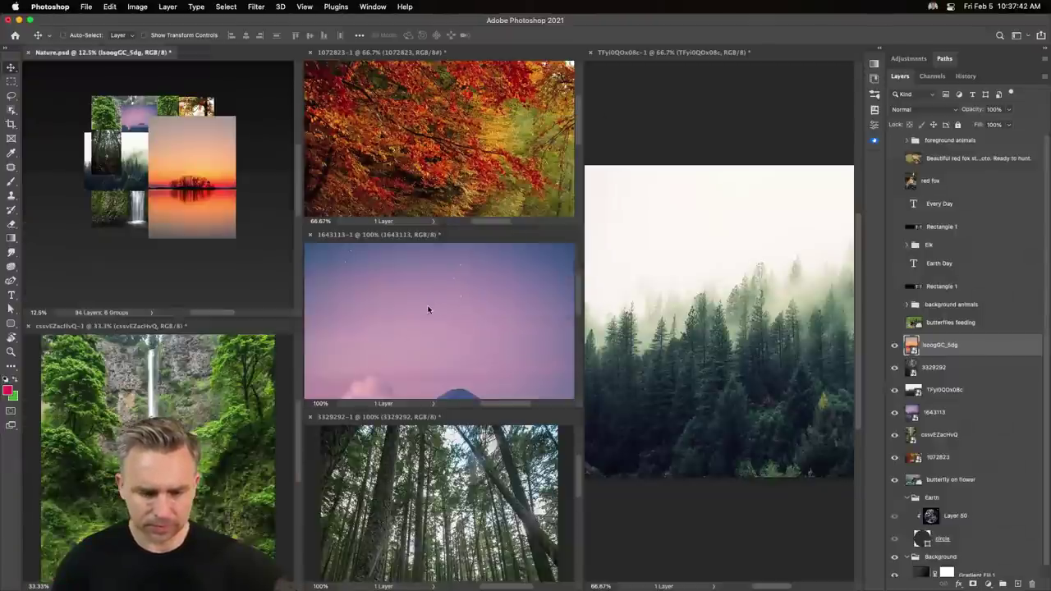
{"action": "left_click", "coordinate": [502, 239]}
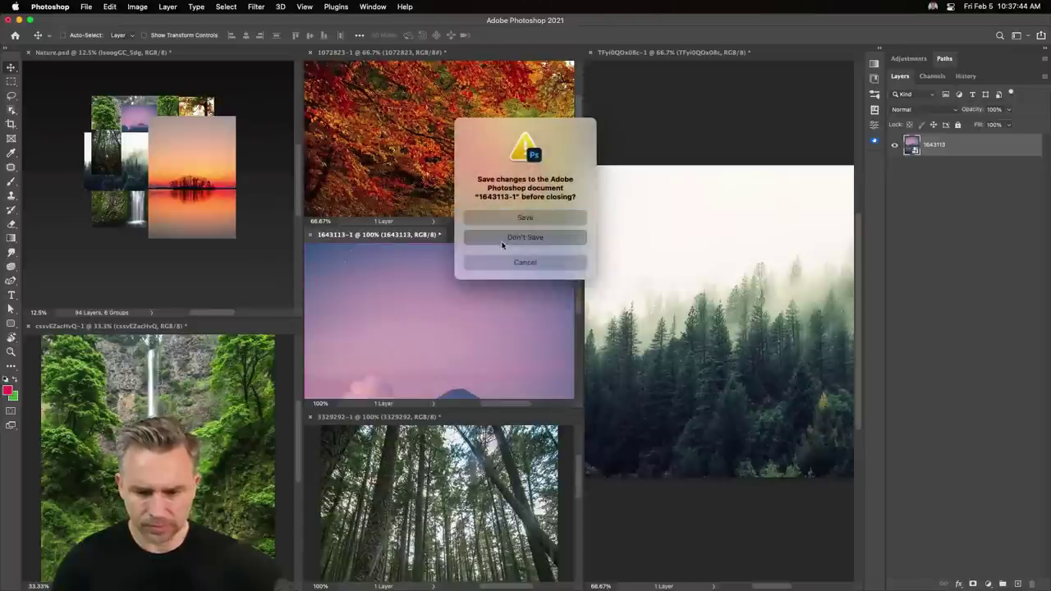
{"action": "key", "text": "super+w"}
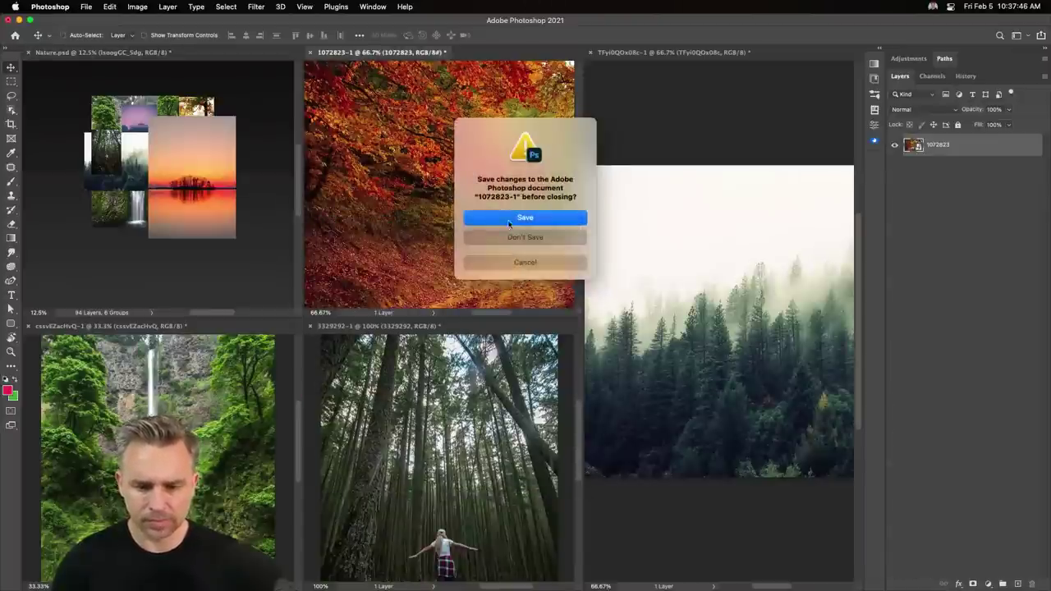
{"action": "left_click", "coordinate": [516, 240]}
Close the misty forest, 3329292 and waterfall documents without saving.
{"action": "left_click", "coordinate": [649, 151]}
{"action": "key", "text": "super+w"}
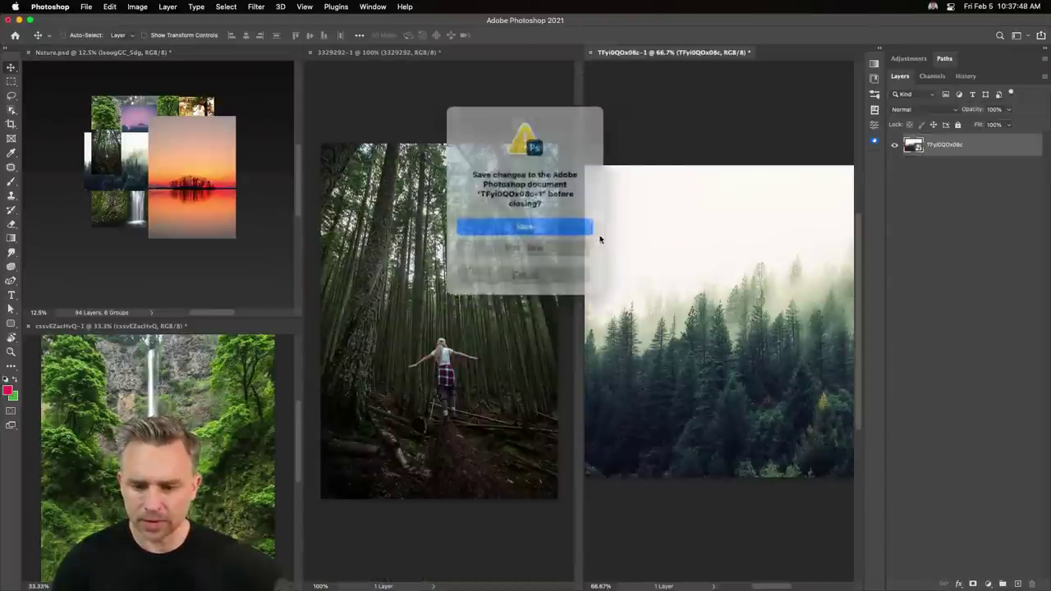
{"action": "left_click", "coordinate": [466, 246]}
{"action": "key", "text": "super+w"}
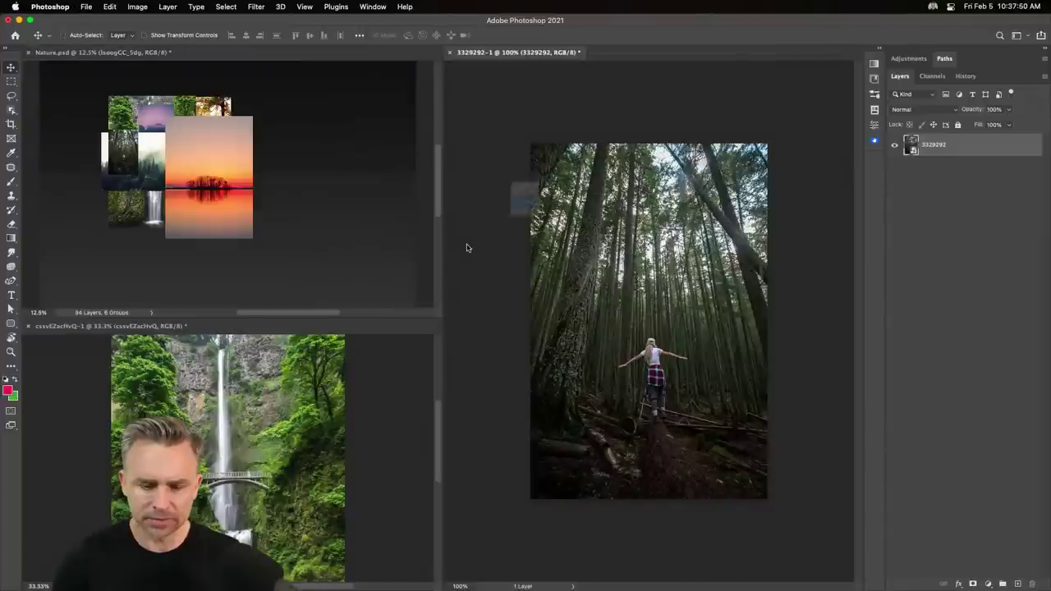
{"action": "left_click", "coordinate": [502, 237]}
{"action": "left_click", "coordinate": [322, 466]}
{"action": "key", "text": "super+w"}
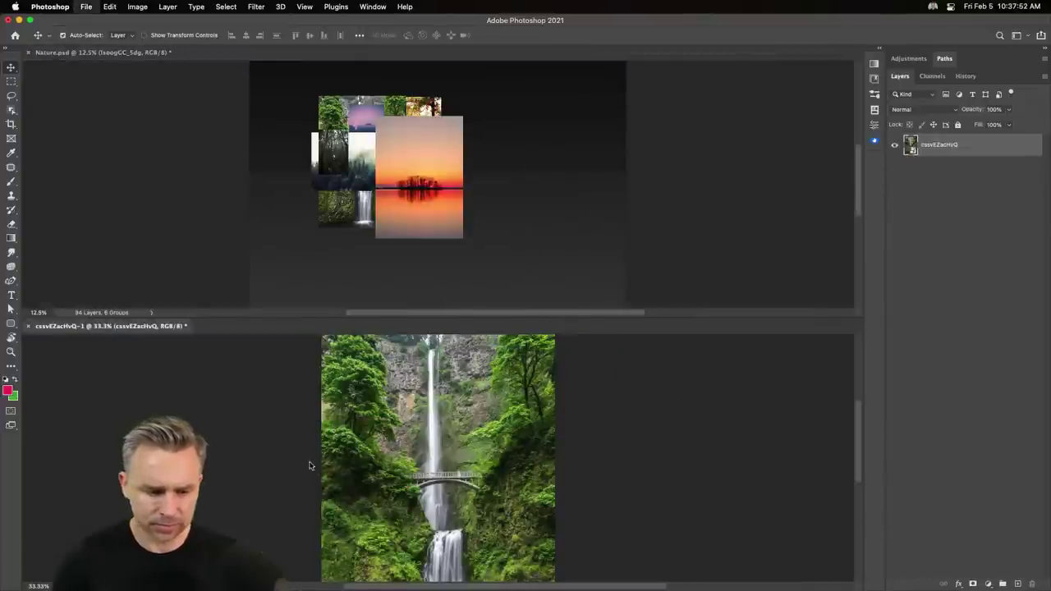
{"action": "left_click", "coordinate": [510, 246]}
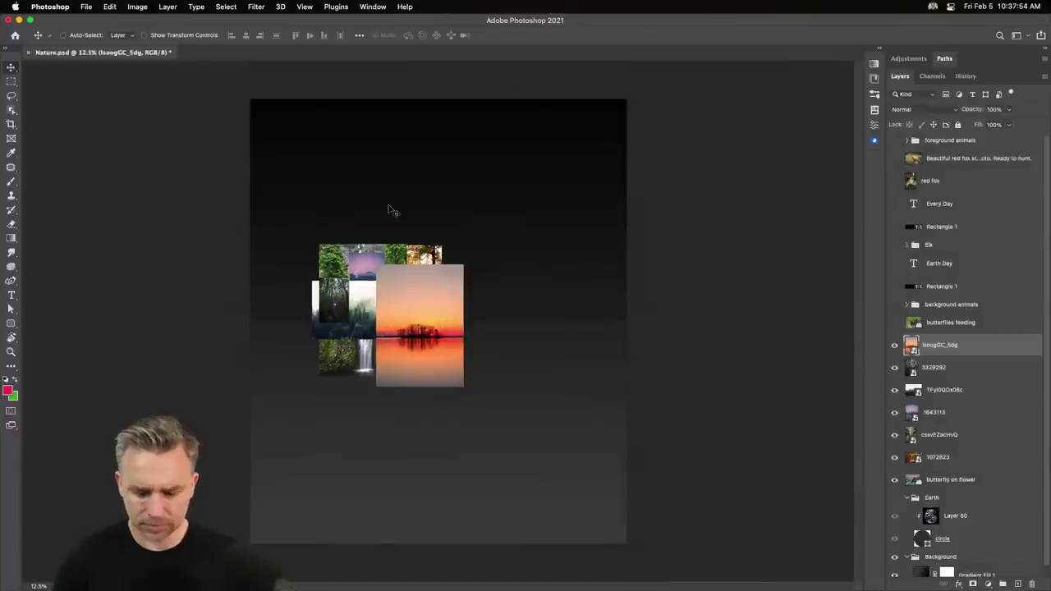
Delete the Rectangle 1, Elk, Earth Day, Layer 50 and circle layers from Nature.psd.
{"action": "key", "text": "super+equal"}
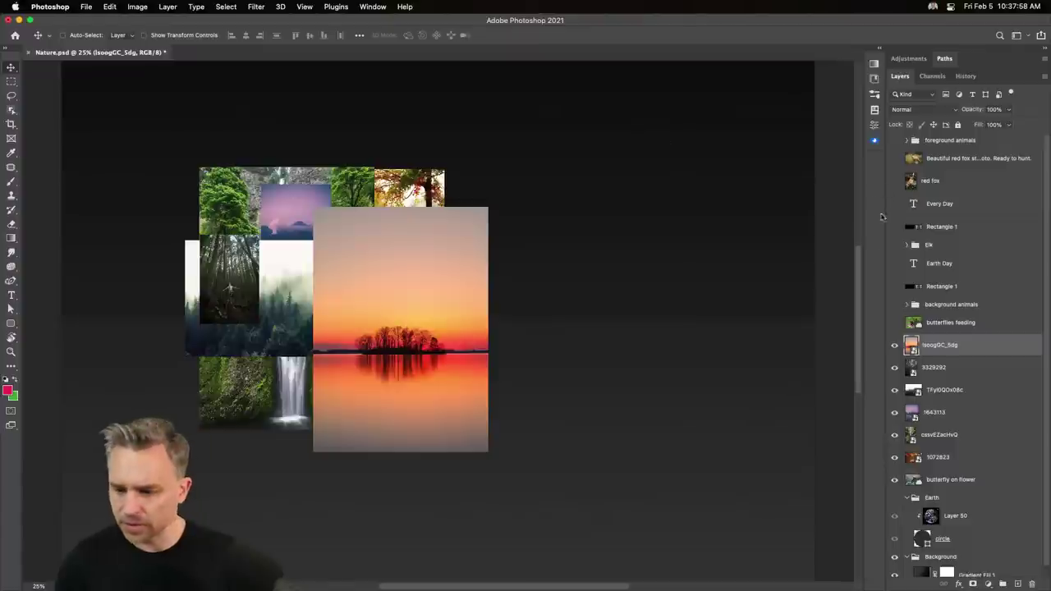
{"action": "left_click", "coordinate": [950, 326]}
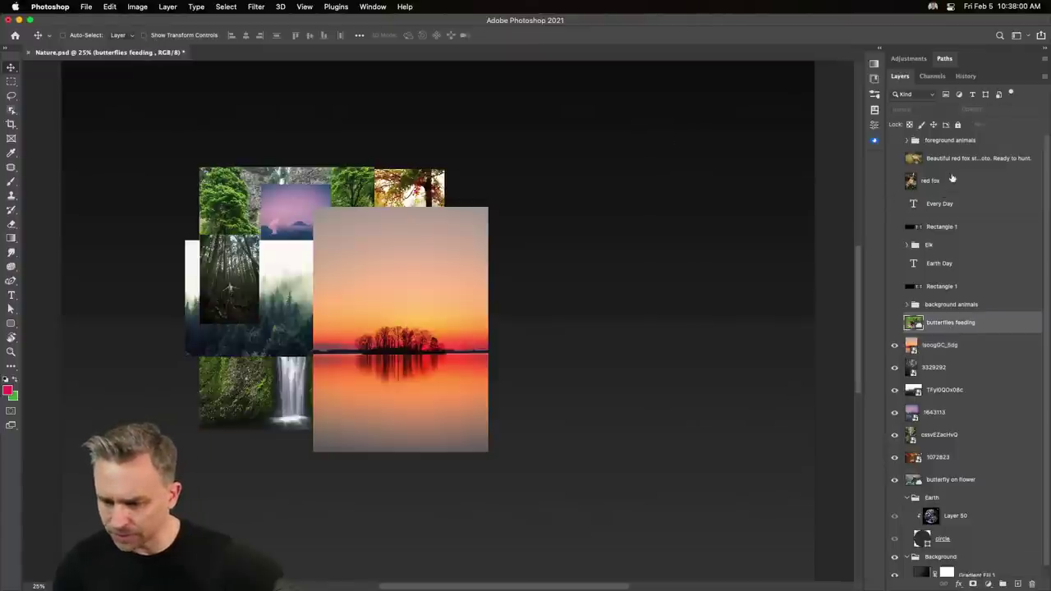
{"action": "left_click", "coordinate": [977, 286]}
{"action": "left_click", "coordinate": [973, 226], "text": "shift"}
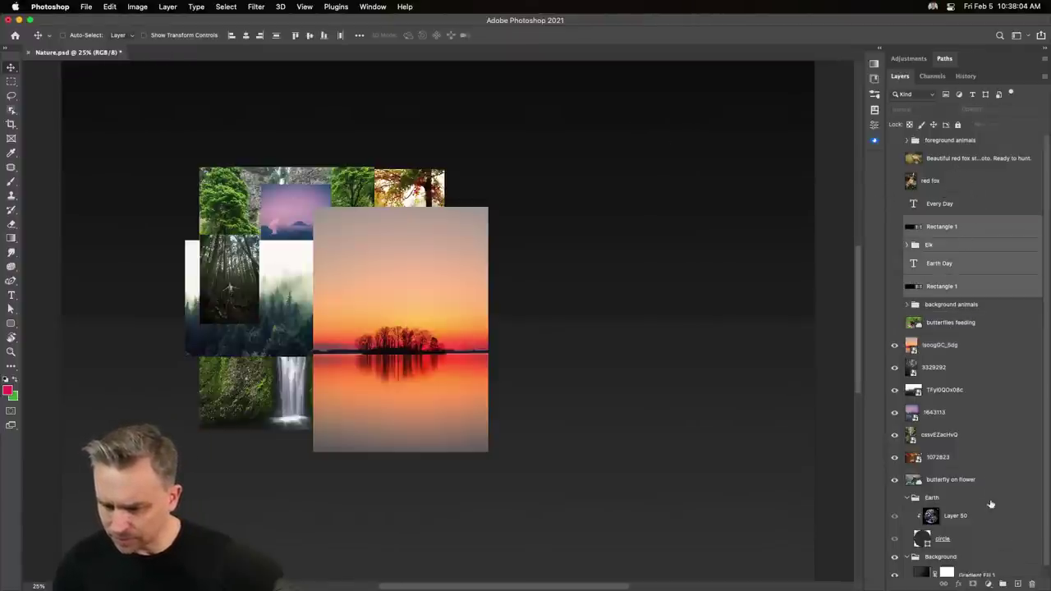
{"action": "left_click", "coordinate": [1032, 583]}
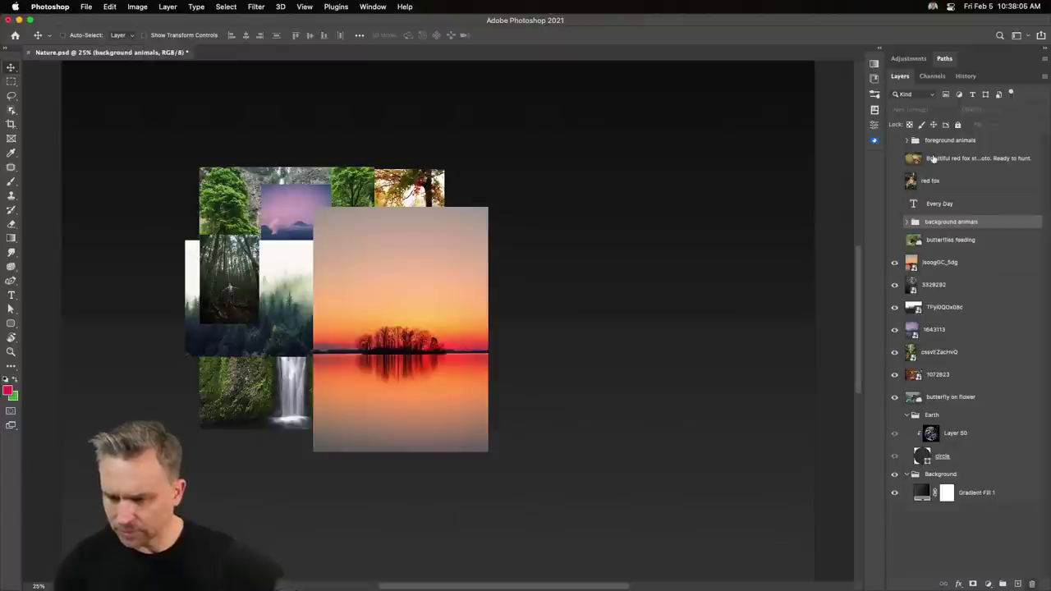
{"action": "left_click", "coordinate": [941, 457]}
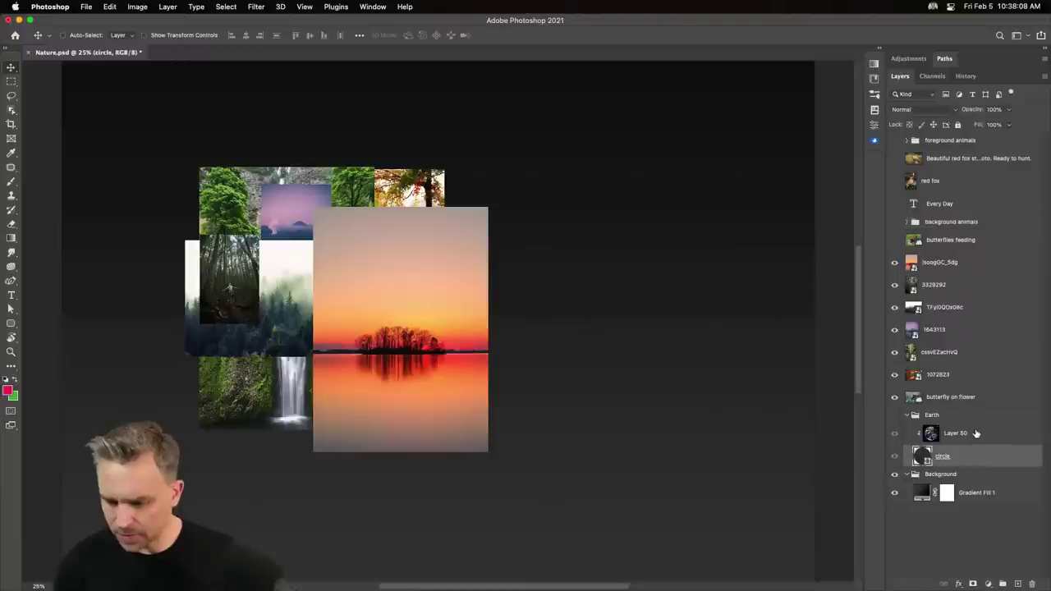
{"action": "left_click", "coordinate": [979, 441], "text": "shift"}
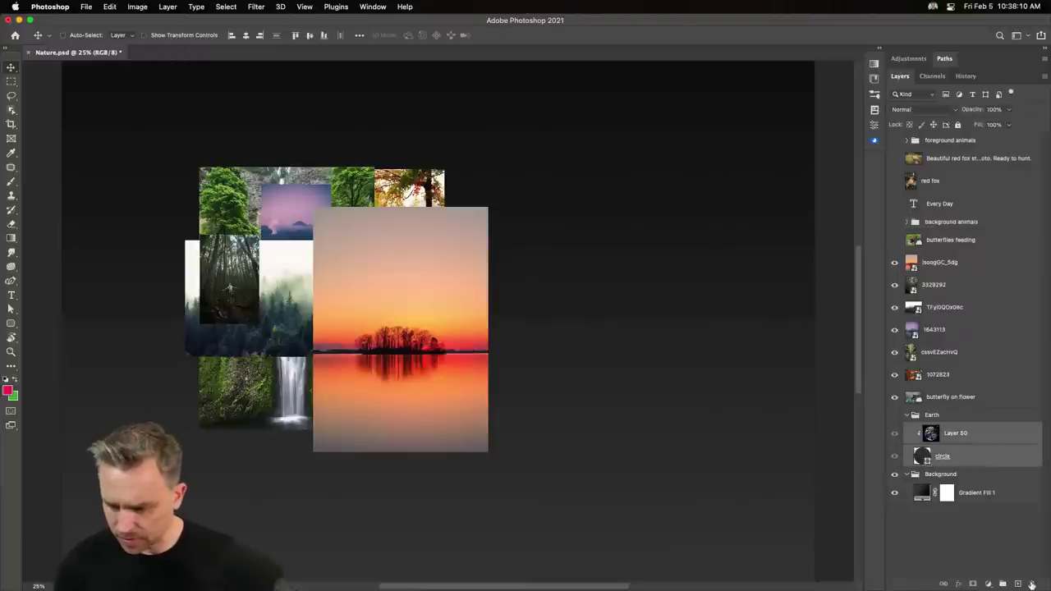
{"action": "key", "text": "Delete"}
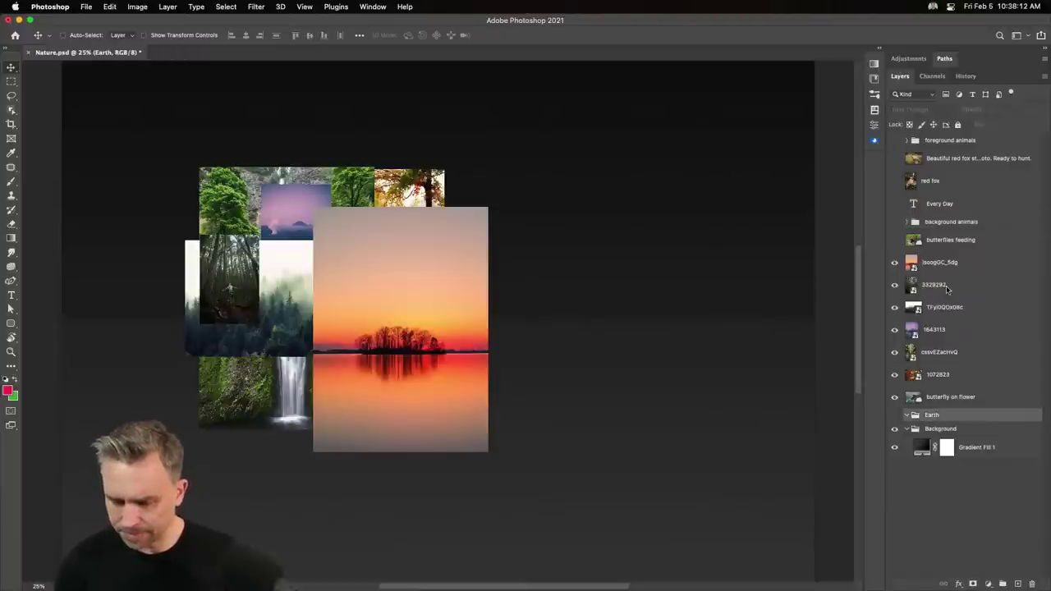
Check the background animals group's contents, then drag the group to the trash.
{"action": "left_click", "coordinate": [944, 285]}
{"action": "key", "text": "super+minus"}
{"action": "key", "text": "super+minus"}
{"action": "key", "text": "super+minus"}
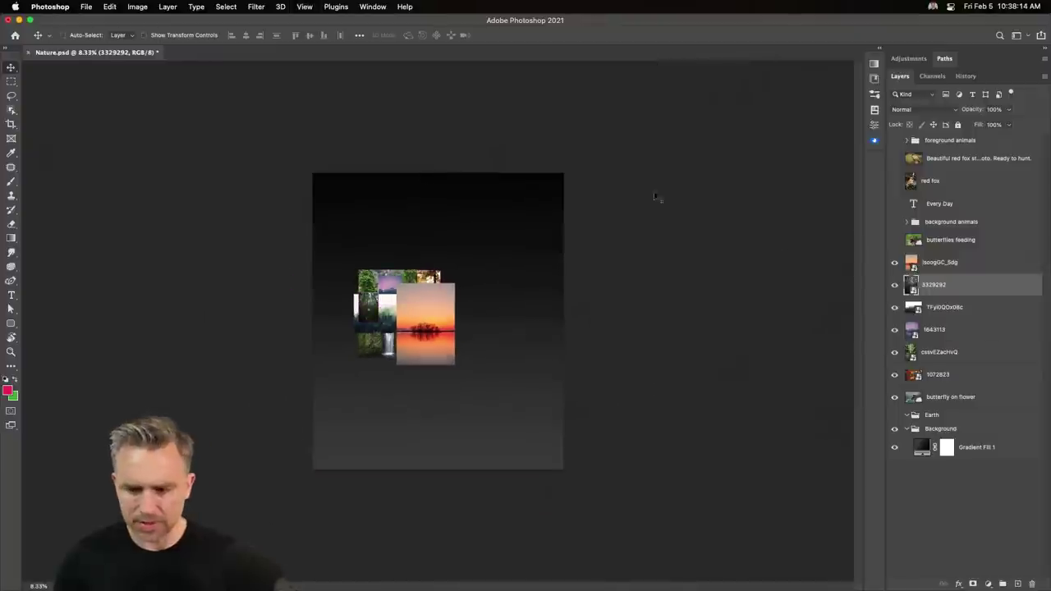
{"action": "left_click", "coordinate": [906, 222]}
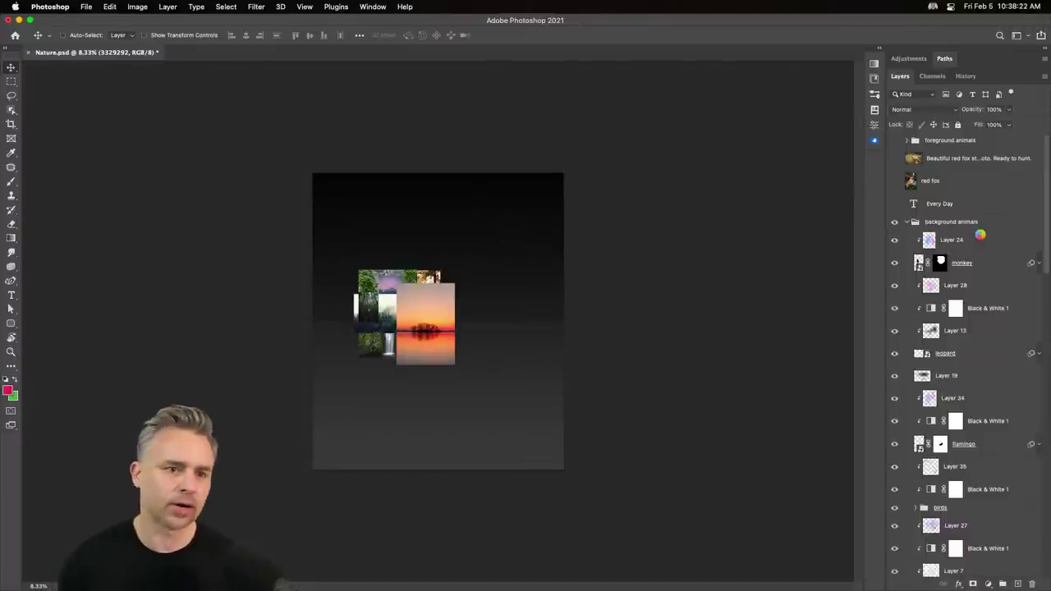
{"action": "left_click", "coordinate": [906, 224]}
{"action": "left_click_drag", "start_coordinate": [936, 223], "coordinate": [1028, 573]}
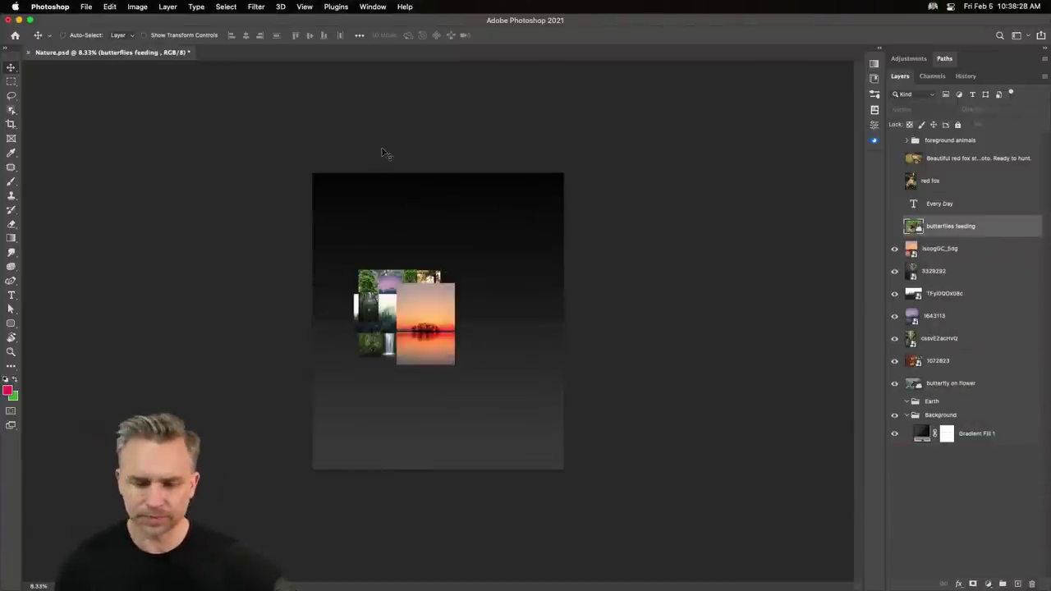
Make the butterflies feeding, red fox and Beautiful red fox layers visible.
{"action": "key", "text": "super+equal"}
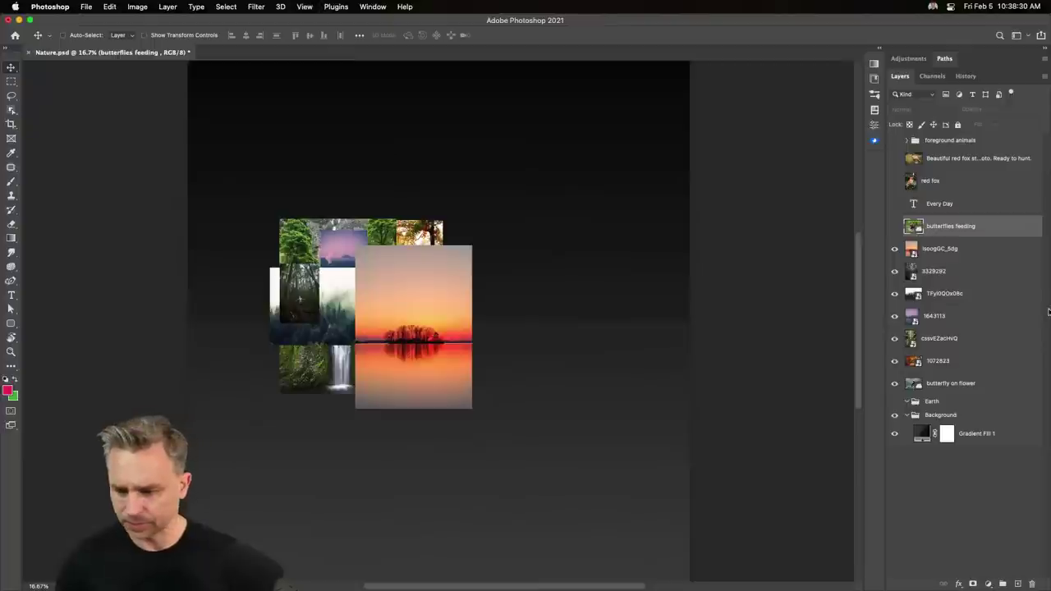
{"action": "left_click", "coordinate": [894, 226]}
{"action": "left_click", "coordinate": [894, 181]}
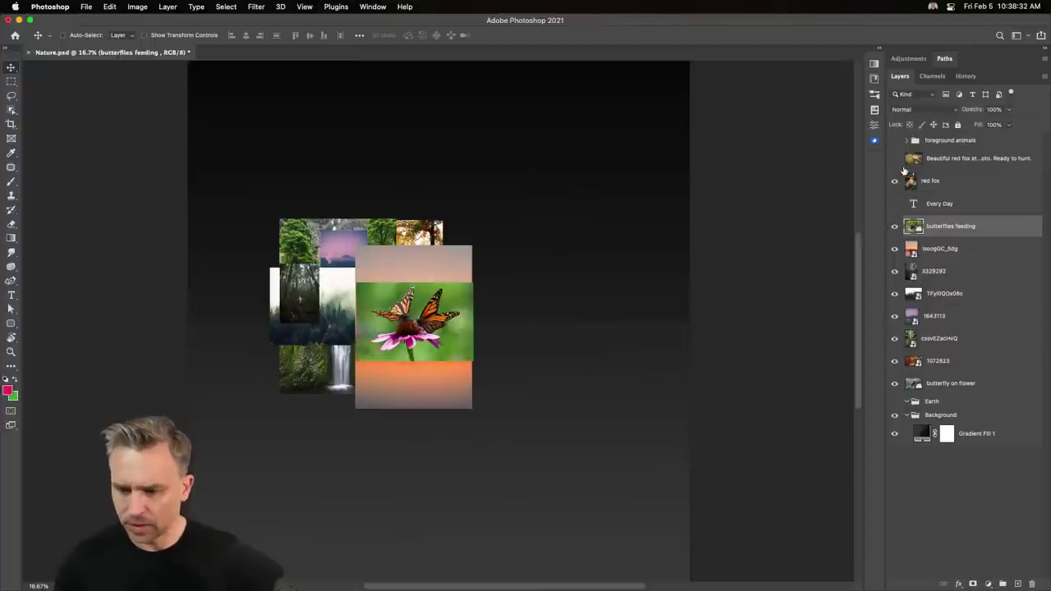
{"action": "left_click", "coordinate": [895, 158]}
Scale both fox layers together to 42.04% into the poster's lower right.
{"action": "left_click", "coordinate": [934, 182]}
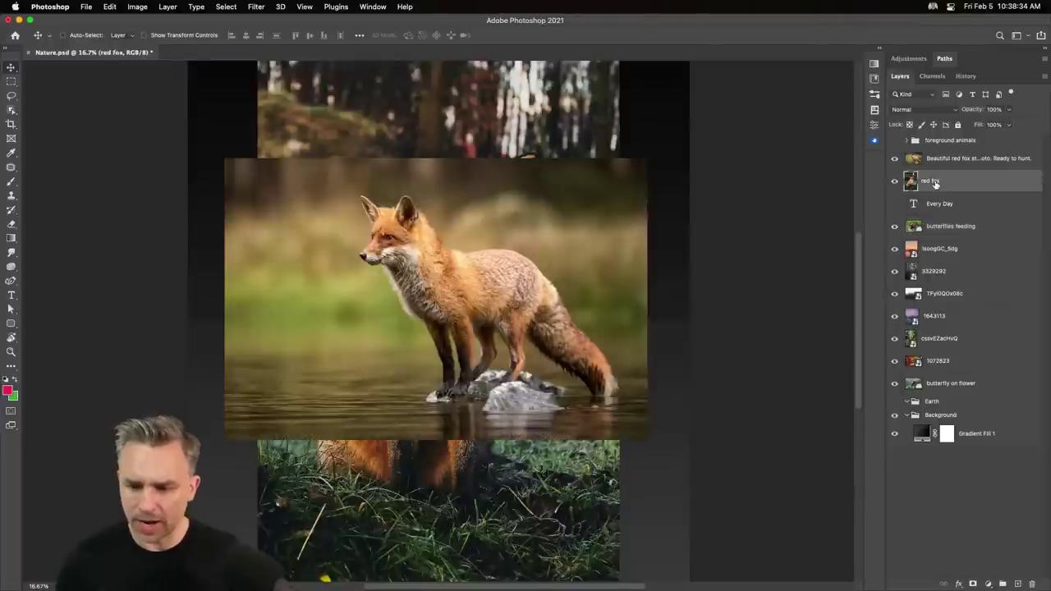
{"action": "left_click", "coordinate": [944, 161], "text": "shift"}
{"action": "key", "text": "super+t"}
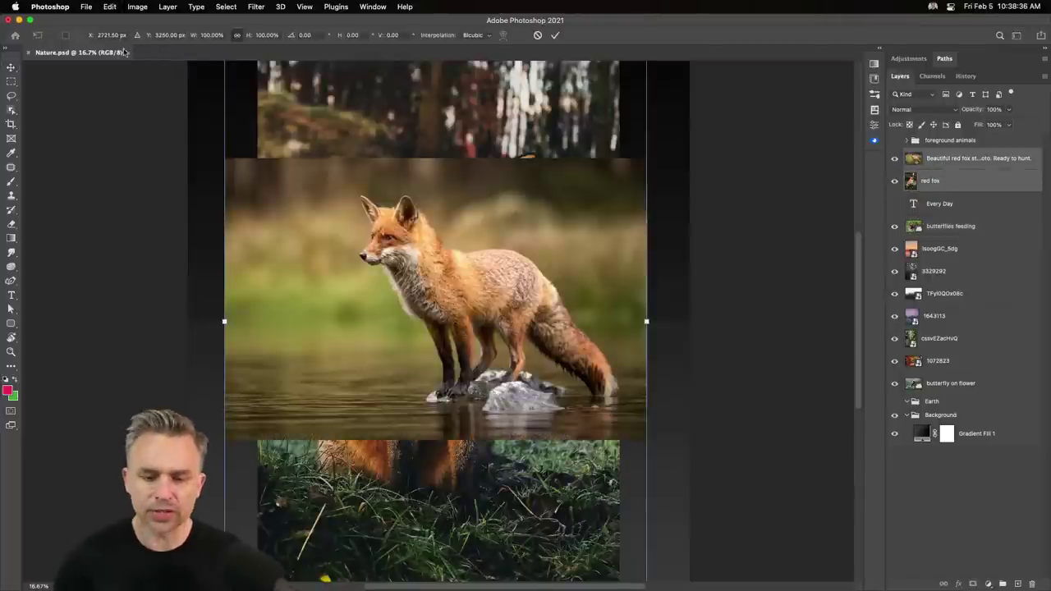
{"action": "key", "text": "super+minus"}
{"action": "key", "text": "super+minus"}
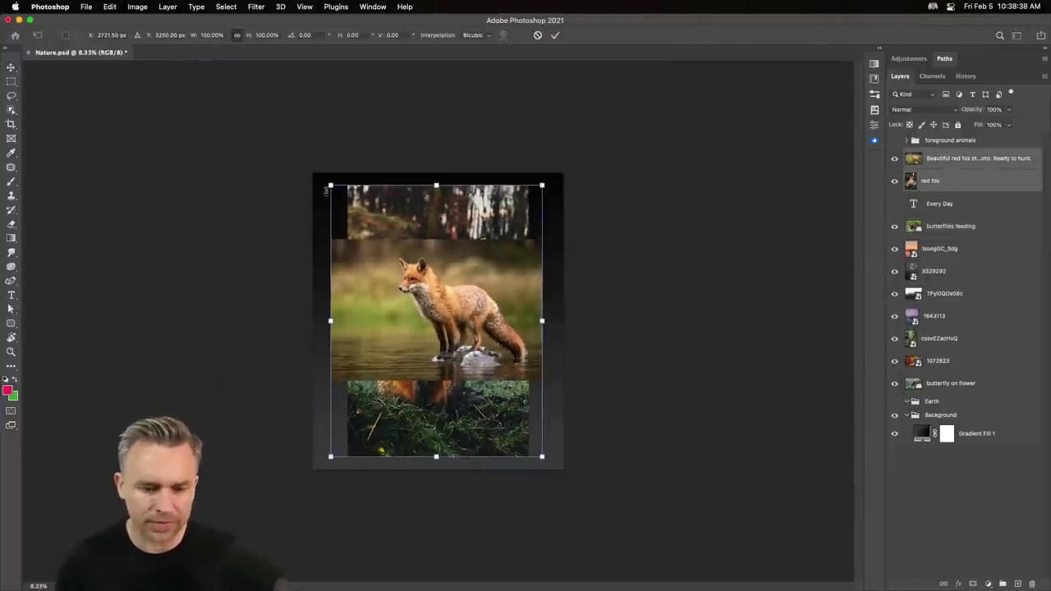
{"action": "left_click_drag", "start_coordinate": [331, 185], "coordinate": [436, 353]}
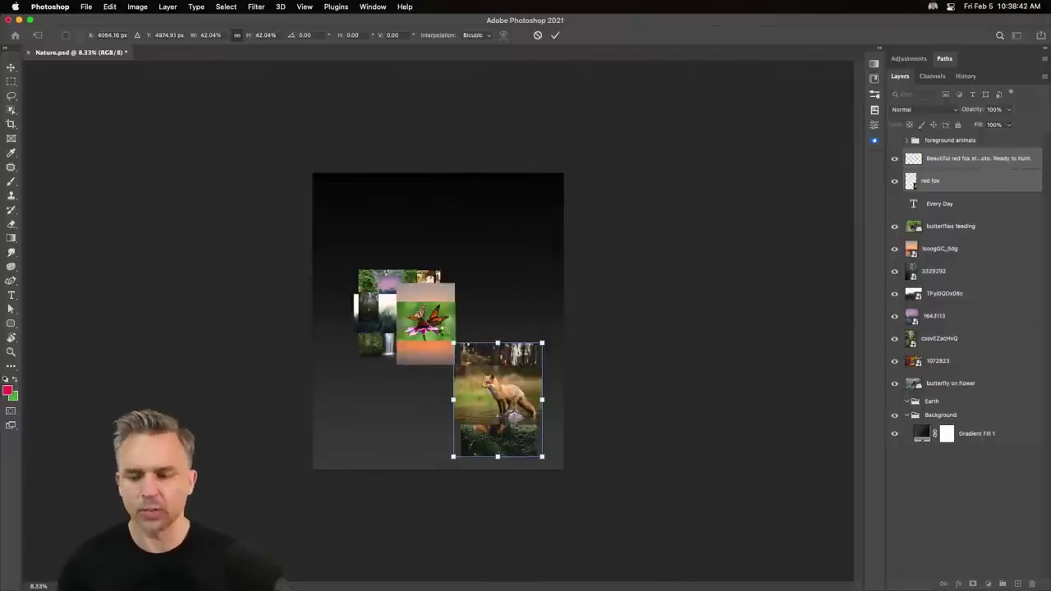
{"action": "key", "text": "Return"}
{"action": "key", "text": "super+plus"}
{"action": "key", "text": "super+plus"}
{"action": "key", "text": "super+plus"}
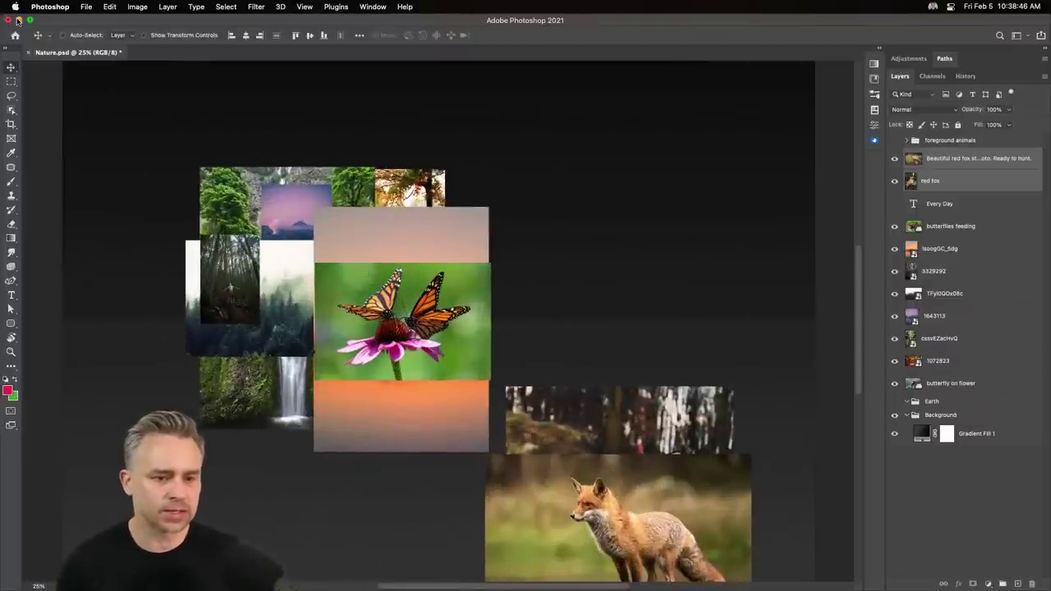
{"action": "left_click", "coordinate": [87, 6]}
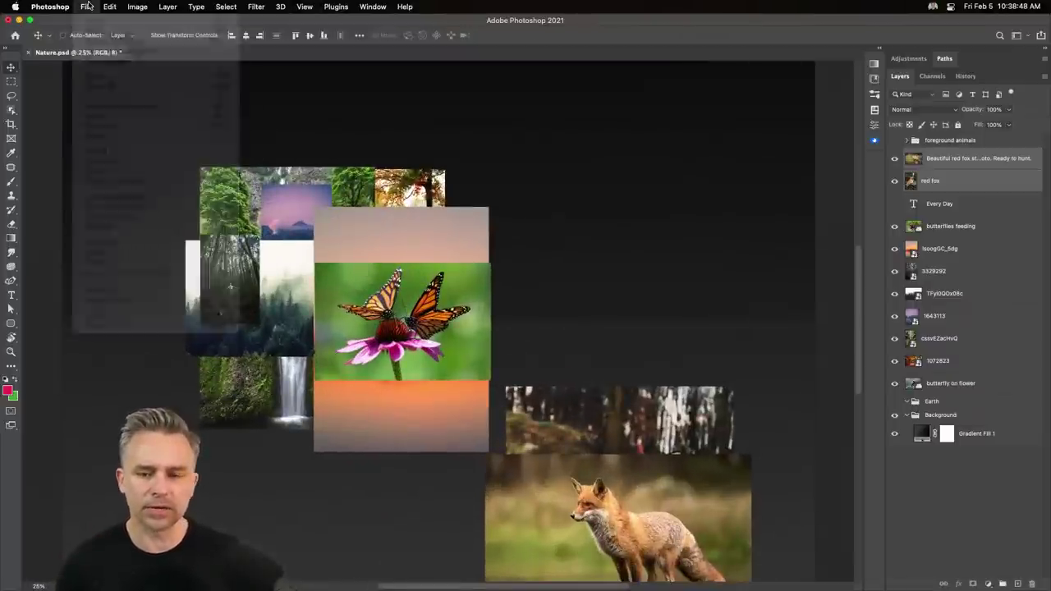
{"action": "left_click", "coordinate": [301, 581]}
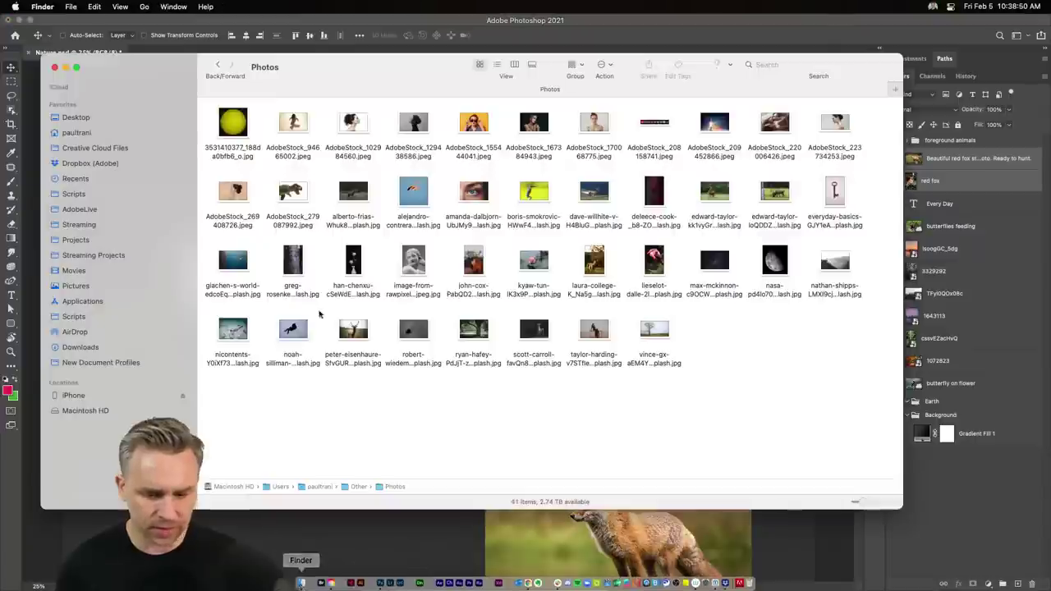
{"action": "left_click_drag", "start_coordinate": [297, 53], "coordinate": [313, 71]}
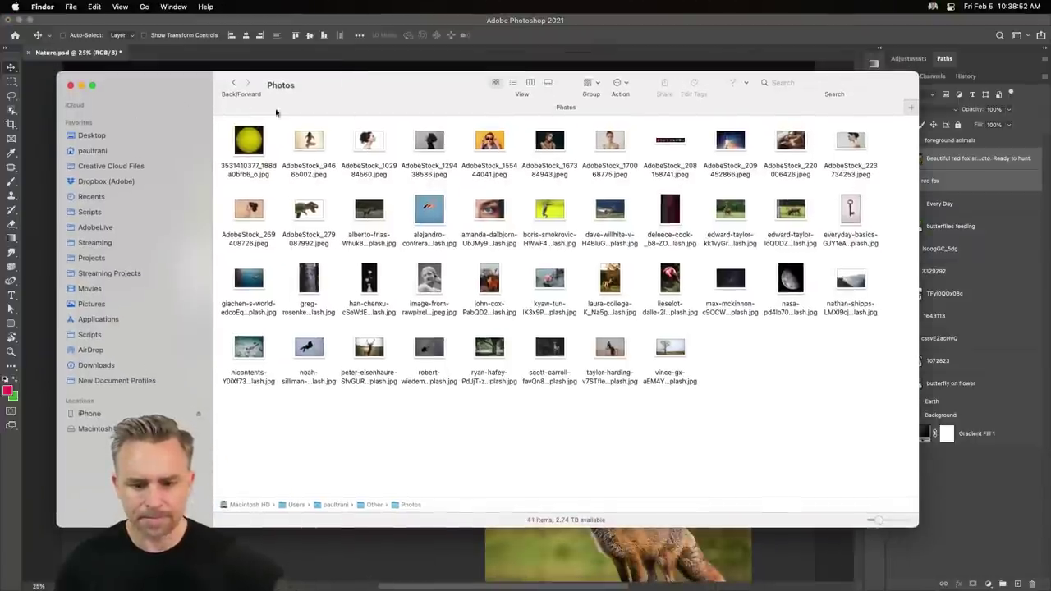
{"action": "left_click", "coordinate": [92, 136]}
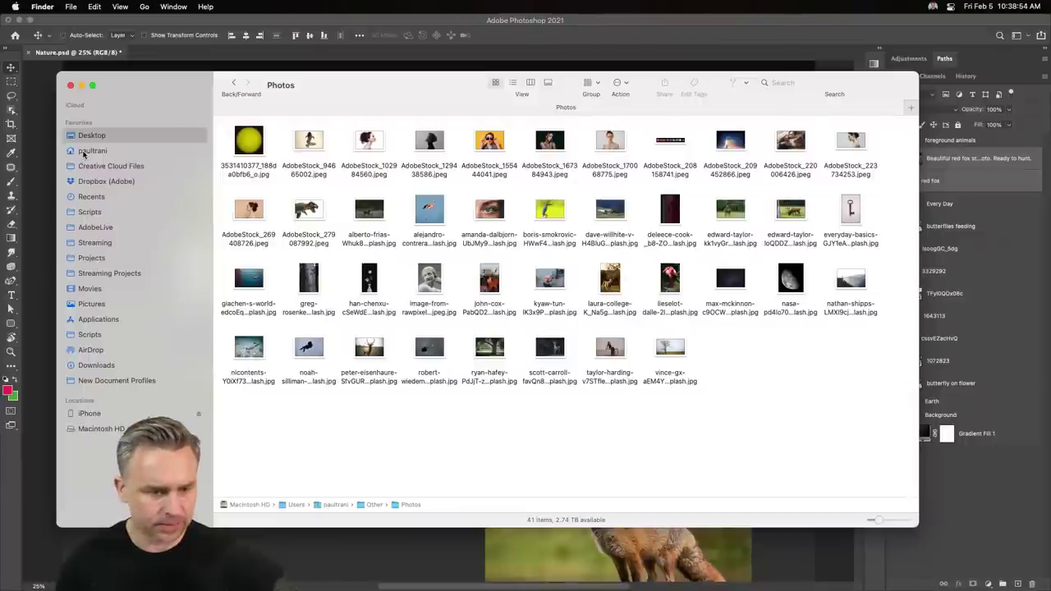
{"action": "left_click", "coordinate": [238, 245]}
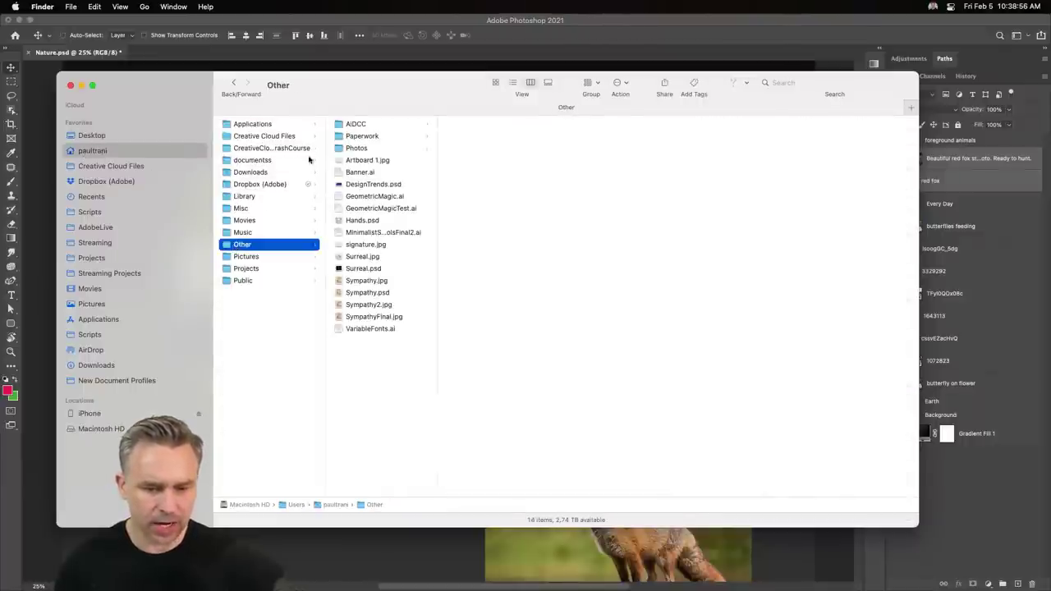
{"action": "left_click", "coordinate": [353, 148]}
{"action": "left_click", "coordinate": [495, 280]}
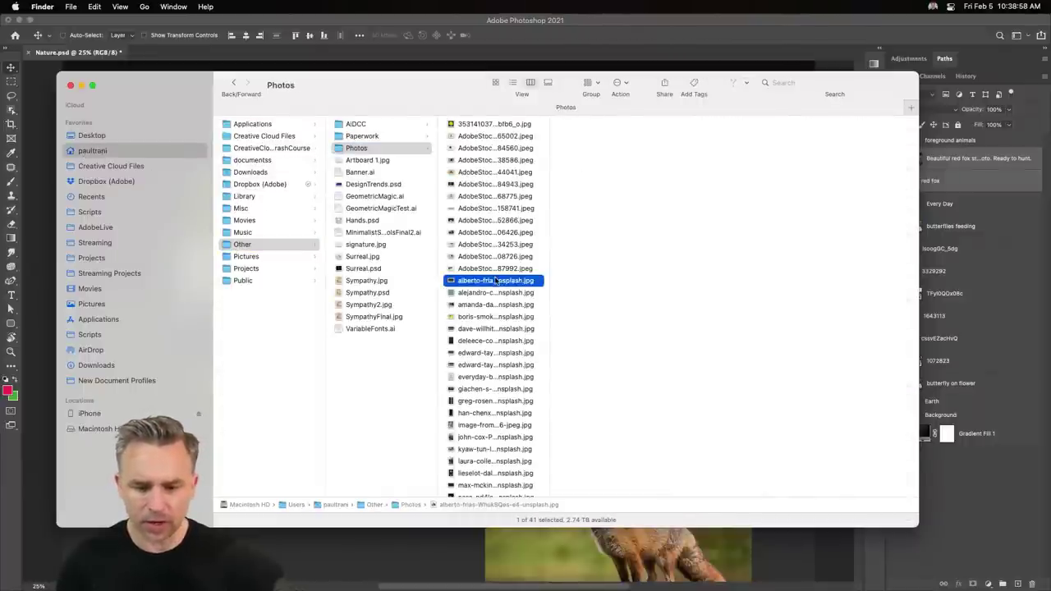
{"action": "key", "text": "Up"}
{"action": "key", "text": "Up"}
{"action": "key", "text": "Up"}
Start loading files into a layer stack from the File menu, using Folder as the source.
{"action": "left_click", "coordinate": [164, 68]}
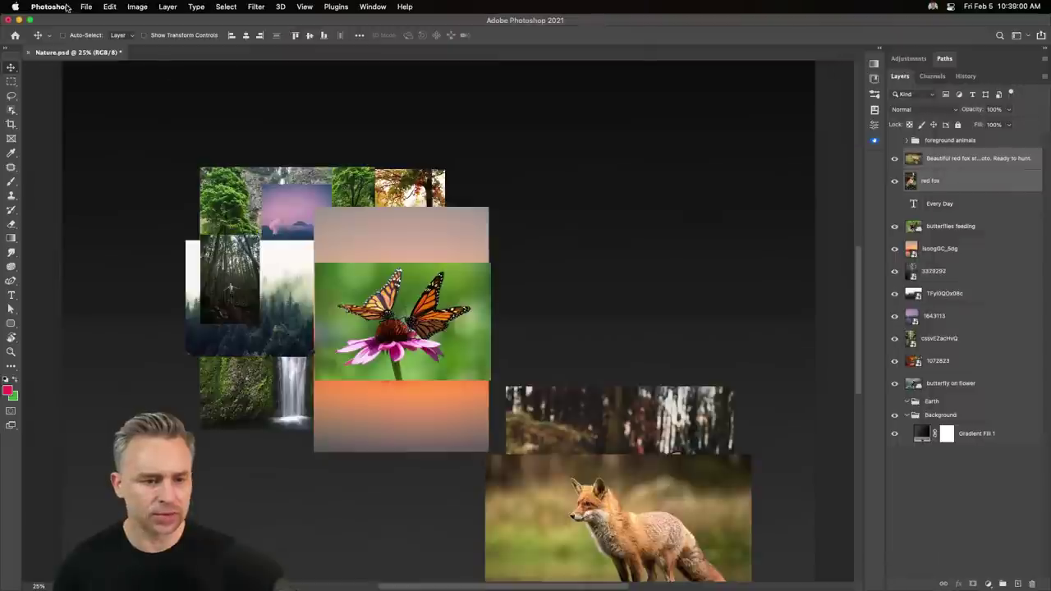
{"action": "left_click", "coordinate": [85, 7]}
{"action": "mouse_move", "coordinate": [66, 130]}
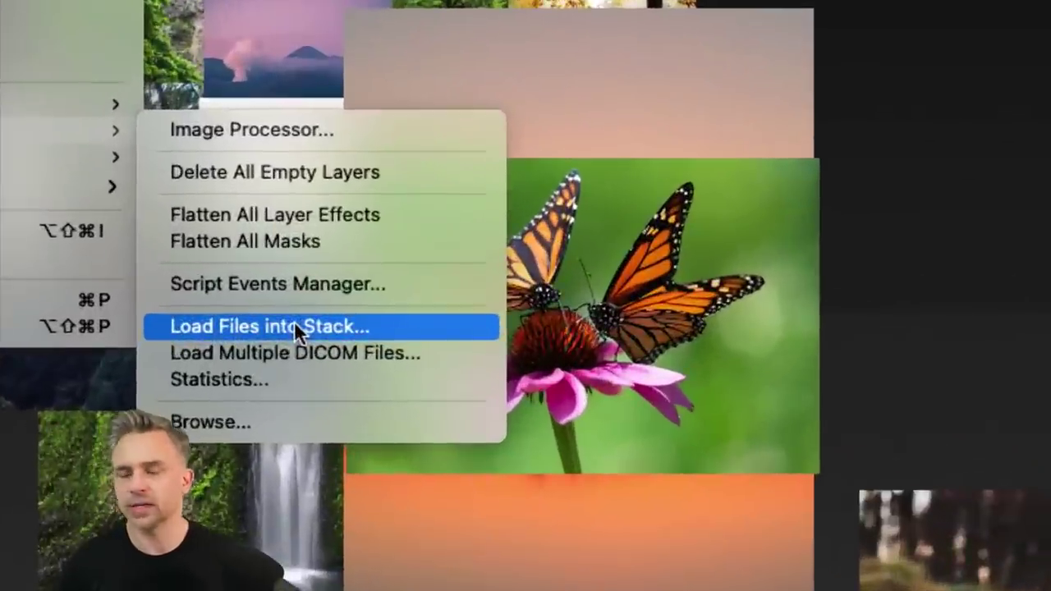
{"action": "left_click", "coordinate": [293, 325]}
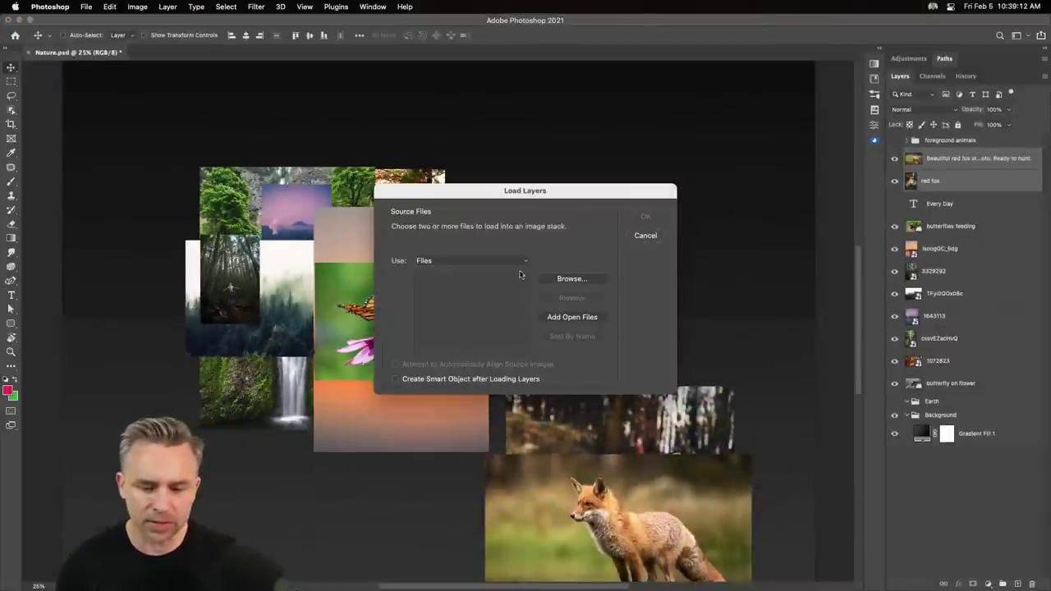
{"action": "left_click", "coordinate": [513, 261]}
{"action": "left_click", "coordinate": [493, 283]}
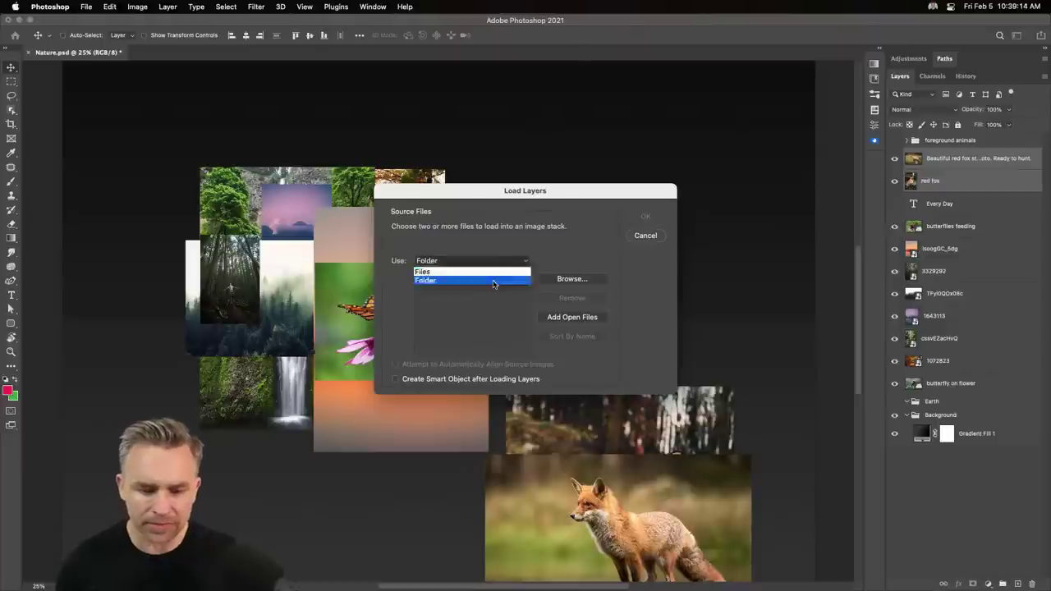
{"action": "left_click", "coordinate": [555, 281]}
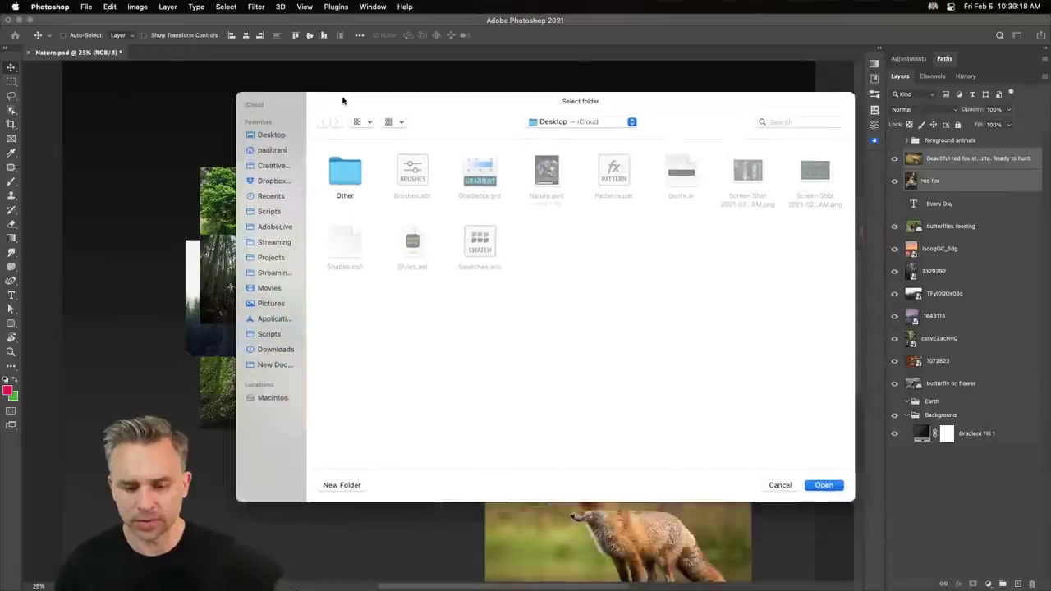
Browse from the home folder into Other and select the Photos folder.
{"action": "left_click", "coordinate": [247, 154]}
{"action": "left_click", "coordinate": [608, 246]}
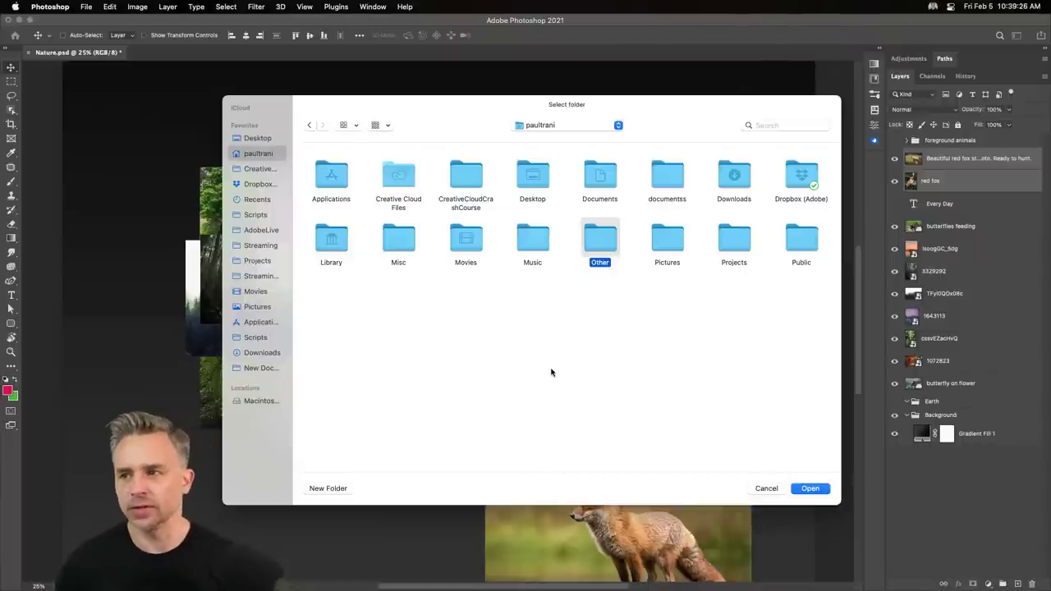
{"action": "scroll", "coordinate": [551, 373], "scroll_direction": "down", "scroll_amount": 1}
{"action": "double_click", "coordinate": [596, 238]}
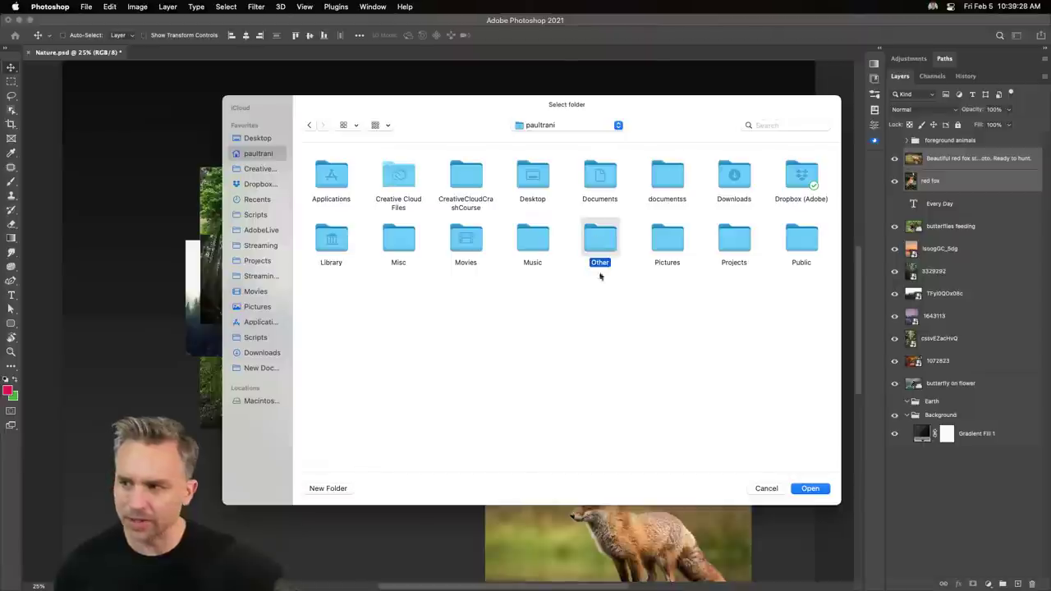
{"action": "left_click", "coordinate": [474, 177]}
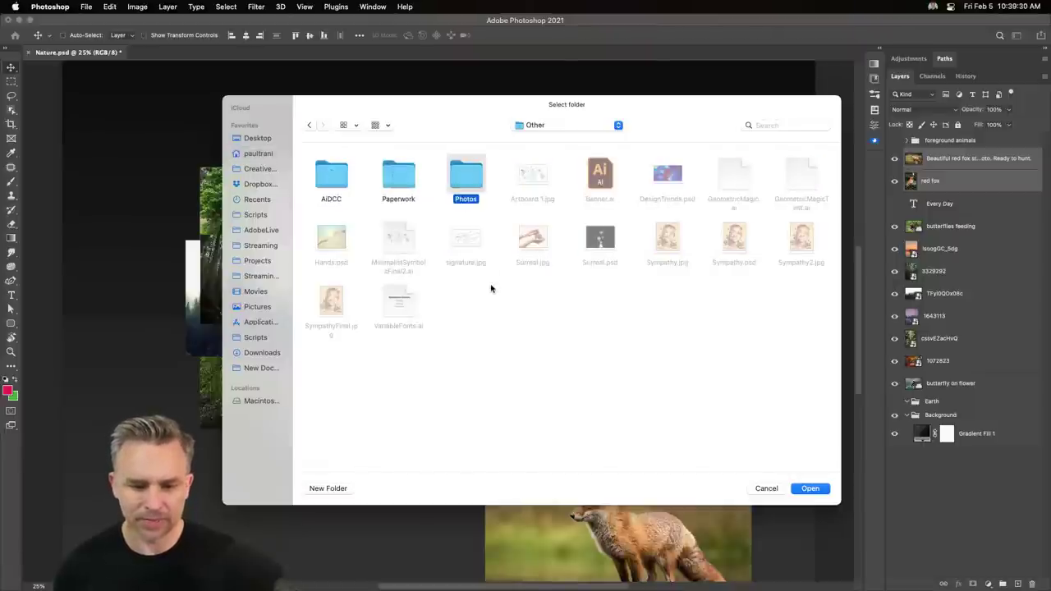
Confirm the Photos folder so its images stack as layers in a new Untitled-1.
{"action": "left_click", "coordinate": [808, 490]}
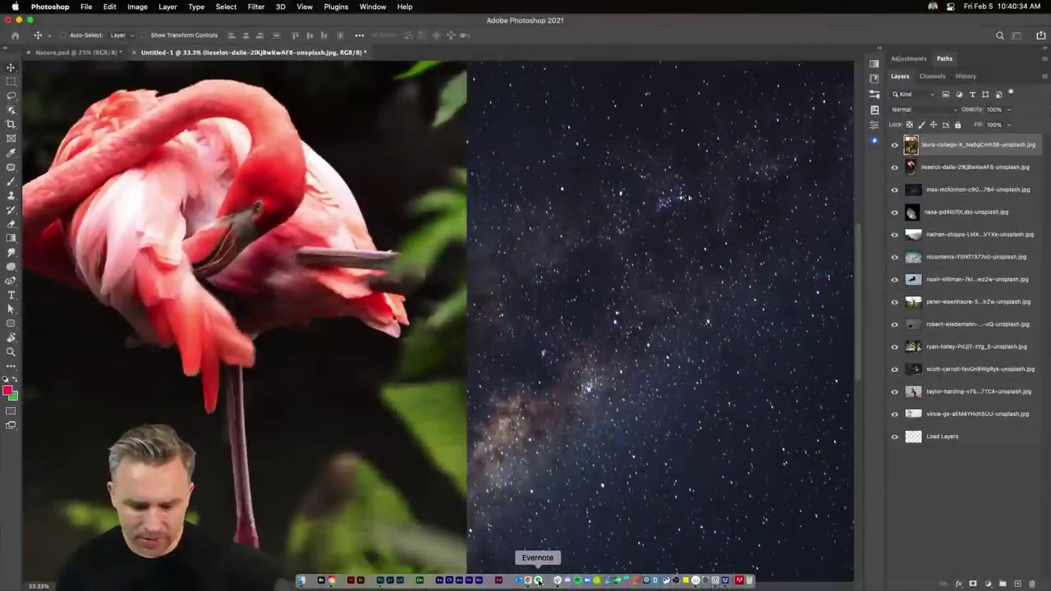
Bring the Free Stock Search 2 Pro page forward and show the Bookmarks folder of image sites.
{"action": "left_click", "coordinate": [526, 580]}
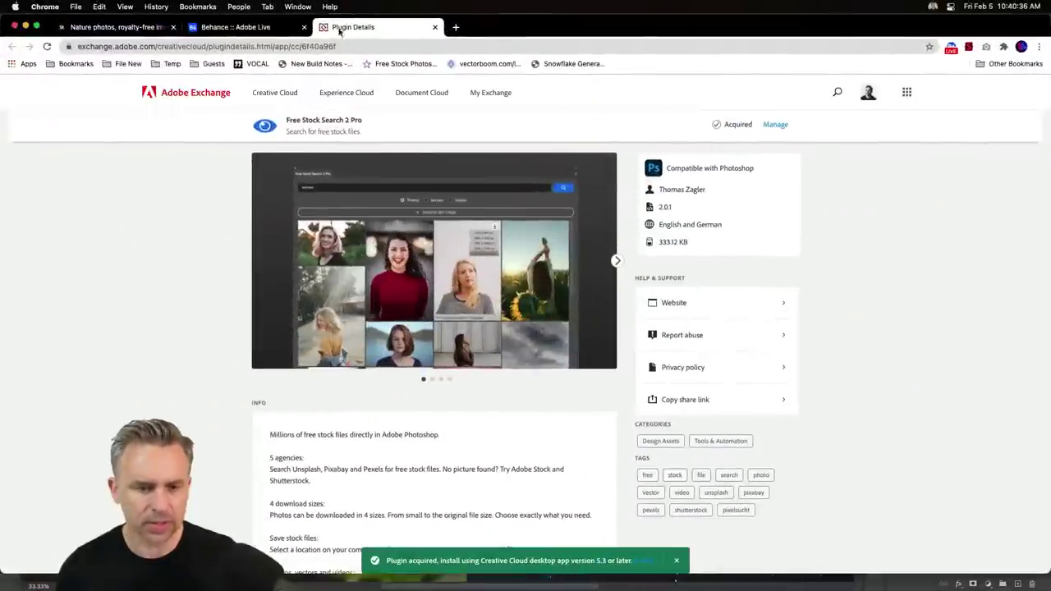
{"action": "left_click", "coordinate": [65, 64]}
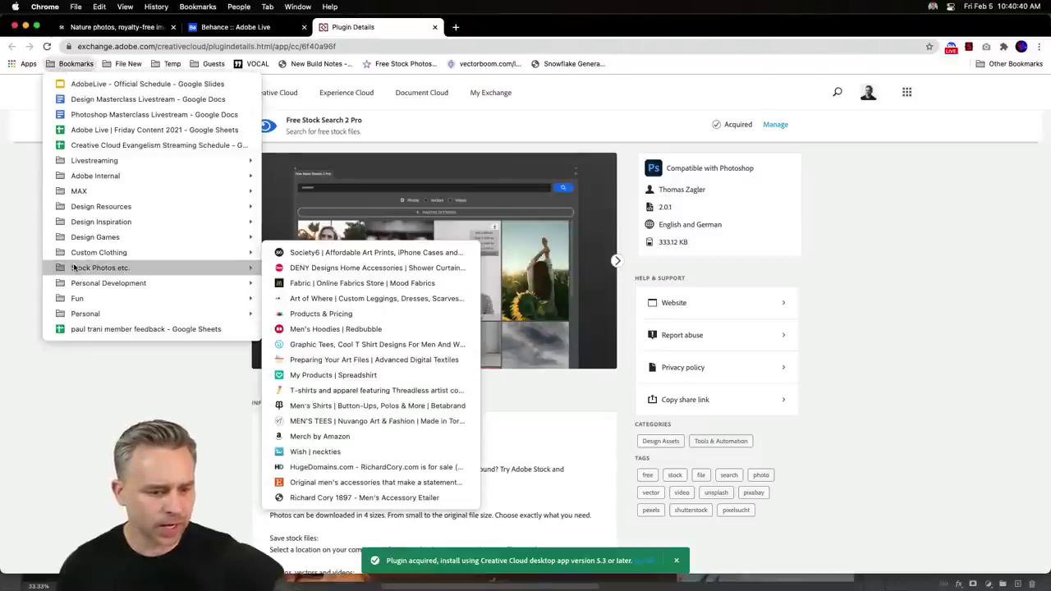
{"action": "mouse_move", "coordinate": [164, 10]}
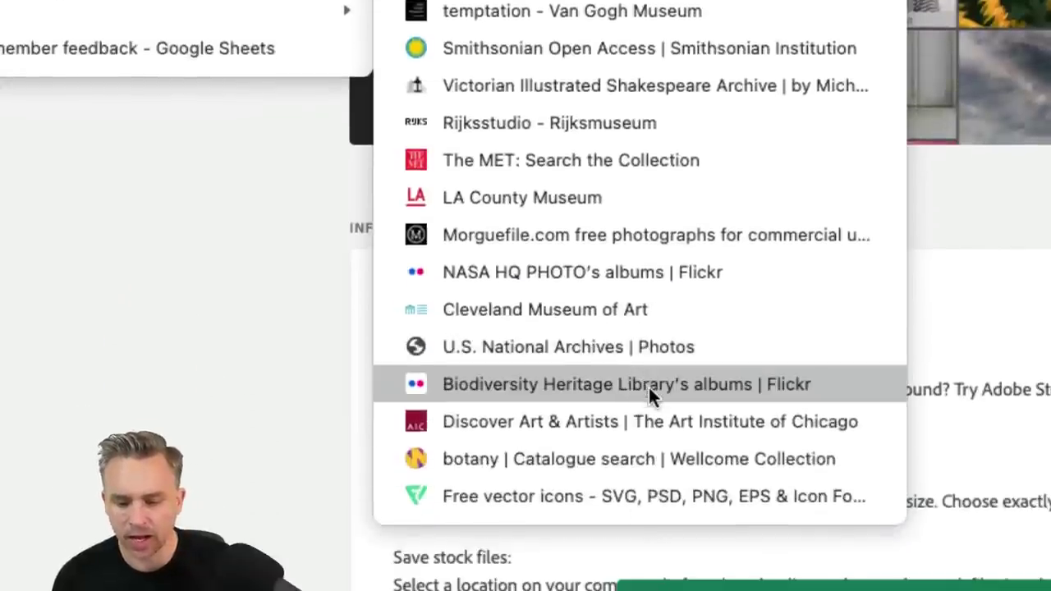
Go to the BHL Flickr albums, accept cookies, and view n285_w1150 in Les plantes médicinales.
{"action": "left_click", "coordinate": [561, 386]}
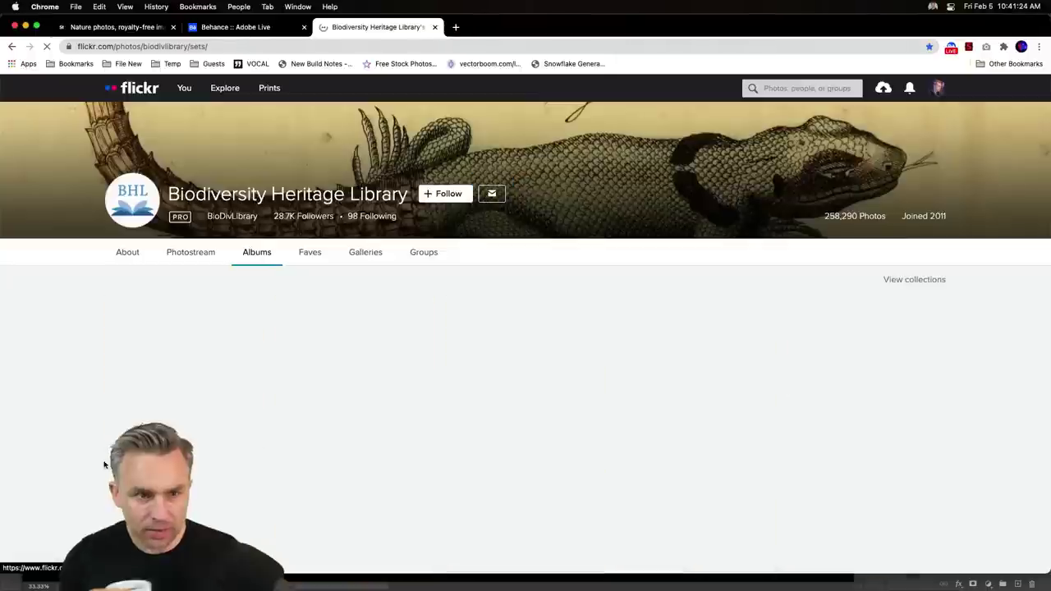
{"action": "scroll", "coordinate": [117, 332], "scroll_direction": "down", "scroll_amount": 2}
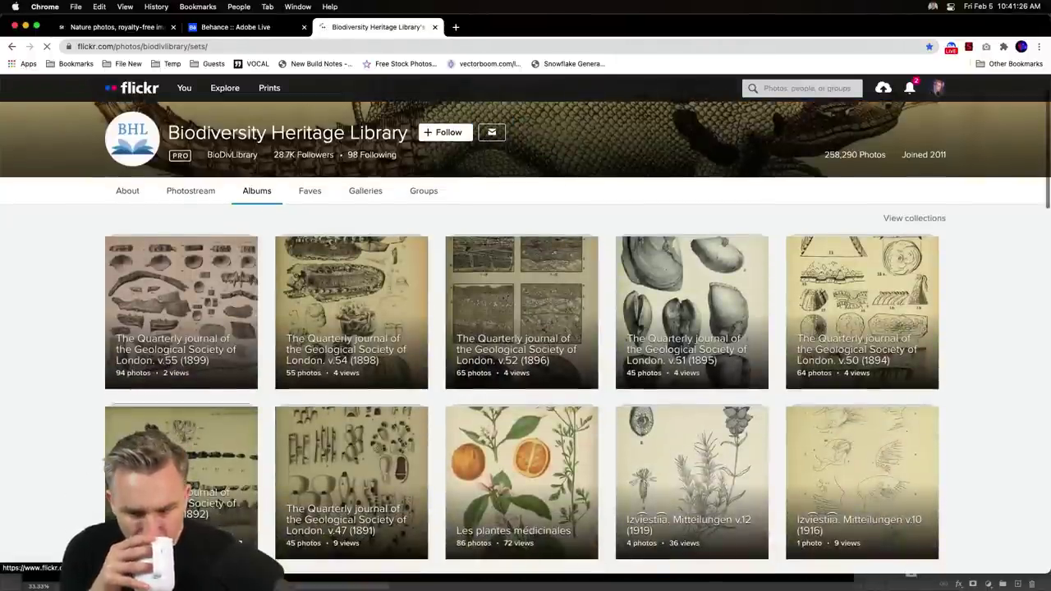
{"action": "scroll", "coordinate": [117, 332], "scroll_direction": "down", "scroll_amount": 1}
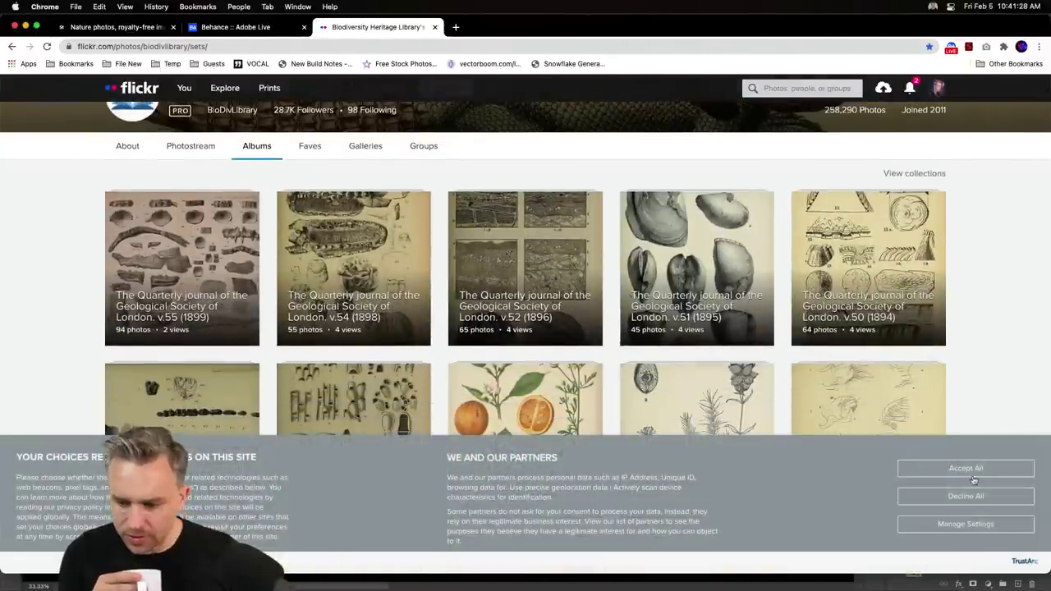
{"action": "left_click", "coordinate": [966, 468]}
{"action": "scroll", "coordinate": [80, 271], "scroll_direction": "down", "scroll_amount": 1}
{"action": "scroll", "coordinate": [79, 271], "scroll_direction": "down", "scroll_amount": 3}
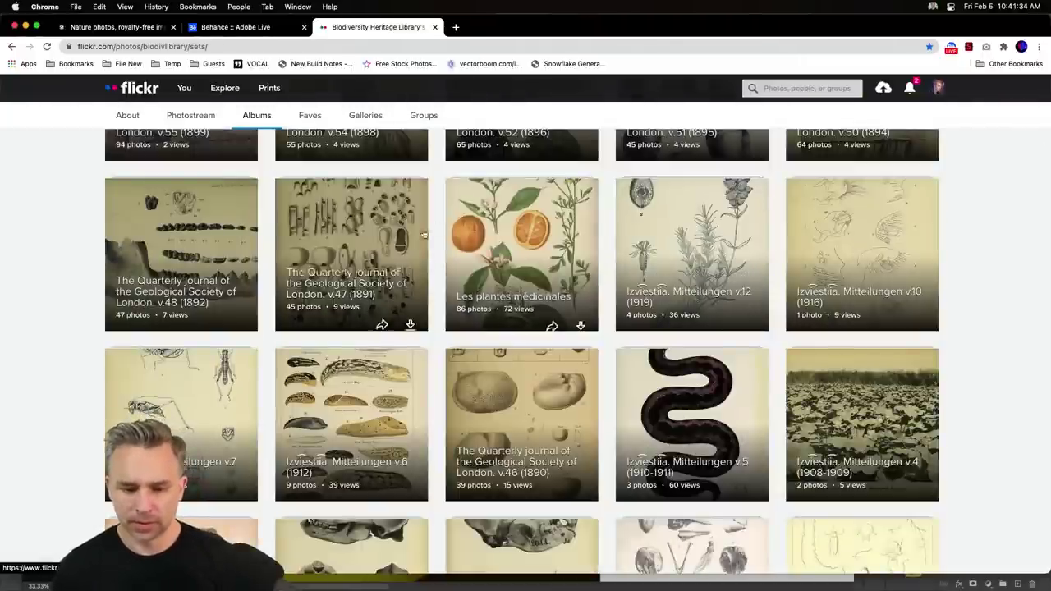
{"action": "left_click", "coordinate": [587, 279]}
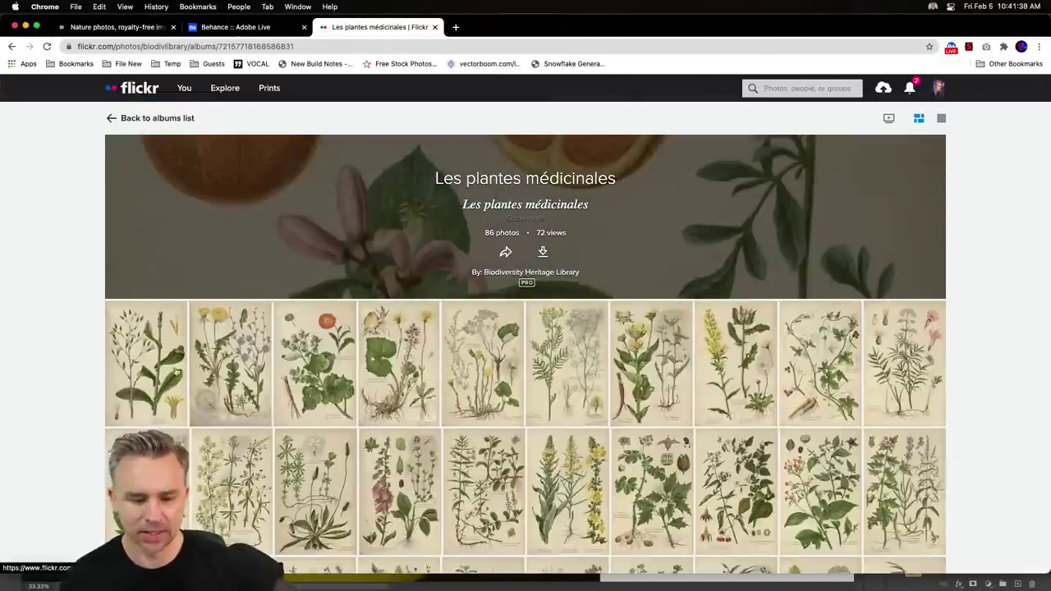
{"action": "left_click", "coordinate": [144, 361]}
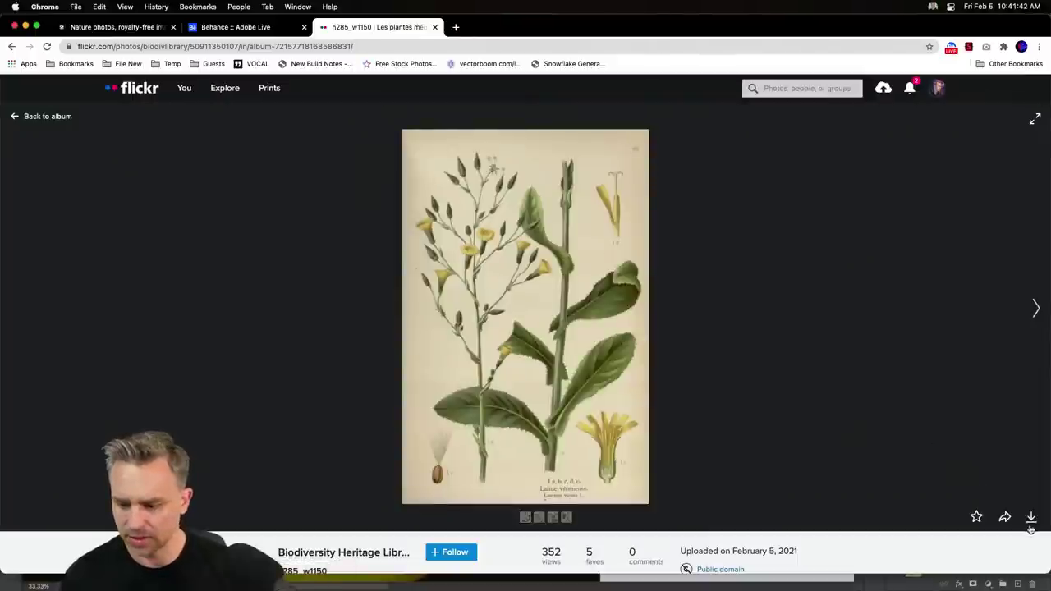
Confirm on the Creative Commons page that the illustration is public domain with no copyright.
{"action": "left_click", "coordinate": [1030, 518]}
{"action": "scroll", "coordinate": [682, 537], "scroll_direction": "down", "scroll_amount": 5}
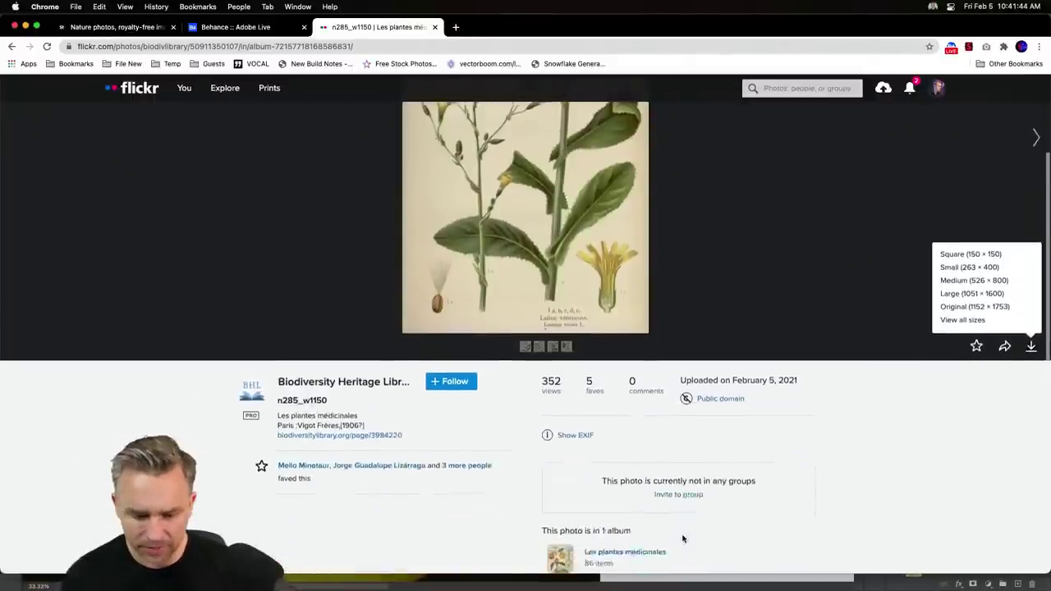
{"action": "scroll", "coordinate": [483, 472], "scroll_direction": "down", "scroll_amount": 3}
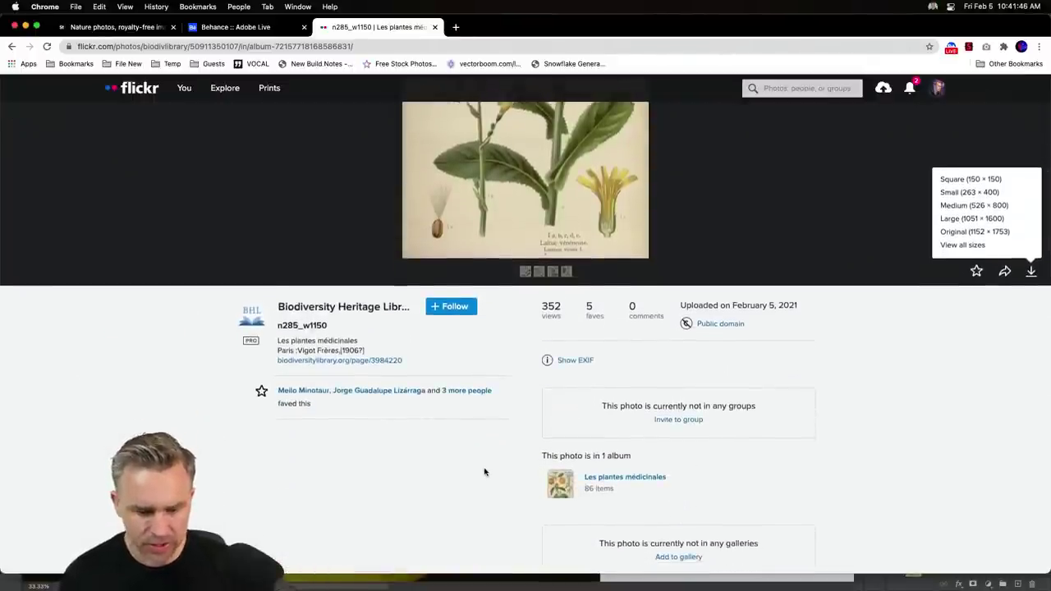
{"action": "scroll", "coordinate": [484, 472], "scroll_direction": "down", "scroll_amount": 1}
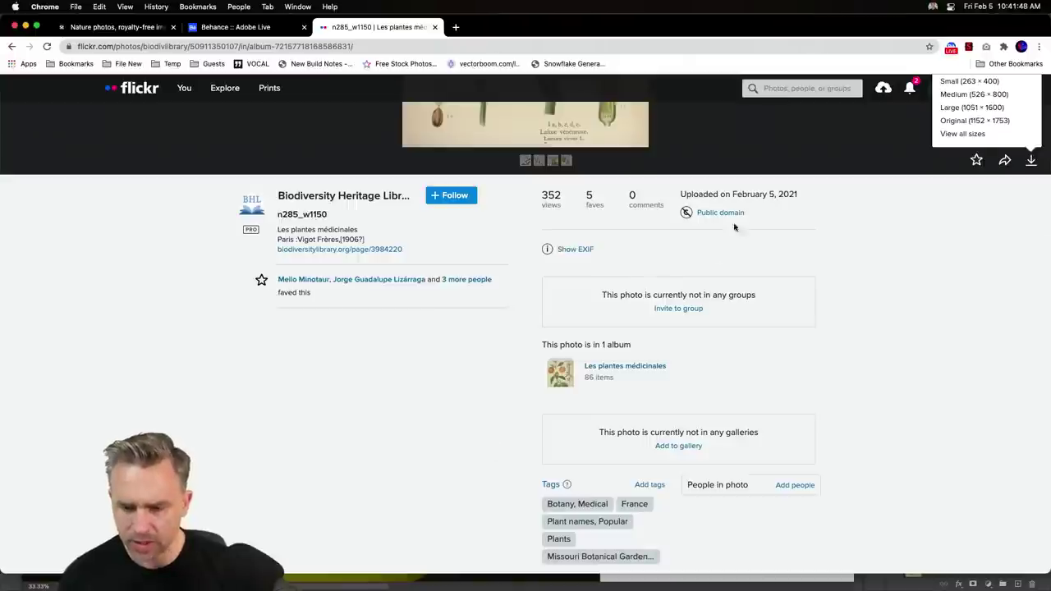
{"action": "scroll", "coordinate": [711, 218], "scroll_direction": "up", "scroll_amount": 1}
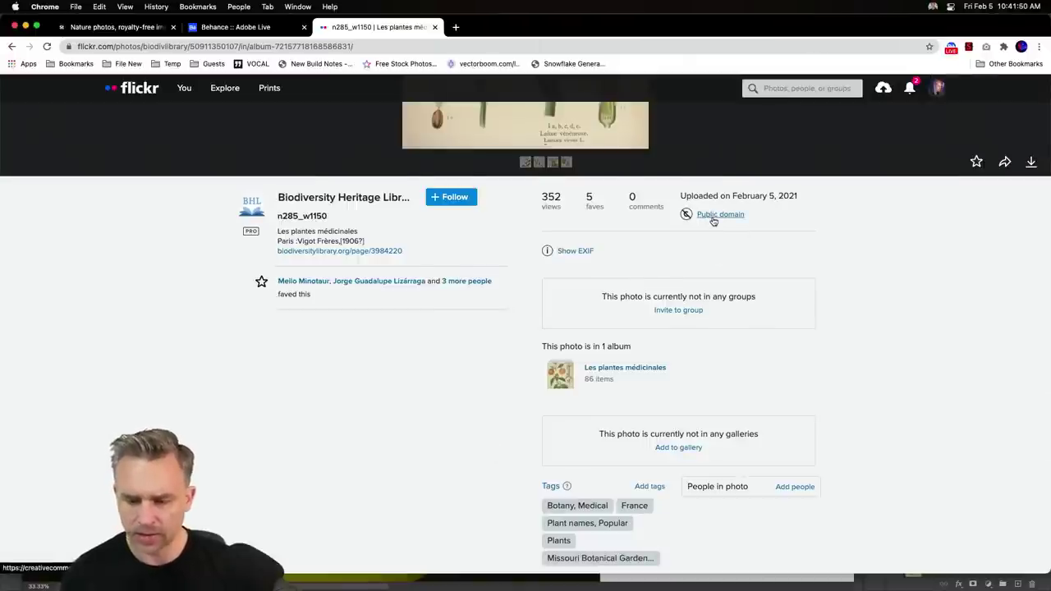
{"action": "left_click", "coordinate": [713, 218]}
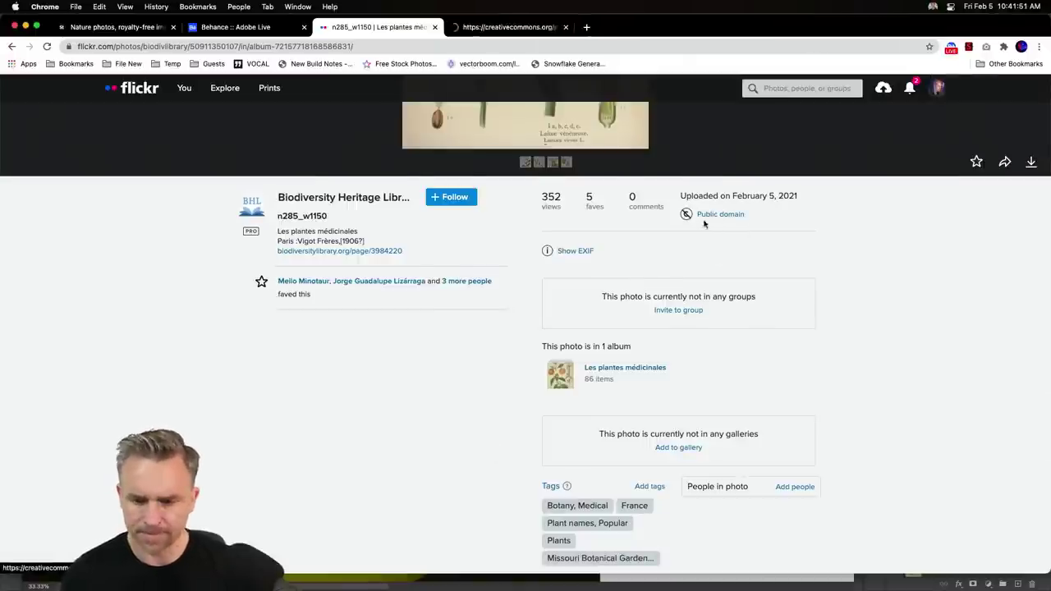
{"action": "left_click", "coordinate": [476, 29]}
{"action": "scroll", "coordinate": [476, 328], "scroll_direction": "down", "scroll_amount": 2}
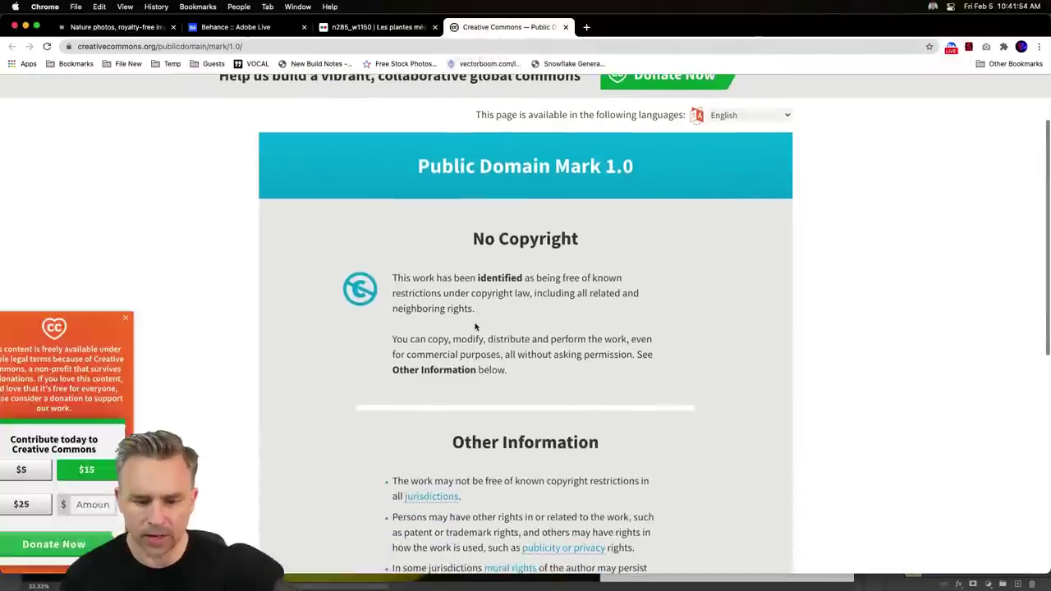
{"action": "left_click_drag", "start_coordinate": [384, 279], "coordinate": [486, 320]}
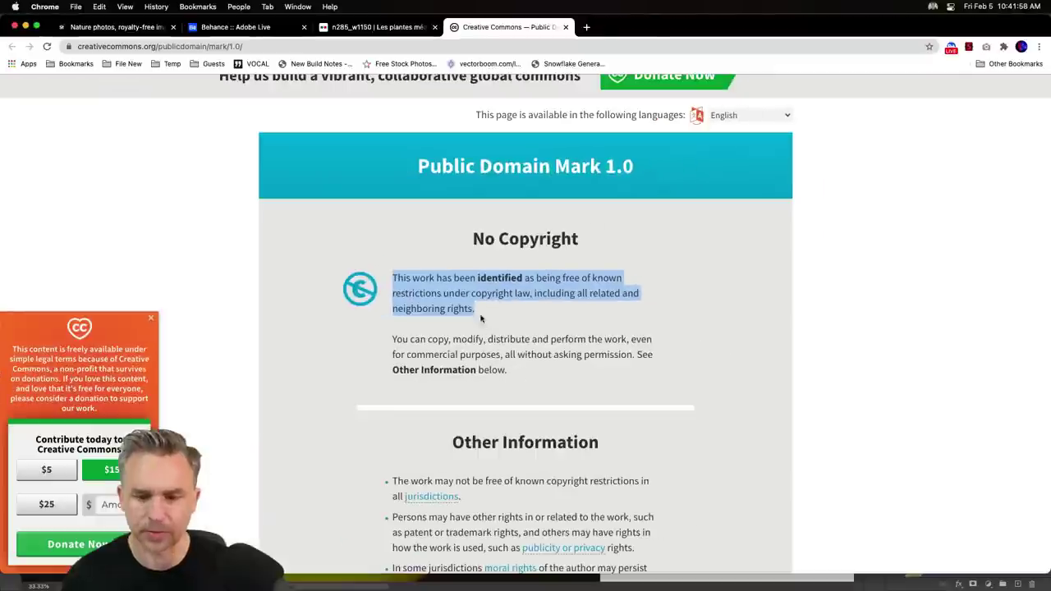
{"action": "left_click", "coordinate": [381, 31]}
{"action": "scroll", "coordinate": [646, 235], "scroll_direction": "up", "scroll_amount": 3}
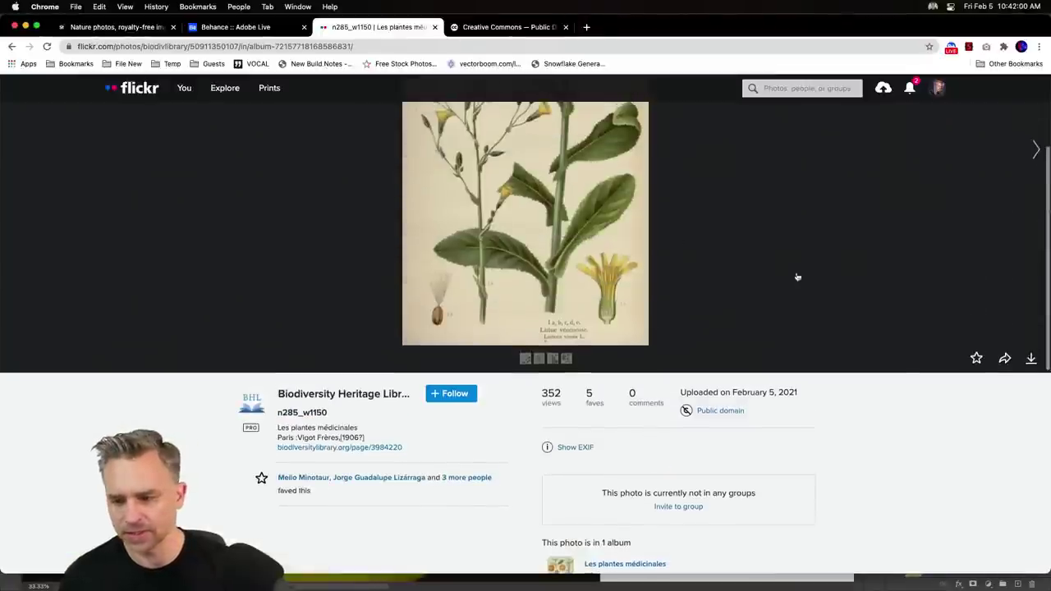
Download the original-size n285_w1150 illustration and return to Photoshop.
{"action": "left_click", "coordinate": [1029, 360]}
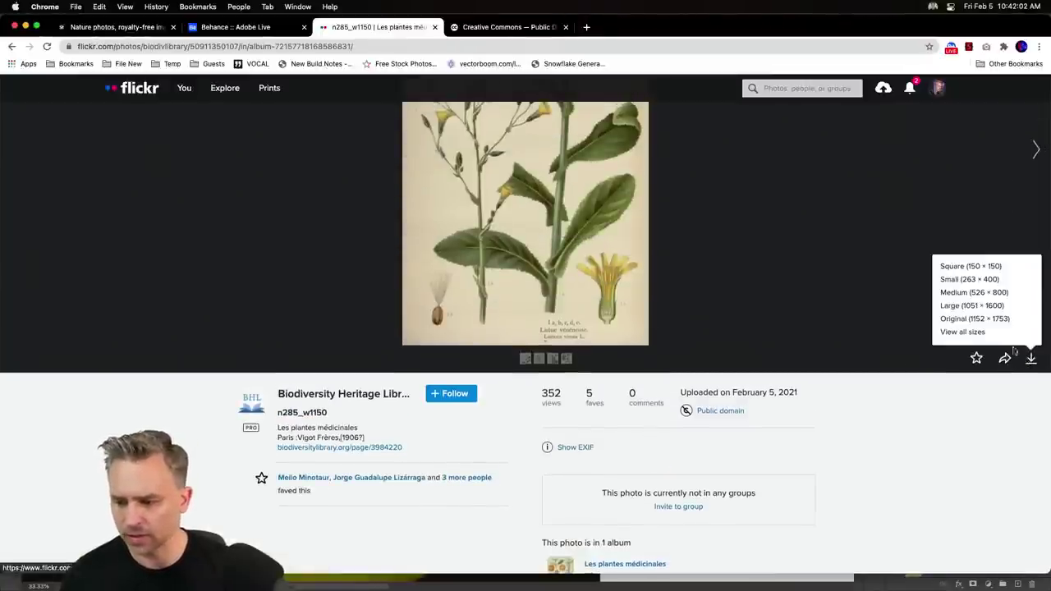
{"action": "left_click", "coordinate": [954, 322]}
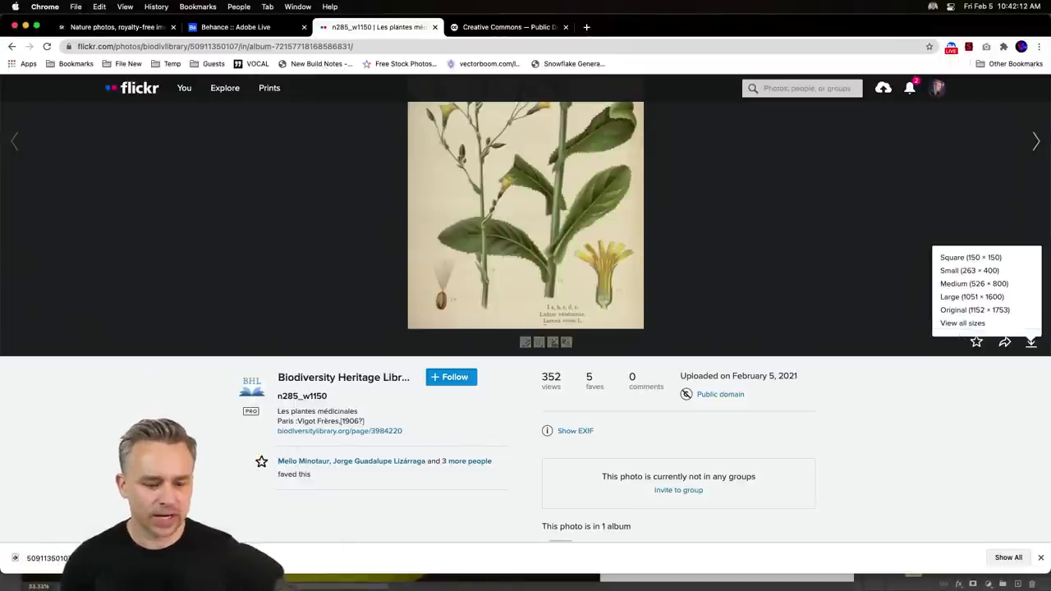
{"action": "key", "text": "super+Tab"}
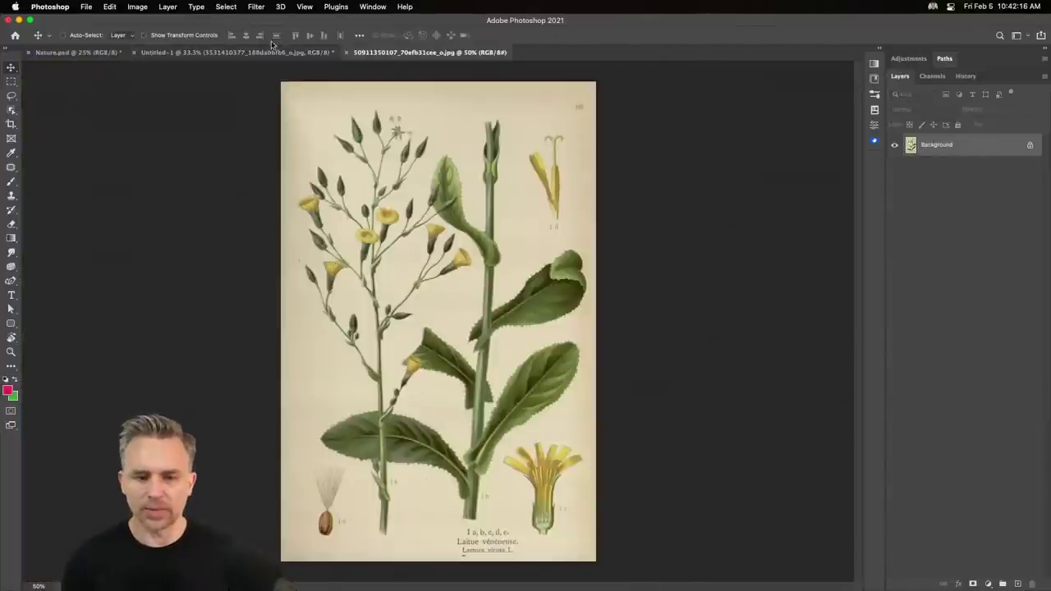
Hide Untitled-1's yellow sphere and AdobeStock layers, then tile Nature.psd, Untitled-1 and the illustration.
{"action": "left_click", "coordinate": [280, 52]}
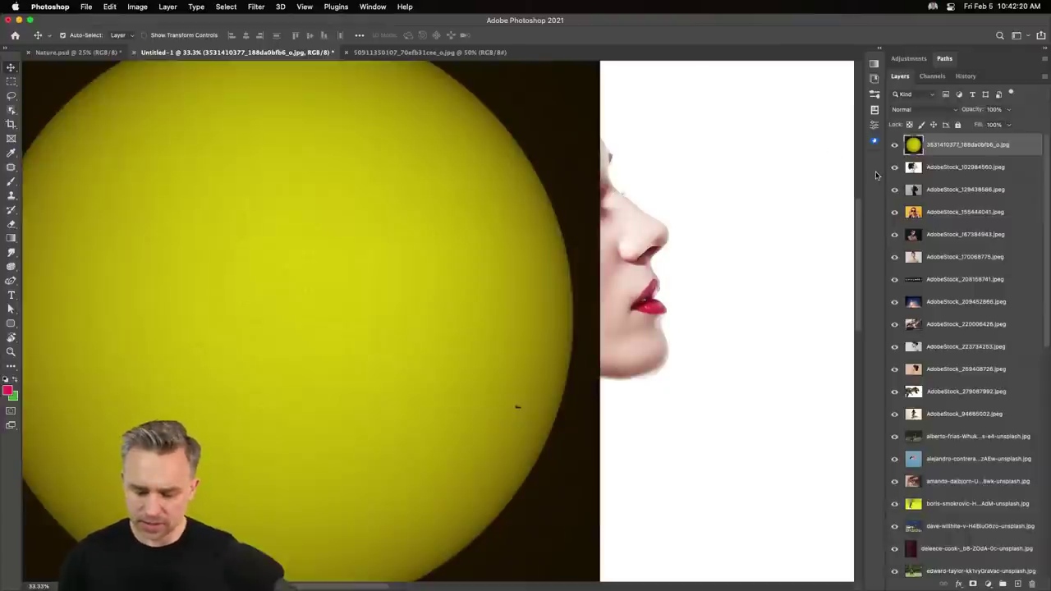
{"action": "key", "text": "super+minus"}
{"action": "key", "text": "super+minus"}
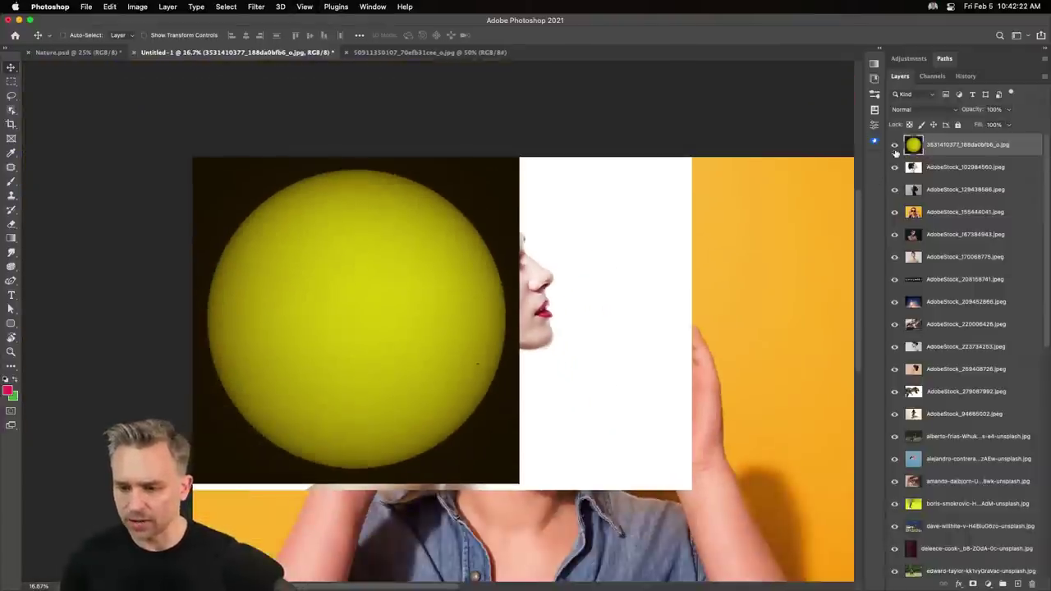
{"action": "left_click_drag", "start_coordinate": [889, 270], "coordinate": [886, 279]}
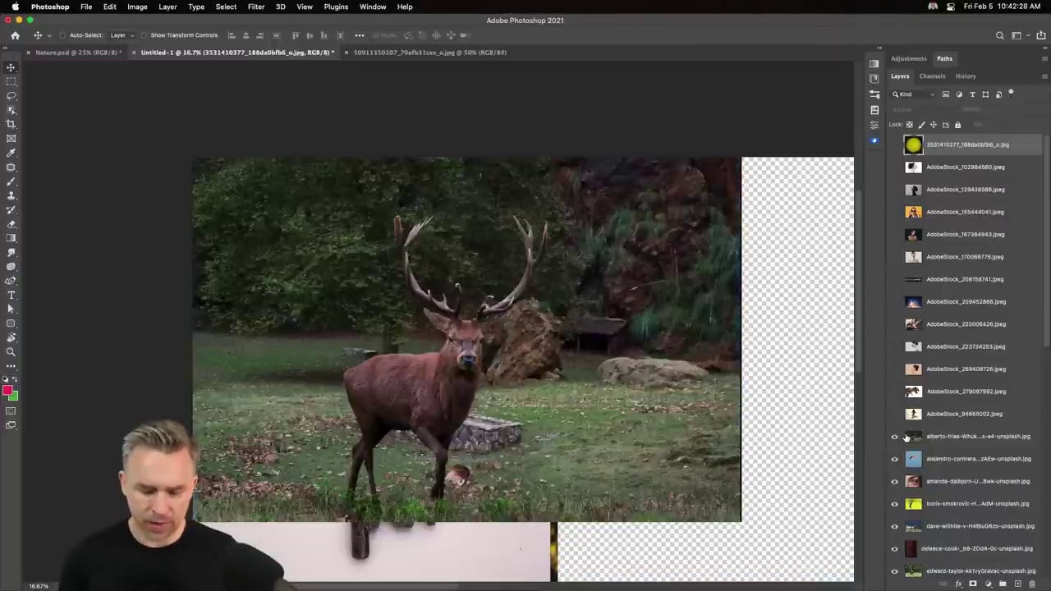
{"action": "key", "text": "super+alt+t"}
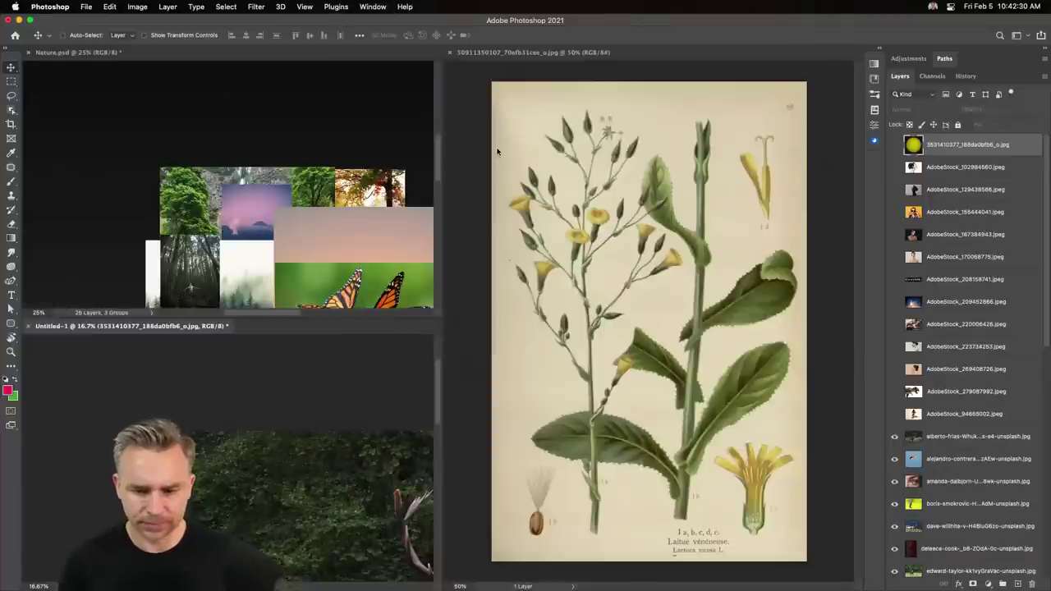
Copy the botanical illustration into Nature.psd and select Untitled-1's layers from the dinosaur downward.
{"action": "left_click_drag", "start_coordinate": [496, 151], "coordinate": [223, 156]}
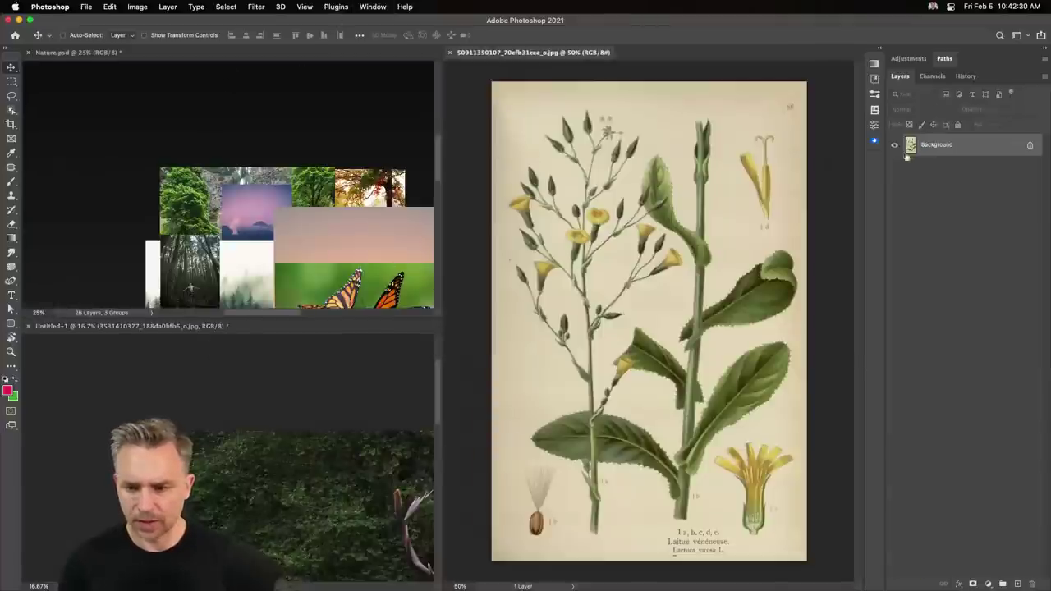
{"action": "left_click", "coordinate": [272, 418]}
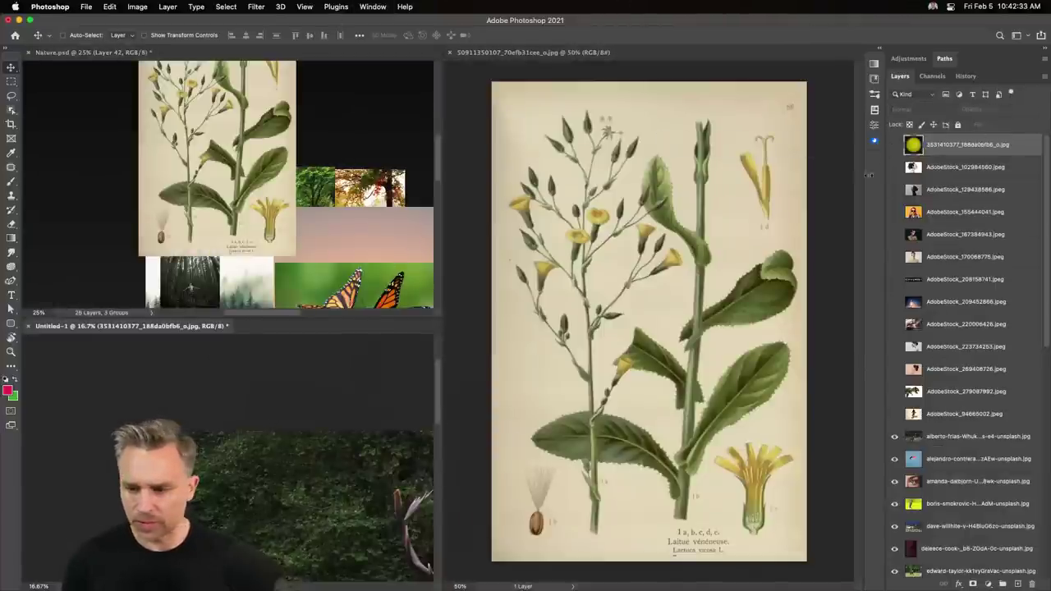
{"action": "left_click", "coordinate": [949, 435]}
{"action": "left_click", "coordinate": [894, 391]}
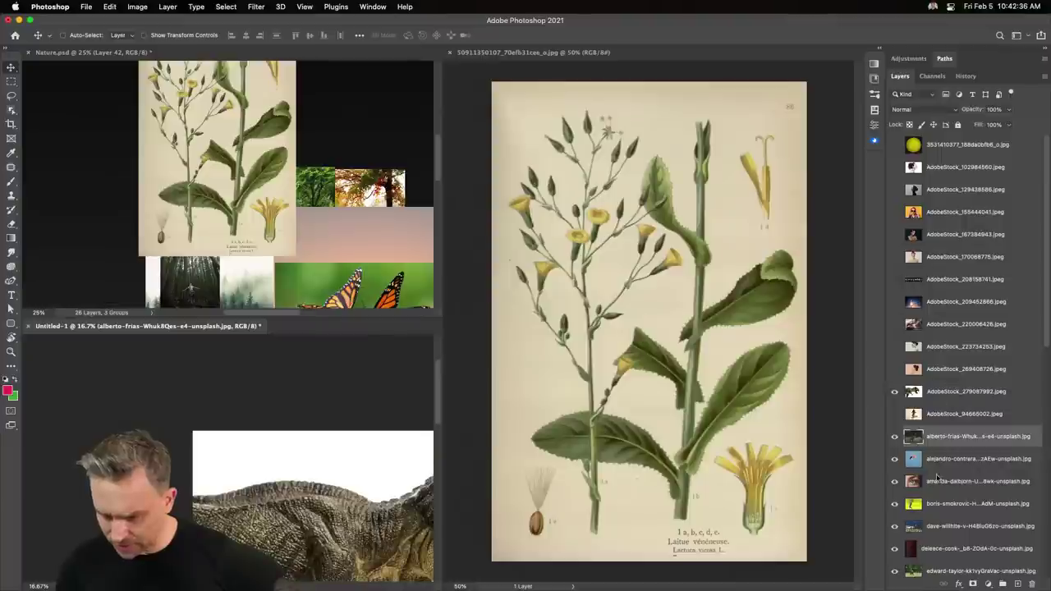
{"action": "left_click", "coordinate": [937, 394]}
{"action": "key", "text": "shift+alt+bracketleft"}
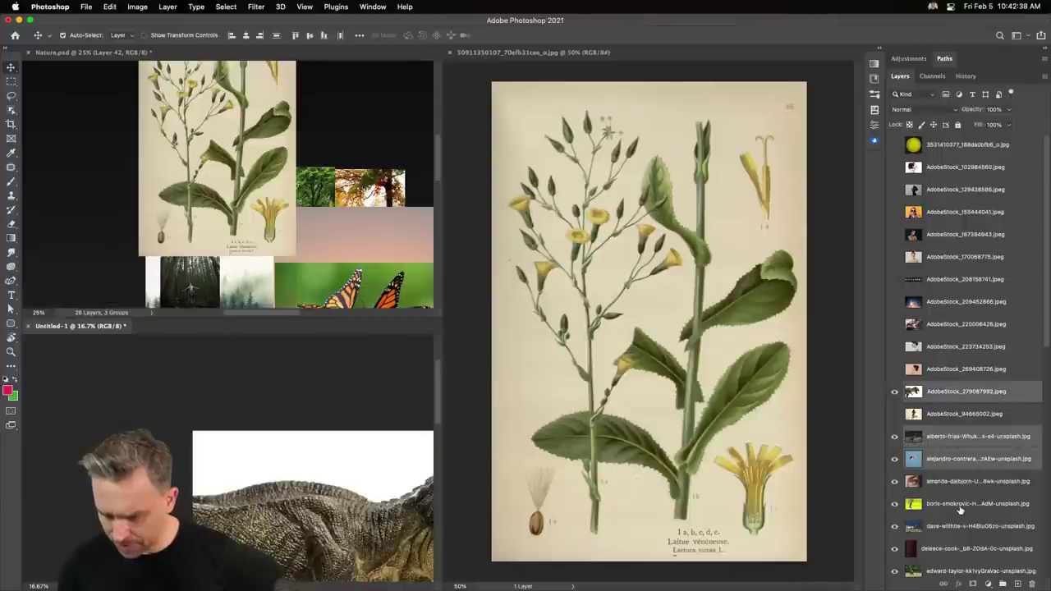
{"action": "key", "text": "shift+alt+bracketleft"}
{"action": "key", "text": "shift+alt+bracketleft"}
Add the edward-taylor, glachen, greg-rosenke and john-cox layers, then copy the selection into Nature.psd.
{"action": "scroll", "coordinate": [944, 328], "scroll_direction": "down", "scroll_amount": 5}
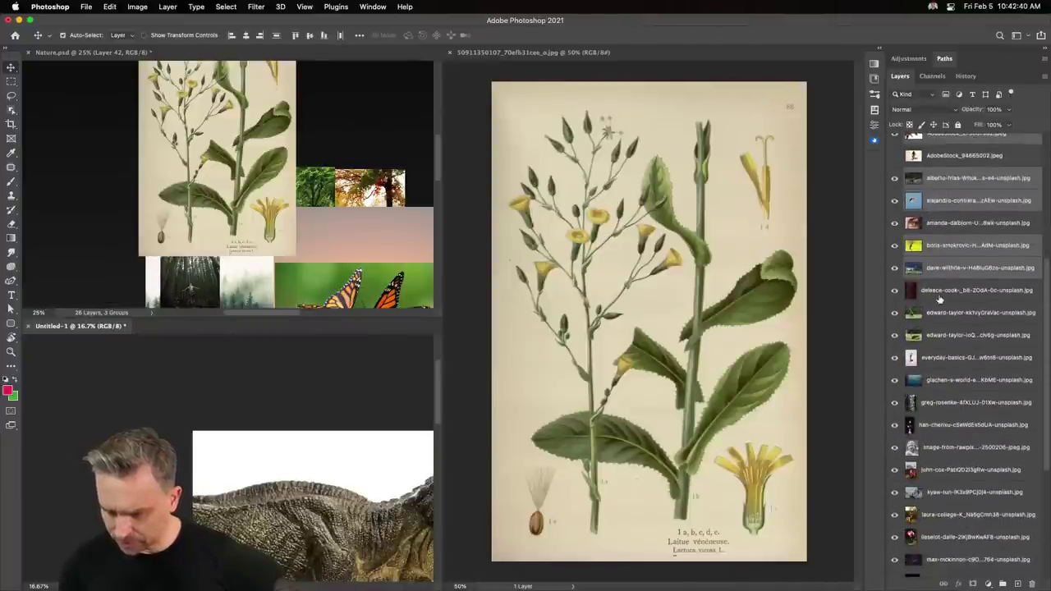
{"action": "left_click", "coordinate": [946, 313], "text": "super"}
{"action": "left_click", "coordinate": [944, 335], "text": "super"}
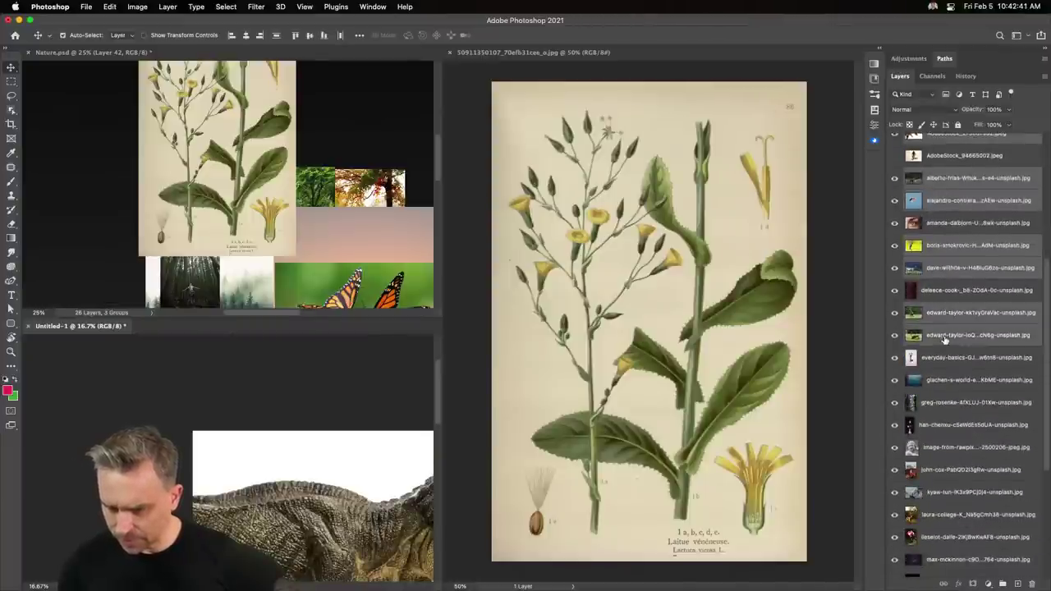
{"action": "left_click", "coordinate": [950, 380], "text": "super"}
{"action": "left_click", "coordinate": [950, 402], "text": "super"}
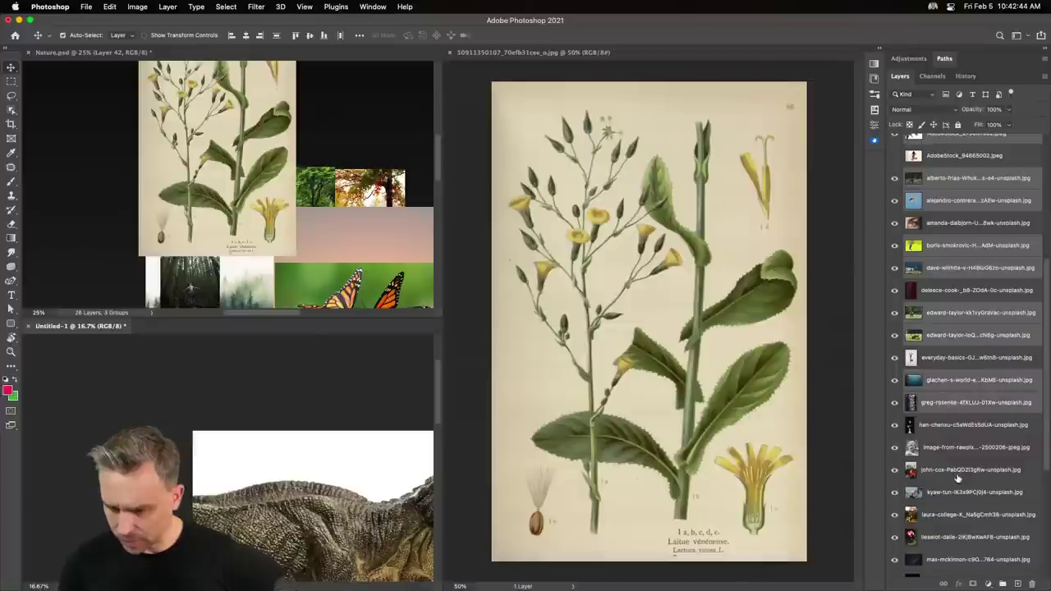
{"action": "left_click", "coordinate": [956, 478], "text": "super"}
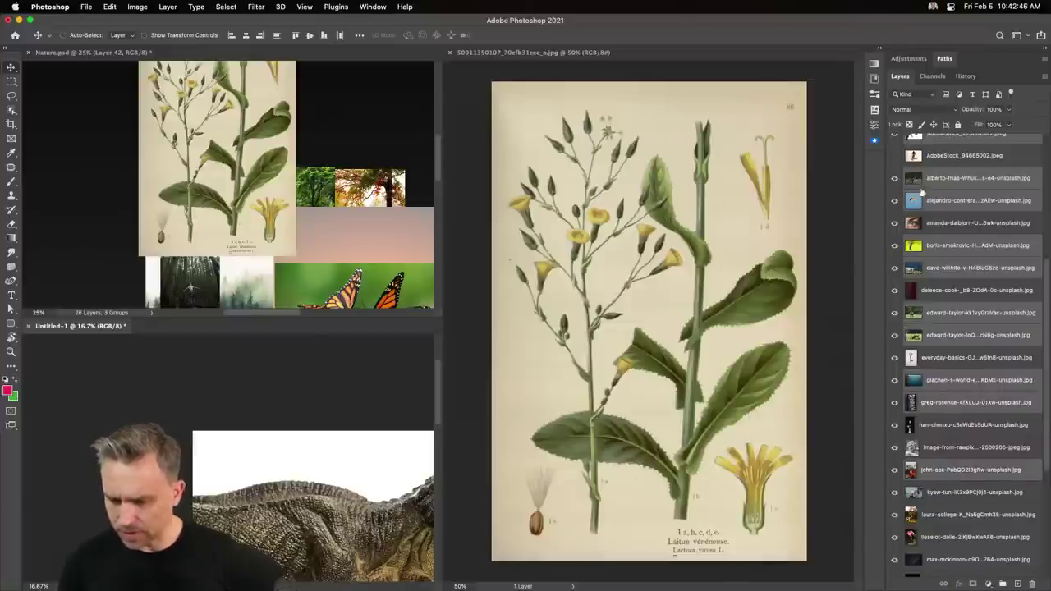
{"action": "left_click_drag", "start_coordinate": [911, 177], "coordinate": [189, 226]}
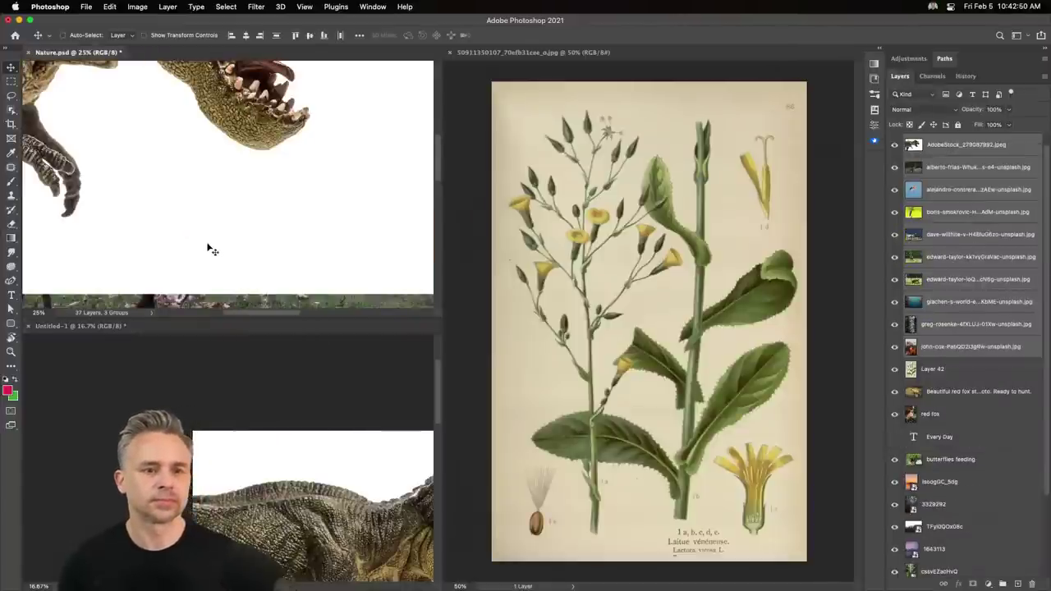
Close the plant illustration and Untitled-1 without saving.
{"action": "left_click", "coordinate": [498, 187]}
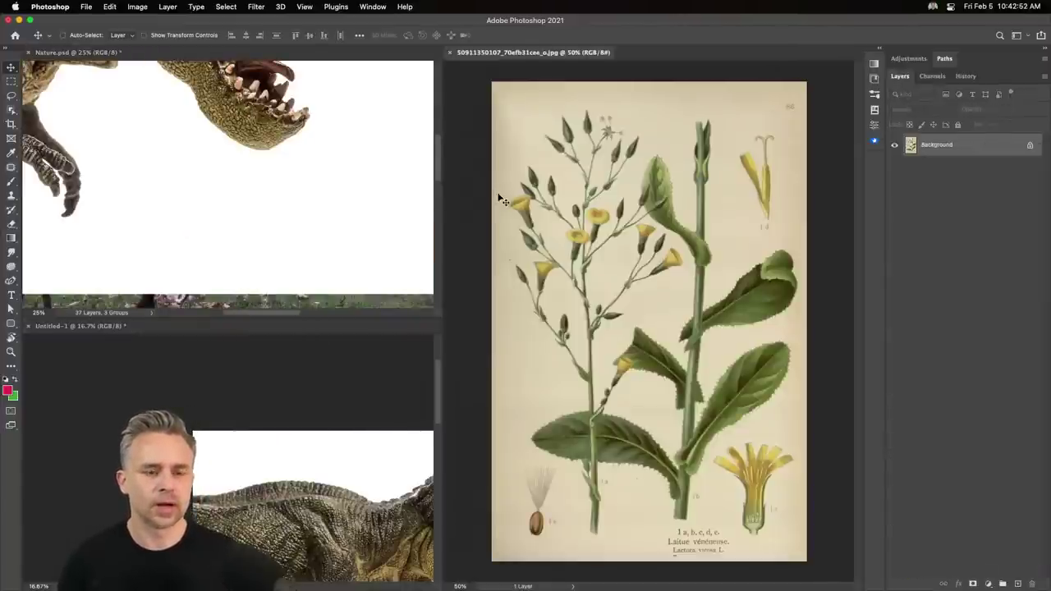
{"action": "left_click", "coordinate": [130, 151]}
{"action": "left_click_drag", "start_coordinate": [888, 359], "coordinate": [662, 202]}
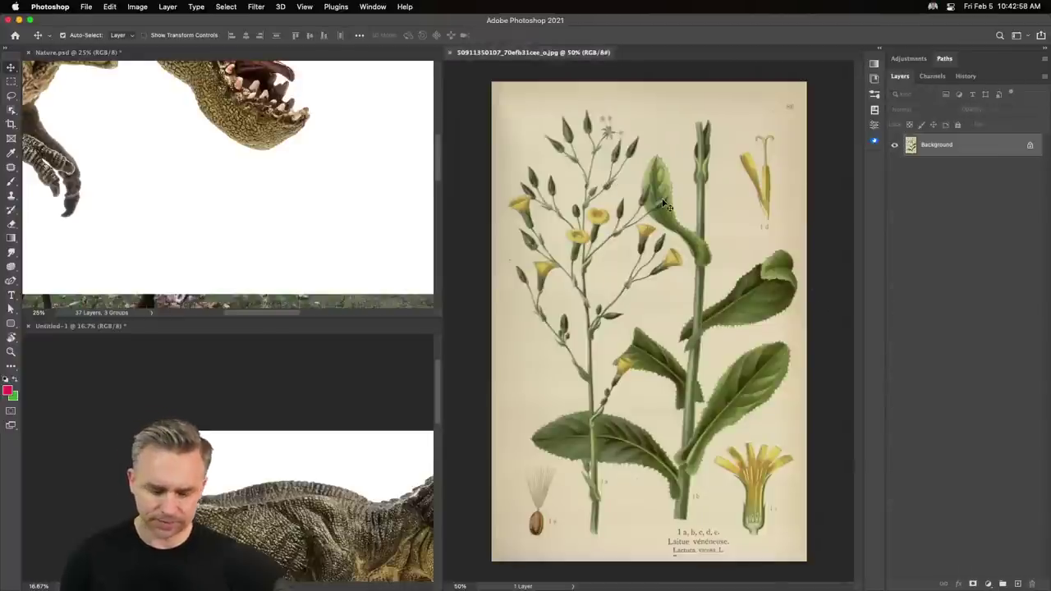
{"action": "key", "text": "super+w"}
{"action": "left_click", "coordinate": [392, 421]}
{"action": "key", "text": "super+w"}
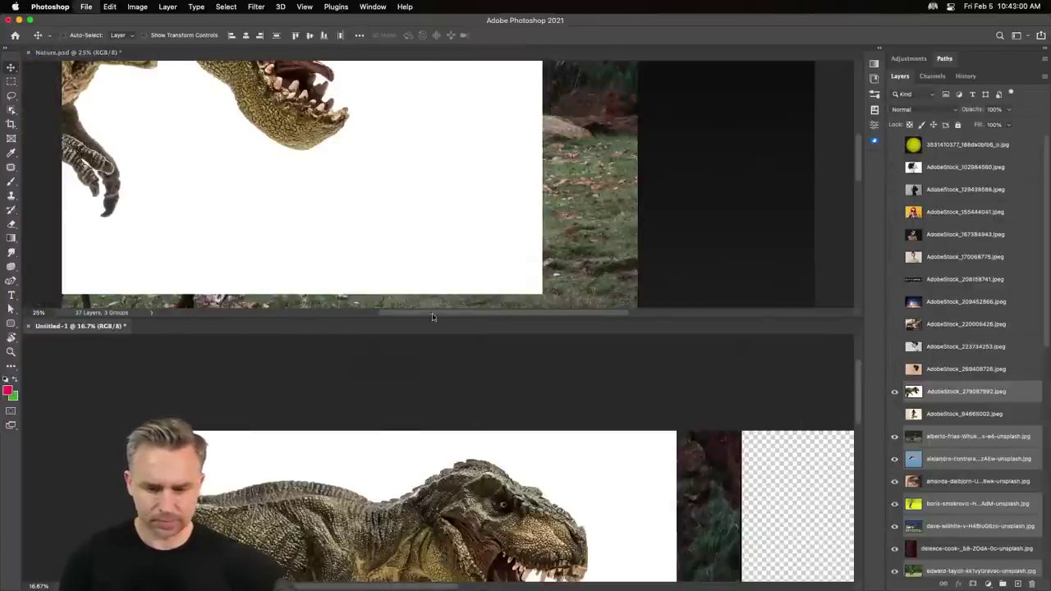
{"action": "left_click", "coordinate": [494, 238]}
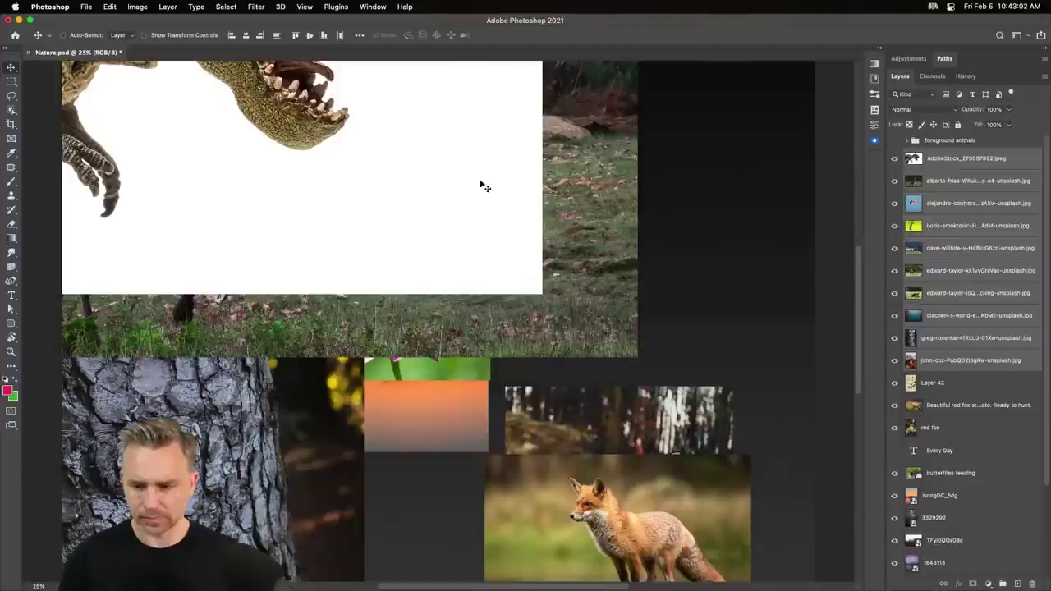
Select the imported dinosaur-to-john-cox layers with the red fox layer and align them together.
{"action": "scroll", "coordinate": [324, 168], "scroll_direction": "up", "scroll_amount": 5}
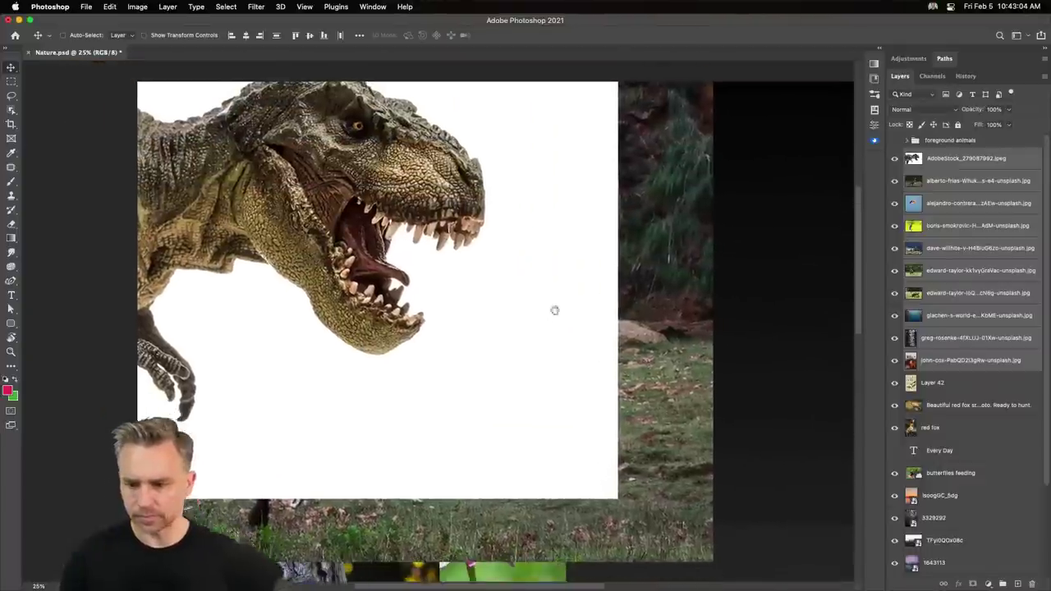
{"action": "left_click", "coordinate": [958, 159]}
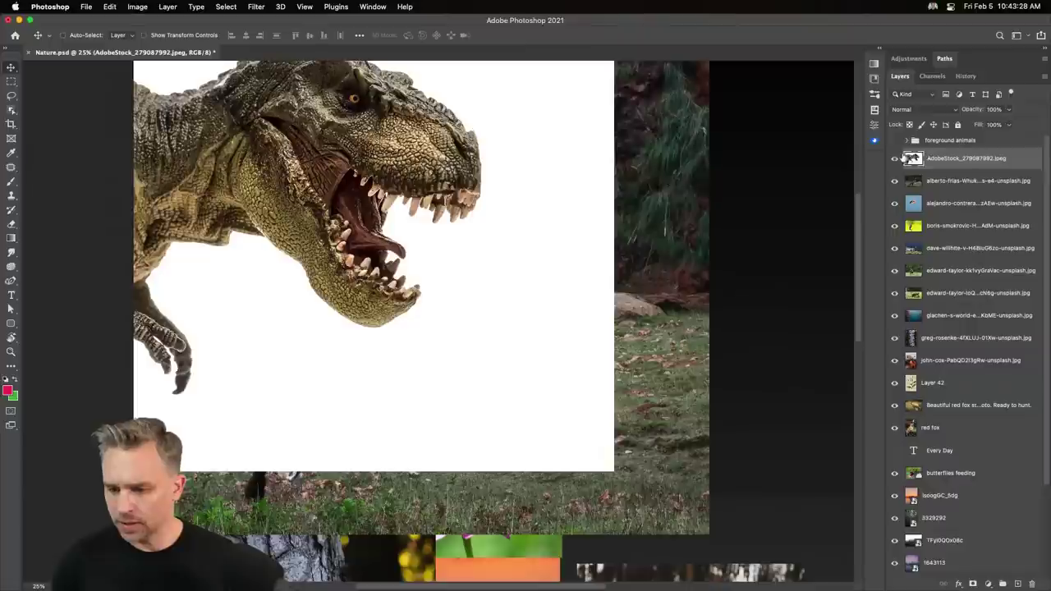
{"action": "left_click_drag", "start_coordinate": [894, 157], "coordinate": [893, 362]}
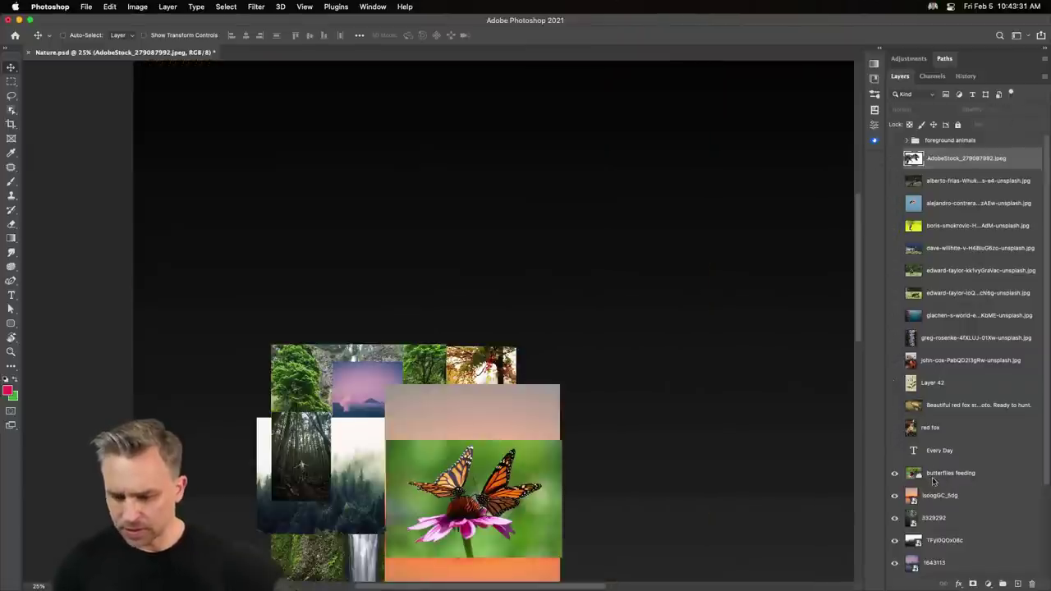
{"action": "left_click", "coordinate": [935, 476]}
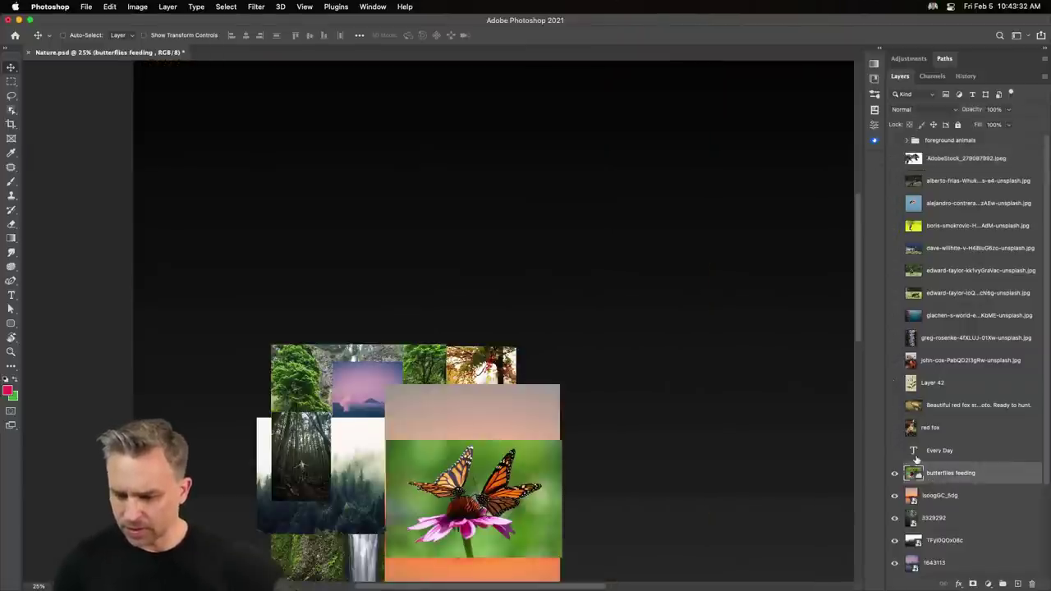
{"action": "left_click", "coordinate": [936, 429]}
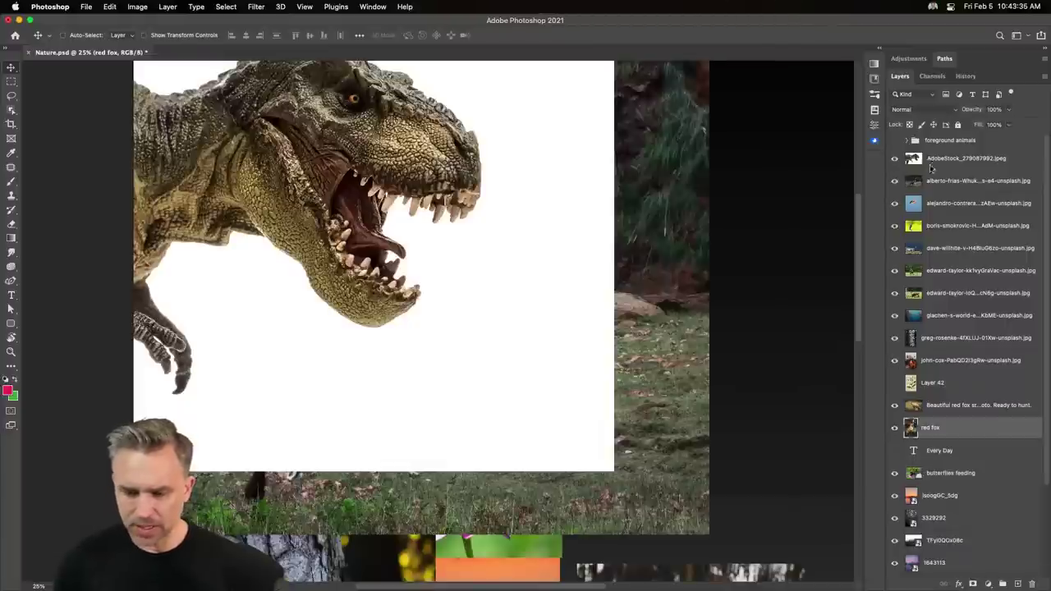
{"action": "left_click", "coordinate": [894, 140]}
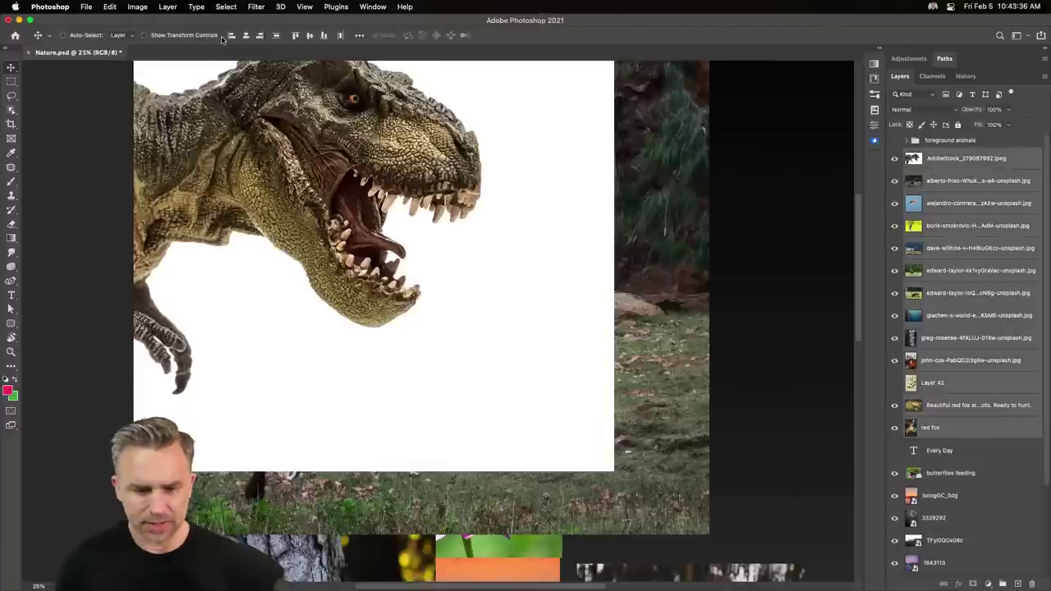
{"action": "left_click", "coordinate": [294, 37]}
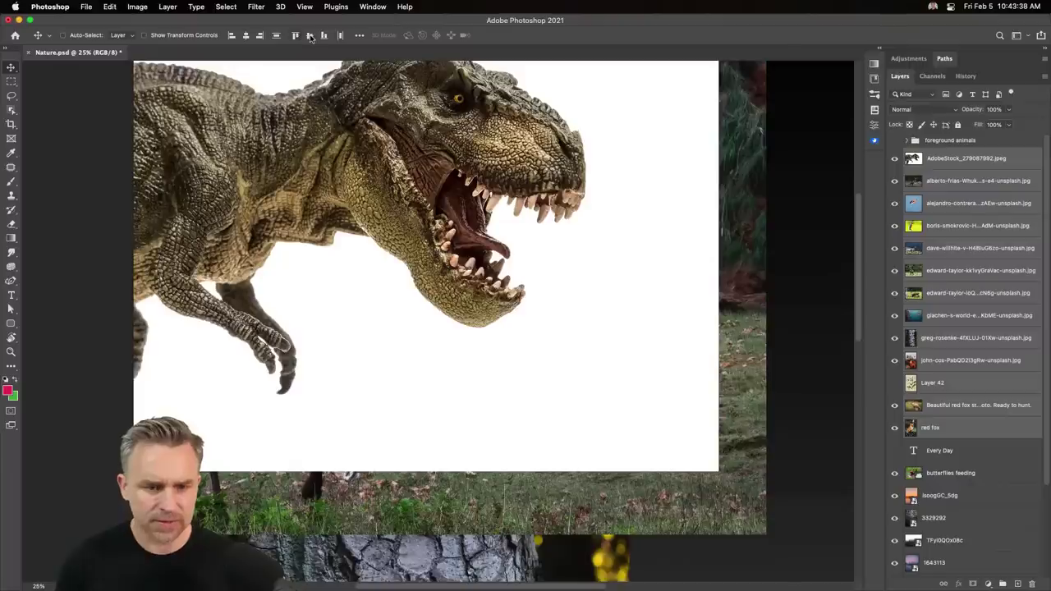
{"action": "scroll", "coordinate": [398, 261], "scroll_direction": "up", "scroll_amount": 3}
Scale the stacked dinosaur-to-red-fox layers down to 54.21% with Free Transform.
{"action": "key", "text": "ctrl+minus"}
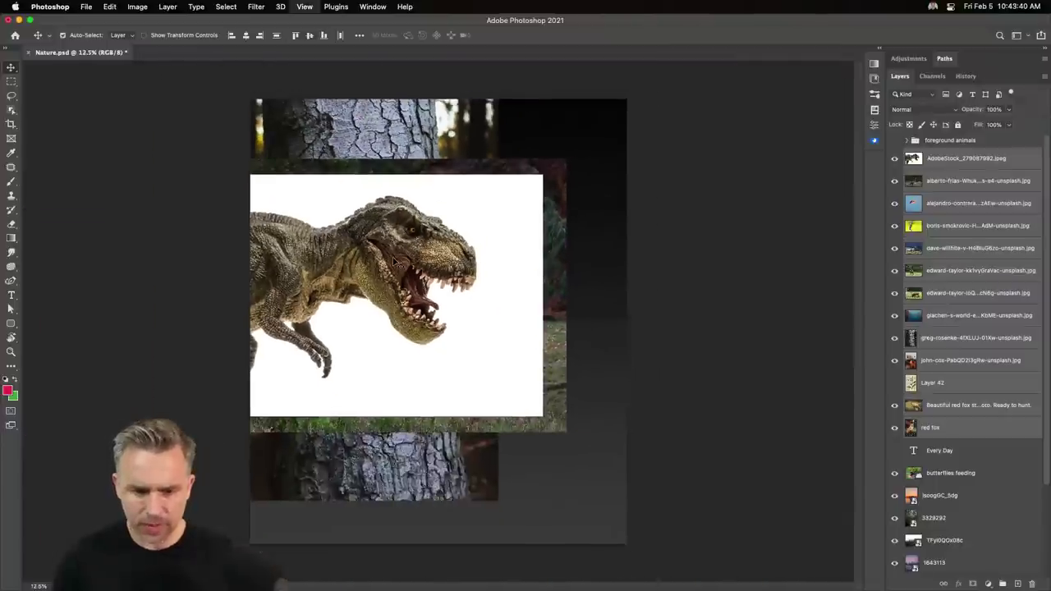
{"action": "key", "text": "ctrl+t"}
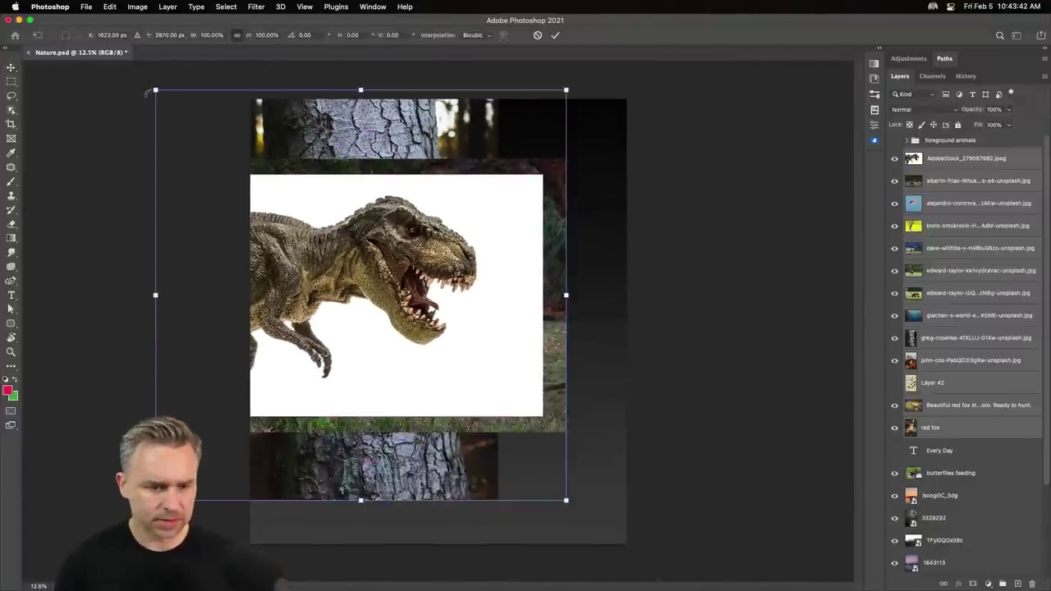
{"action": "left_click_drag", "start_coordinate": [154, 88], "coordinate": [343, 280]}
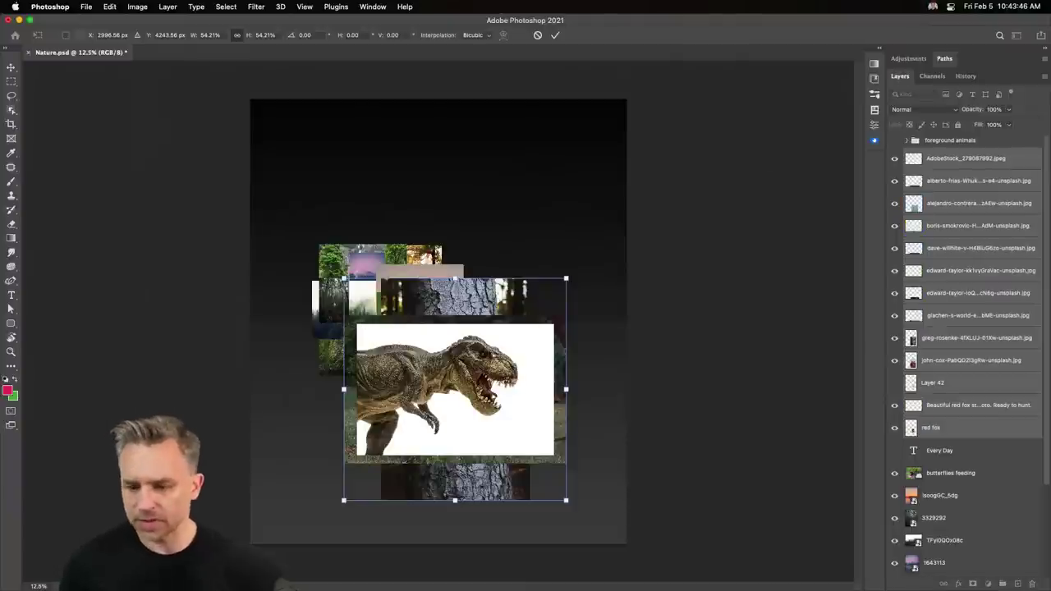
{"action": "key", "text": "Return"}
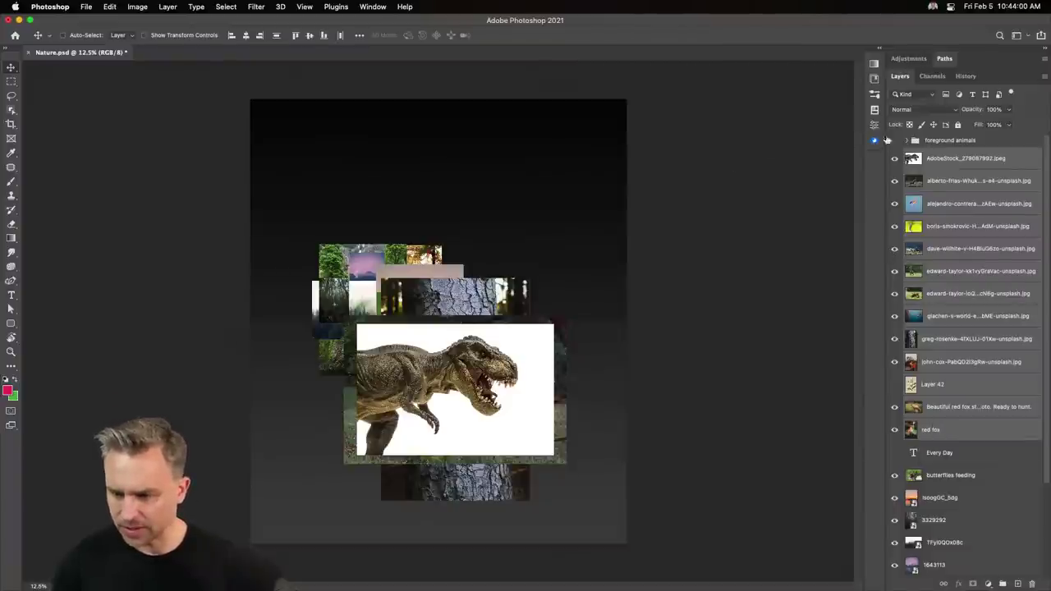
Move the Every Day text layer to the top and delete the Background group.
{"action": "scroll", "coordinate": [932, 340], "scroll_direction": "down", "scroll_amount": 1}
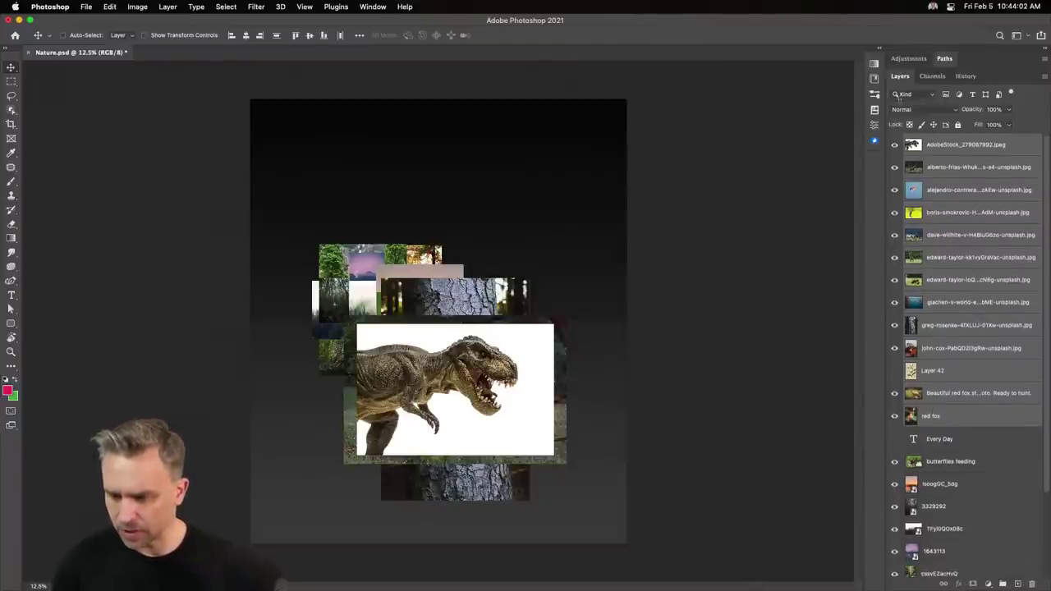
{"action": "left_click_drag", "start_coordinate": [948, 441], "coordinate": [961, 141]}
{"action": "scroll", "coordinate": [932, 397], "scroll_direction": "down", "scroll_amount": 5}
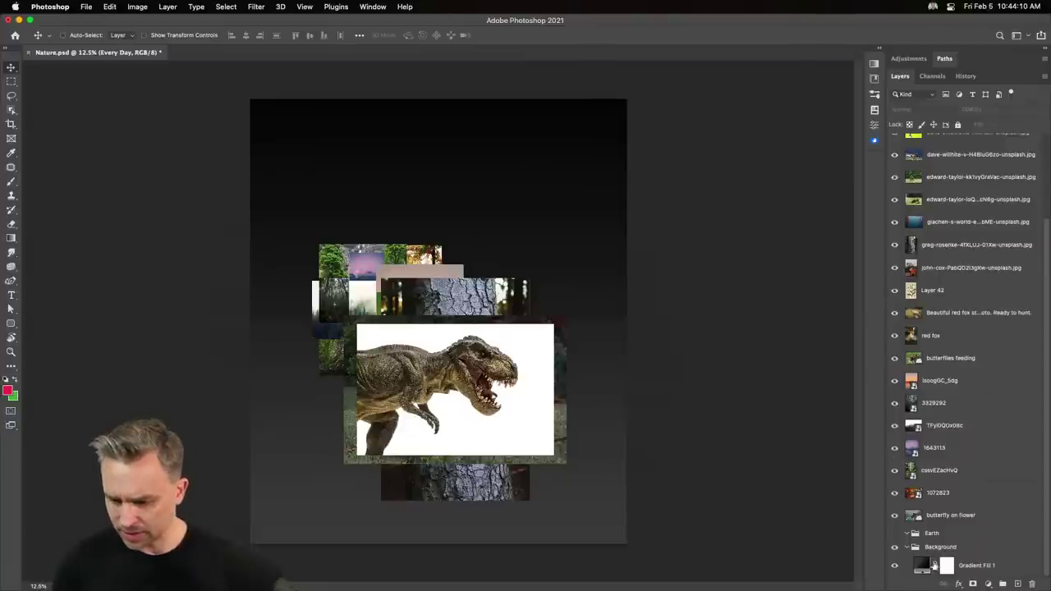
{"action": "left_click_drag", "start_coordinate": [940, 551], "coordinate": [1033, 584]}
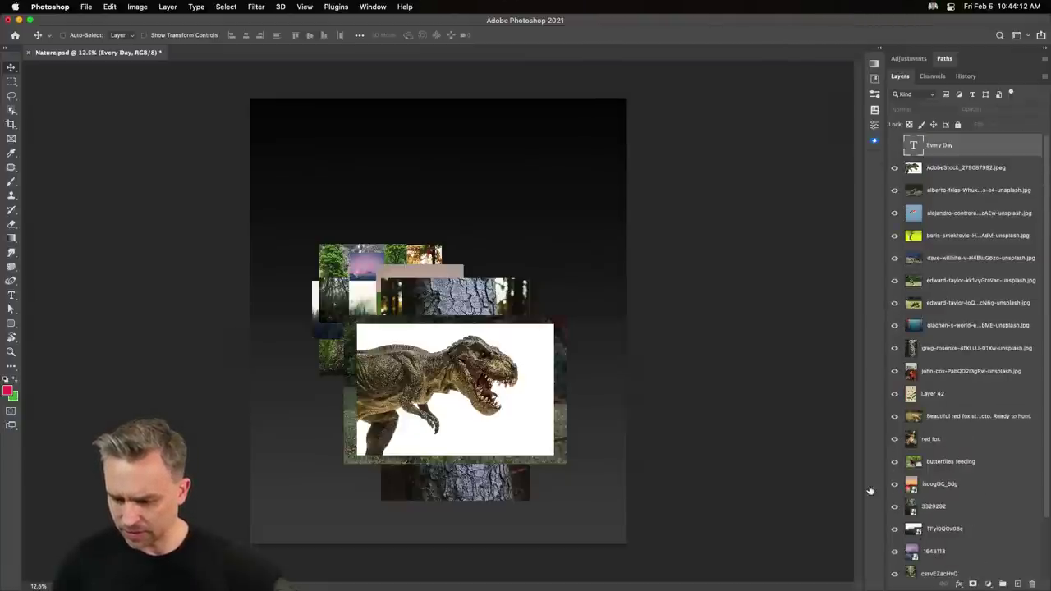
Trim the canvas based on transparent pixels with Image > Trim.
{"action": "left_click", "coordinate": [139, 6]}
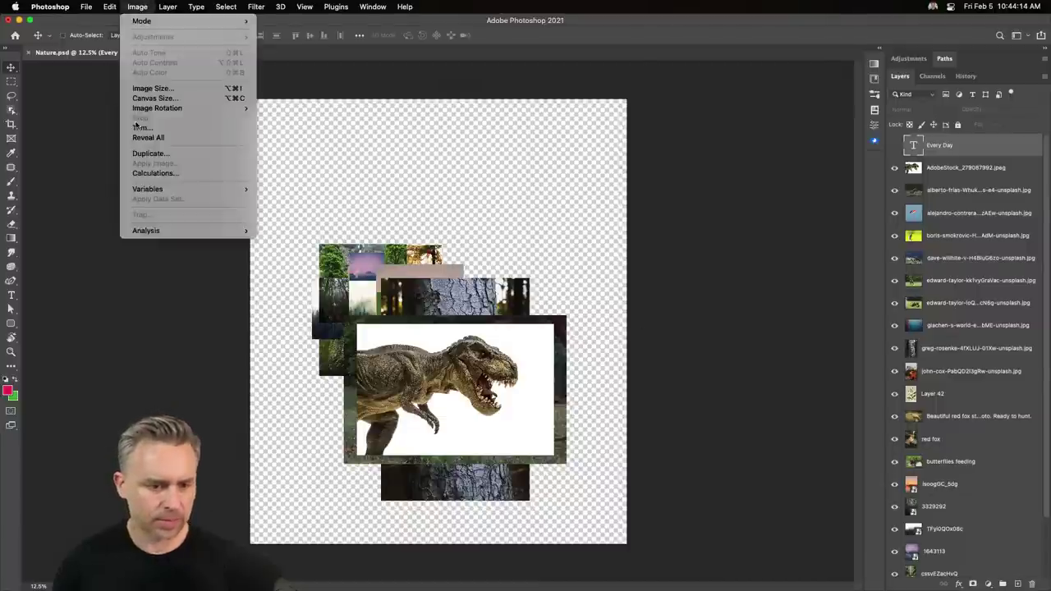
{"action": "key", "text": "Return"}
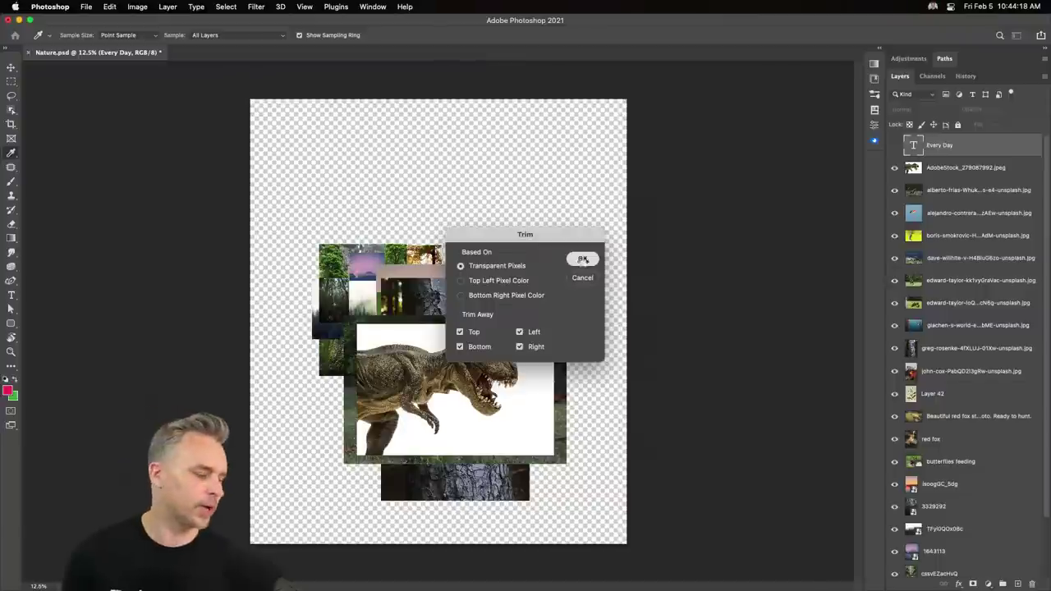
{"action": "left_click", "coordinate": [582, 260]}
{"action": "left_click", "coordinate": [582, 260]}
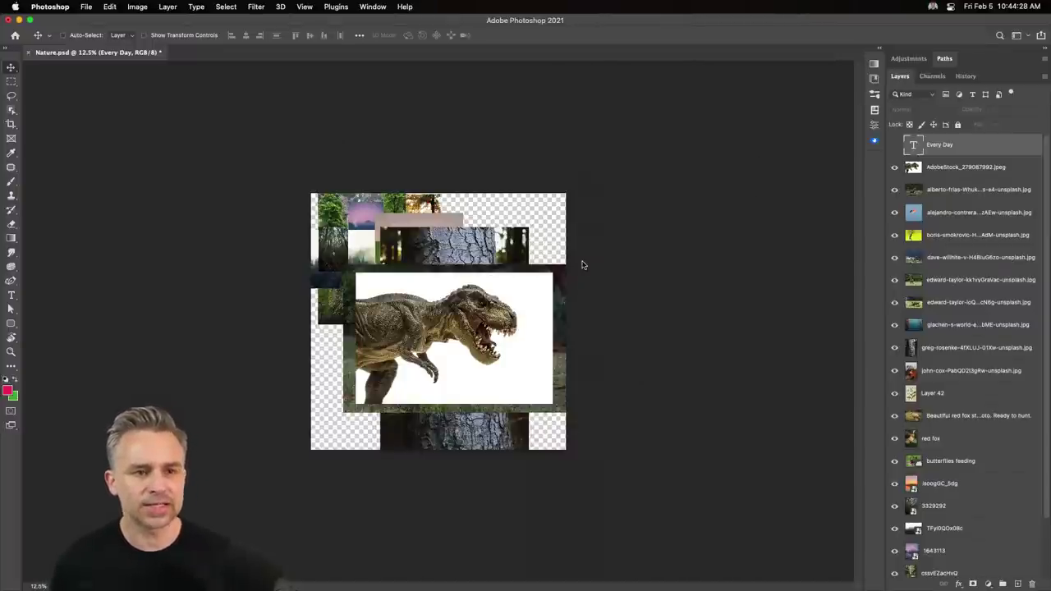
{"action": "key", "text": "super+plus"}
{"action": "key", "text": "super+plus"}
{"action": "key", "text": "super+plus"}
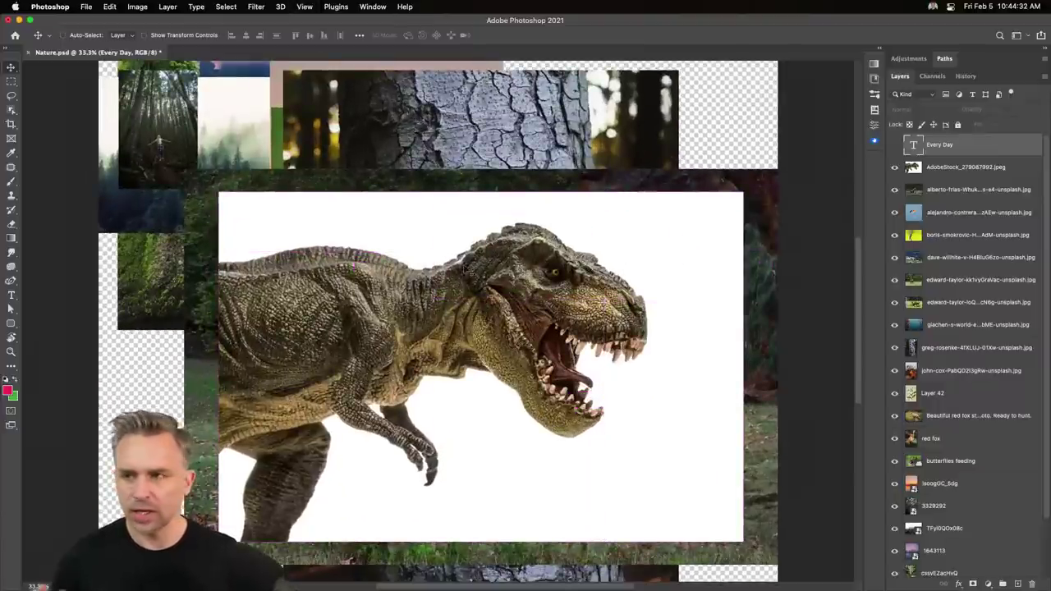
Return to Chrome's Creative Commons tab and start entering a new web address.
{"action": "left_click", "coordinate": [529, 575]}
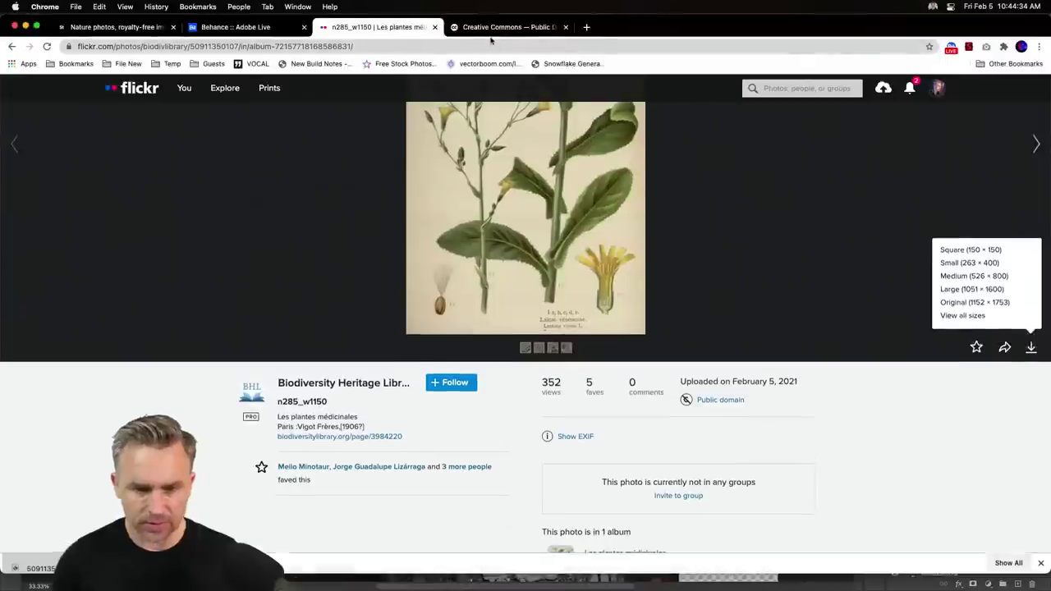
{"action": "left_click", "coordinate": [497, 27]}
{"action": "left_click", "coordinate": [477, 47]}
Load lostandtaken.com, bookmark it on the bookmarks bar, and browse its texture categories.
{"action": "type", "text": "lo"}
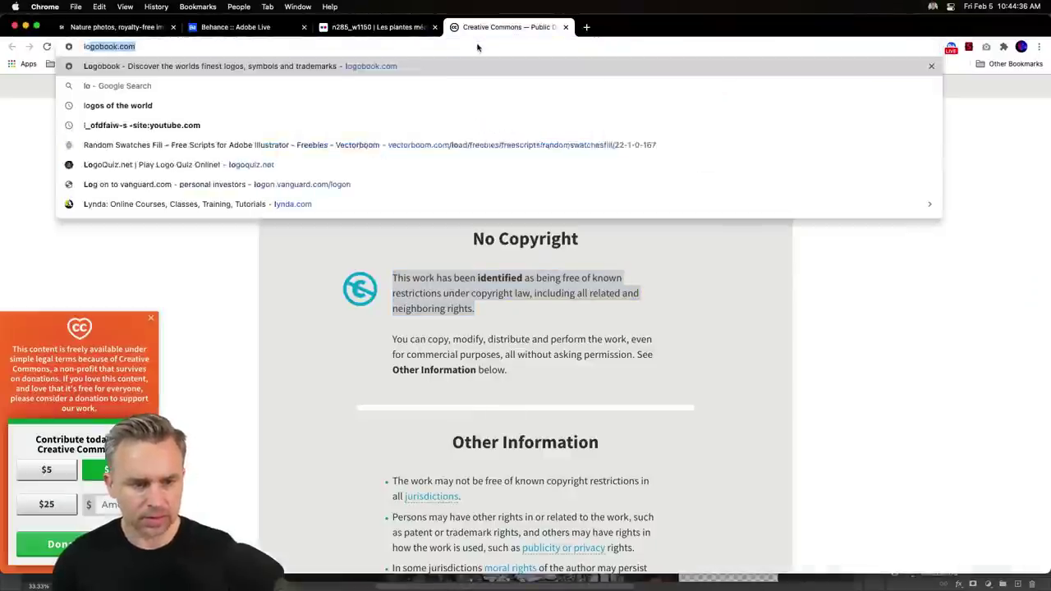
{"action": "type", "text": "standtaken."}
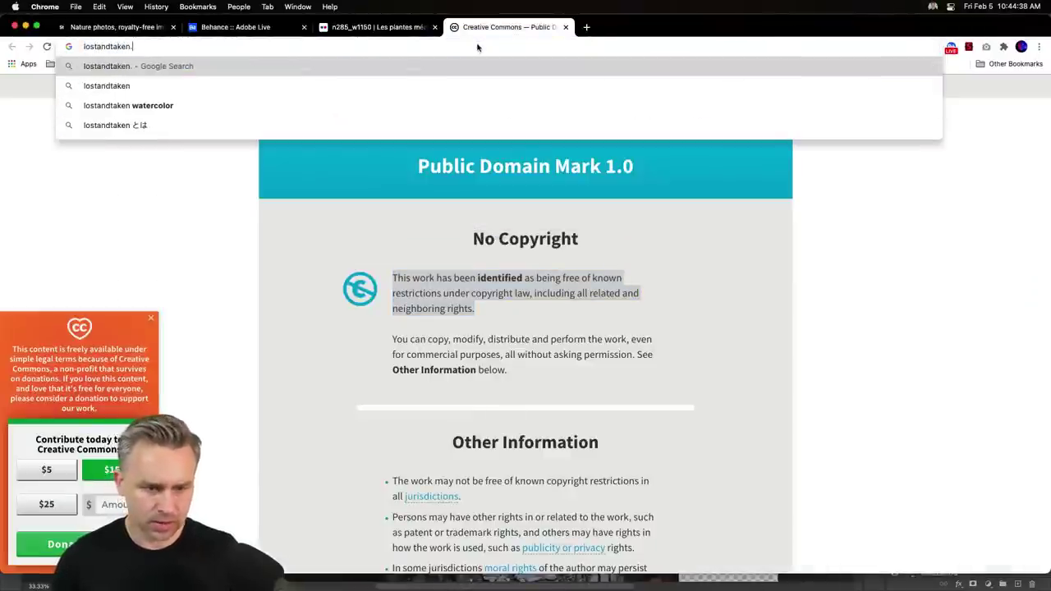
{"action": "type", "text": "com"}
{"action": "key", "text": "Return"}
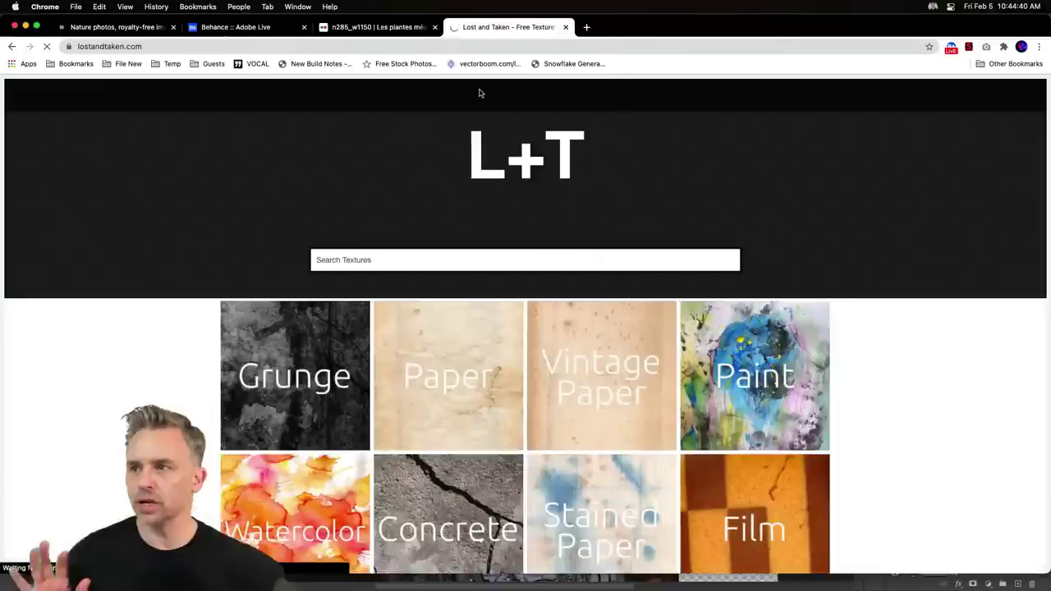
{"action": "scroll", "coordinate": [704, 220], "scroll_direction": "down", "scroll_amount": 1}
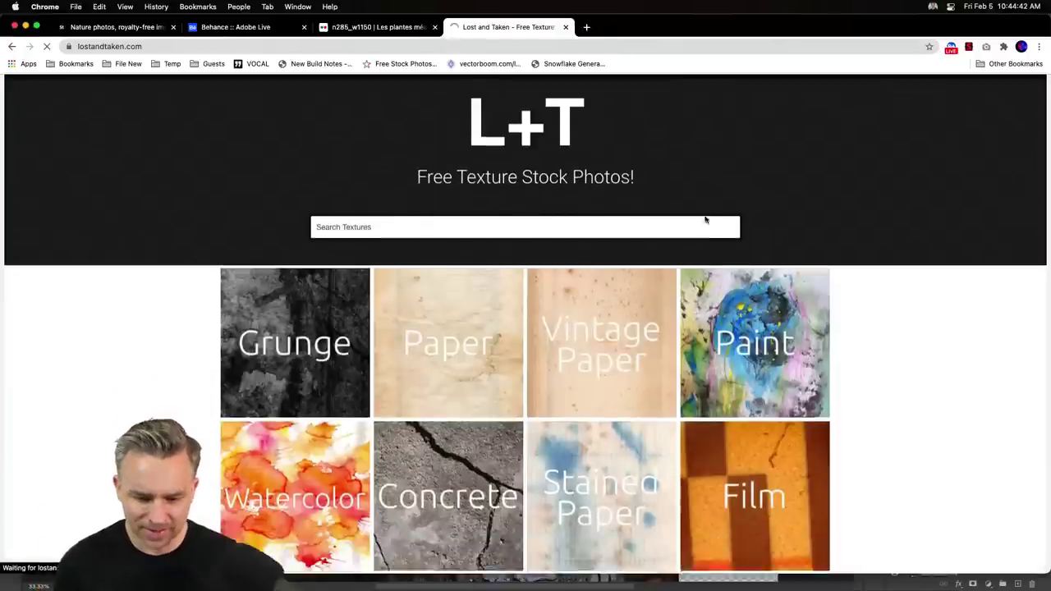
{"action": "scroll", "coordinate": [704, 220], "scroll_direction": "down", "scroll_amount": 5}
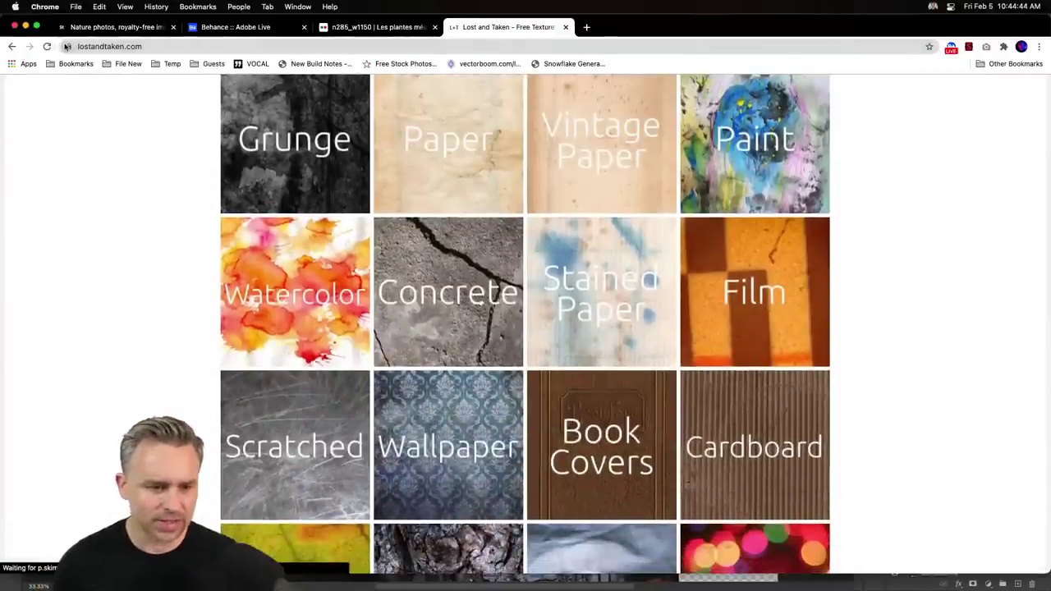
{"action": "left_click_drag", "start_coordinate": [65, 46], "coordinate": [622, 65]}
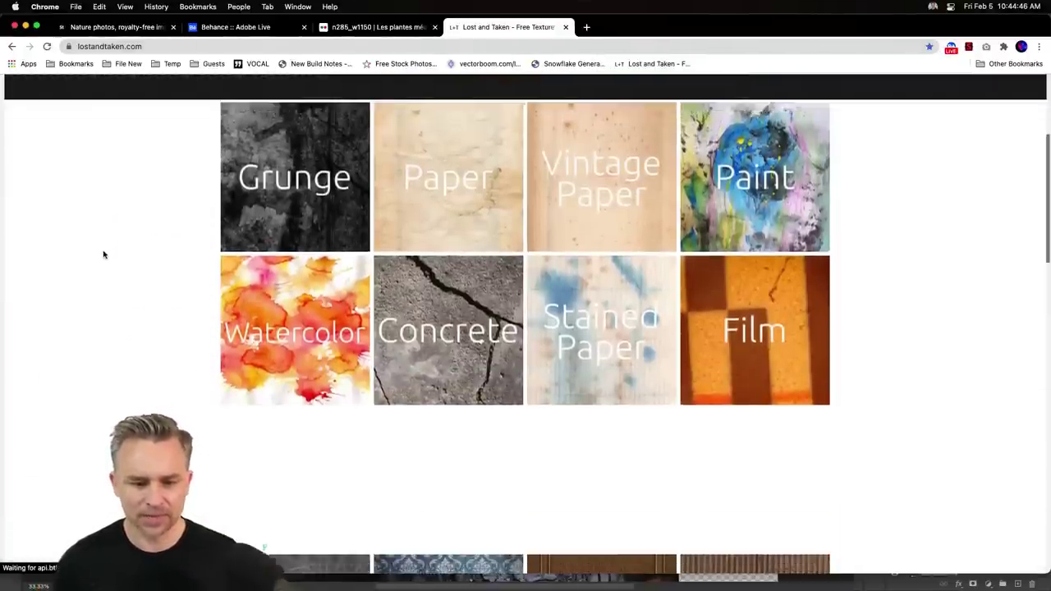
{"action": "scroll", "coordinate": [103, 253], "scroll_direction": "up", "scroll_amount": 4}
{"action": "scroll", "coordinate": [104, 252], "scroll_direction": "down", "scroll_amount": 3}
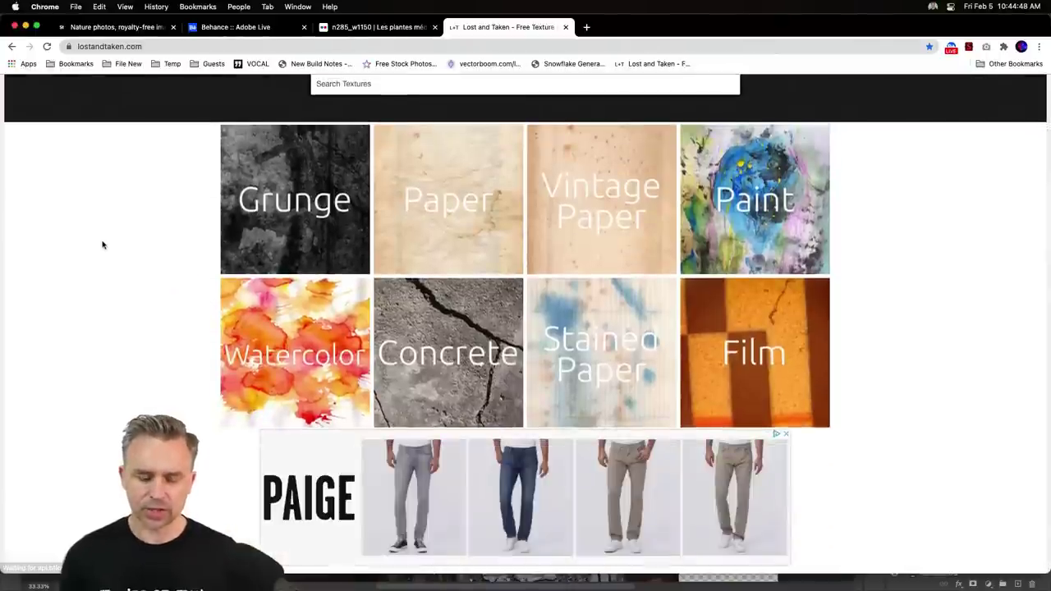
{"action": "scroll", "coordinate": [102, 244], "scroll_direction": "up", "scroll_amount": 3}
{"action": "scroll", "coordinate": [104, 245], "scroll_direction": "down", "scroll_amount": 4}
{"action": "scroll", "coordinate": [104, 245], "scroll_direction": "down", "scroll_amount": 2}
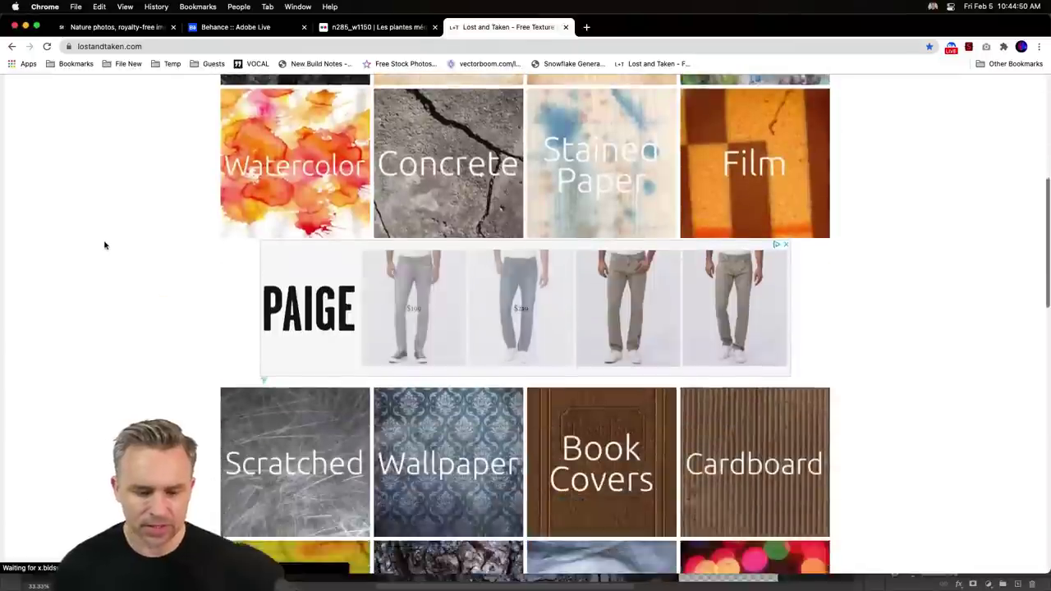
{"action": "scroll", "coordinate": [104, 244], "scroll_direction": "down", "scroll_amount": 2}
{"action": "scroll", "coordinate": [103, 241], "scroll_direction": "up", "scroll_amount": 2}
{"action": "scroll", "coordinate": [103, 241], "scroll_direction": "up", "scroll_amount": 5}
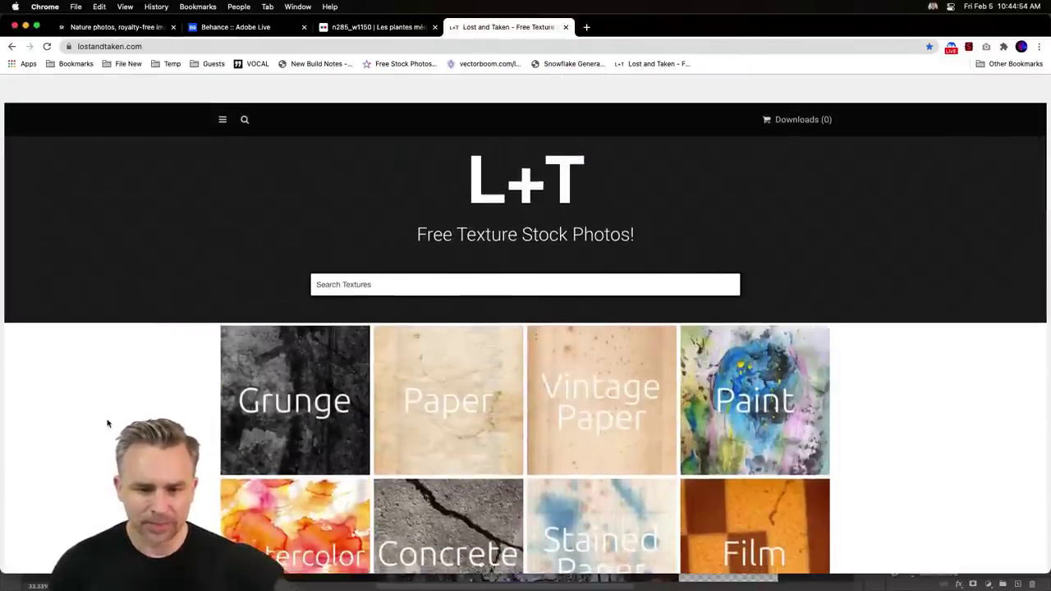
Open rawpixel in a new tab, search its free images for 'nau' and browse the results.
{"action": "left_click", "coordinate": [584, 32]}
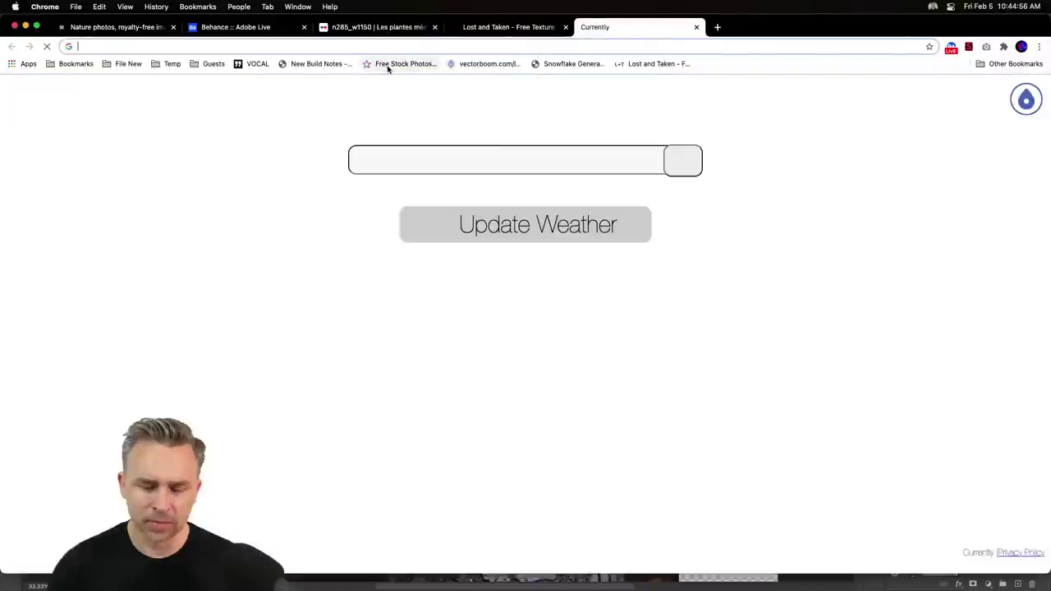
{"action": "left_click", "coordinate": [388, 65]}
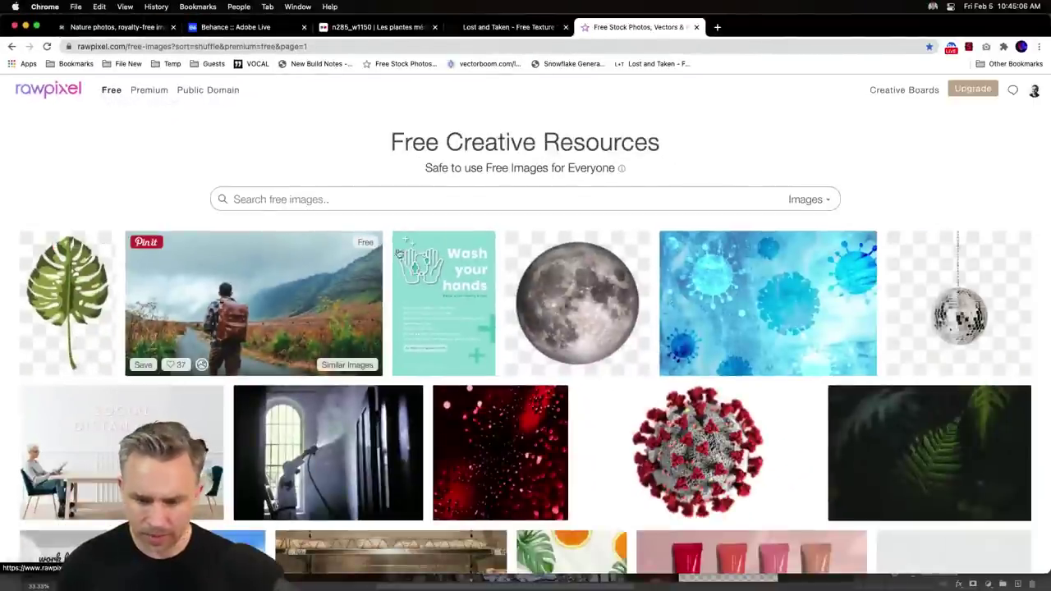
{"action": "left_click", "coordinate": [682, 193]}
{"action": "type", "text": "nautre"}
{"action": "scroll", "coordinate": [651, 339], "scroll_direction": "down", "scroll_amount": 5}
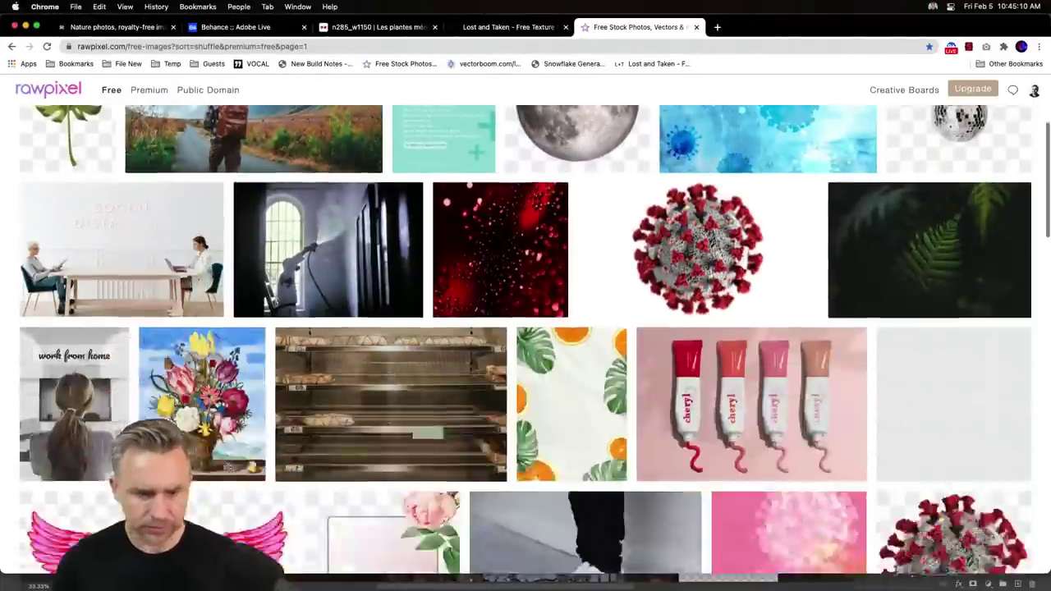
{"action": "scroll", "coordinate": [651, 339], "scroll_direction": "down", "scroll_amount": 5}
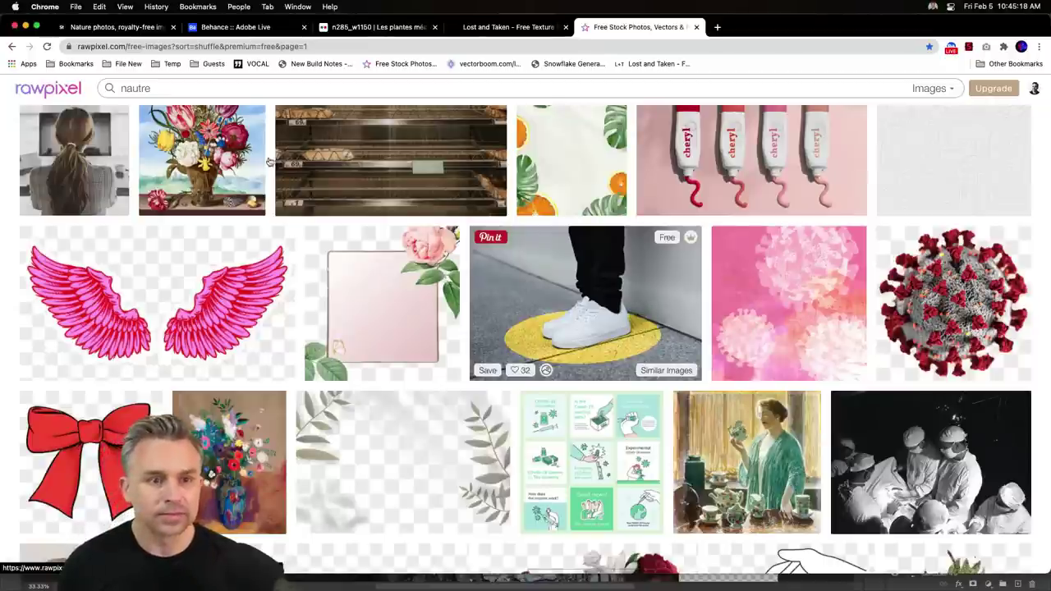
{"action": "scroll", "coordinate": [316, 207], "scroll_direction": "down", "scroll_amount": 2}
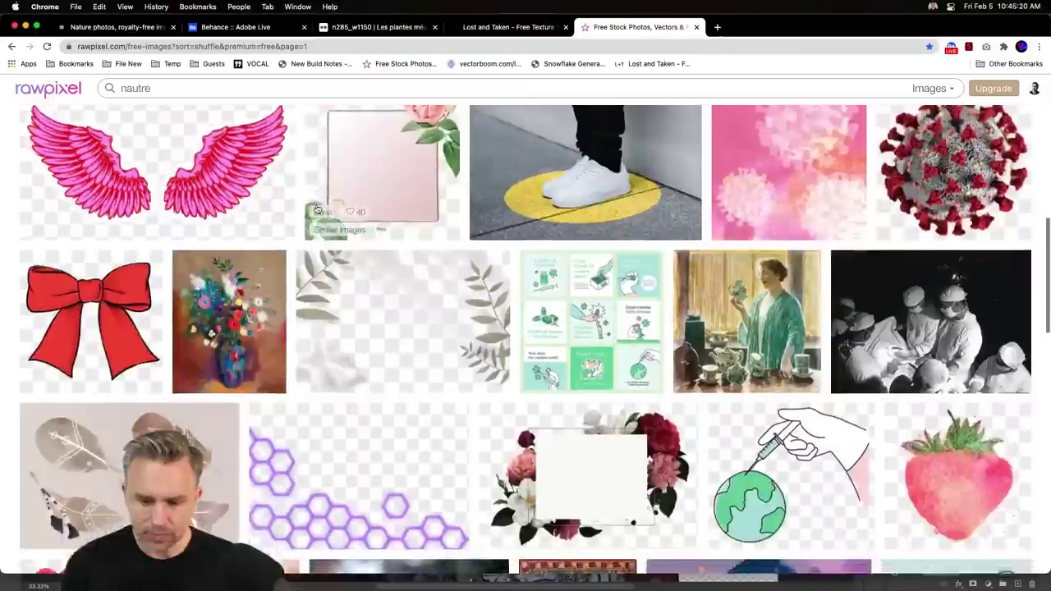
{"action": "scroll", "coordinate": [316, 206], "scroll_direction": "down", "scroll_amount": 2}
{"action": "scroll", "coordinate": [316, 207], "scroll_direction": "down", "scroll_amount": 2}
{"action": "scroll", "coordinate": [316, 209], "scroll_direction": "down", "scroll_amount": 1}
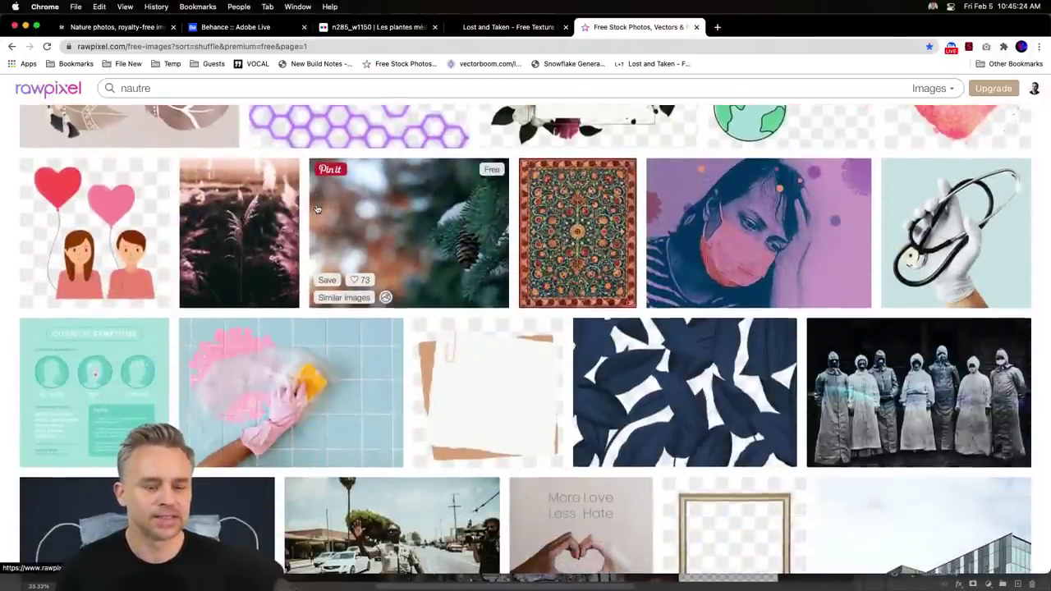
{"action": "scroll", "coordinate": [439, 305], "scroll_direction": "down", "scroll_amount": 2}
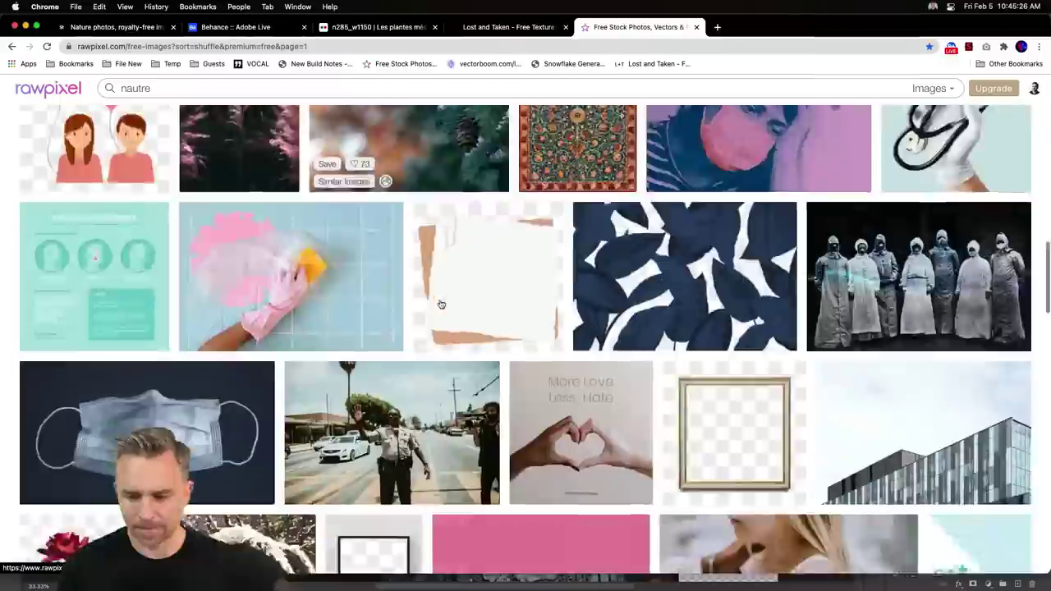
{"action": "scroll", "coordinate": [438, 304], "scroll_direction": "down", "scroll_amount": 3}
Download the free transparent red roses PNG and dismiss the thank-you popup.
{"action": "left_click", "coordinate": [56, 341]}
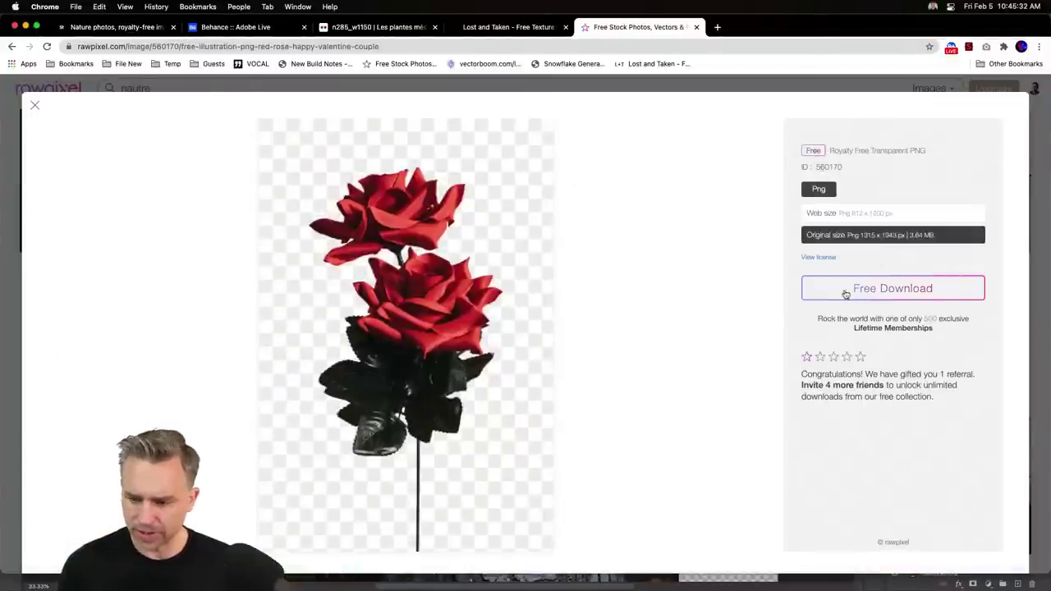
{"action": "left_click", "coordinate": [871, 290]}
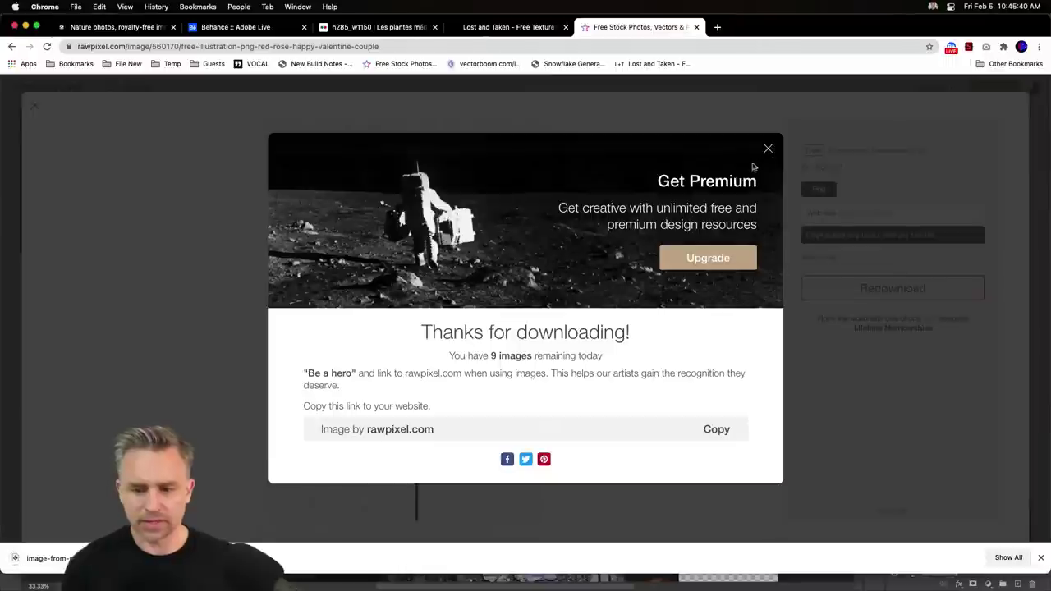
{"action": "left_click", "coordinate": [769, 150]}
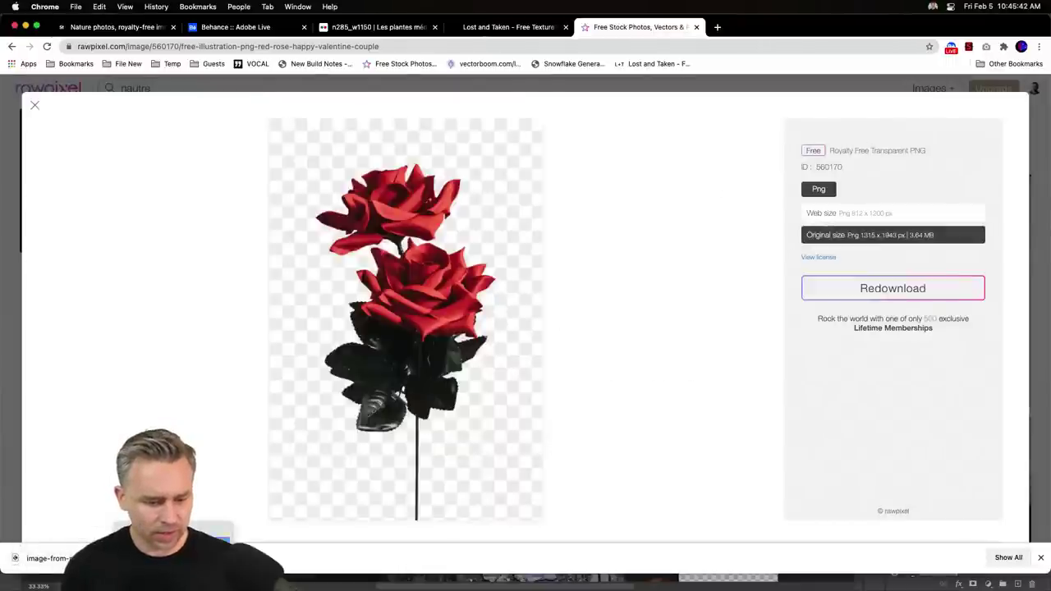
Reveal the image-from-rawpixel PNG in Downloads and open it in Photoshop.
{"action": "left_click", "coordinate": [49, 558]}
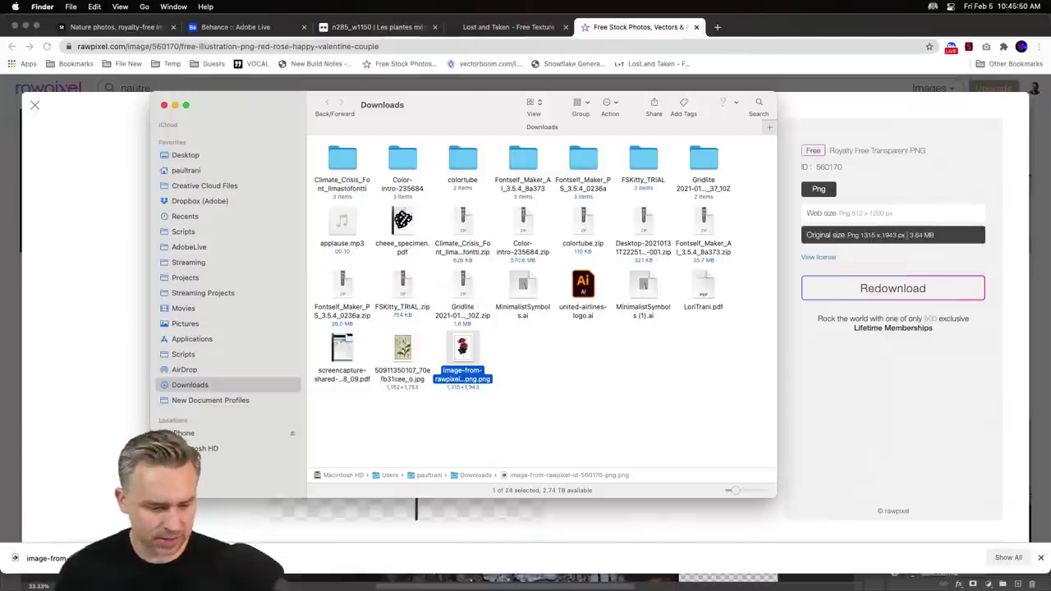
{"action": "double_click", "coordinate": [465, 345]}
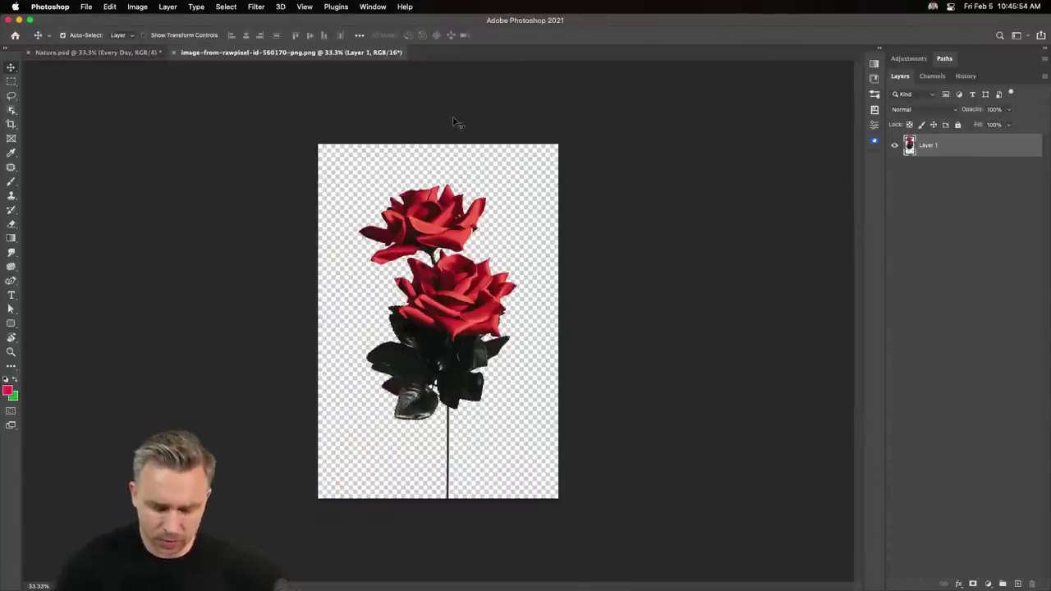
Paste the rose into Nature.psd as Layer 43 and hide the top three layers.
{"action": "key", "text": "super+1"}
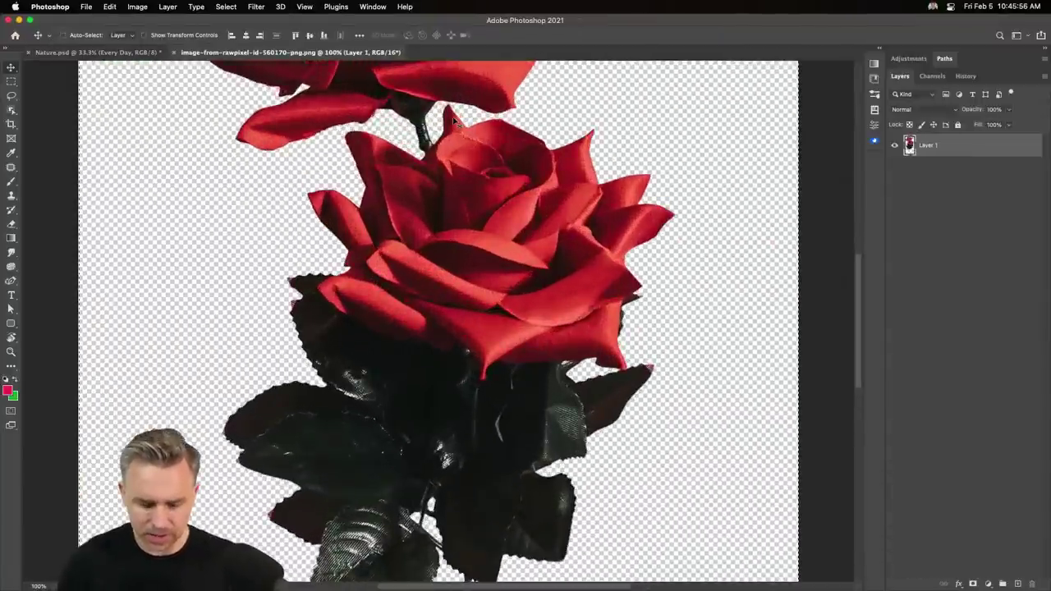
{"action": "key", "text": "super+w"}
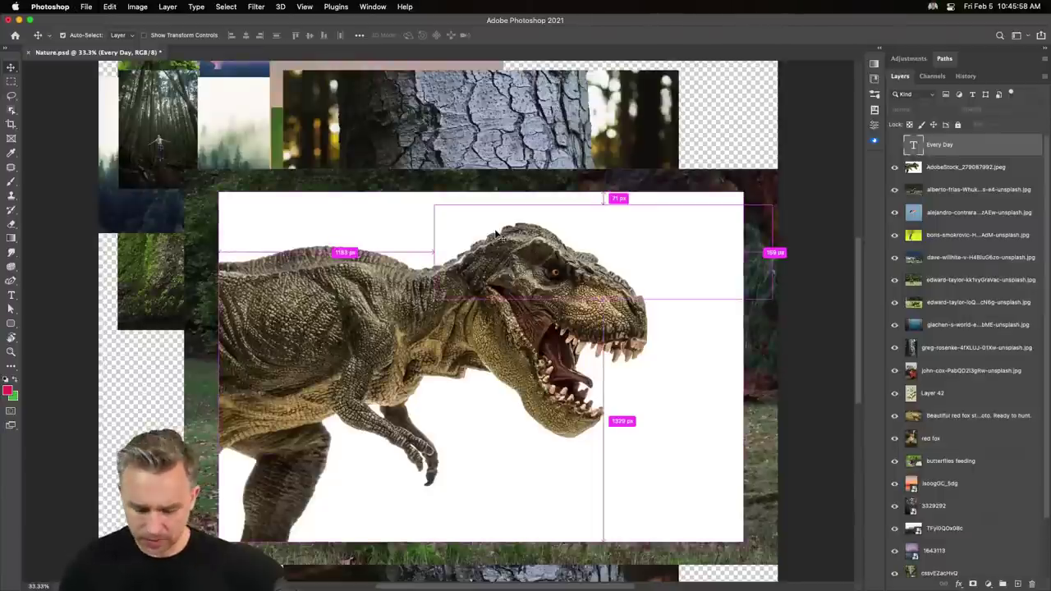
{"action": "key", "text": "super+v"}
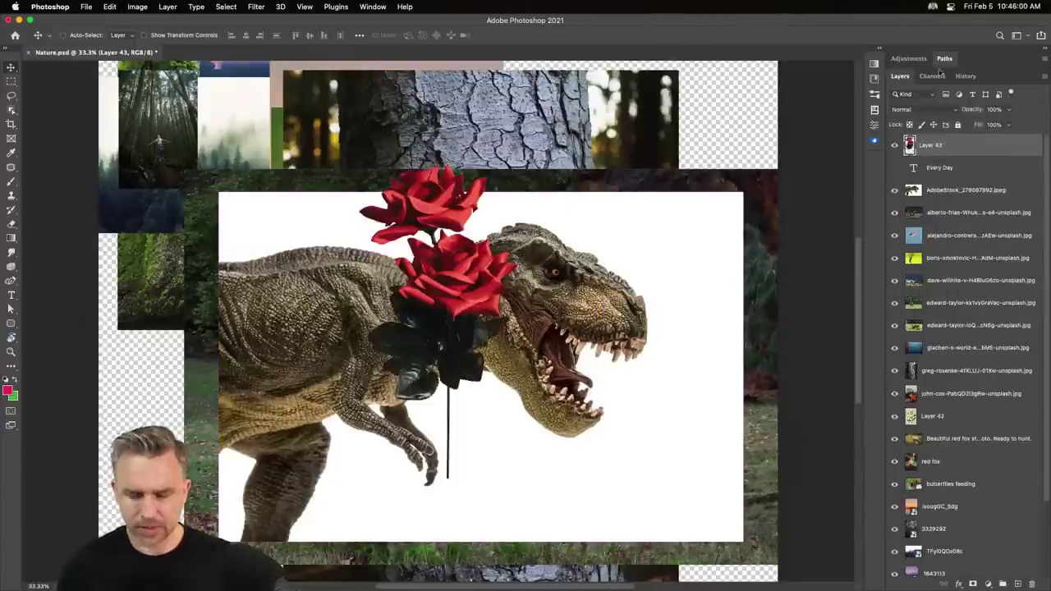
{"action": "left_click_drag", "start_coordinate": [894, 146], "coordinate": [894, 491]}
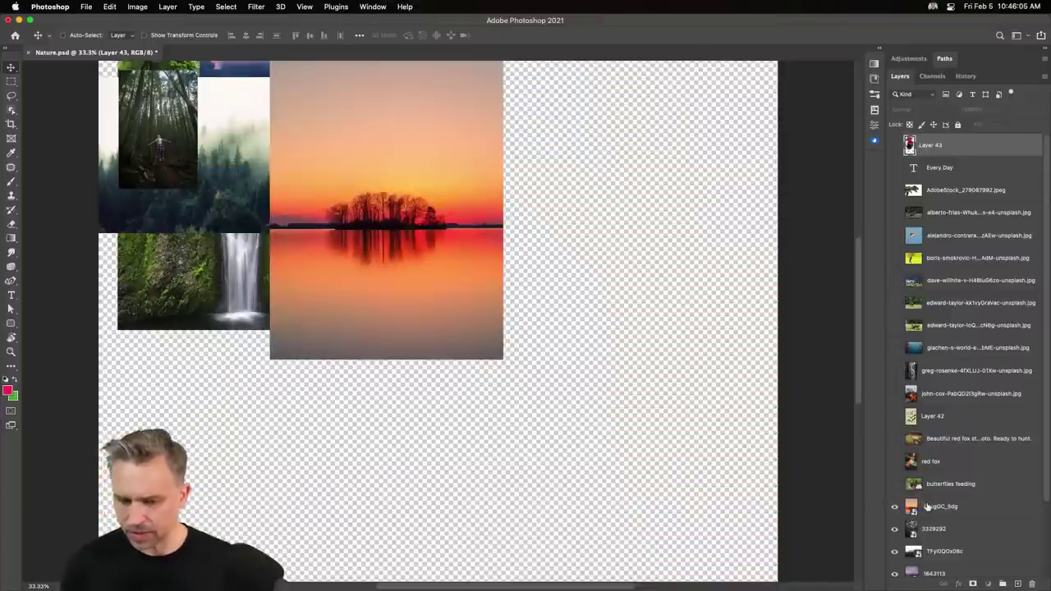
Hide the flamingo and sunset-lake images and drag the misty forest photo down-right.
{"action": "left_click", "coordinate": [302, 230]}
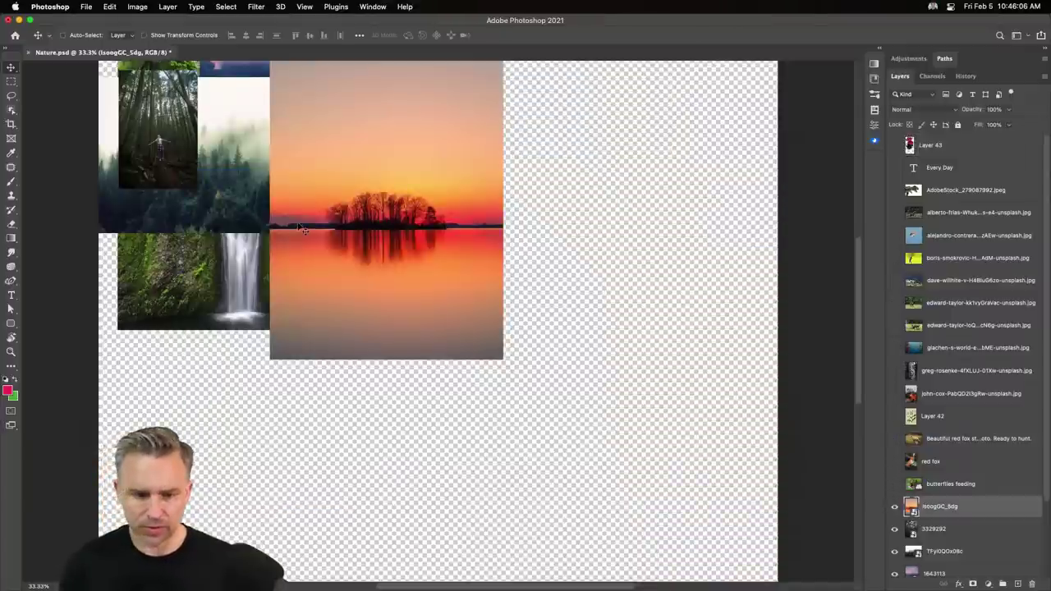
{"action": "left_click", "coordinate": [935, 550]}
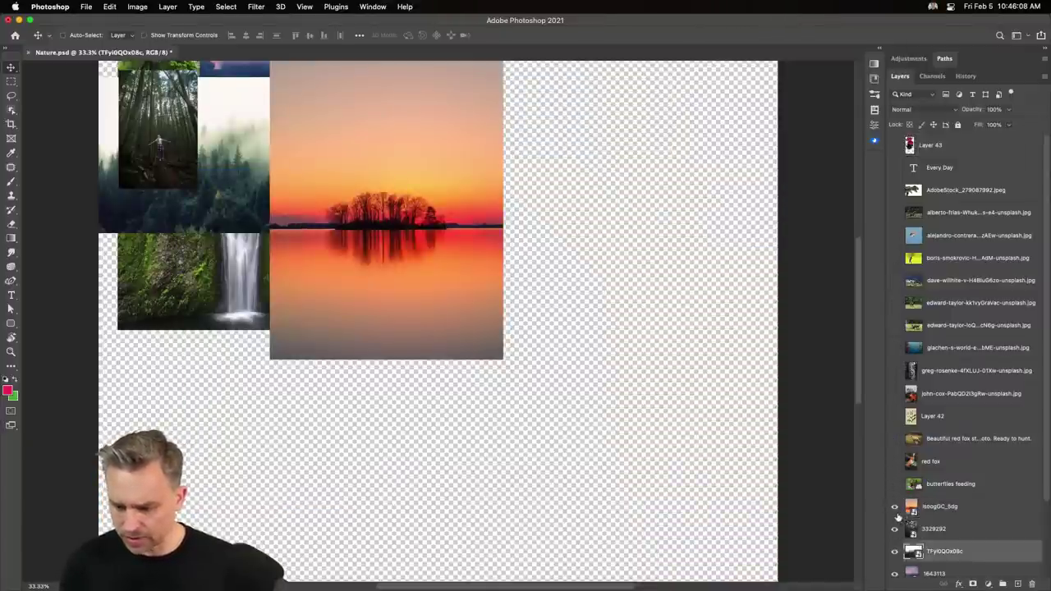
{"action": "left_click_drag", "start_coordinate": [359, 160], "coordinate": [516, 301]}
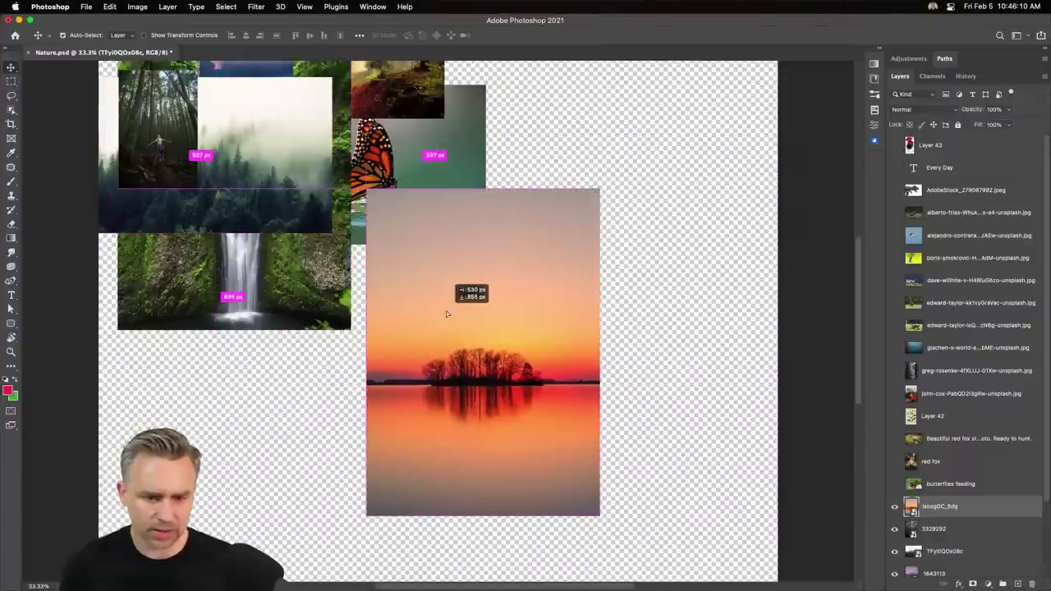
{"action": "left_click_drag", "start_coordinate": [244, 178], "coordinate": [232, 123]}
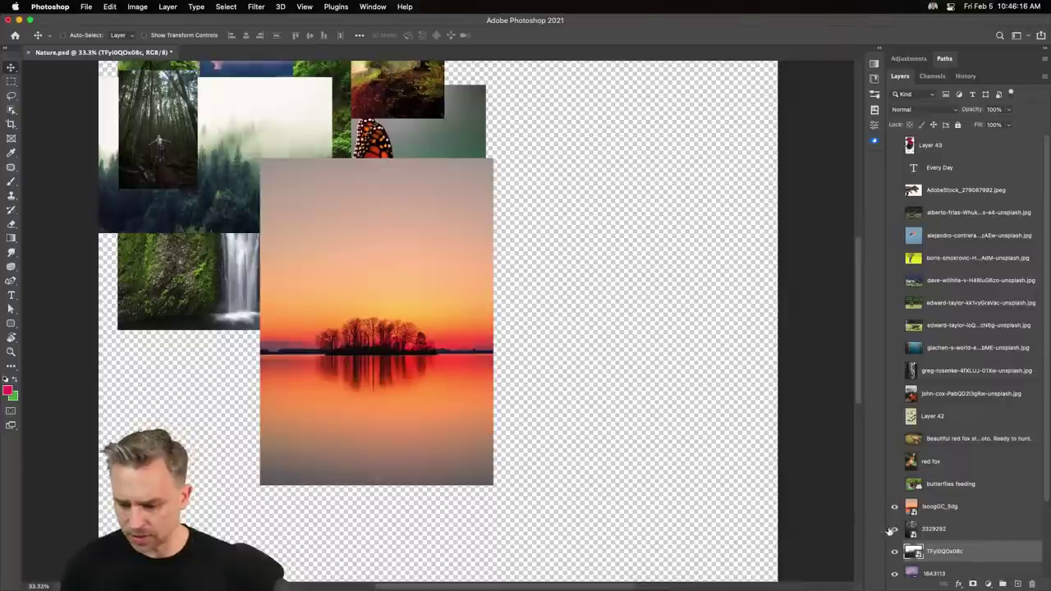
{"action": "left_click", "coordinate": [923, 555]}
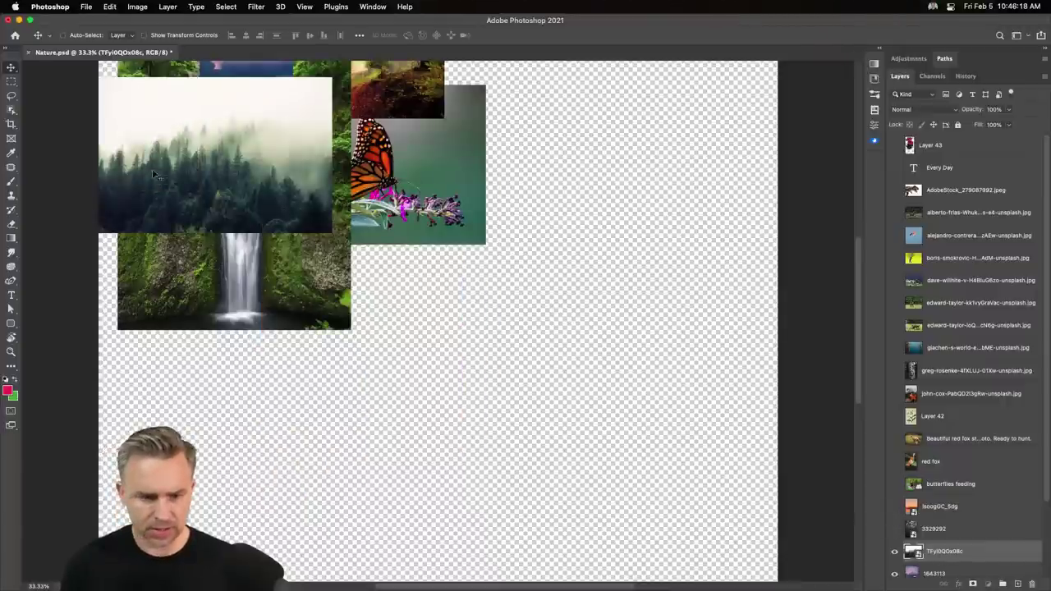
{"action": "left_click_drag", "start_coordinate": [153, 175], "coordinate": [542, 419]}
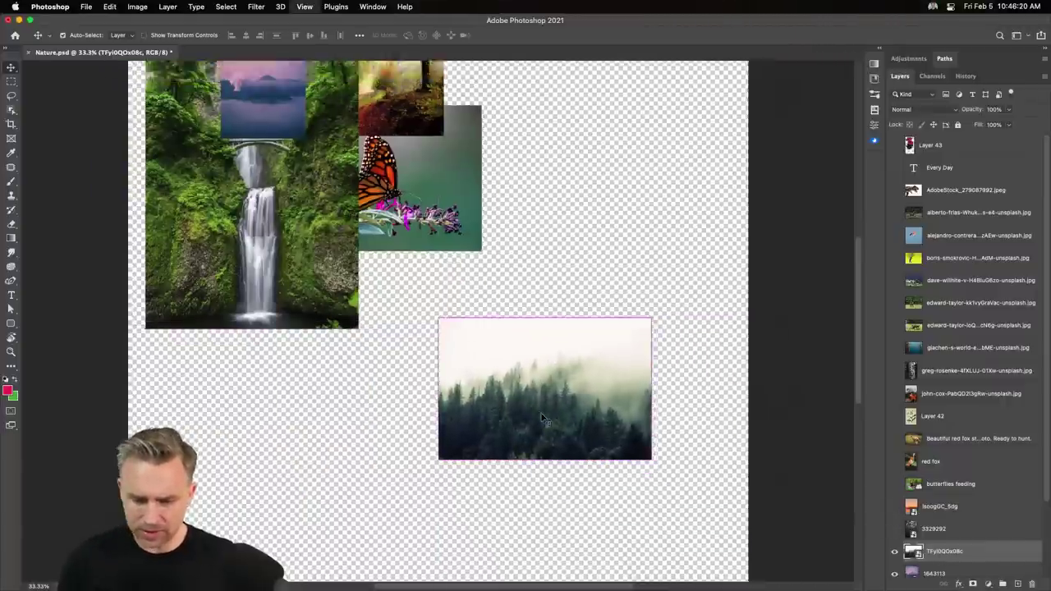
{"action": "key", "text": "super+minus"}
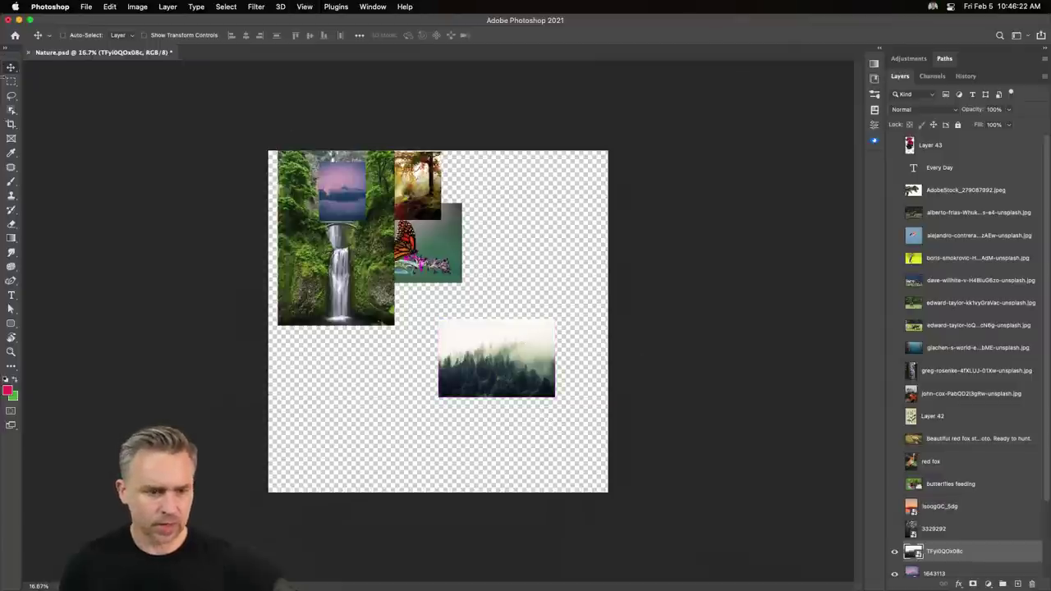
Crop the canvas to a 1:1 square around the waterfall, butterfly, autumn and misty forest images.
{"action": "left_click", "coordinate": [9, 124]}
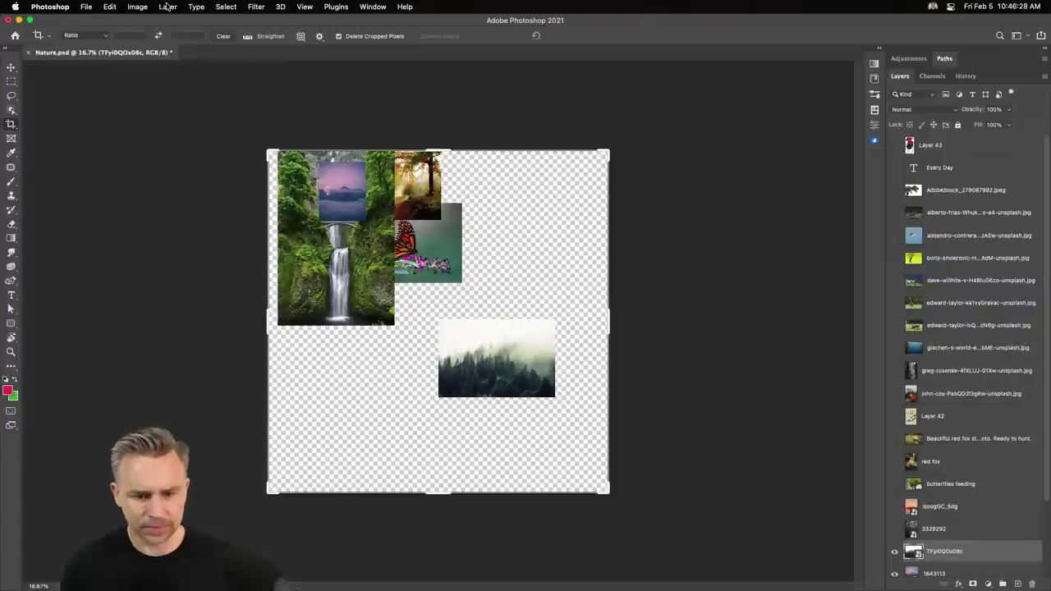
{"action": "left_click", "coordinate": [71, 37]}
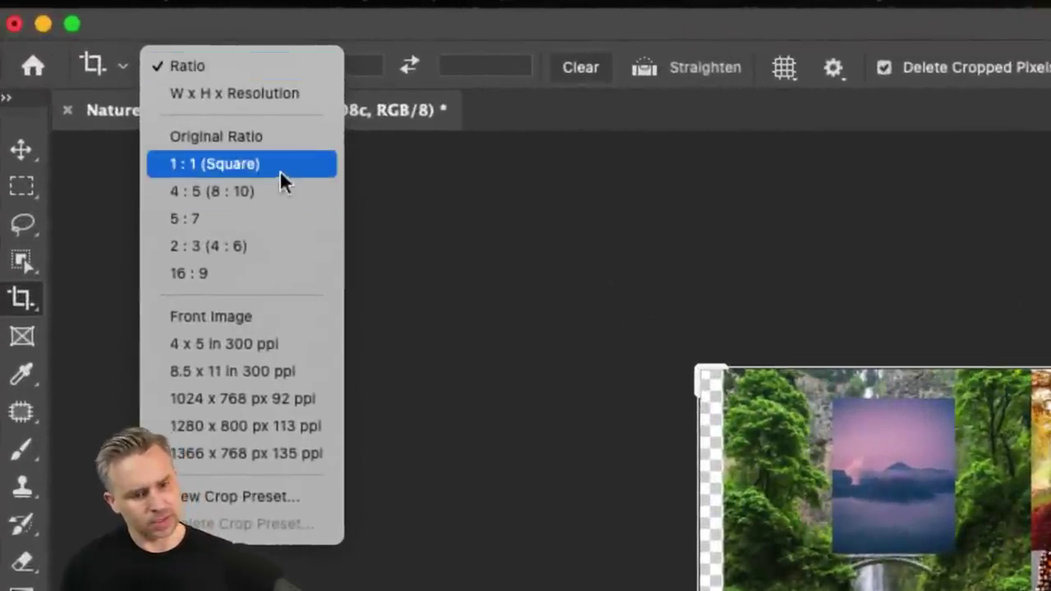
{"action": "left_click", "coordinate": [265, 164]}
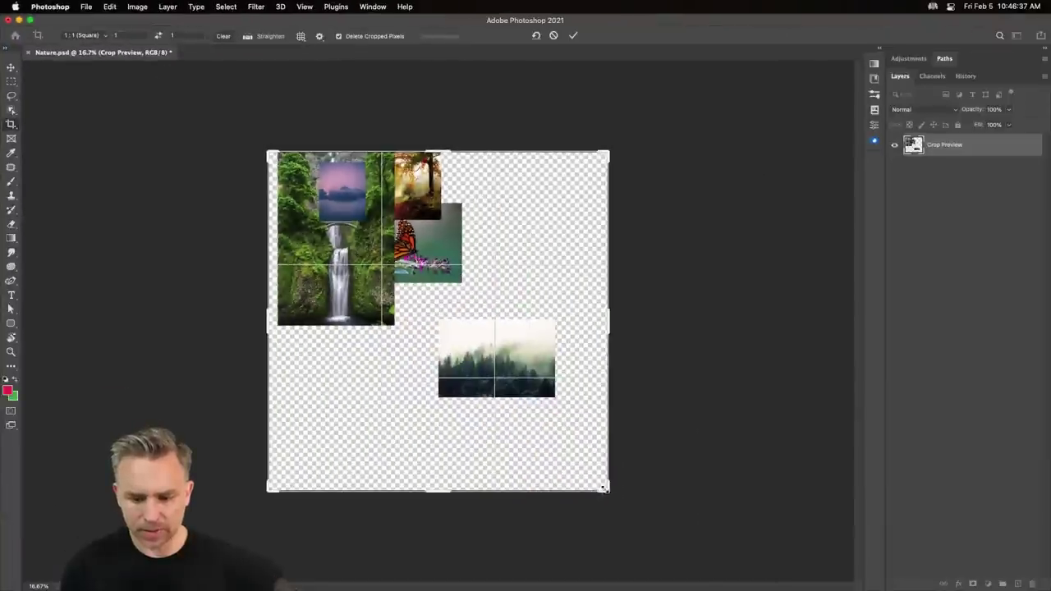
{"action": "mouse_move", "coordinate": [603, 488]}
{"action": "left_mouse_down"}
{"action": "mouse_move", "coordinate": [471, 360]}
{"action": "mouse_move", "coordinate": [362, 281]}
{"action": "left_mouse_up"}
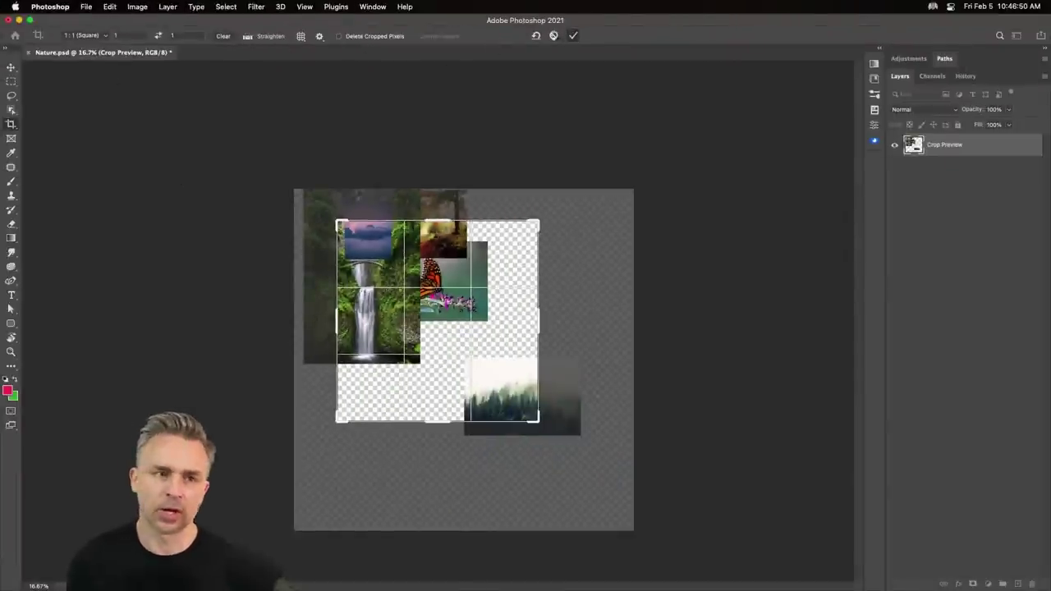
{"action": "key", "text": "Return"}
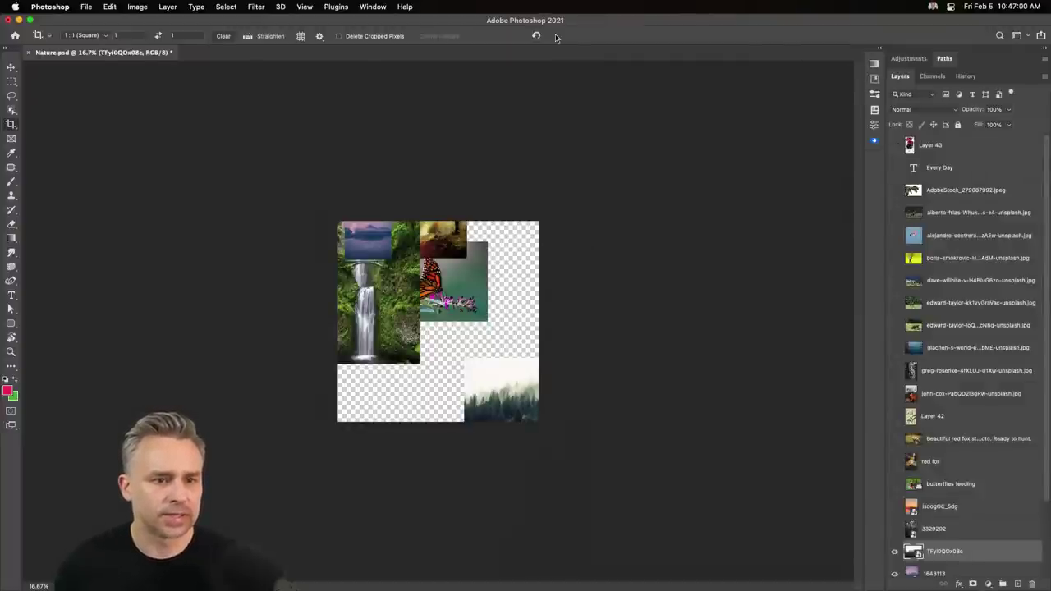
{"action": "left_click", "coordinate": [320, 100]}
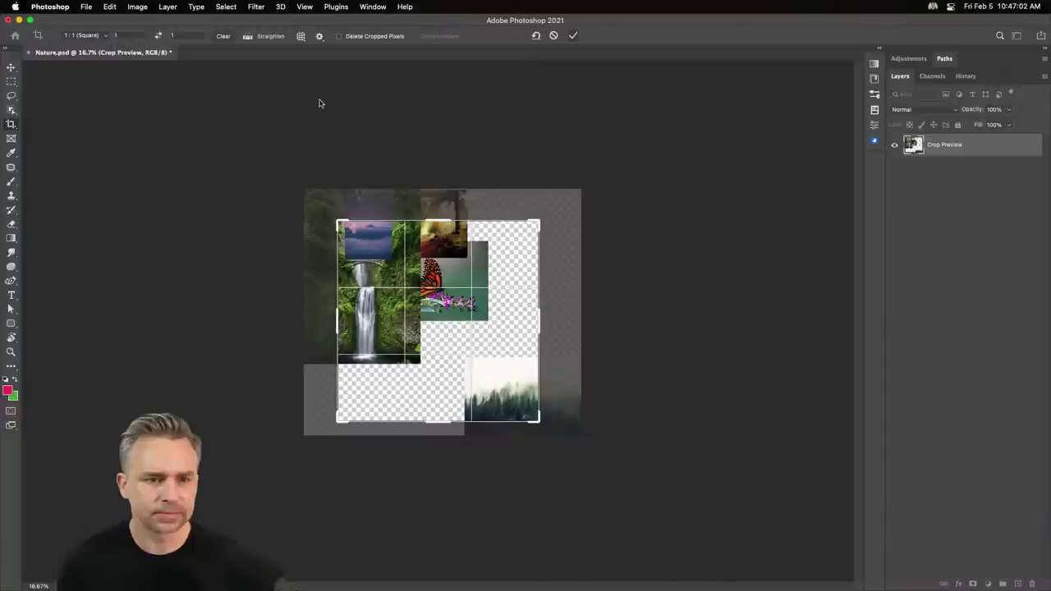
{"action": "key", "text": "super+0"}
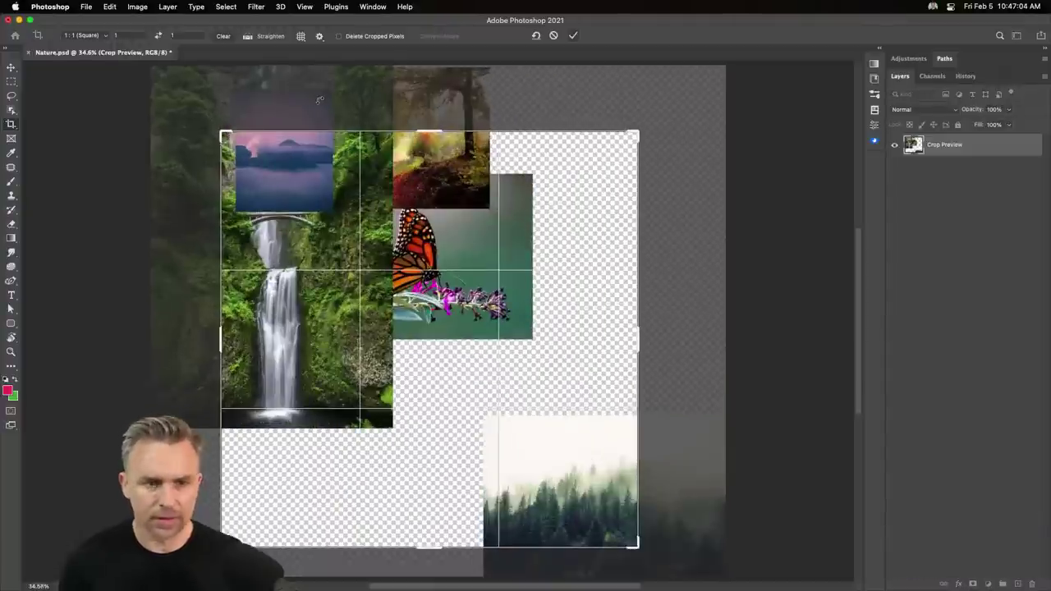
{"action": "left_click", "coordinate": [11, 69]}
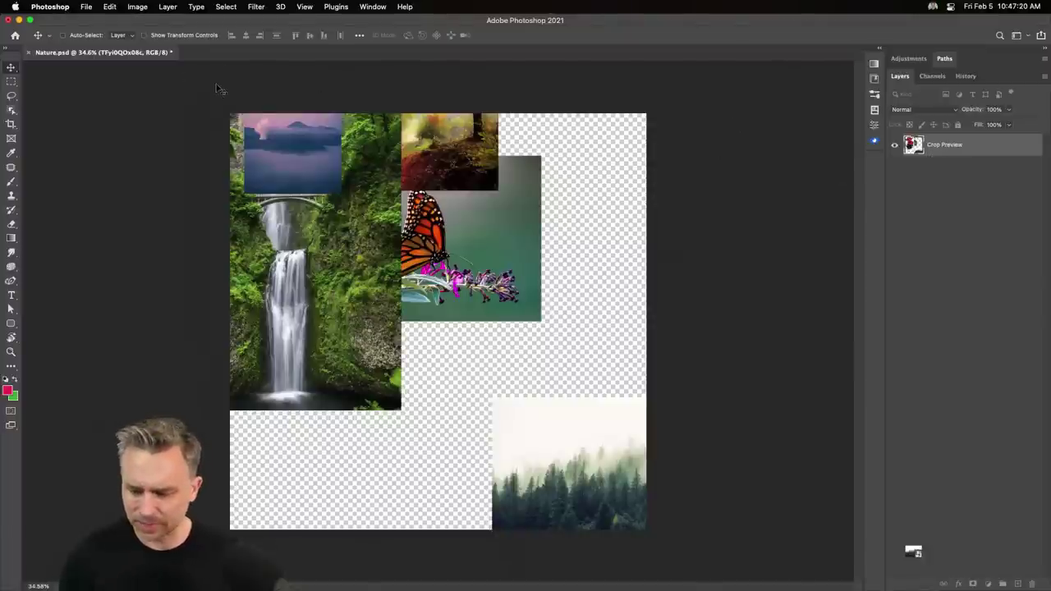
Show the AdobeStock T-rex layer, try it over the canvas, then hide it again.
{"action": "left_click", "coordinate": [925, 189]}
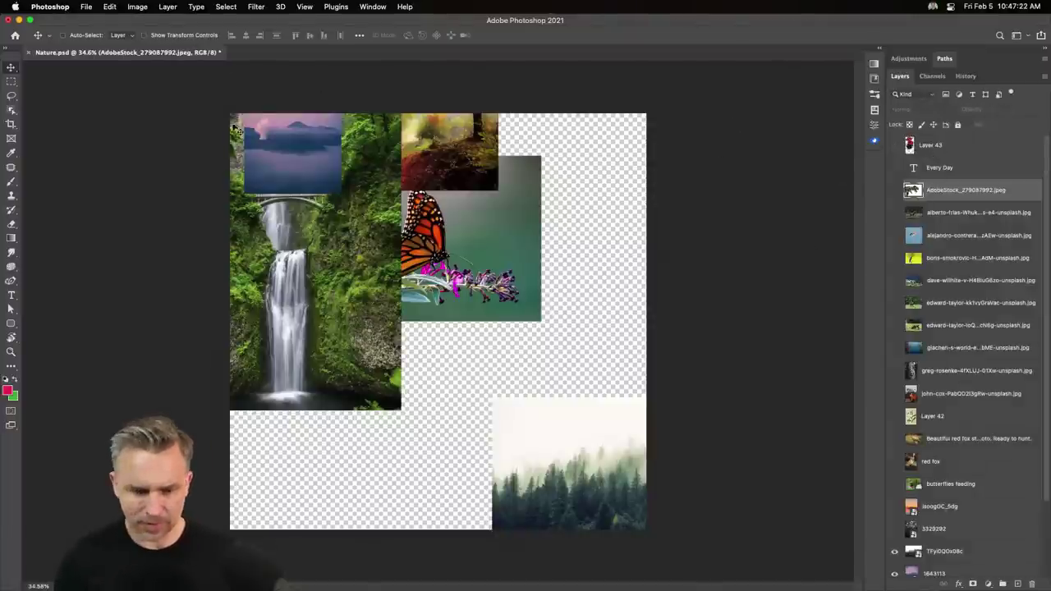
{"action": "left_click", "coordinate": [894, 190]}
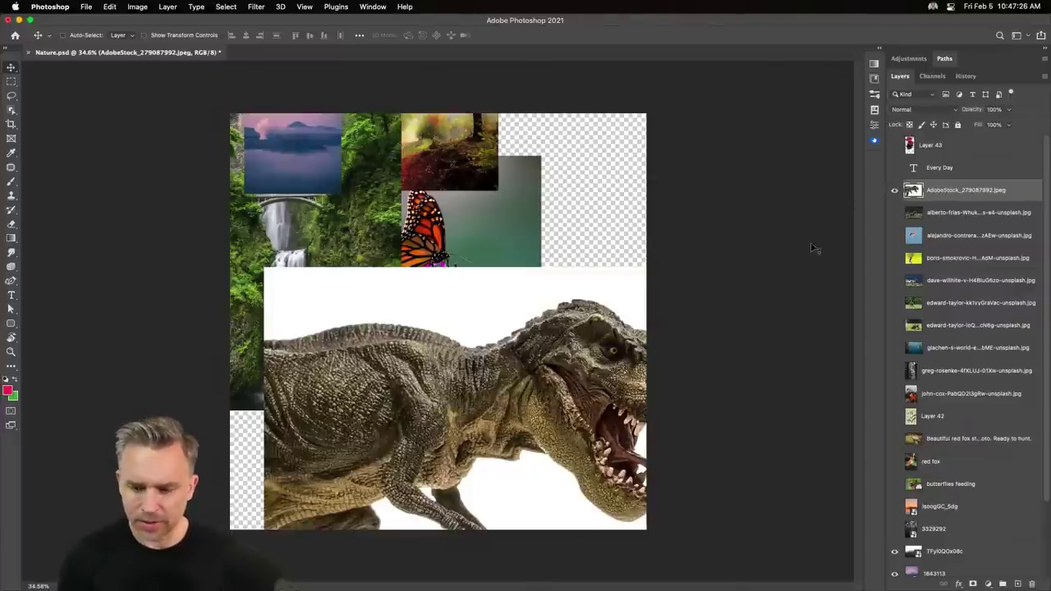
{"action": "left_click_drag", "start_coordinate": [527, 410], "coordinate": [430, 300]}
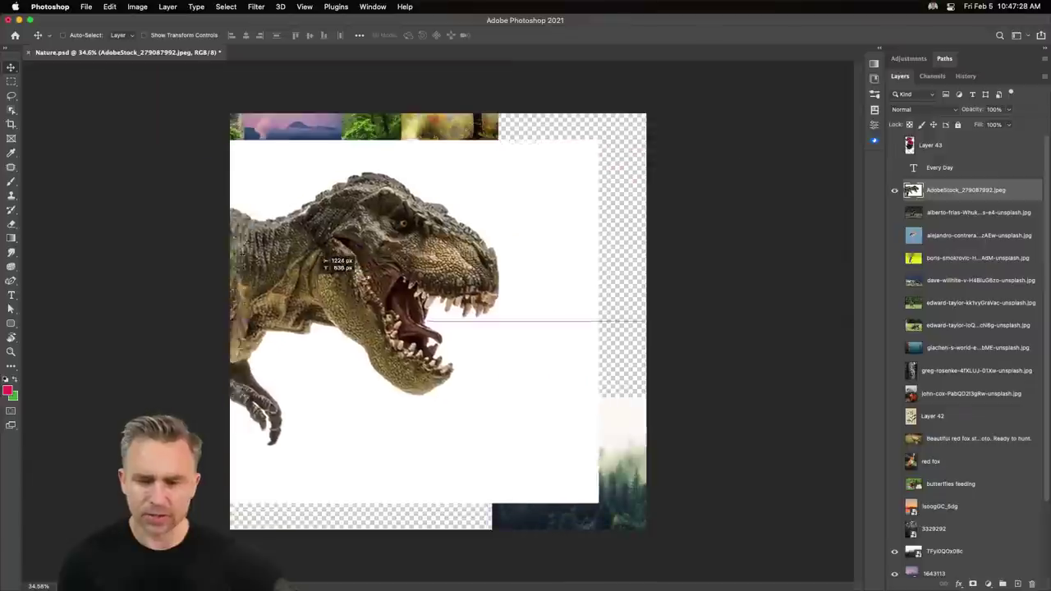
{"action": "left_click_drag", "start_coordinate": [430, 300], "coordinate": [459, 282]}
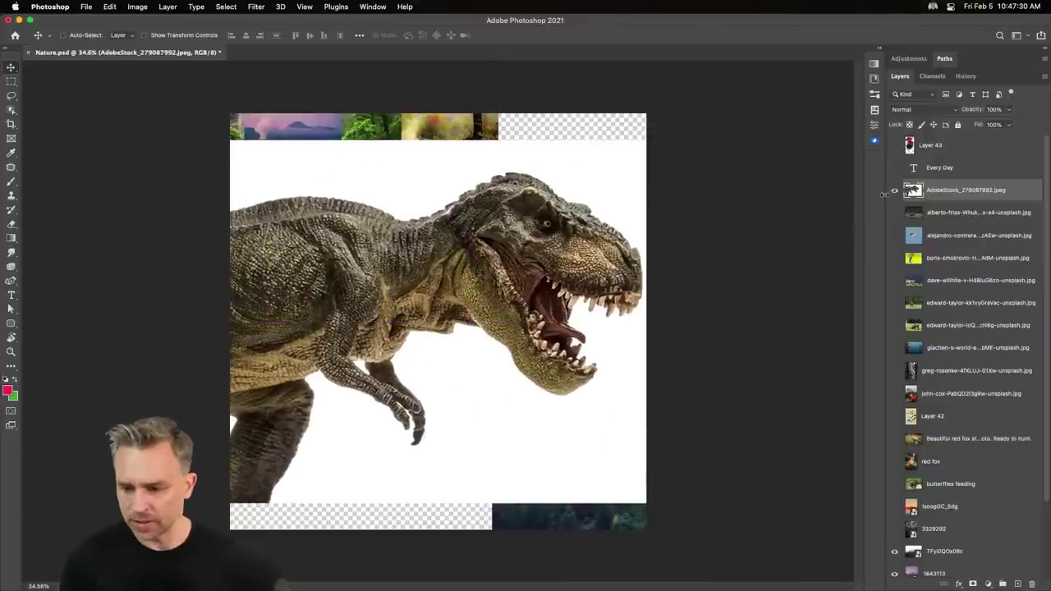
{"action": "left_click", "coordinate": [894, 190]}
Hide the misty forest layer and start transforming the 1643113 volcano lake layer.
{"action": "scroll", "coordinate": [934, 506], "scroll_direction": "down", "scroll_amount": 3}
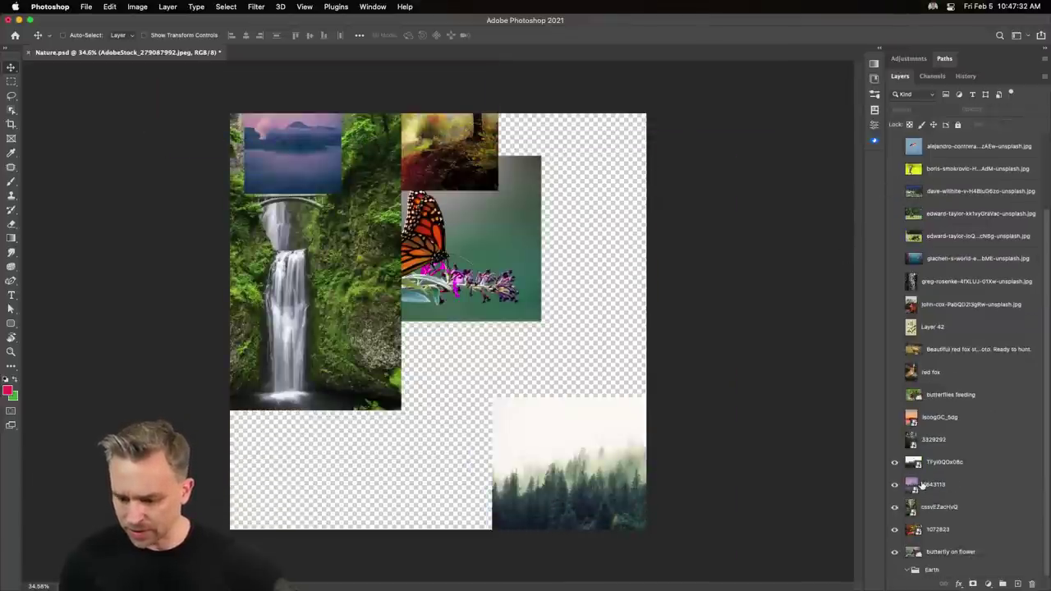
{"action": "left_click", "coordinate": [921, 485]}
{"action": "left_click", "coordinate": [894, 462]}
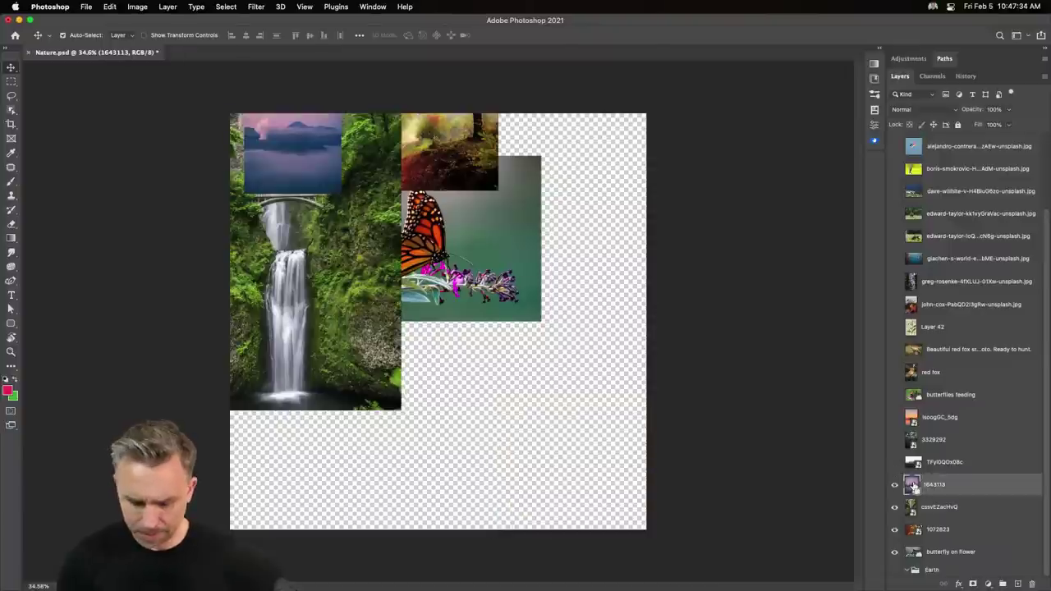
{"action": "key", "text": "ctrl+t"}
Scale the volcano lake photo up to fill the canvas and center it.
{"action": "mouse_move", "coordinate": [340, 194]}
{"action": "left_mouse_down"}
{"action": "mouse_move", "coordinate": [540, 446]}
{"action": "mouse_move", "coordinate": [682, 570]}
{"action": "left_mouse_up"}
{"action": "left_click_drag", "start_coordinate": [349, 358], "coordinate": [326, 345]}
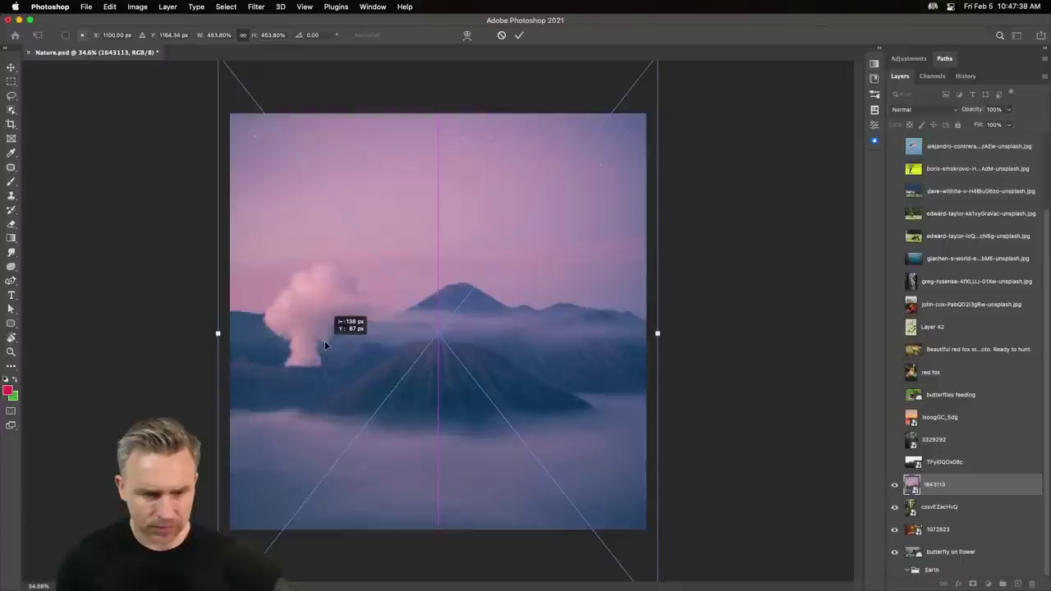
{"action": "key", "text": "Return"}
Check Image Size without changing anything, then hide the volcano lake layer.
{"action": "left_click", "coordinate": [138, 6]}
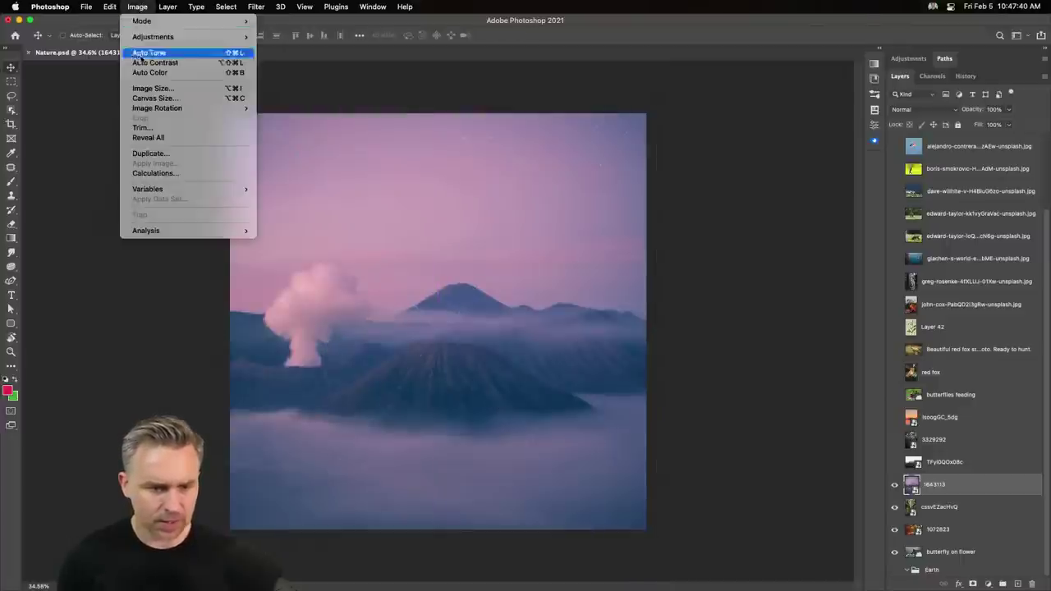
{"action": "left_click", "coordinate": [141, 90]}
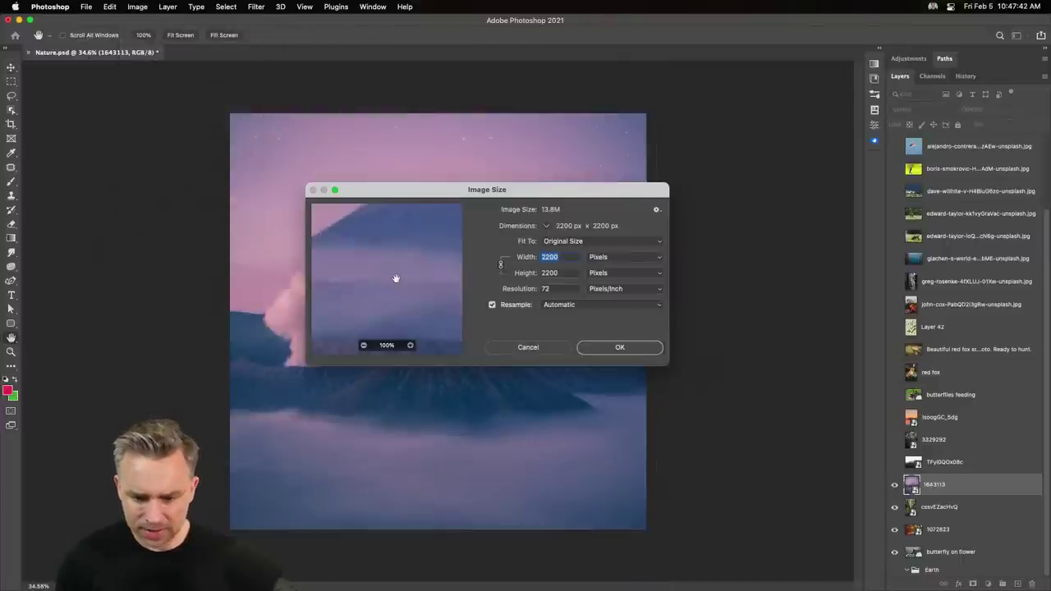
{"action": "left_click", "coordinate": [515, 348]}
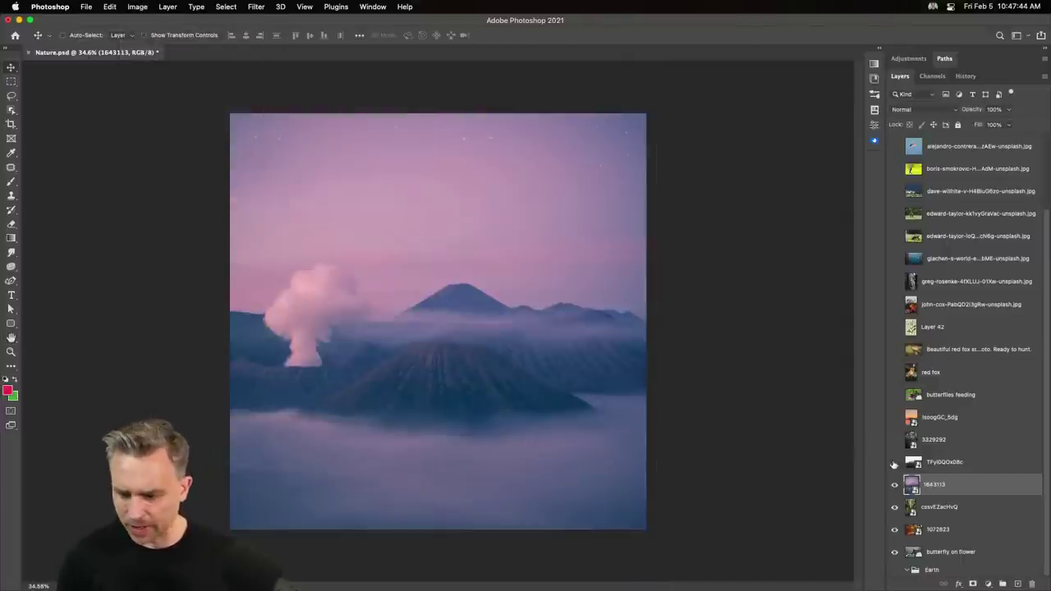
{"action": "left_click", "coordinate": [894, 484]}
Hide the waterfall and autumn layers, and show and select the misty forest layer.
{"action": "left_click", "coordinate": [894, 530]}
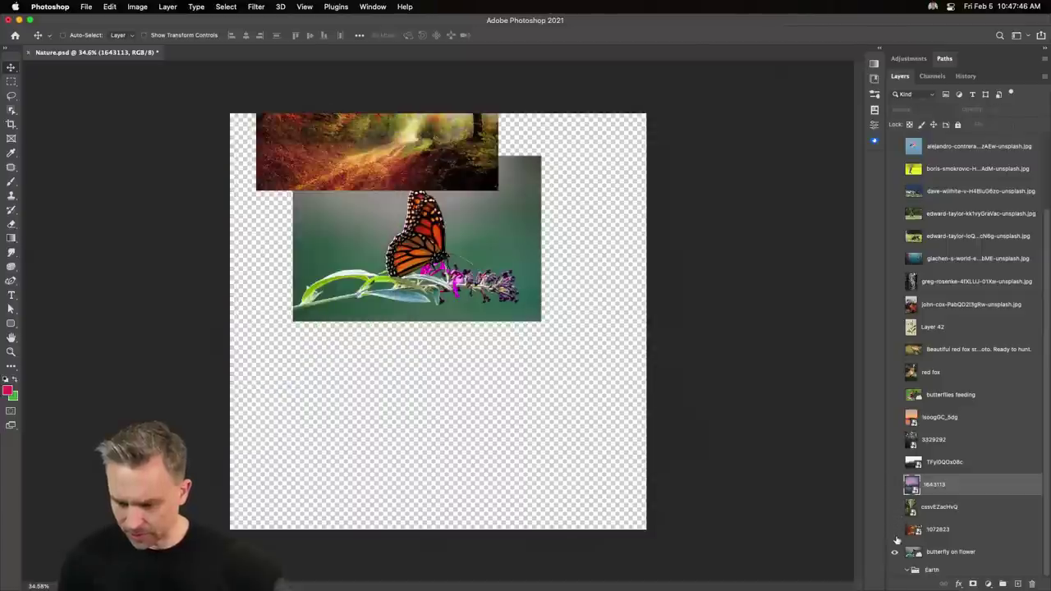
{"action": "left_click", "coordinate": [894, 506]}
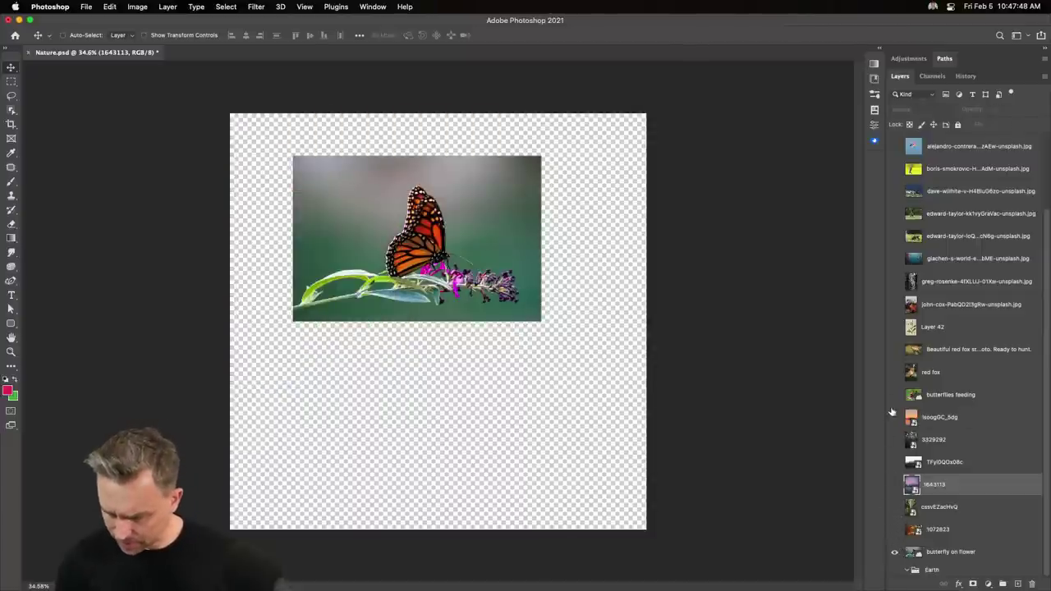
{"action": "left_click", "coordinate": [894, 462]}
{"action": "left_click", "coordinate": [935, 465]}
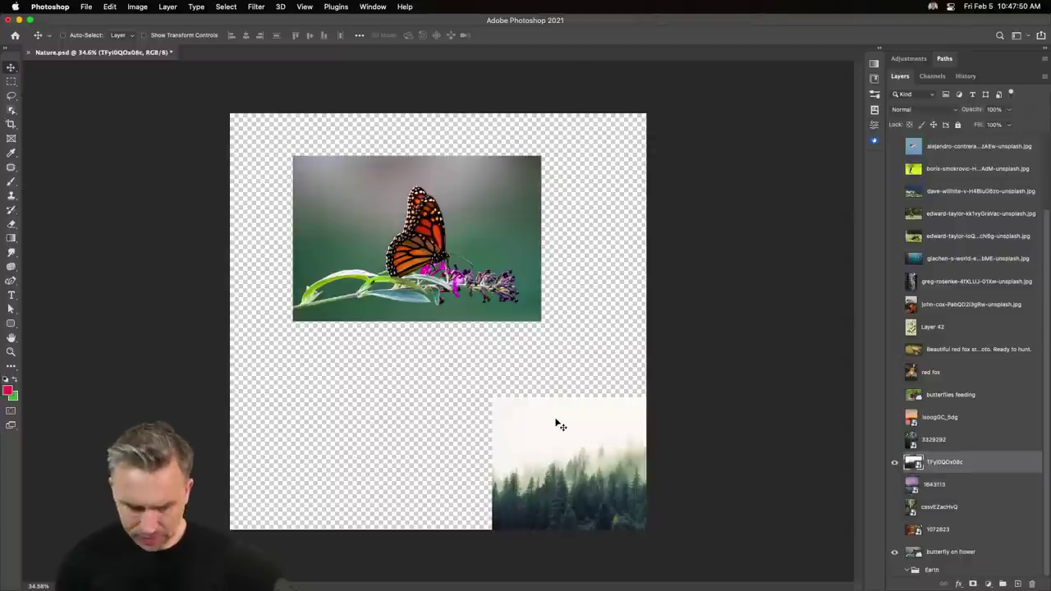
Scale the forest photo past the canvas edges and shift it to frame the treetops.
{"action": "key", "text": "ctrl+t"}
{"action": "left_click_drag", "start_coordinate": [575, 457], "coordinate": [507, 439]}
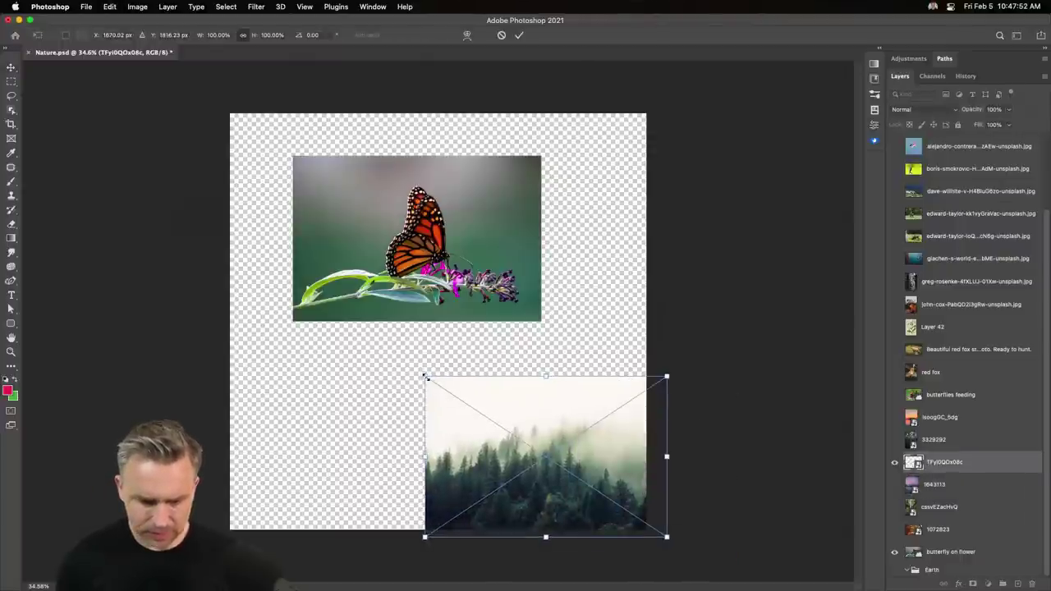
{"action": "mouse_move", "coordinate": [425, 377]}
{"action": "left_mouse_down"}
{"action": "mouse_move", "coordinate": [6, 20]}
{"action": "mouse_move", "coordinate": [59, 40]}
{"action": "left_mouse_up"}
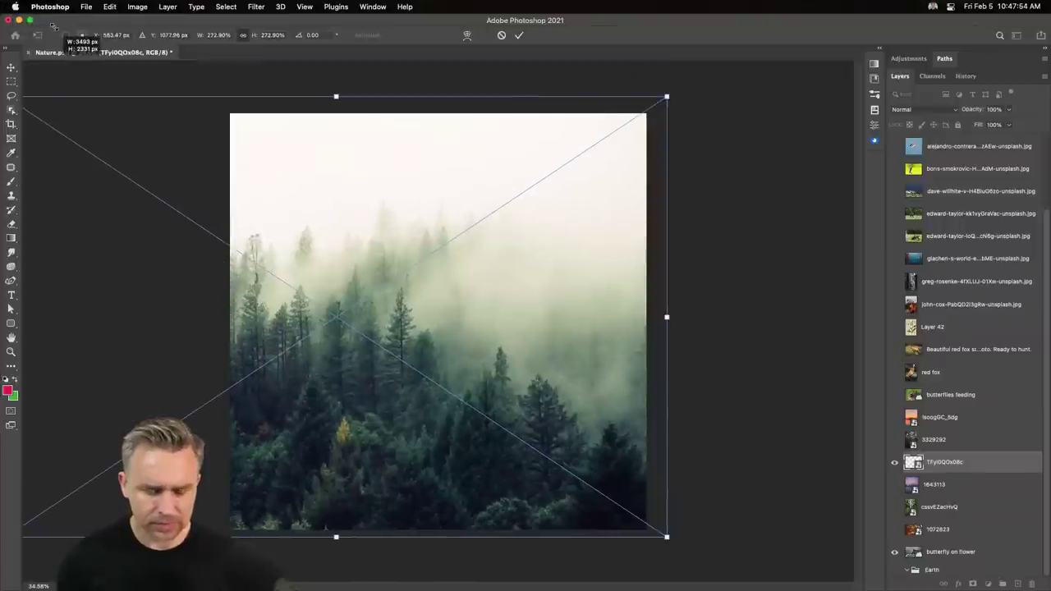
{"action": "key", "text": "Return"}
{"action": "left_click_drag", "start_coordinate": [372, 252], "coordinate": [436, 242]}
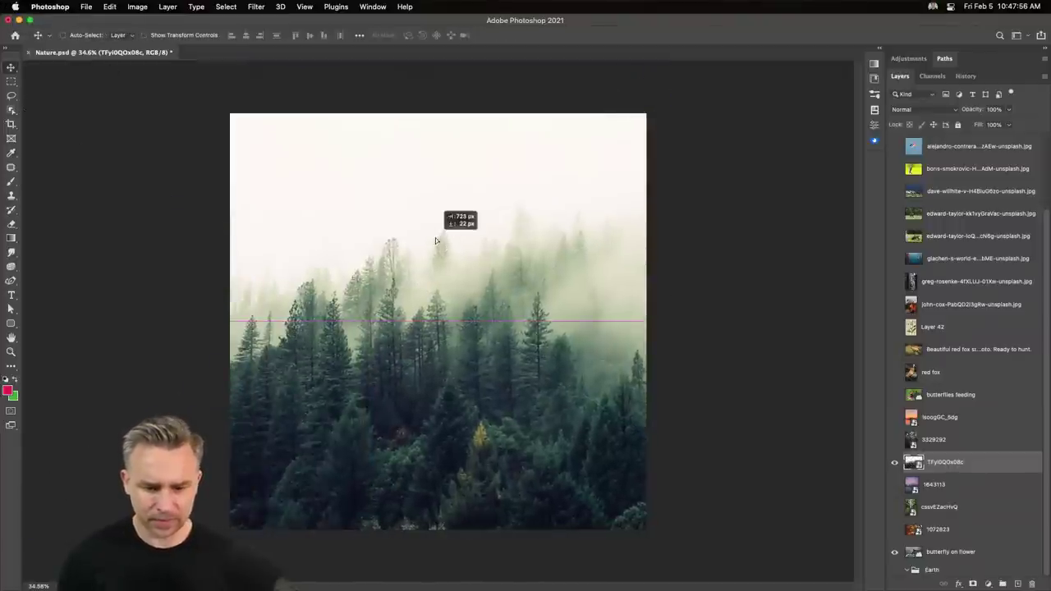
{"action": "scroll", "coordinate": [436, 237], "scroll_direction": "up", "scroll_amount": 1}
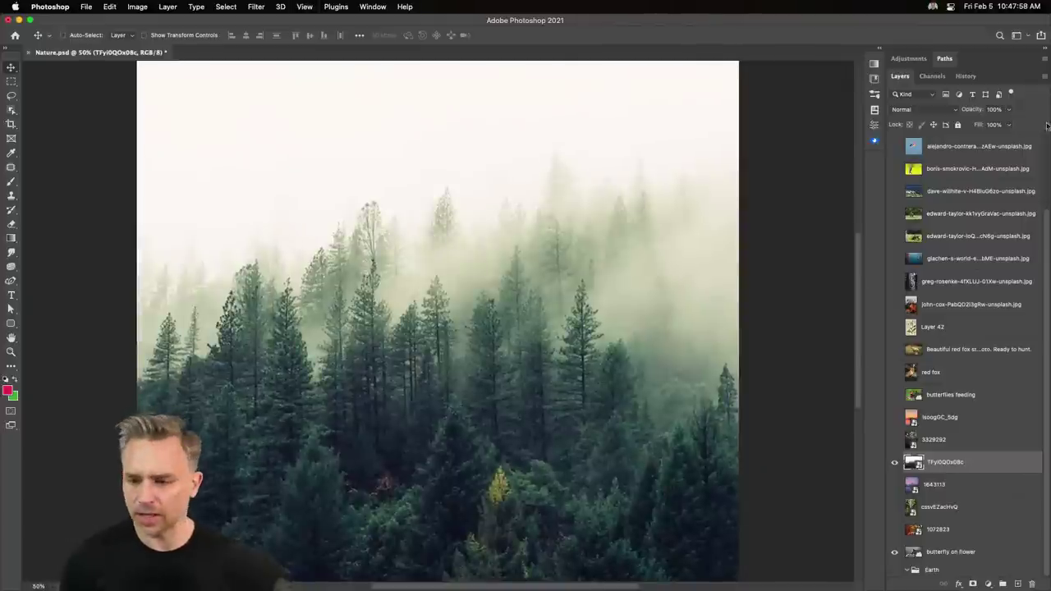
{"action": "scroll", "coordinate": [917, 297], "scroll_direction": "up", "scroll_amount": 3}
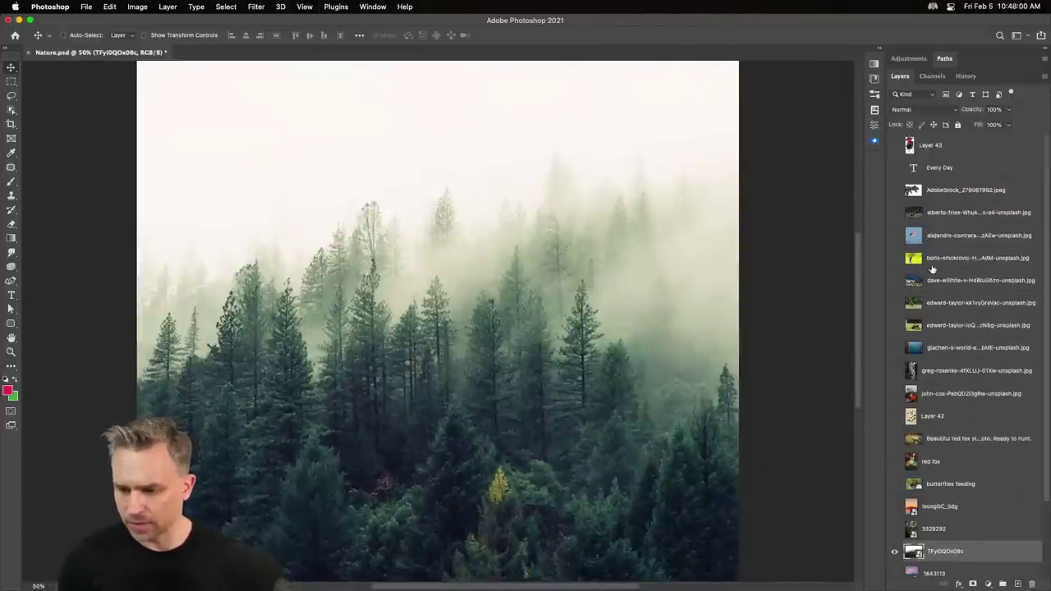
{"action": "scroll", "coordinate": [850, 205], "scroll_direction": "up", "scroll_amount": 5}
Show the Every Day script text, move it onto the forest, and select it for editing.
{"action": "left_click", "coordinate": [894, 168]}
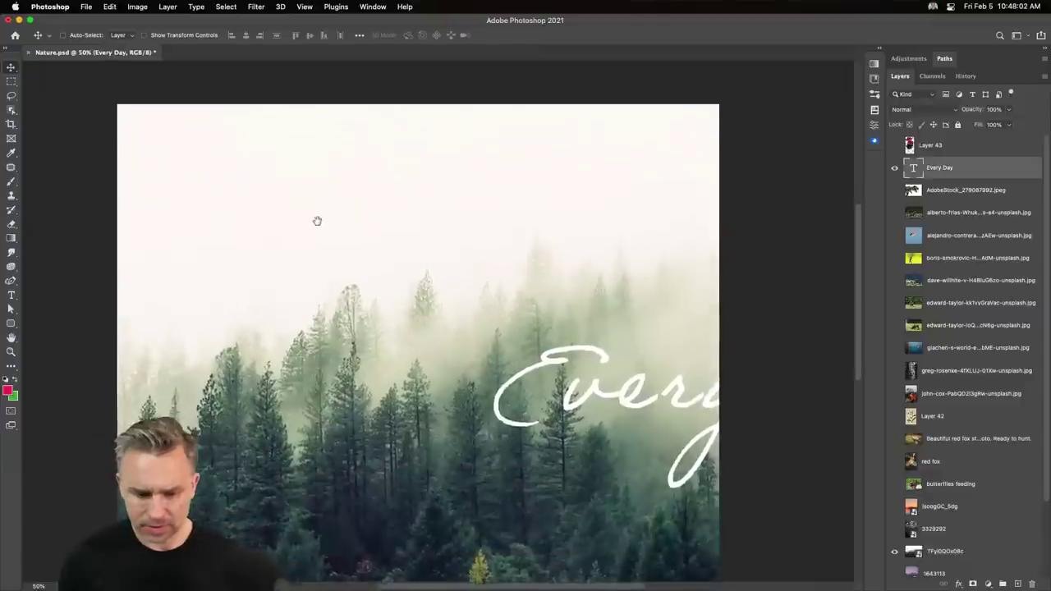
{"action": "mouse_move", "coordinate": [391, 432]}
{"action": "left_mouse_down"}
{"action": "mouse_move", "coordinate": [302, 320]}
{"action": "mouse_move", "coordinate": [268, 318]}
{"action": "left_mouse_up"}
{"action": "double_click", "coordinate": [267, 310]}
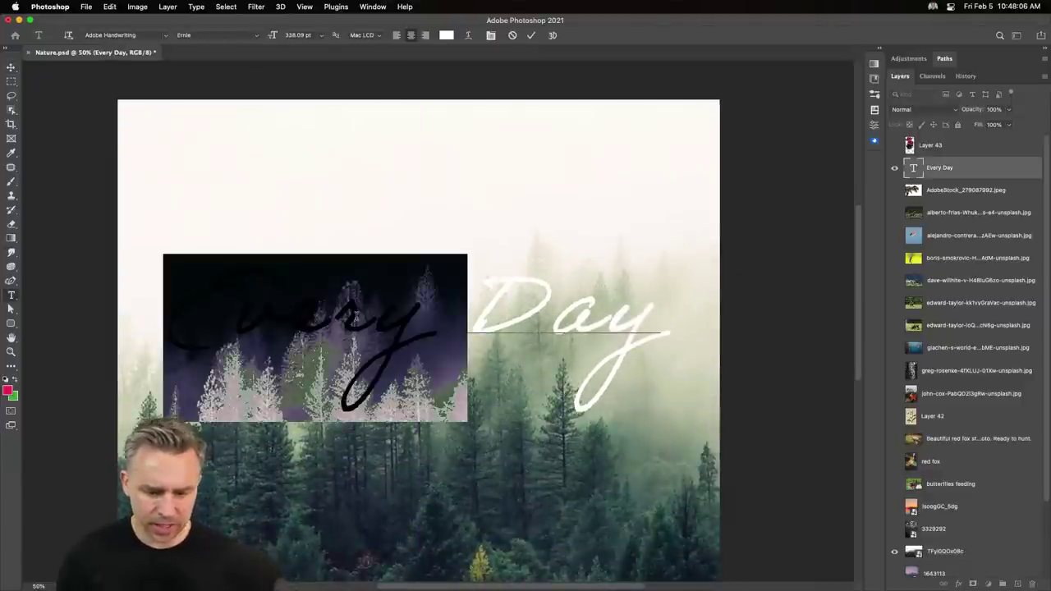
{"action": "key", "text": "super+a"}
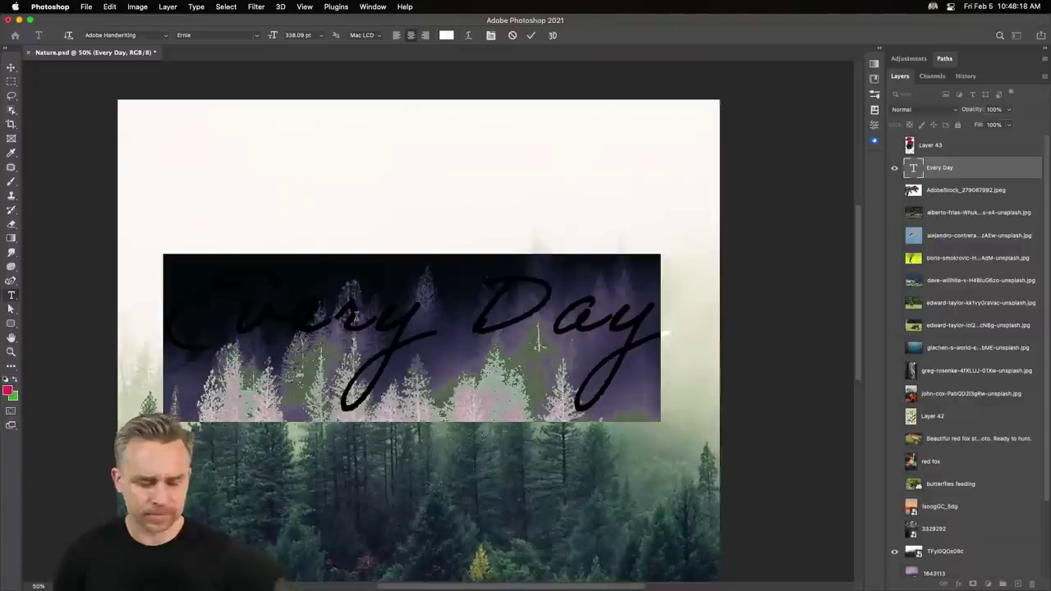
Retype the title as 'Look deep into nature' and shrink it to 170 pt.
{"action": "type", "text": "Look"}
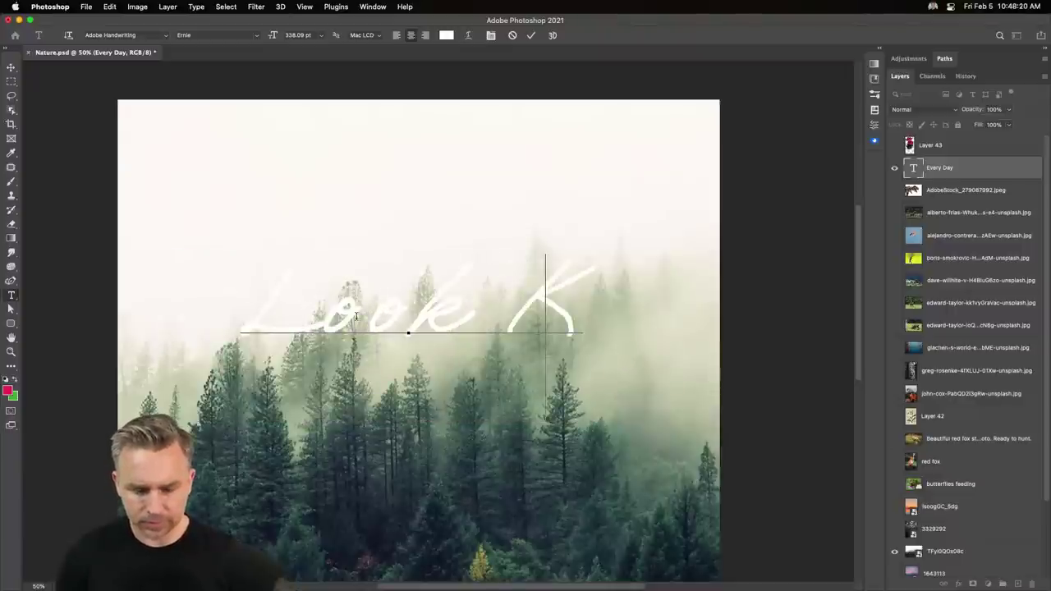
{"action": "type", "text": " dee"}
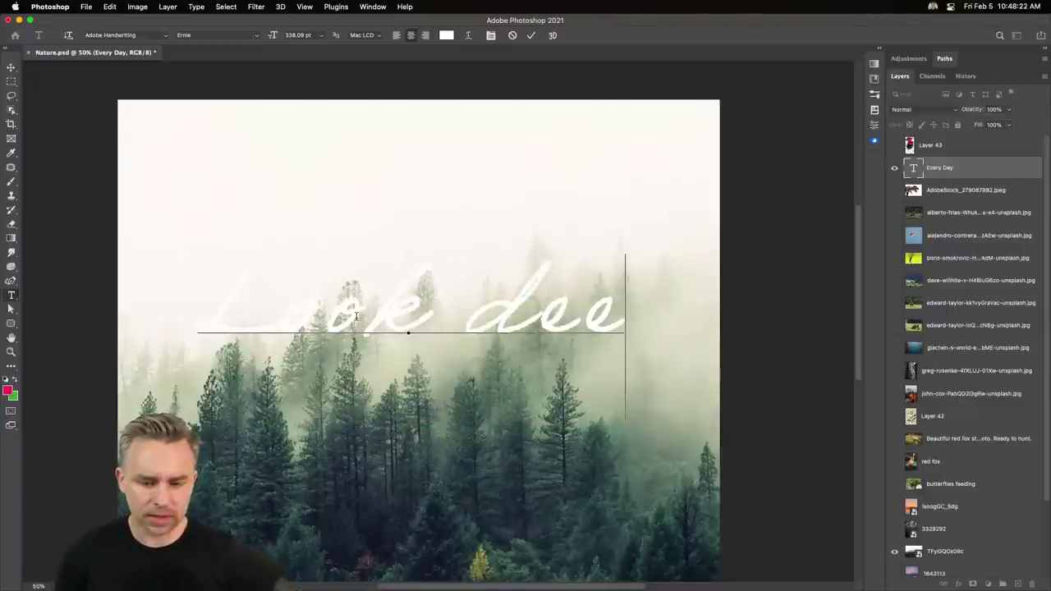
{"action": "type", "text": "p into"}
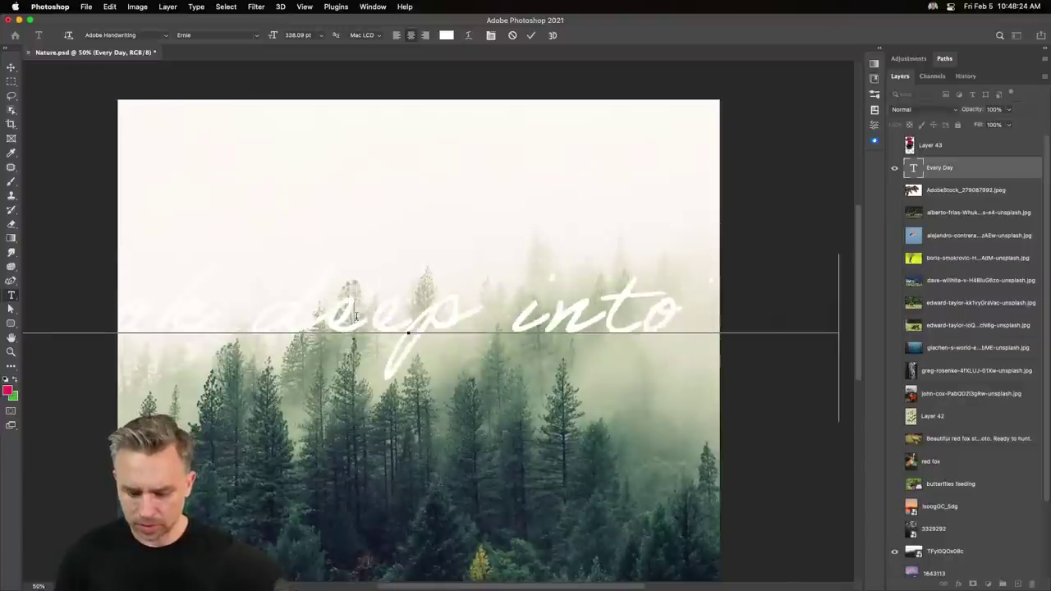
{"action": "type", "text": " na"}
{"action": "key", "text": "super+a"}
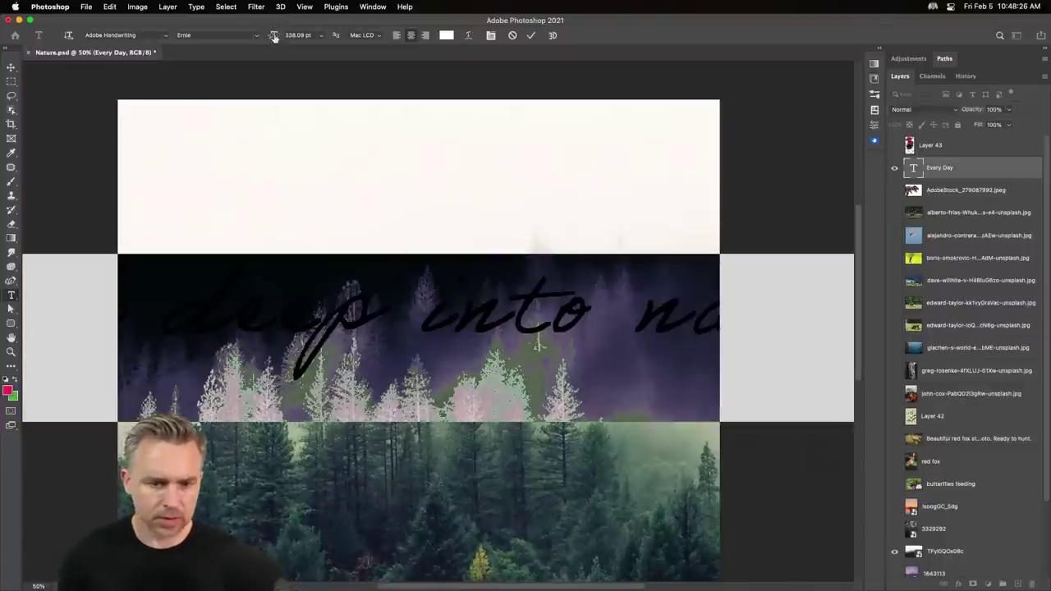
{"action": "left_click_drag", "start_coordinate": [274, 36], "coordinate": [206, 35]}
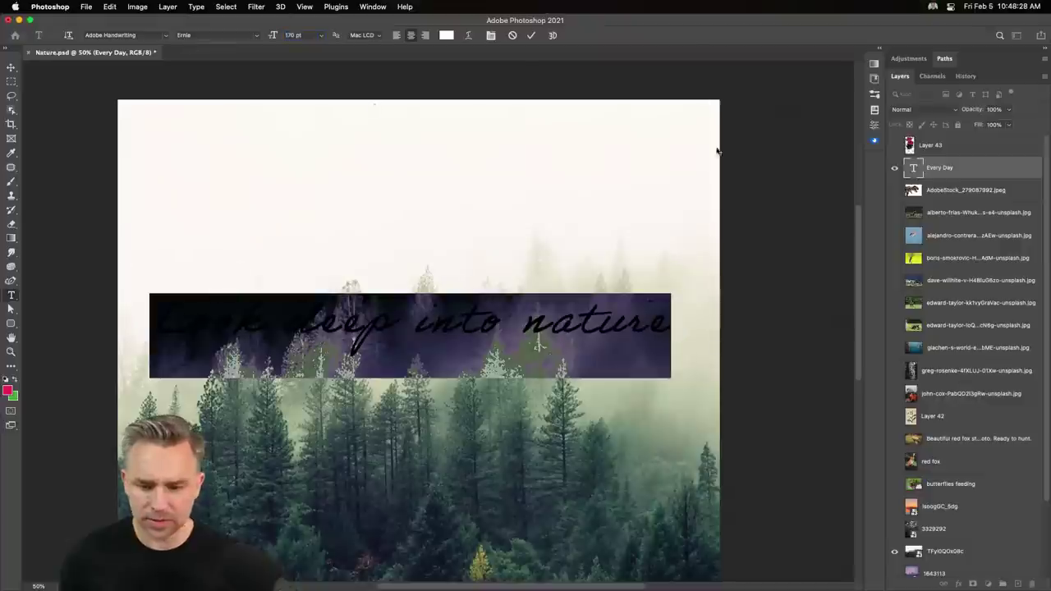
{"action": "left_click", "coordinate": [940, 168]}
Collapse the Paths panel and bring the text Properties panel beside the canvas.
{"action": "left_click", "coordinate": [936, 58]}
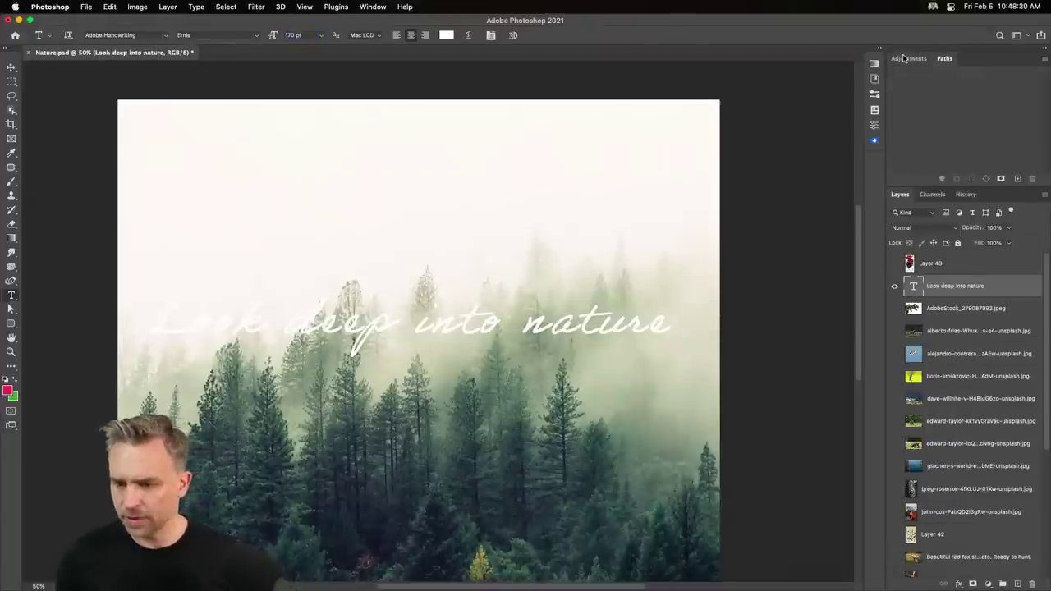
{"action": "left_click", "coordinate": [957, 59]}
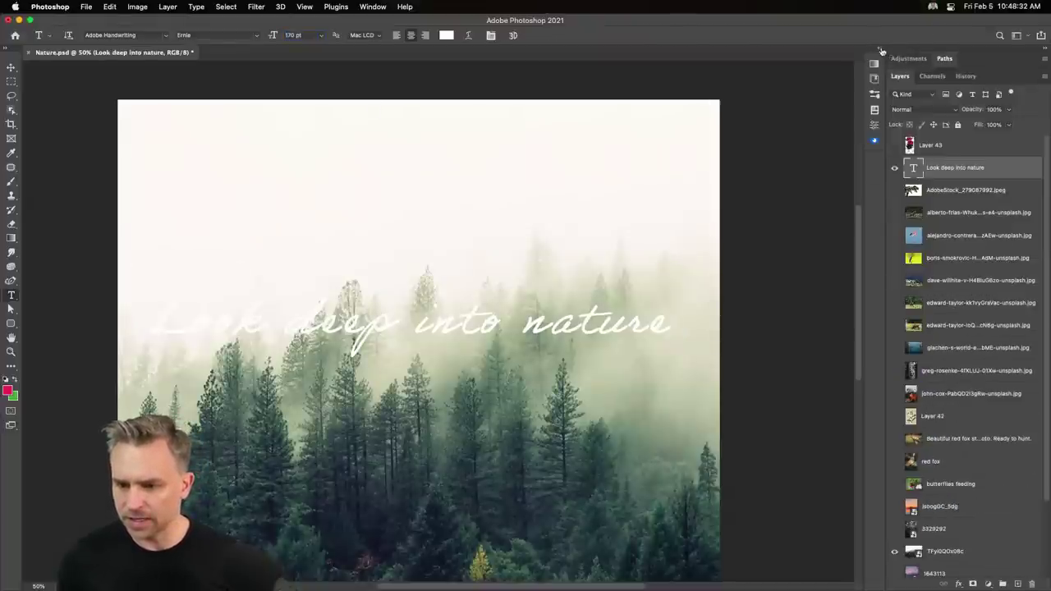
{"action": "left_click", "coordinate": [879, 49]}
{"action": "left_click_drag", "start_coordinate": [726, 58], "coordinate": [690, 59]}
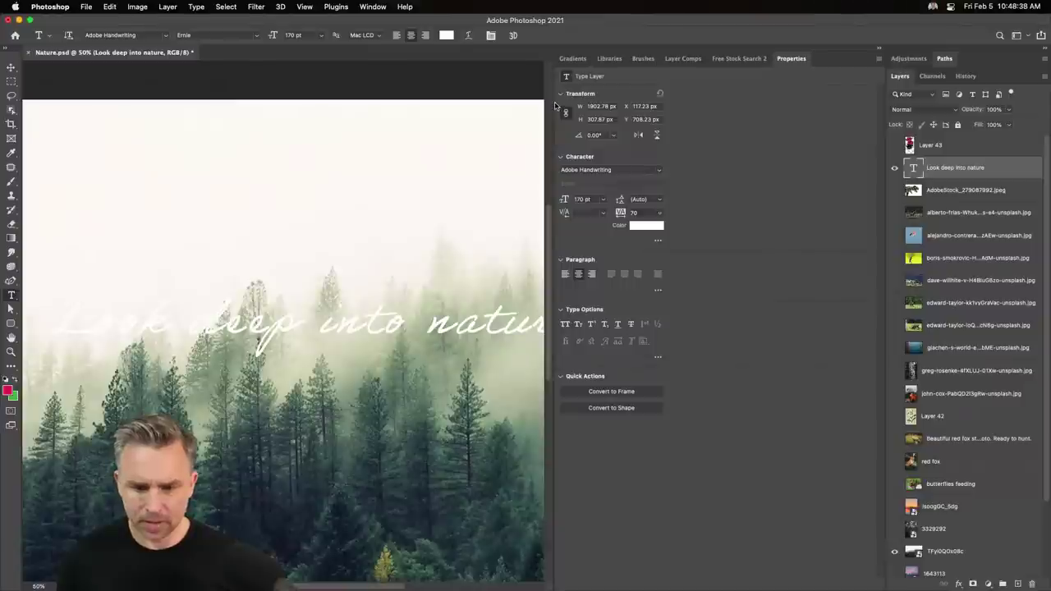
{"action": "left_click_drag", "start_coordinate": [553, 101], "coordinate": [756, 123]}
{"action": "type", "text": "0"}
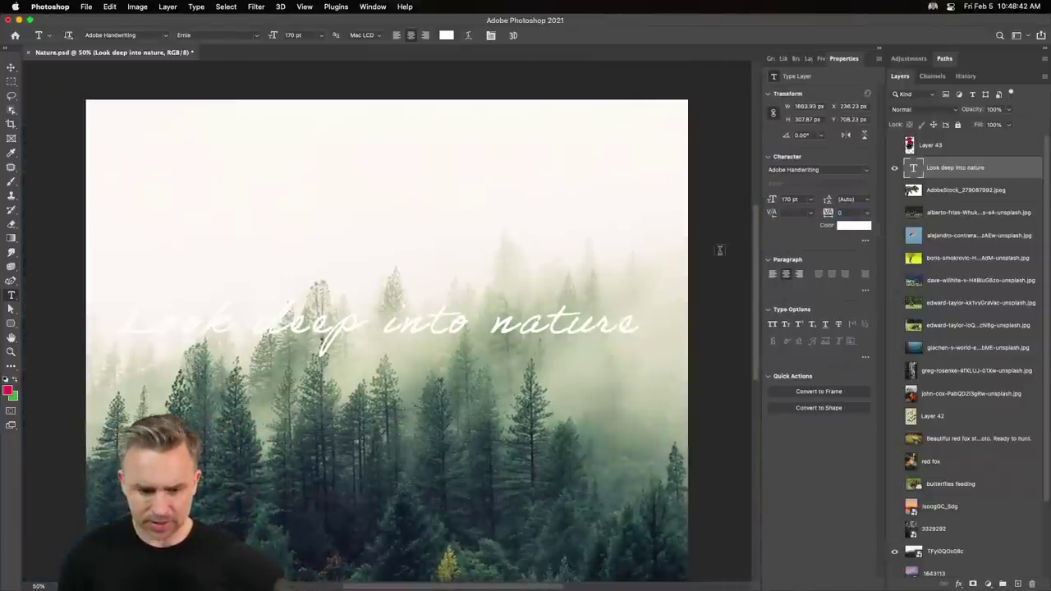
Set the title's tracking to 0 and colour it a dark tone sampled from the photo.
{"action": "key", "text": "Return"}
{"action": "left_click", "coordinate": [854, 225]}
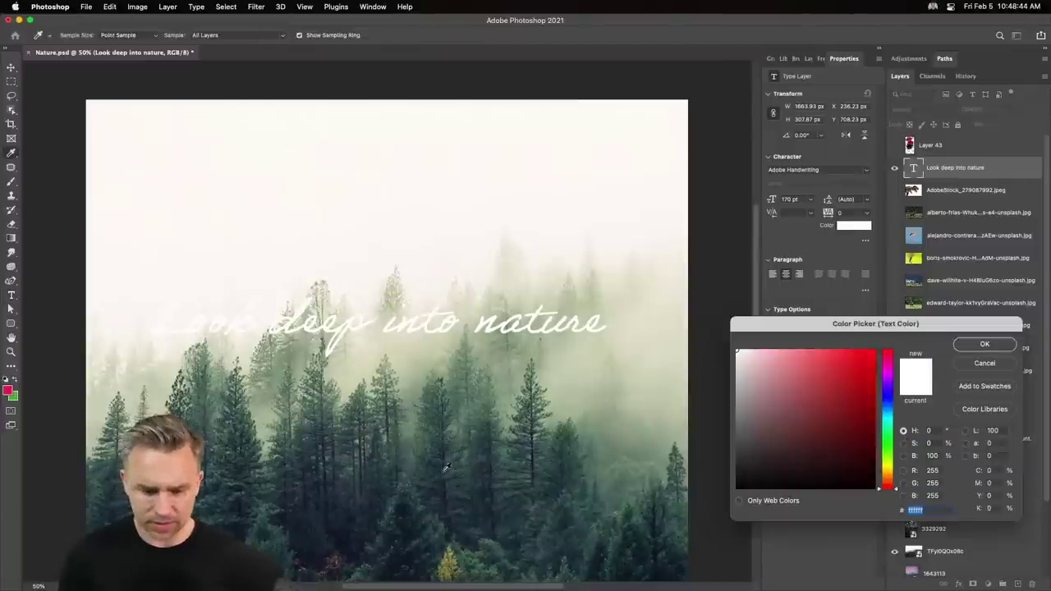
{"action": "left_click", "coordinate": [446, 463]}
{"action": "key", "text": "Return"}
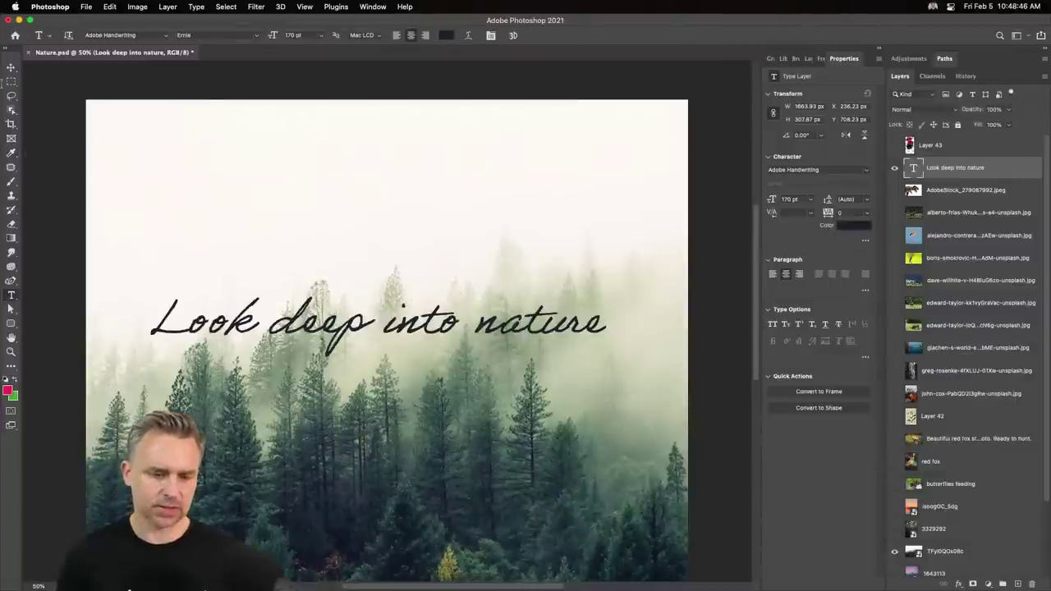
Start a new text layer just below the title.
{"action": "left_click", "coordinate": [11, 67]}
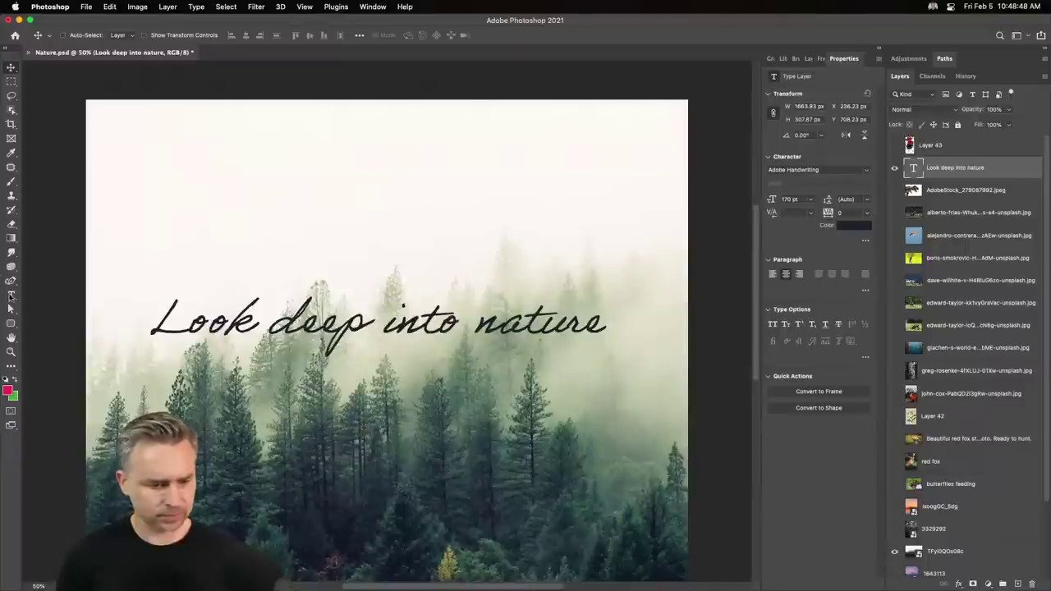
{"action": "left_click", "coordinate": [10, 296]}
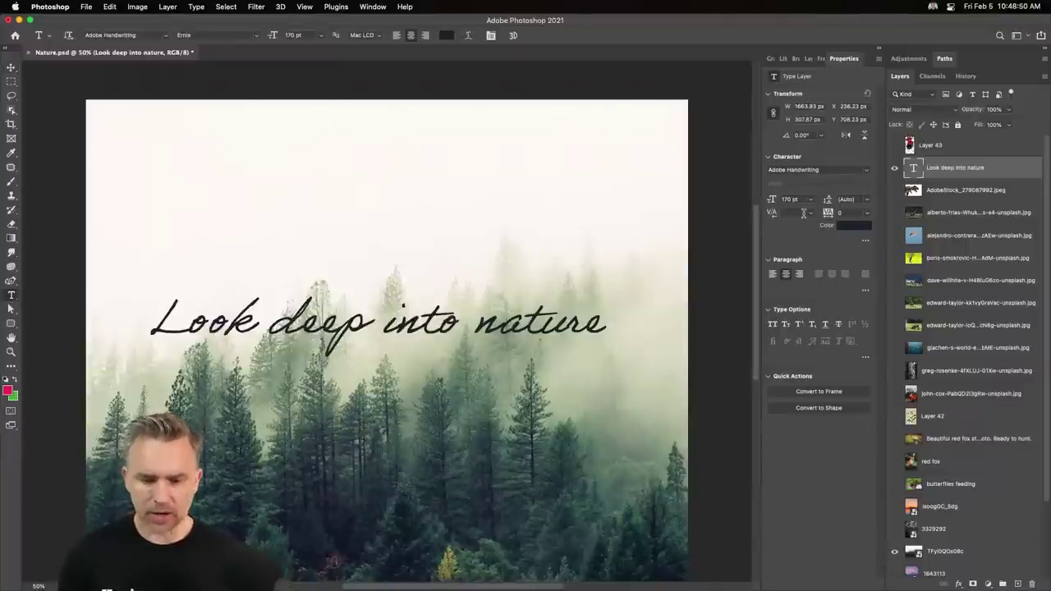
{"action": "left_click", "coordinate": [315, 433]}
Type 'and then you will understand everything better', commit it, and move it under the title.
{"action": "key", "text": "BackSpace"}
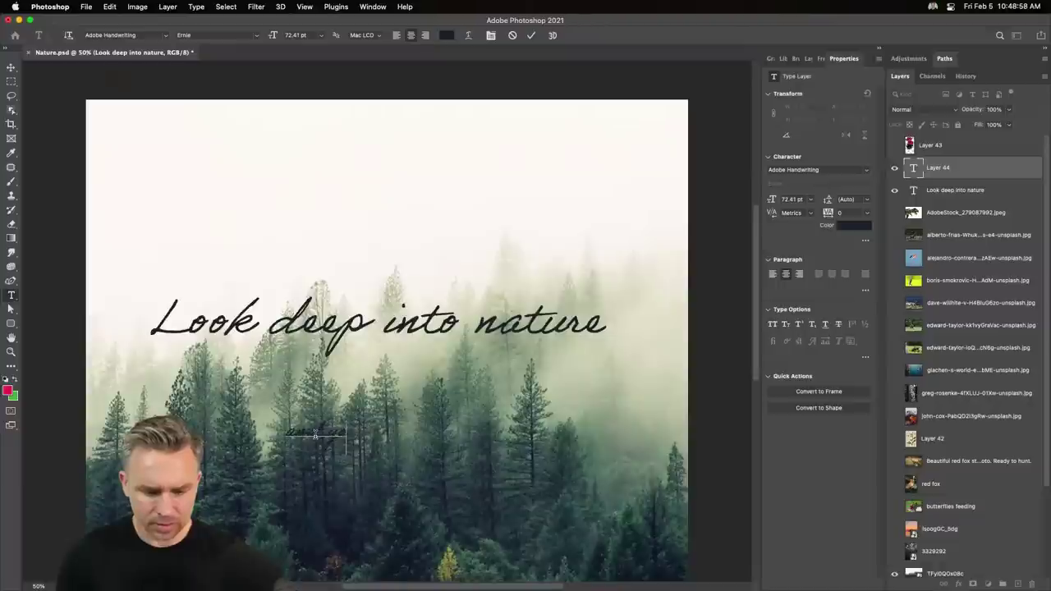
{"action": "type", "text": "and you will"}
{"action": "key", "text": "BackSpace"}
{"action": "key", "text": "BackSpace"}
{"action": "key", "text": "BackSpace"}
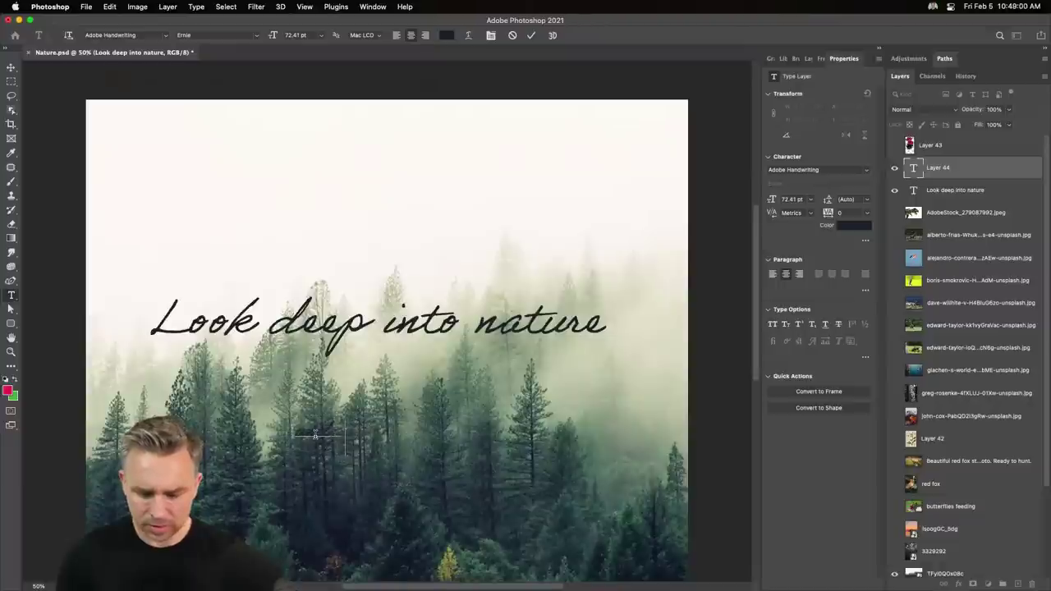
{"action": "type", "text": "then you will"}
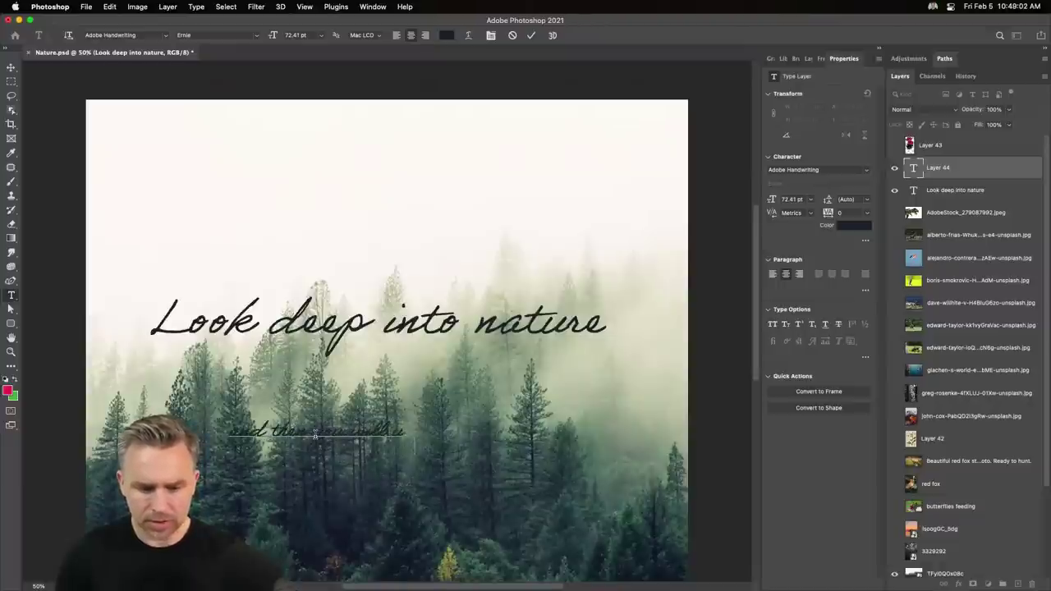
{"action": "type", "text": " understa"}
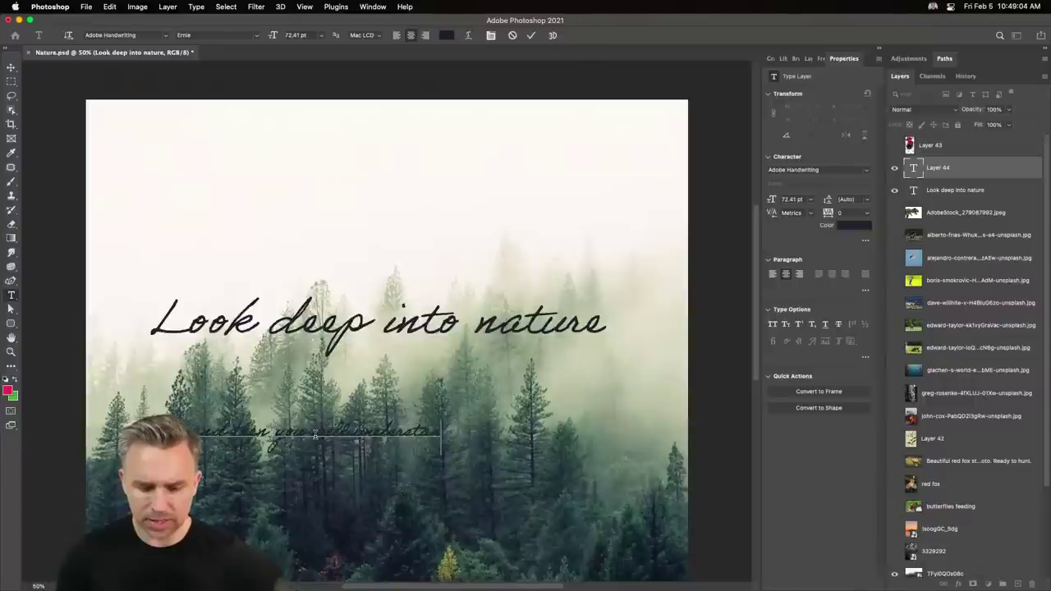
{"action": "type", "text": "nd everything "}
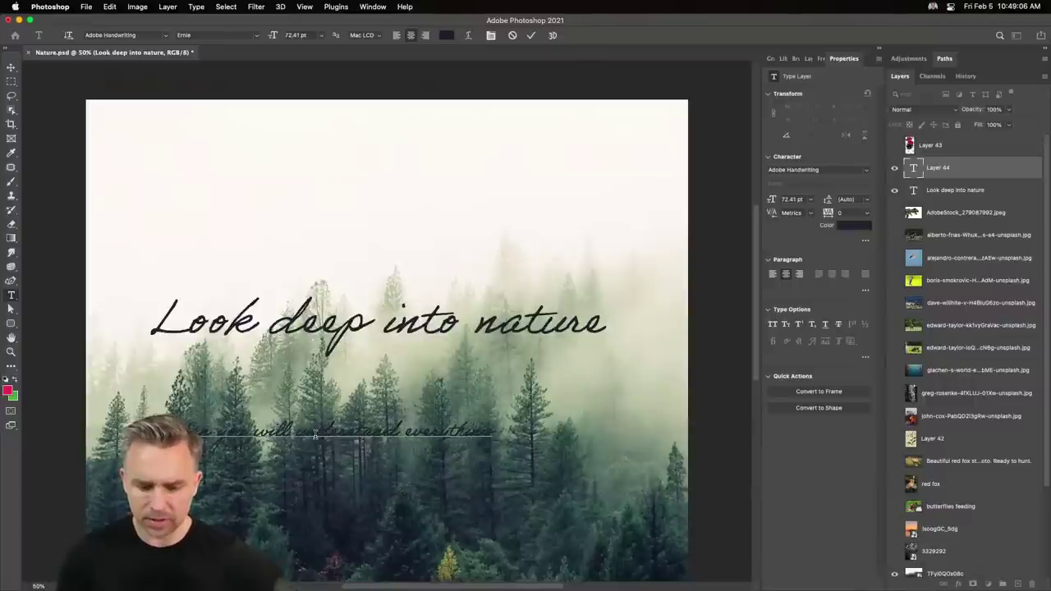
{"action": "type", "text": "better"}
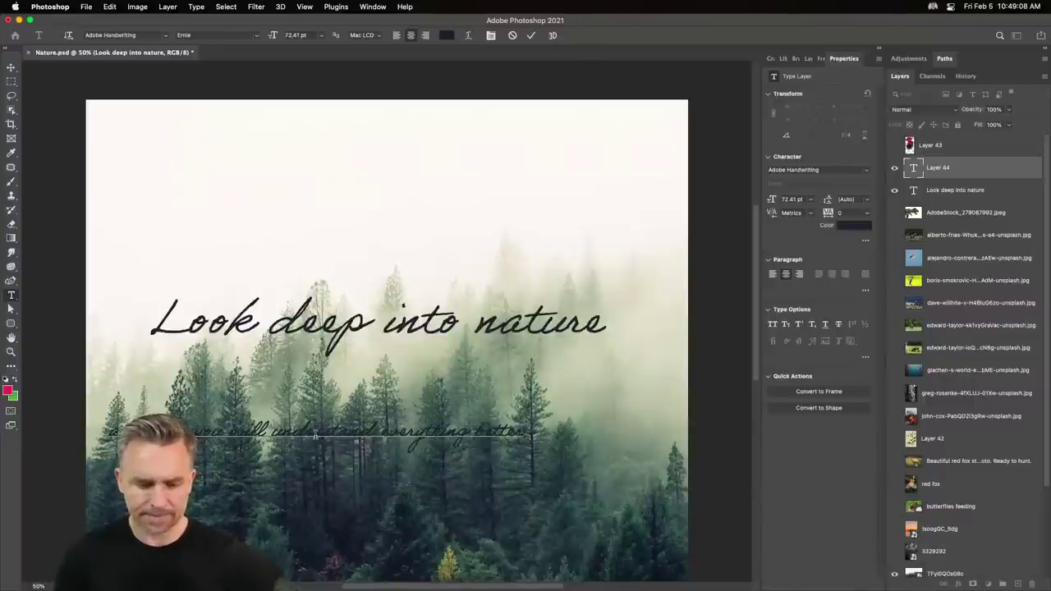
{"action": "left_click", "coordinate": [11, 66]}
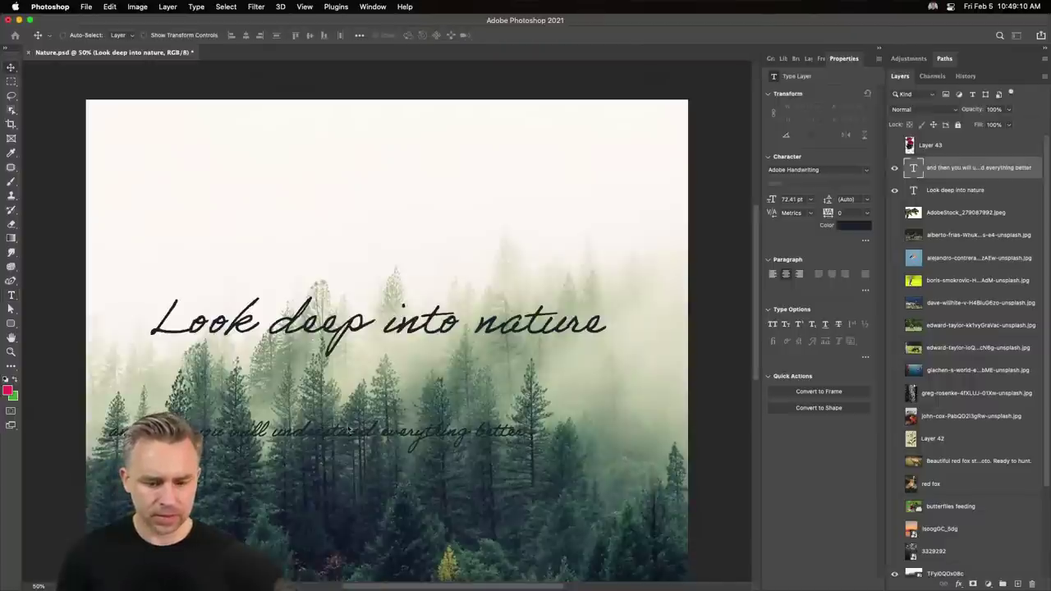
{"action": "mouse_move", "coordinate": [333, 422]}
{"action": "left_mouse_down"}
{"action": "mouse_move", "coordinate": [386, 377]}
{"action": "mouse_move", "coordinate": [207, 389]}
{"action": "left_mouse_up"}
Colour the subline with a near-white tone sampled from the misty sky.
{"action": "key", "text": "t"}
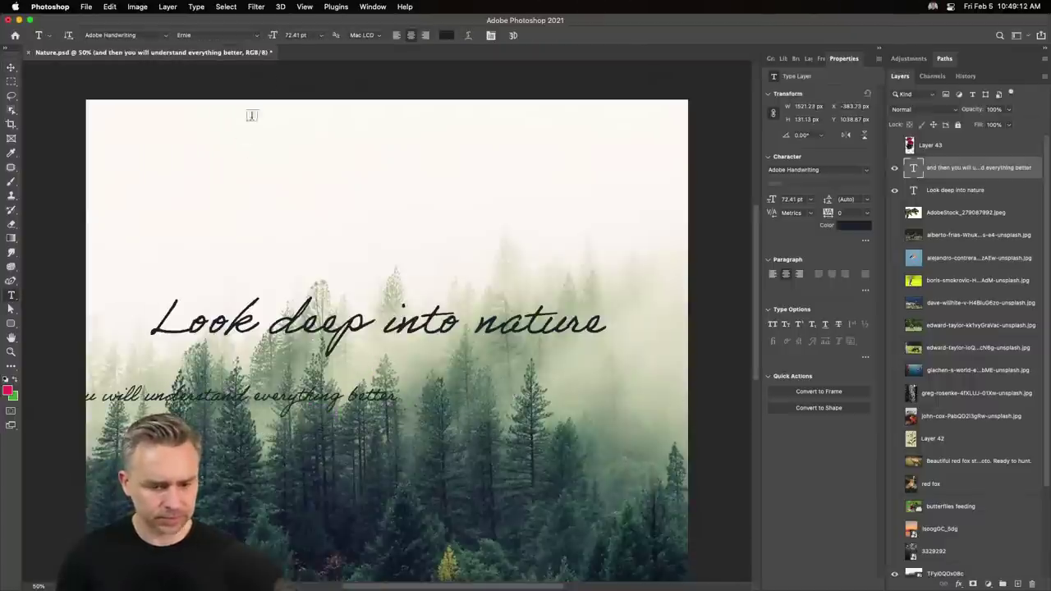
{"action": "left_click", "coordinate": [446, 37]}
{"action": "left_click", "coordinate": [303, 116]}
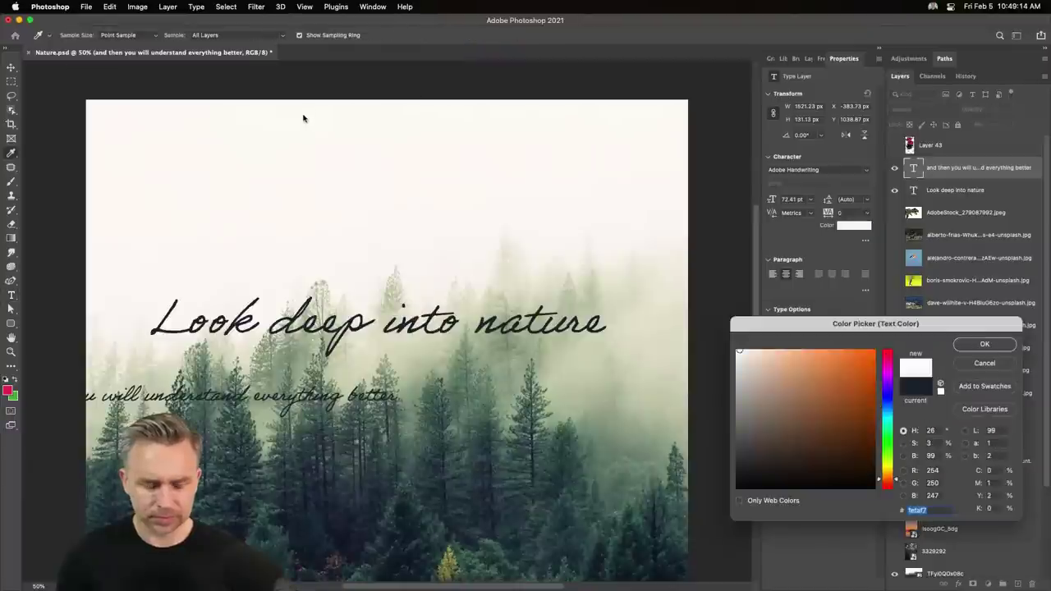
{"action": "left_click", "coordinate": [305, 156]}
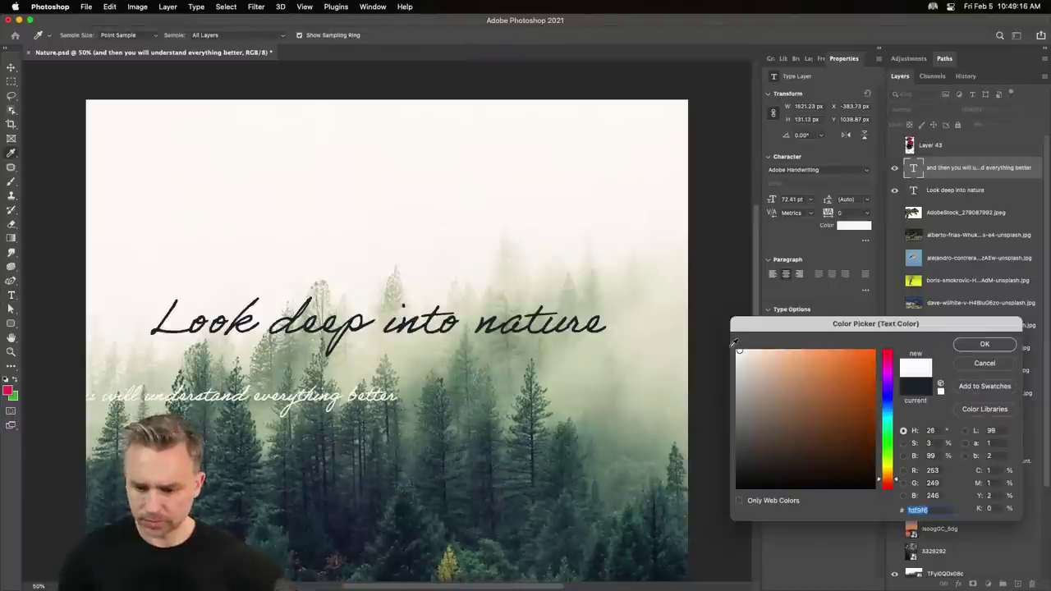
{"action": "key", "text": "Return"}
Move the subline fully onto the poster and enlarge it slightly to 82.2 pt.
{"action": "key", "text": "v"}
{"action": "mouse_move", "coordinate": [331, 408]}
{"action": "left_mouse_down"}
{"action": "mouse_move", "coordinate": [542, 400]}
{"action": "mouse_move", "coordinate": [493, 400]}
{"action": "left_mouse_up"}
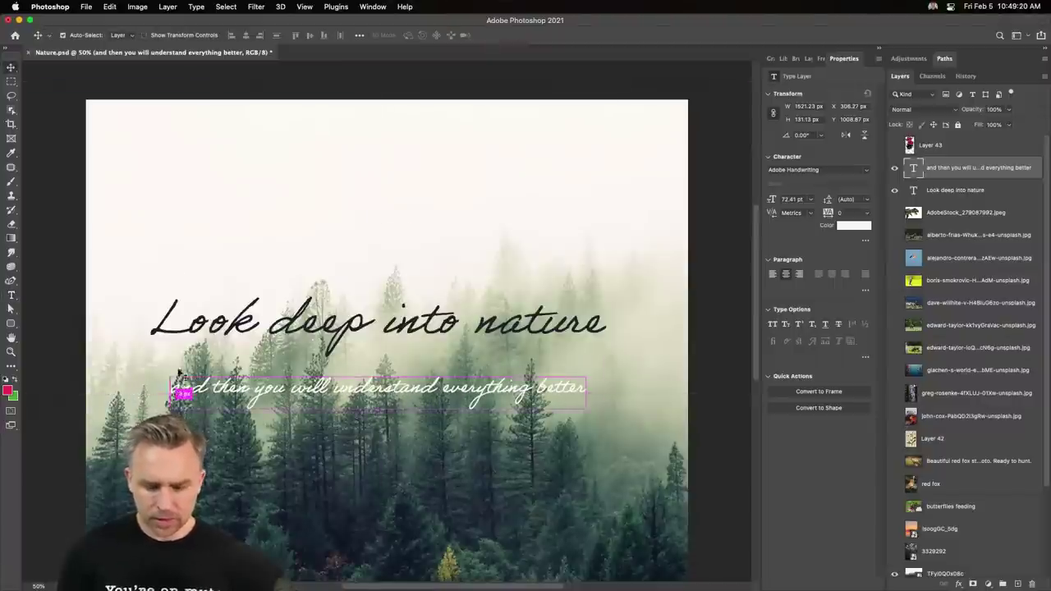
{"action": "key", "text": "ctrl+t"}
{"action": "left_click_drag", "start_coordinate": [170, 410], "coordinate": [113, 416]}
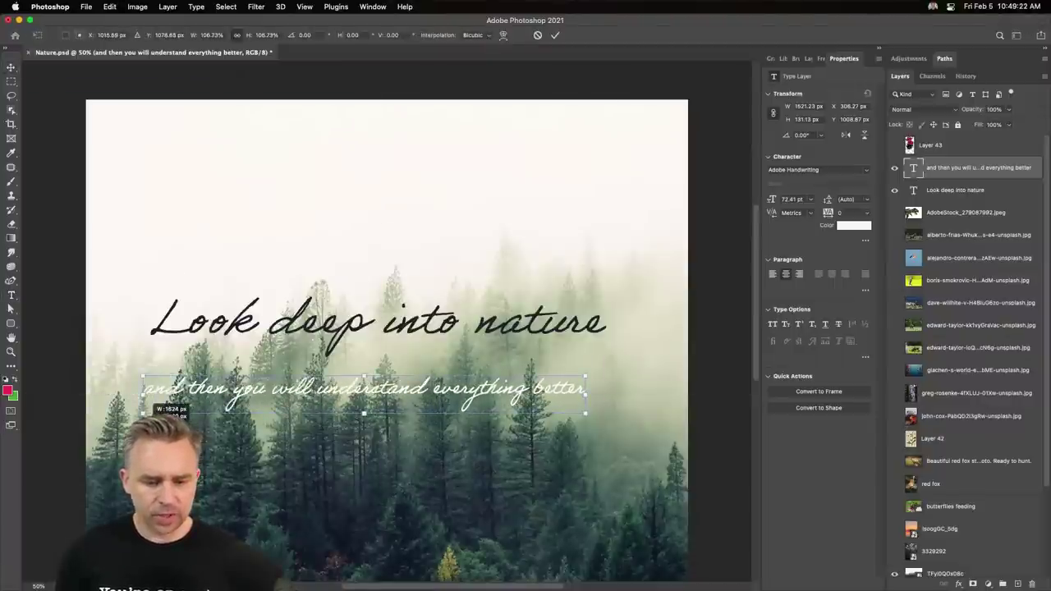
{"action": "key", "text": "Return"}
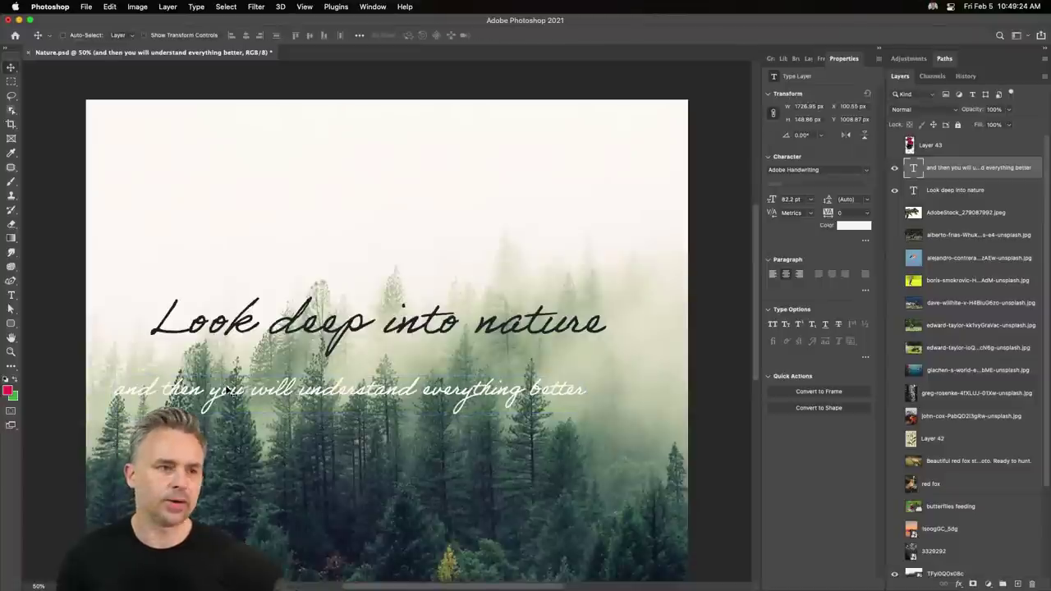
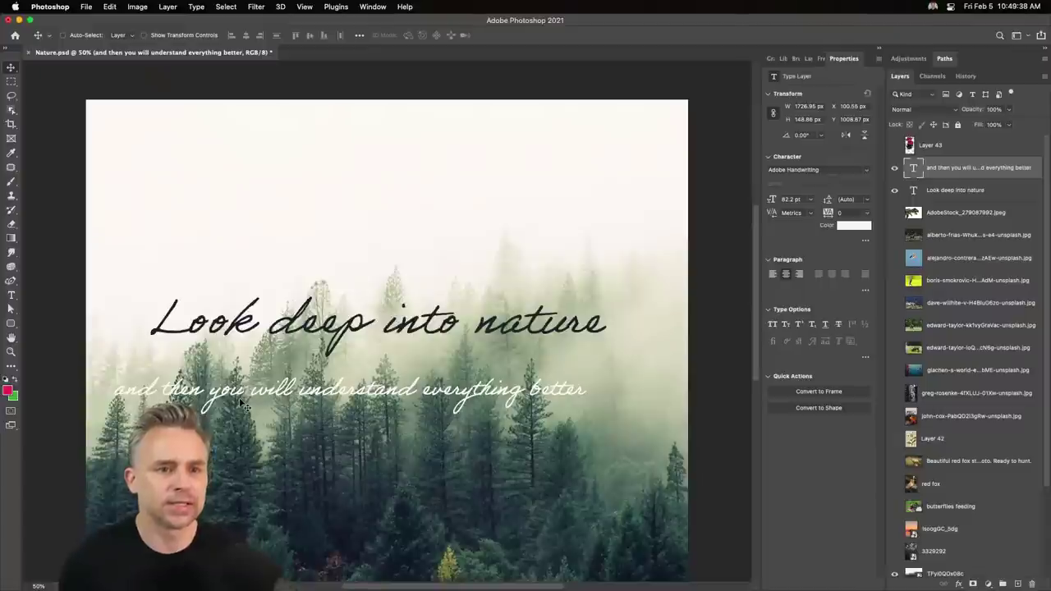
Select both text layers and try the Dimensions font on them.
{"action": "left_click", "coordinate": [10, 324]}
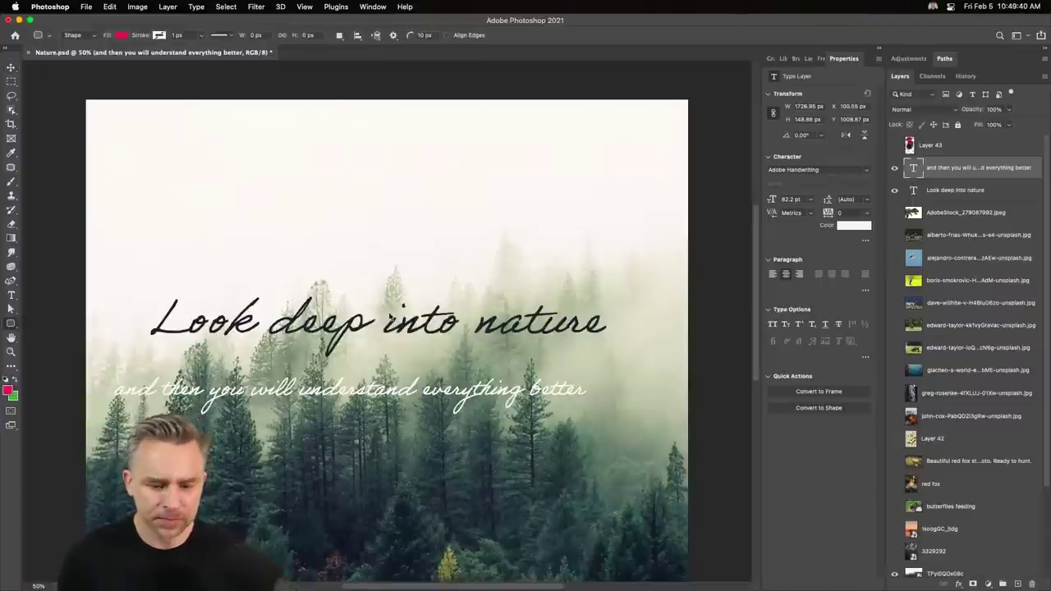
{"action": "left_click", "coordinate": [940, 192], "text": "shift"}
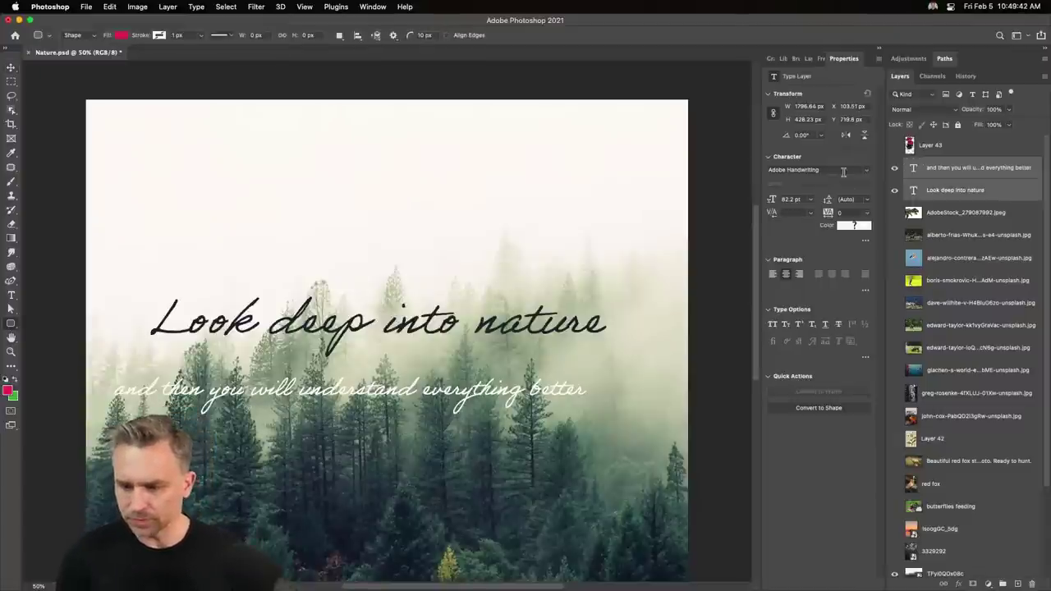
{"action": "left_click", "coordinate": [866, 173]}
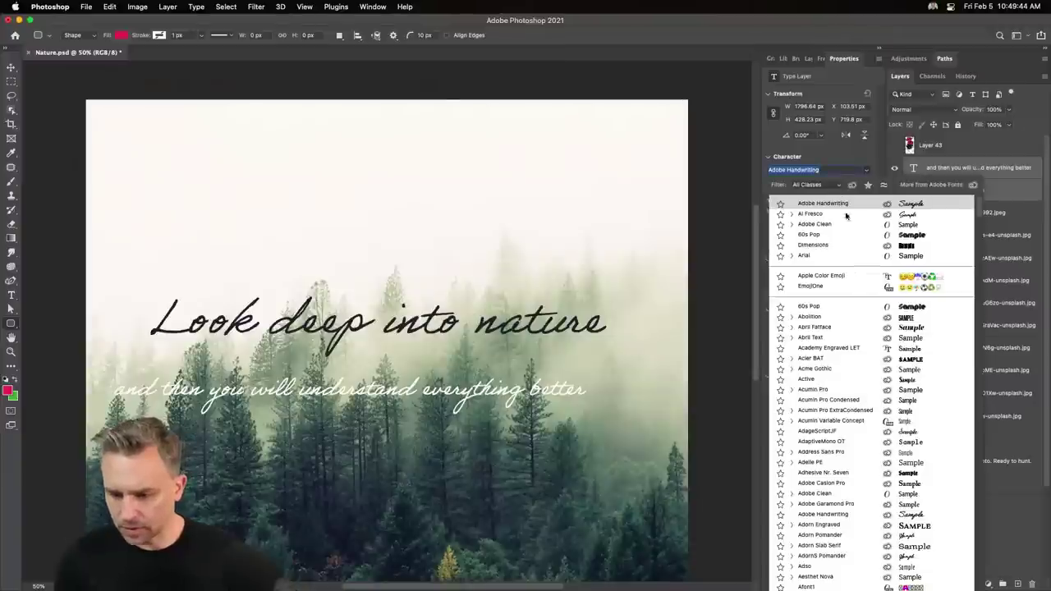
{"action": "key", "text": "Down"}
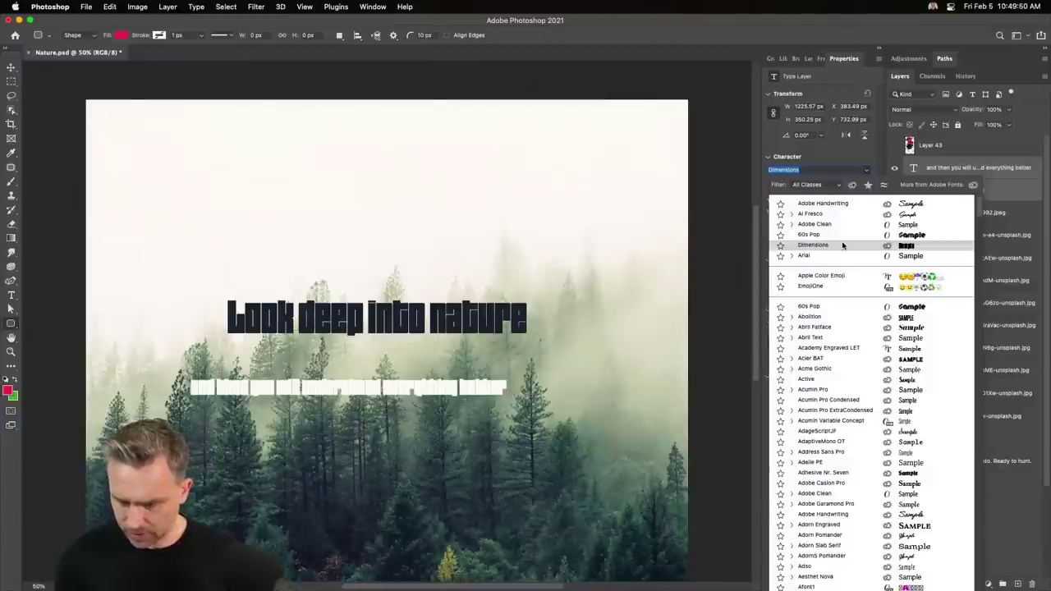
{"action": "left_click", "coordinate": [842, 245]}
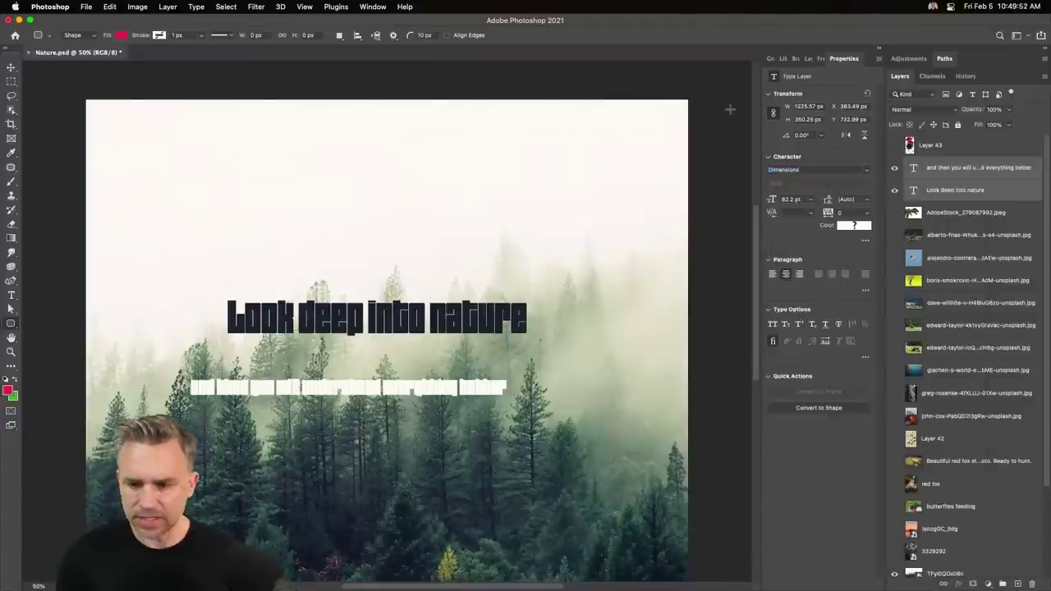
{"action": "left_click", "coordinate": [12, 83]}
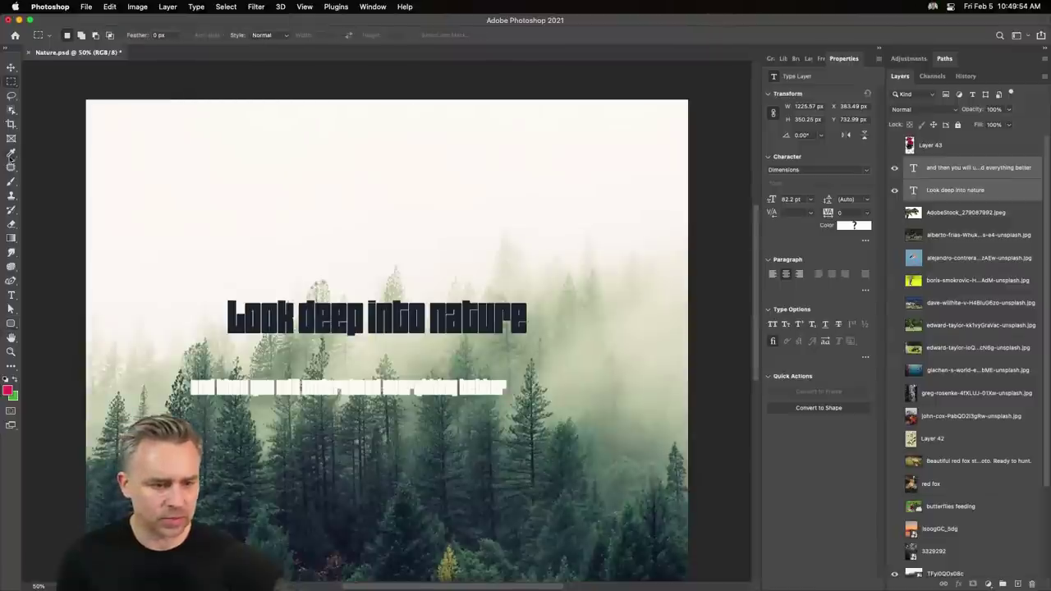
Shift both text lines up and to the right, then change their font to Abolition.
{"action": "left_click", "coordinate": [9, 297]}
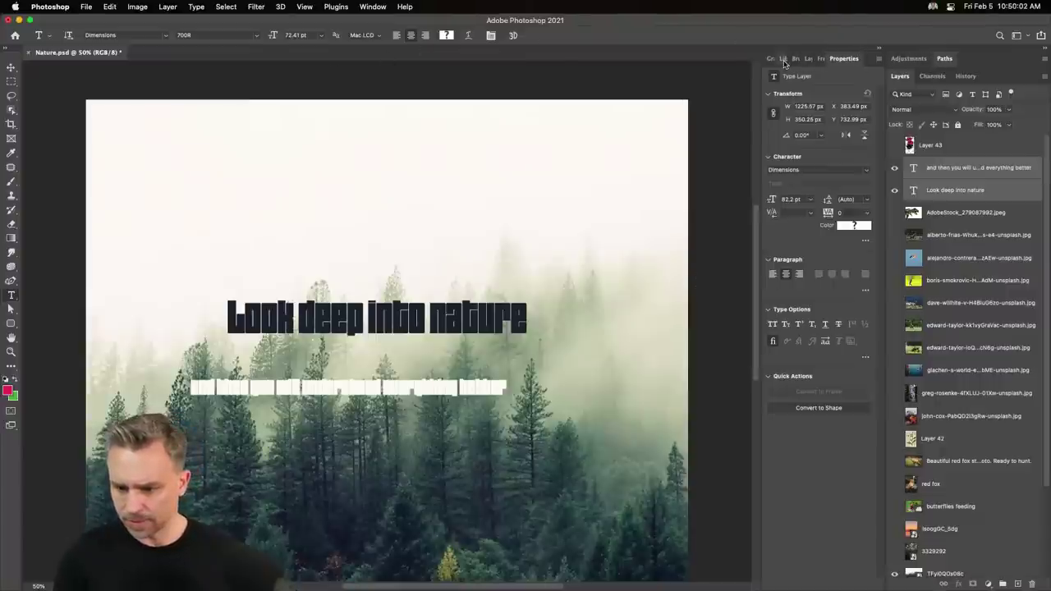
{"action": "left_click", "coordinate": [11, 67]}
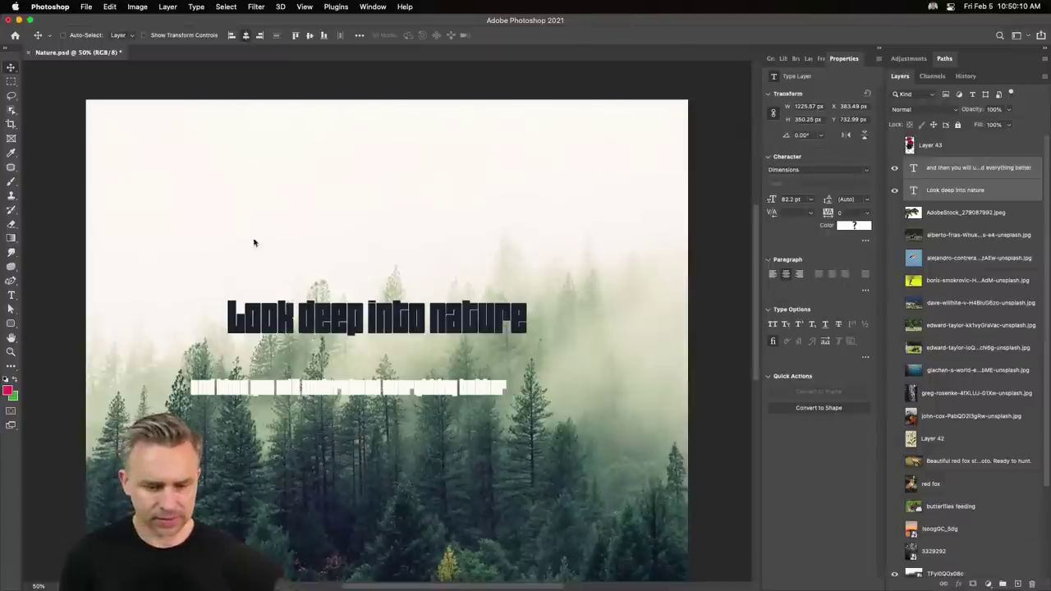
{"action": "left_click_drag", "start_coordinate": [312, 368], "coordinate": [352, 354]}
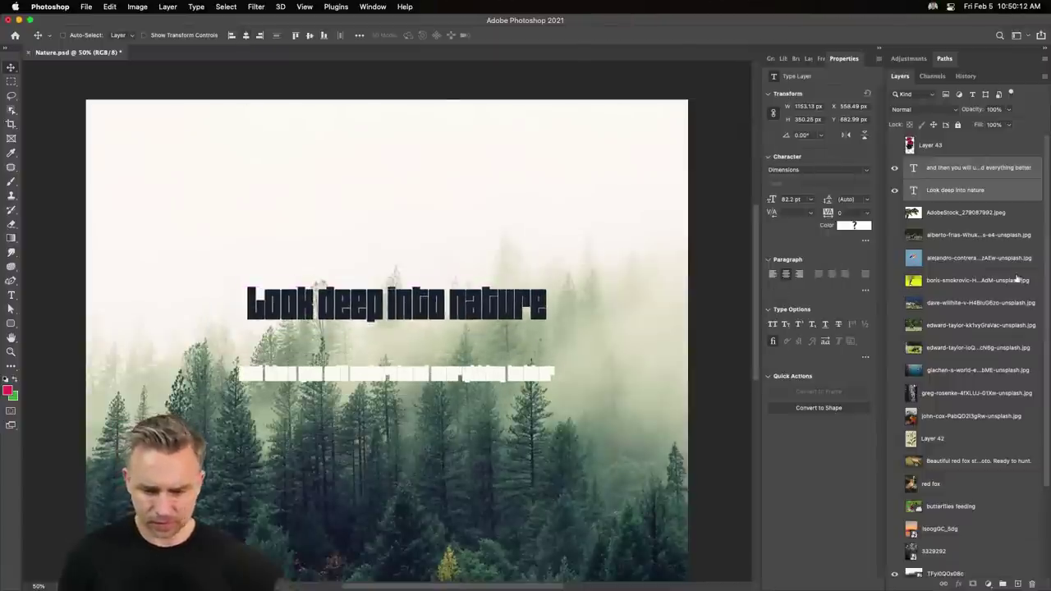
{"action": "left_click", "coordinate": [868, 171]}
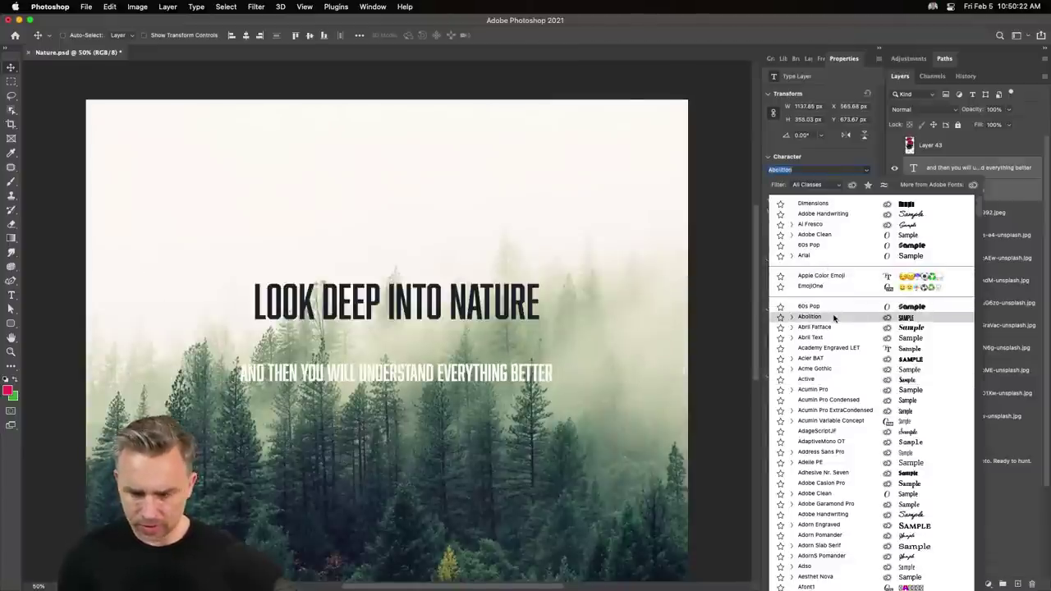
{"action": "left_click", "coordinate": [833, 317]}
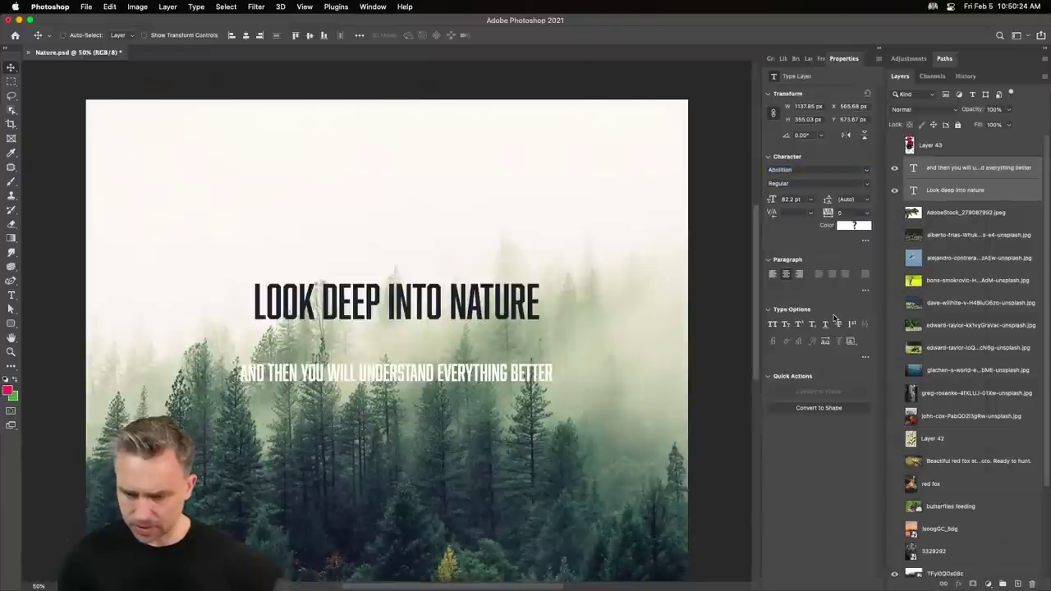
Enlarge the headline to about 146% and move it to the top of the poster.
{"action": "left_click", "coordinate": [960, 190]}
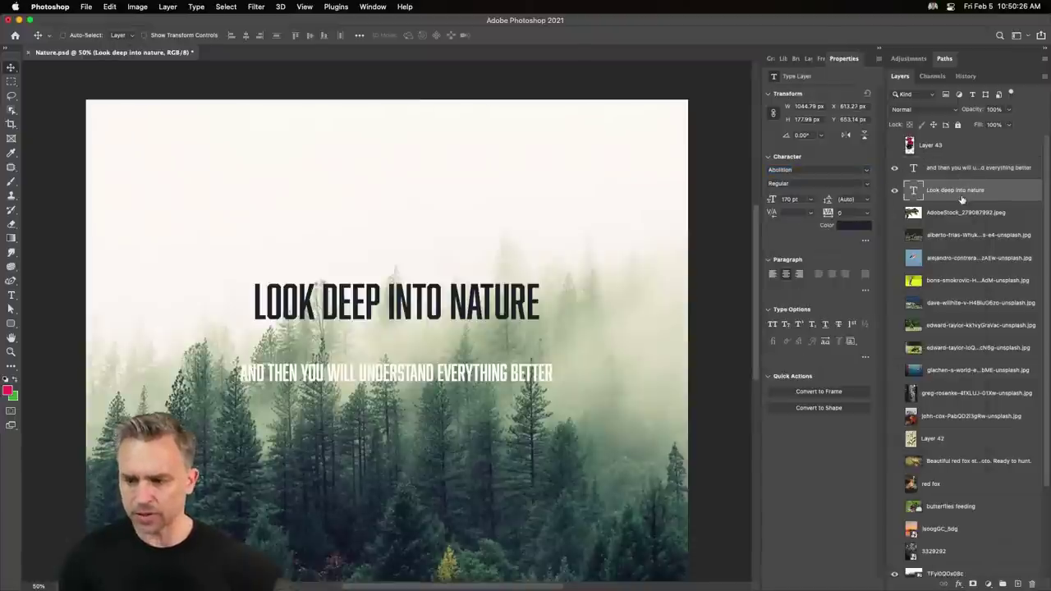
{"action": "key", "text": "ctrl+t"}
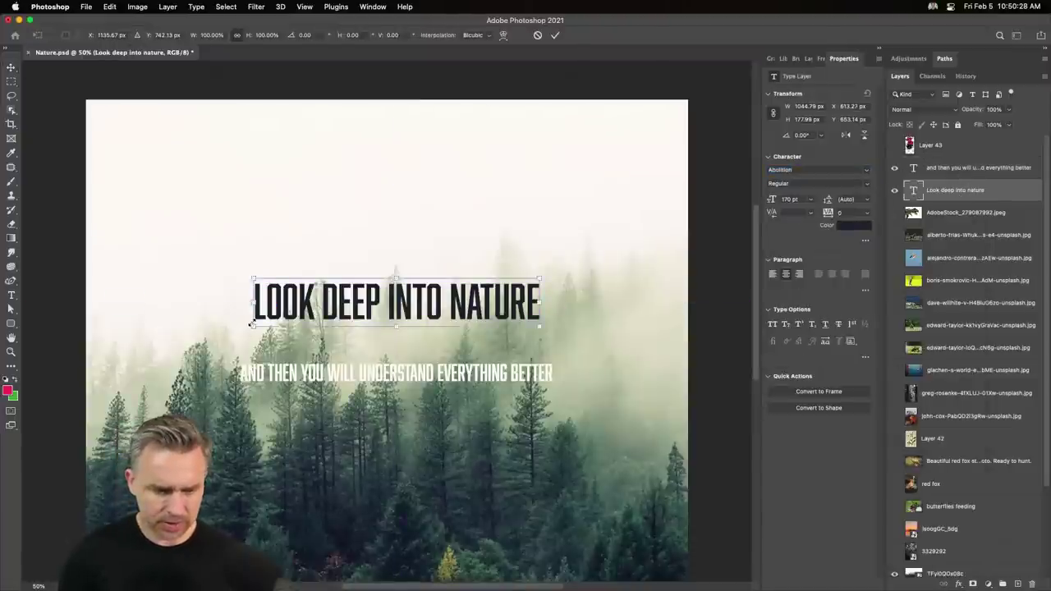
{"action": "left_click_drag", "start_coordinate": [250, 324], "coordinate": [131, 394]}
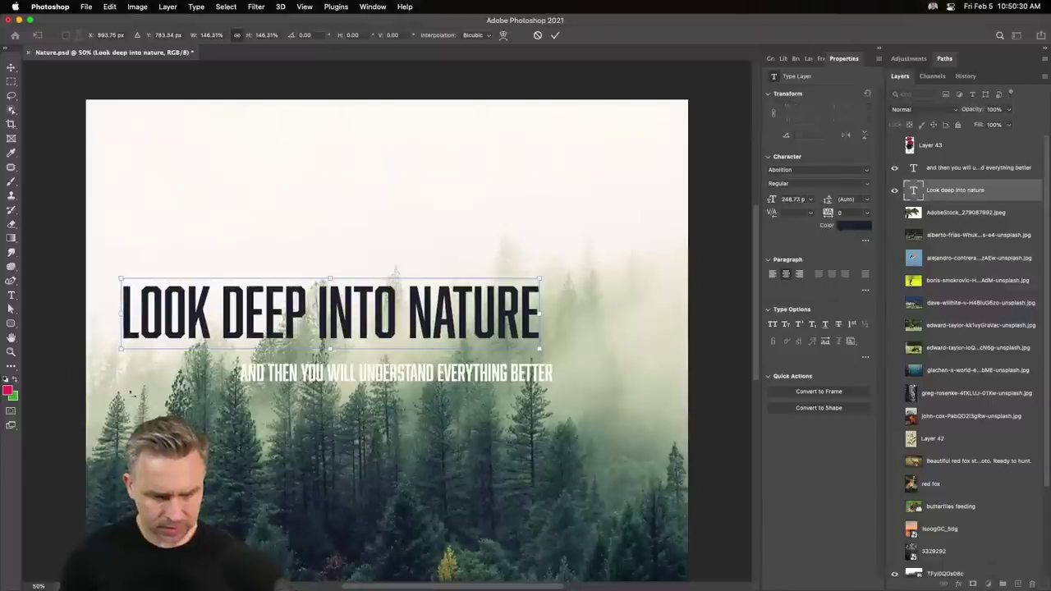
{"action": "left_click_drag", "start_coordinate": [238, 308], "coordinate": [347, 155]}
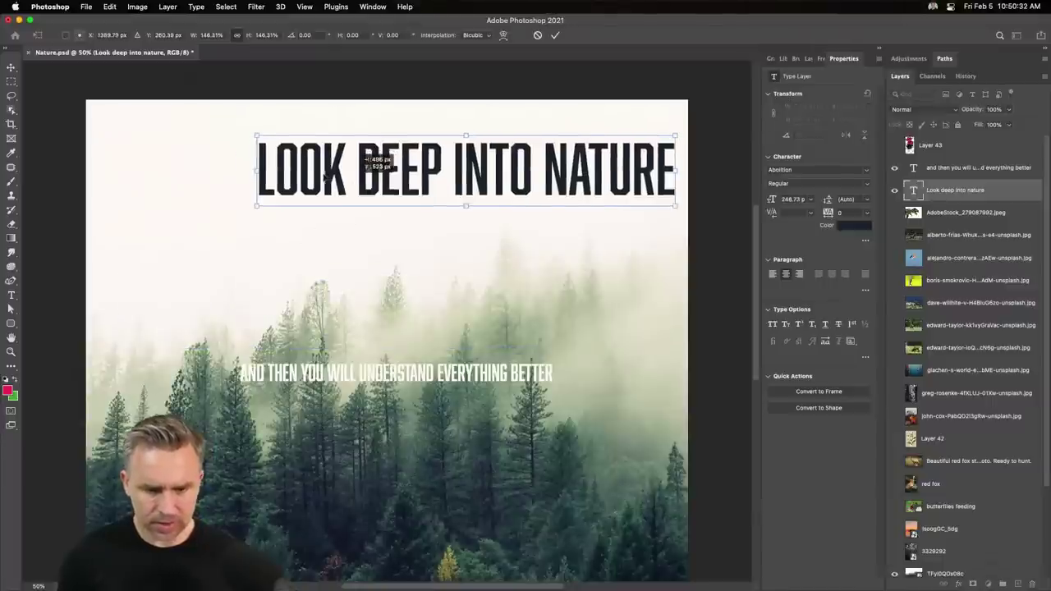
{"action": "left_click", "coordinate": [11, 294]}
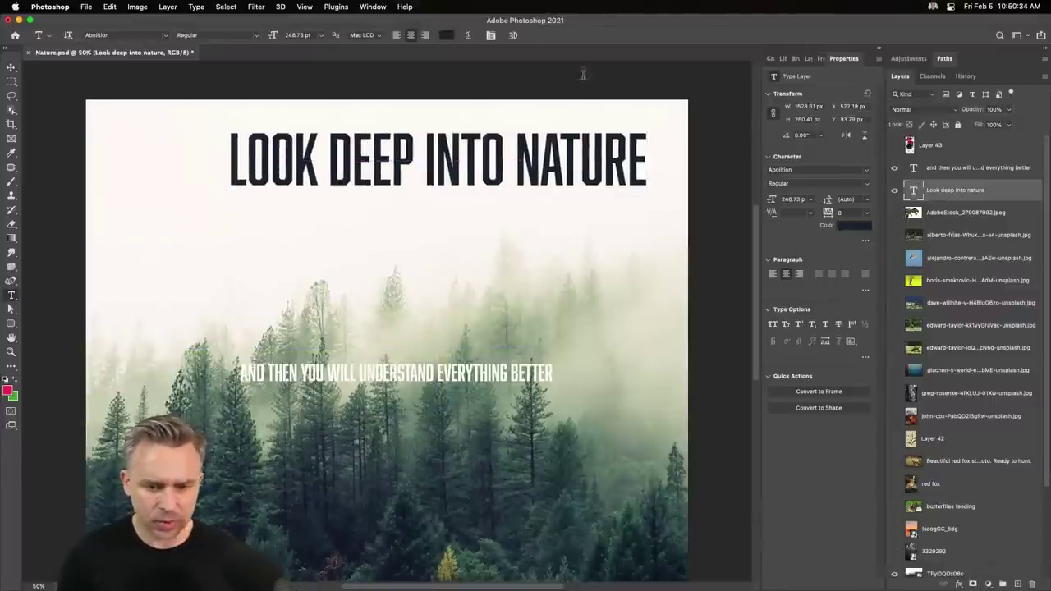
Delete 'INTO NATURE' from the headline, leaving only 'LOOK DEEP'.
{"action": "left_click_drag", "start_coordinate": [425, 155], "coordinate": [649, 156]}
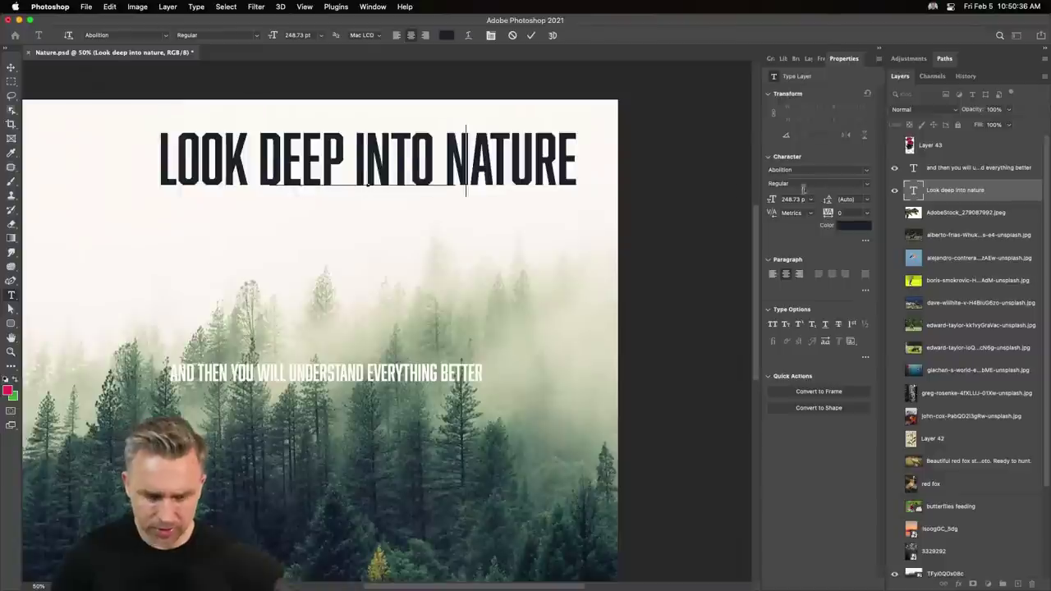
{"action": "key", "text": "BackSpace"}
{"action": "left_click", "coordinate": [11, 81]}
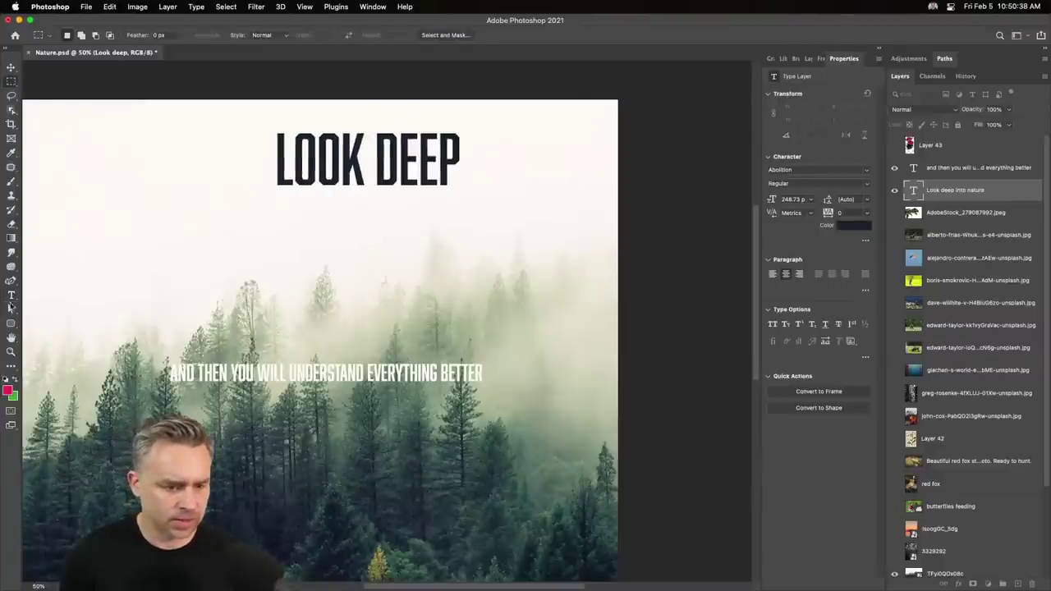
{"action": "left_click", "coordinate": [11, 96]}
Add a new text layer 'into nature' and place it just under LOOK DEEP.
{"action": "left_click", "coordinate": [11, 295]}
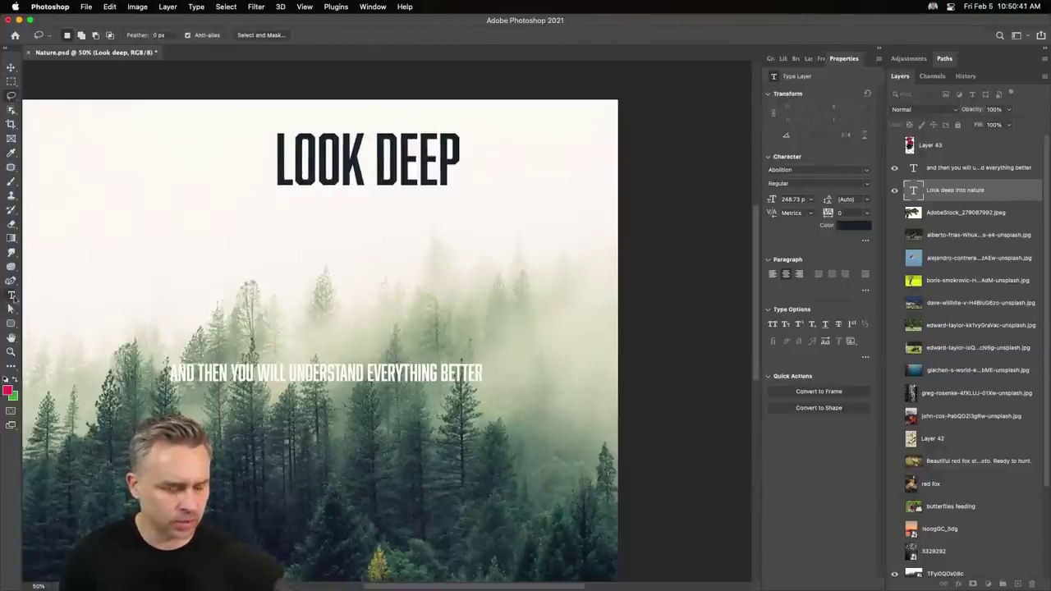
{"action": "left_click", "coordinate": [256, 272]}
{"action": "type", "text": "into nature"}
{"action": "left_click", "coordinate": [10, 67]}
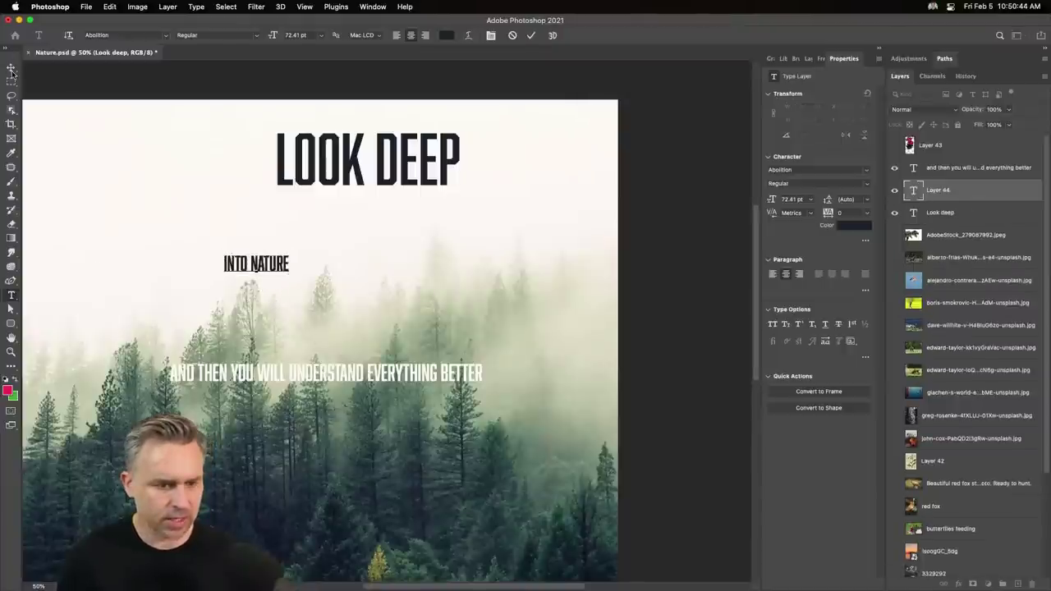
{"action": "mouse_move", "coordinate": [283, 274]}
{"action": "left_mouse_down"}
{"action": "mouse_move", "coordinate": [345, 215]}
{"action": "mouse_move", "coordinate": [334, 212]}
{"action": "left_mouse_up"}
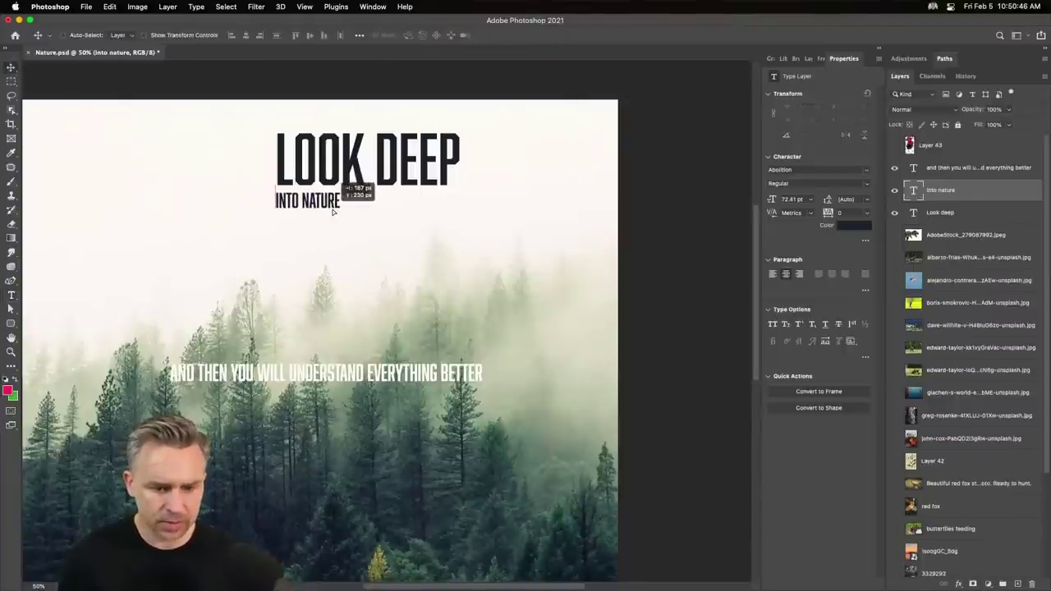
Scale INTO NATURE up to about 204.5 pt so it matches LOOK DEEP's width.
{"action": "key", "text": "ctrl+t"}
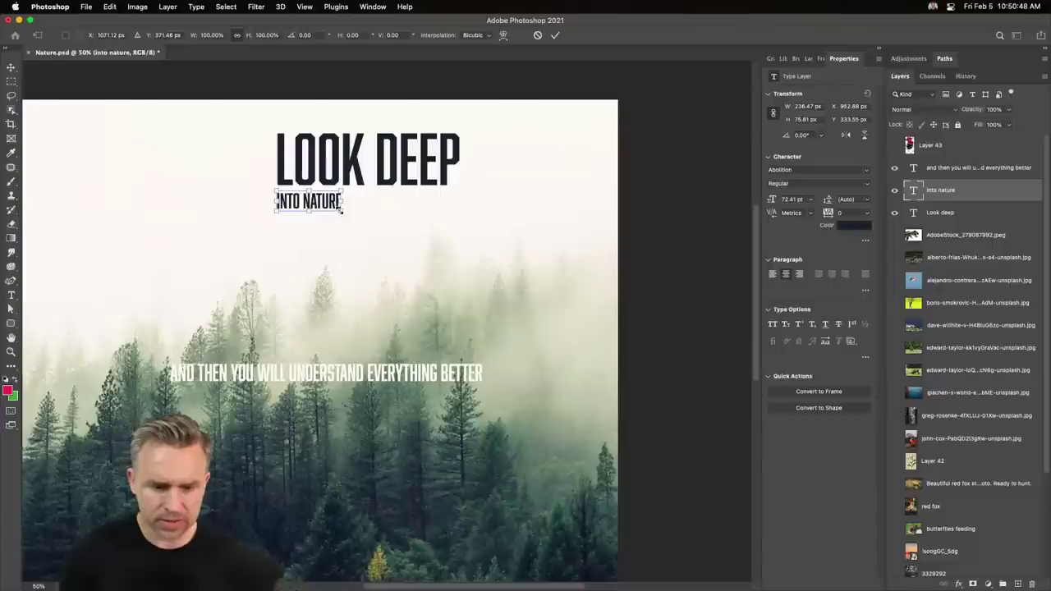
{"action": "left_click_drag", "start_coordinate": [341, 210], "coordinate": [441, 301]}
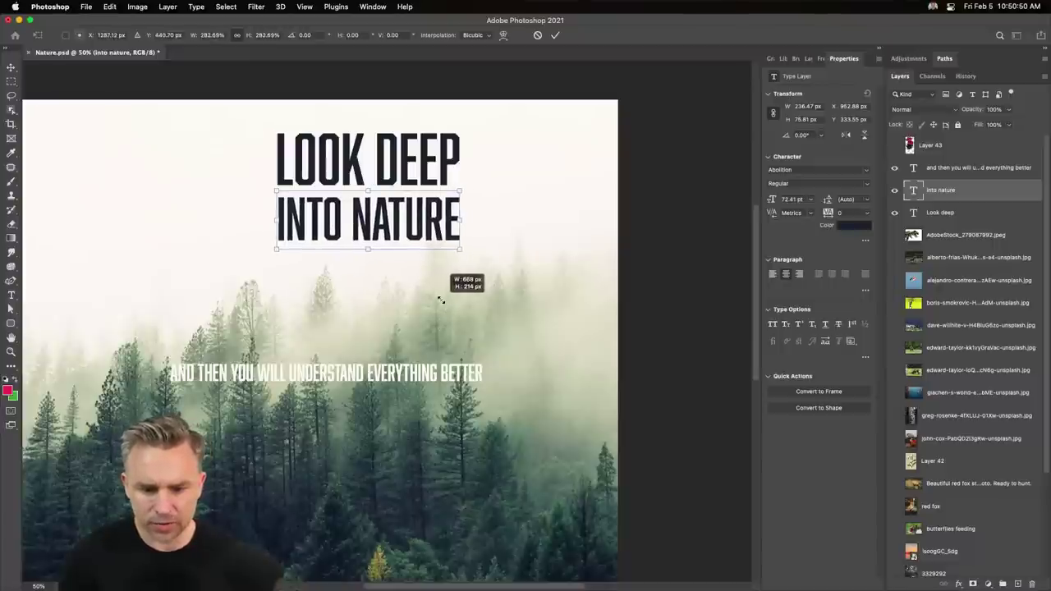
{"action": "left_click_drag", "start_coordinate": [441, 300], "coordinate": [442, 298]}
{"action": "key", "text": "Return"}
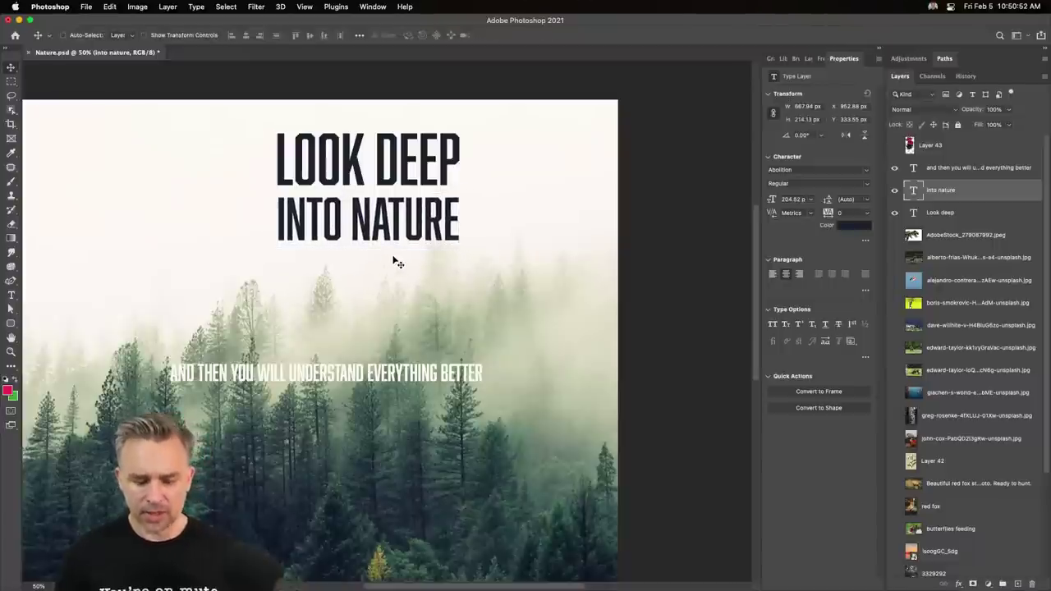
{"action": "key", "text": "ctrl+plus"}
Nudge INTO NATURE into alignment directly under LOOK DEEP using smart guides.
{"action": "left_click", "coordinate": [300, 6]}
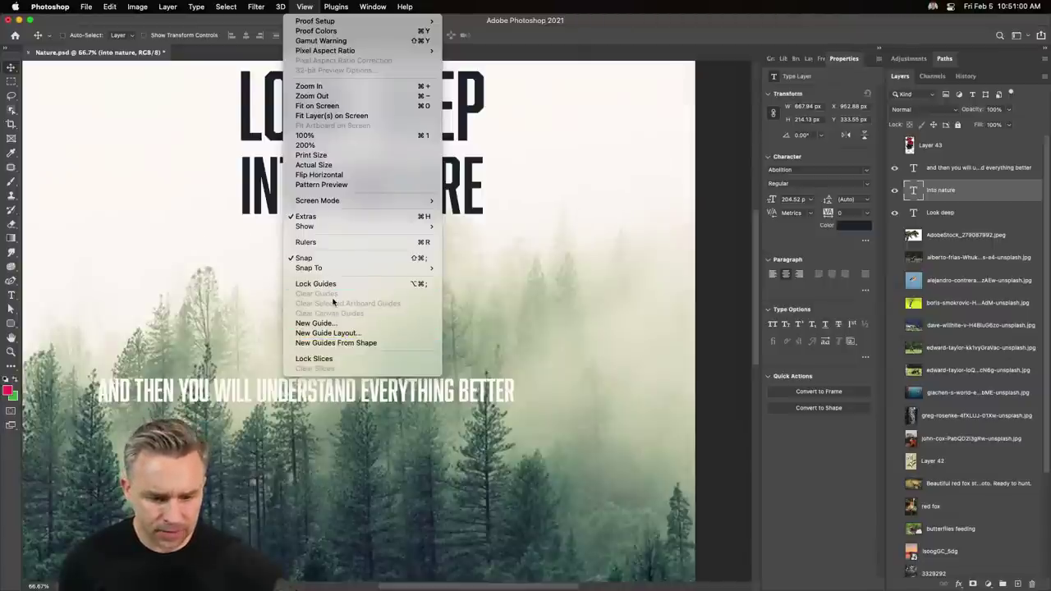
{"action": "left_click", "coordinate": [236, 268]}
{"action": "left_click_drag", "start_coordinate": [300, 184], "coordinate": [297, 178]}
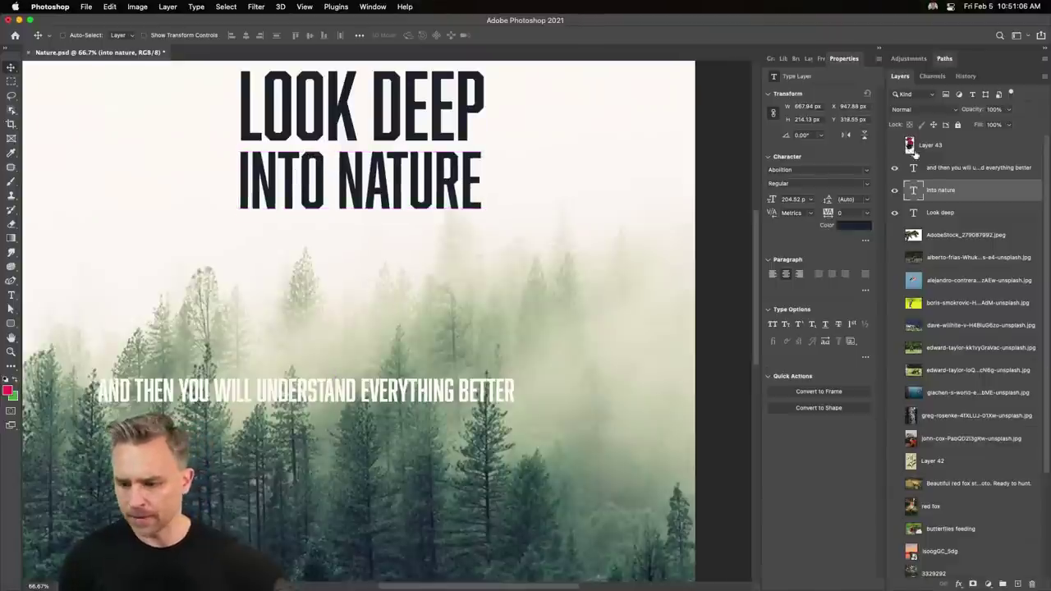
Select all three text layers, zoom in to 200%, and bring up the font list.
{"action": "left_click", "coordinate": [941, 211]}
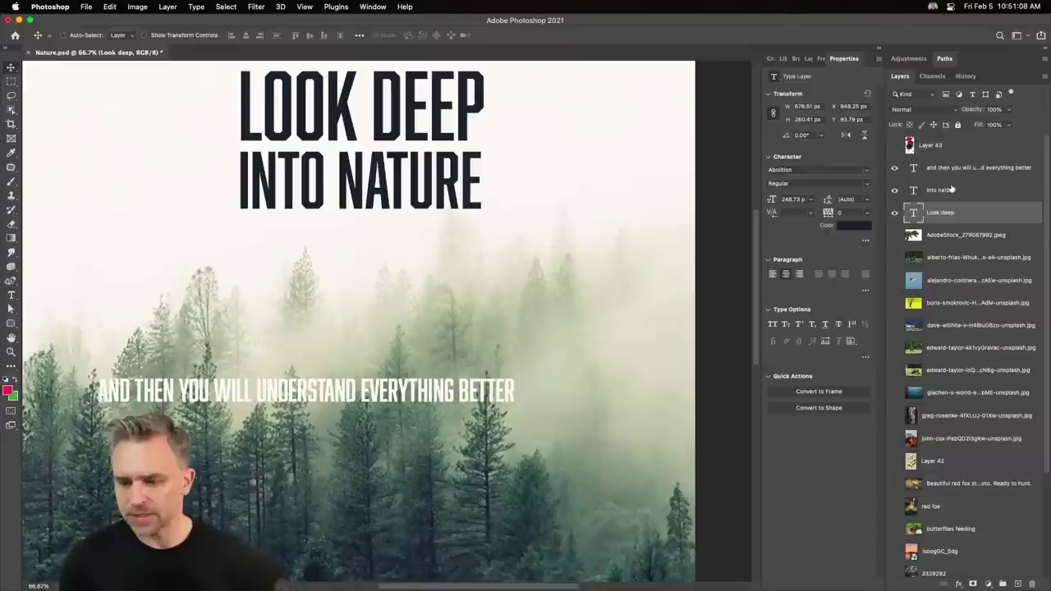
{"action": "left_click", "coordinate": [963, 170], "text": "shift"}
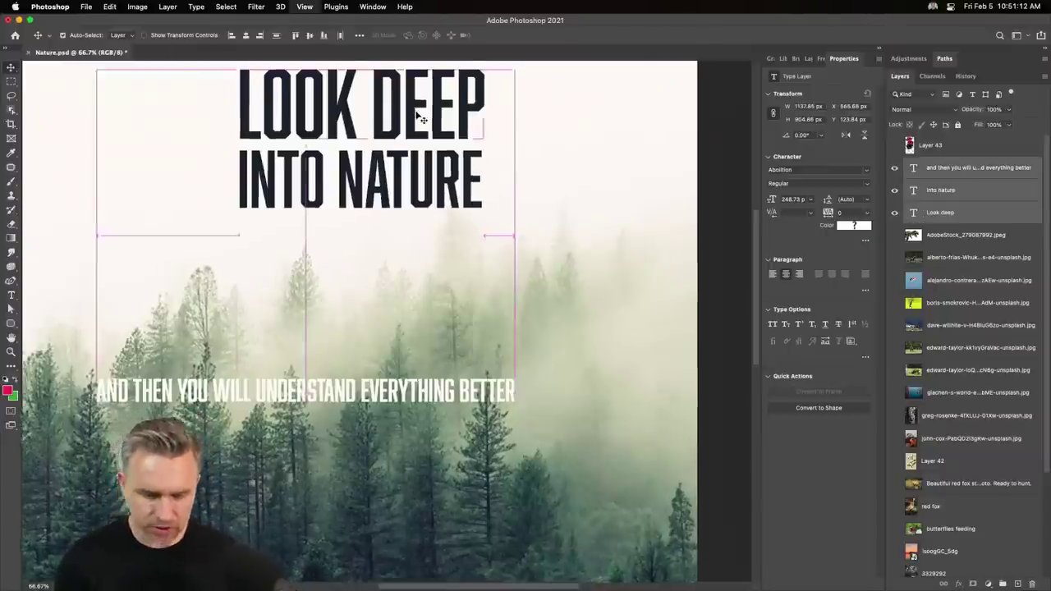
{"action": "key", "text": "ctrl+plus"}
{"action": "key", "text": "ctrl+plus"}
{"action": "scroll", "coordinate": [386, 320], "scroll_direction": "left", "scroll_amount": 5}
{"action": "scroll", "coordinate": [386, 320], "scroll_direction": "up", "scroll_amount": 2}
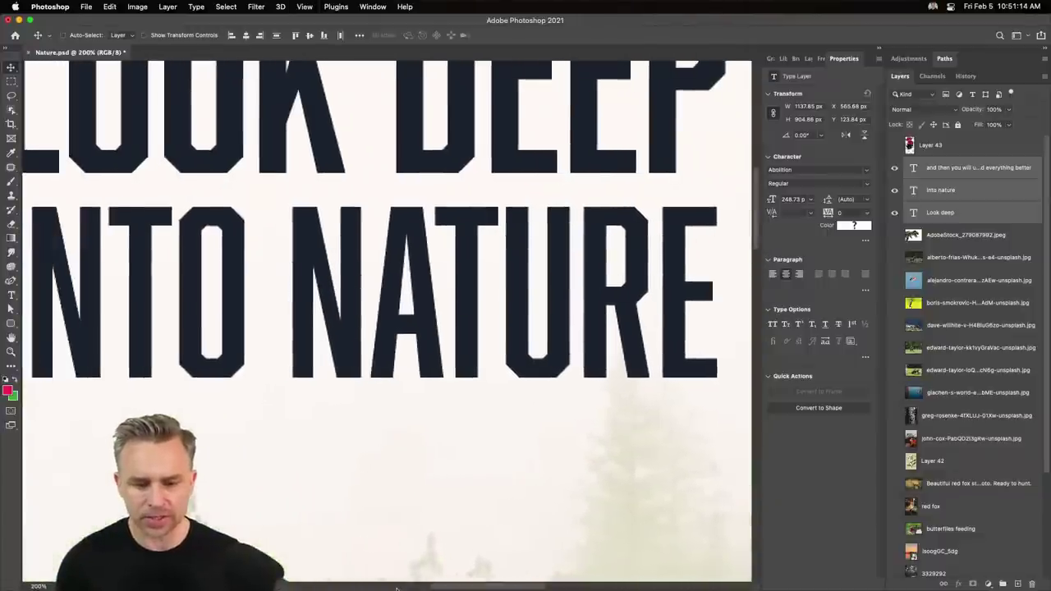
{"action": "left_click", "coordinate": [868, 171]}
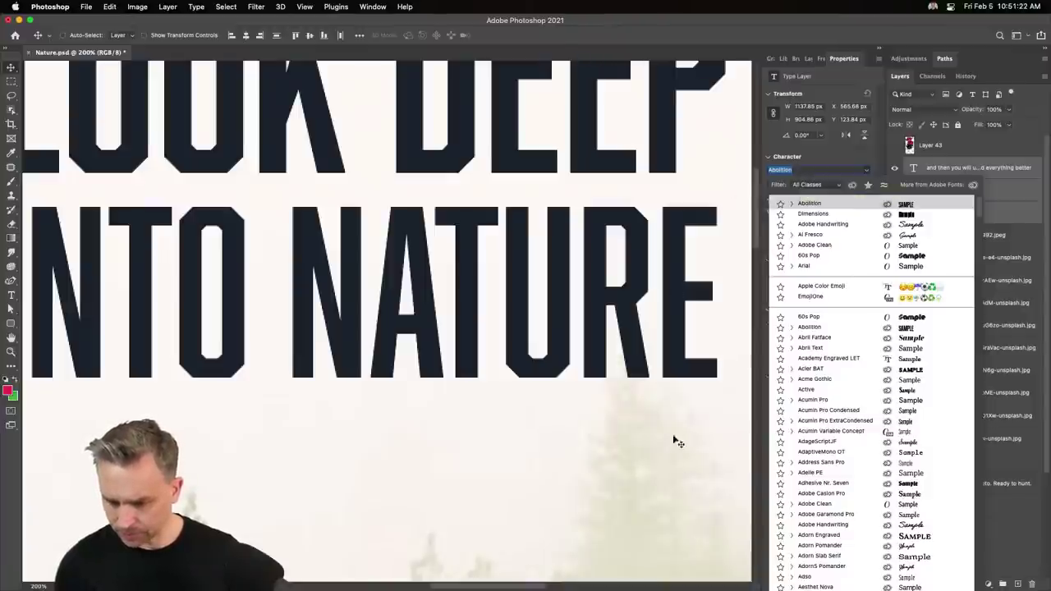
Try Adobe Handwriting and Adhesive Nr. Seven, then filter to Sans Serif and apply Anton.
{"action": "type", "text": "Adobe Handwr"}
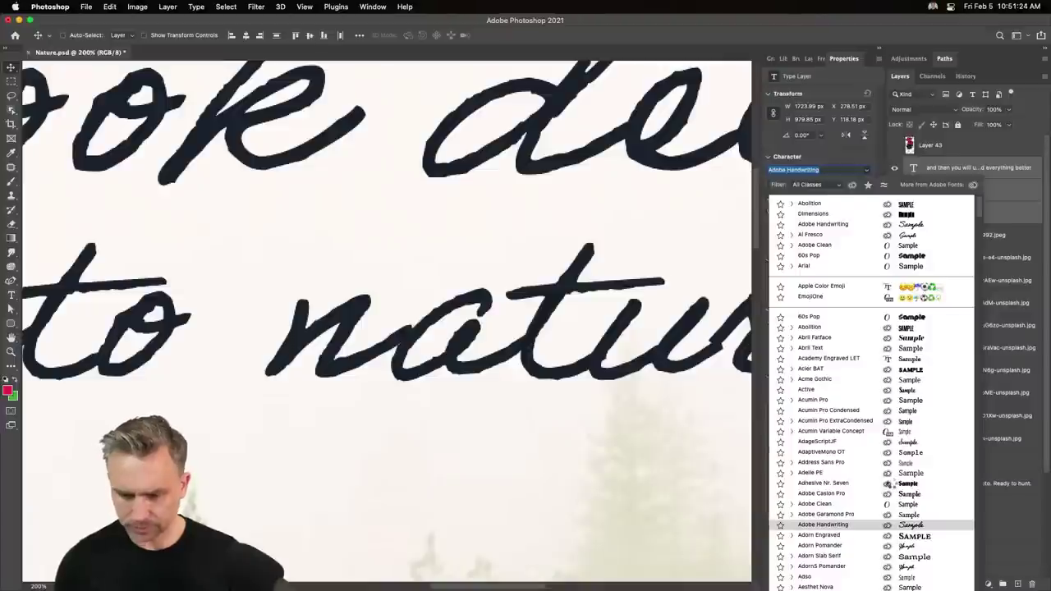
{"action": "left_click", "coordinate": [892, 486]}
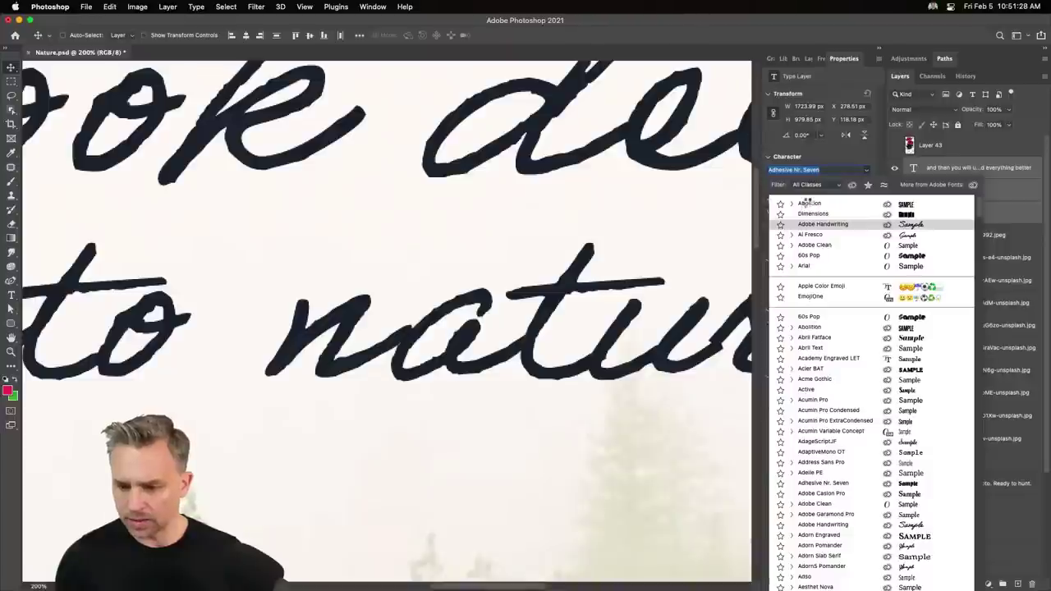
{"action": "left_click", "coordinate": [840, 188]}
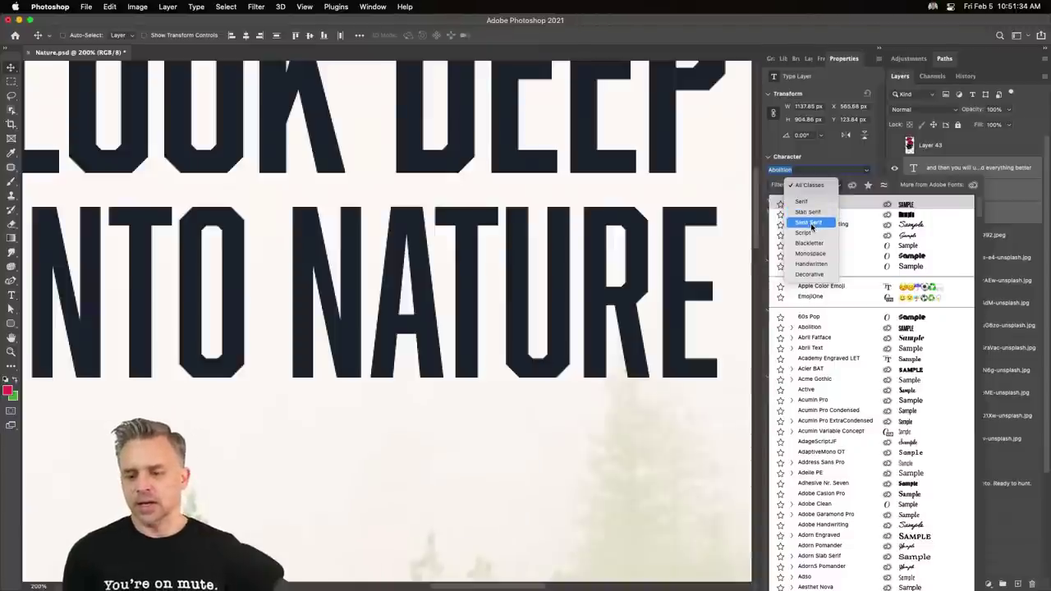
{"action": "left_click", "coordinate": [808, 222]}
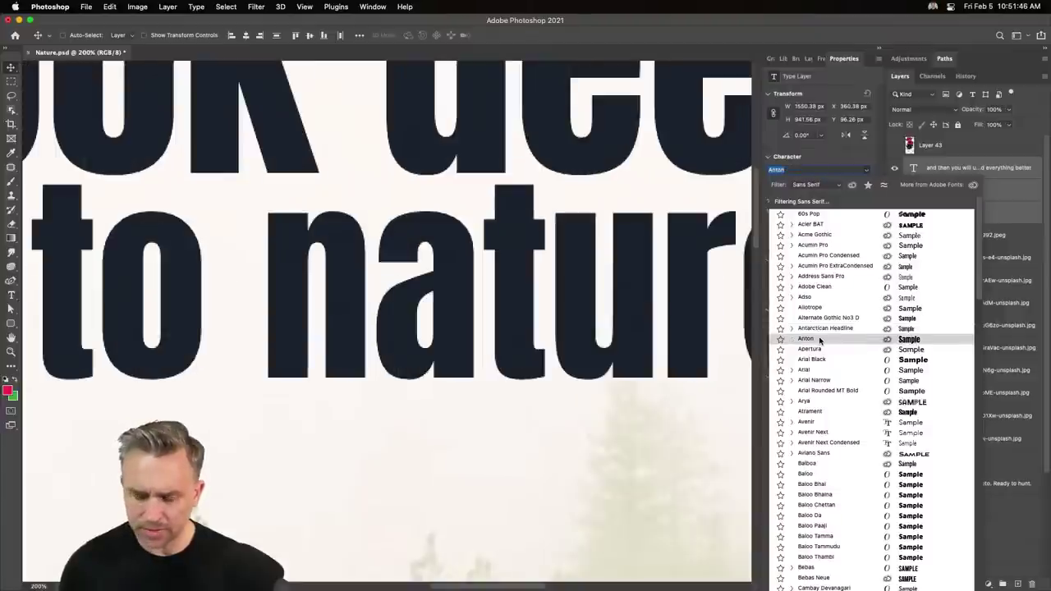
{"action": "left_click", "coordinate": [818, 340]}
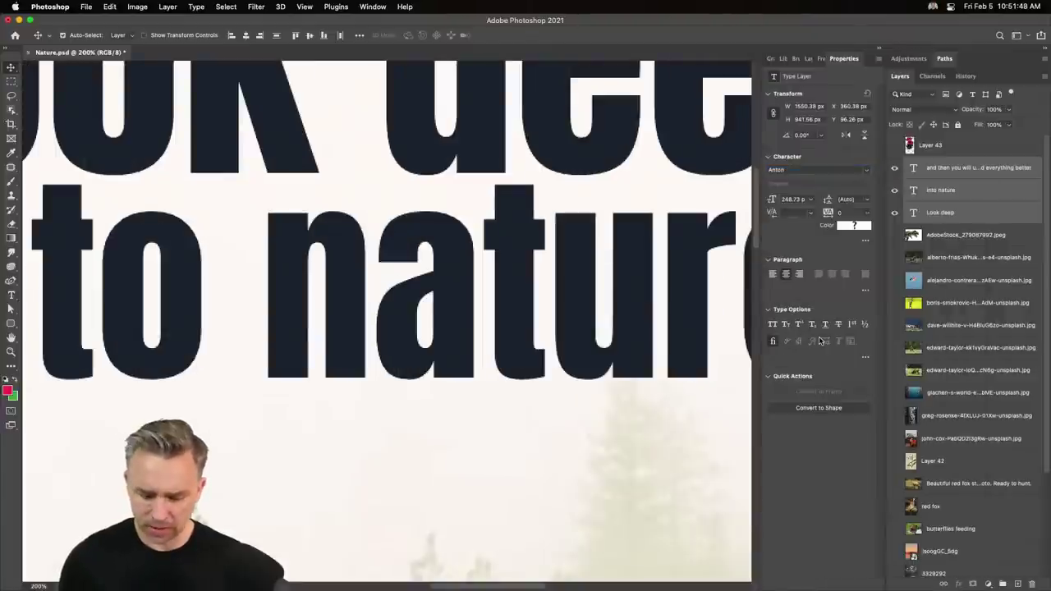
{"action": "key", "text": "super+minus"}
{"action": "key", "text": "super+minus"}
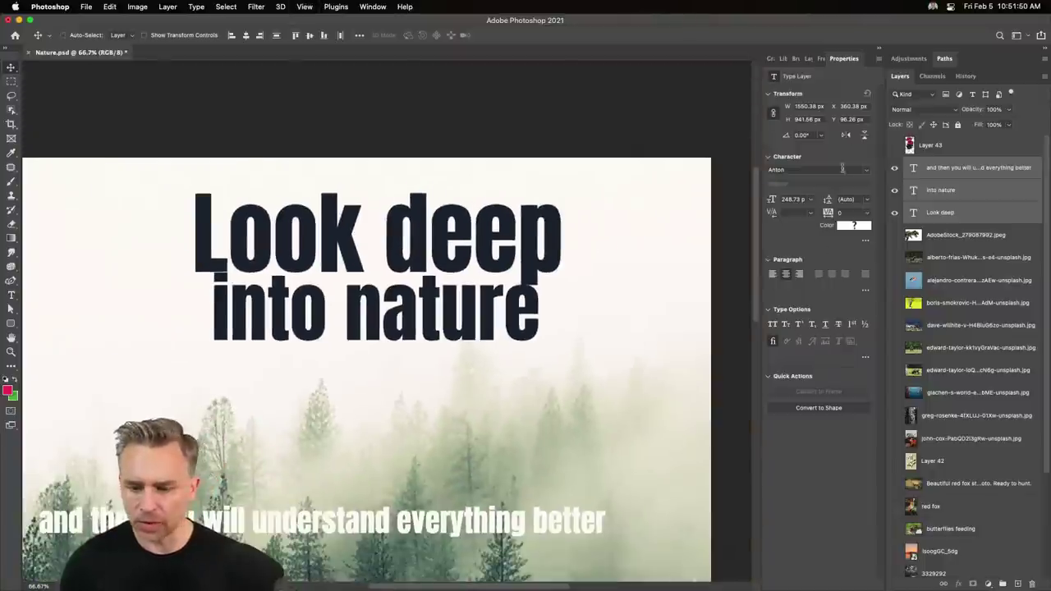
Turn on All Caps for the text and move the tagline up into the middle of the forest.
{"action": "left_click", "coordinate": [863, 243]}
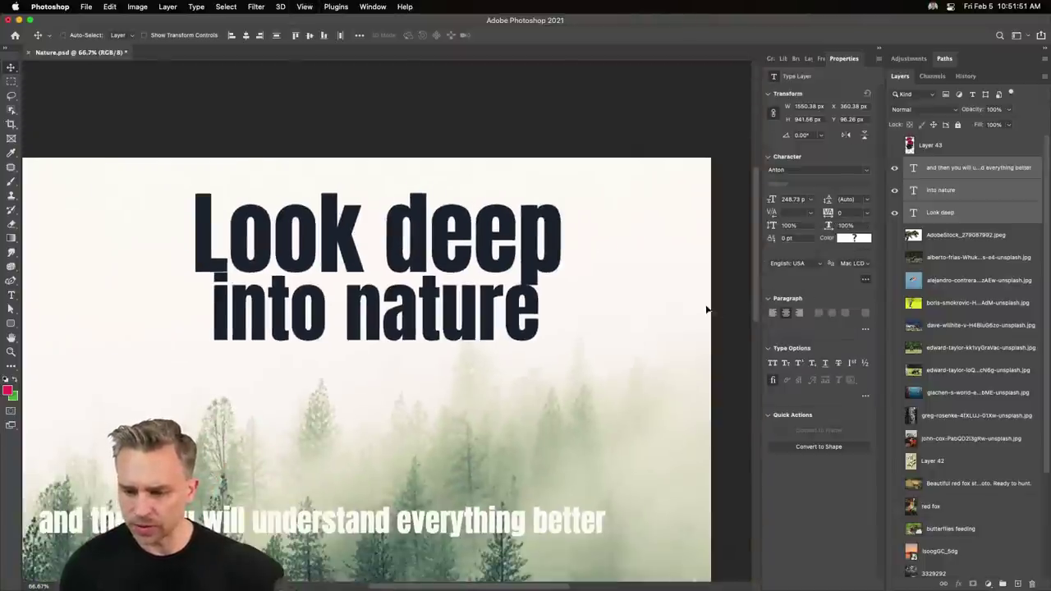
{"action": "left_click", "coordinate": [771, 362]}
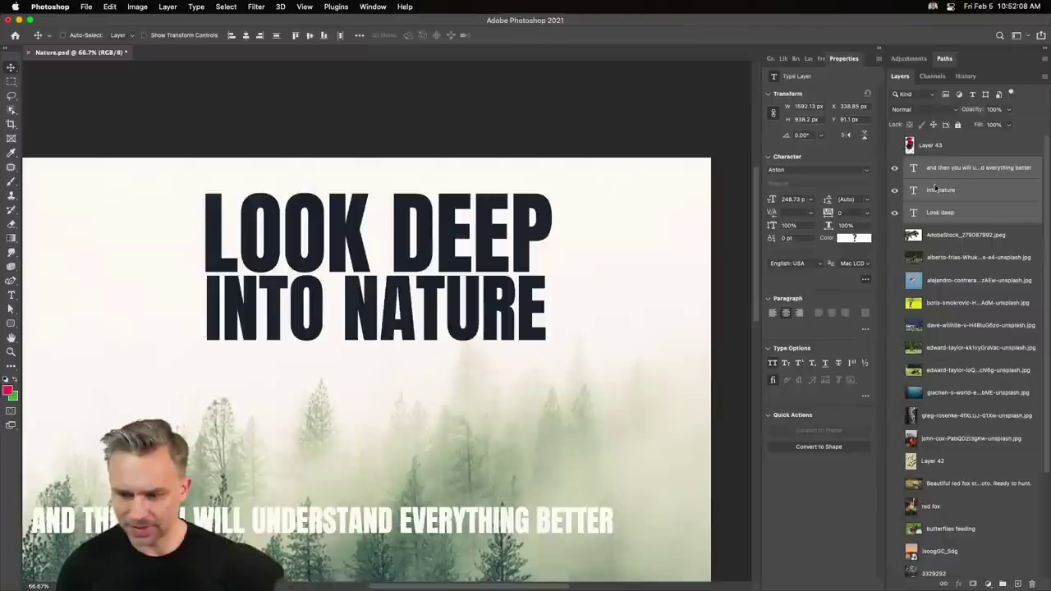
{"action": "left_click", "coordinate": [955, 171]}
{"action": "mouse_move", "coordinate": [276, 446]}
{"action": "left_mouse_down"}
{"action": "mouse_move", "coordinate": [385, 364]}
{"action": "mouse_move", "coordinate": [185, 530]}
{"action": "left_mouse_up"}
{"action": "key", "text": "super+minus"}
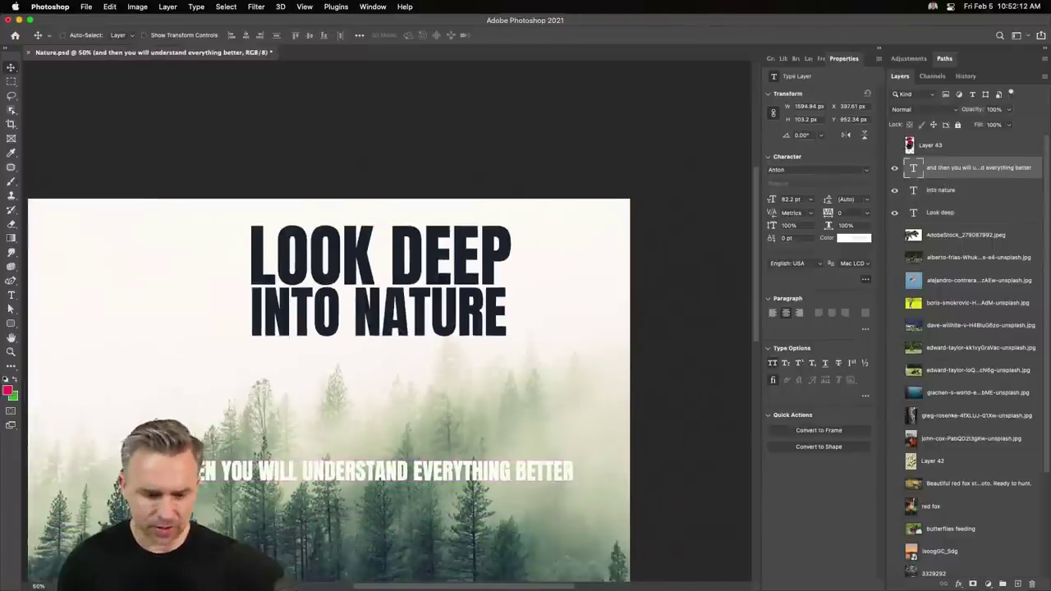
{"action": "scroll", "coordinate": [386, 328], "scroll_direction": "down", "scroll_amount": 5}
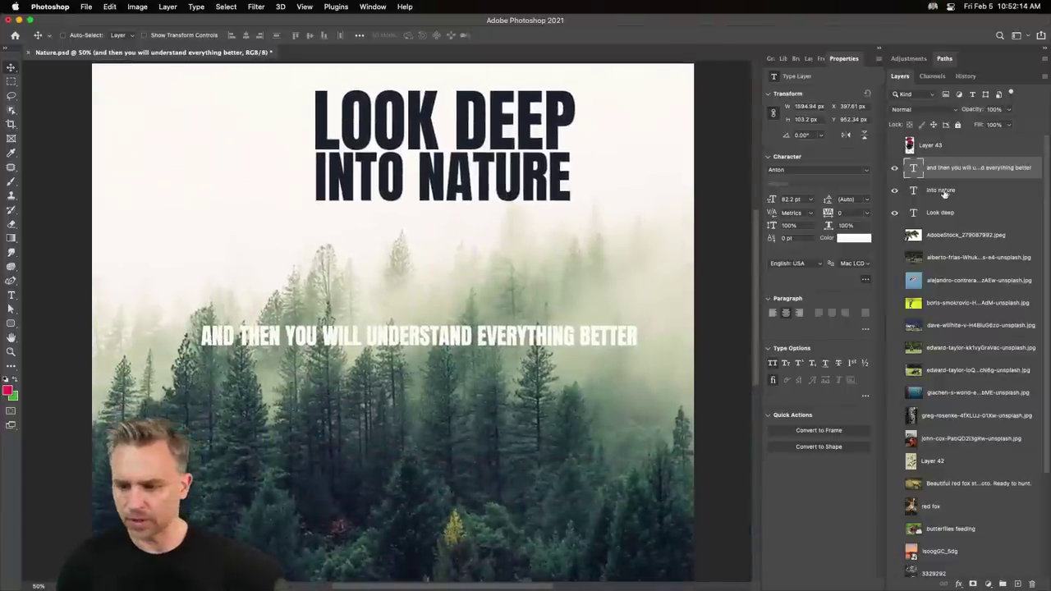
{"action": "left_click", "coordinate": [941, 194]}
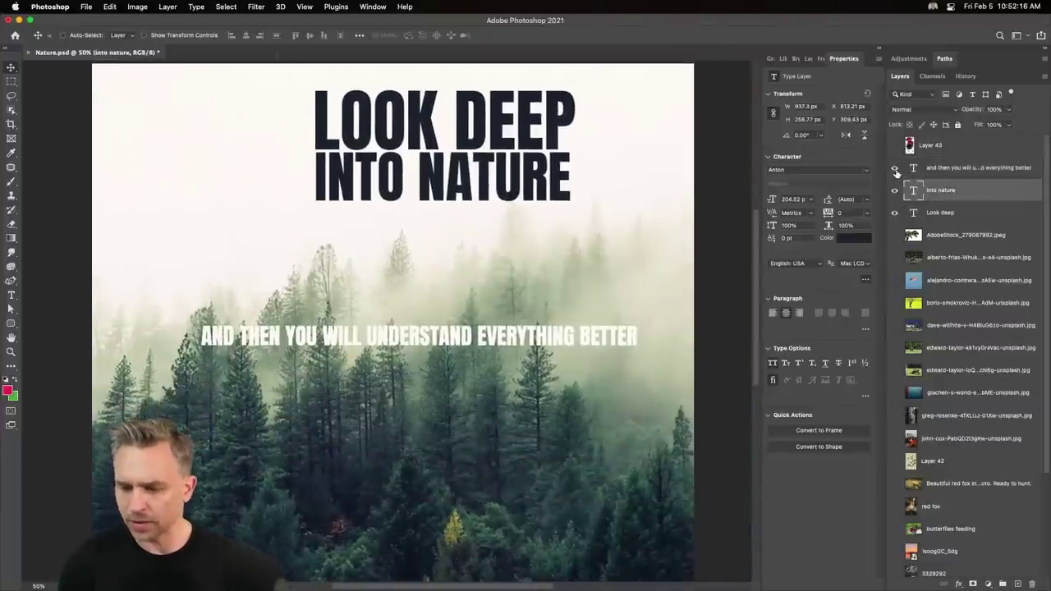
Move the LOOK DEEP and INTO NATURE lines down together and scale them to about 168%.
{"action": "left_click", "coordinate": [941, 214], "text": "shift"}
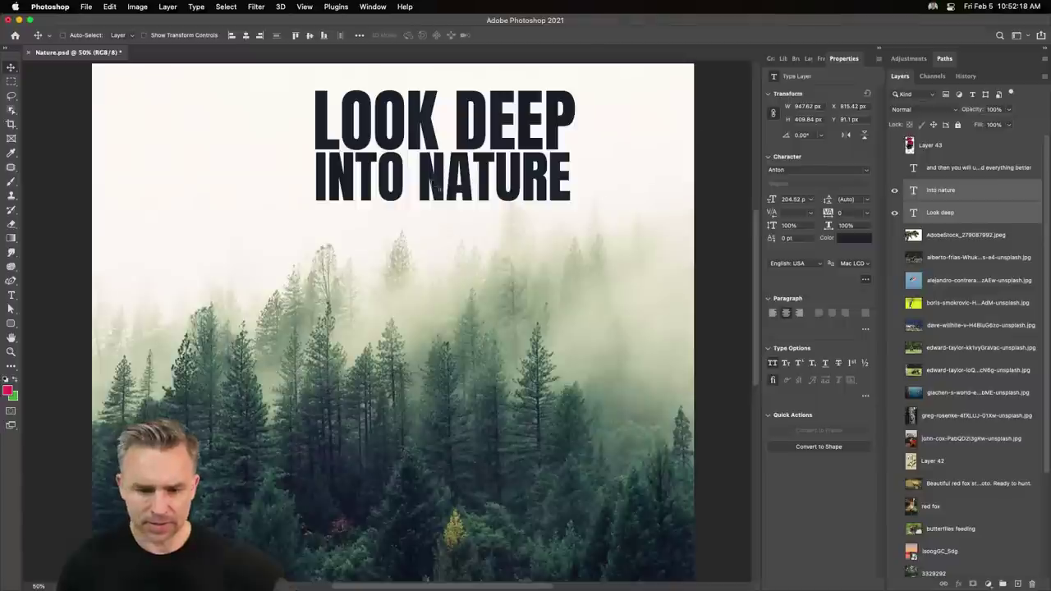
{"action": "mouse_move", "coordinate": [436, 187]}
{"action": "left_mouse_down"}
{"action": "mouse_move", "coordinate": [428, 310]}
{"action": "mouse_move", "coordinate": [472, 353]}
{"action": "left_mouse_up"}
{"action": "key", "text": "ctrl+t"}
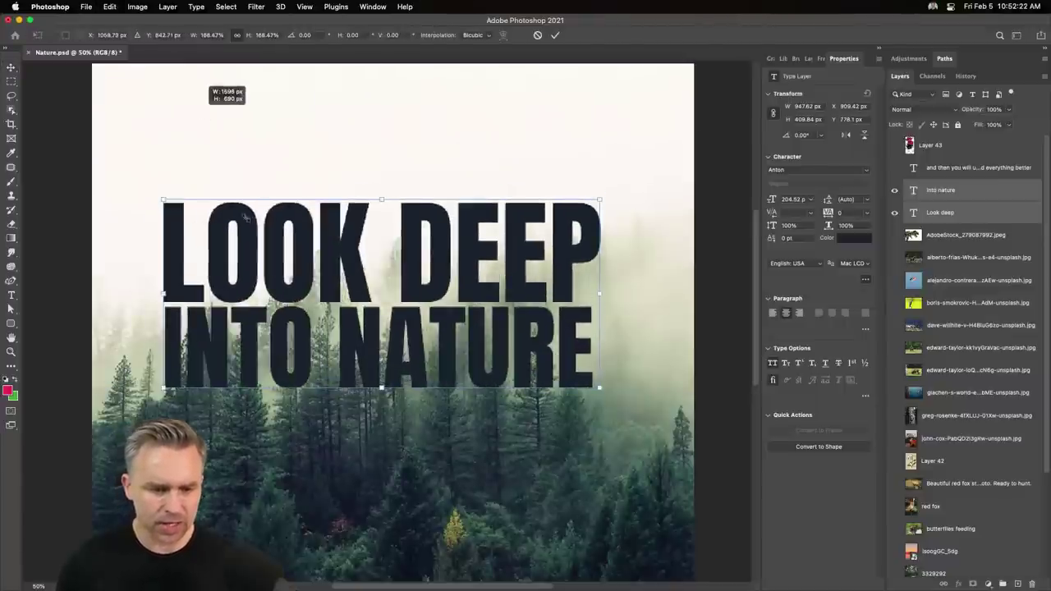
{"action": "mouse_move", "coordinate": [338, 275]}
{"action": "left_mouse_down"}
{"action": "mouse_move", "coordinate": [289, 211]}
{"action": "mouse_move", "coordinate": [353, 222]}
{"action": "left_mouse_up"}
{"action": "key", "text": "Return"}
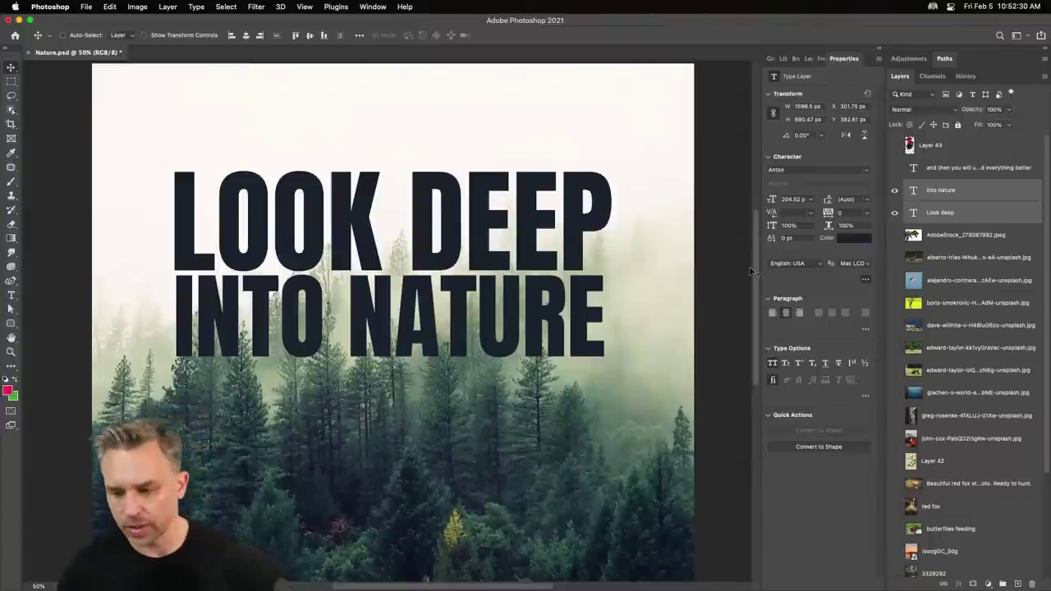
Rasterize the forest photo layer and move it just below the headline text layers.
{"action": "scroll", "coordinate": [953, 411], "scroll_direction": "down", "scroll_amount": 5}
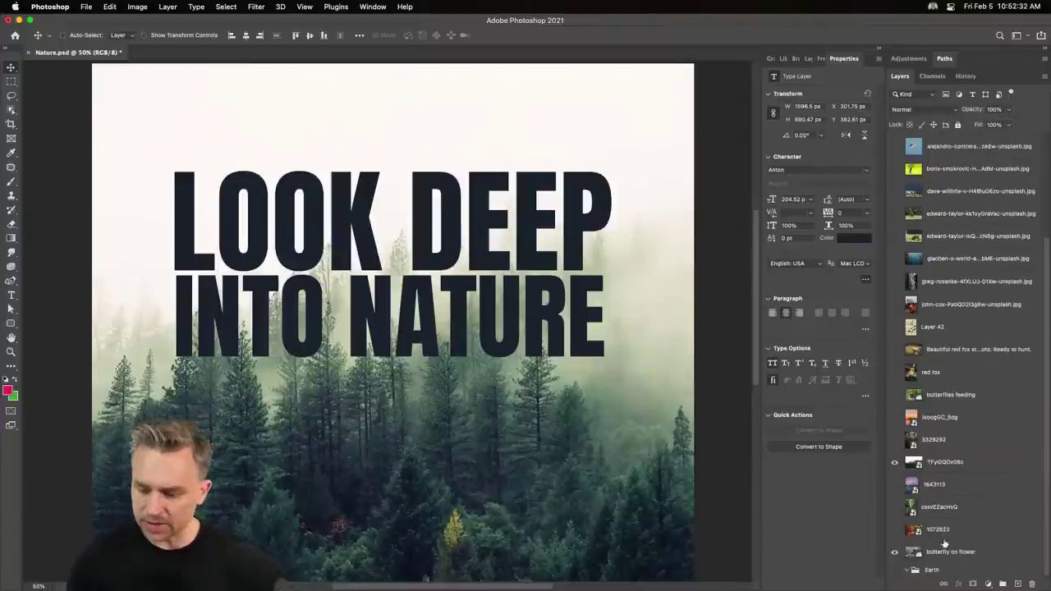
{"action": "right_click", "coordinate": [979, 467]}
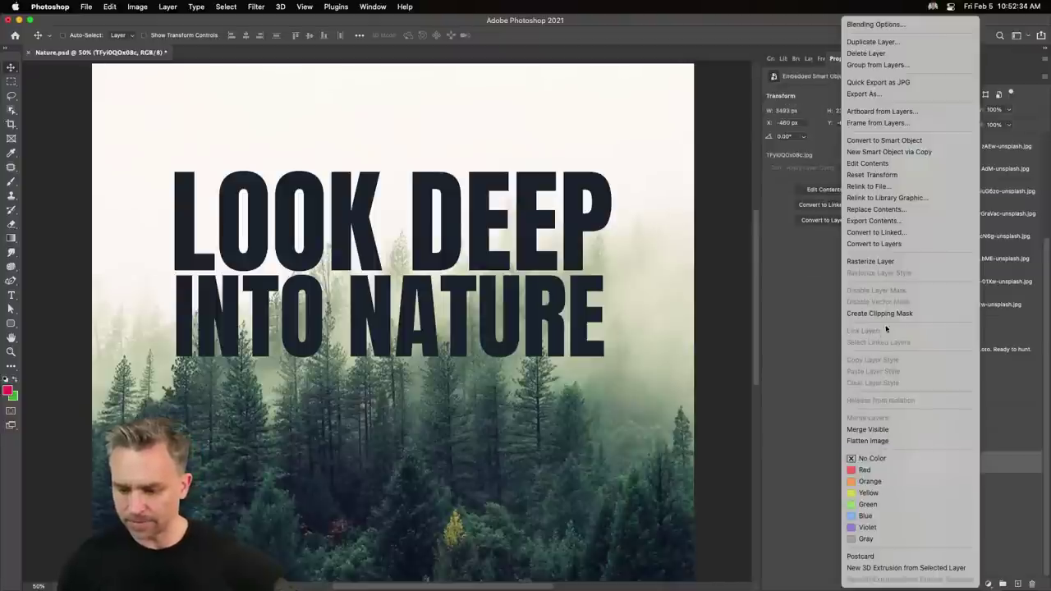
{"action": "left_click", "coordinate": [883, 262]}
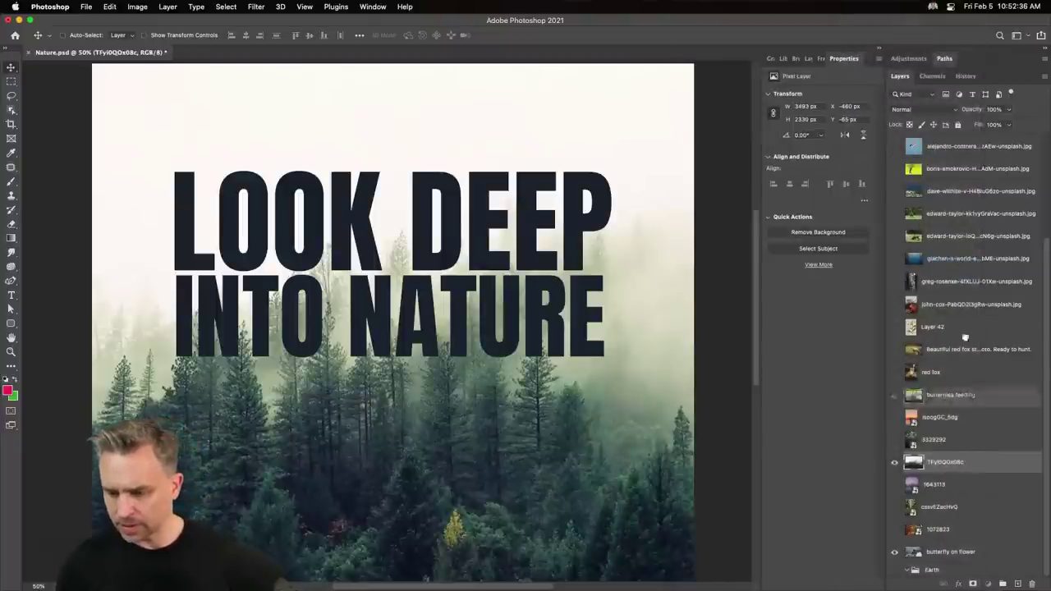
{"action": "mouse_move", "coordinate": [977, 145]}
{"action": "left_mouse_down"}
{"action": "mouse_move", "coordinate": [982, 169]}
{"action": "mouse_move", "coordinate": [963, 238]}
{"action": "left_mouse_up"}
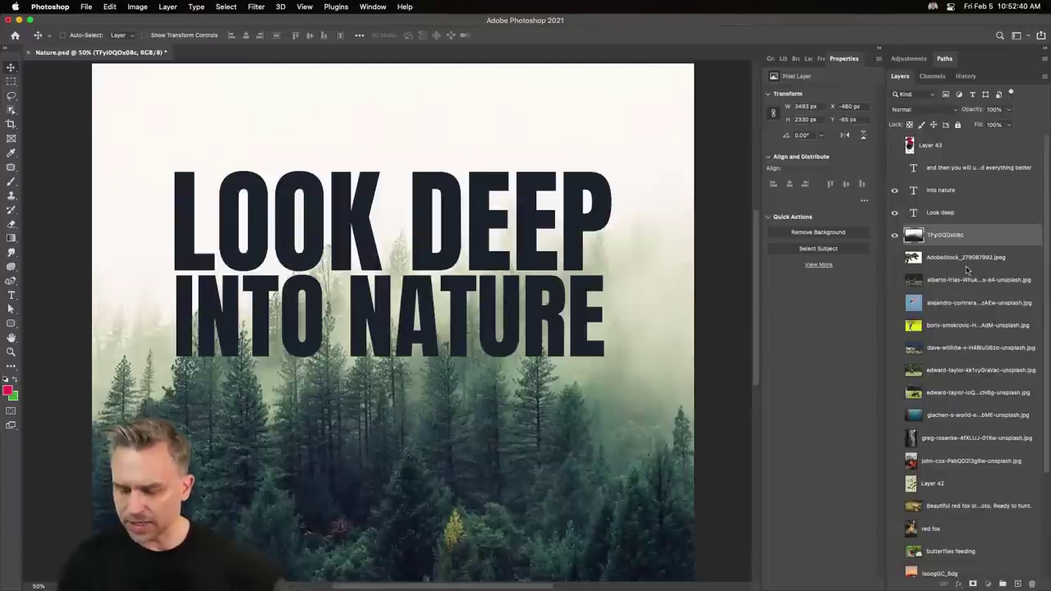
Group the image layers down to 'butterfly on flower' into Group 1, move it to the top, and hide it.
{"action": "scroll", "coordinate": [965, 268], "scroll_direction": "down", "scroll_amount": 5}
{"action": "left_click", "coordinate": [948, 555], "text": "shift"}
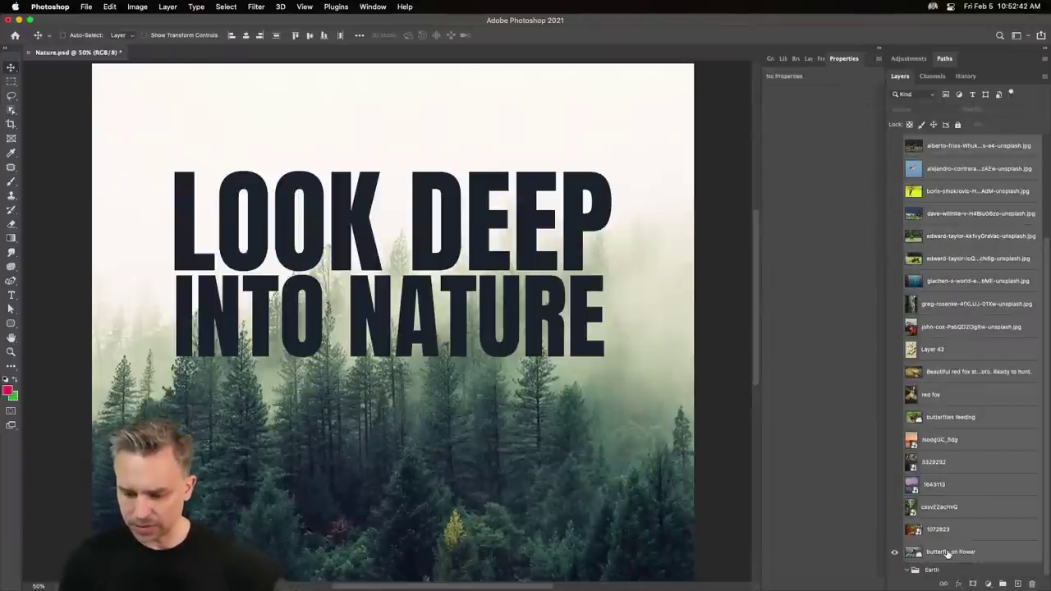
{"action": "key", "text": "super+g"}
{"action": "left_click_drag", "start_coordinate": [944, 250], "coordinate": [909, 148]}
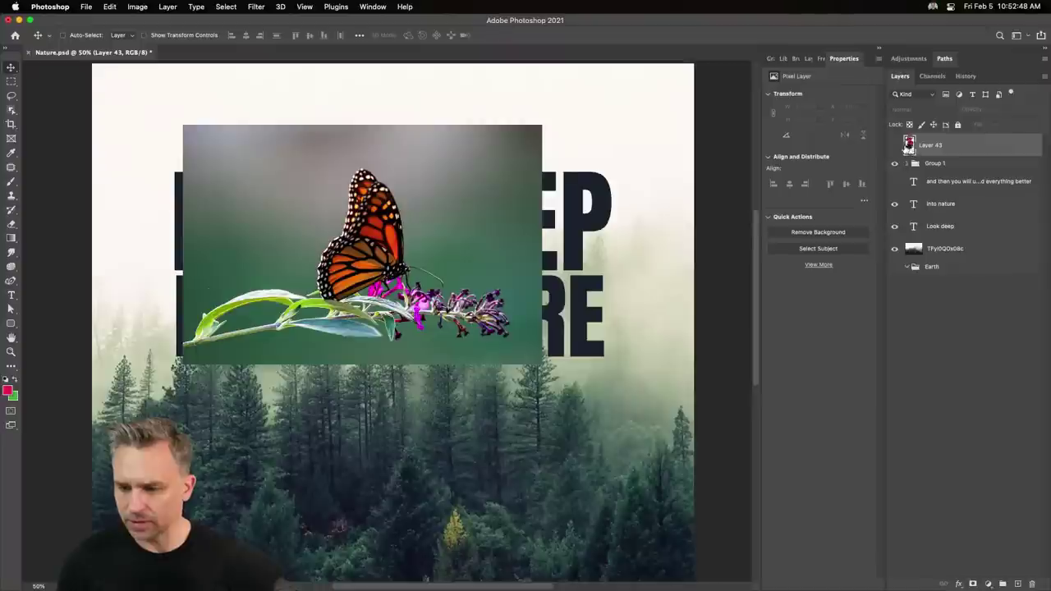
{"action": "left_click", "coordinate": [895, 165]}
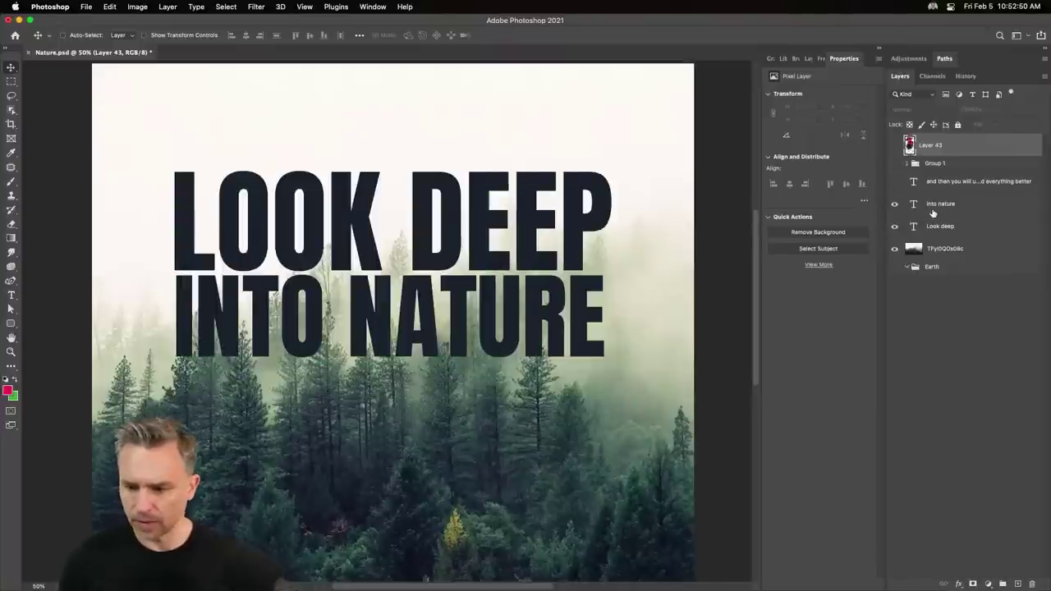
Hide the Look deep and into nature text layers, leaving the forest photo selected.
{"action": "left_click", "coordinate": [934, 251]}
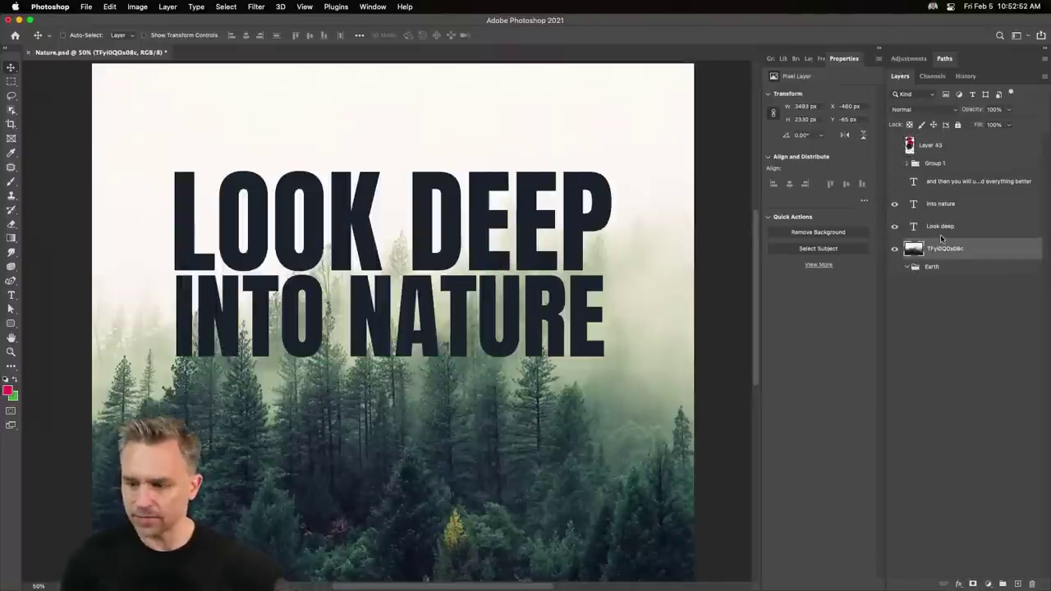
{"action": "left_click", "coordinate": [919, 226]}
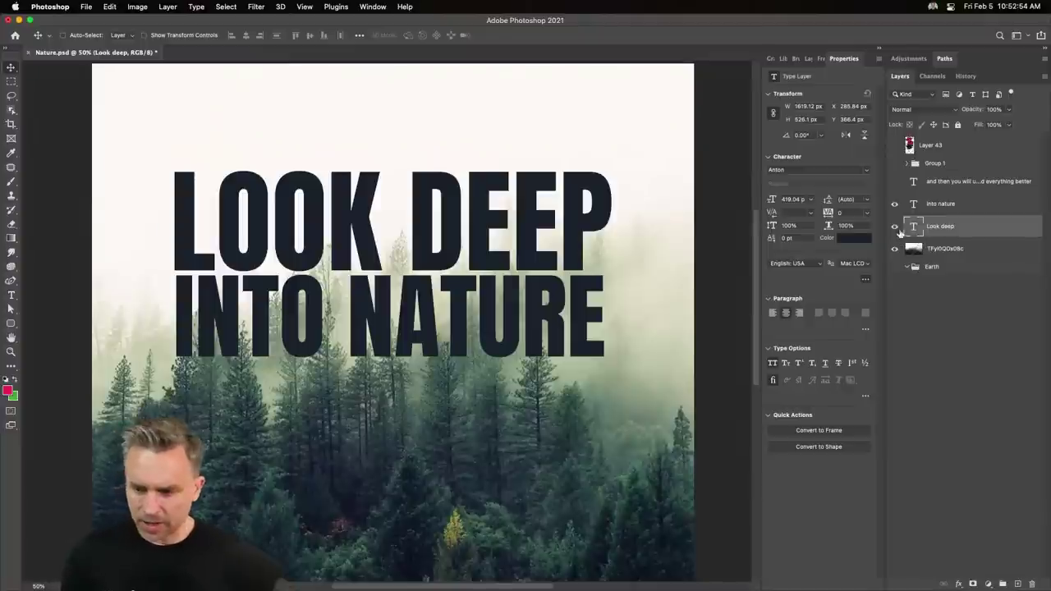
{"action": "left_click_drag", "start_coordinate": [895, 227], "coordinate": [895, 204]}
{"action": "left_click", "coordinate": [938, 249]}
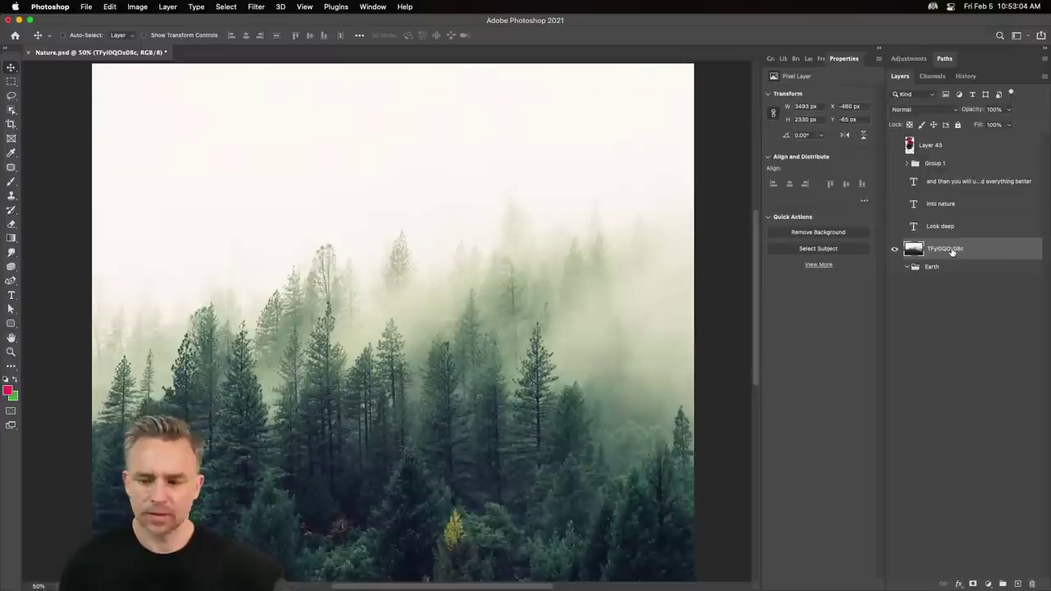
Rename the photo layer 'forest' and duplicate it.
{"action": "double_click", "coordinate": [944, 249]}
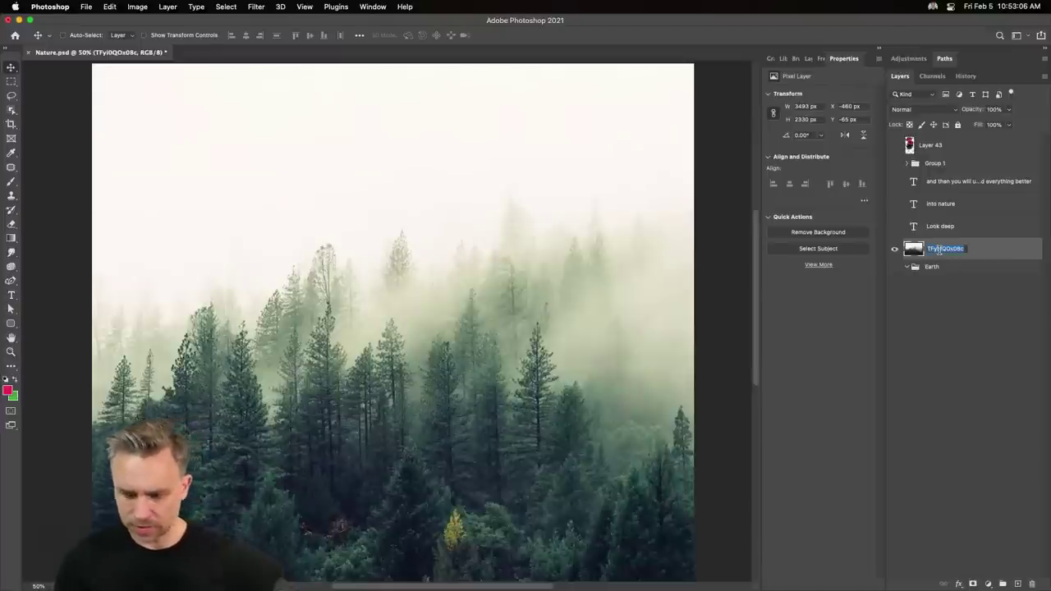
{"action": "type", "text": "H"}
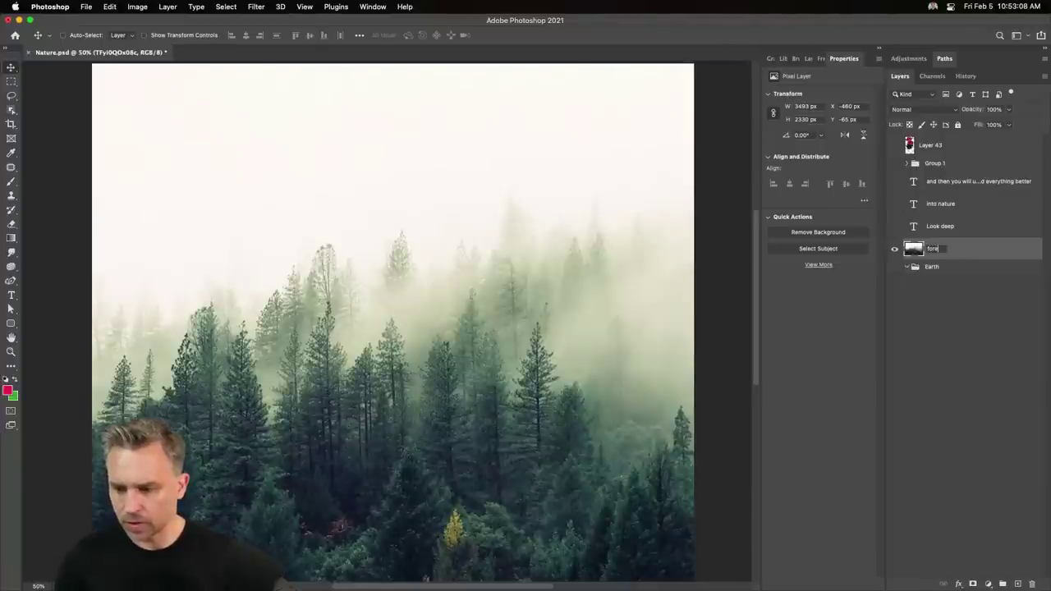
{"action": "type", "text": "st"}
{"action": "key", "text": "Return"}
{"action": "key", "text": "super+j"}
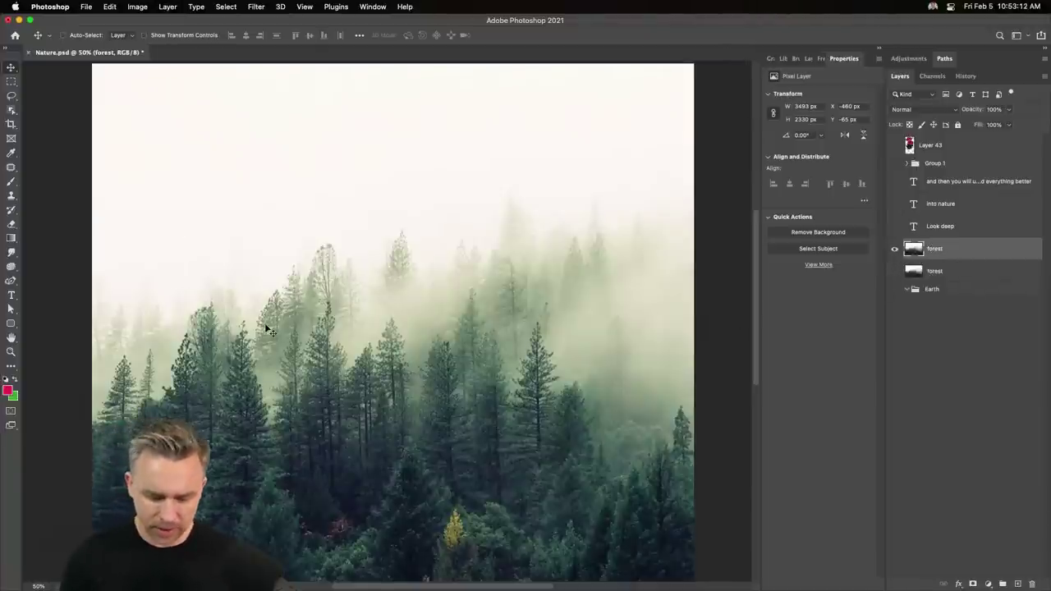
{"action": "key", "text": "super+plus"}
{"action": "key", "text": "super+plus"}
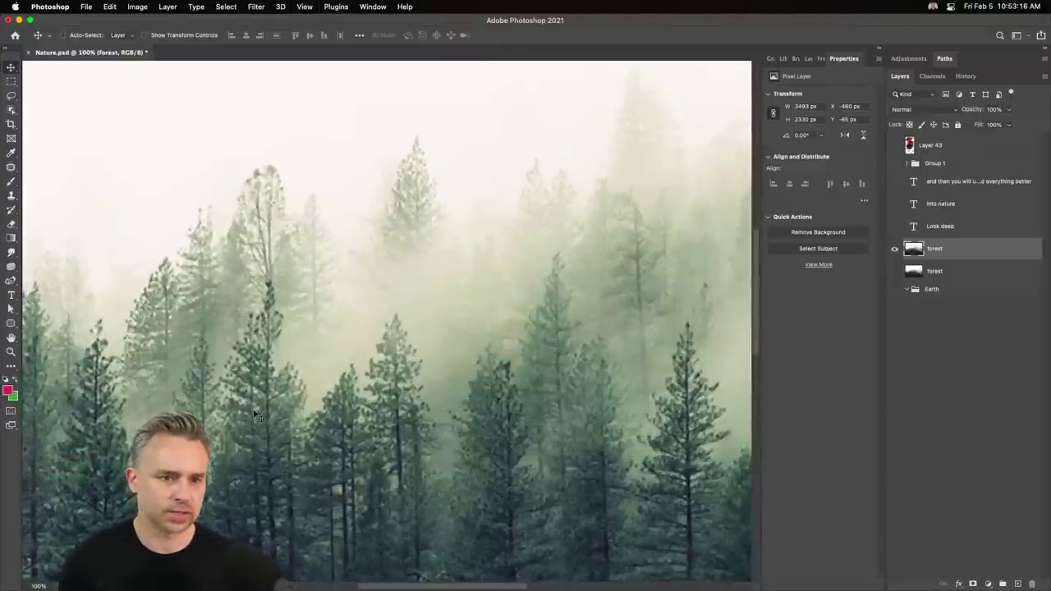
{"action": "key", "text": "super+minus"}
{"action": "key", "text": "super+minus"}
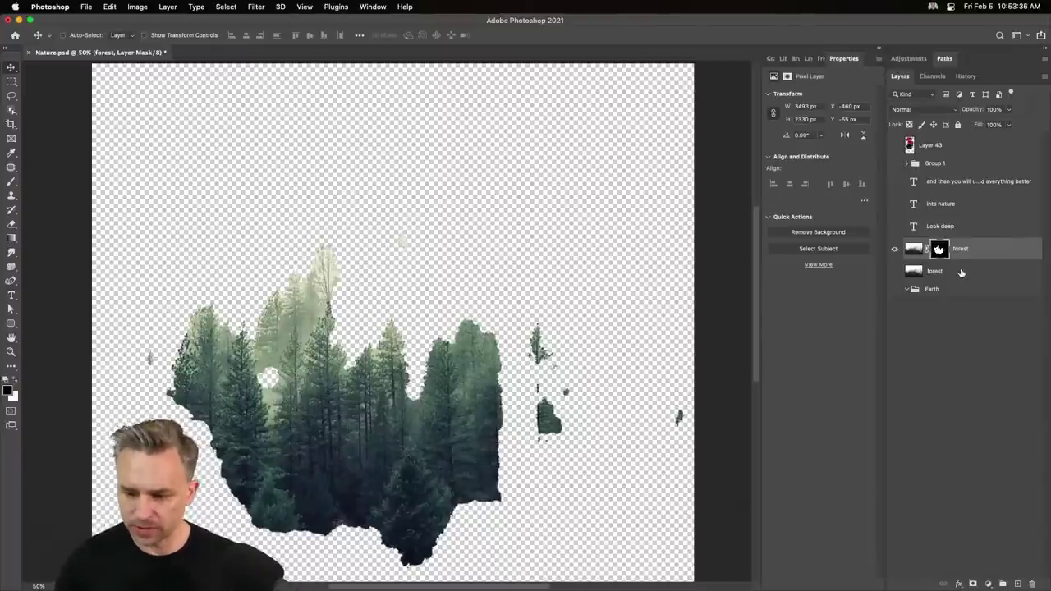
Duplicate the lower forest layer again and hide the masked forest copy.
{"action": "left_click", "coordinate": [961, 273]}
{"action": "key", "text": "ctrl+j"}
{"action": "left_click", "coordinate": [894, 248]}
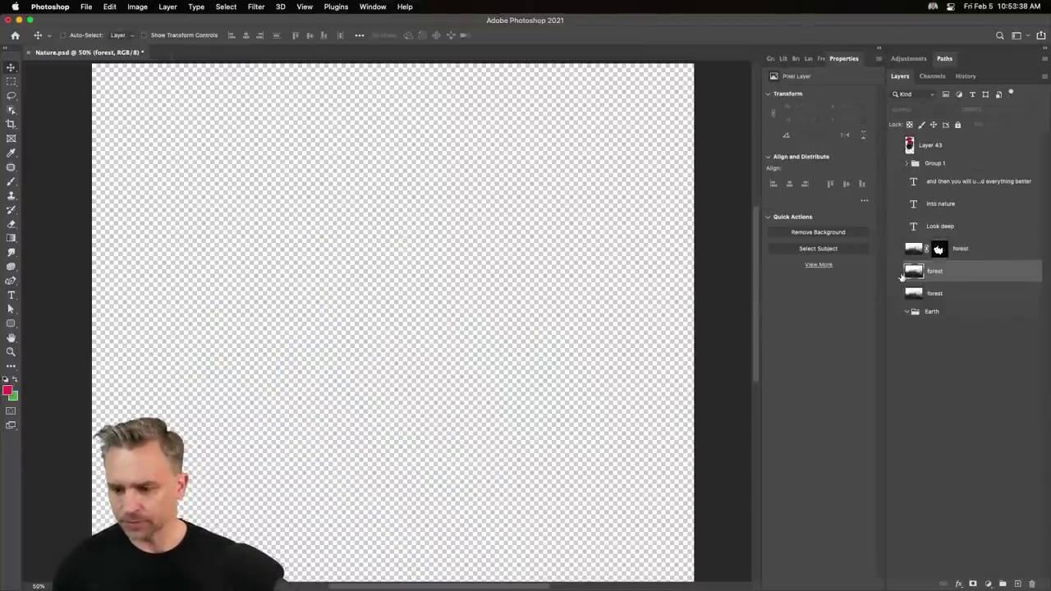
Show the new forest copy and load its Green channel as a selection.
{"action": "left_click", "coordinate": [894, 272]}
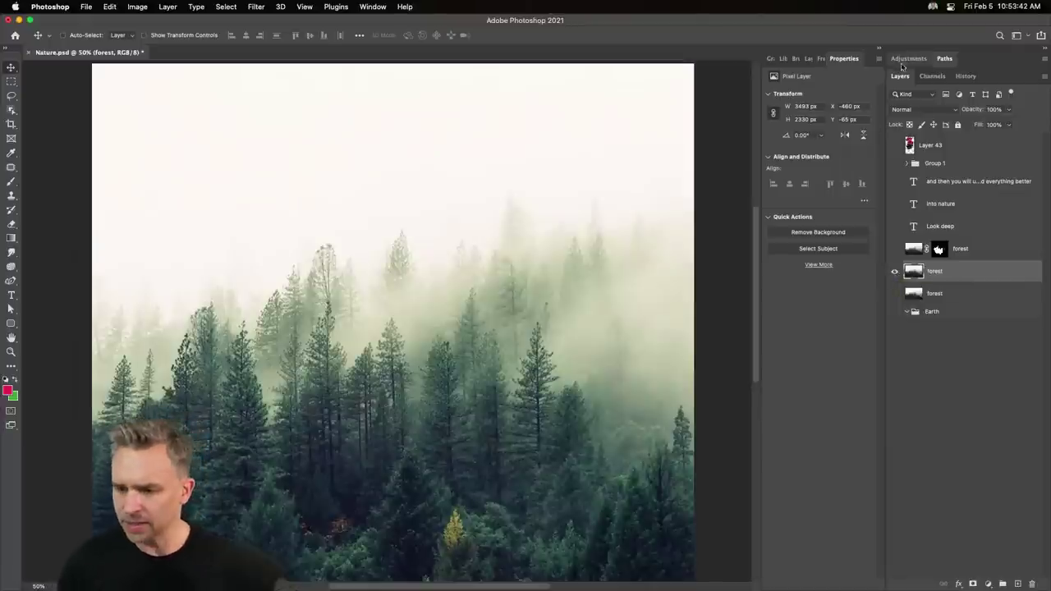
{"action": "left_click", "coordinate": [932, 77]}
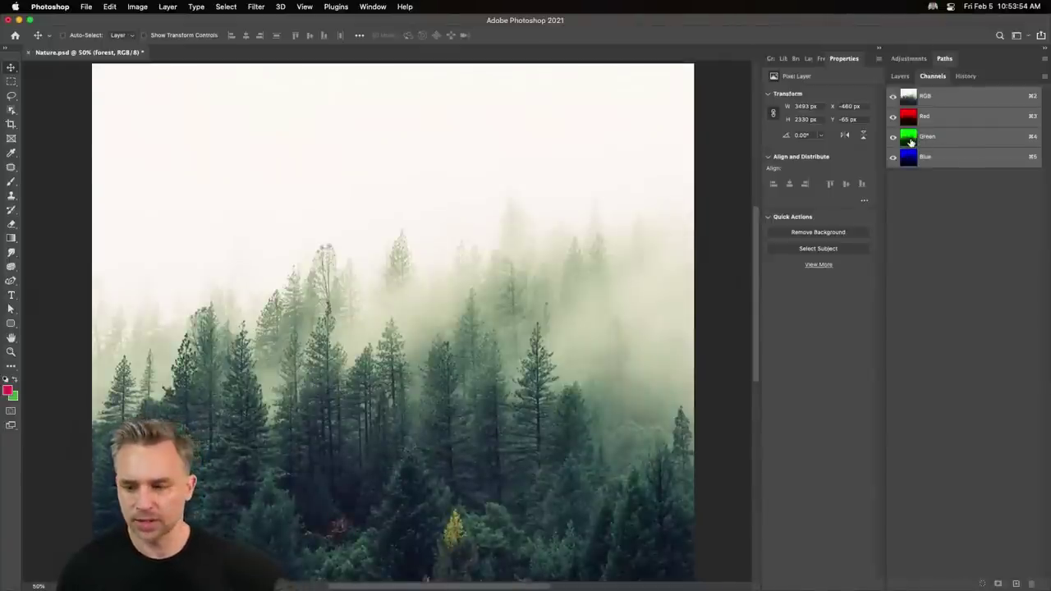
{"action": "left_click", "coordinate": [909, 143]}
{"action": "left_click", "coordinate": [909, 143], "text": "super"}
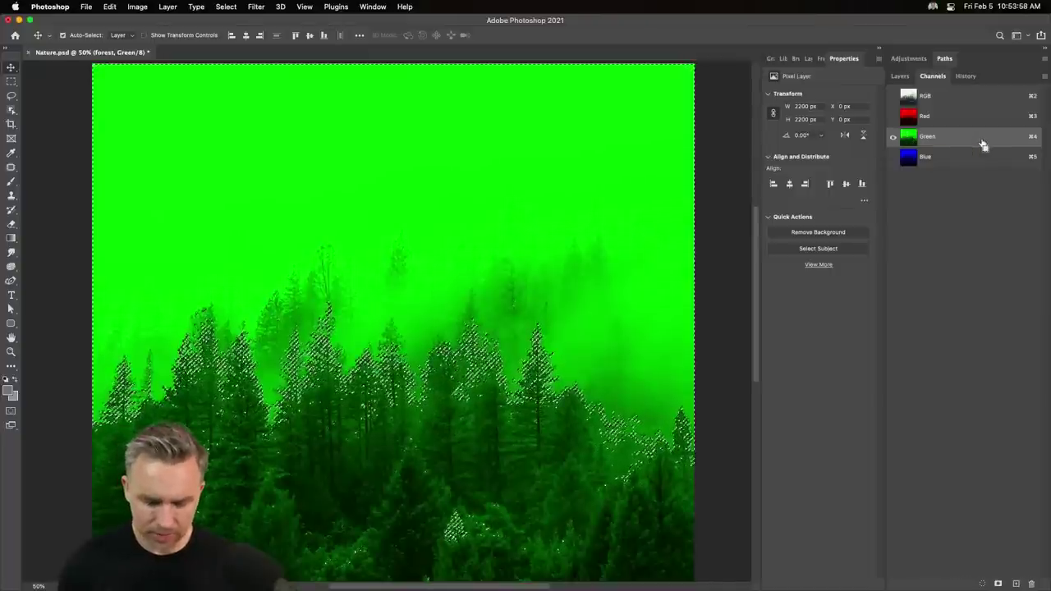
{"action": "key", "text": "super+d"}
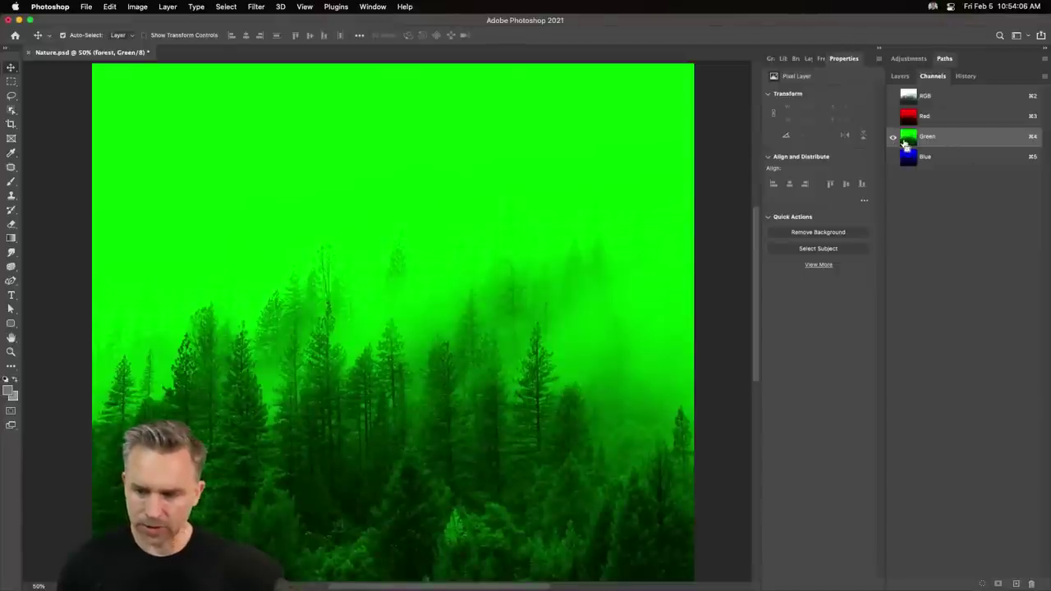
{"action": "left_click", "coordinate": [905, 141], "text": "super"}
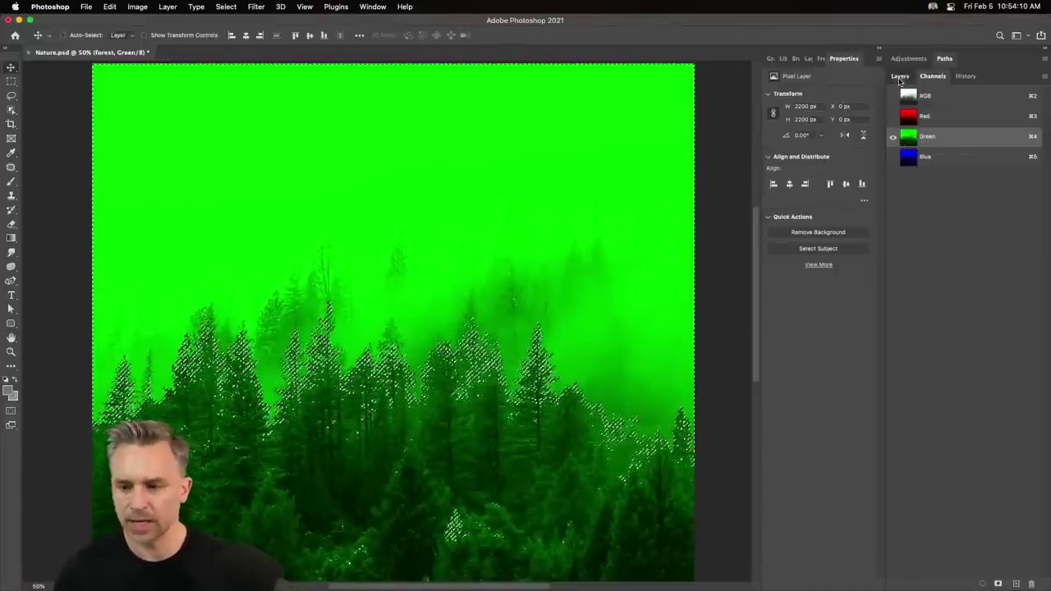
{"action": "left_click", "coordinate": [899, 77]}
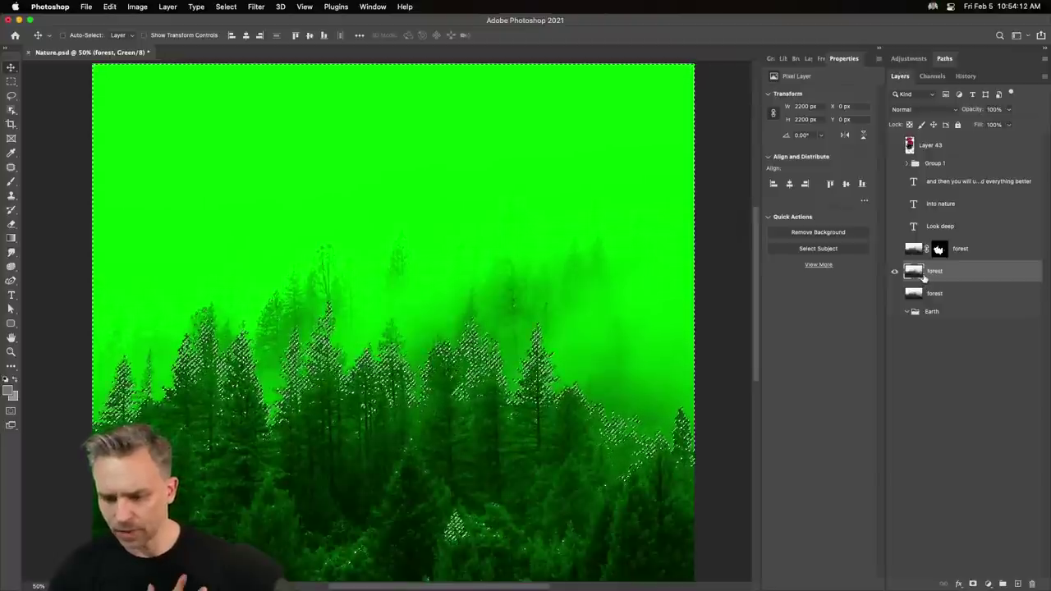
Mask the forest copy with the green-channel selection, invert the mask, and show the base forest.
{"action": "left_click", "coordinate": [972, 584]}
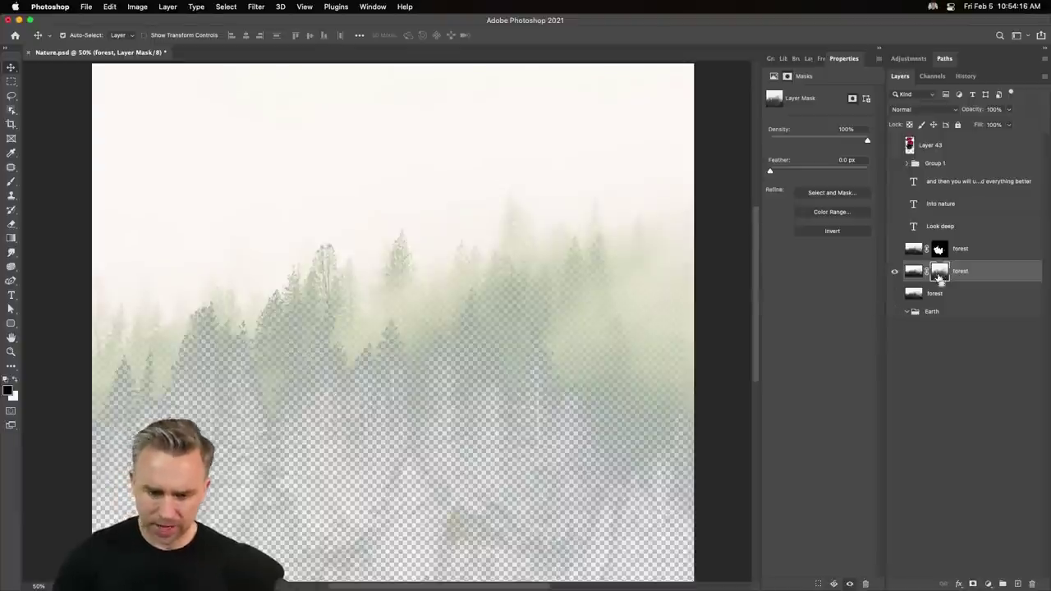
{"action": "key", "text": "ctrl+v"}
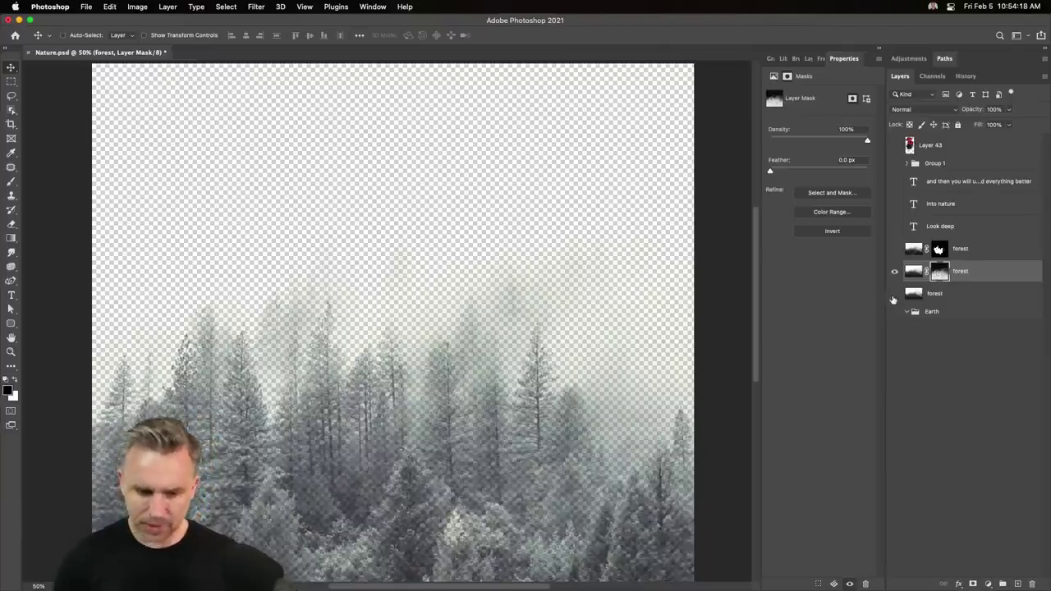
{"action": "left_click", "coordinate": [894, 297]}
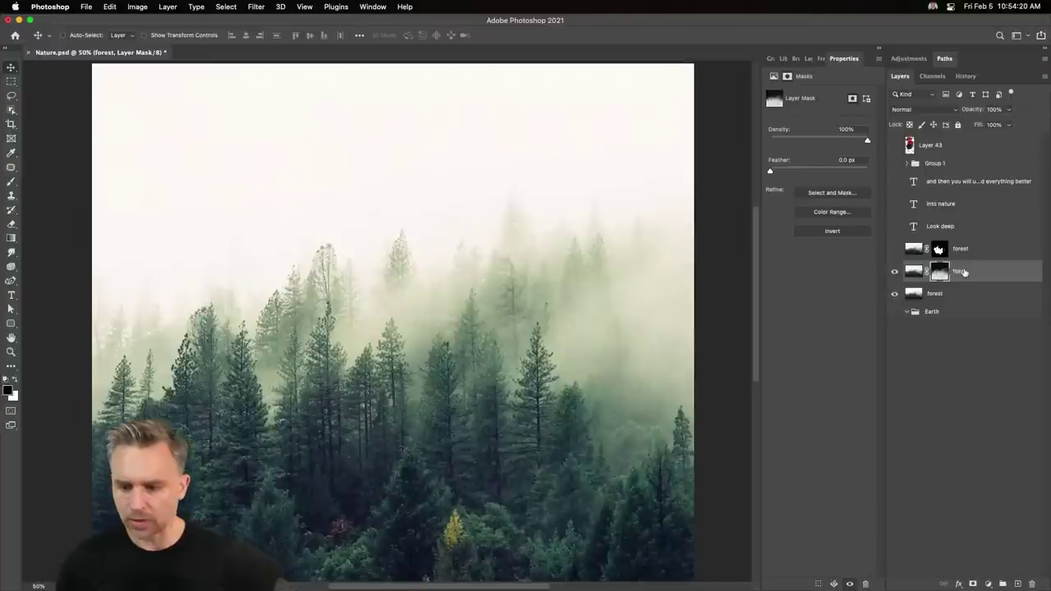
{"action": "key", "text": "ctrl+2"}
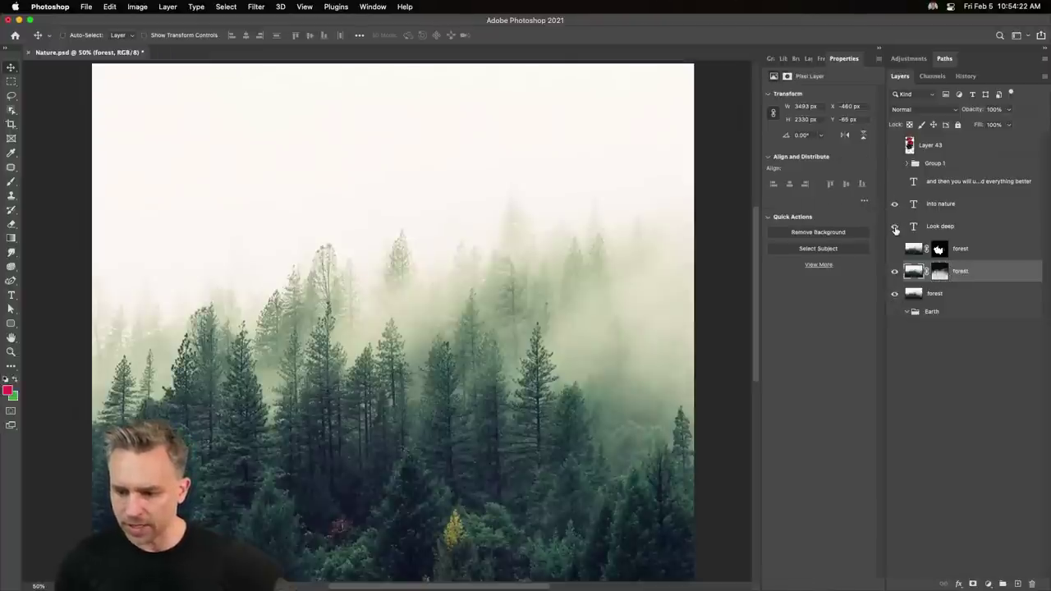
Show the Look deep text, place the masked forest above it, and select both text layers.
{"action": "left_click", "coordinate": [894, 226]}
{"action": "left_click_drag", "start_coordinate": [977, 277], "coordinate": [977, 202]}
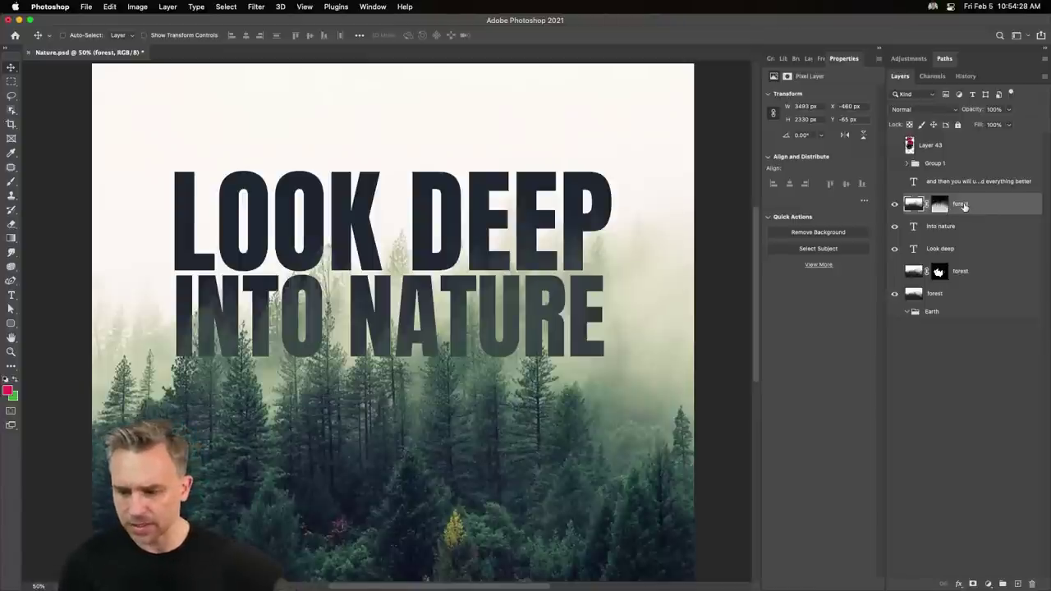
{"action": "left_click", "coordinate": [940, 206]}
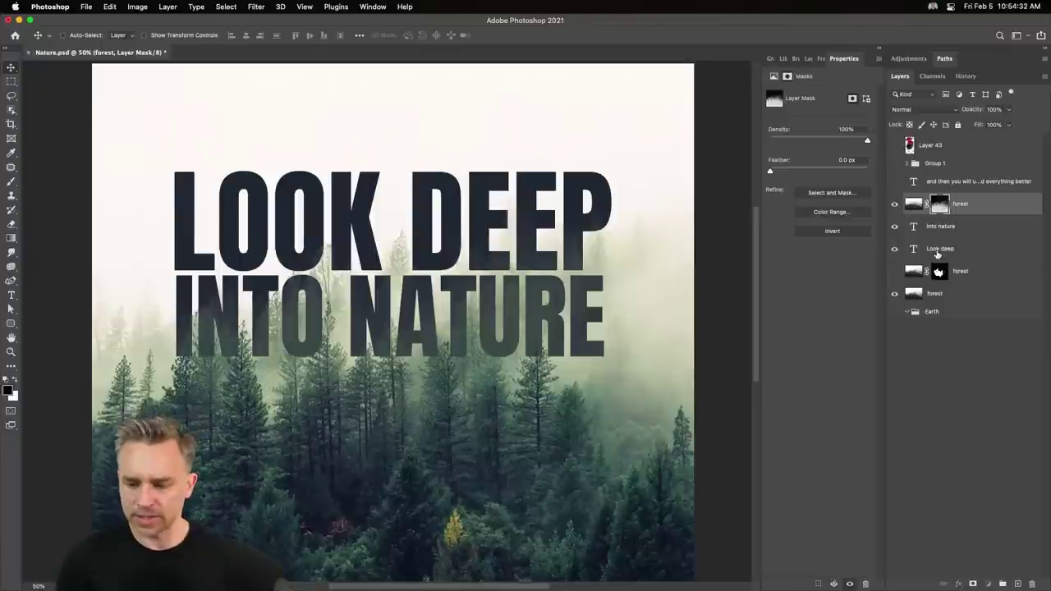
{"action": "key", "text": "alt+bracketleft"}
{"action": "key", "text": "alt+shift+bracketleft"}
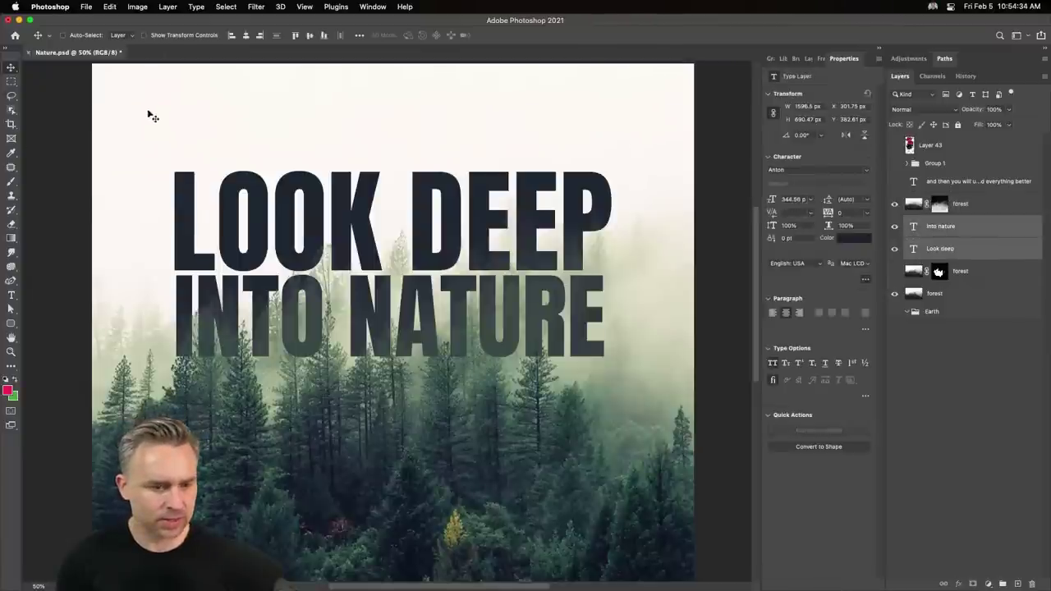
Reposition the LOOK DEEP INTO NATURE title and scale it up to about 123%.
{"action": "left_click_drag", "start_coordinate": [147, 115], "coordinate": [202, 200]}
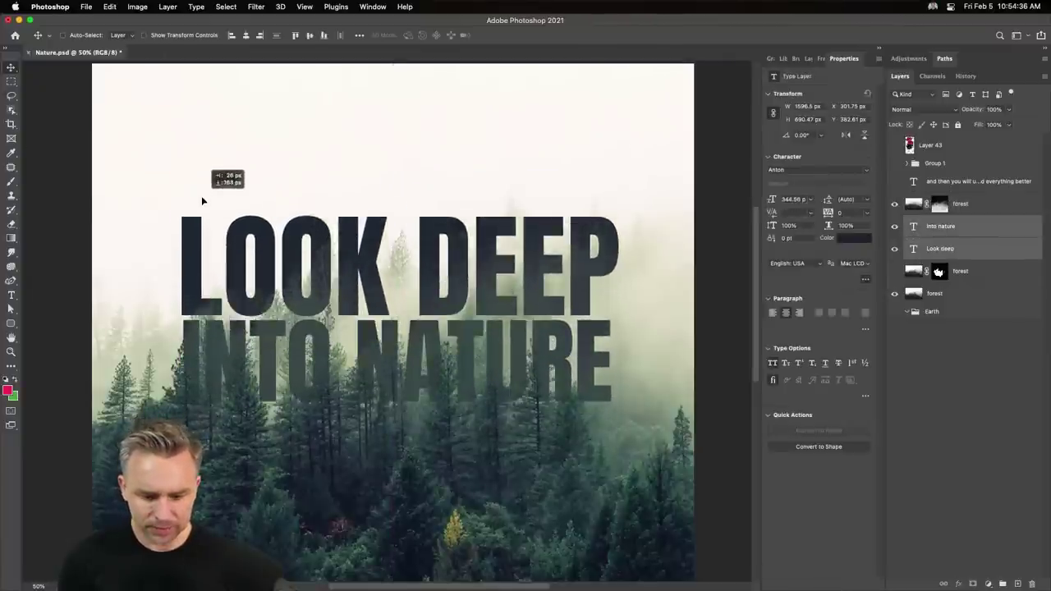
{"action": "left_click_drag", "start_coordinate": [202, 200], "coordinate": [113, 99]}
{"action": "key", "text": "ctrl+t"}
{"action": "mouse_move", "coordinate": [224, 252]}
{"action": "left_mouse_down"}
{"action": "mouse_move", "coordinate": [259, 214]}
{"action": "mouse_move", "coordinate": [271, 221]}
{"action": "left_mouse_up"}
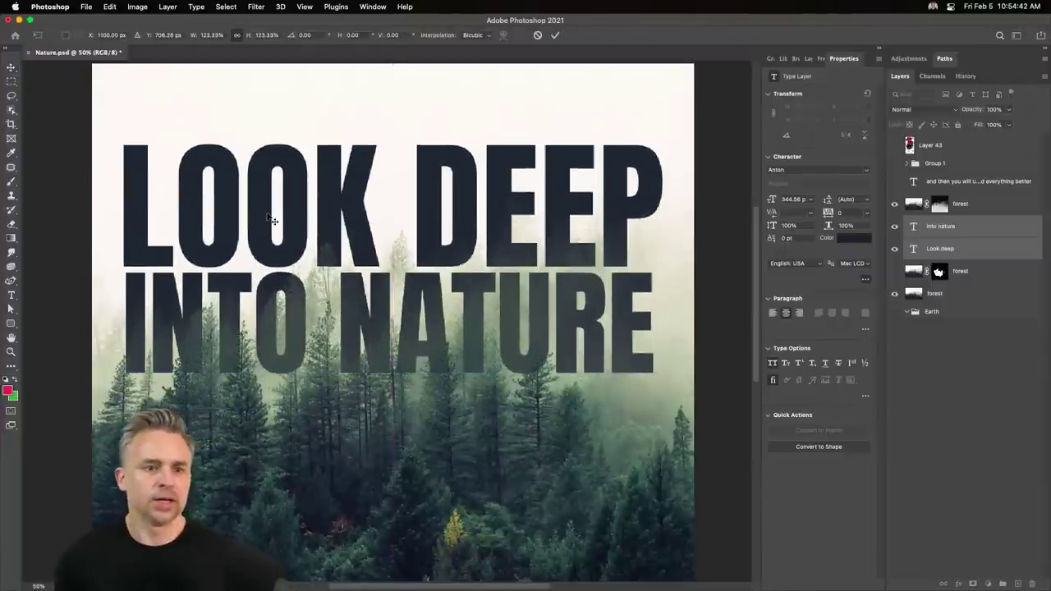
{"action": "key", "text": "Return"}
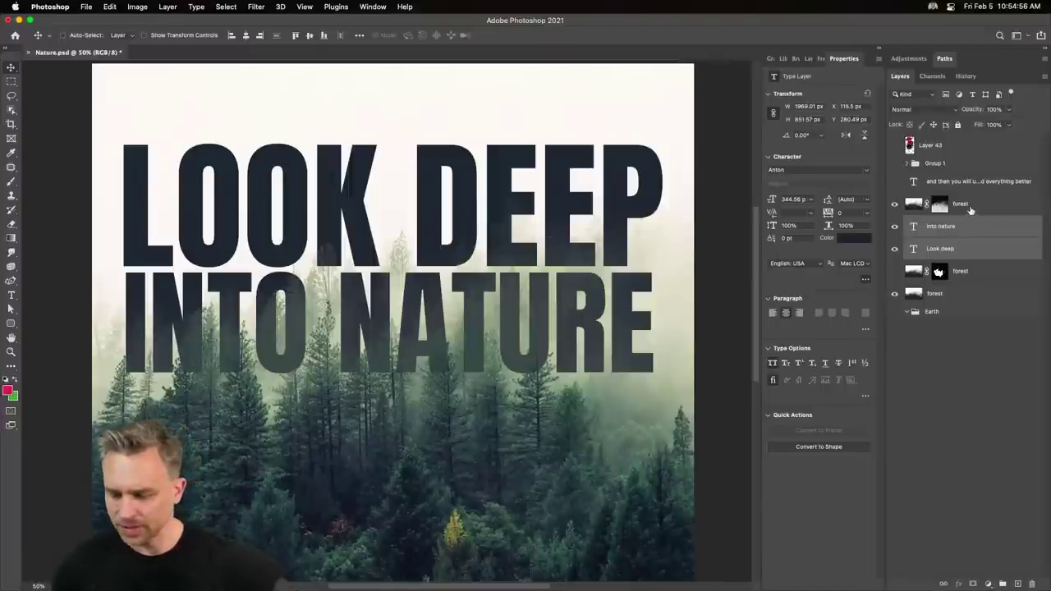
Apply Levels to the forest layer's mask, raising the black input and setting the white input to 143.
{"action": "left_click", "coordinate": [967, 207]}
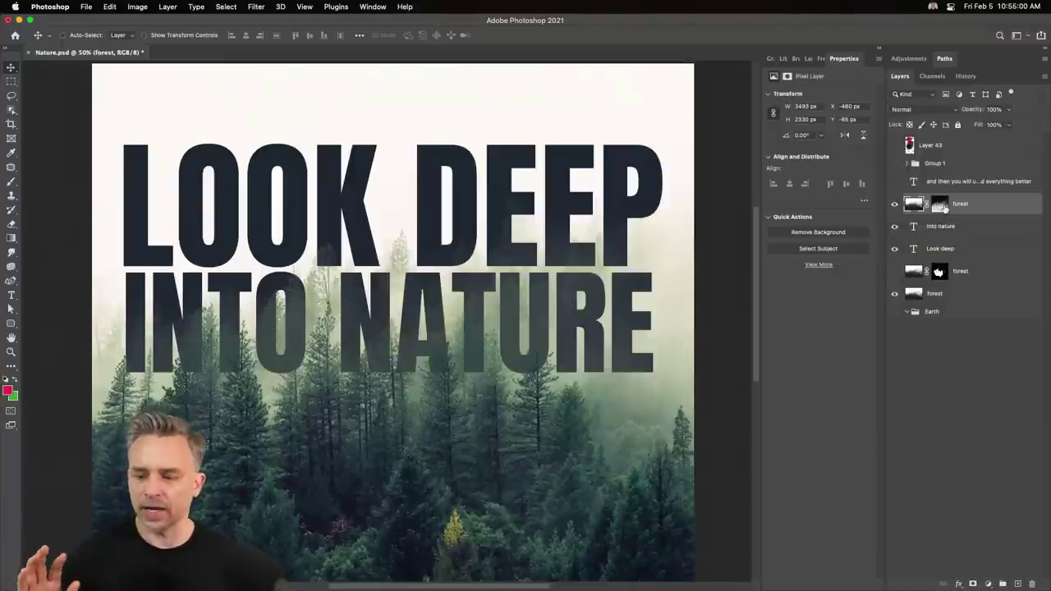
{"action": "left_click", "coordinate": [938, 205]}
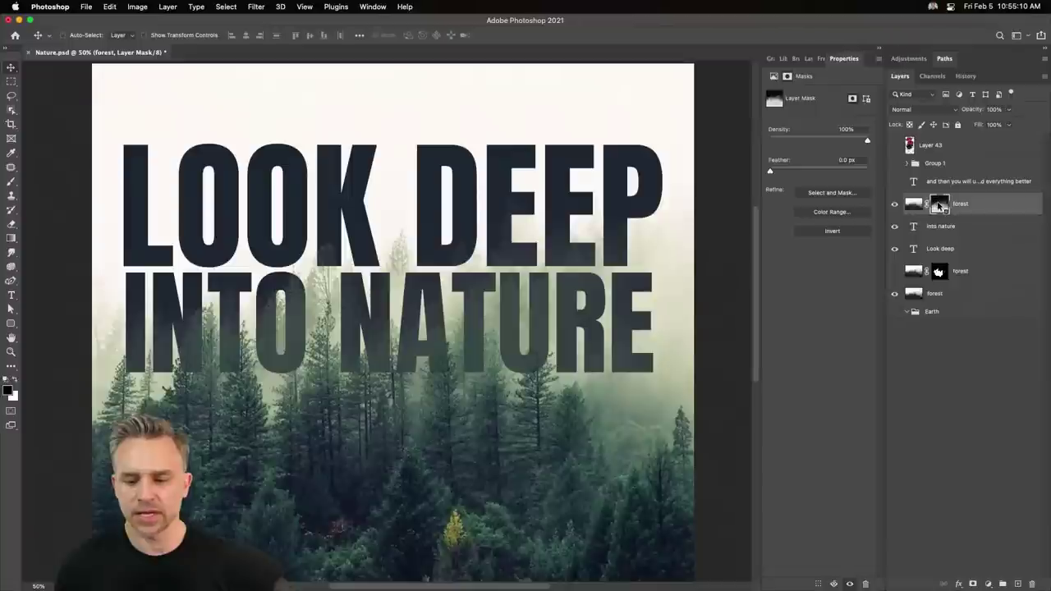
{"action": "key", "text": "ctrl+l"}
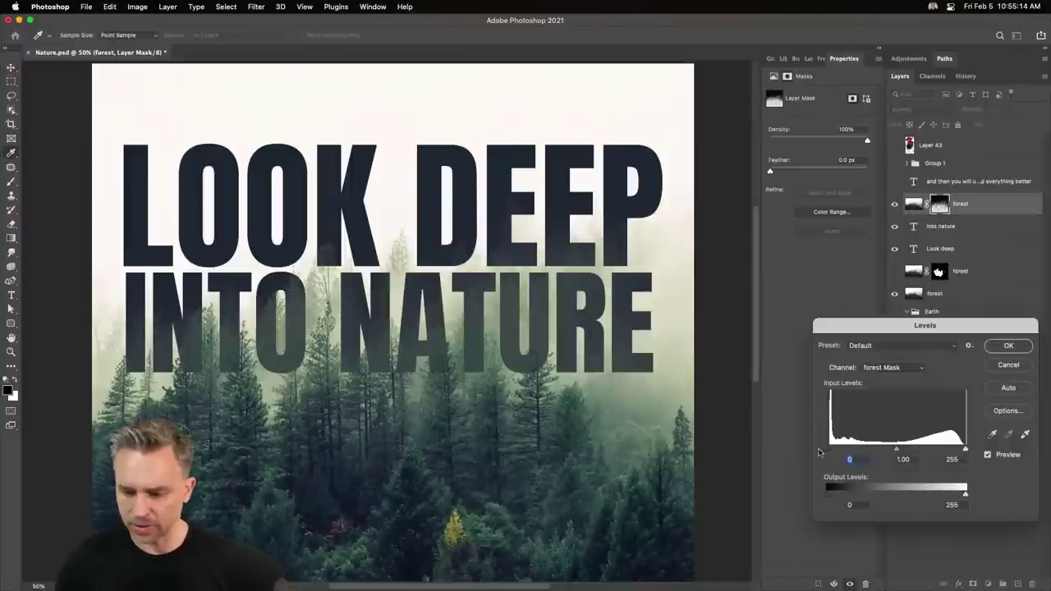
{"action": "left_click_drag", "start_coordinate": [831, 449], "coordinate": [851, 452]}
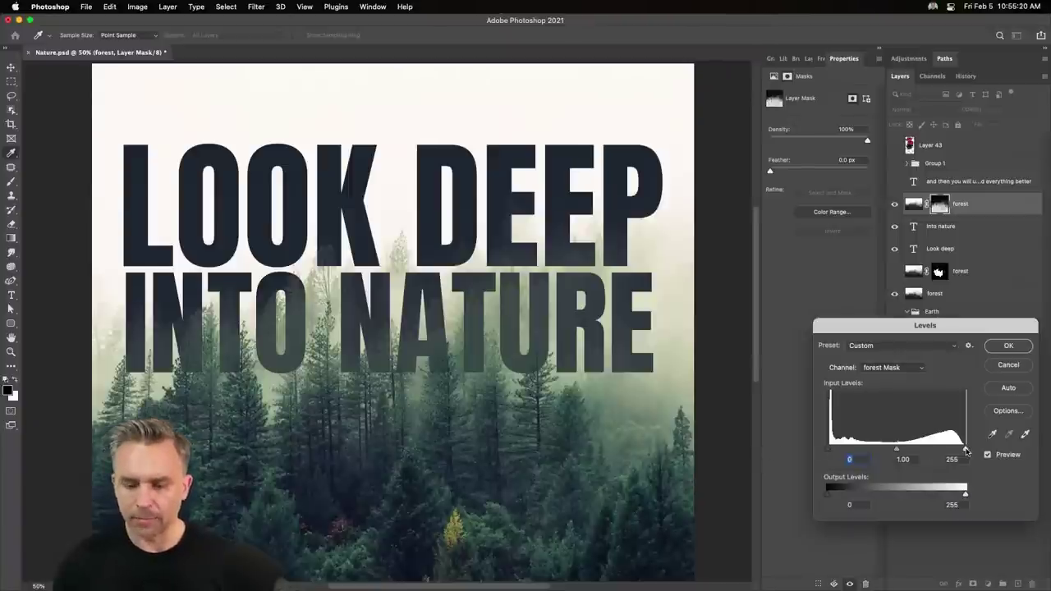
{"action": "left_click_drag", "start_coordinate": [925, 324], "coordinate": [784, 151]}
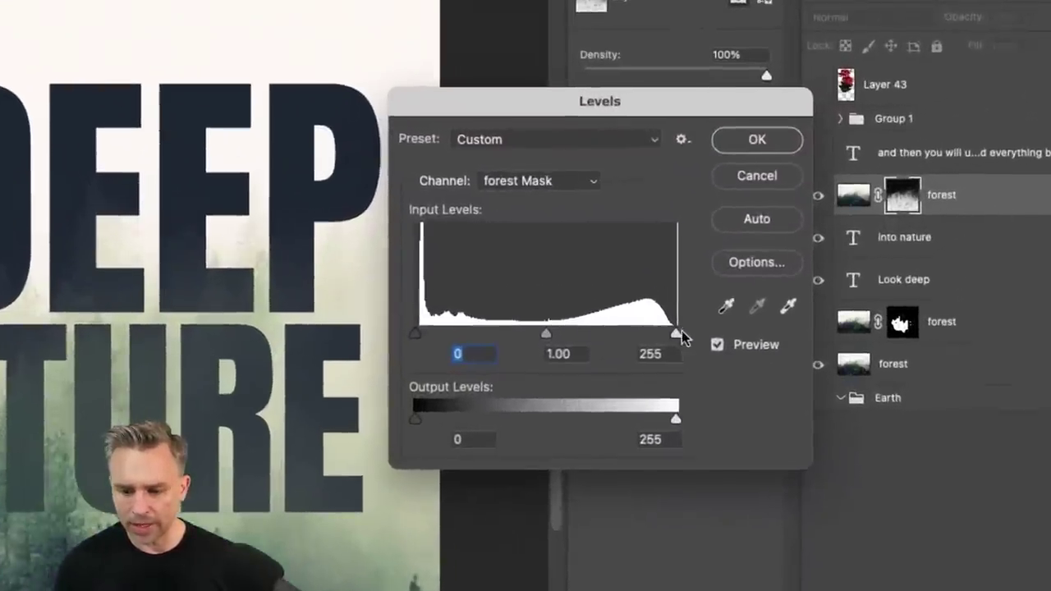
{"action": "left_click_drag", "start_coordinate": [681, 331], "coordinate": [585, 336]}
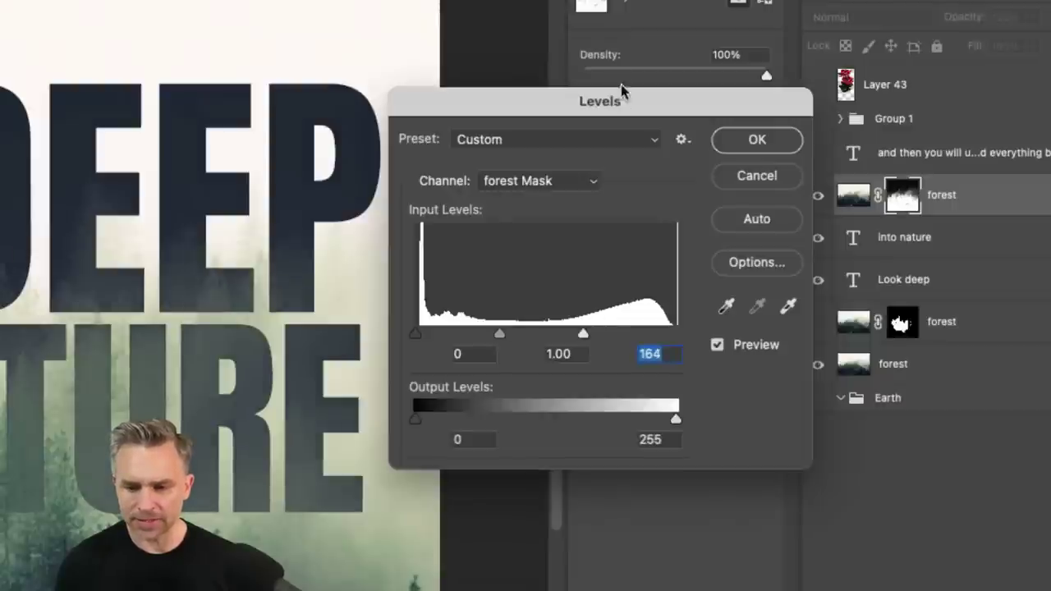
{"action": "left_click_drag", "start_coordinate": [622, 89], "coordinate": [657, 54]}
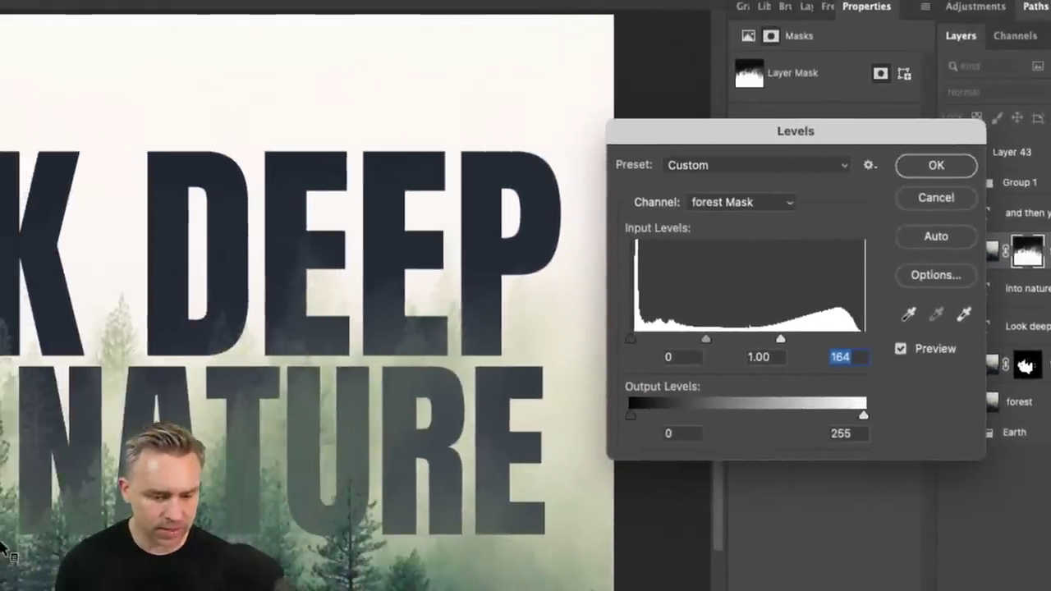
{"action": "left_click_drag", "start_coordinate": [780, 339], "coordinate": [761, 341]}
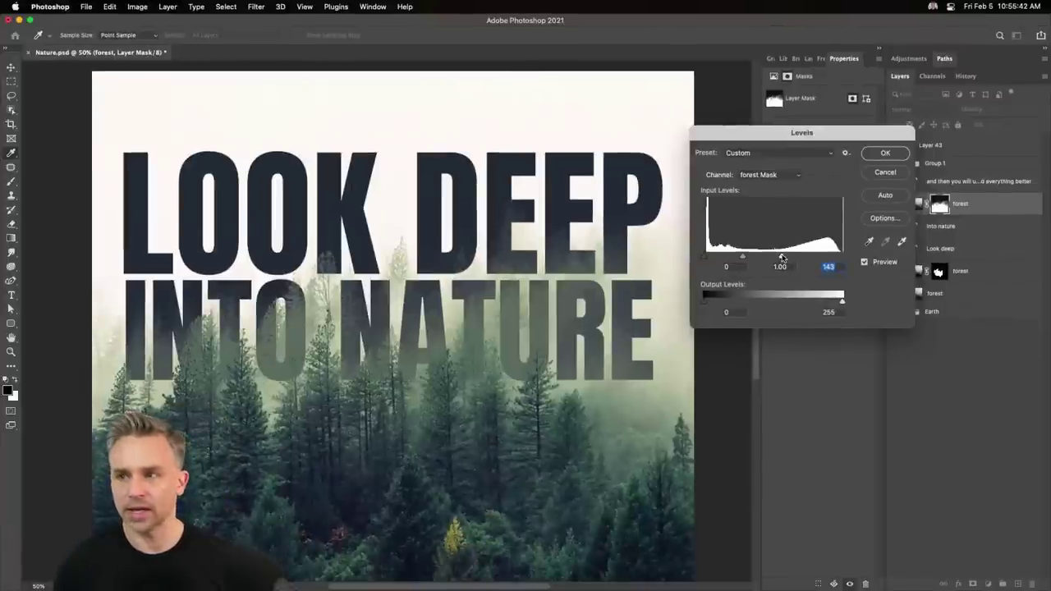
{"action": "left_click", "coordinate": [875, 153]}
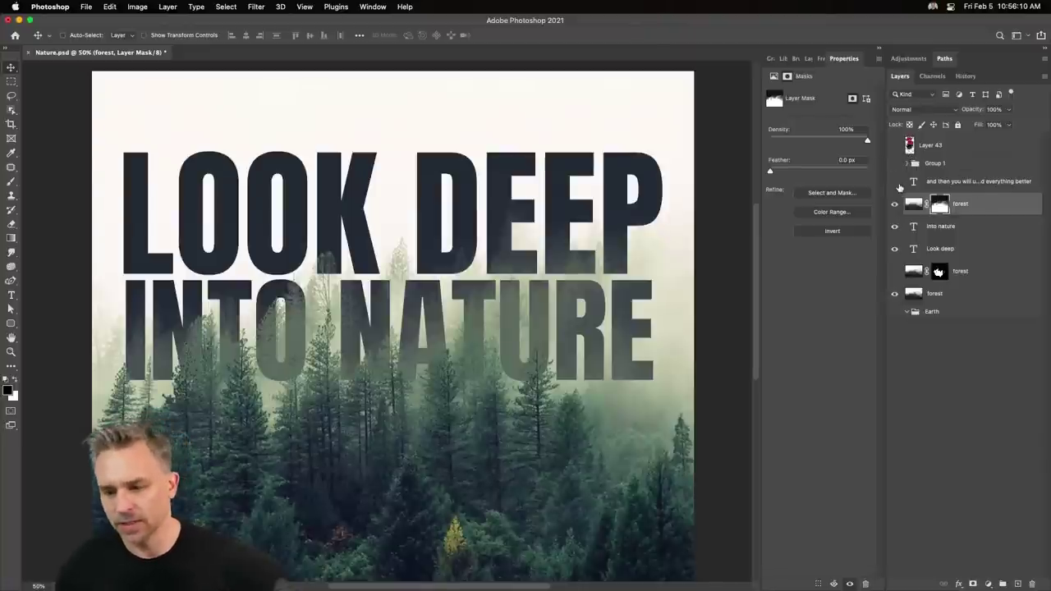
Show the tagline layer, place it beneath the title and scale it to about 121%.
{"action": "left_click", "coordinate": [894, 182]}
{"action": "left_click", "coordinate": [954, 182]}
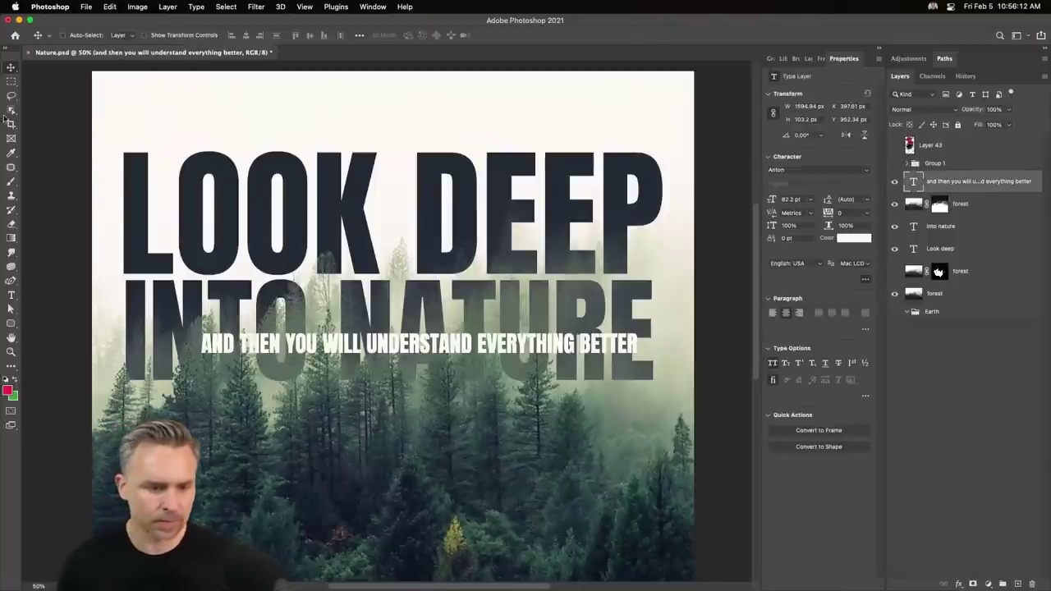
{"action": "left_click_drag", "start_coordinate": [431, 377], "coordinate": [435, 435]}
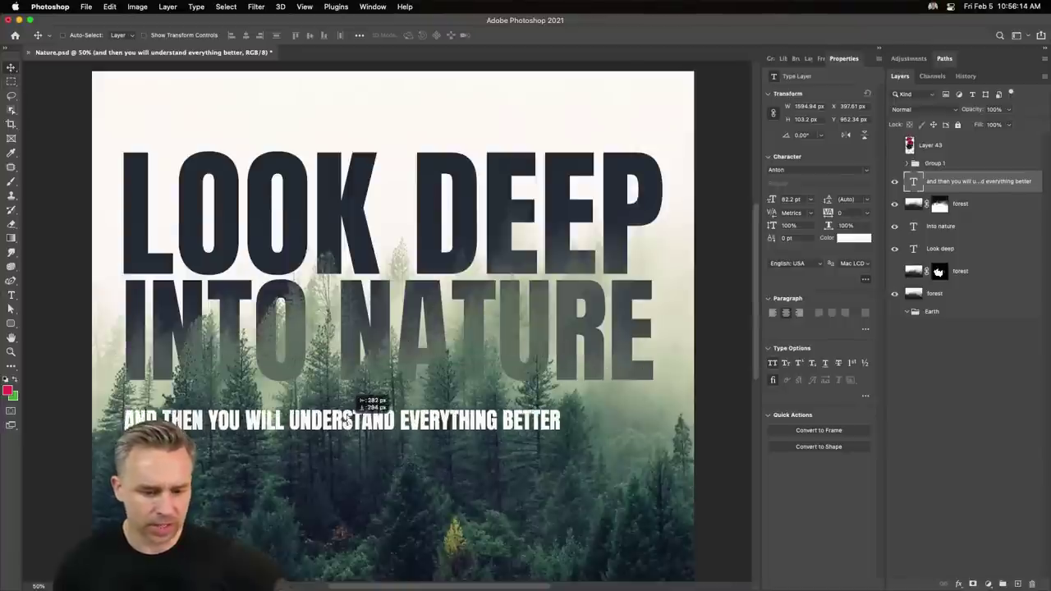
{"action": "key", "text": "ctrl+t"}
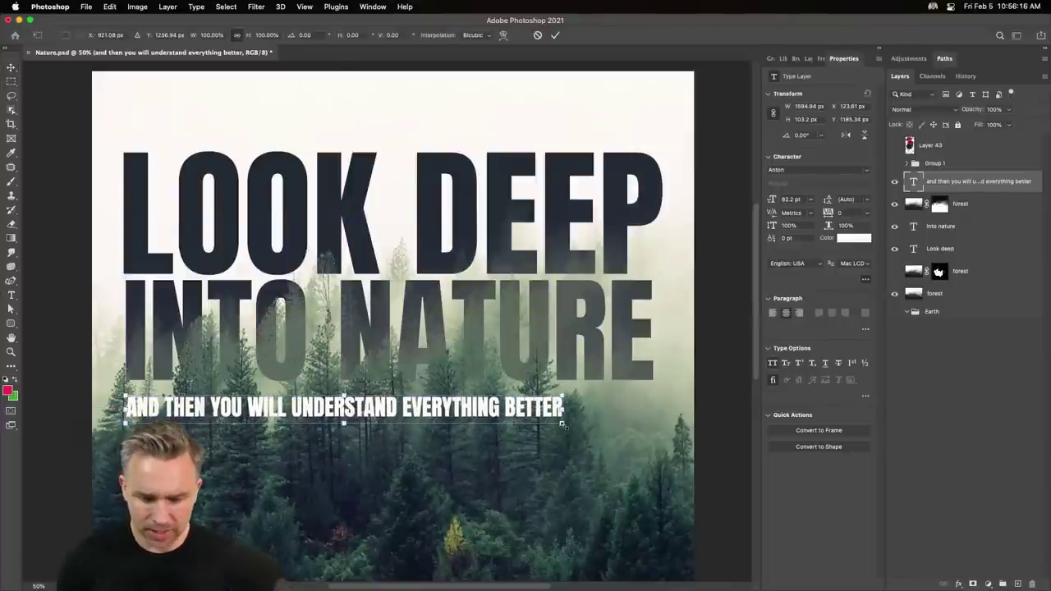
{"action": "left_click_drag", "start_coordinate": [563, 425], "coordinate": [655, 481]}
{"action": "key", "text": "Return"}
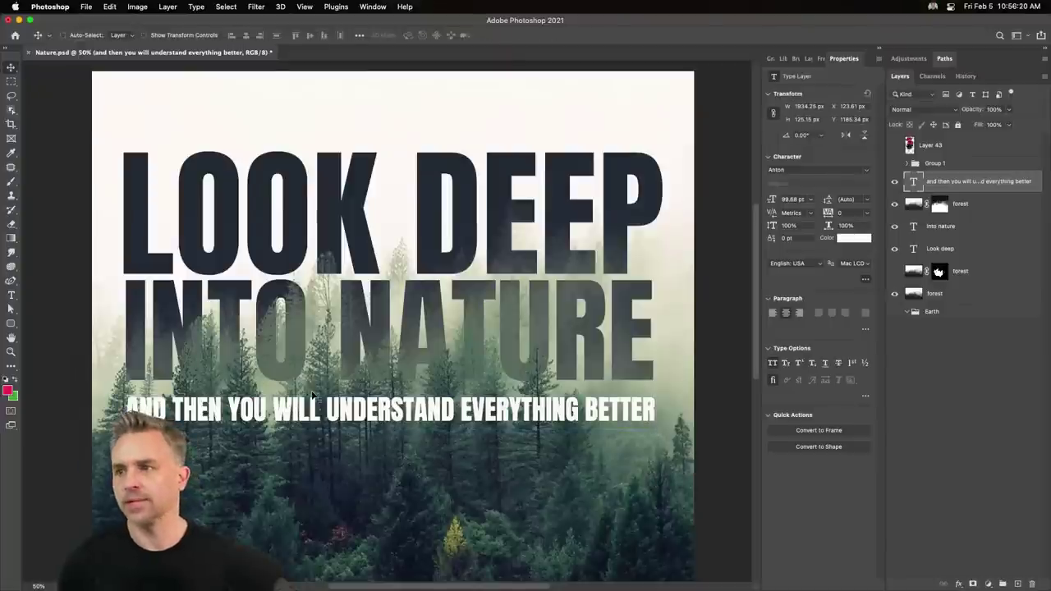
{"action": "left_click_drag", "start_coordinate": [320, 424], "coordinate": [318, 447]}
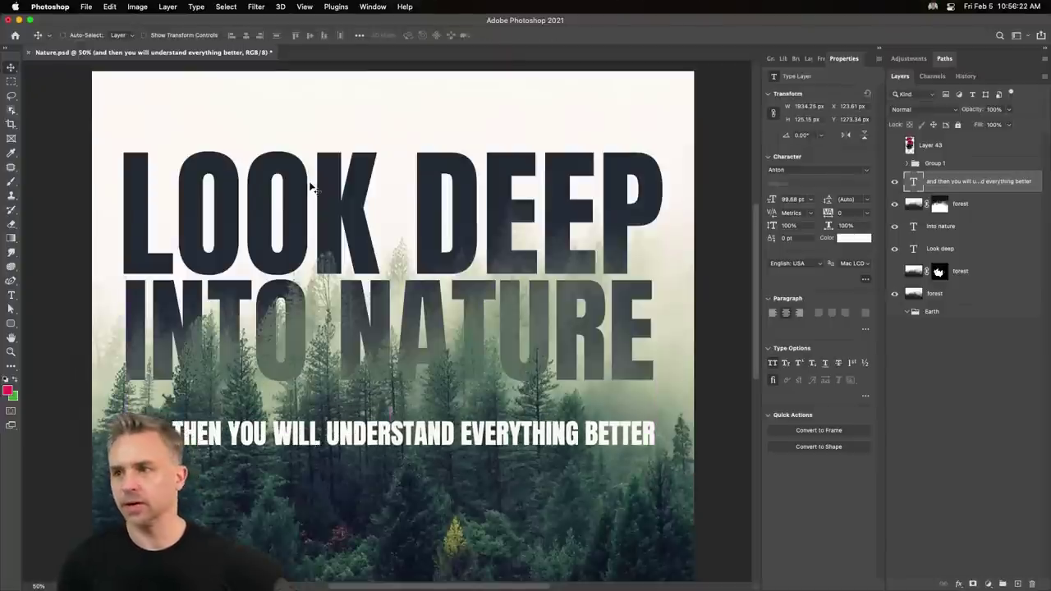
Preview the poster in full-screen mode, then return to the normal workspace.
{"action": "left_click_drag", "start_coordinate": [326, 248], "coordinate": [359, 235]}
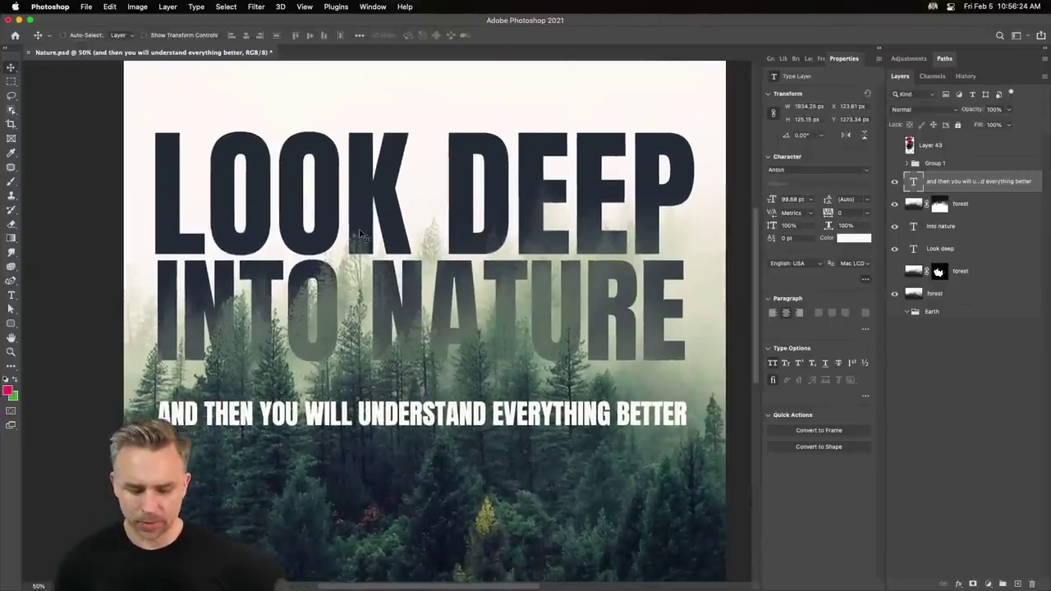
{"action": "key", "text": "f"}
{"action": "key", "text": "f"}
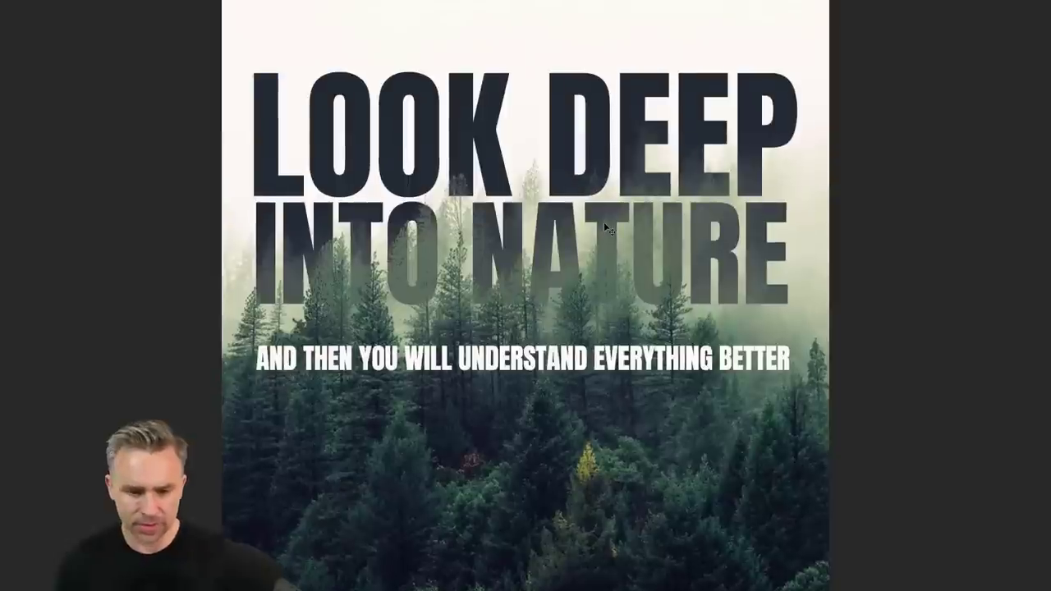
{"action": "key", "text": "f"}
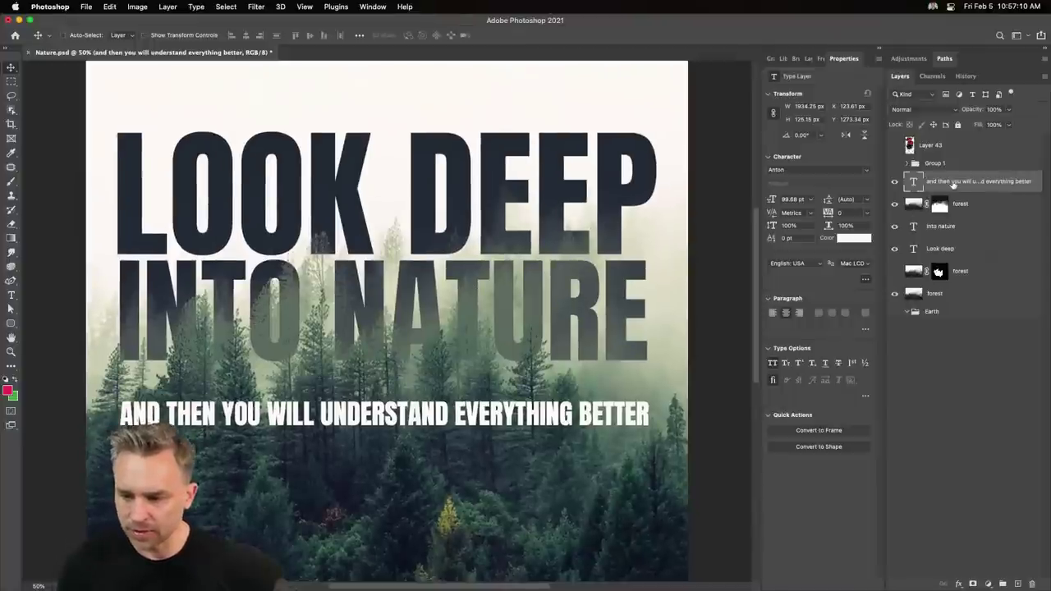
Recolour the tagline pale cream #e0dfcb sampled from the sky, then show the Channels list.
{"action": "left_click", "coordinate": [663, 305]}
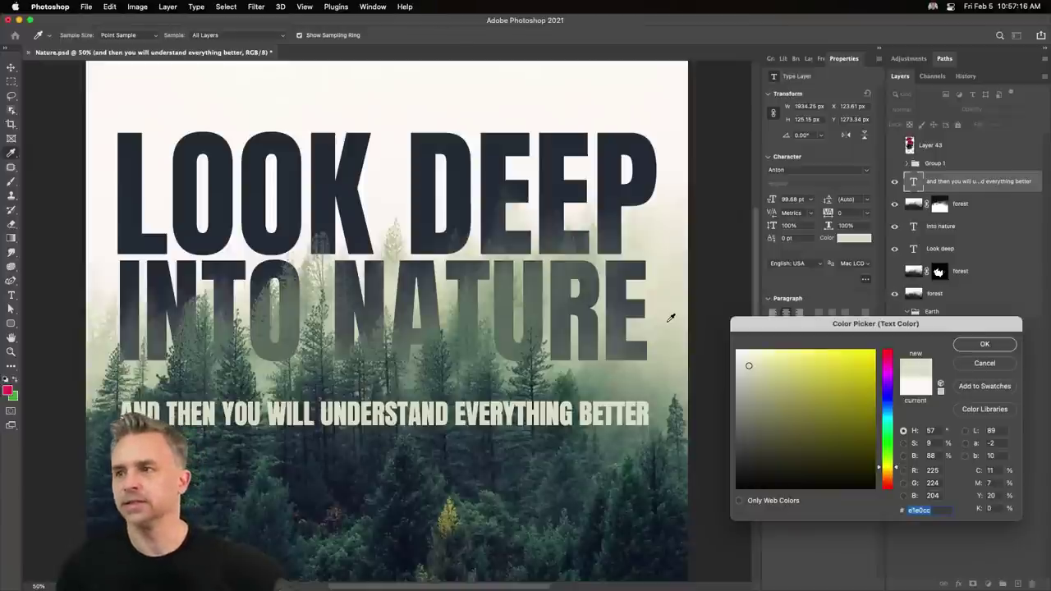
{"action": "key", "text": "Return"}
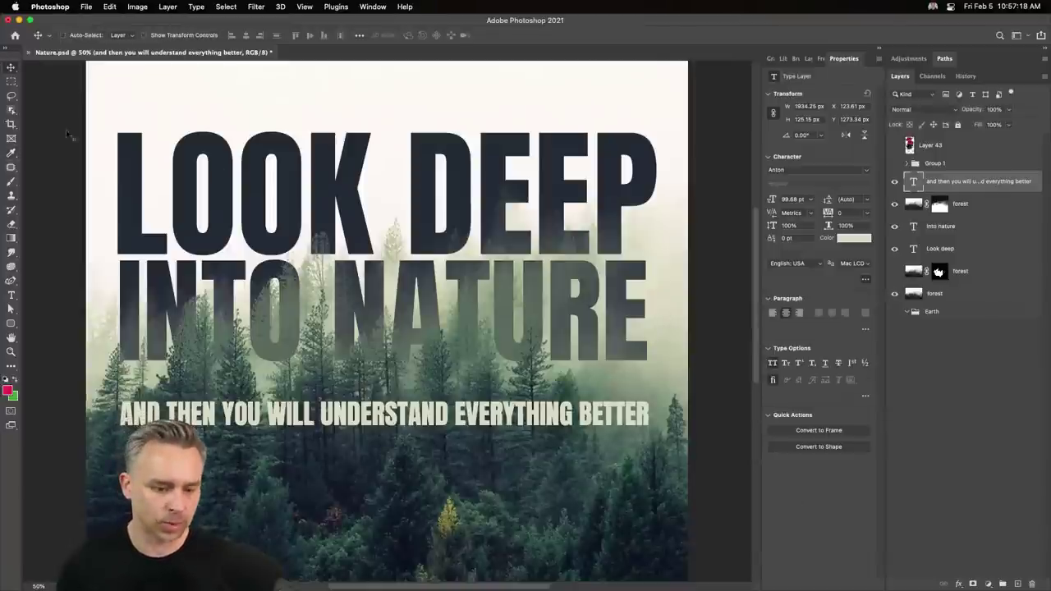
{"action": "left_click_drag", "start_coordinate": [275, 302], "coordinate": [326, 251]}
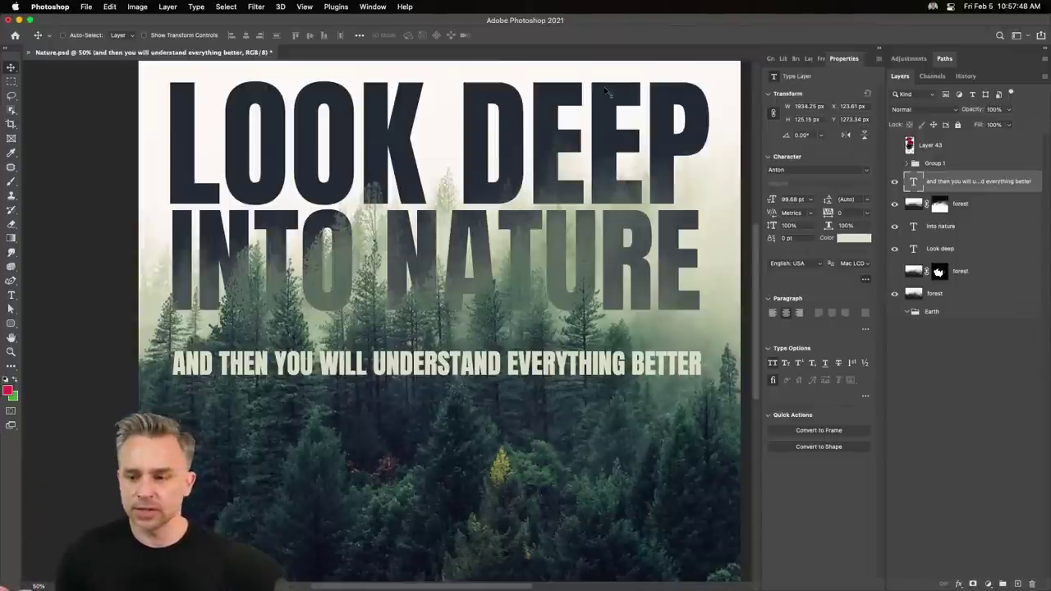
{"action": "left_click", "coordinate": [932, 75]}
{"action": "left_click", "coordinate": [877, 50]}
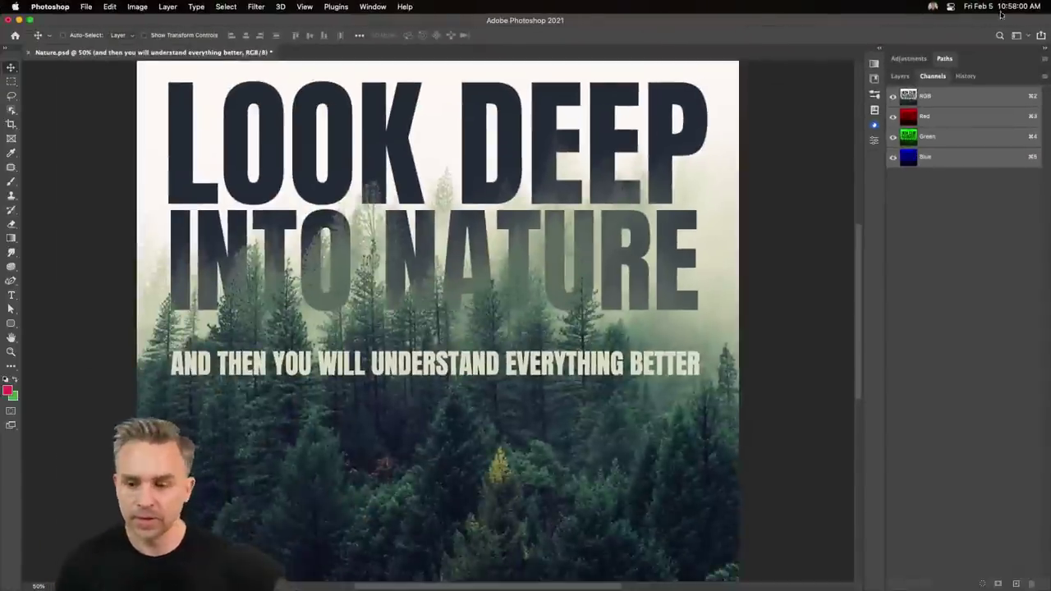
Copy the forest layer's tree mask onto the tagline layer and target that new mask.
{"action": "left_click", "coordinate": [900, 75]}
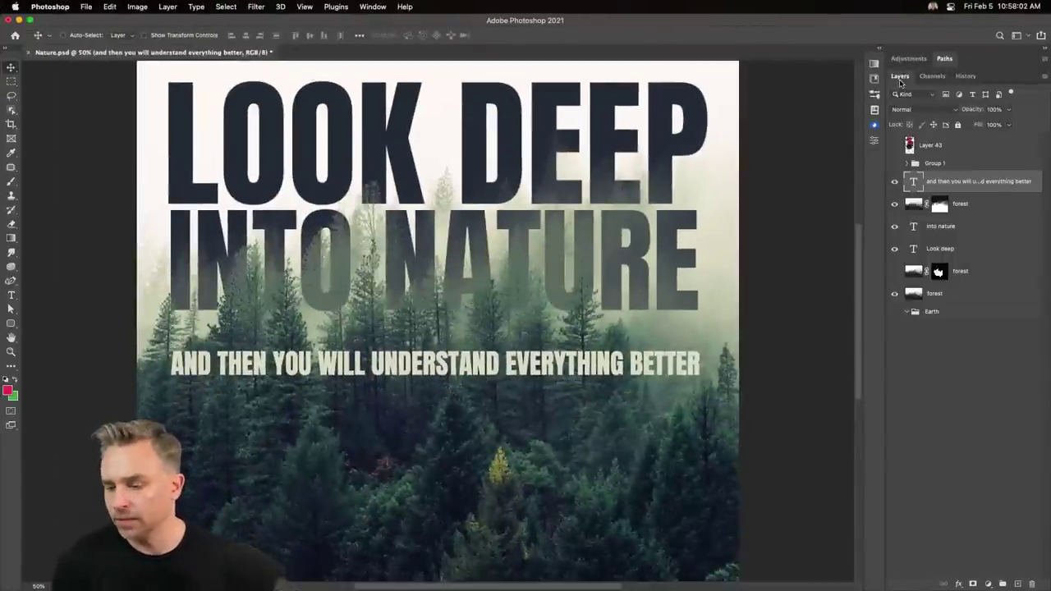
{"action": "left_click", "coordinate": [965, 205]}
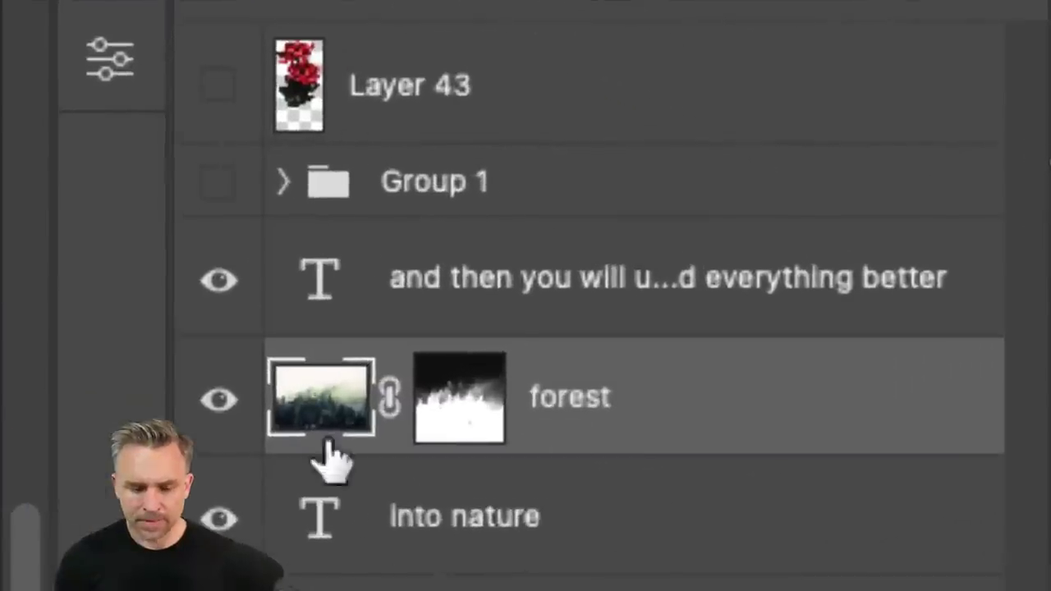
{"action": "left_click", "coordinate": [456, 392]}
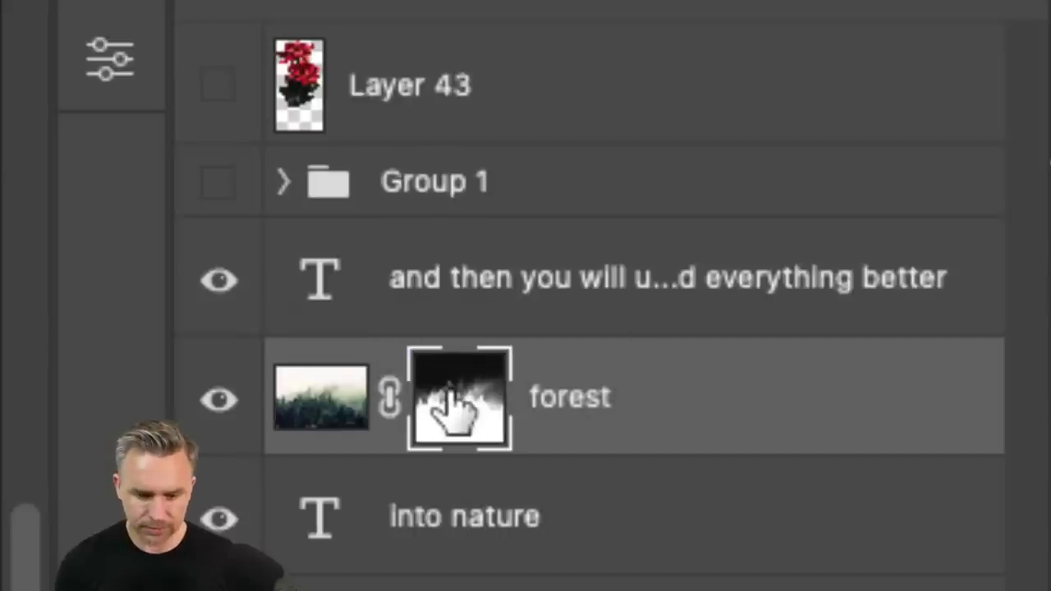
{"action": "left_click_drag", "start_coordinate": [448, 394], "coordinate": [466, 309]}
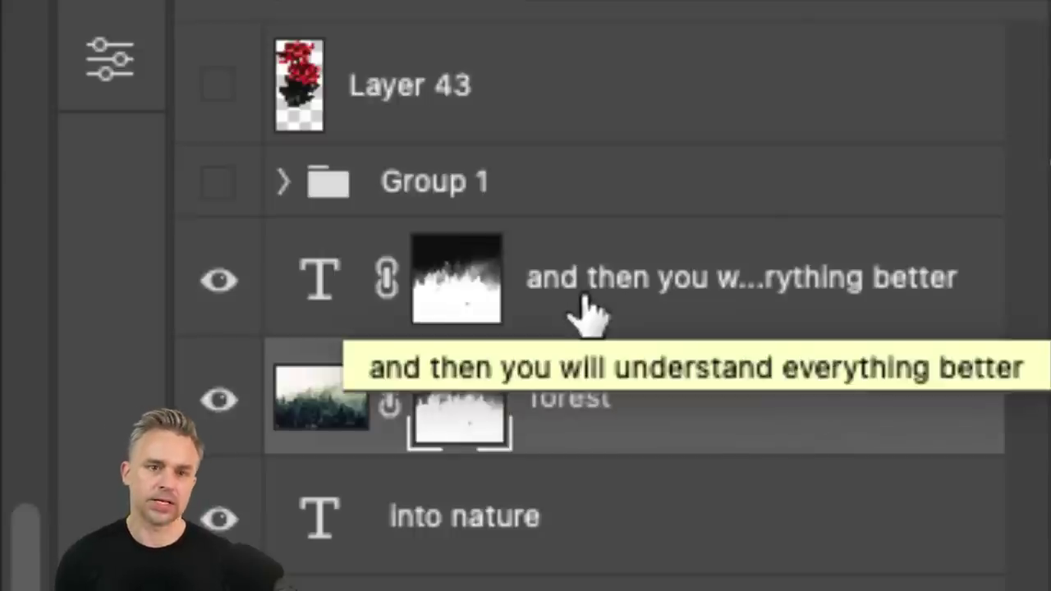
{"action": "mouse_move", "coordinate": [445, 321]}
{"action": "left_mouse_down"}
{"action": "mouse_move", "coordinate": [464, 423]}
{"action": "mouse_move", "coordinate": [481, 399]}
{"action": "mouse_move", "coordinate": [469, 328]}
{"action": "left_mouse_up"}
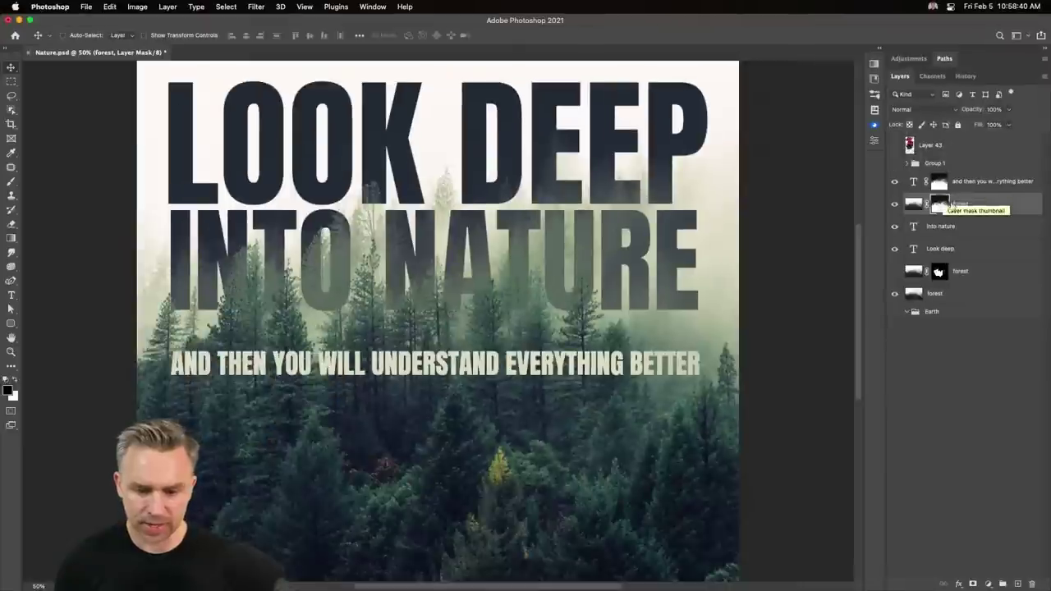
{"action": "left_click", "coordinate": [940, 185]}
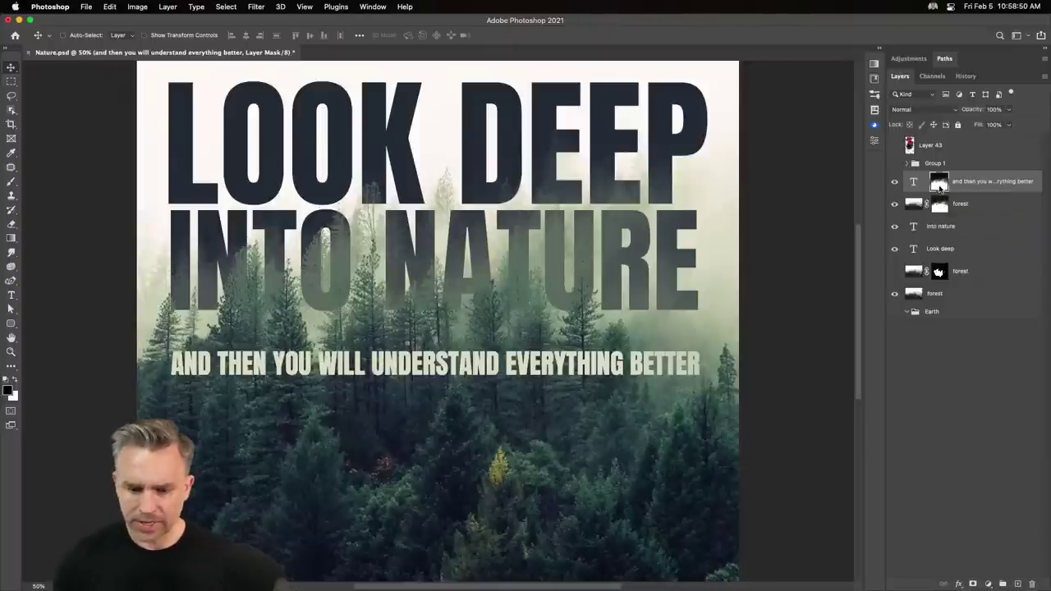
Invert the tagline's copied mask and shift it to reveal the word AND.
{"action": "key", "text": "ctrl+i"}
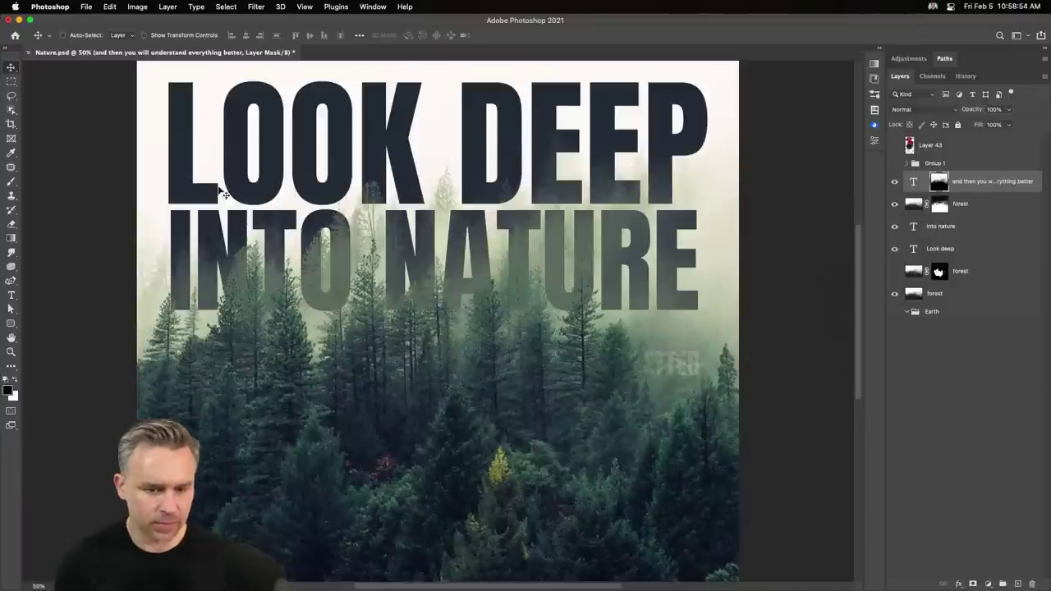
{"action": "mouse_move", "coordinate": [221, 193]}
{"action": "left_mouse_down"}
{"action": "mouse_move", "coordinate": [286, 386]}
{"action": "mouse_move", "coordinate": [176, 329]}
{"action": "mouse_move", "coordinate": [258, 286]}
{"action": "mouse_move", "coordinate": [211, 235]}
{"action": "mouse_move", "coordinate": [220, 304]}
{"action": "mouse_move", "coordinate": [302, 297]}
{"action": "mouse_move", "coordinate": [330, 361]}
{"action": "mouse_move", "coordinate": [264, 270]}
{"action": "mouse_move", "coordinate": [287, 328]}
{"action": "left_mouse_up"}
{"action": "mouse_move", "coordinate": [442, 368]}
{"action": "left_mouse_down"}
{"action": "mouse_move", "coordinate": [386, 282]}
{"action": "mouse_move", "coordinate": [404, 281]}
{"action": "mouse_move", "coordinate": [392, 304]}
{"action": "left_mouse_up"}
Raise the mask's black point with Levels, then shift the mask to reveal more tagline.
{"action": "key", "text": "ctrl+l"}
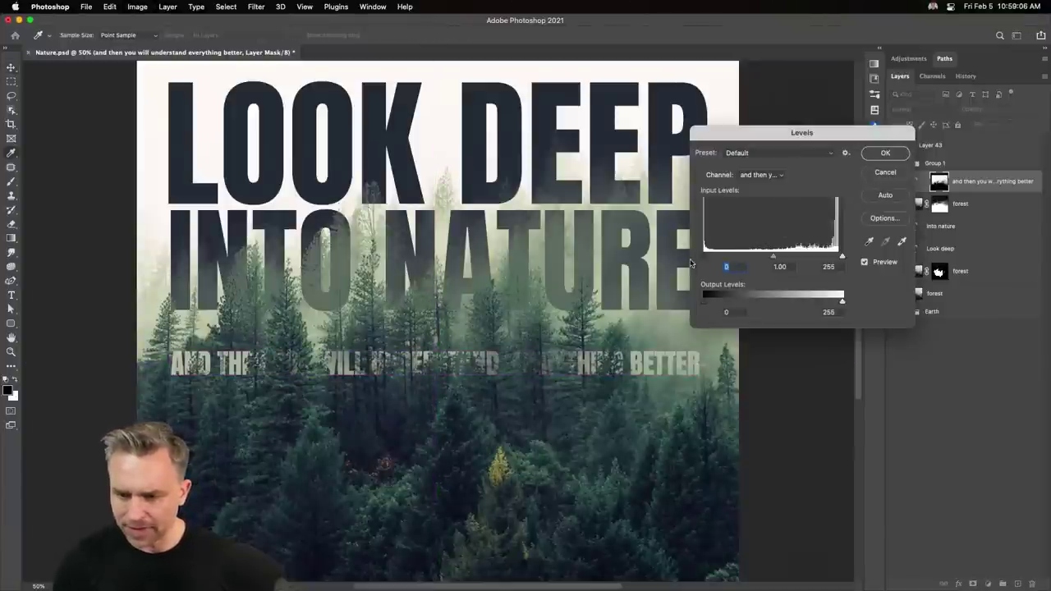
{"action": "left_click_drag", "start_coordinate": [704, 260], "coordinate": [749, 261]}
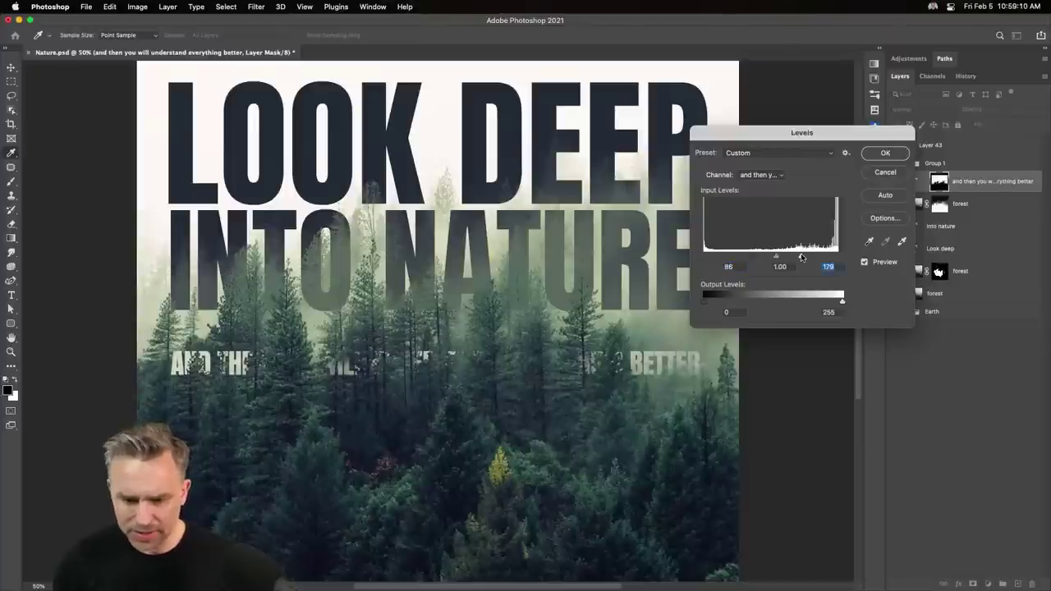
{"action": "key", "text": "Return"}
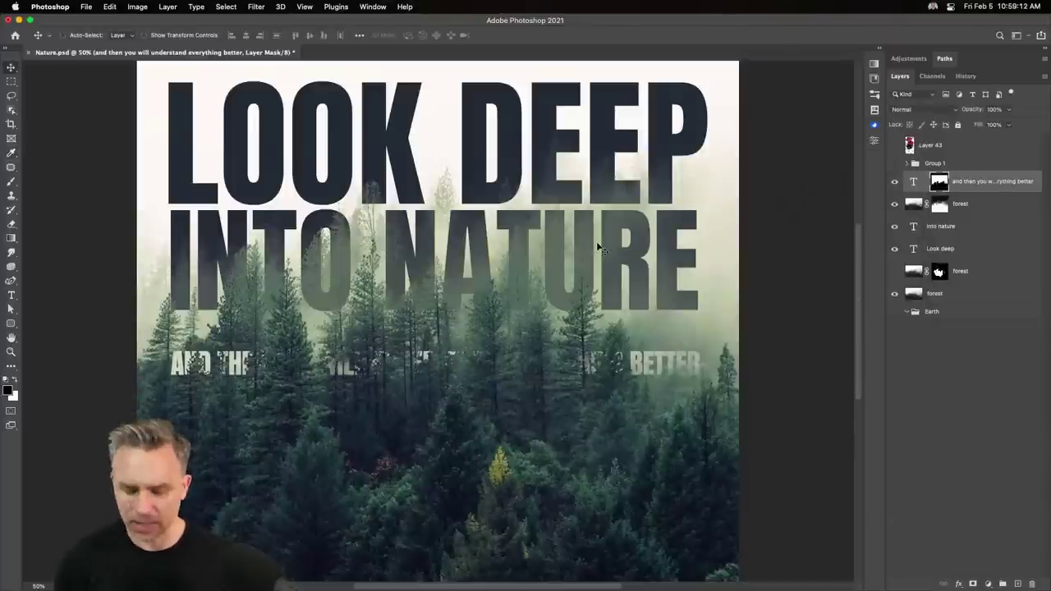
{"action": "key", "text": "ctrl+plus"}
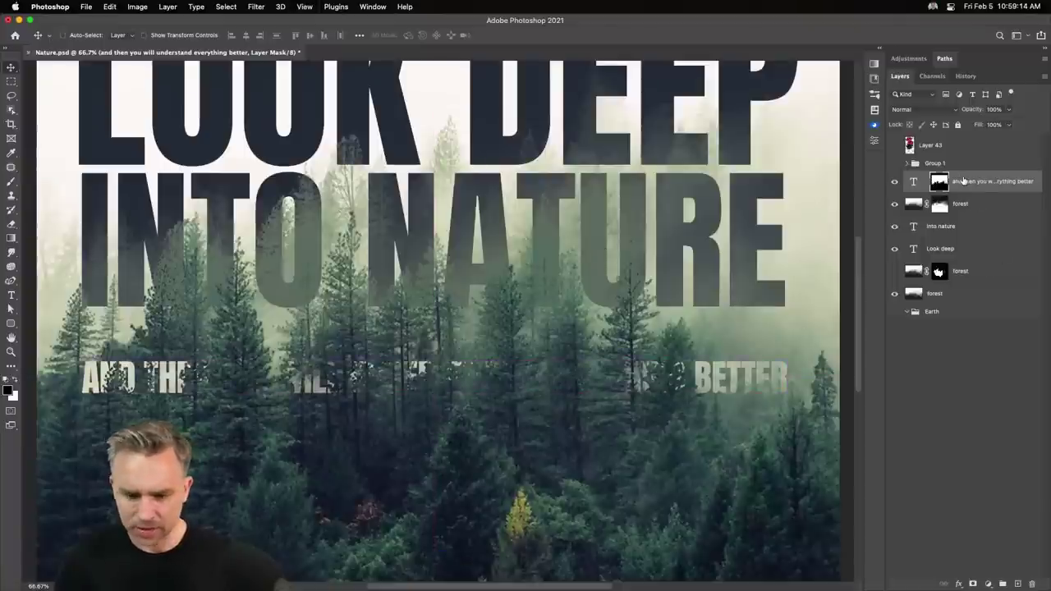
{"action": "mouse_move", "coordinate": [396, 377]}
{"action": "left_mouse_down"}
{"action": "mouse_move", "coordinate": [410, 452]}
{"action": "mouse_move", "coordinate": [329, 507]}
{"action": "mouse_move", "coordinate": [453, 502]}
{"action": "mouse_move", "coordinate": [384, 501]}
{"action": "mouse_move", "coordinate": [391, 481]}
{"action": "left_mouse_up"}
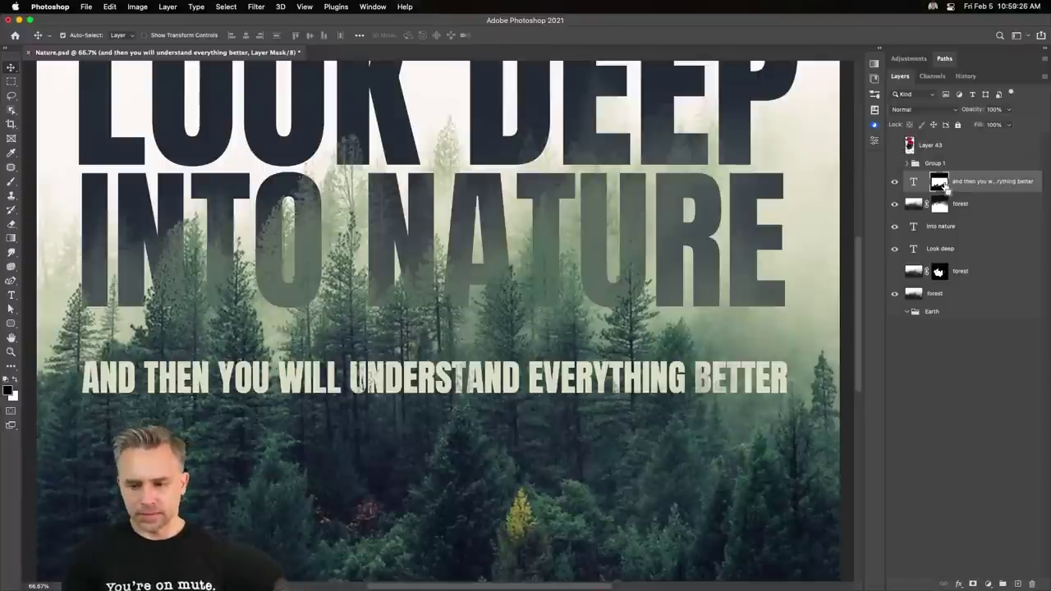
View the tagline's mask on its own and bring its lower part into view.
{"action": "left_click", "coordinate": [940, 185], "text": "alt"}
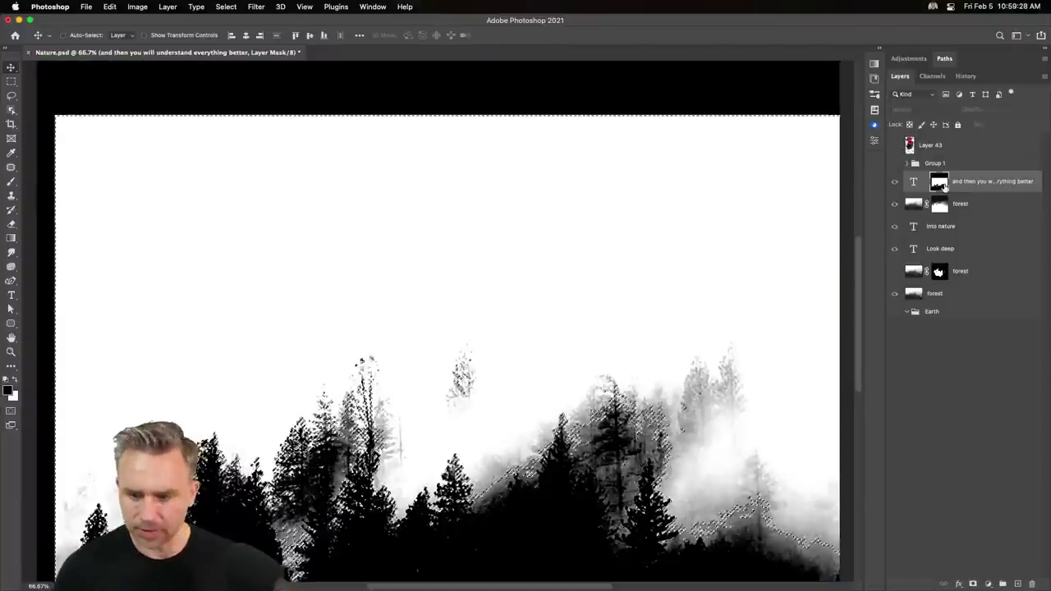
{"action": "left_click", "coordinate": [936, 186], "text": "alt"}
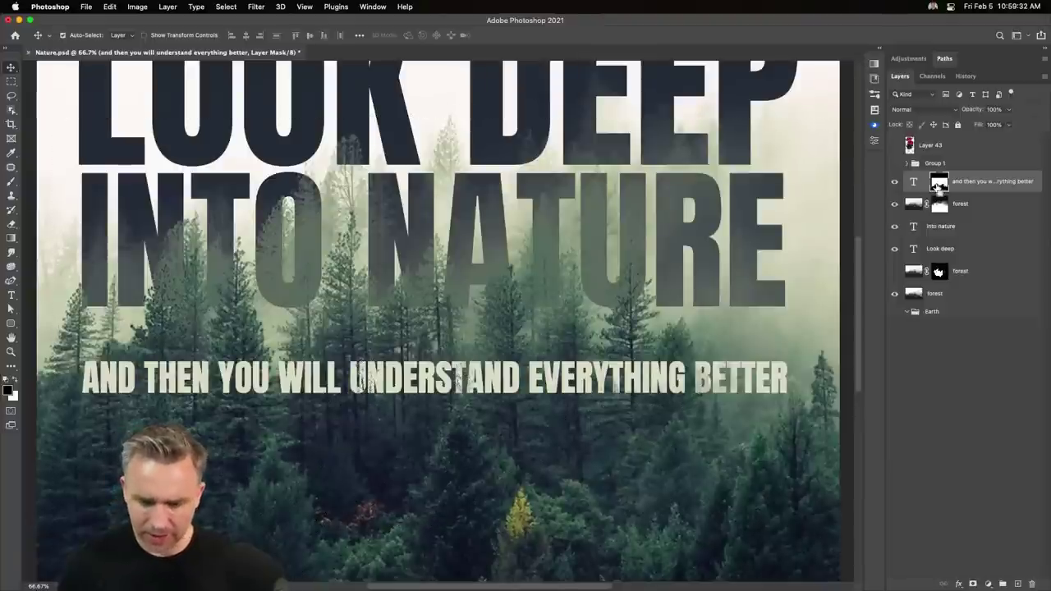
{"action": "left_click", "coordinate": [936, 185], "text": "ctrl"}
{"action": "key", "text": "ctrl+d"}
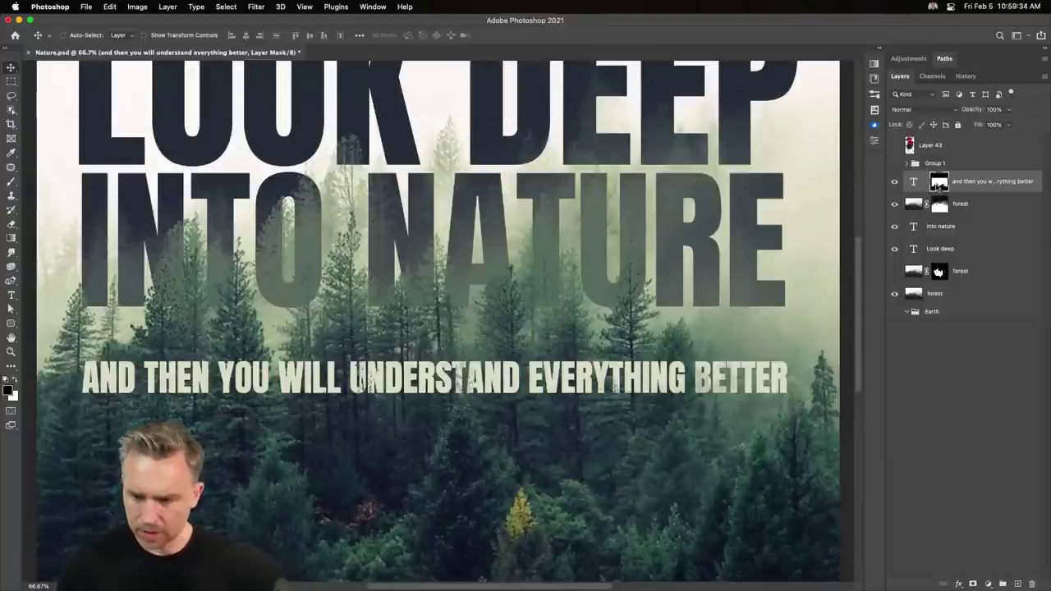
{"action": "left_click", "coordinate": [936, 186], "text": "alt"}
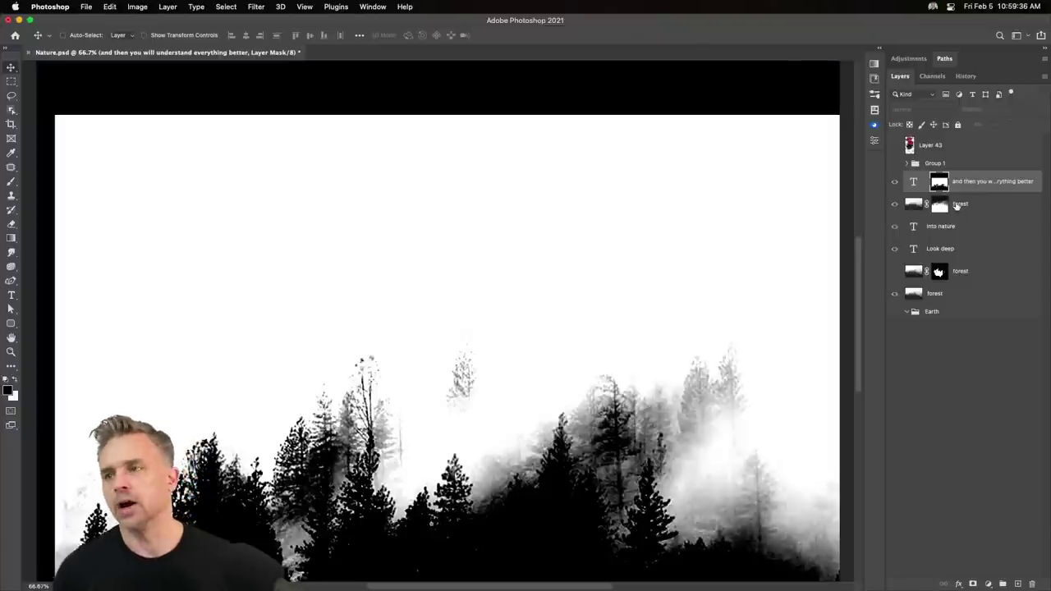
{"action": "mouse_move", "coordinate": [511, 375]}
{"action": "left_mouse_down"}
{"action": "mouse_move", "coordinate": [520, 261]}
{"action": "mouse_move", "coordinate": [520, 288]}
{"action": "left_mouse_up"}
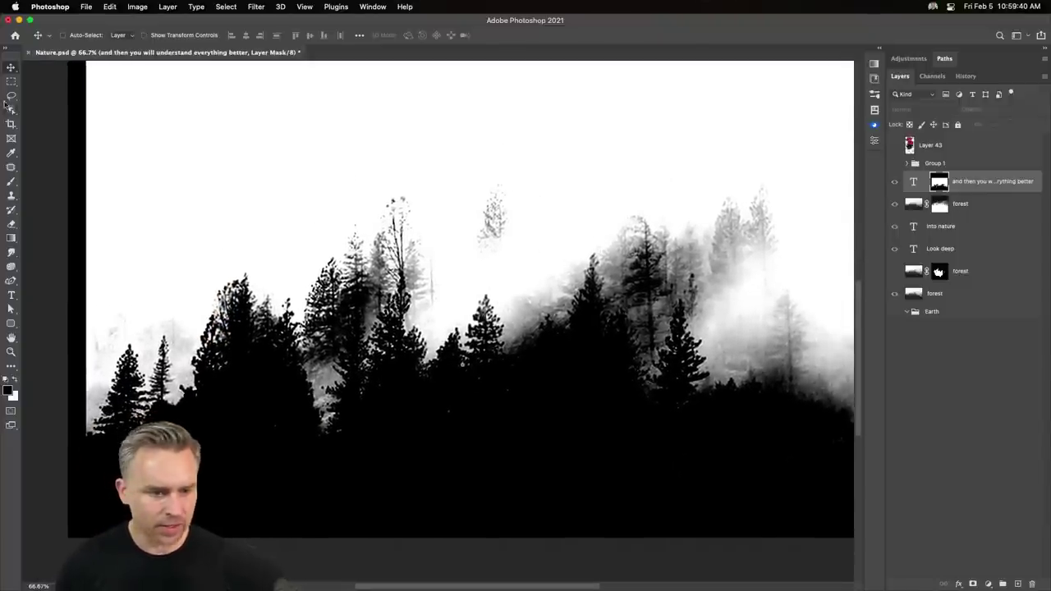
Lasso the lone central tree in the mask and fill everything else with white.
{"action": "left_click", "coordinate": [10, 97]}
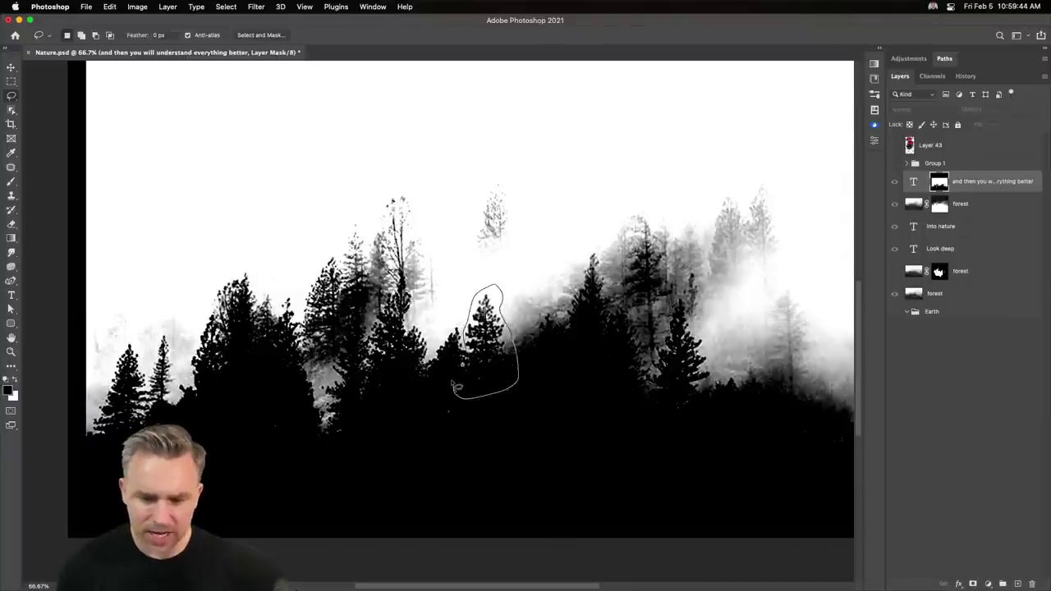
{"action": "left_click_drag", "start_coordinate": [523, 380], "coordinate": [457, 386]}
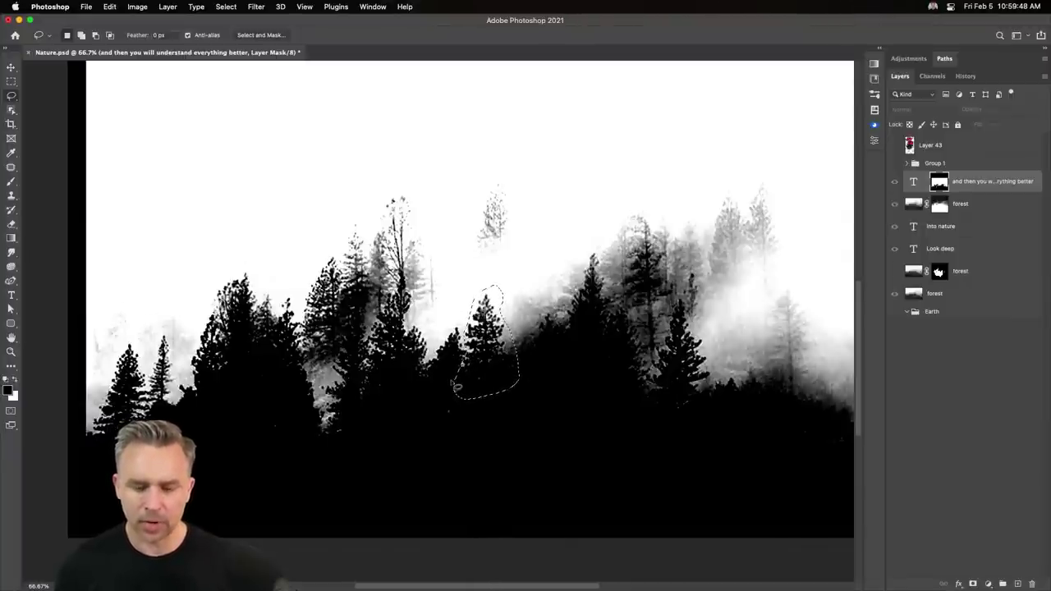
{"action": "key", "text": "super+shift+i"}
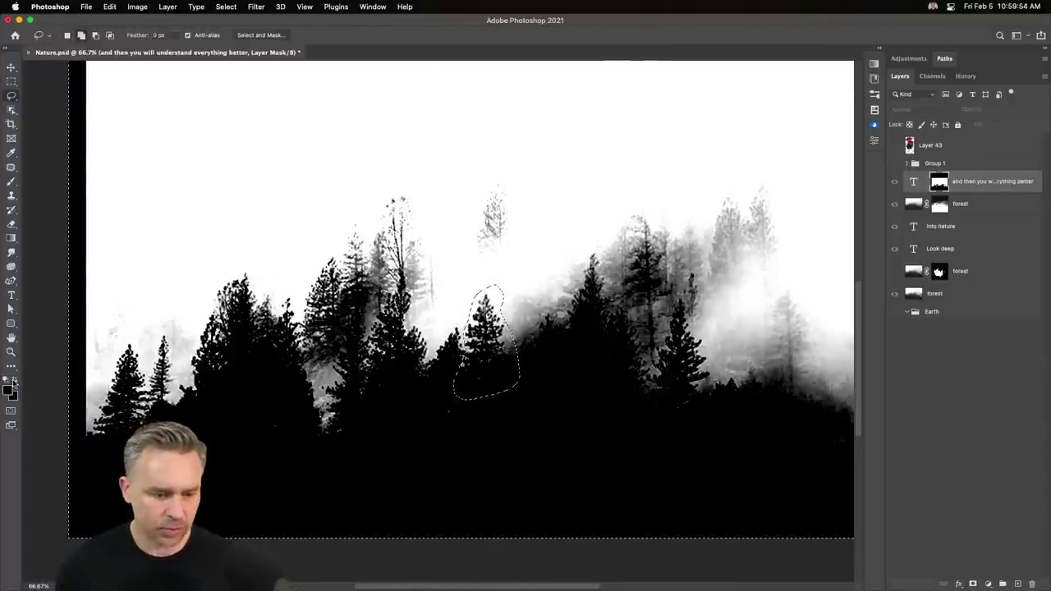
{"action": "left_click", "coordinate": [13, 380]}
{"action": "key", "text": "shift+BackSpace"}
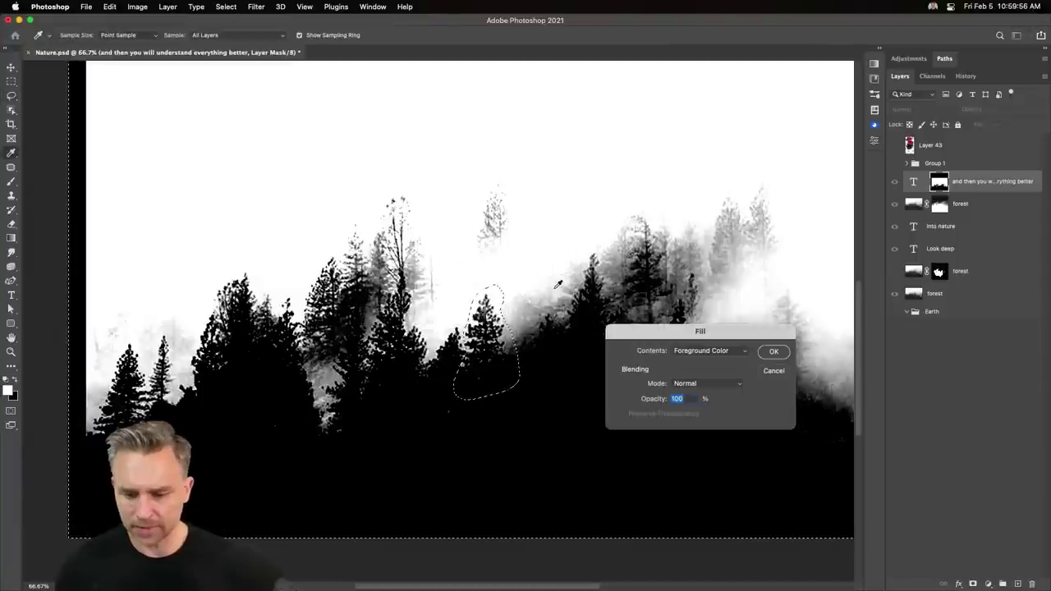
{"action": "key", "text": "Return"}
{"action": "key", "text": "l"}
{"action": "key", "text": "super+d"}
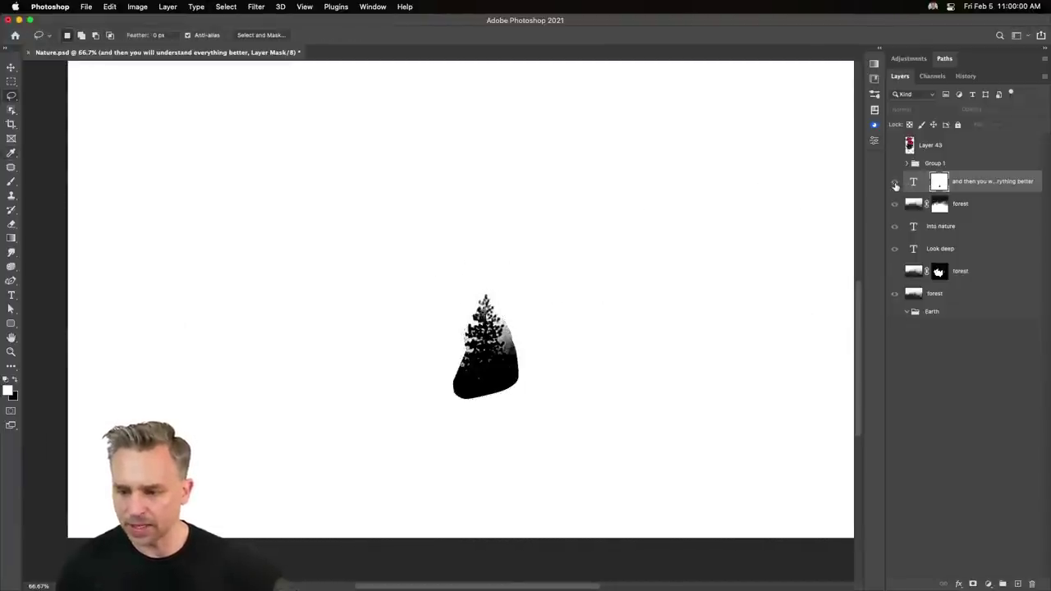
{"action": "left_click", "coordinate": [895, 183]}
Shift the tagline's mask upward and zoom in on the word UNDERSTAND.
{"action": "left_click", "coordinate": [11, 69]}
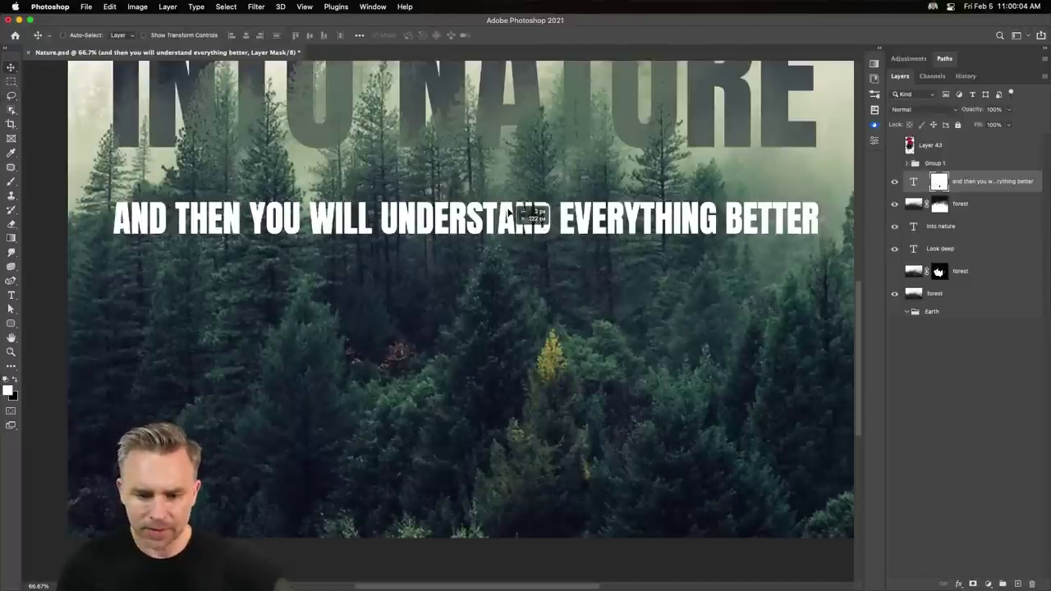
{"action": "left_click_drag", "start_coordinate": [525, 212], "coordinate": [519, 209]}
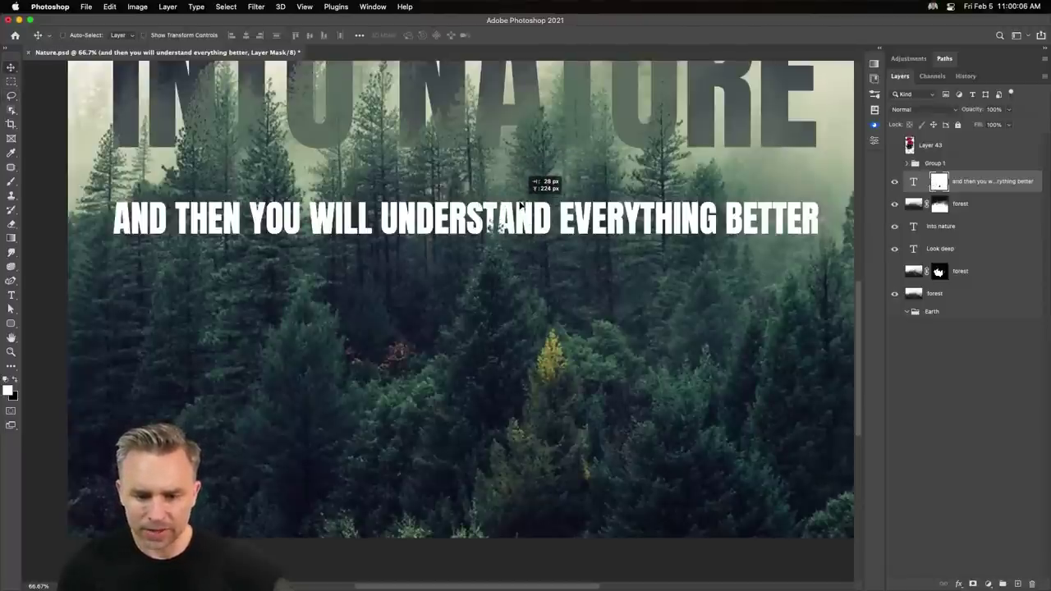
{"action": "left_click_drag", "start_coordinate": [519, 207], "coordinate": [517, 209]}
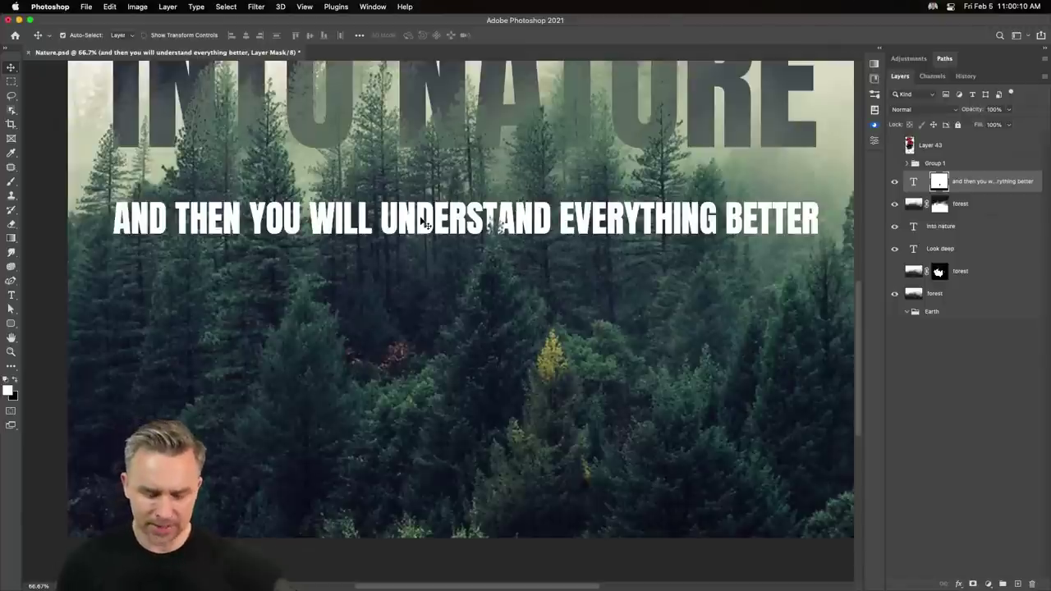
{"action": "key", "text": "super+plus"}
{"action": "key", "text": "super+plus"}
{"action": "left_click_drag", "start_coordinate": [457, 159], "coordinate": [367, 448]}
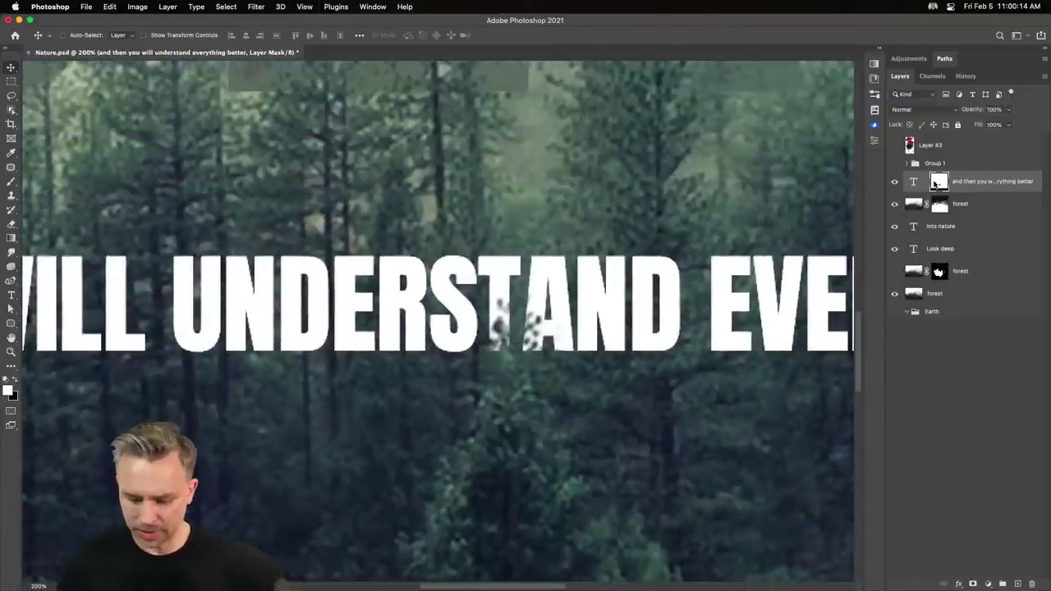
Set the mask's Levels black input to 60 and nudge the mask into place.
{"action": "key", "text": "super+l"}
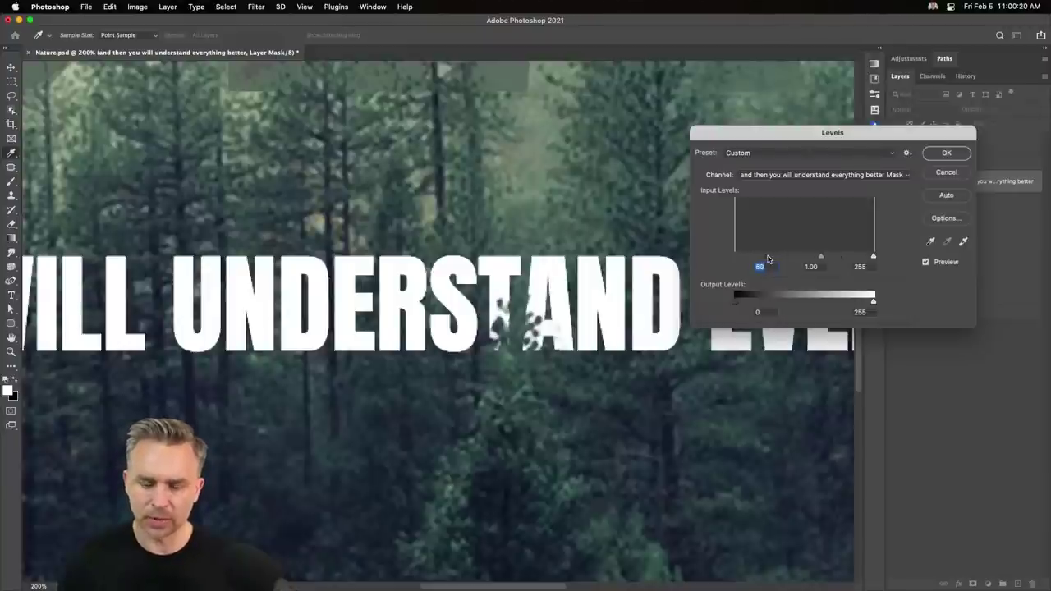
{"action": "key", "text": "Return"}
{"action": "key", "text": "super+minus"}
{"action": "key", "text": "super+minus"}
{"action": "key", "text": "super+minus"}
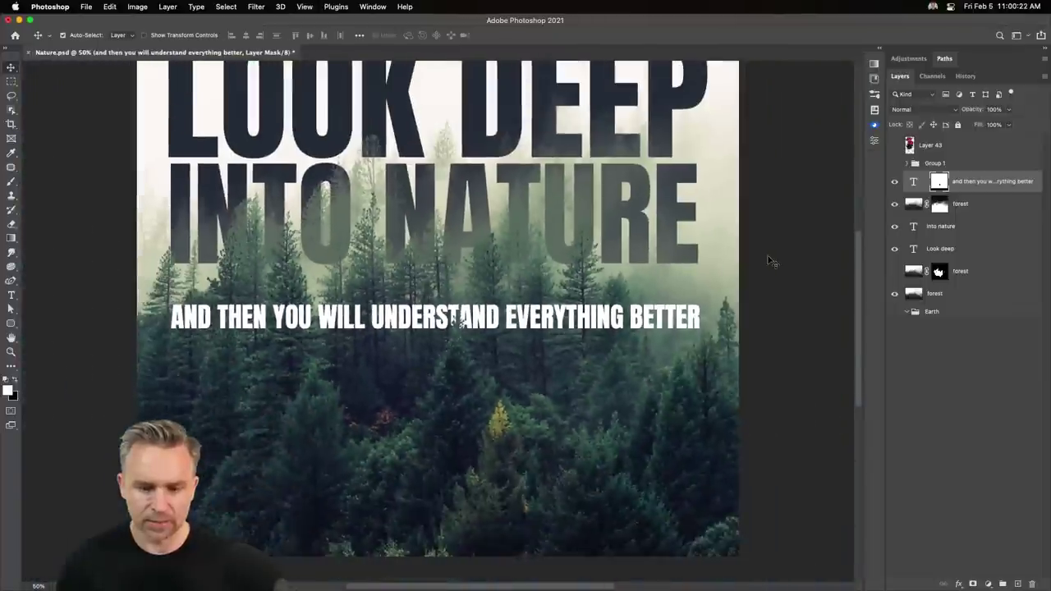
{"action": "key", "text": "super+minus"}
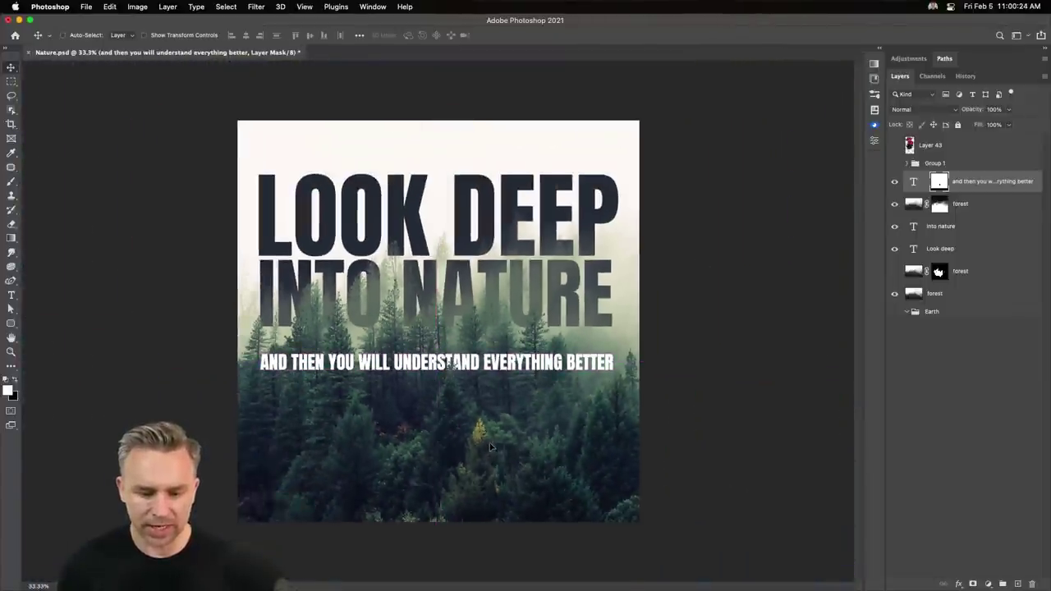
{"action": "left_click_drag", "start_coordinate": [491, 446], "coordinate": [493, 450]}
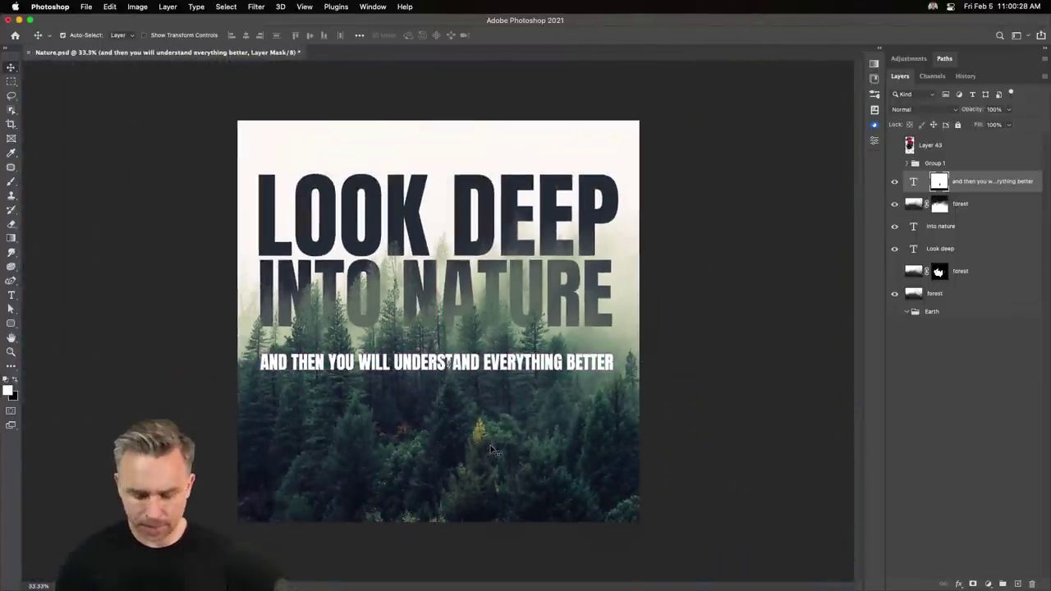
{"action": "key", "text": "super+equal"}
{"action": "key", "text": "super+equal"}
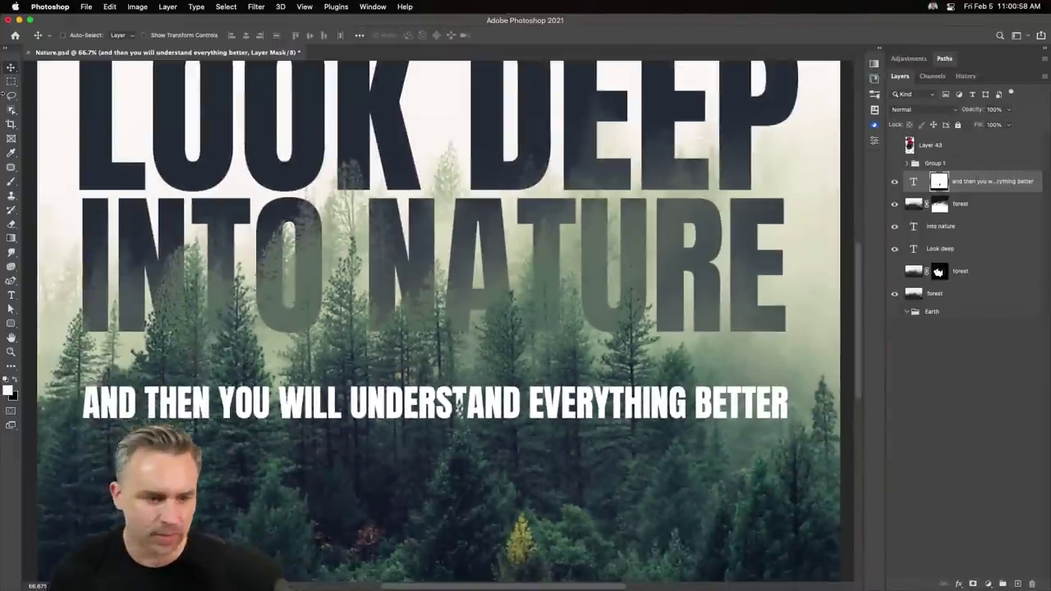
Copy the mask's tree cutout from below STAND to under the G of EVERYTHING.
{"action": "left_click", "coordinate": [11, 81]}
{"action": "left_click_drag", "start_coordinate": [388, 356], "coordinate": [530, 516]}
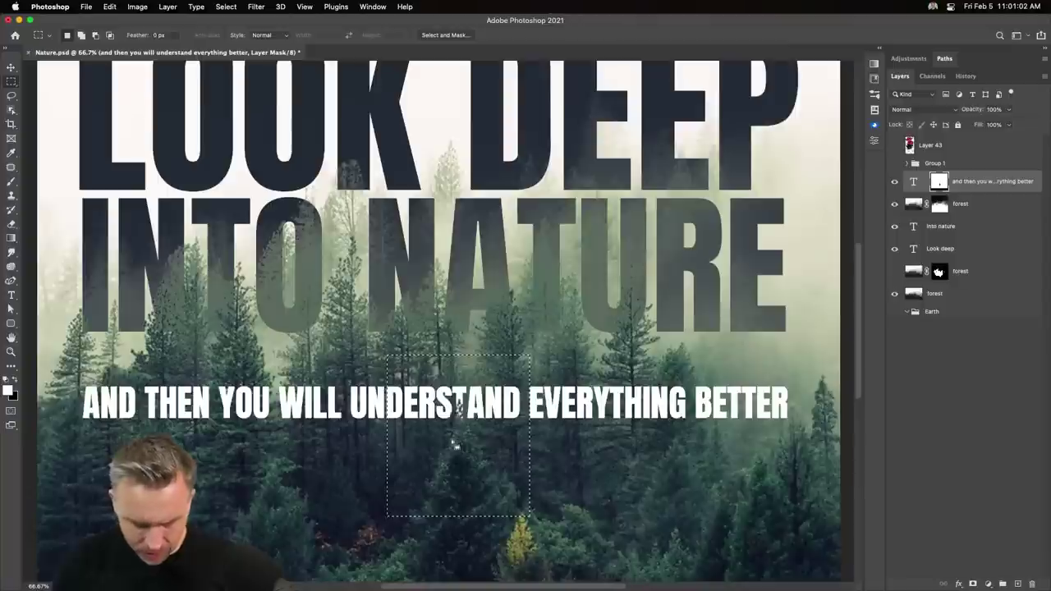
{"action": "left_click", "coordinate": [355, 331]}
{"action": "left_click_drag", "start_coordinate": [376, 335], "coordinate": [546, 534]}
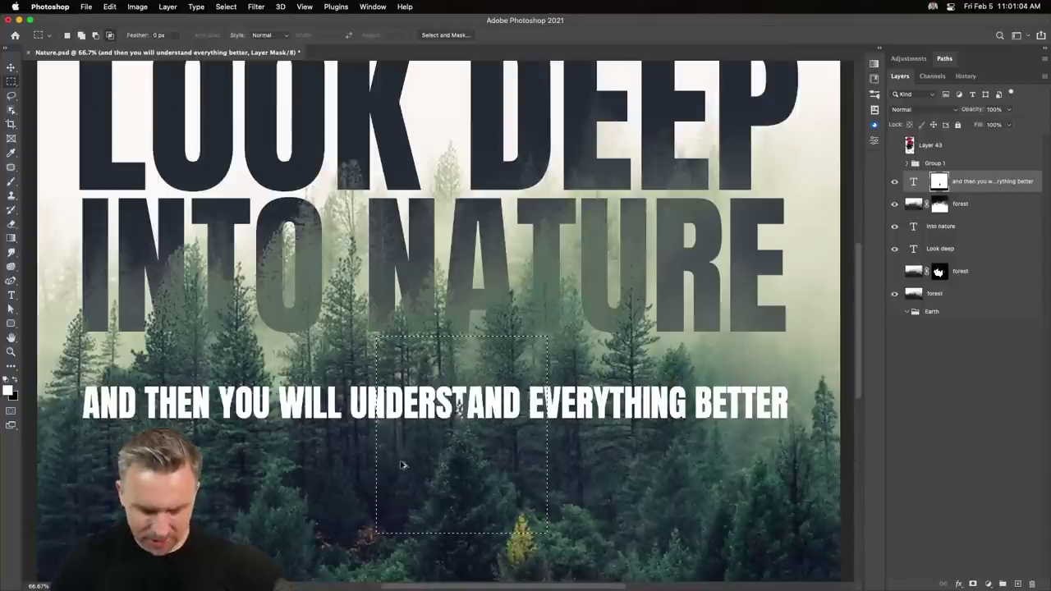
{"action": "left_click_drag", "start_coordinate": [438, 467], "coordinate": [595, 434]}
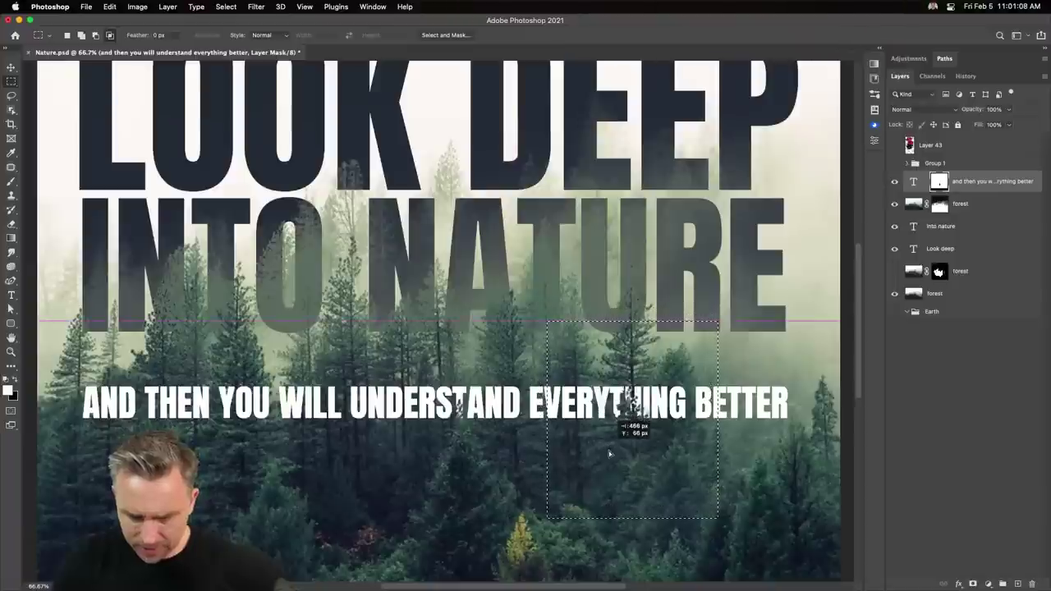
{"action": "mouse_move", "coordinate": [595, 433]}
{"action": "left_mouse_down"}
{"action": "mouse_move", "coordinate": [608, 464]}
{"action": "mouse_move", "coordinate": [655, 458]}
{"action": "mouse_move", "coordinate": [64, 461]}
{"action": "left_mouse_up"}
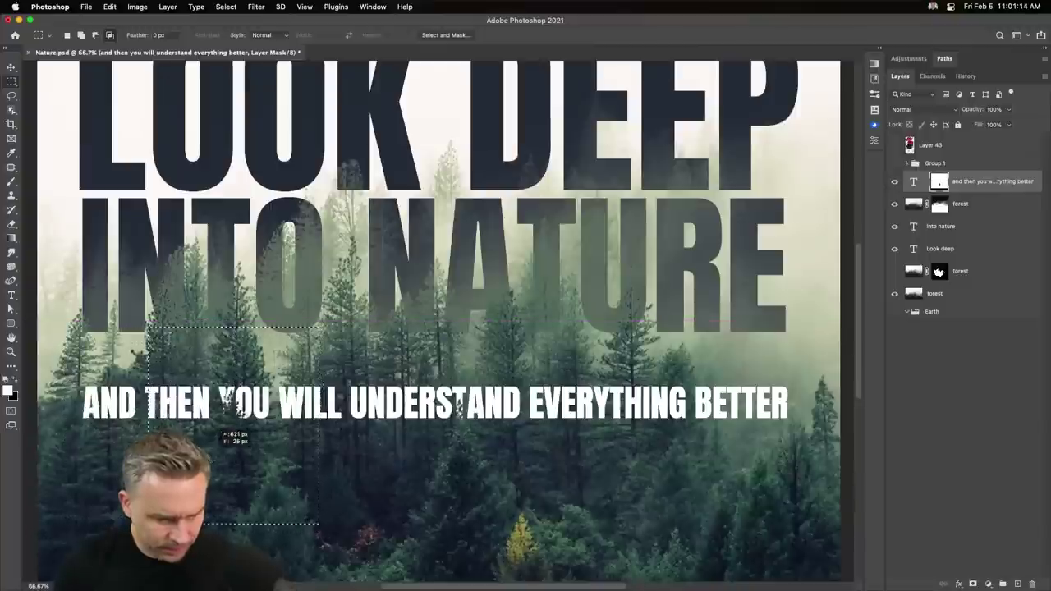
{"action": "mouse_move", "coordinate": [64, 460]}
{"action": "left_mouse_down"}
{"action": "mouse_move", "coordinate": [259, 474]}
{"action": "mouse_move", "coordinate": [245, 446]}
{"action": "mouse_move", "coordinate": [258, 445]}
{"action": "mouse_move", "coordinate": [227, 435]}
{"action": "mouse_move", "coordinate": [452, 469]}
{"action": "mouse_move", "coordinate": [588, 452]}
{"action": "mouse_move", "coordinate": [571, 412]}
{"action": "mouse_move", "coordinate": [568, 463]}
{"action": "mouse_move", "coordinate": [839, 437]}
{"action": "mouse_move", "coordinate": [767, 444]}
{"action": "mouse_move", "coordinate": [774, 431]}
{"action": "mouse_move", "coordinate": [585, 473]}
{"action": "mouse_move", "coordinate": [682, 463]}
{"action": "mouse_move", "coordinate": [662, 462]}
{"action": "left_mouse_up"}
{"action": "left_click", "coordinate": [555, 333]}
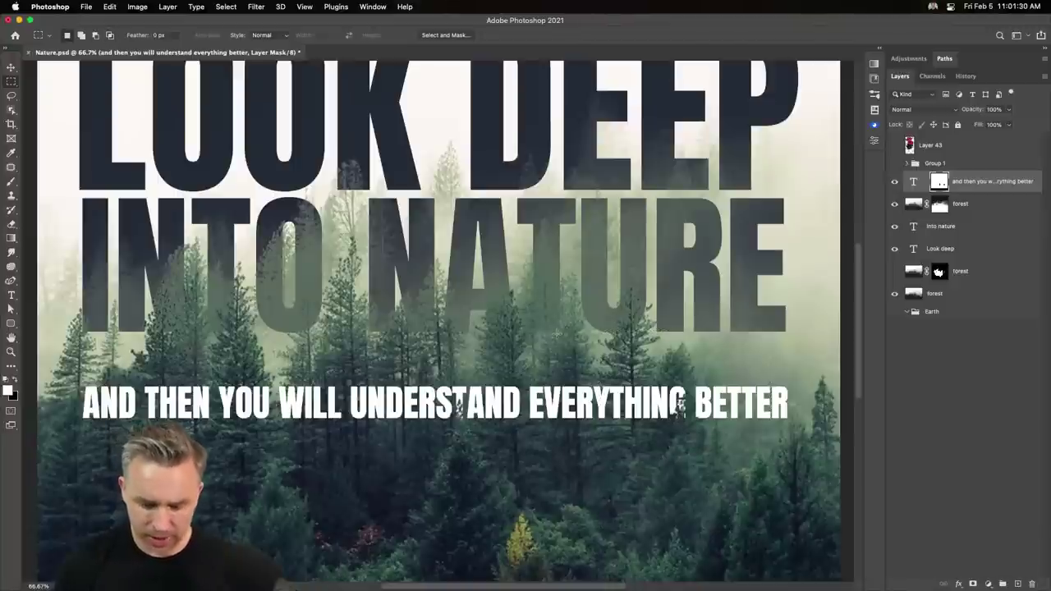
Check the tagline mask on its own, then zoom the poster to 50%.
{"action": "left_click", "coordinate": [938, 189], "text": "alt"}
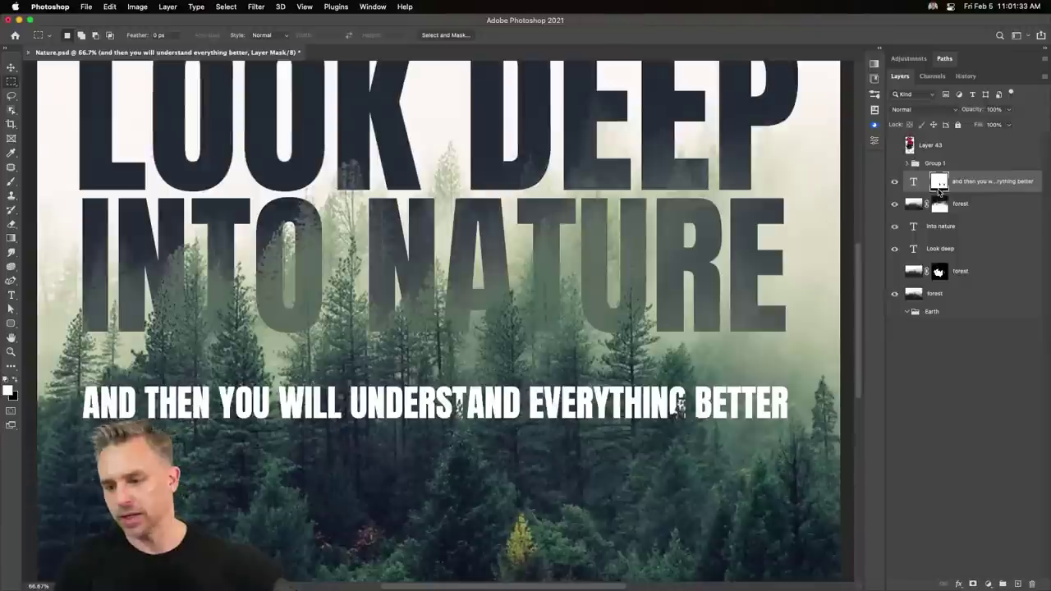
{"action": "left_click", "coordinate": [938, 189], "text": "alt"}
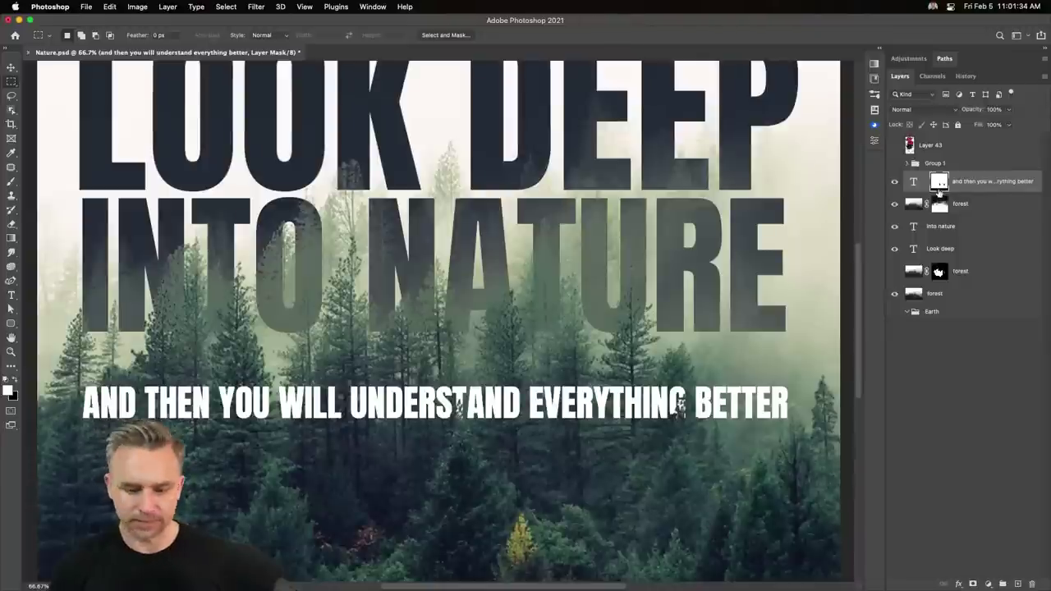
{"action": "key", "text": "super+minus"}
{"action": "key", "text": "super+minus"}
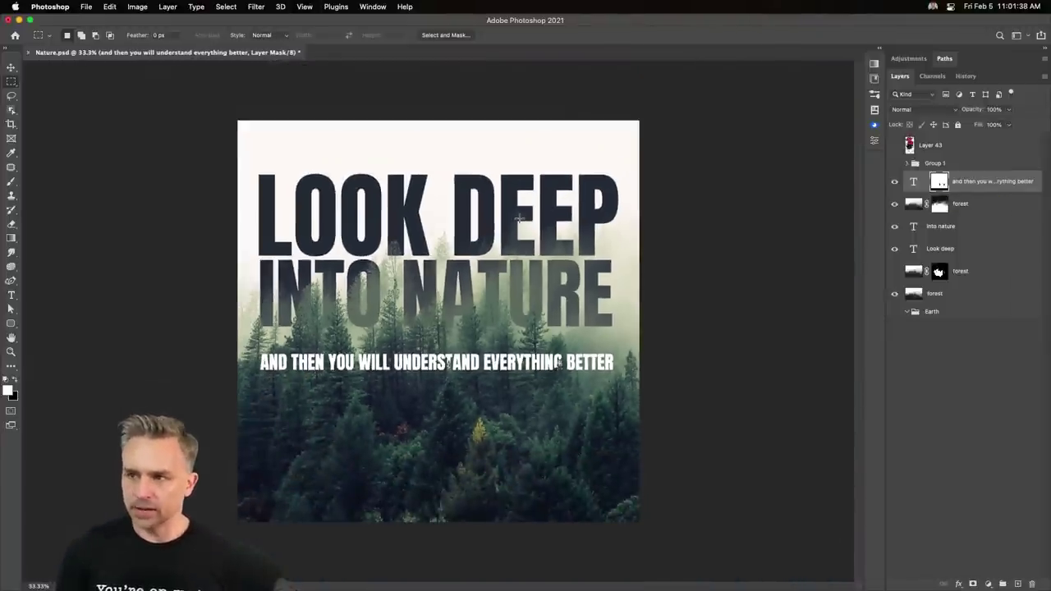
{"action": "key", "text": "super+plus"}
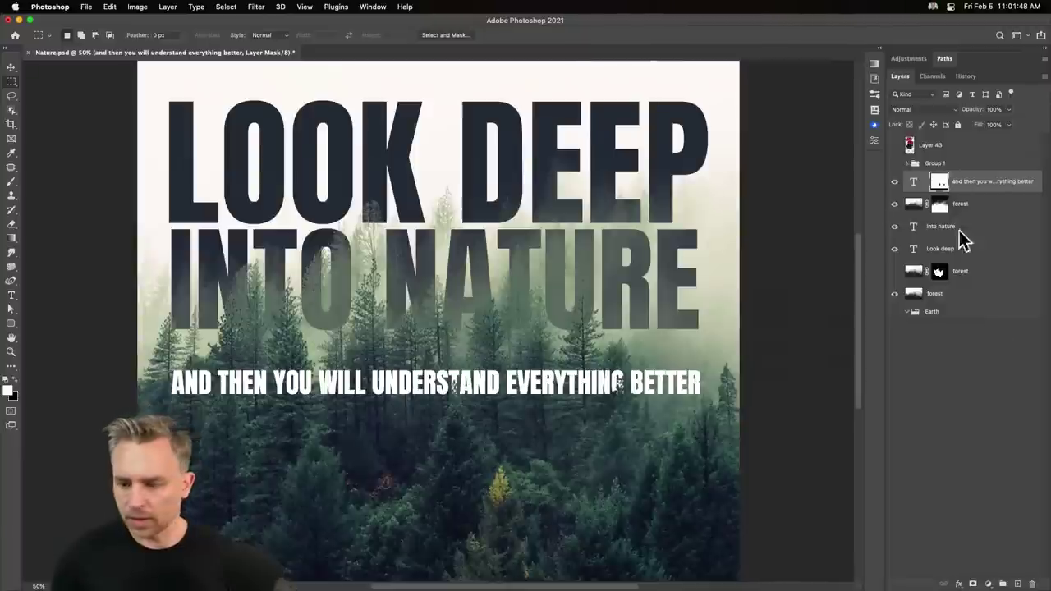
Duplicate the tagline layer, delete the copy's mask and move it below the original.
{"action": "left_click", "coordinate": [1018, 583]}
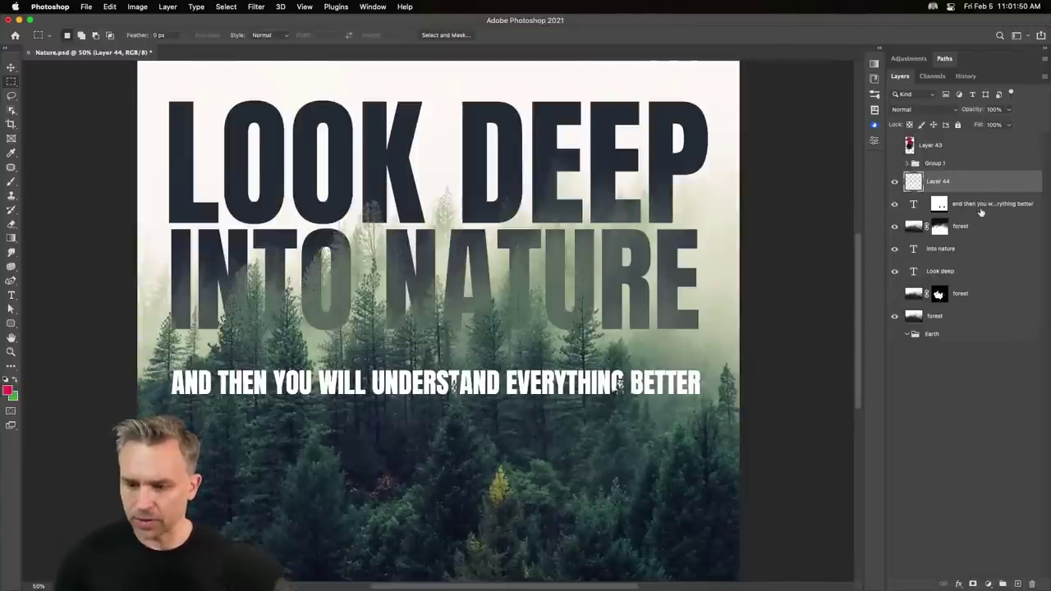
{"action": "left_click", "coordinate": [972, 209]}
{"action": "key", "text": "super+j"}
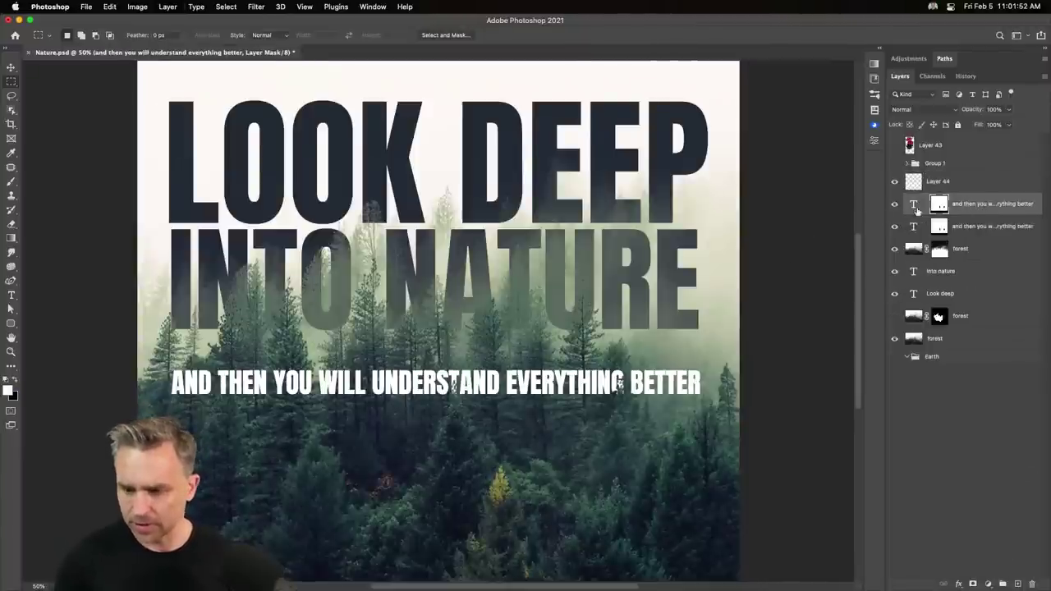
{"action": "left_click", "coordinate": [939, 205]}
{"action": "right_click", "coordinate": [939, 206]}
{"action": "left_click", "coordinate": [950, 224]}
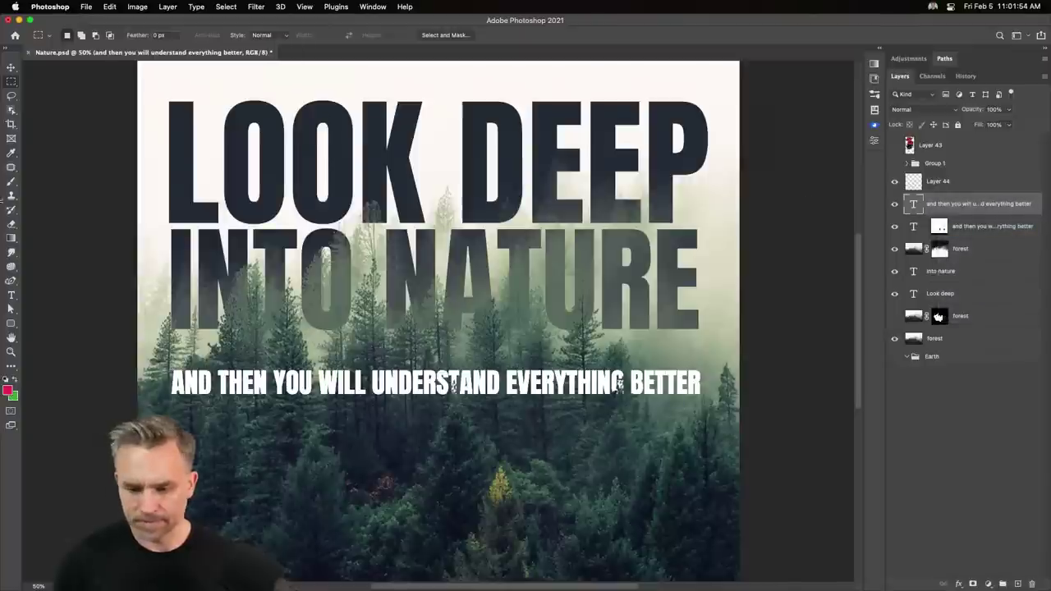
{"action": "left_click", "coordinate": [10, 66]}
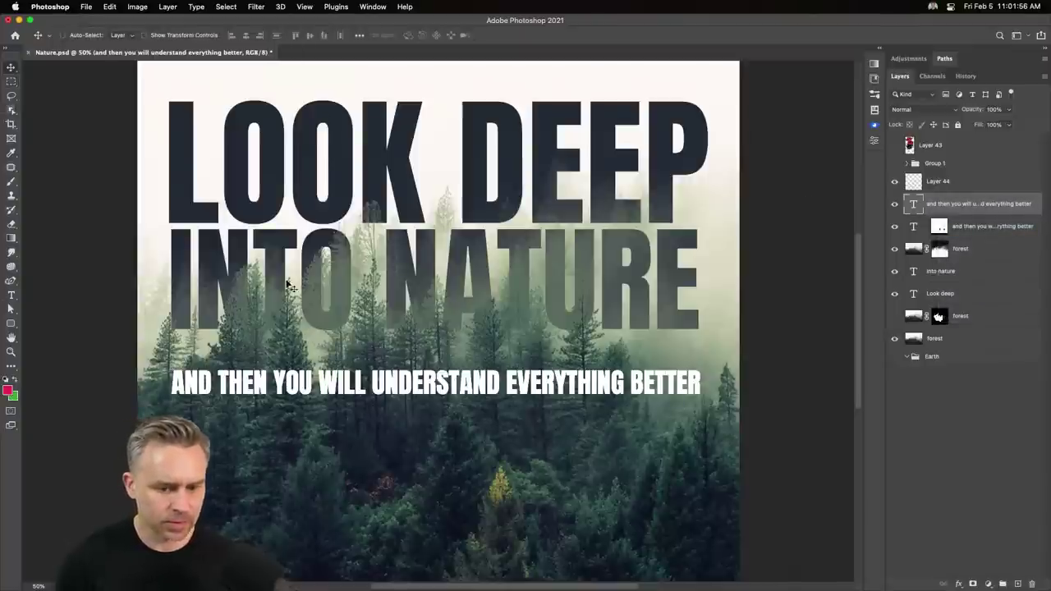
{"action": "left_click_drag", "start_coordinate": [288, 287], "coordinate": [288, 346]}
Retype the duplicate as the quote author's name, right-aligned under the tagline at about 65%.
{"action": "left_click", "coordinate": [11, 295]}
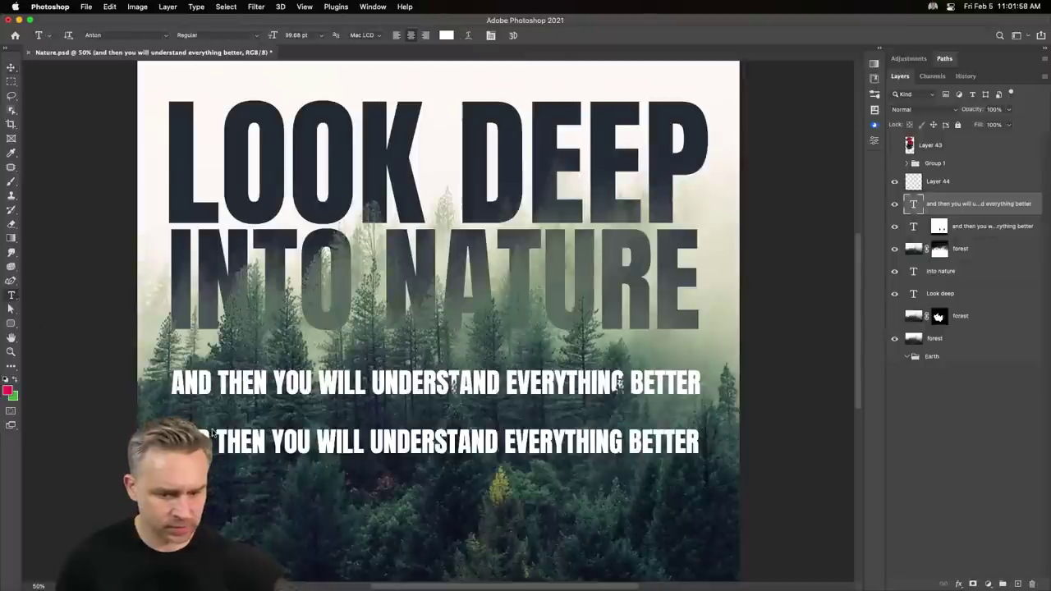
{"action": "left_click", "coordinate": [197, 440]}
{"action": "key", "text": "ctrl+a"}
{"action": "type", "text": "A"}
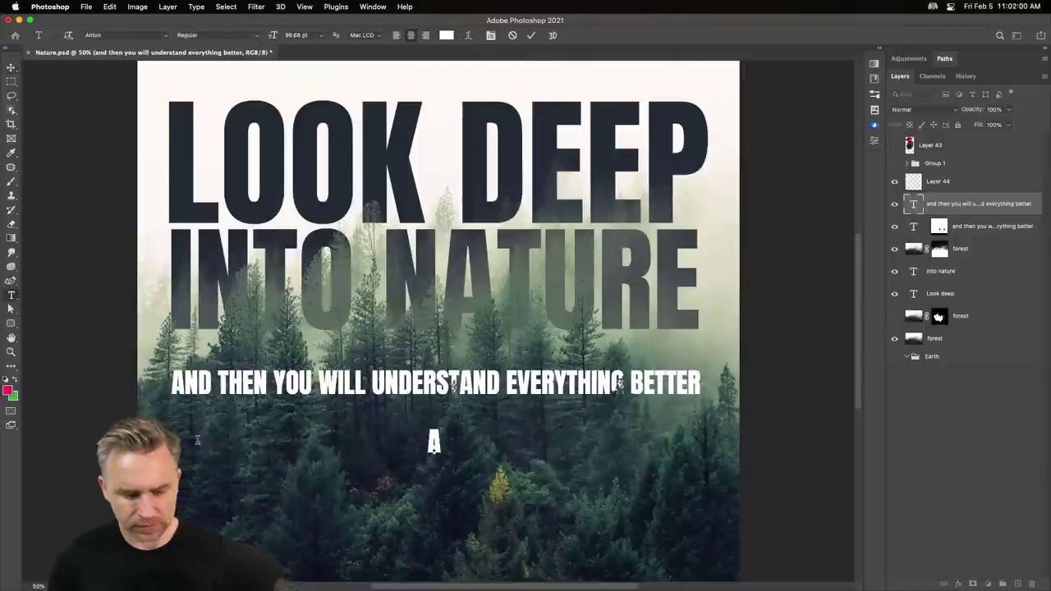
{"action": "type", "text": "LBERT"}
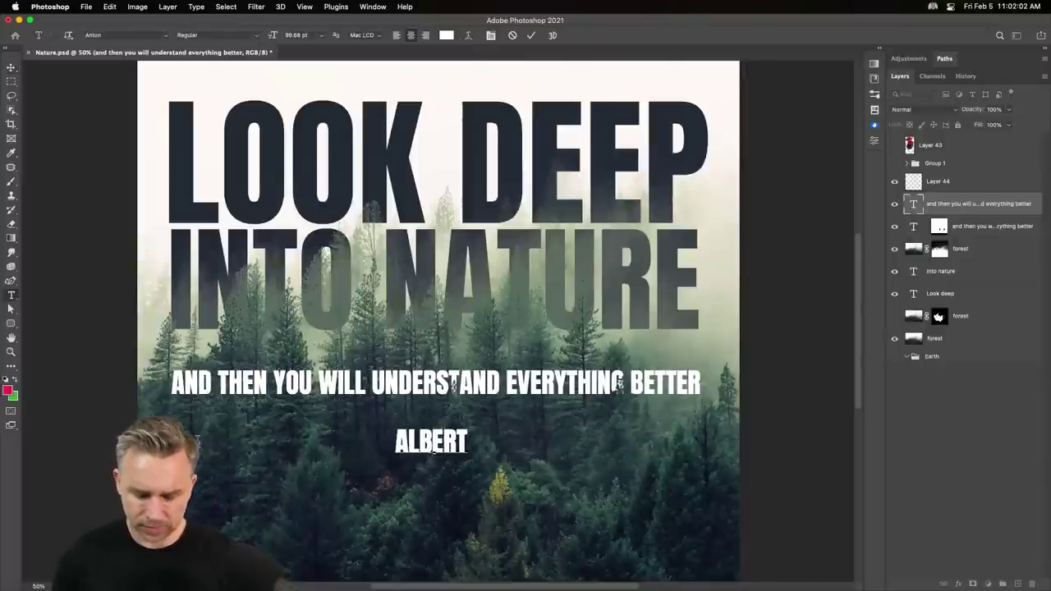
{"action": "type", "text": " EINST"}
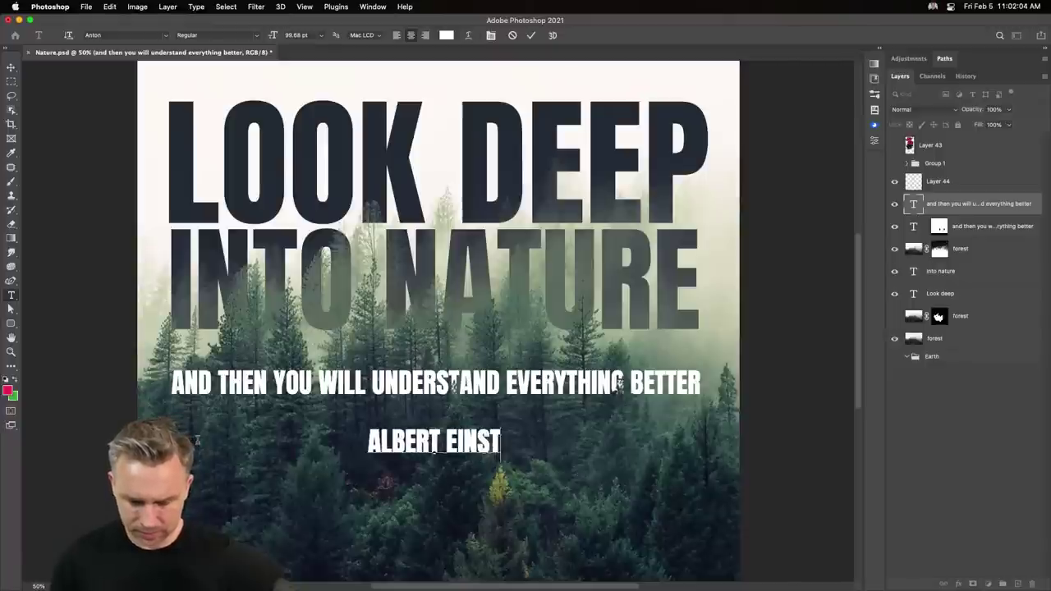
{"action": "type", "text": "EIN"}
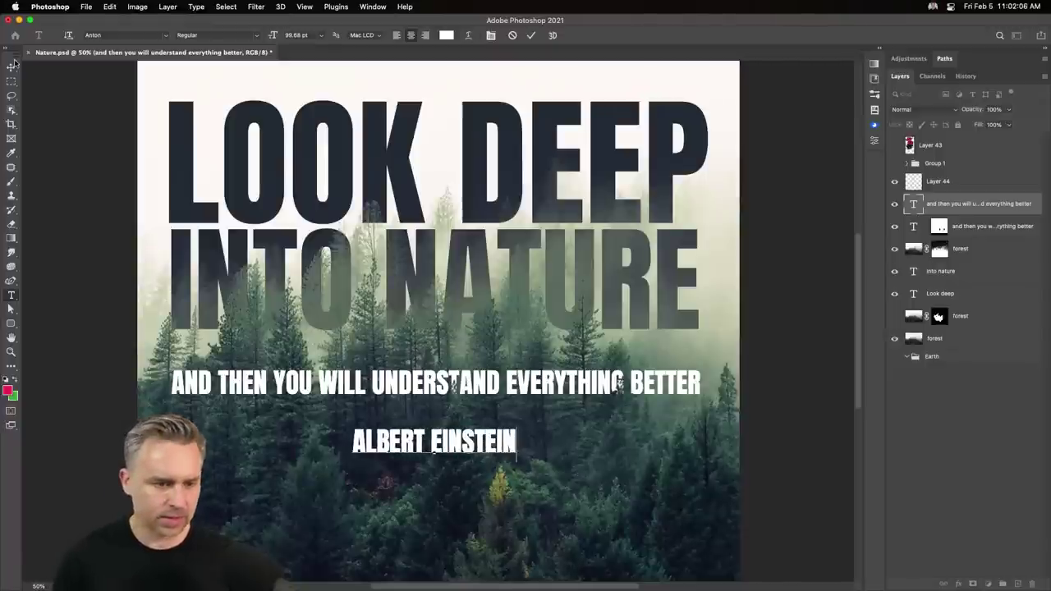
{"action": "left_click", "coordinate": [11, 66]}
{"action": "left_click_drag", "start_coordinate": [420, 446], "coordinate": [587, 427]}
{"action": "key", "text": "ctrl+t"}
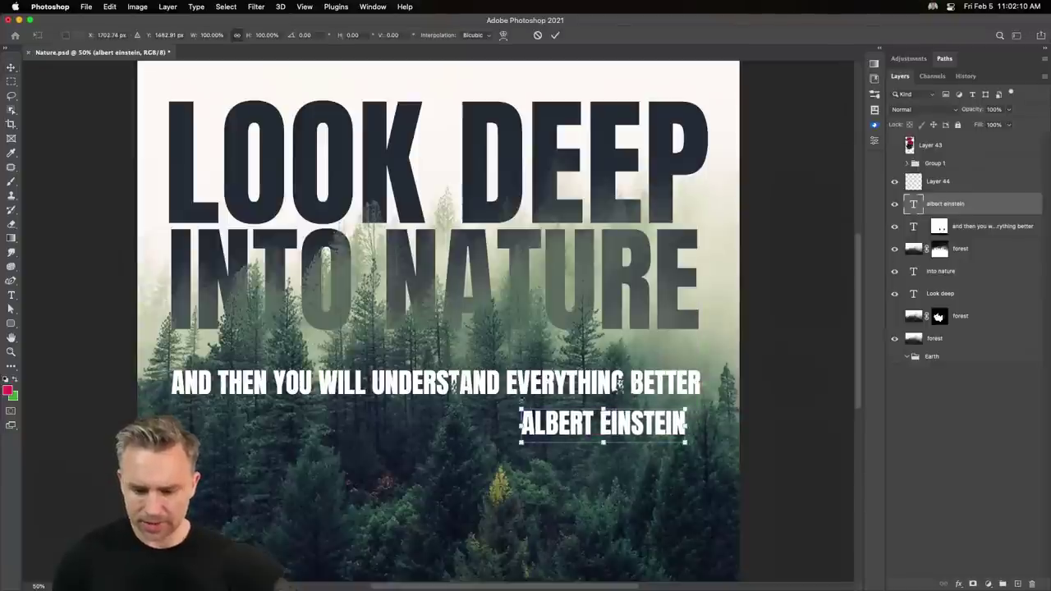
{"action": "left_click_drag", "start_coordinate": [519, 408], "coordinate": [578, 420]}
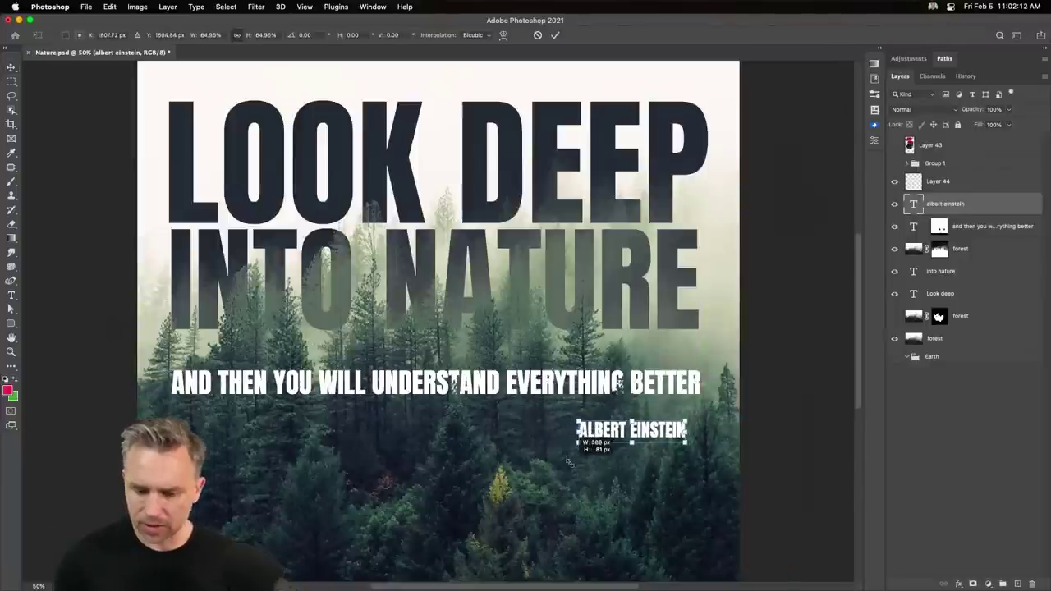
{"action": "key", "text": "Return"}
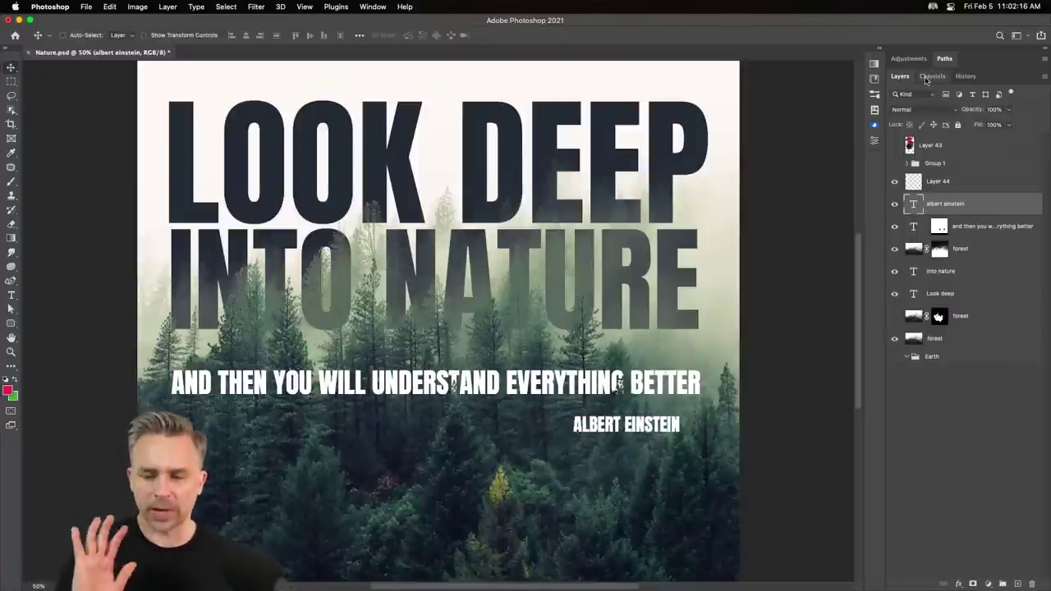
{"action": "left_click", "coordinate": [11, 293]}
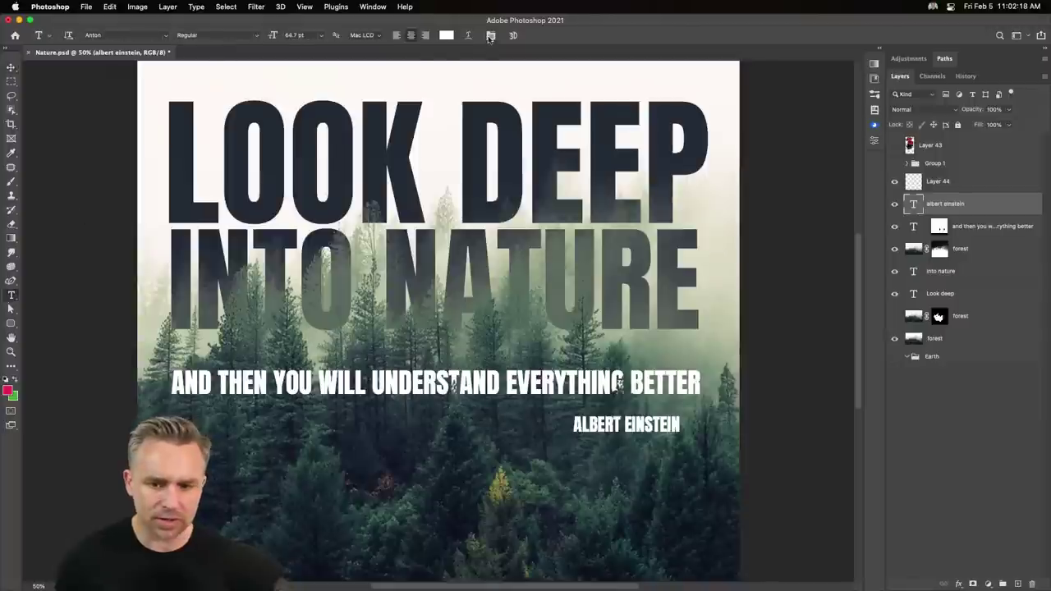
Recolour the author's name a darker green-grey sampled from the trees.
{"action": "left_click", "coordinate": [443, 36]}
{"action": "left_click", "coordinate": [318, 332]}
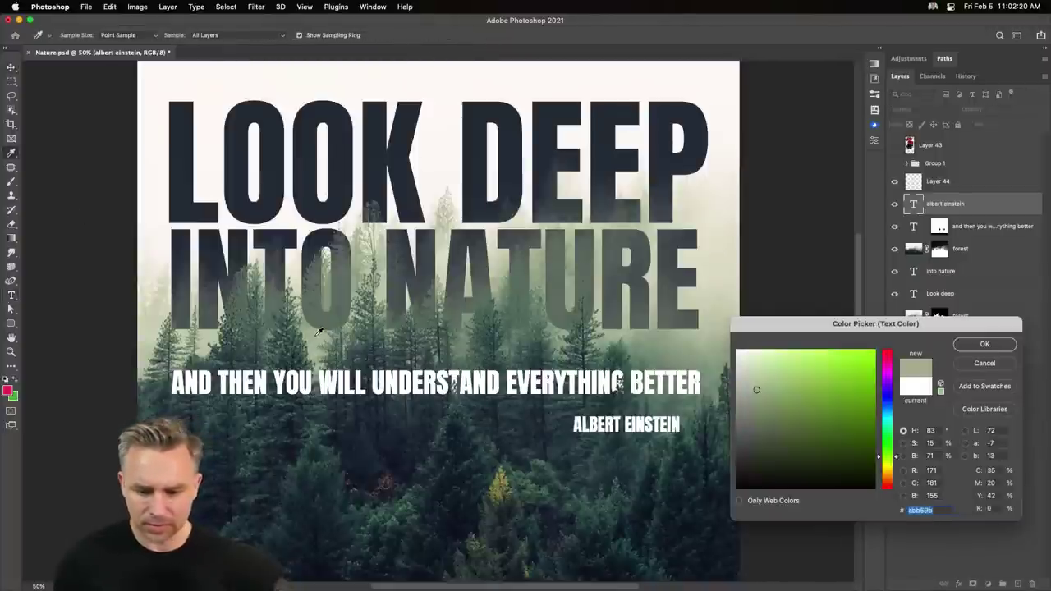
{"action": "left_click", "coordinate": [662, 345]}
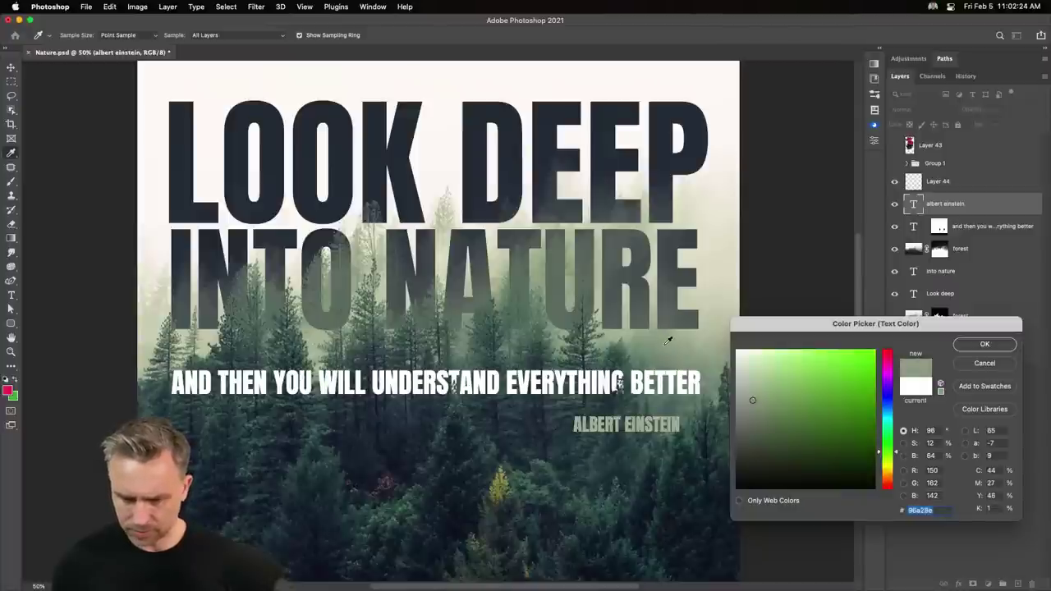
{"action": "key", "text": "Return"}
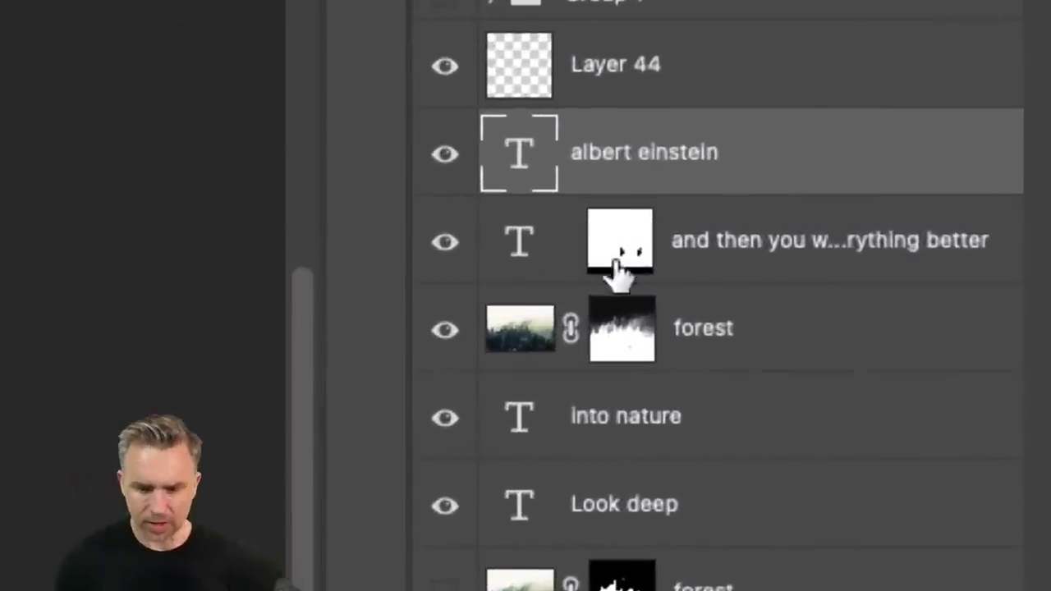
Copy the tagline's tree mask onto the author's name and shift it over the trees.
{"action": "left_click_drag", "start_coordinate": [617, 234], "coordinate": [627, 160]}
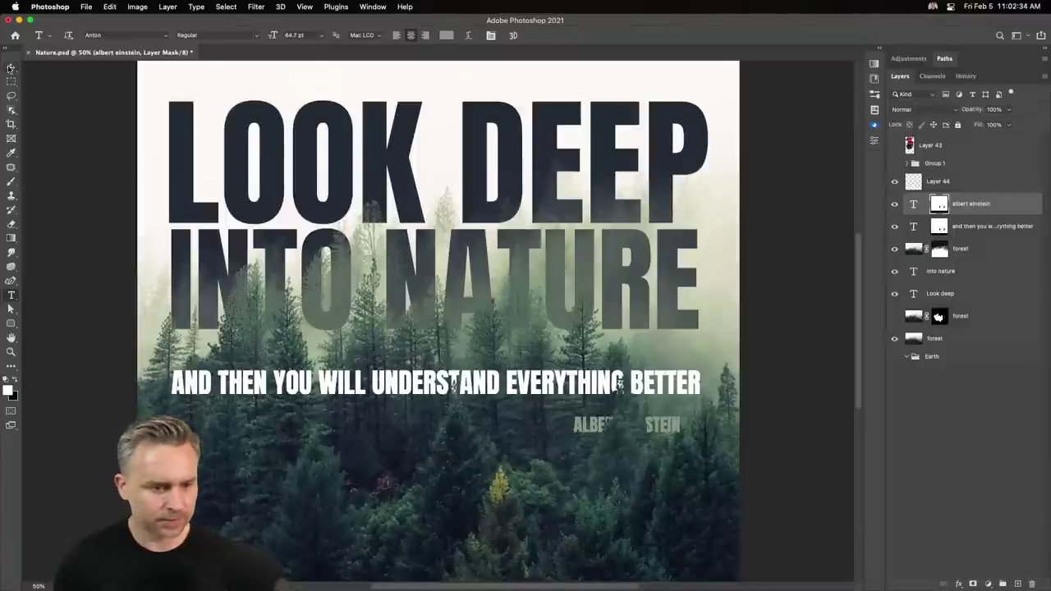
{"action": "left_click", "coordinate": [10, 69]}
{"action": "left_click_drag", "start_coordinate": [269, 194], "coordinate": [373, 273]}
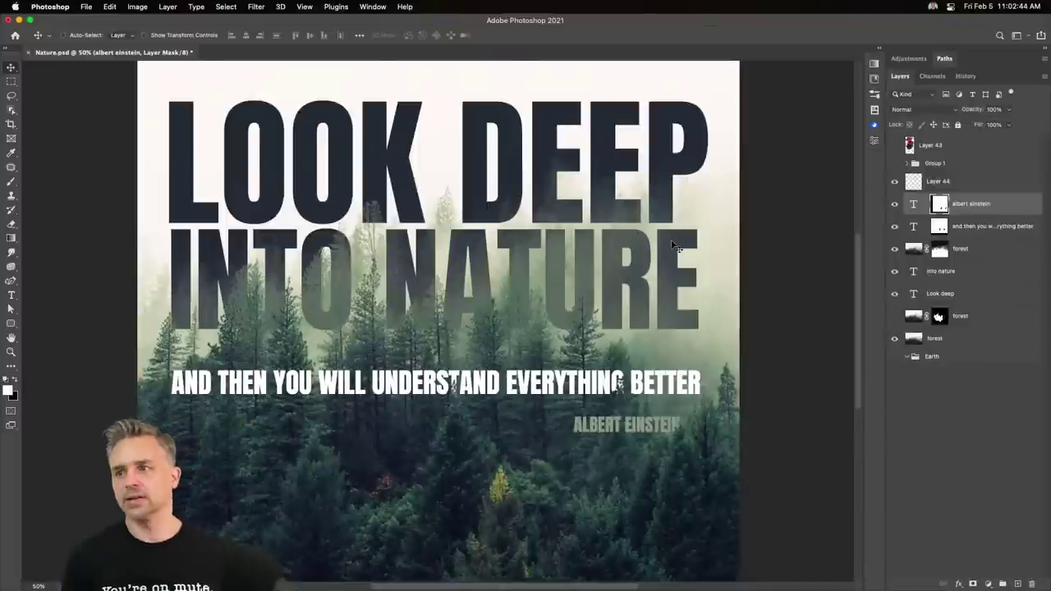
{"action": "left_click", "coordinate": [906, 227]}
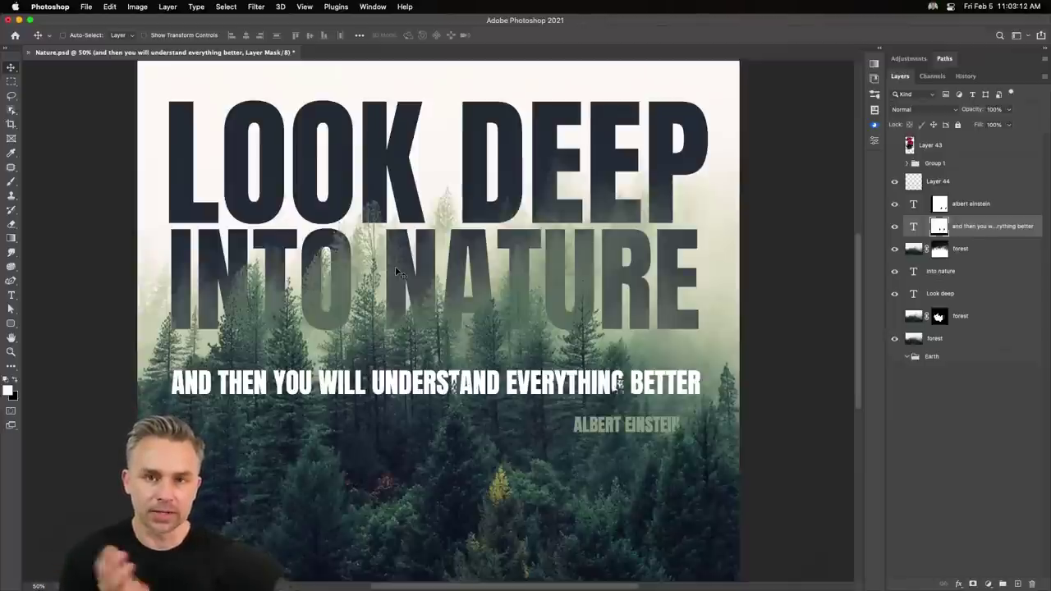
Expand the collapsed panel strip, show the Creative Cloud Libraries panel, and widen it.
{"action": "left_click", "coordinate": [877, 51]}
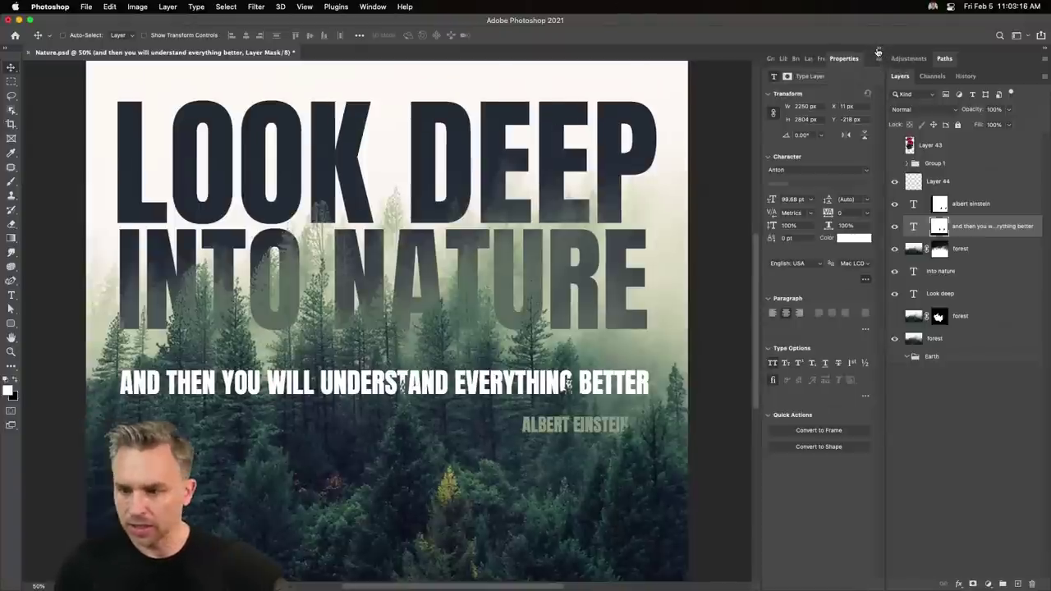
{"action": "left_click", "coordinate": [784, 60]}
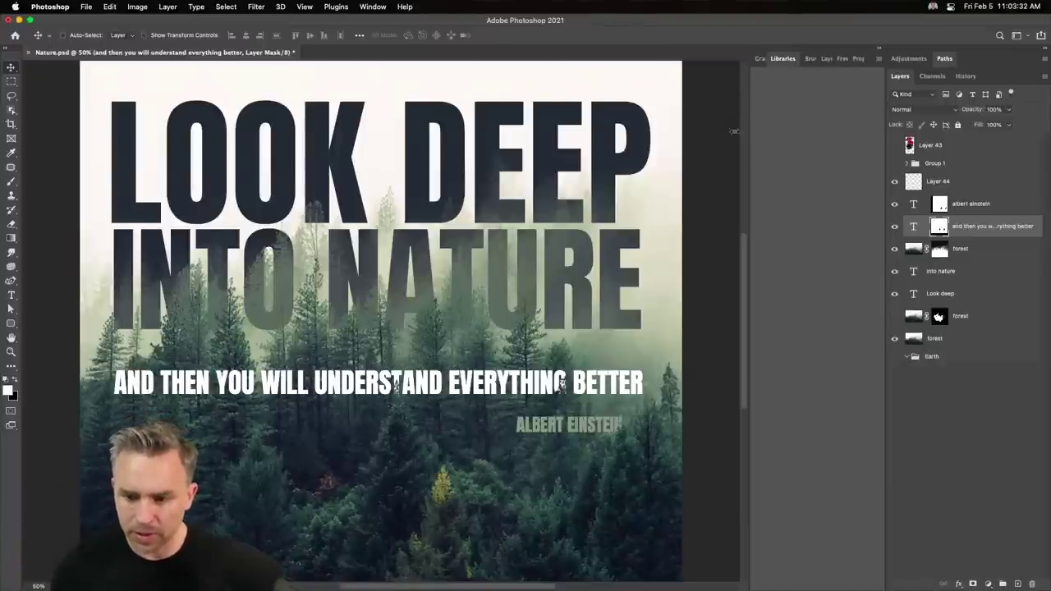
{"action": "left_click_drag", "start_coordinate": [747, 134], "coordinate": [676, 130]}
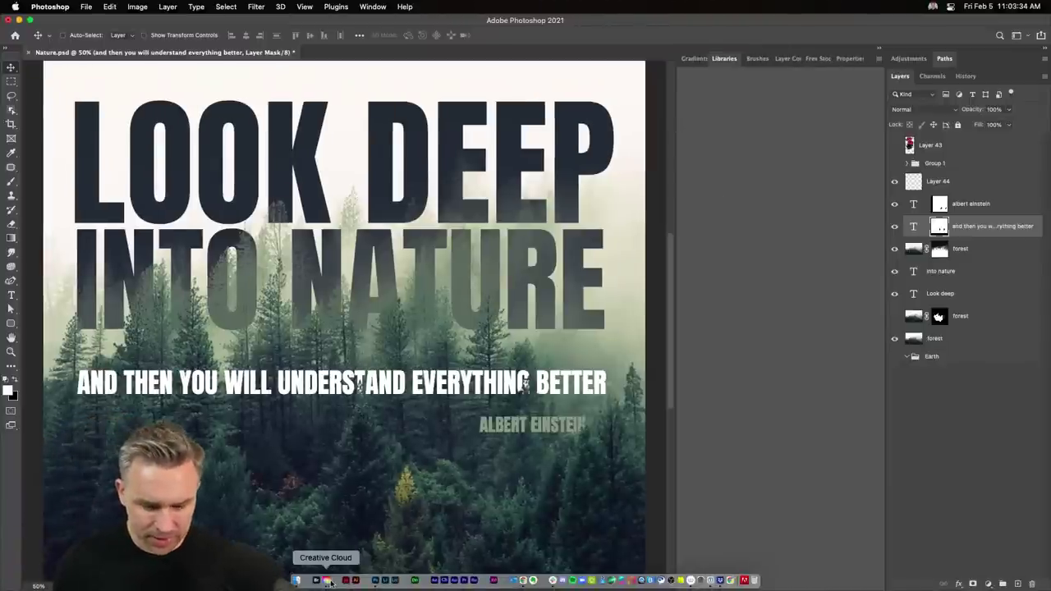
In the Creative Cloud app, go to Your work and search for 'flame'.
{"action": "left_click", "coordinate": [327, 581]}
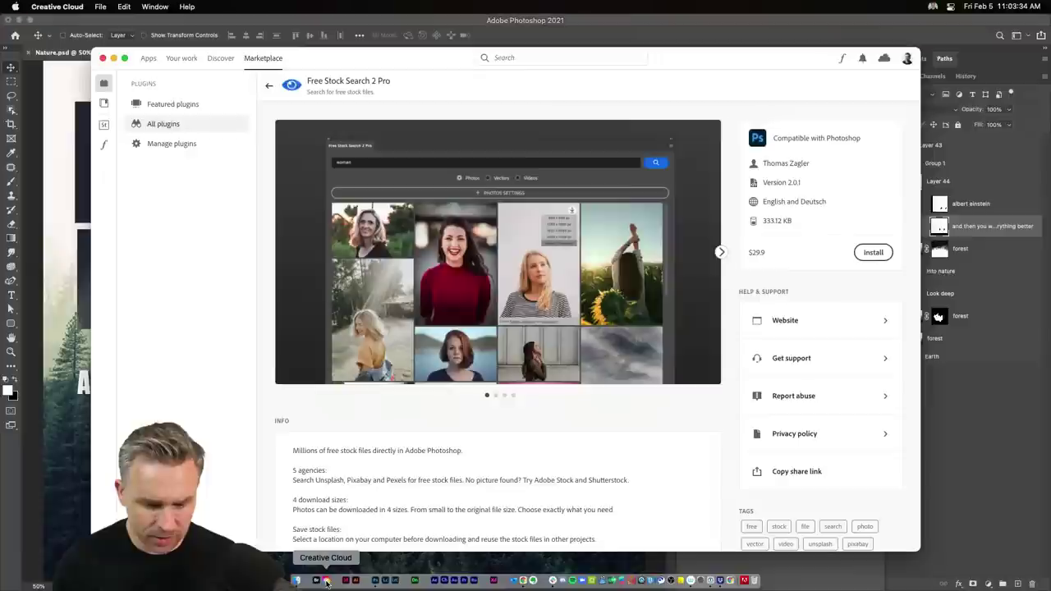
{"action": "left_click", "coordinate": [149, 58]}
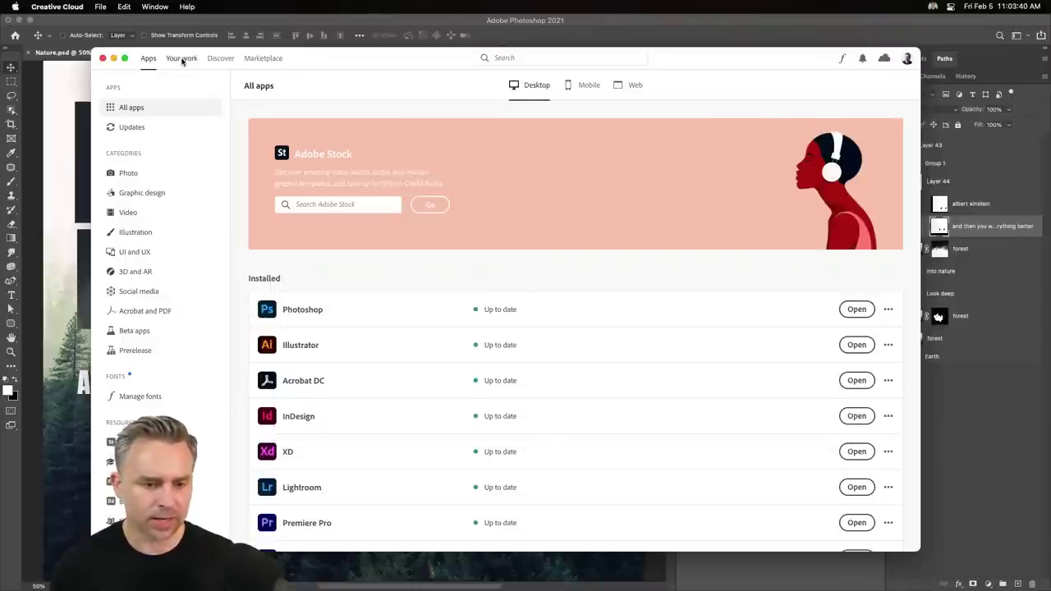
{"action": "left_click", "coordinate": [181, 59]}
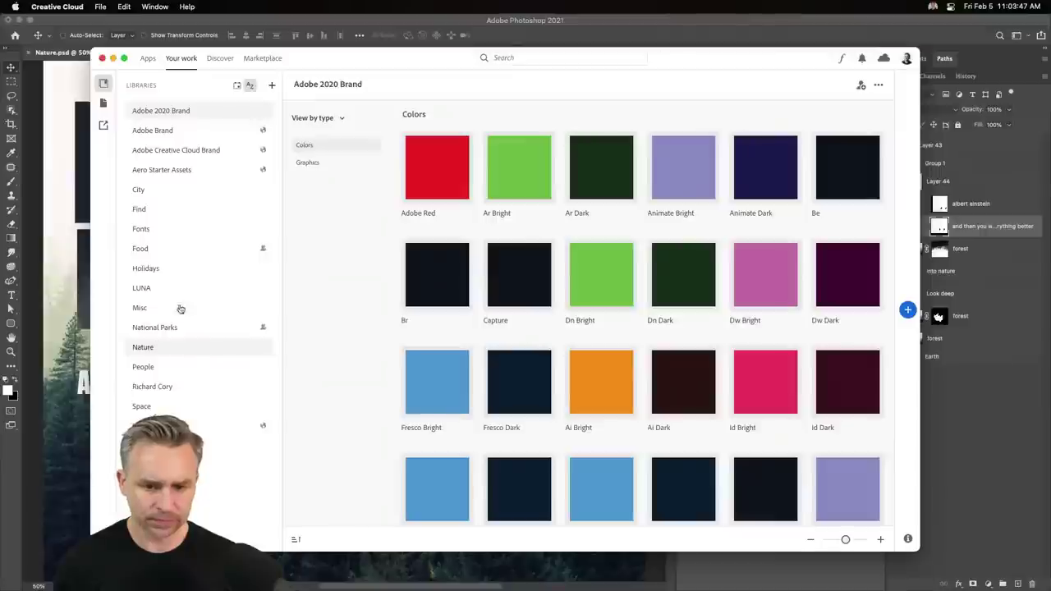
{"action": "left_click", "coordinate": [197, 382]}
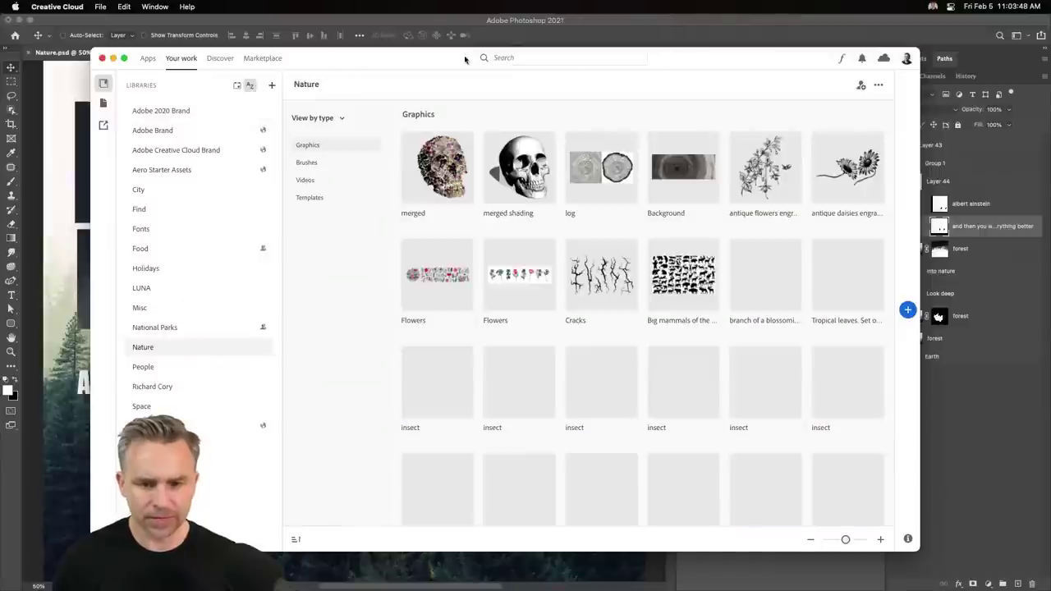
{"action": "left_click", "coordinate": [512, 58]}
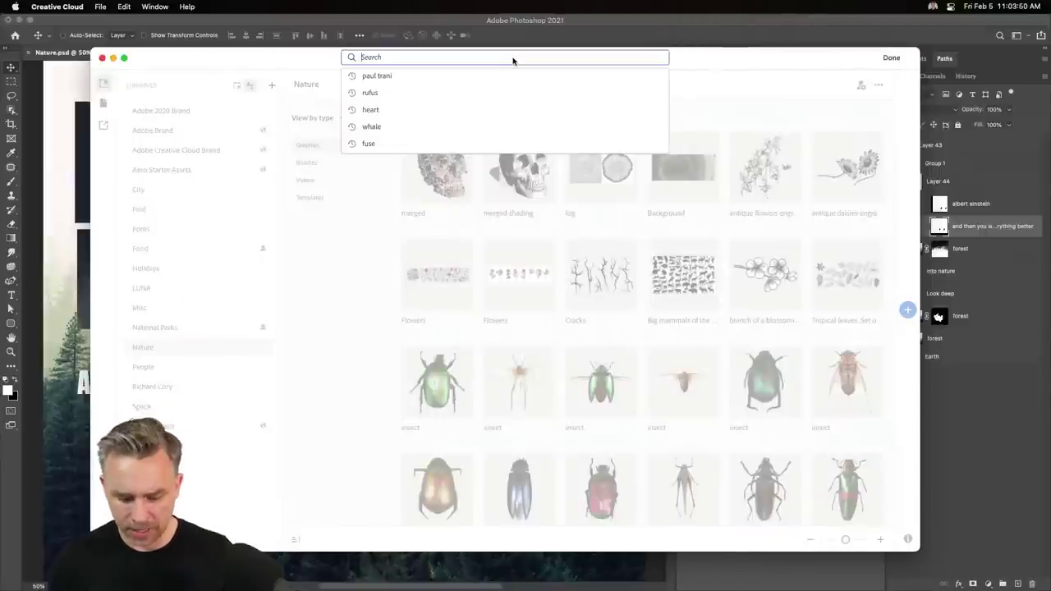
{"action": "type", "text": "flame"}
{"action": "key", "text": "Return"}
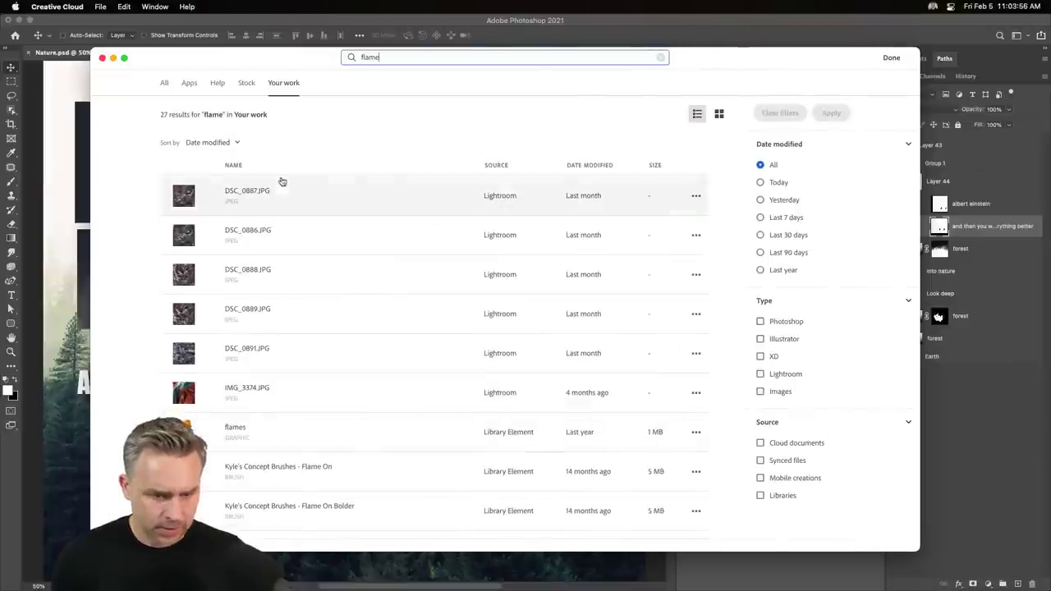
Filter the 'flame' search results to Libraries items only.
{"action": "scroll", "coordinate": [301, 198], "scroll_direction": "down", "scroll_amount": 3}
{"action": "scroll", "coordinate": [304, 200], "scroll_direction": "down", "scroll_amount": 2}
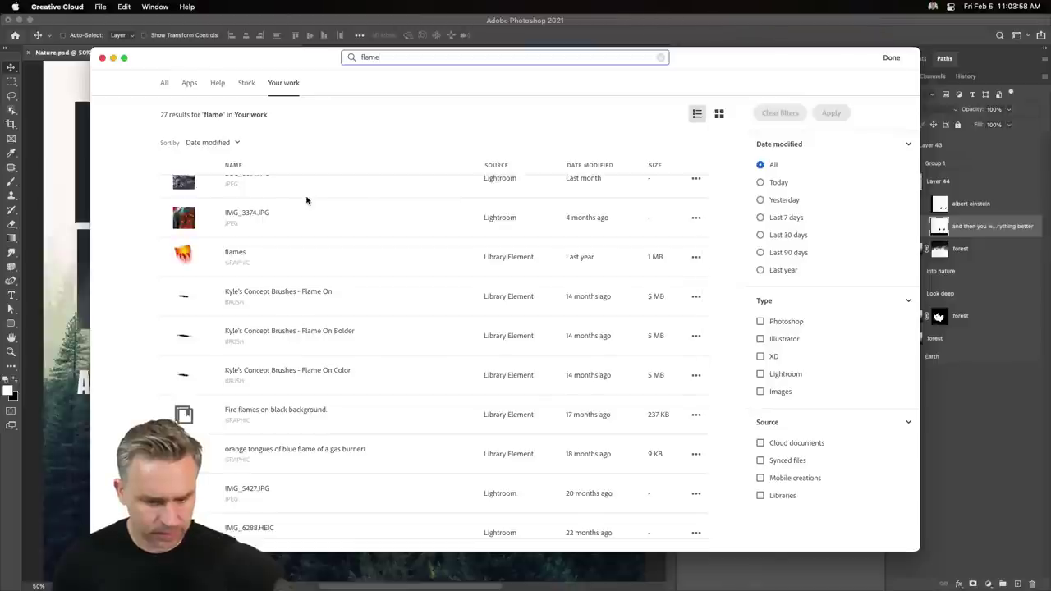
{"action": "scroll", "coordinate": [306, 200], "scroll_direction": "down", "scroll_amount": 4}
{"action": "scroll", "coordinate": [307, 201], "scroll_direction": "up", "scroll_amount": 3}
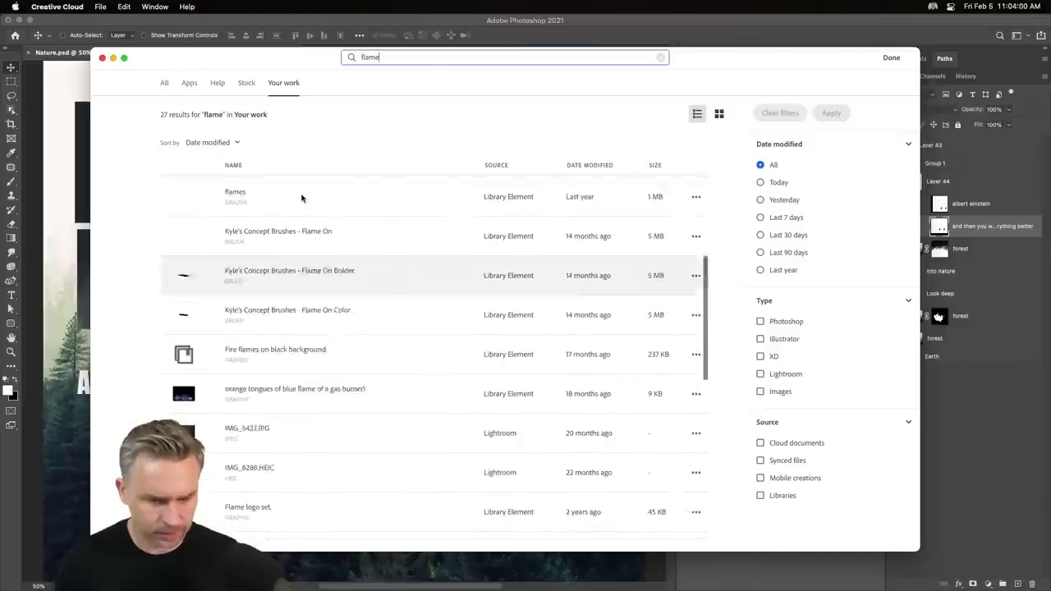
{"action": "scroll", "coordinate": [307, 201], "scroll_direction": "up", "scroll_amount": 6}
{"action": "scroll", "coordinate": [307, 201], "scroll_direction": "down", "scroll_amount": 1}
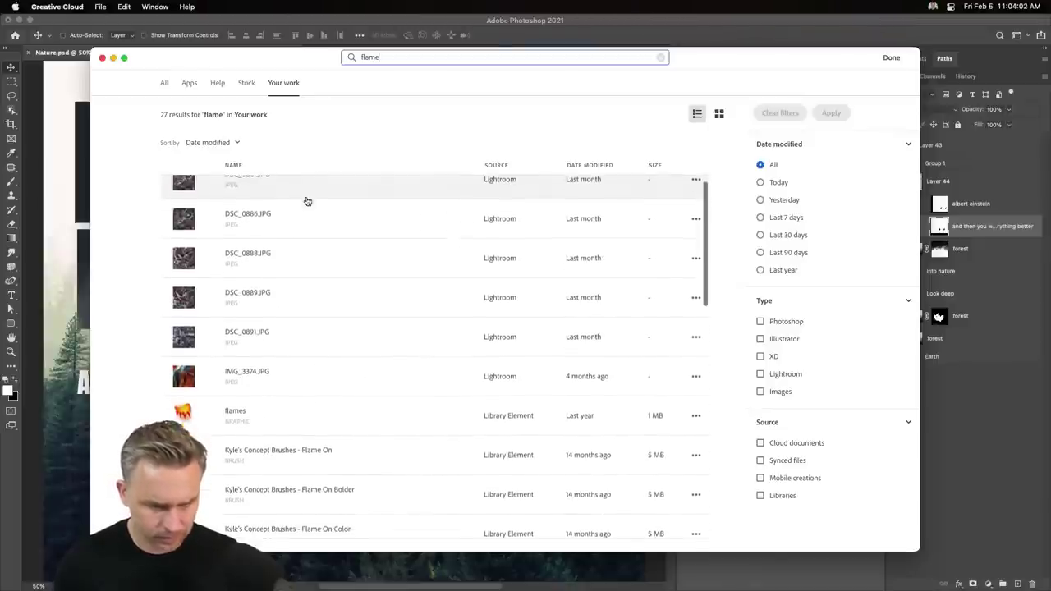
{"action": "scroll", "coordinate": [305, 202], "scroll_direction": "up", "scroll_amount": 1}
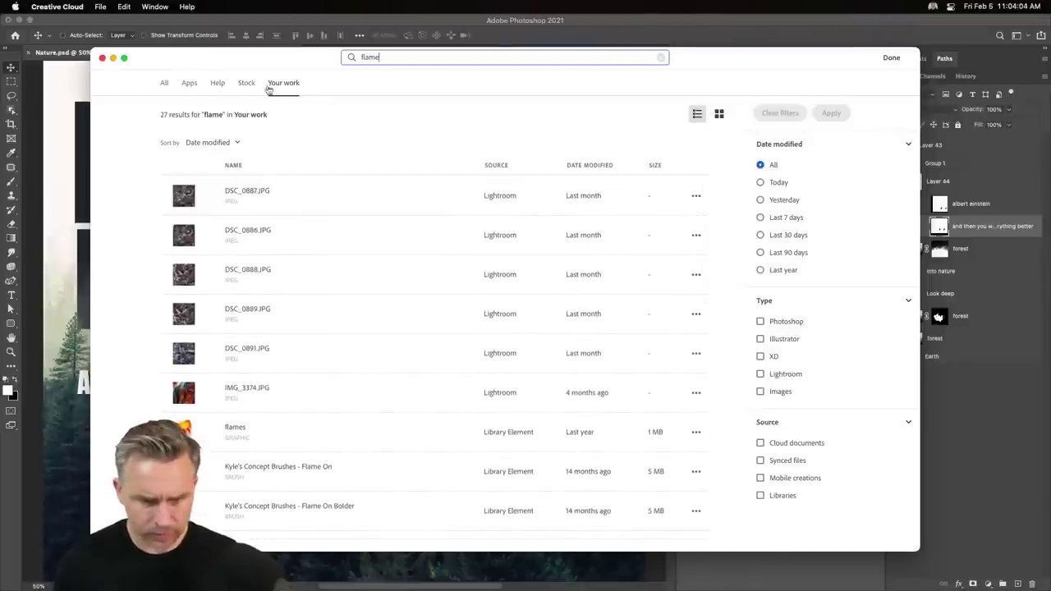
{"action": "scroll", "coordinate": [481, 255], "scroll_direction": "down", "scroll_amount": 4}
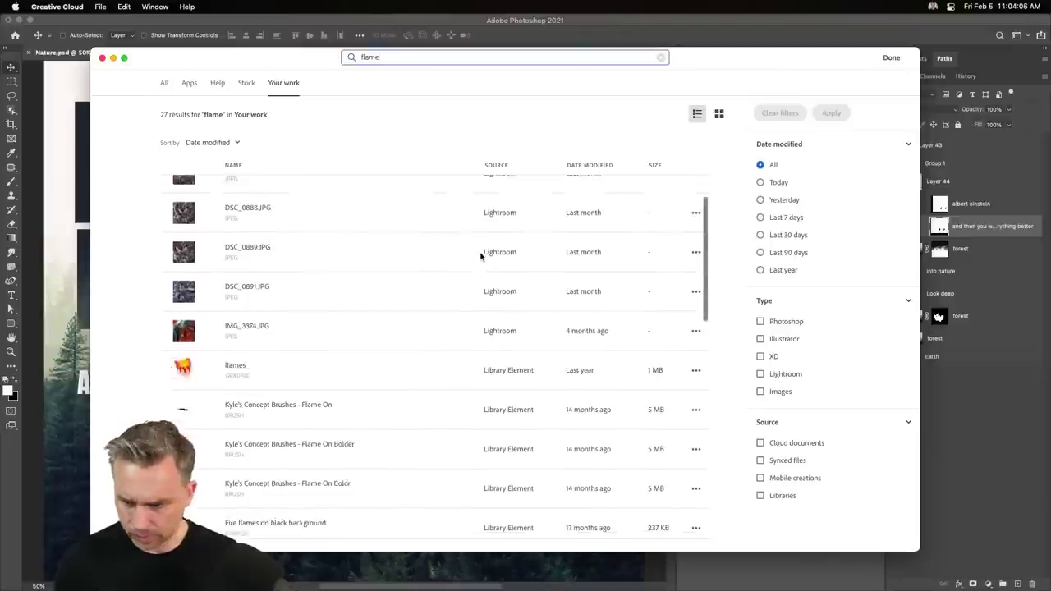
{"action": "scroll", "coordinate": [480, 256], "scroll_direction": "down", "scroll_amount": 5}
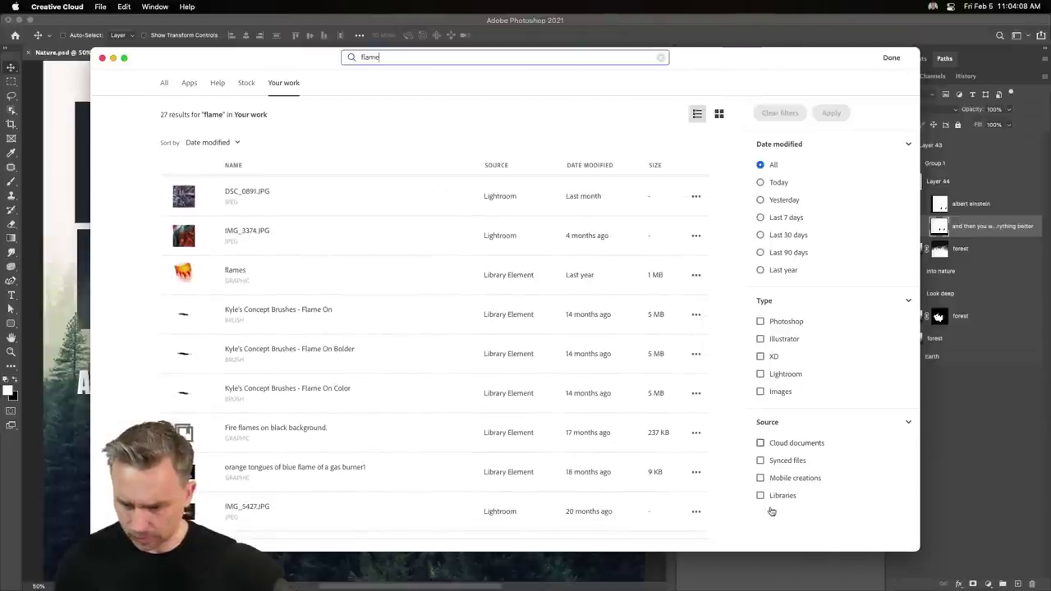
{"action": "left_click", "coordinate": [760, 496]}
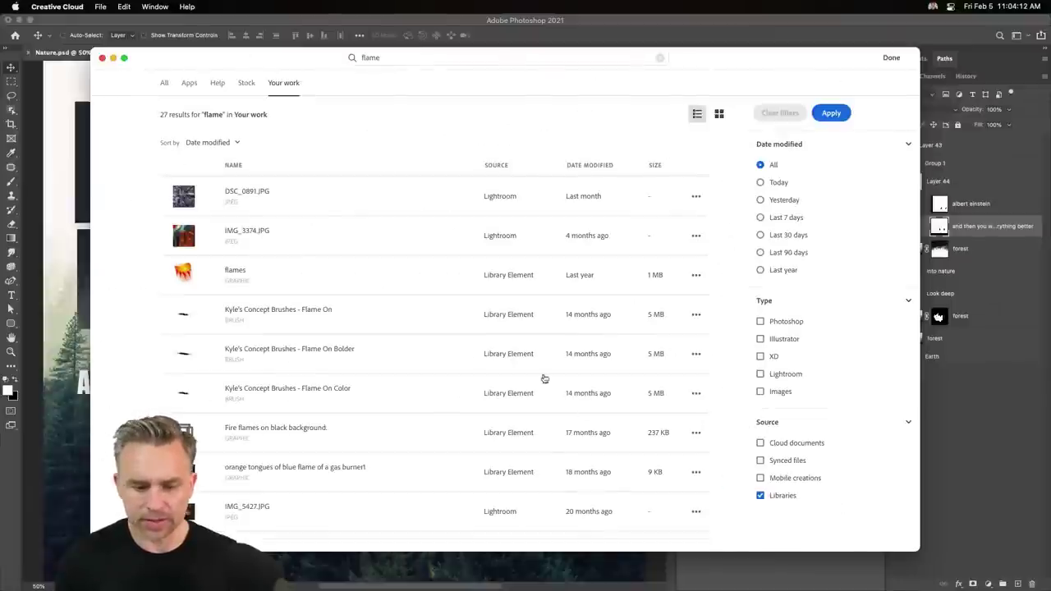
{"action": "left_click", "coordinate": [832, 114]}
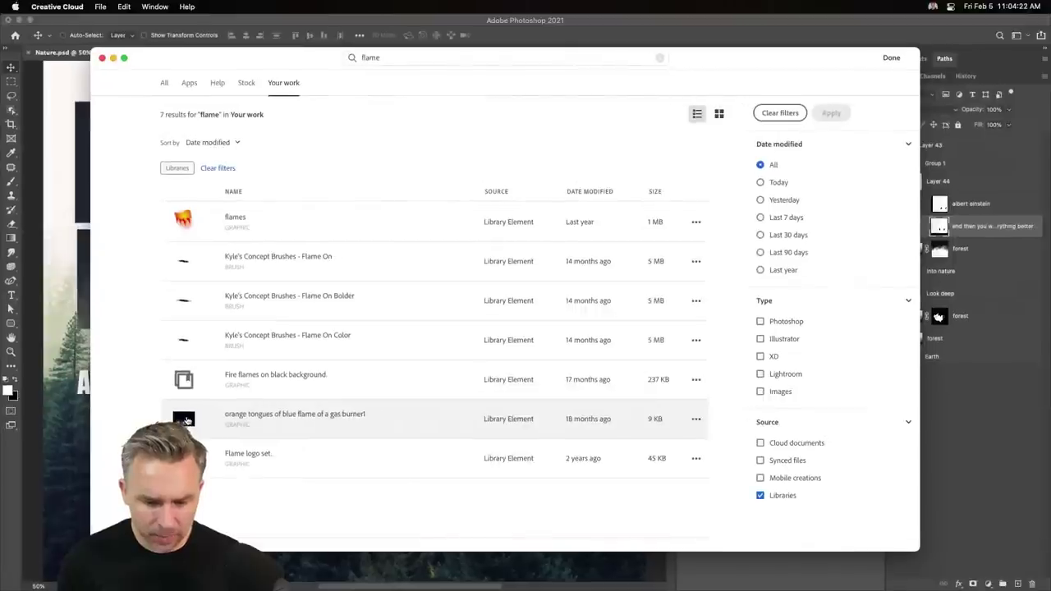
Open the blue gas-burner flame graphic from its library for editing in Photoshop.
{"action": "left_click", "coordinate": [693, 421]}
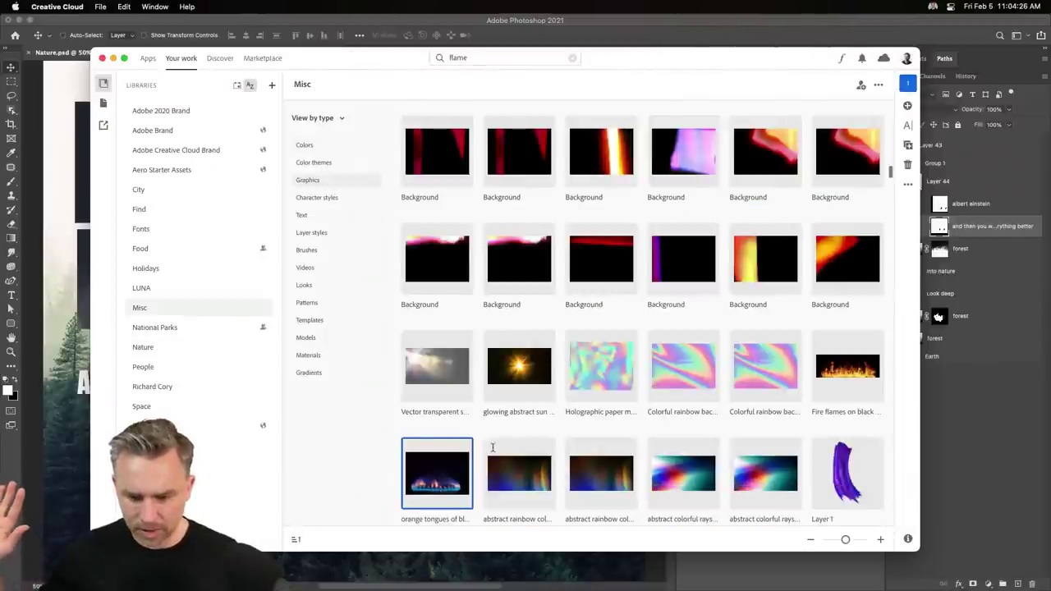
{"action": "right_click", "coordinate": [434, 478]}
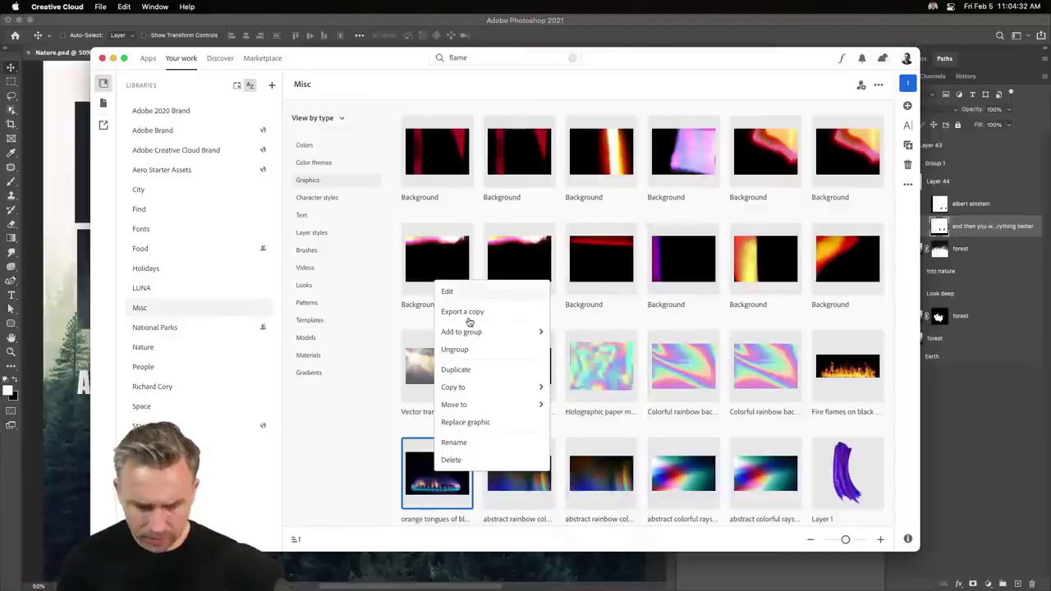
{"action": "left_click", "coordinate": [462, 294]}
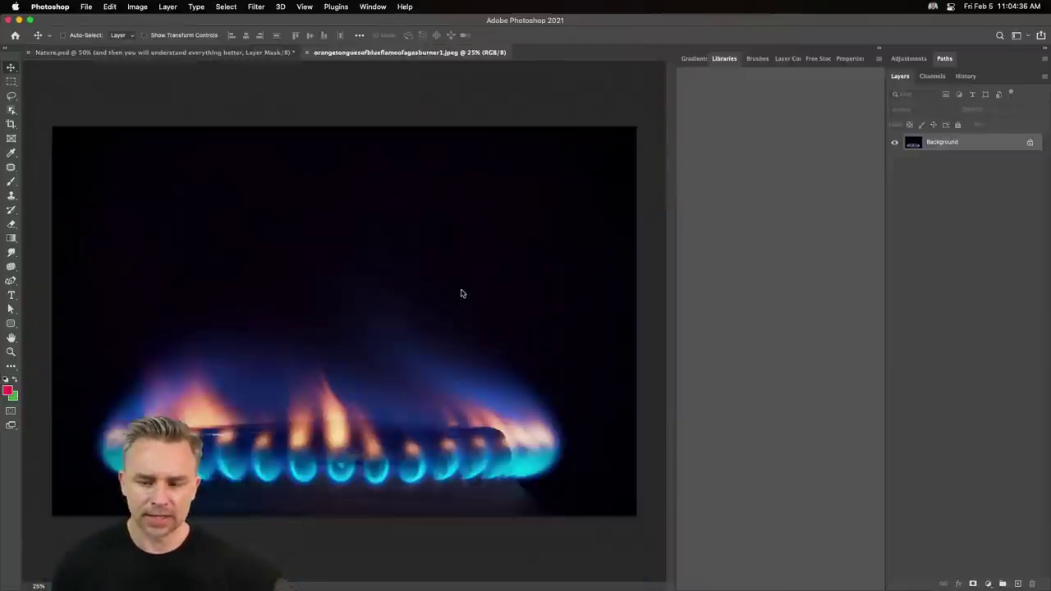
Copy the flame image into the poster above Layer 44 and move it higher.
{"action": "key", "text": "super+a"}
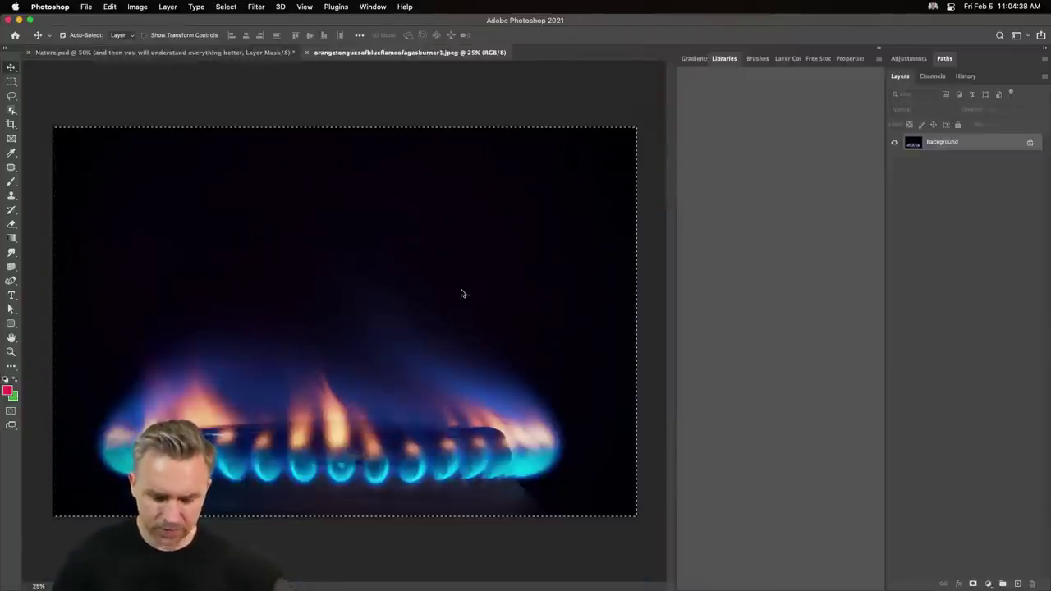
{"action": "key", "text": "super+w"}
{"action": "key", "text": "super+v"}
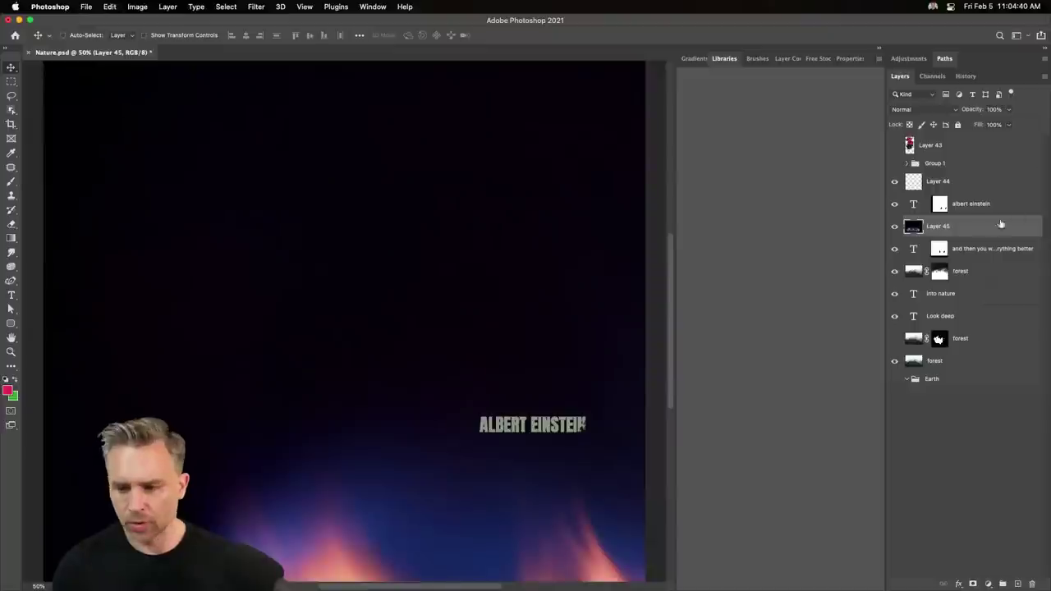
{"action": "left_click_drag", "start_coordinate": [960, 182], "coordinate": [963, 179]}
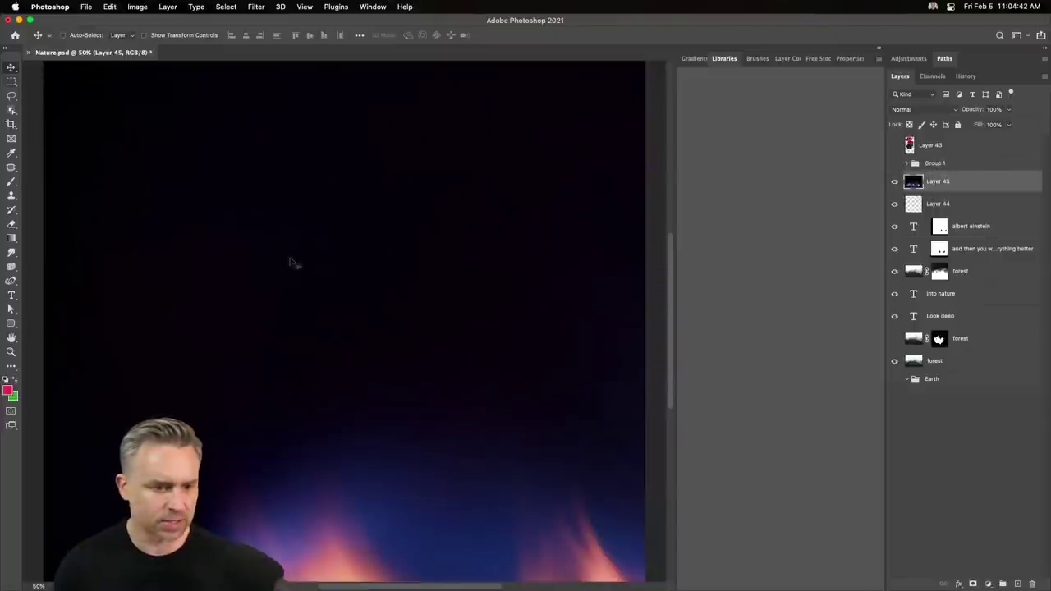
{"action": "left_click_drag", "start_coordinate": [291, 263], "coordinate": [237, 155]}
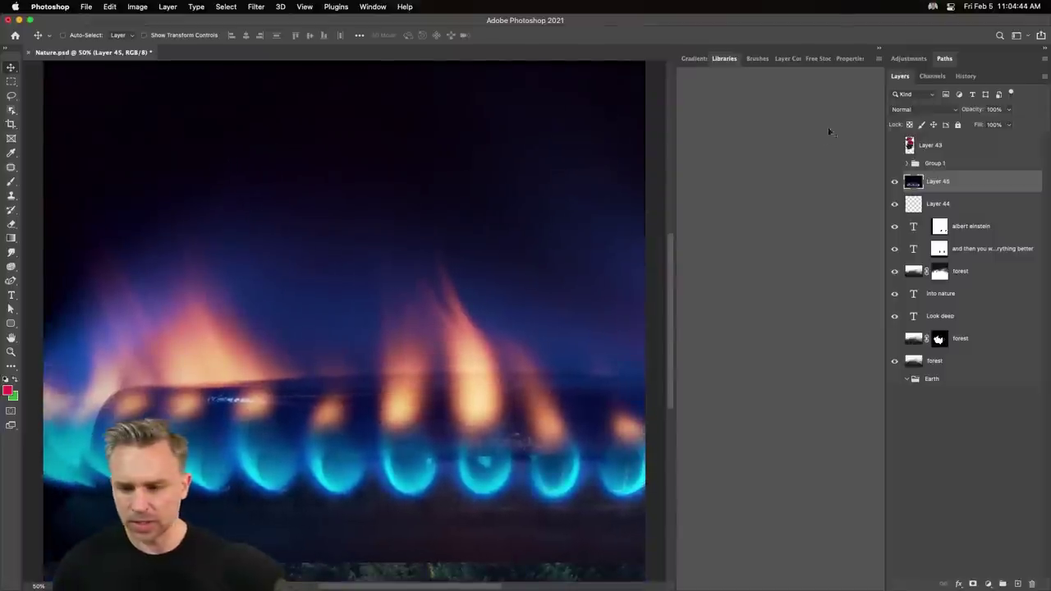
Try Darken, then set the flame layer's blend mode to Lighten.
{"action": "left_click", "coordinate": [926, 110]}
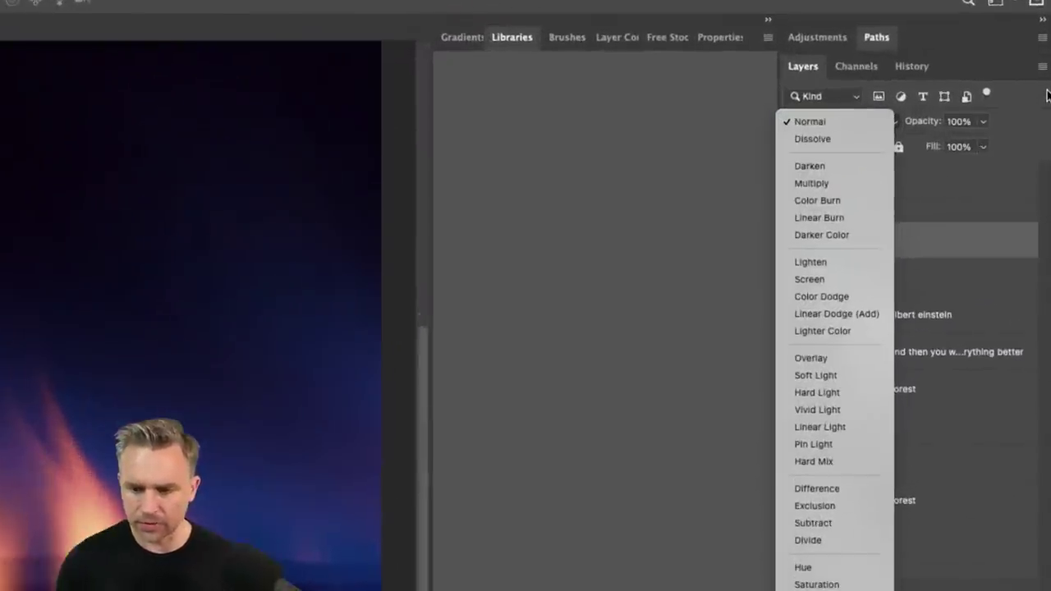
{"action": "left_click", "coordinate": [903, 137]}
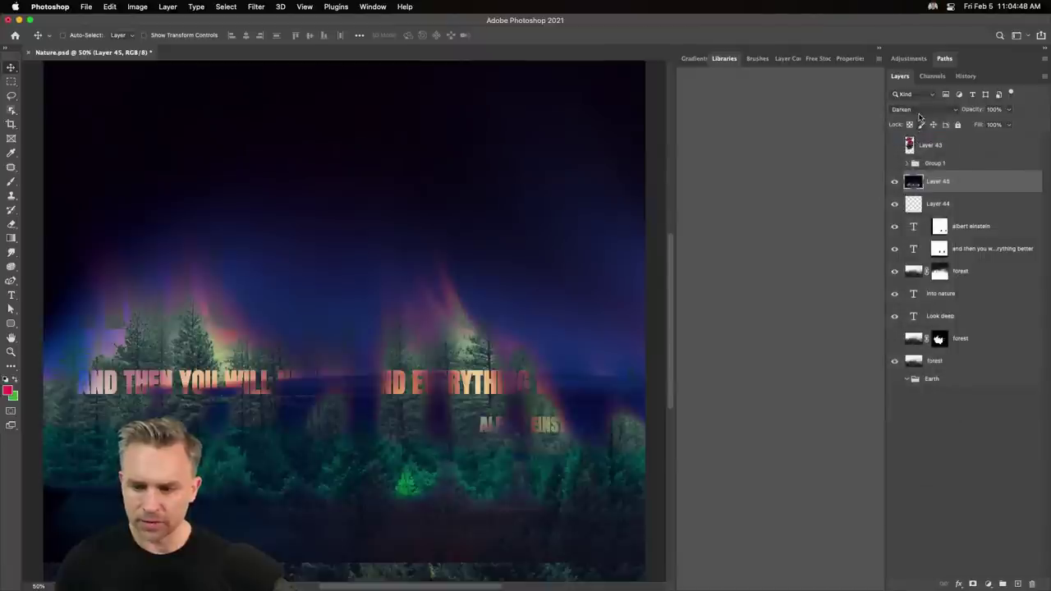
{"action": "left_click", "coordinate": [920, 112]}
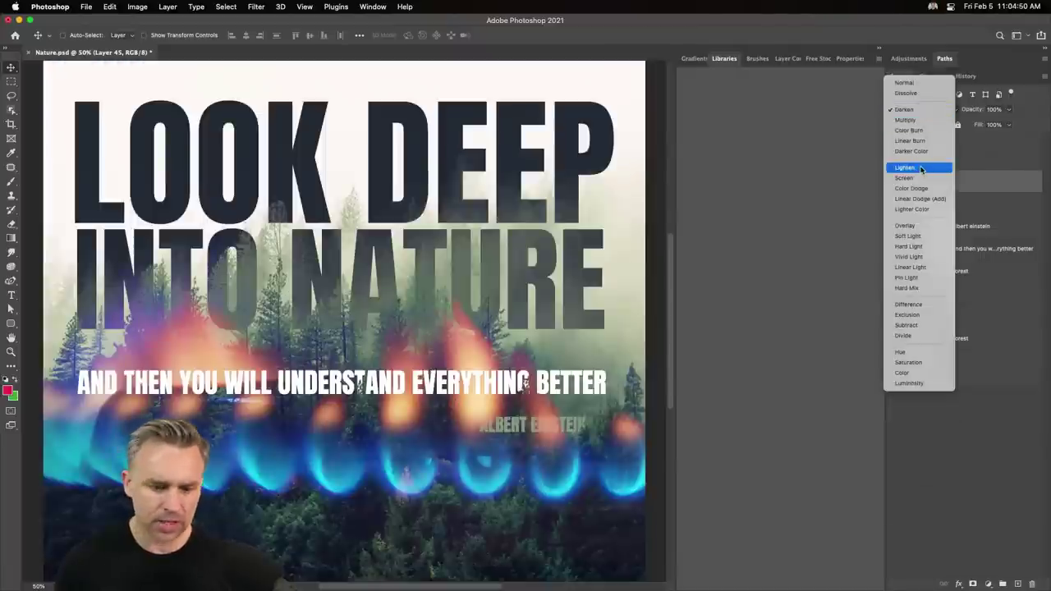
{"action": "left_click", "coordinate": [921, 170]}
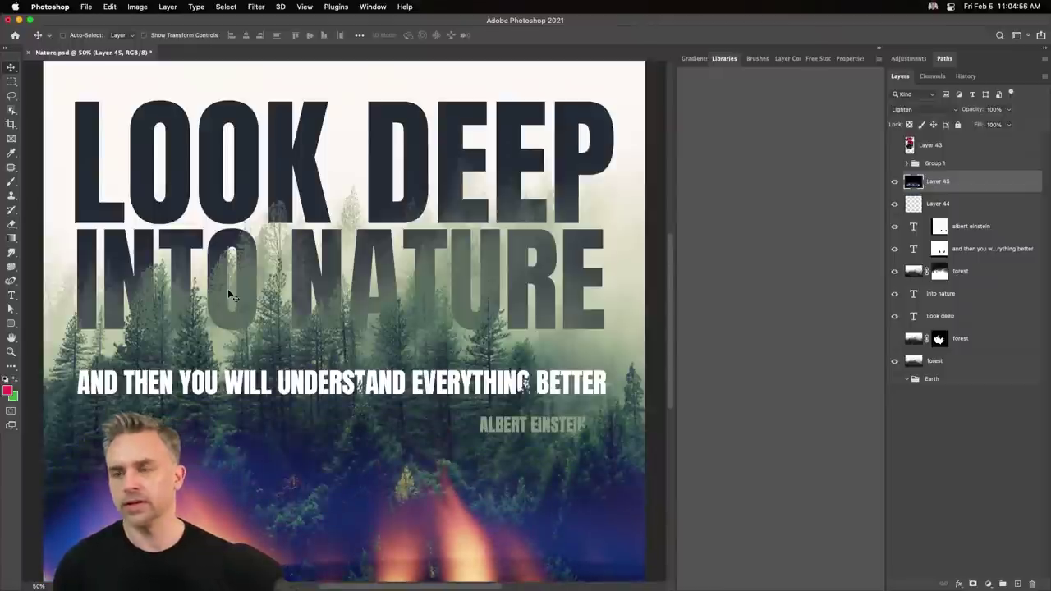
Collapse the side panel column and hide the flame layer, Layer 45.
{"action": "scroll", "coordinate": [485, 200], "scroll_direction": "down", "scroll_amount": 2}
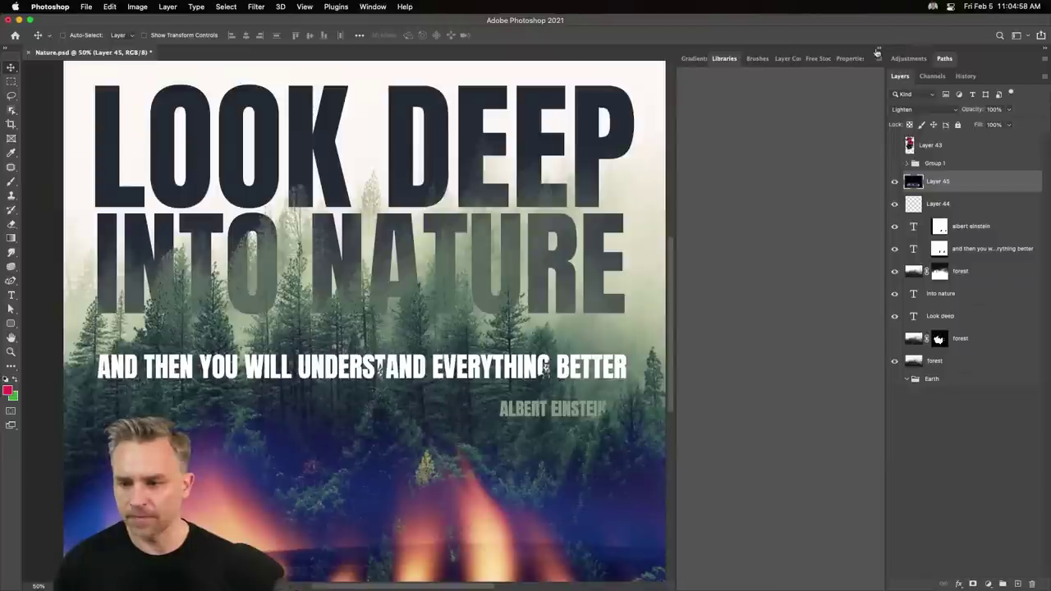
{"action": "left_click", "coordinate": [879, 51]}
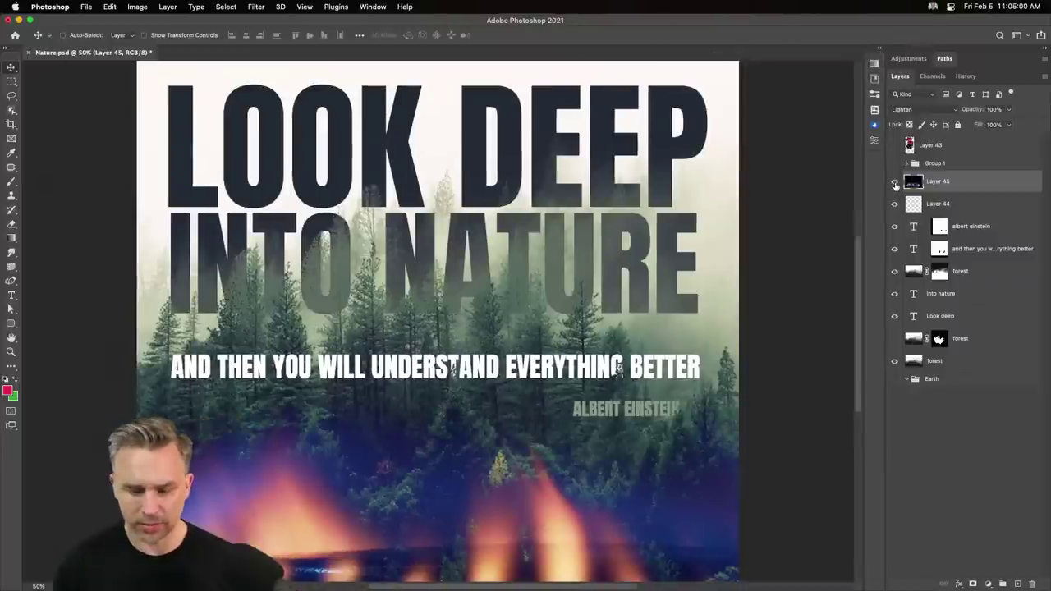
{"action": "left_click", "coordinate": [895, 183]}
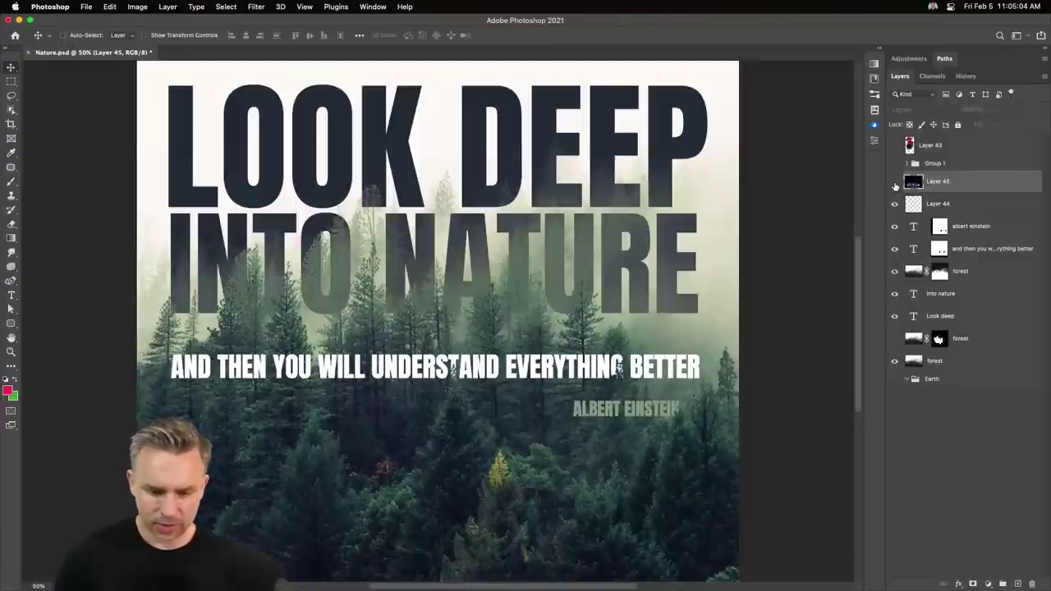
Recolour the tagline text with a pale cream sampled from the fog.
{"action": "left_click", "coordinate": [939, 250]}
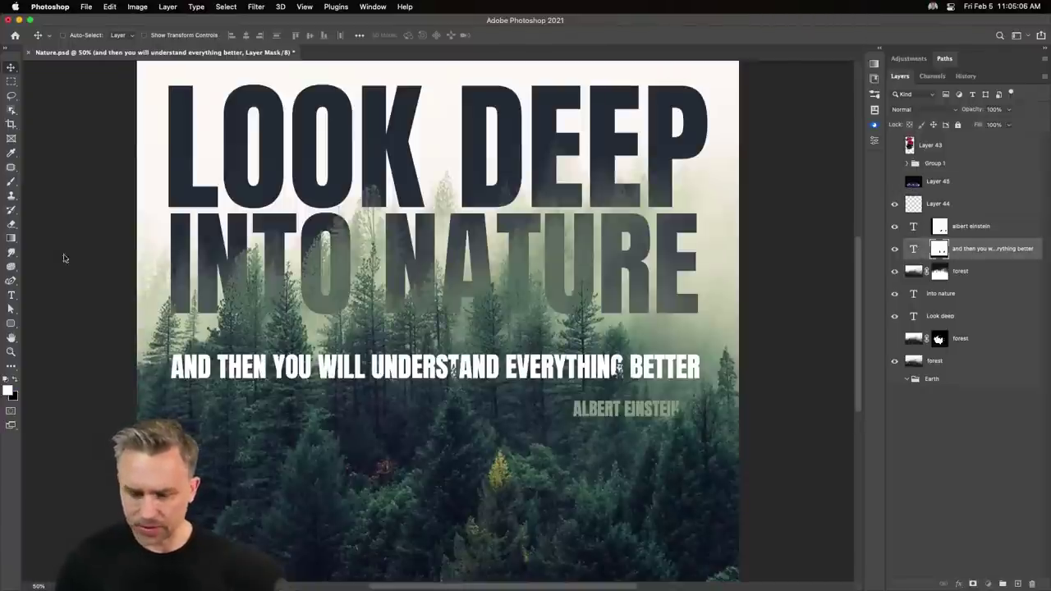
{"action": "left_click", "coordinate": [13, 297]}
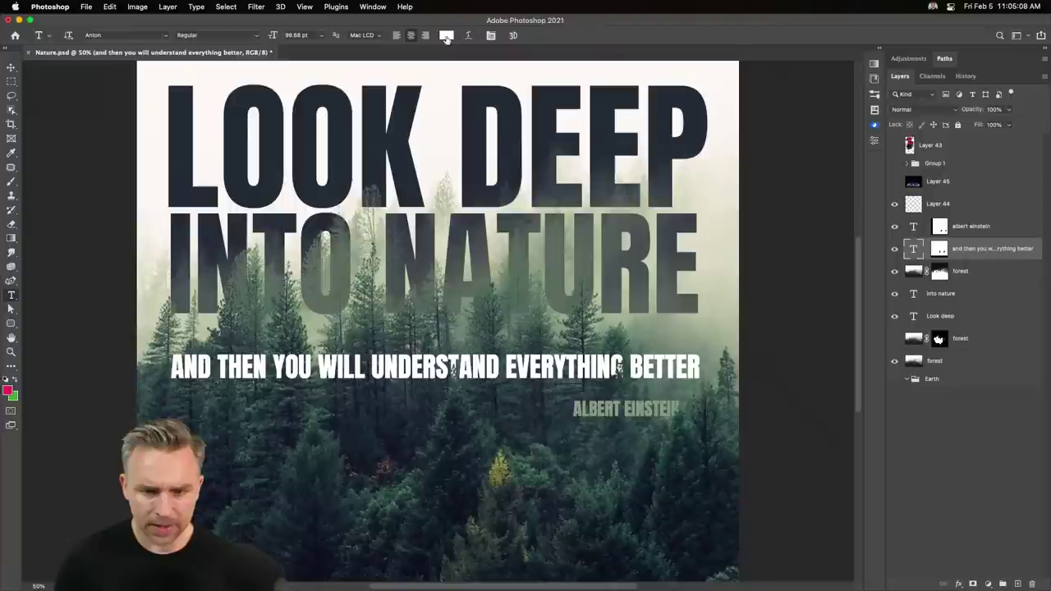
{"action": "left_click", "coordinate": [445, 34]}
{"action": "left_click", "coordinate": [720, 200]}
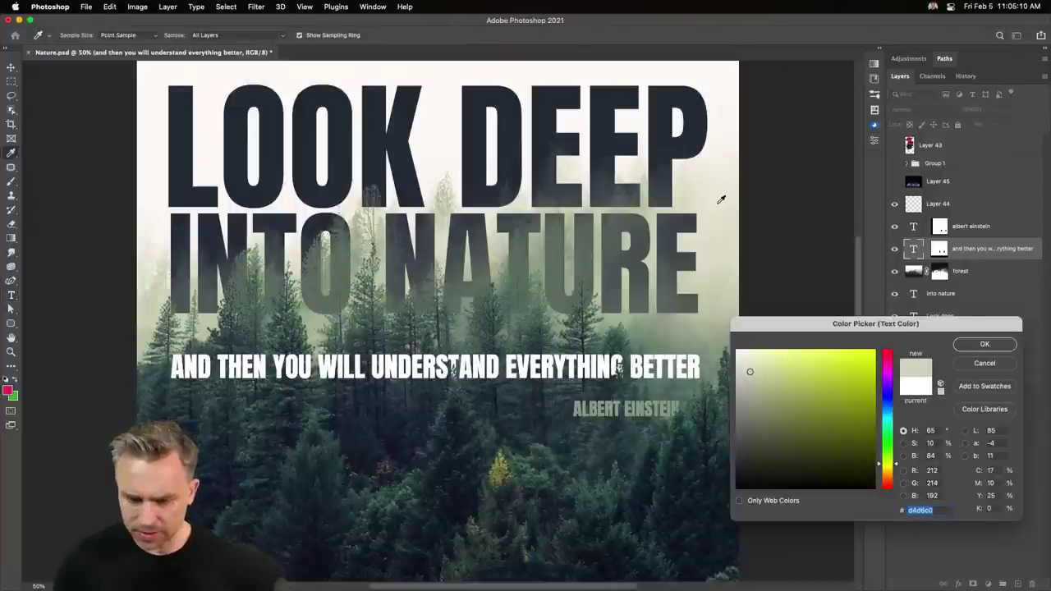
{"action": "left_click", "coordinate": [716, 212]}
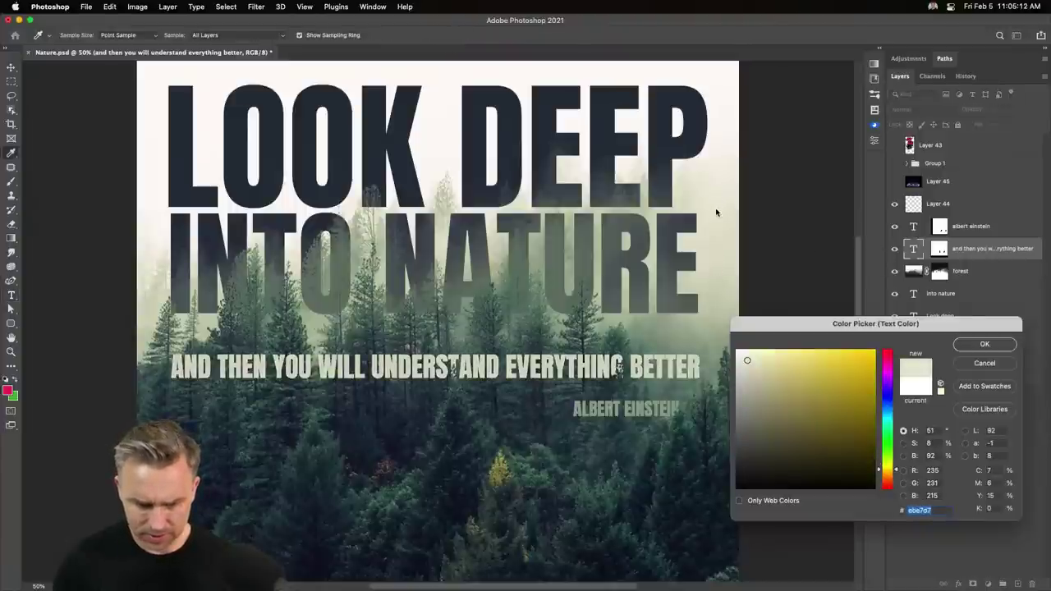
{"action": "left_click", "coordinate": [717, 197]}
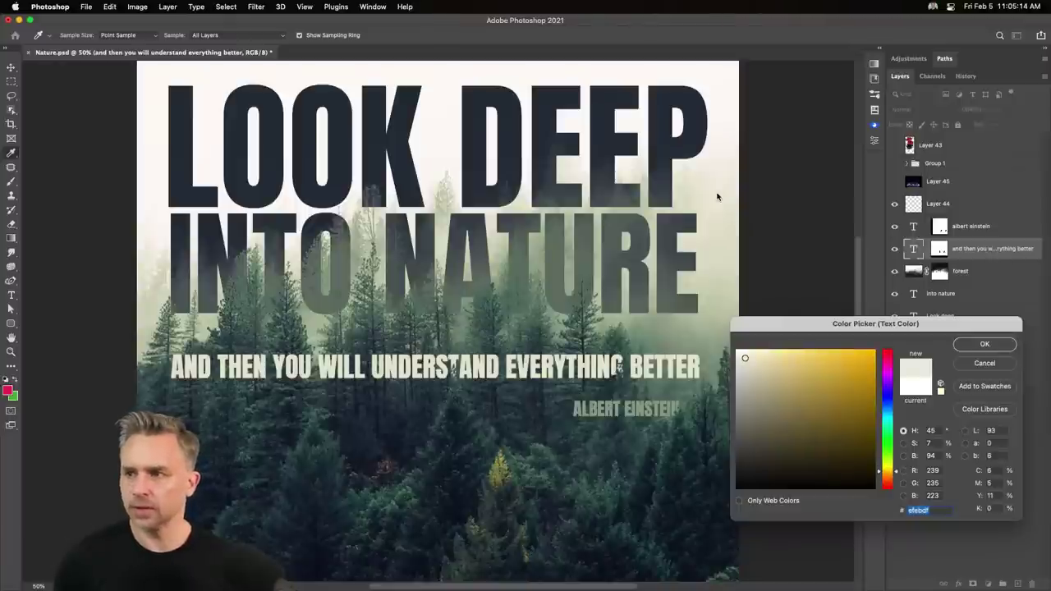
{"action": "key", "text": "Return"}
{"action": "left_click", "coordinate": [11, 81]}
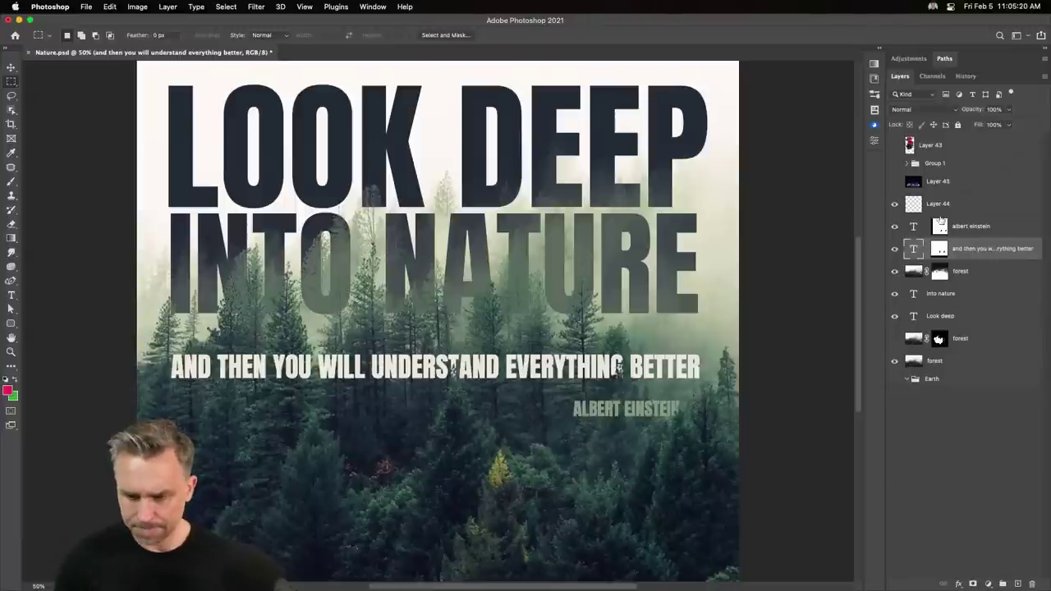
Re-sample the tagline colour as a pale sage green (#c3c9af) from the forest.
{"action": "left_click", "coordinate": [9, 295]}
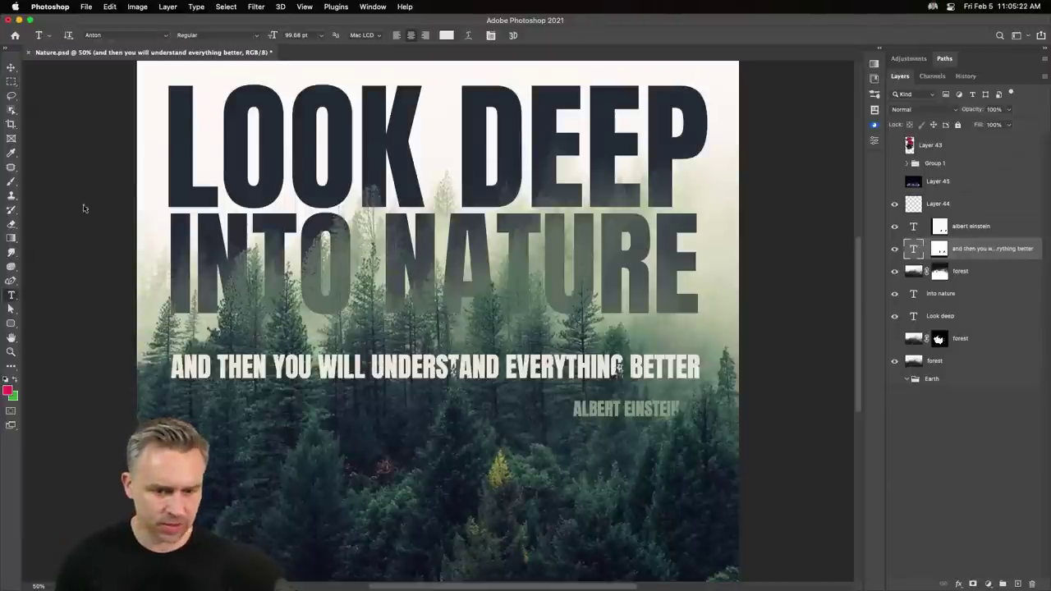
{"action": "left_click", "coordinate": [448, 35]}
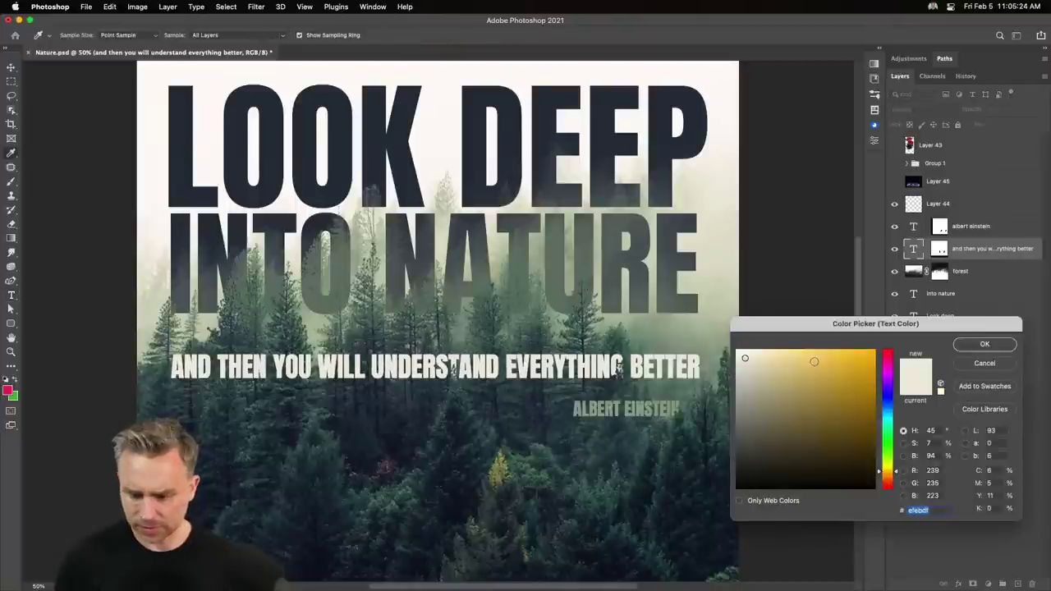
{"action": "left_click", "coordinate": [683, 337]}
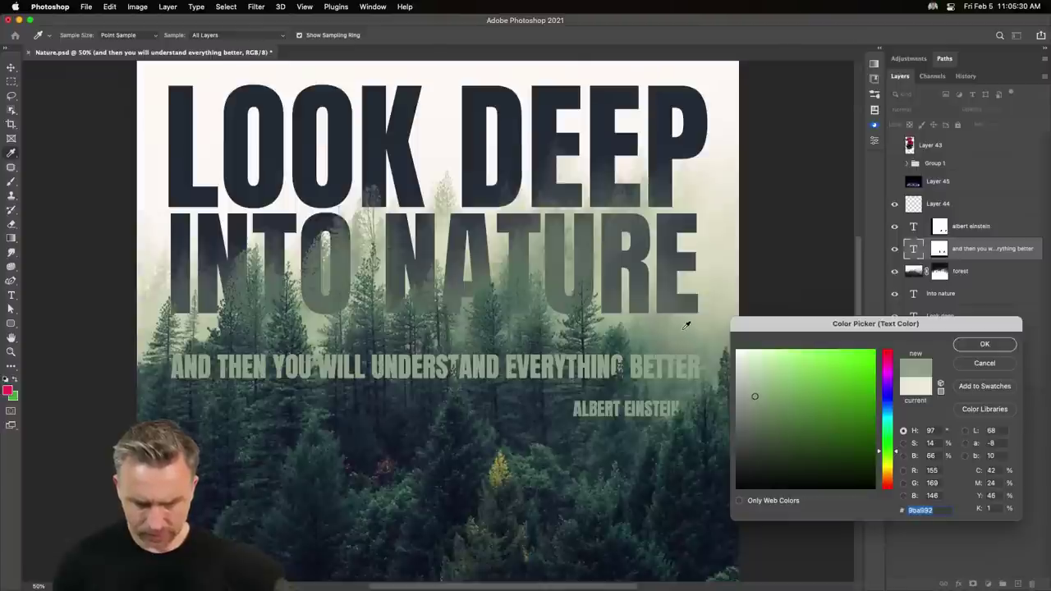
{"action": "left_click", "coordinate": [713, 308]}
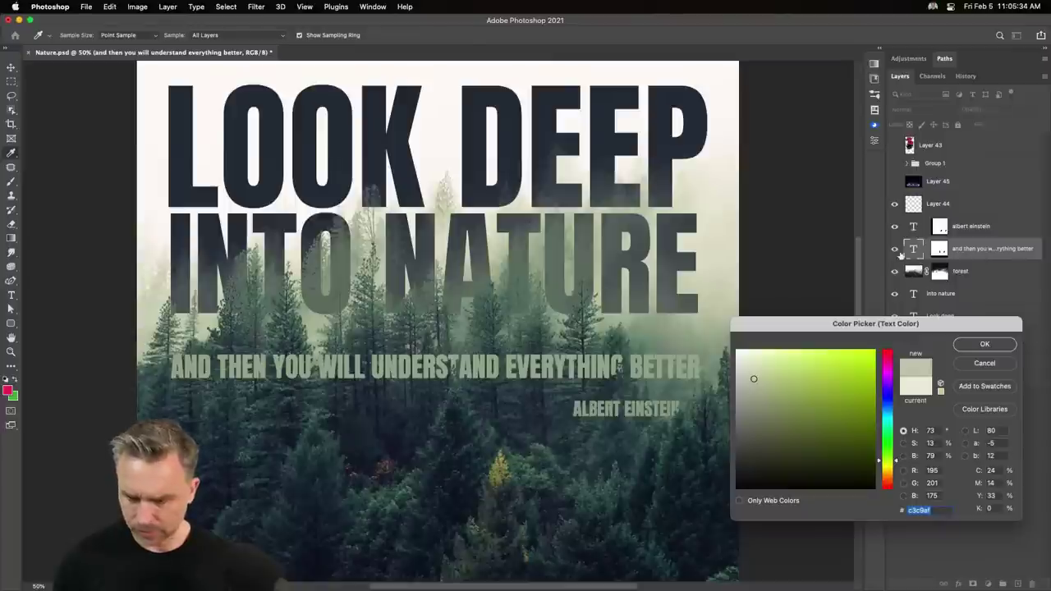
{"action": "key", "text": "Return"}
Add a new layer clipped to the tagline and set the Brush to a low flow.
{"action": "left_click", "coordinate": [1015, 584]}
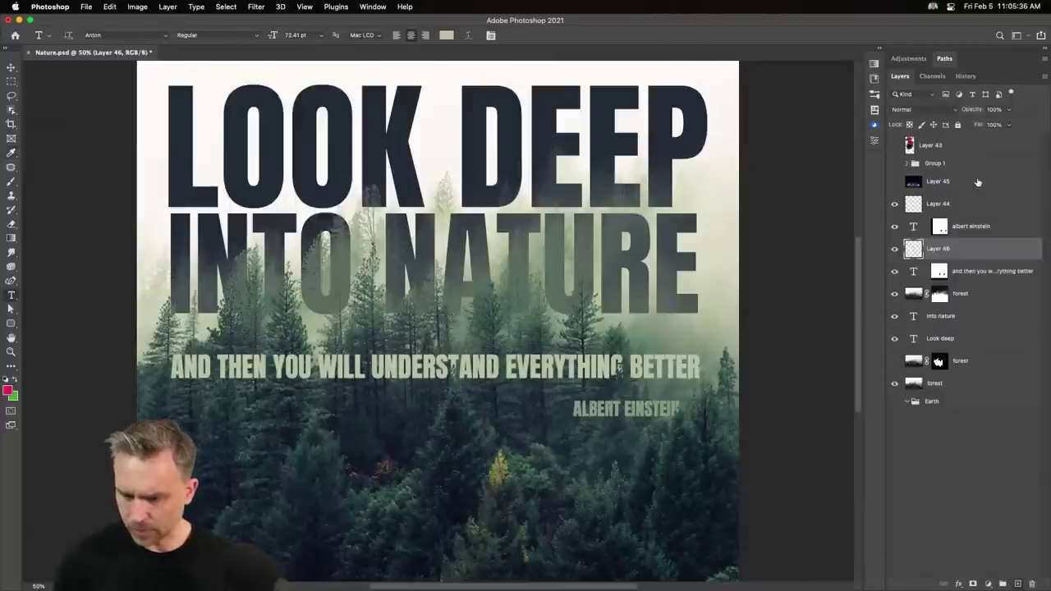
{"action": "left_click", "coordinate": [969, 256], "text": "alt"}
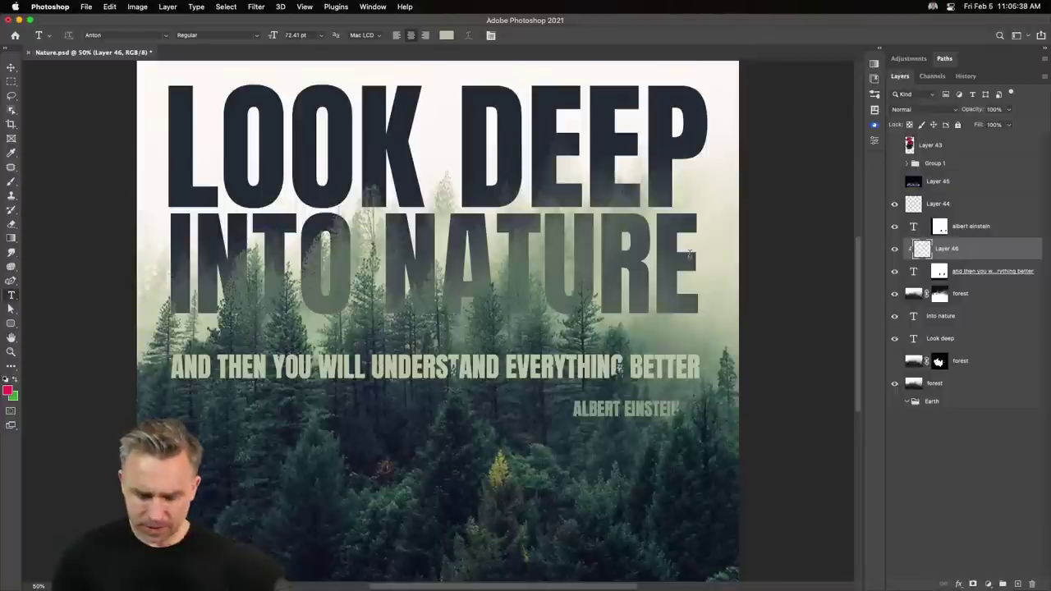
{"action": "key", "text": "b"}
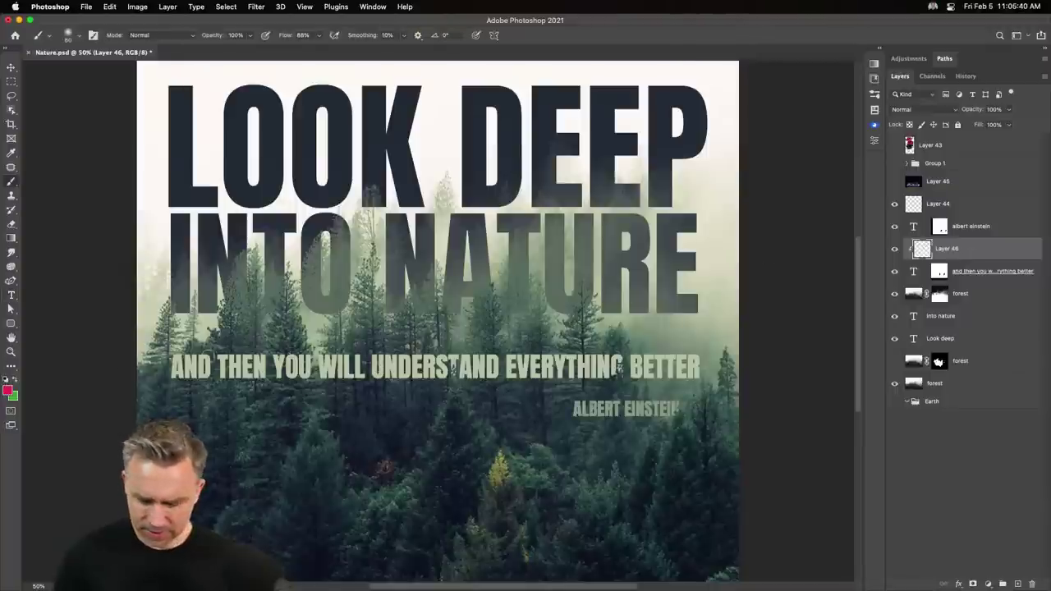
{"action": "key", "text": "i"}
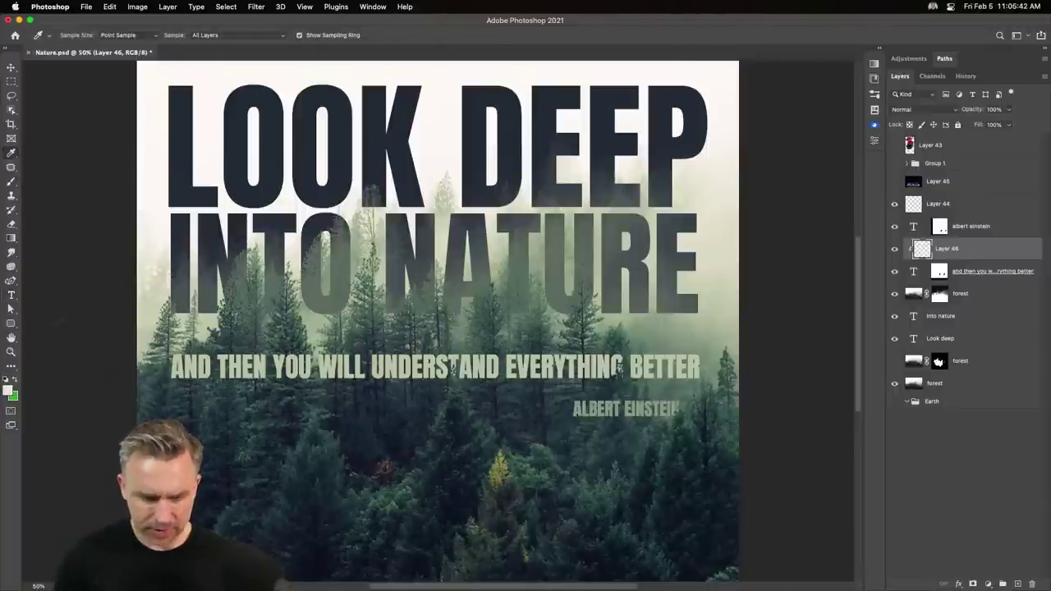
{"action": "key", "text": "b"}
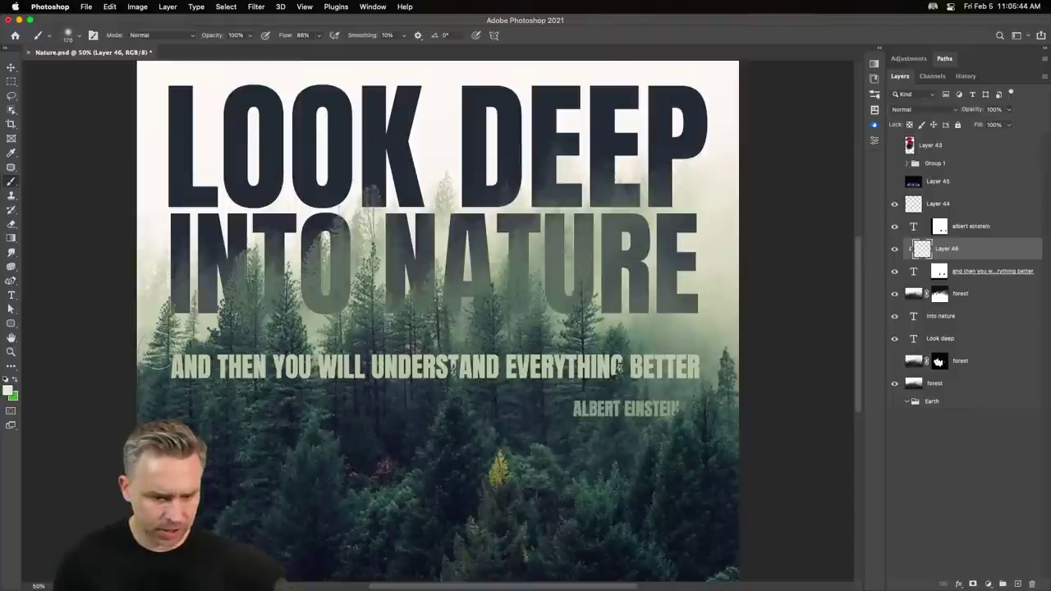
{"action": "left_click", "coordinate": [278, 36]}
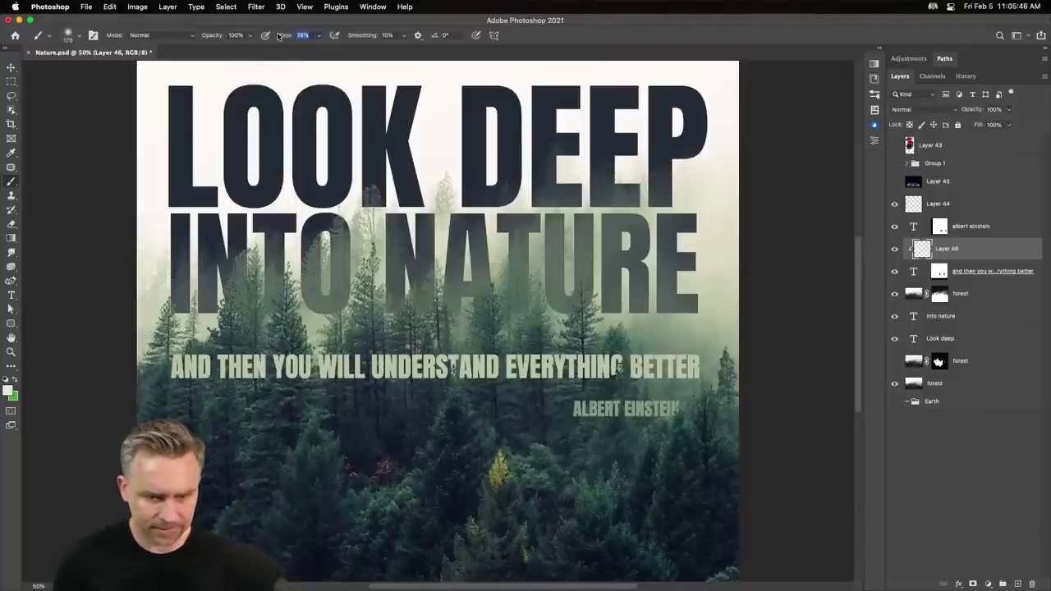
{"action": "type", "text": "35"}
{"action": "key", "text": "Return"}
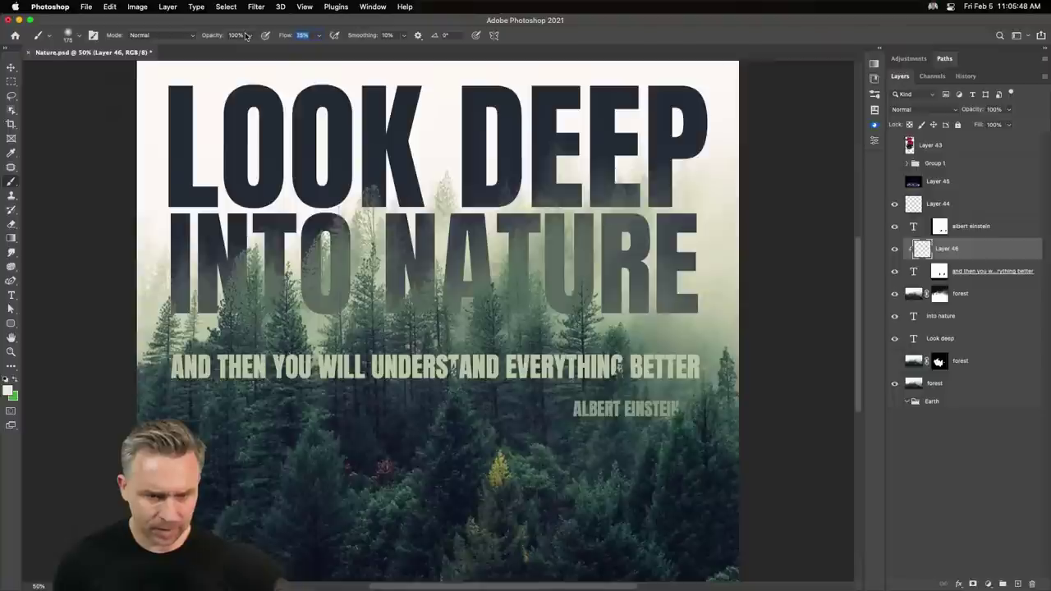
{"action": "type", "text": "20"}
{"action": "key", "text": "Return"}
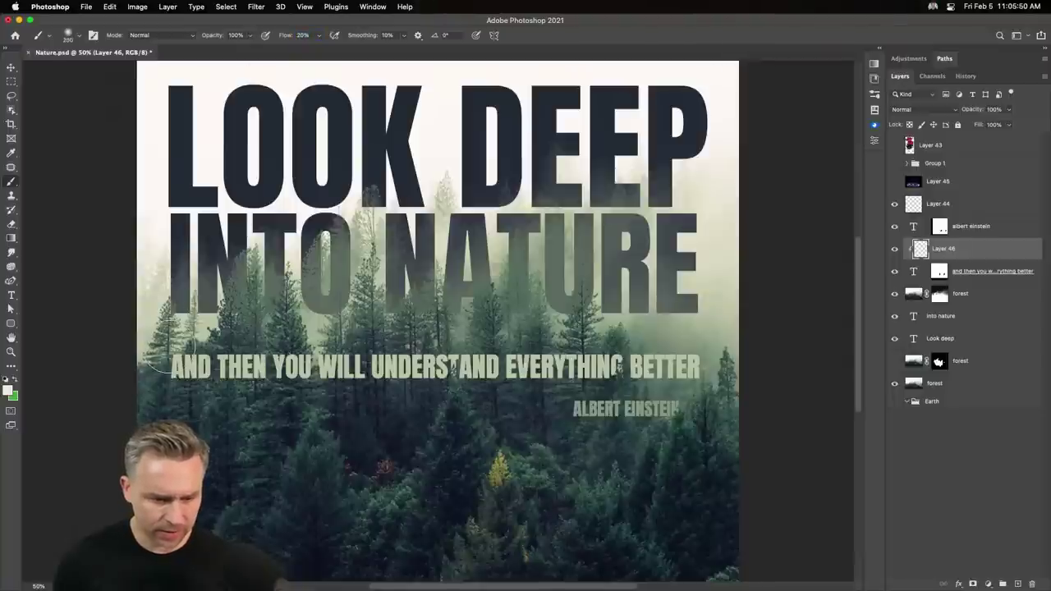
Paint soft strokes over 'AND THEN YOU WILL', 'UNDERSTAND' and 'EVERYTHING BETTER' with the brush enlarged to 200.
{"action": "mouse_move", "coordinate": [211, 347]}
{"action": "left_mouse_down"}
{"action": "mouse_move", "coordinate": [358, 361]}
{"action": "mouse_move", "coordinate": [185, 363]}
{"action": "left_mouse_up"}
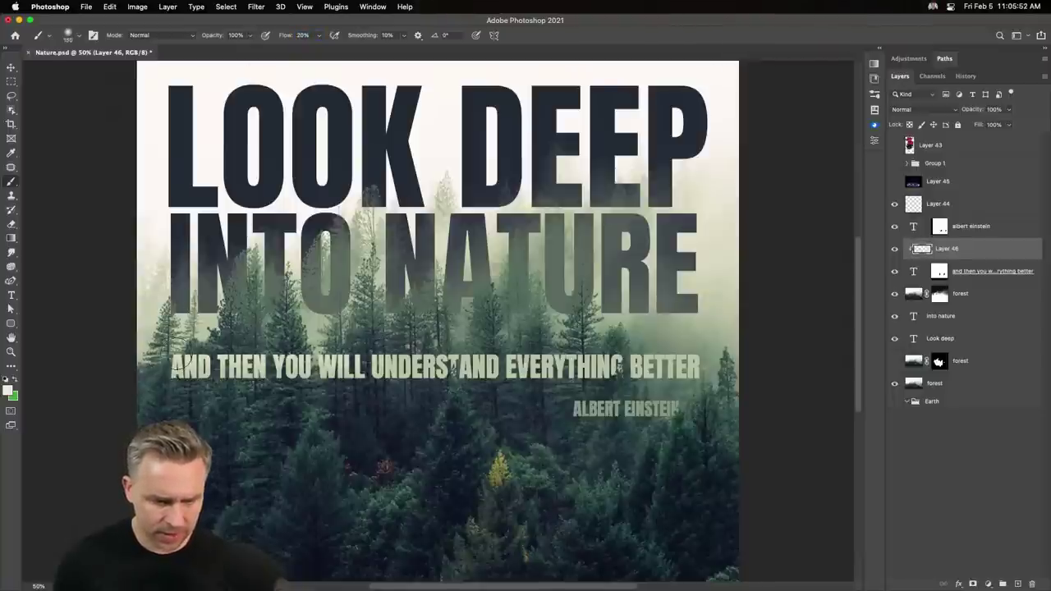
{"action": "left_click_drag", "start_coordinate": [452, 369], "coordinate": [485, 367]}
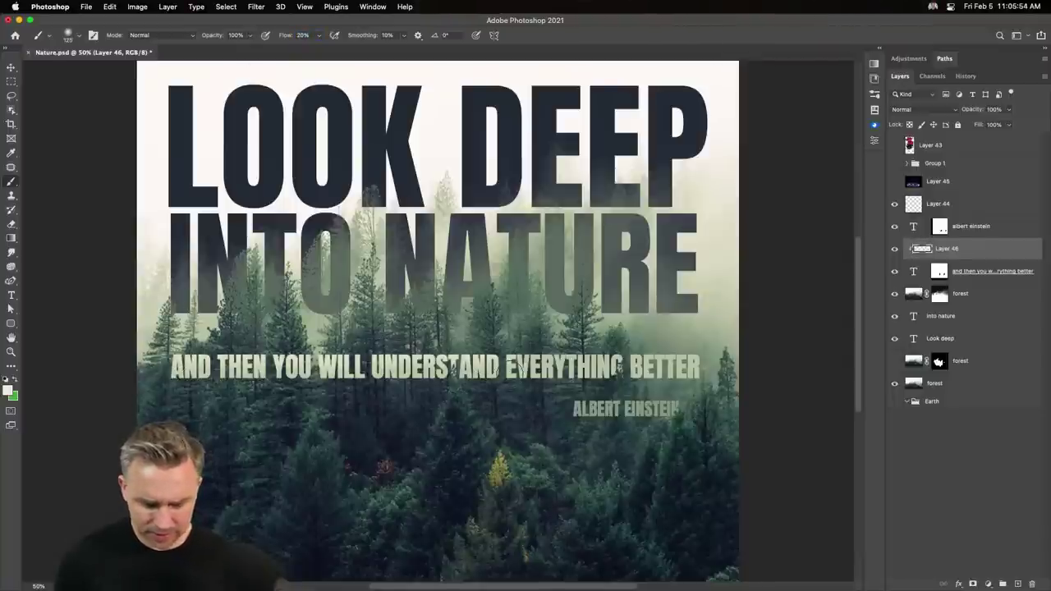
{"action": "key", "text": "ctrl+plus"}
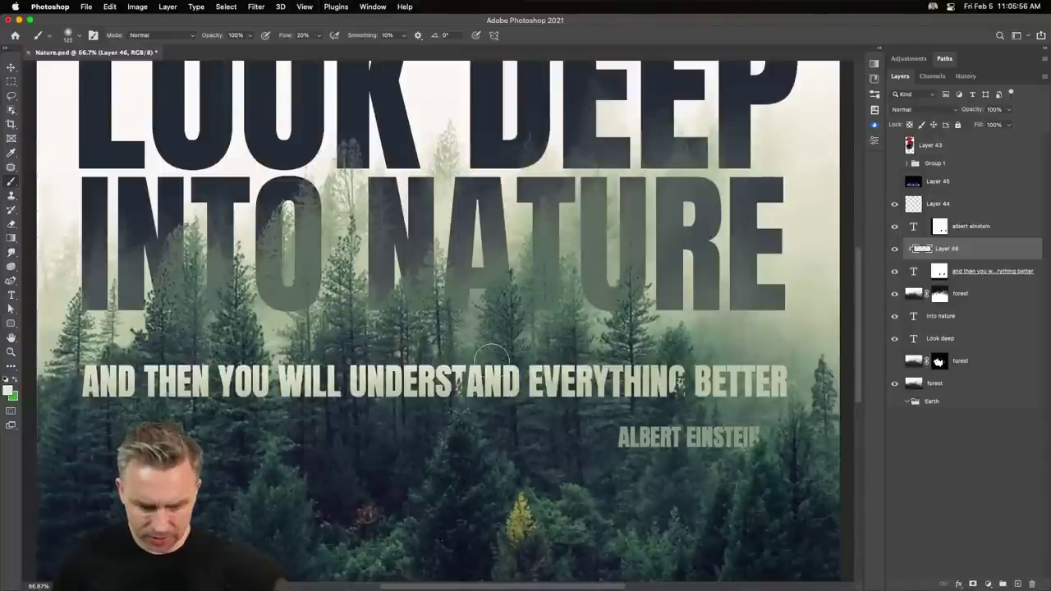
{"action": "left_click_drag", "start_coordinate": [491, 355], "coordinate": [784, 376]}
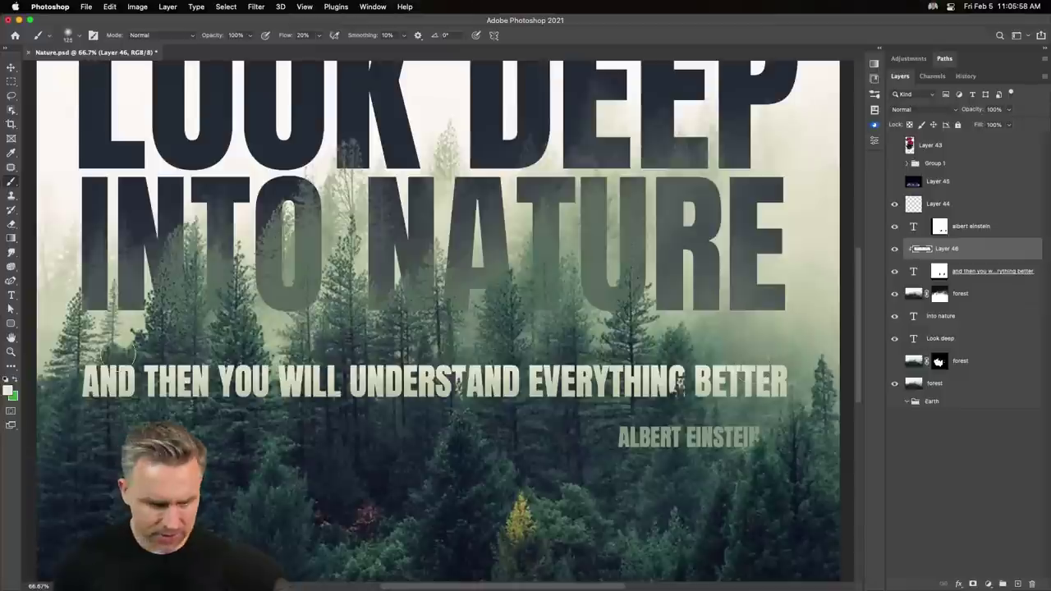
{"action": "key", "text": "bracketright"}
{"action": "key", "text": "bracketright"}
{"action": "key", "text": "bracketright"}
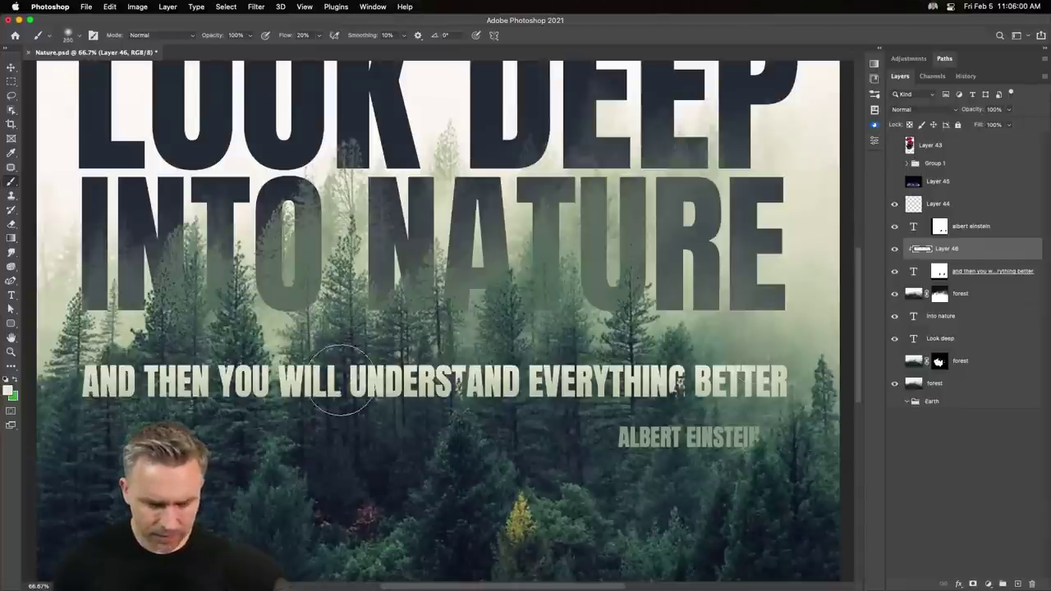
{"action": "left_click_drag", "start_coordinate": [340, 379], "coordinate": [394, 381]}
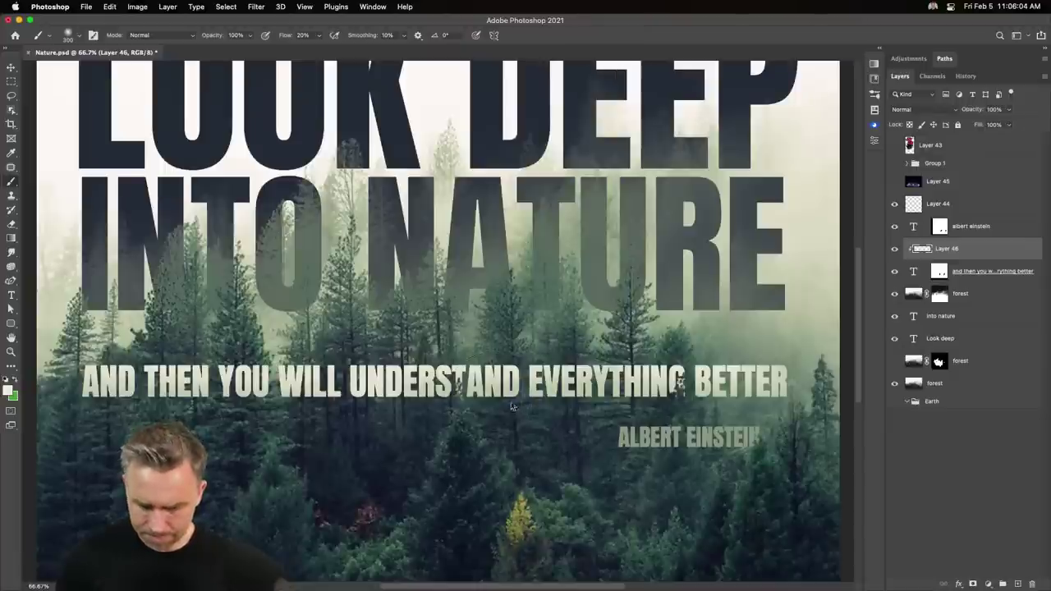
{"action": "key", "text": "i"}
{"action": "key", "text": "b"}
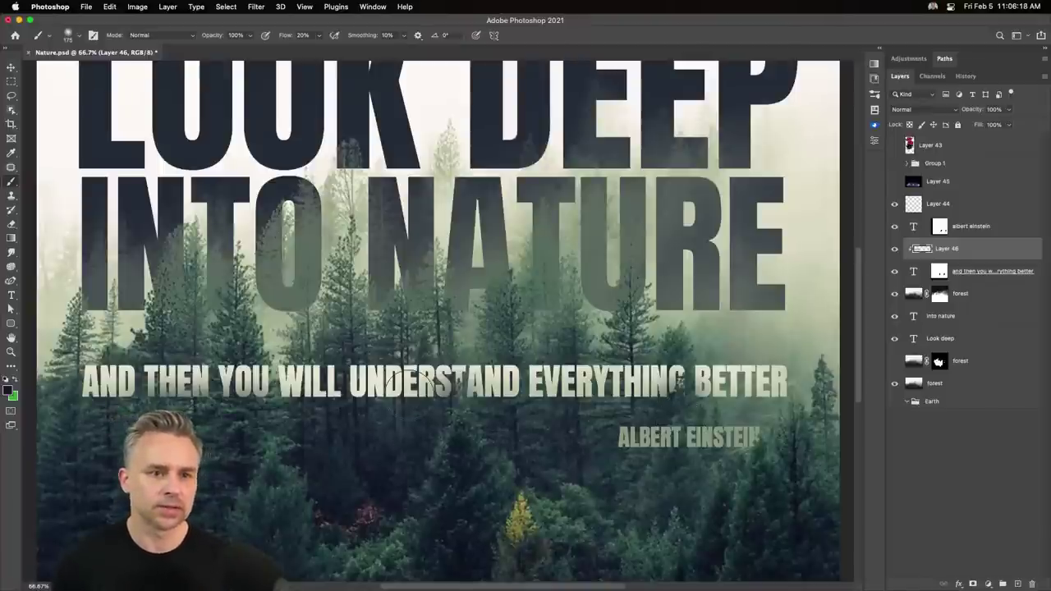
{"action": "key", "text": "super+minus"}
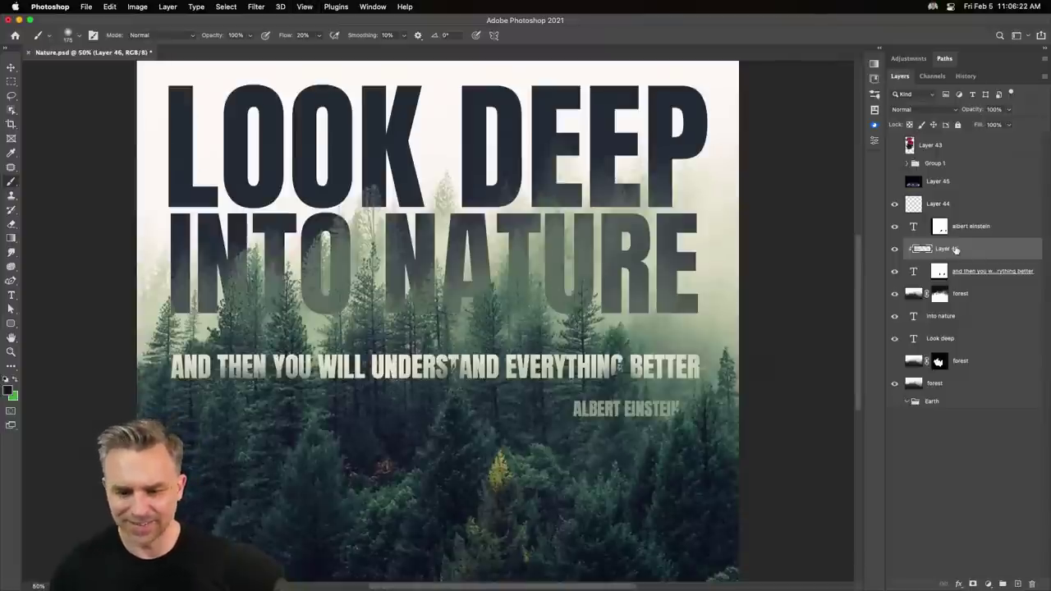
Add a new layer above 'Look deep', clip it, and name it 'highlights and shadows'.
{"action": "left_click", "coordinate": [972, 227]}
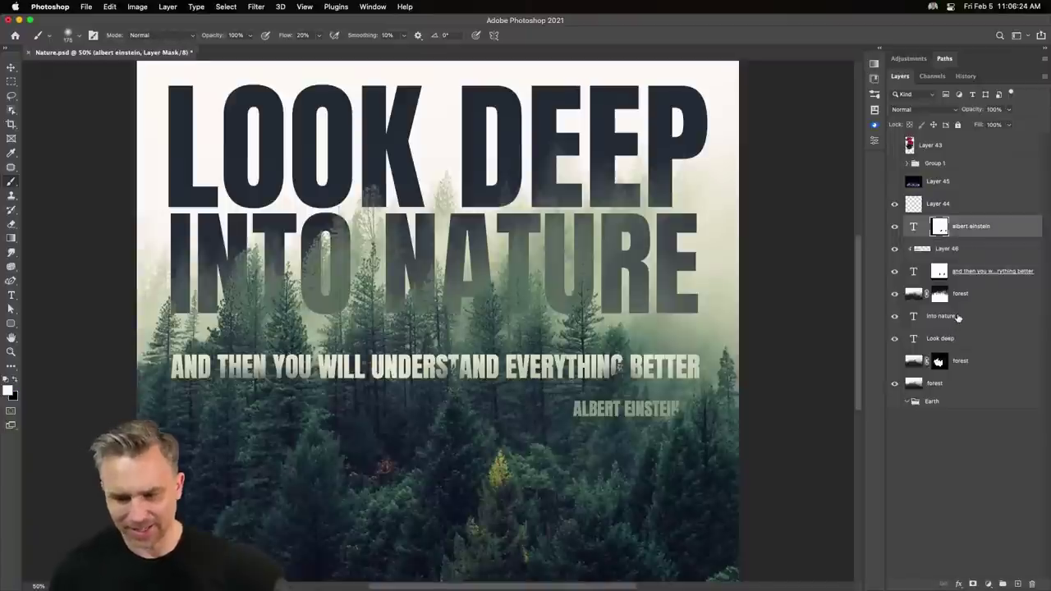
{"action": "left_click", "coordinate": [957, 317]}
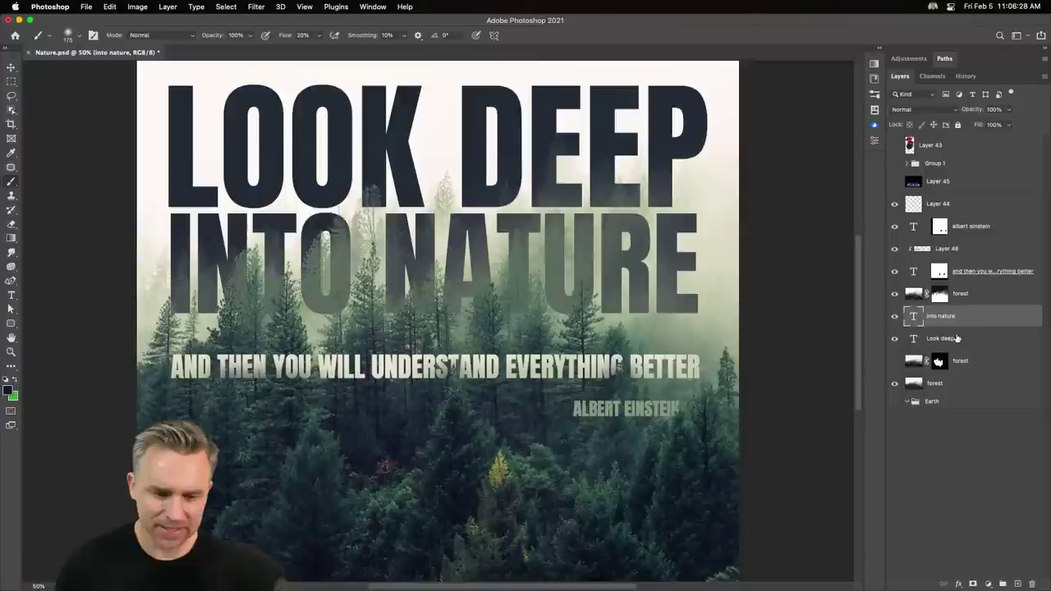
{"action": "left_click", "coordinate": [963, 341]}
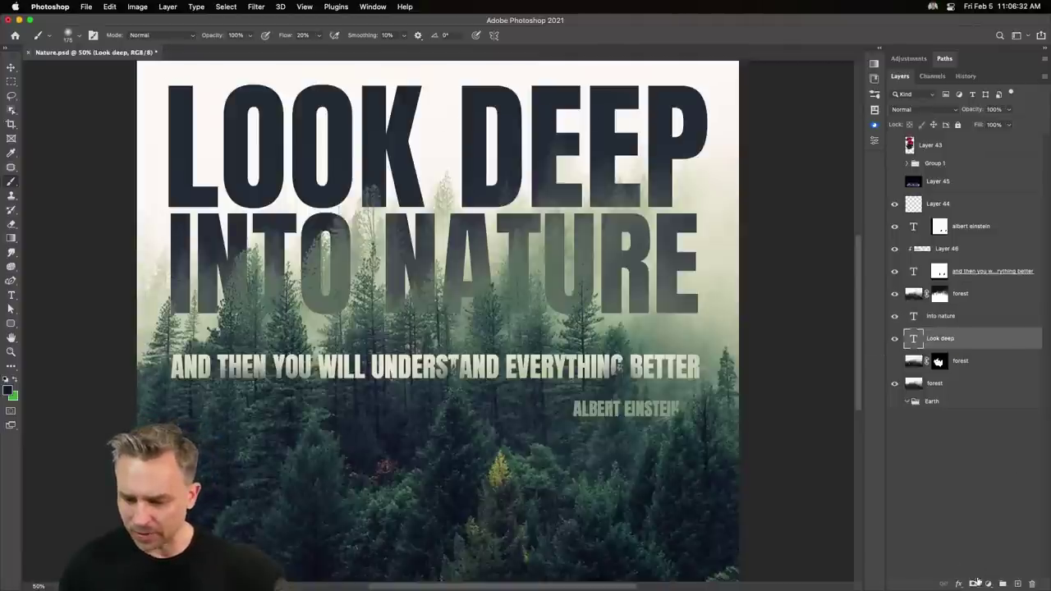
{"action": "left_click", "coordinate": [1017, 584]}
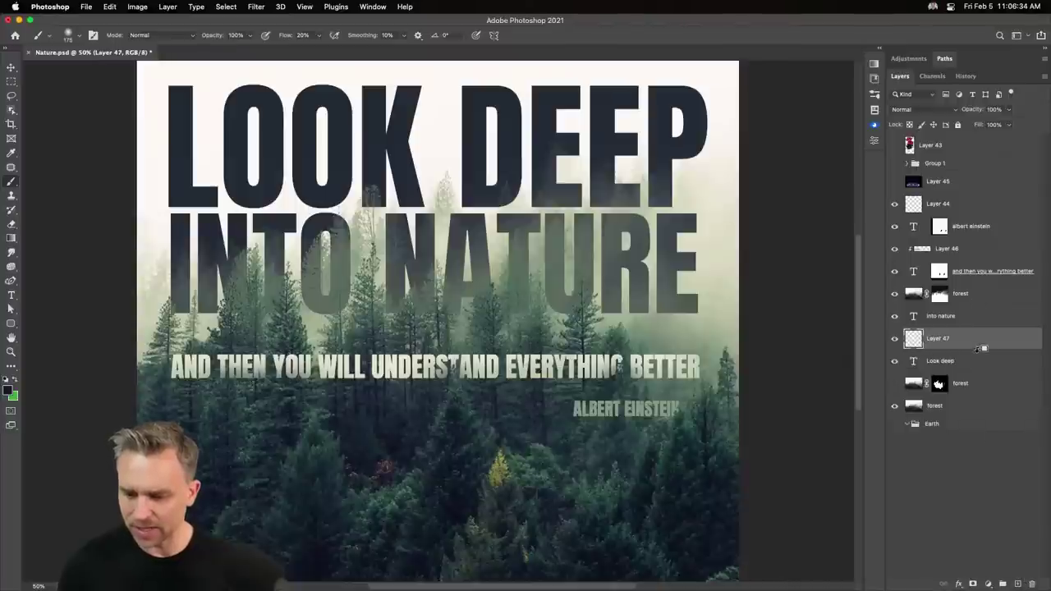
{"action": "left_click", "coordinate": [981, 348], "text": "alt"}
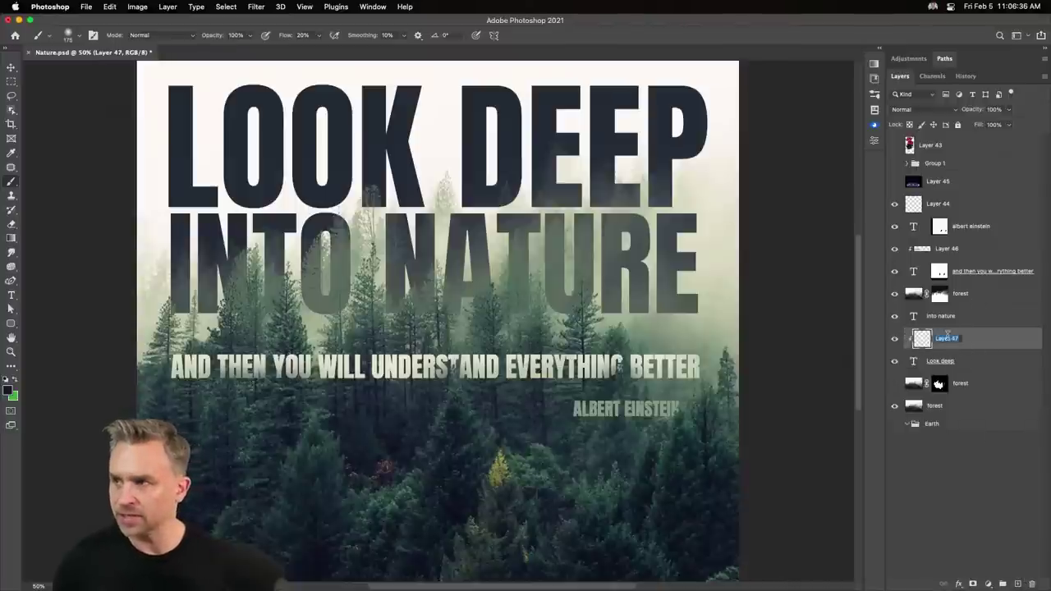
{"action": "type", "text": "hights and shad"}
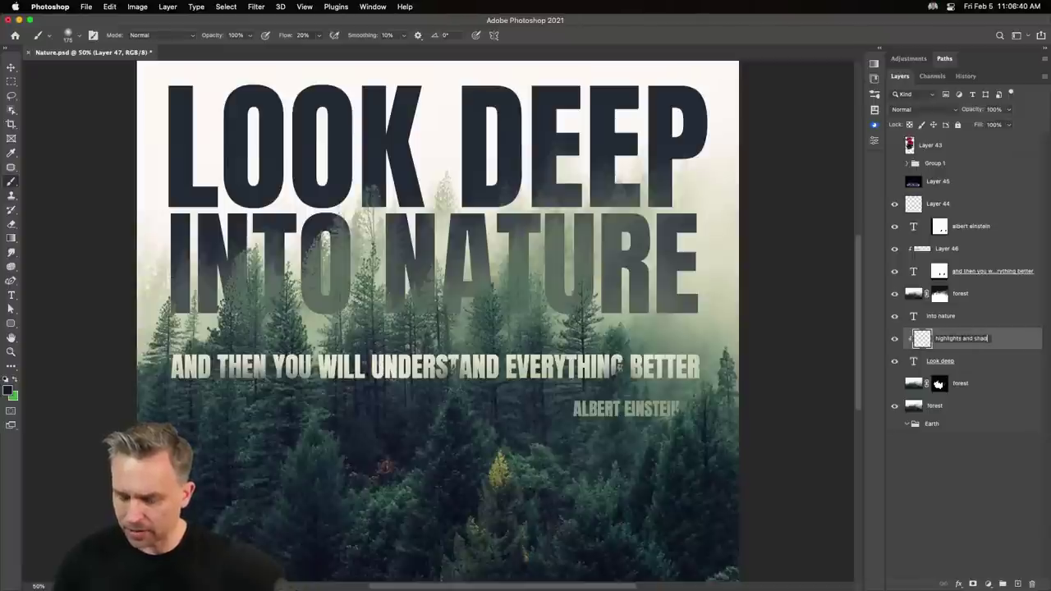
{"action": "type", "text": "s"}
{"action": "key", "text": "Return"}
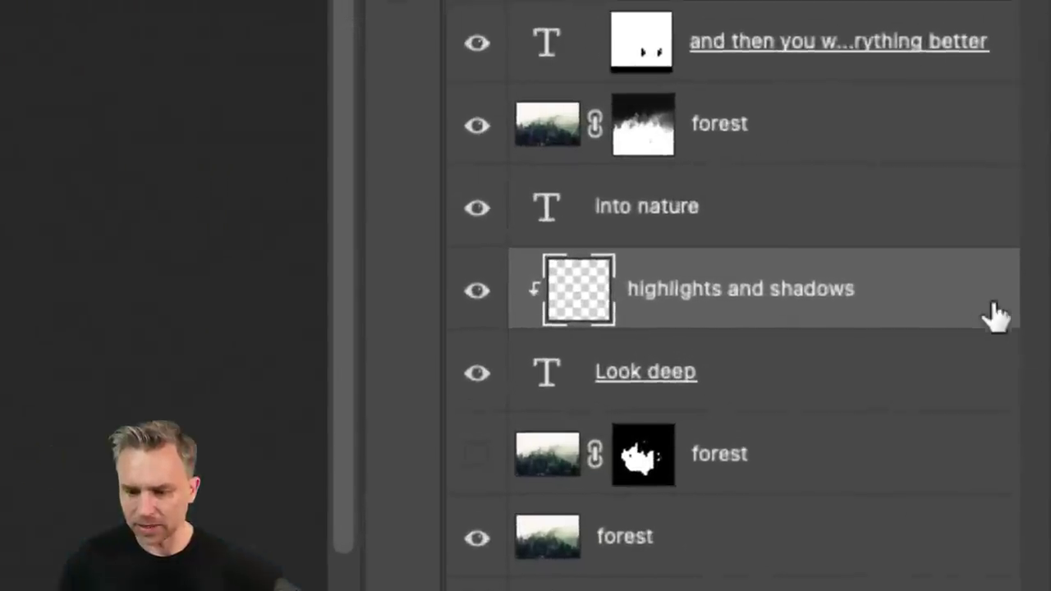
Release and re-apply the clipping mask of 'highlights and shadows' onto 'Look deep'.
{"action": "right_click", "coordinate": [1034, 343]}
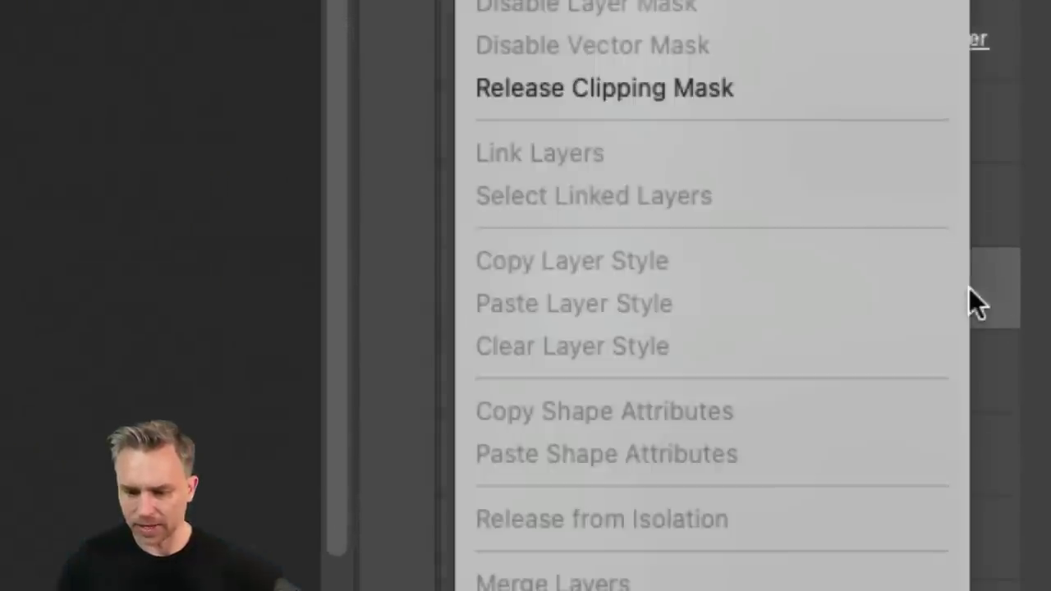
{"action": "left_click", "coordinate": [815, 90]}
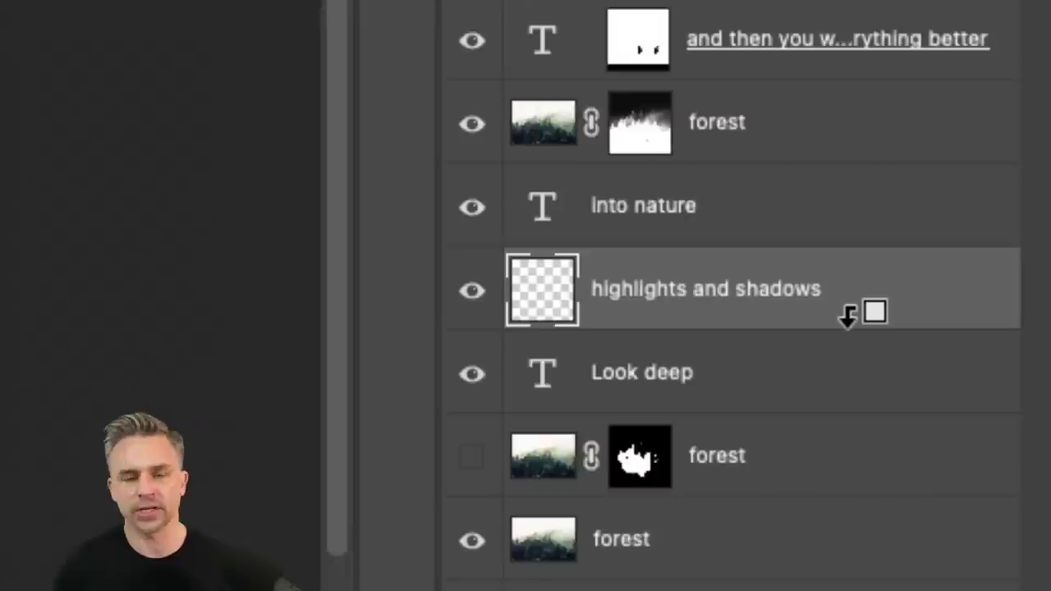
{"action": "left_click", "coordinate": [848, 314], "text": "alt"}
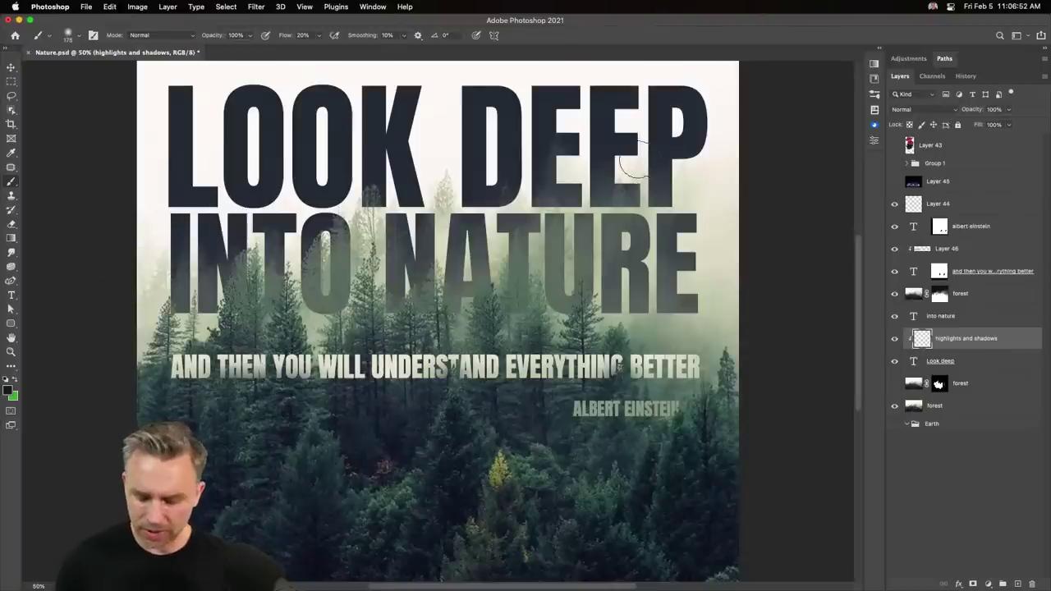
Sample a light fog colour and paint pale mist across the tops of the LOOK DEEP letters.
{"action": "left_click", "coordinate": [718, 311], "text": "alt"}
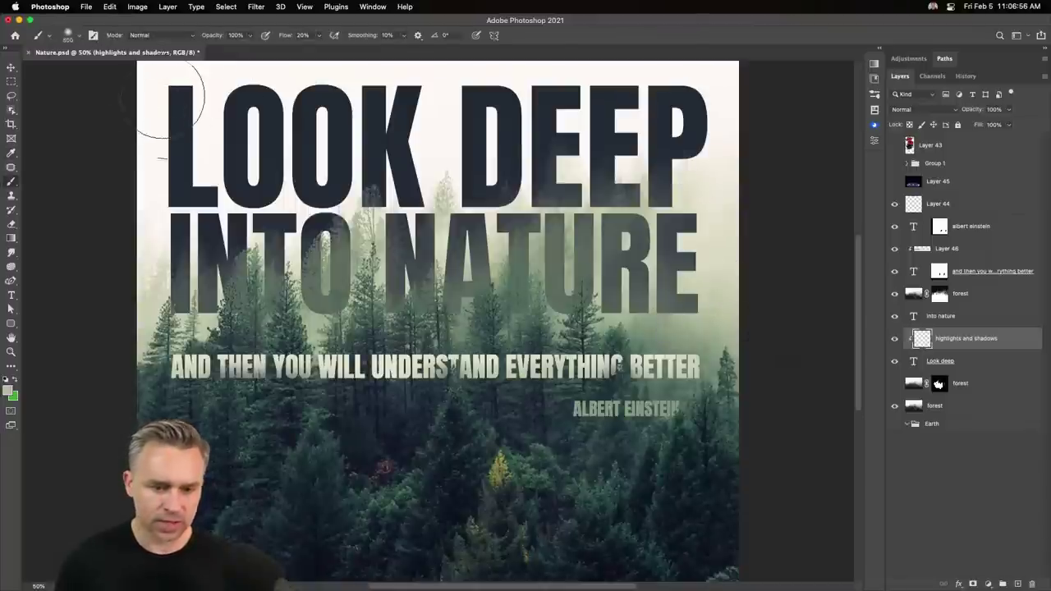
{"action": "left_click_drag", "start_coordinate": [140, 94], "coordinate": [722, 99]}
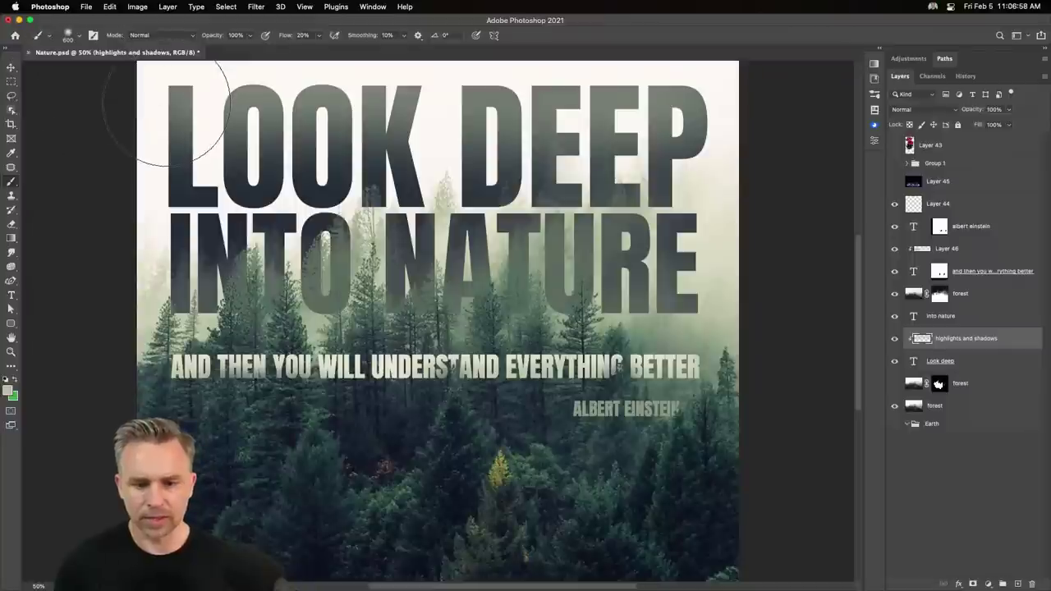
{"action": "left_click_drag", "start_coordinate": [211, 105], "coordinate": [481, 59]}
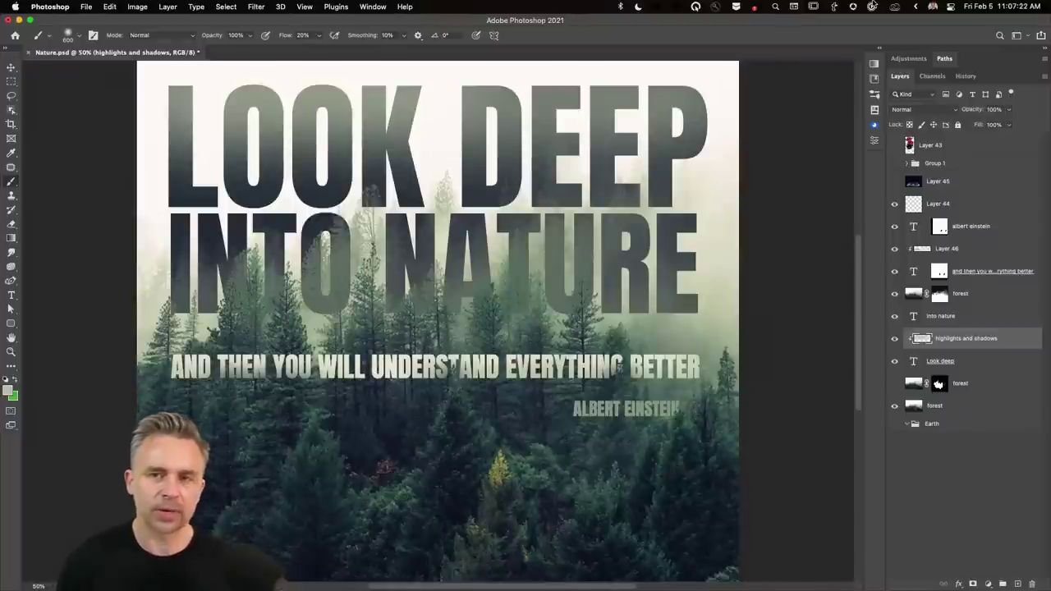
{"action": "key", "text": "super+minus"}
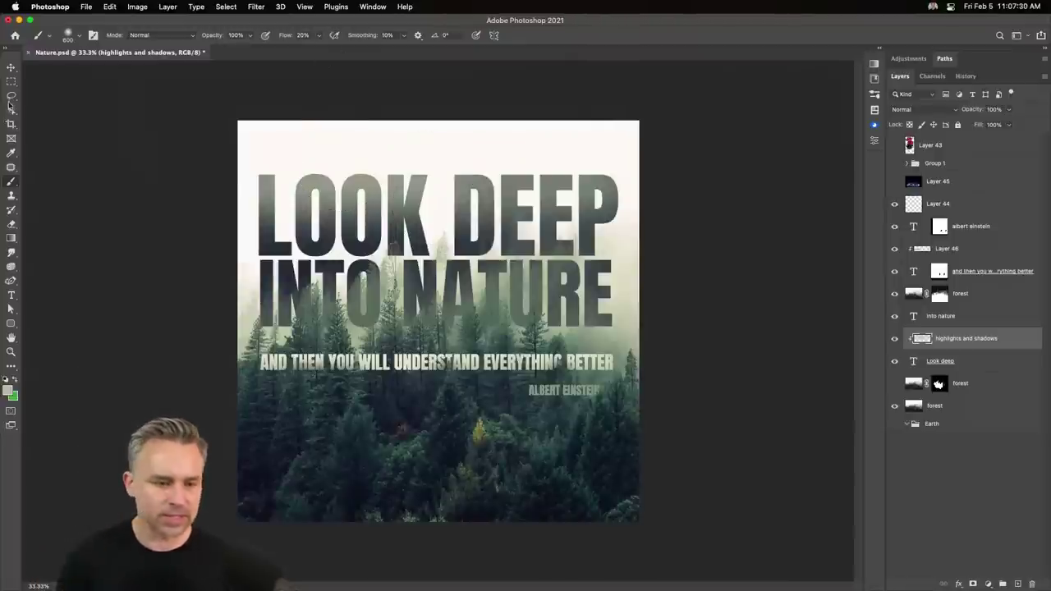
Save the poster, select the bottom forest layer, and show the File menu.
{"action": "left_click", "coordinate": [11, 69]}
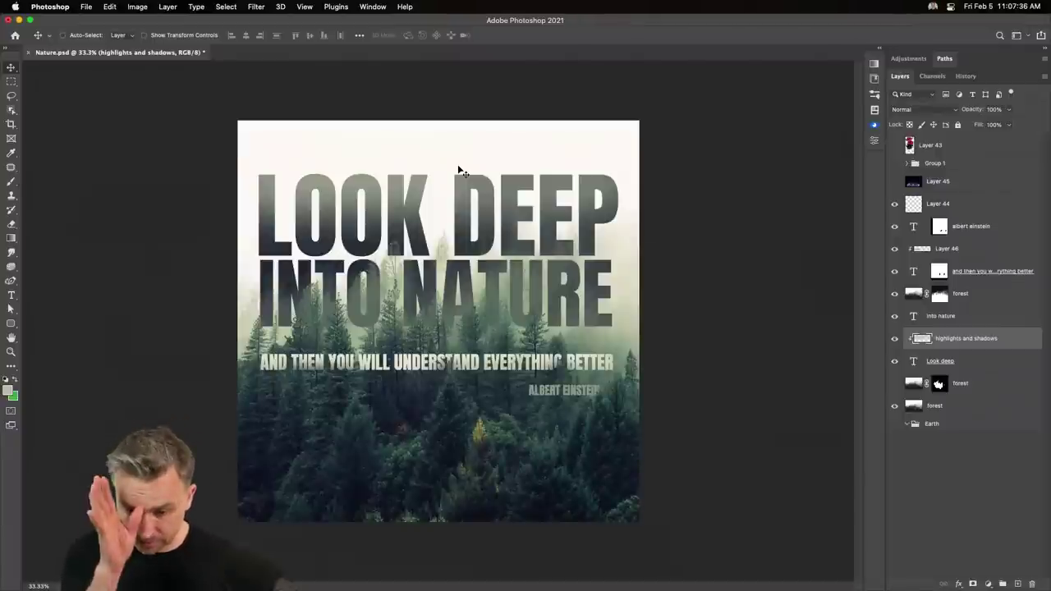
{"action": "key", "text": "ctrl+s"}
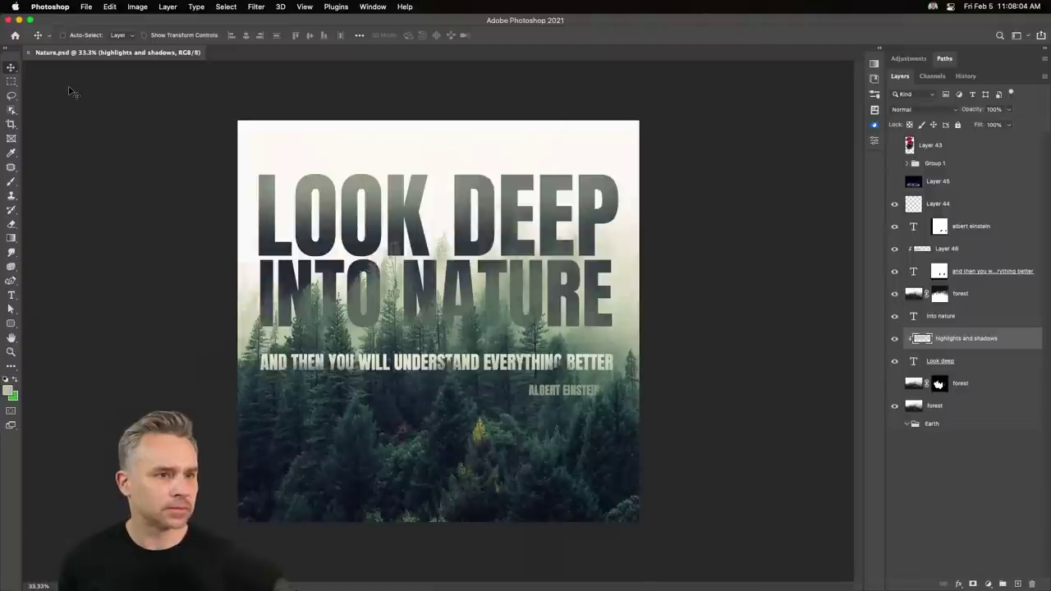
{"action": "scroll", "coordinate": [184, 123], "scroll_direction": "up", "scroll_amount": 2}
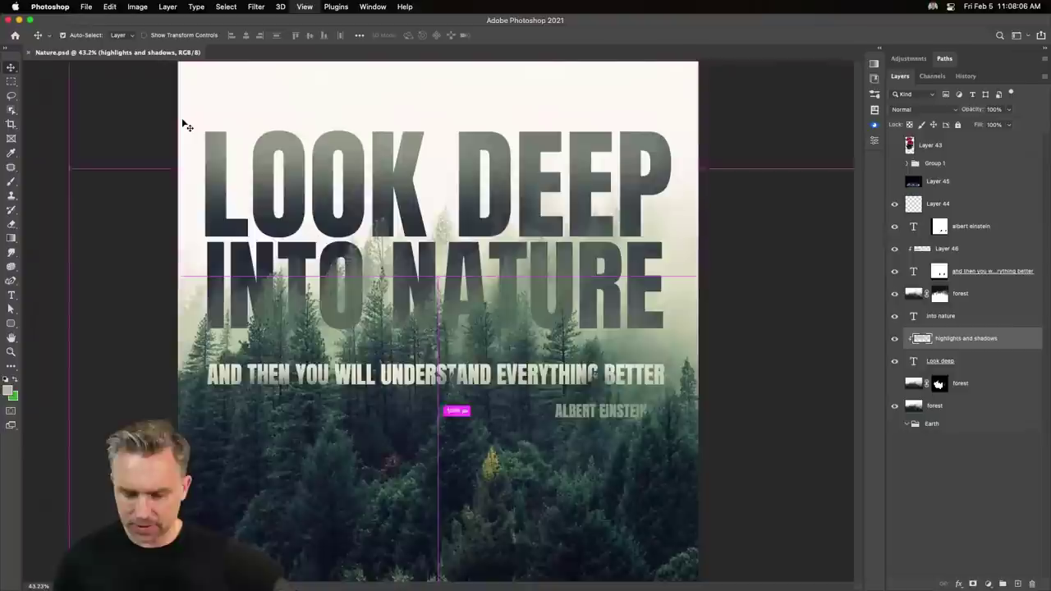
{"action": "left_click", "coordinate": [10, 82]}
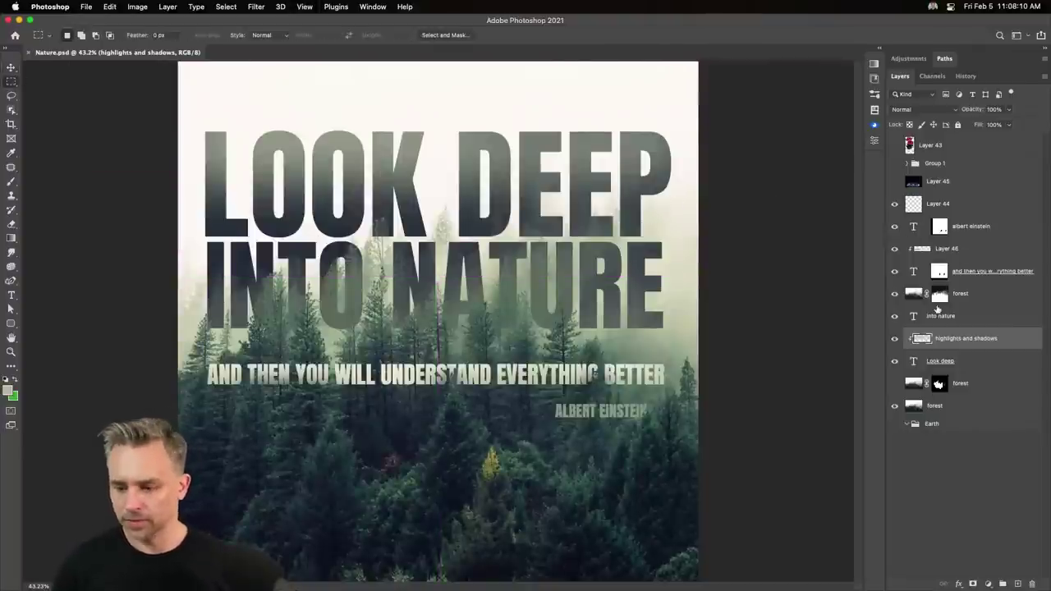
{"action": "left_click", "coordinate": [956, 363]}
{"action": "left_click", "coordinate": [945, 407]}
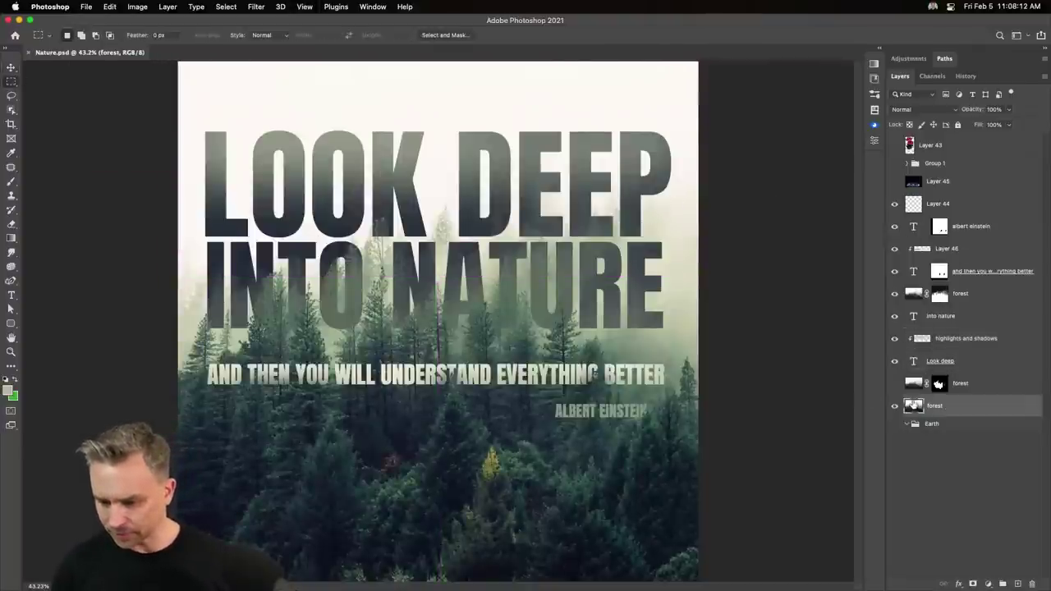
{"action": "left_click", "coordinate": [85, 7]}
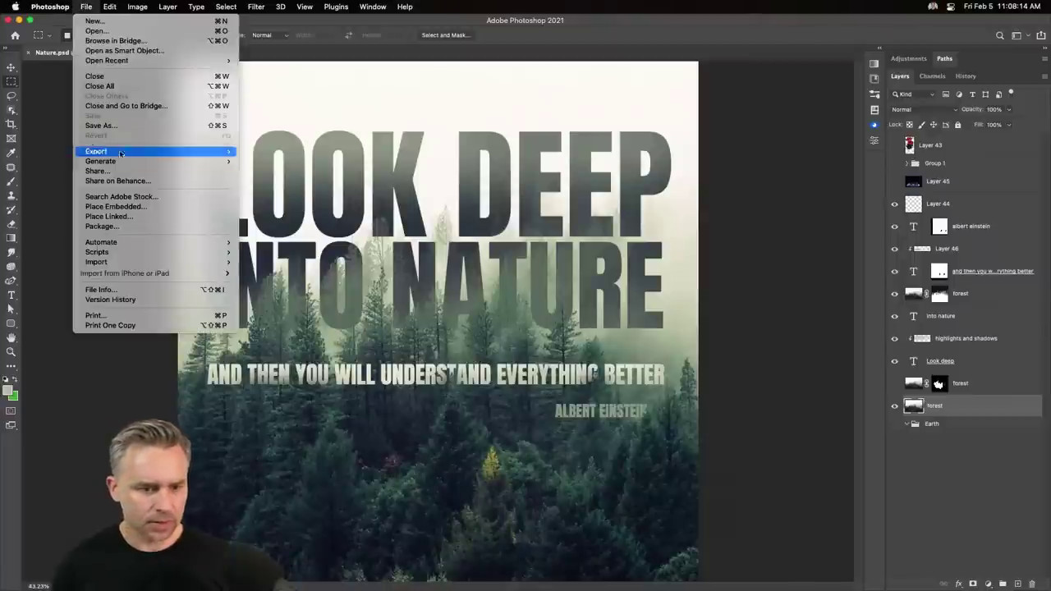
Save a copy to the computer under the file name 'Nature2.psd'.
{"action": "left_click", "coordinate": [120, 126]}
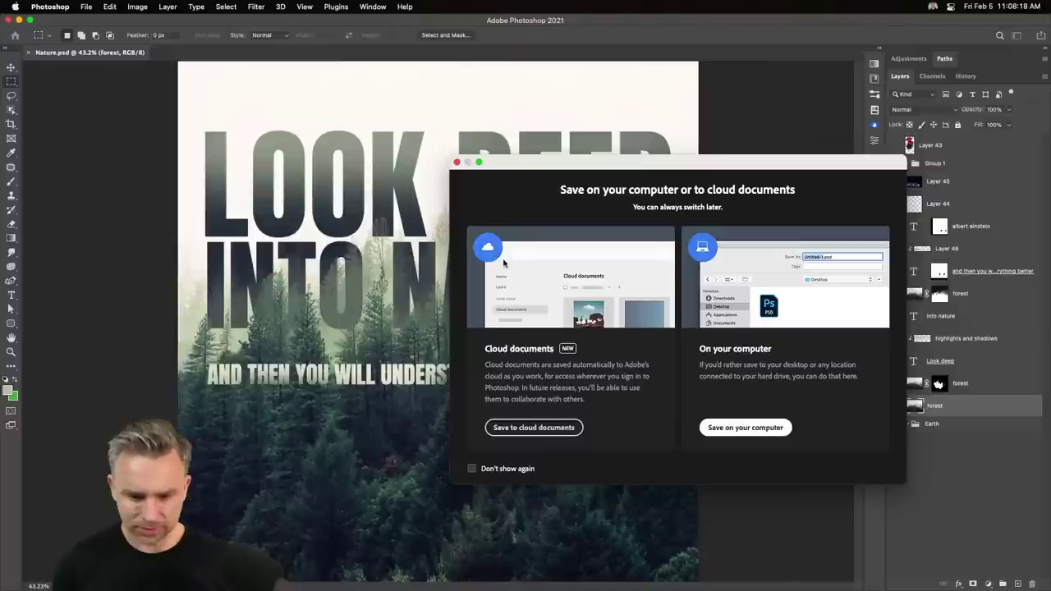
{"action": "key", "text": "Return"}
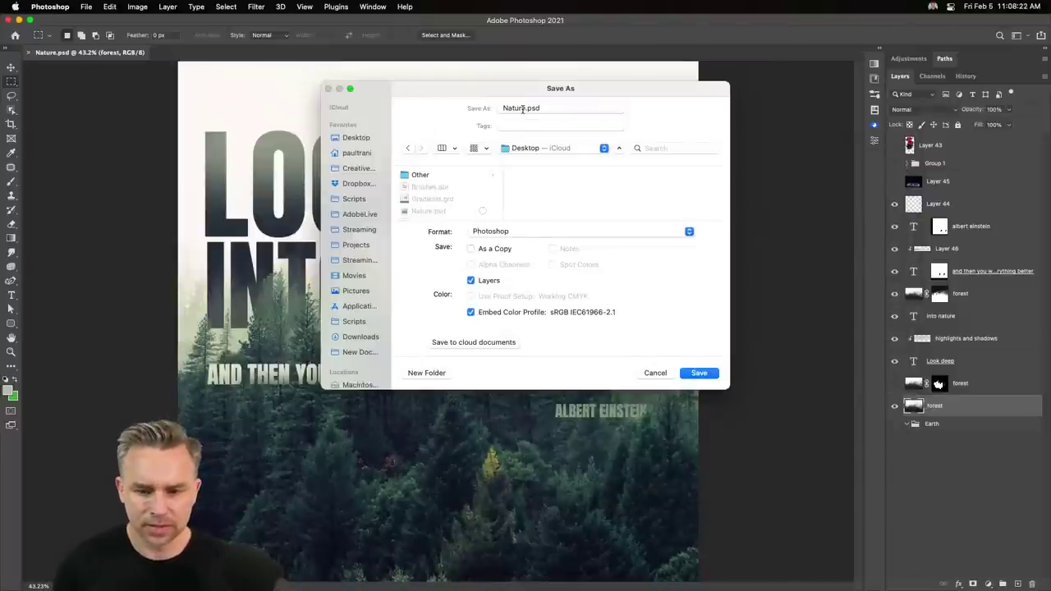
{"action": "left_click", "coordinate": [522, 109]}
{"action": "type", "text": "2"}
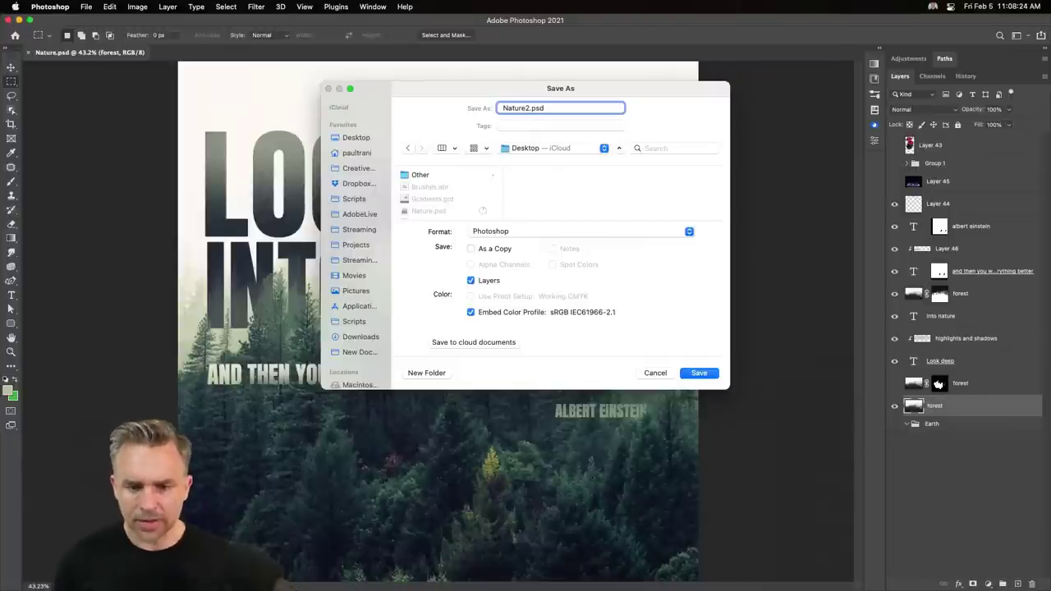
{"action": "key", "text": "Return"}
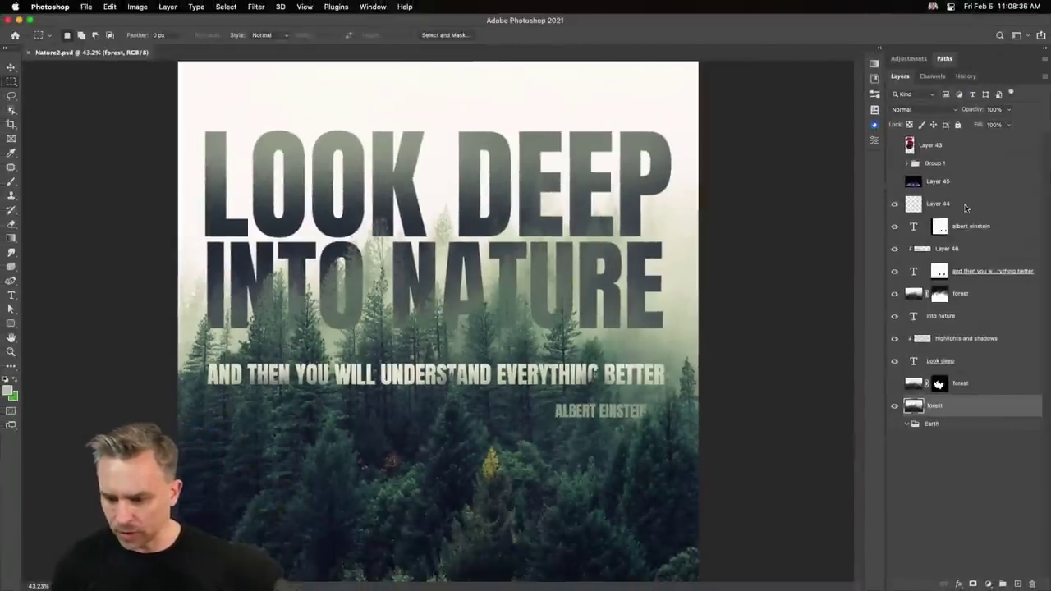
Group Layer 44 through forest into a group named 'Design 1' and hide it.
{"action": "left_click", "coordinate": [965, 207], "text": "shift"}
{"action": "key", "text": "ctrl+g"}
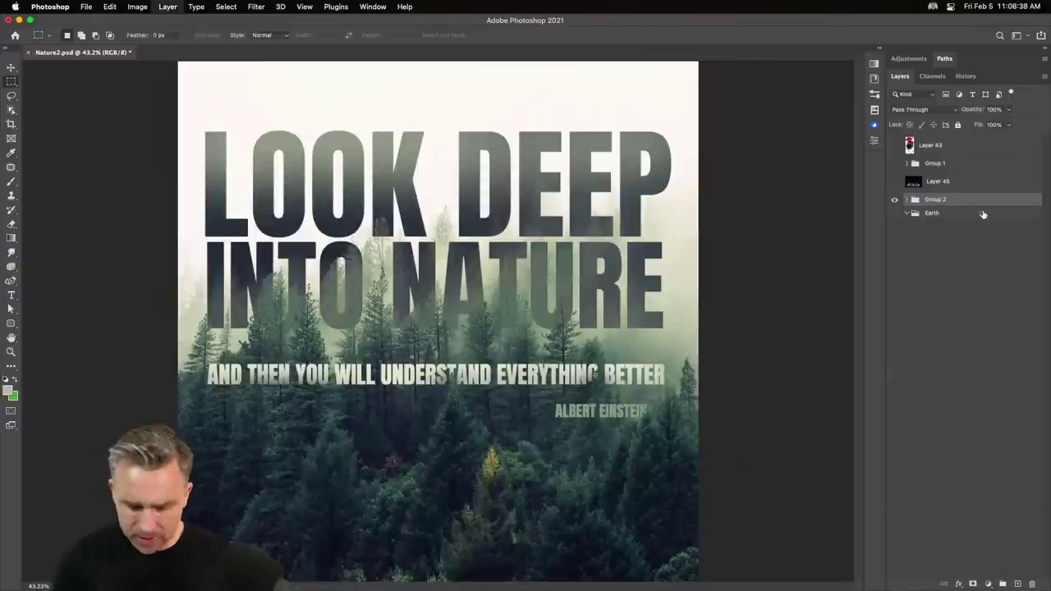
{"action": "double_click", "coordinate": [935, 200]}
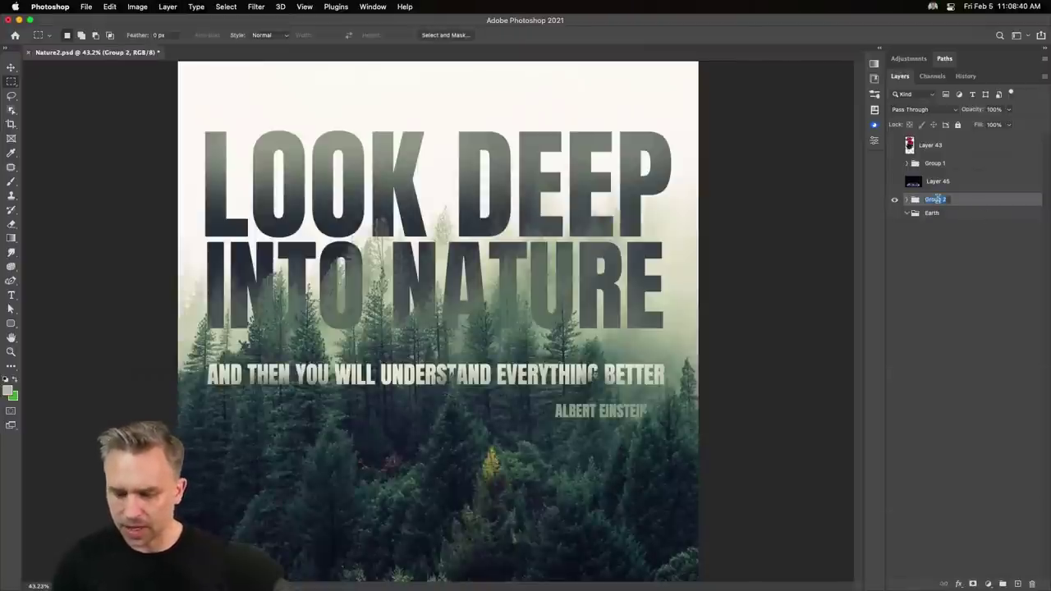
{"action": "type", "text": "Dasign 1"}
{"action": "key", "text": "Return"}
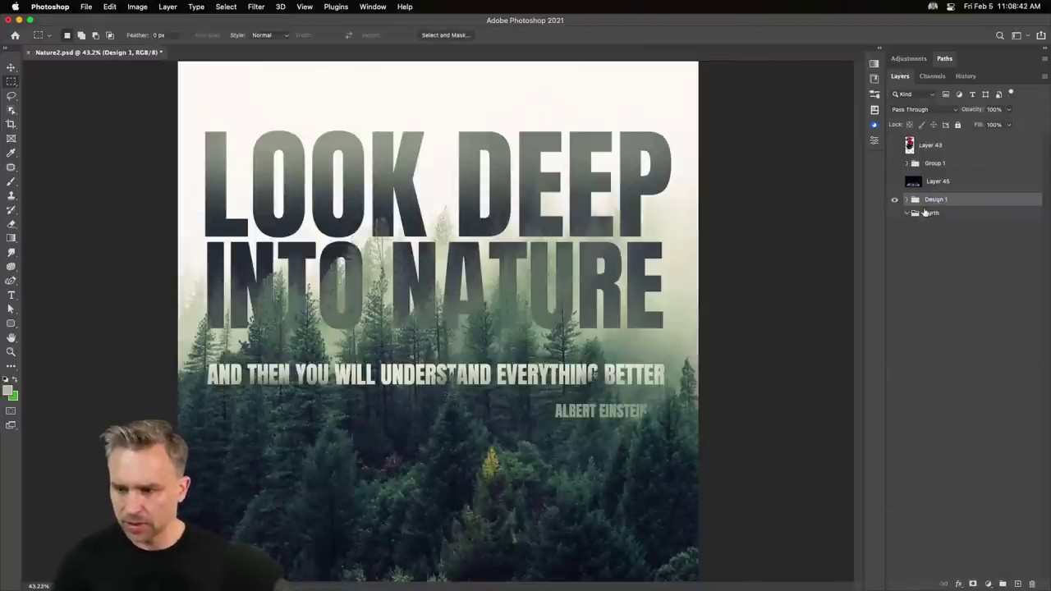
{"action": "left_click", "coordinate": [895, 199]}
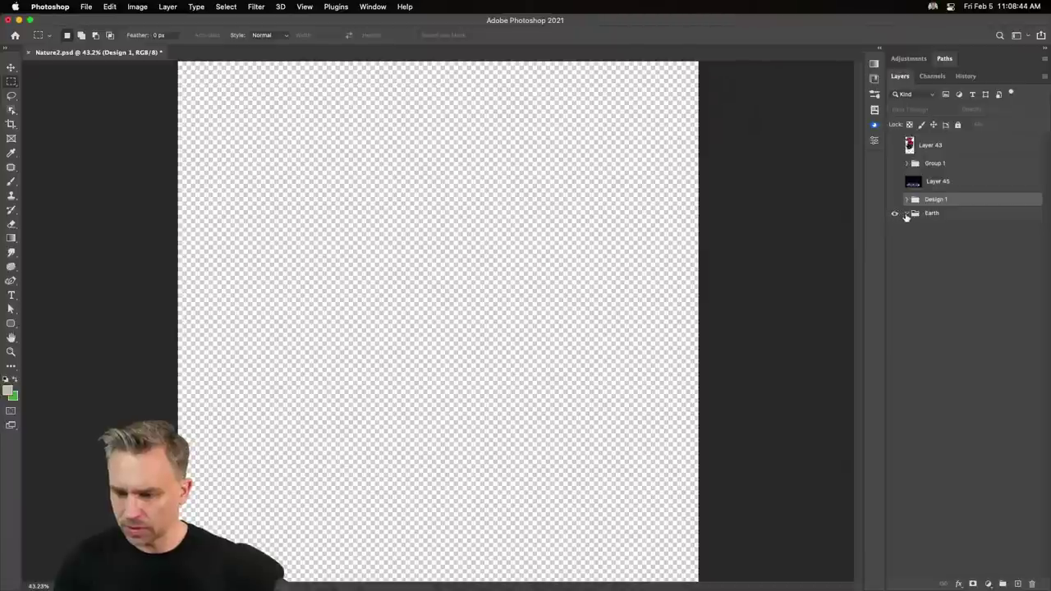
Show Group 1 and move its butterfly photo fully inside the canvas.
{"action": "left_click", "coordinate": [895, 163]}
{"action": "left_click", "coordinate": [914, 160]}
{"action": "left_click", "coordinate": [11, 66]}
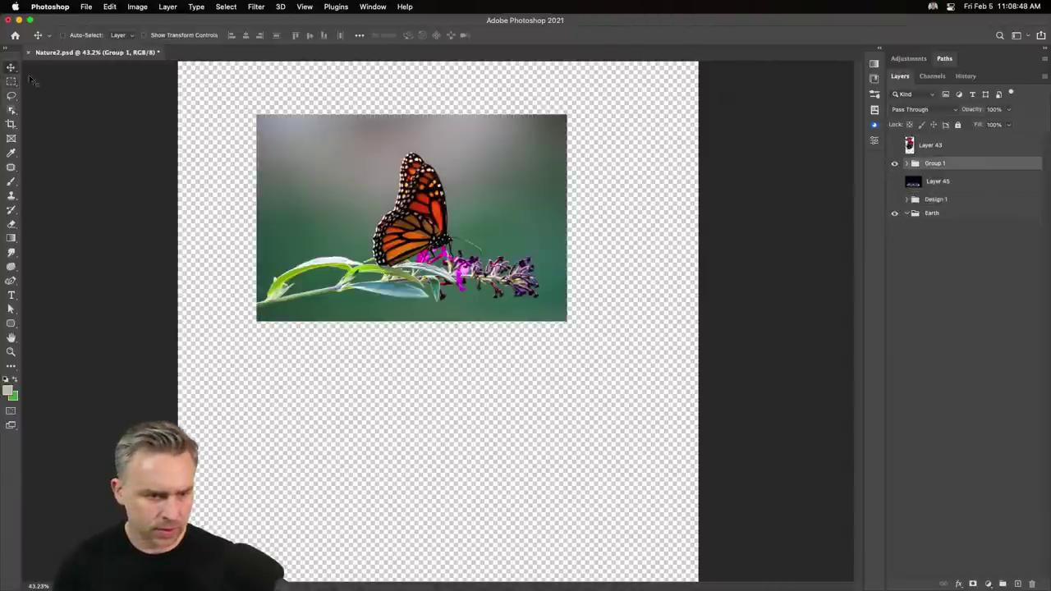
{"action": "mouse_move", "coordinate": [460, 201]}
{"action": "left_mouse_down"}
{"action": "mouse_move", "coordinate": [419, 337]}
{"action": "mouse_move", "coordinate": [415, 274]}
{"action": "mouse_move", "coordinate": [734, 263]}
{"action": "left_mouse_up"}
{"action": "left_click", "coordinate": [906, 165]}
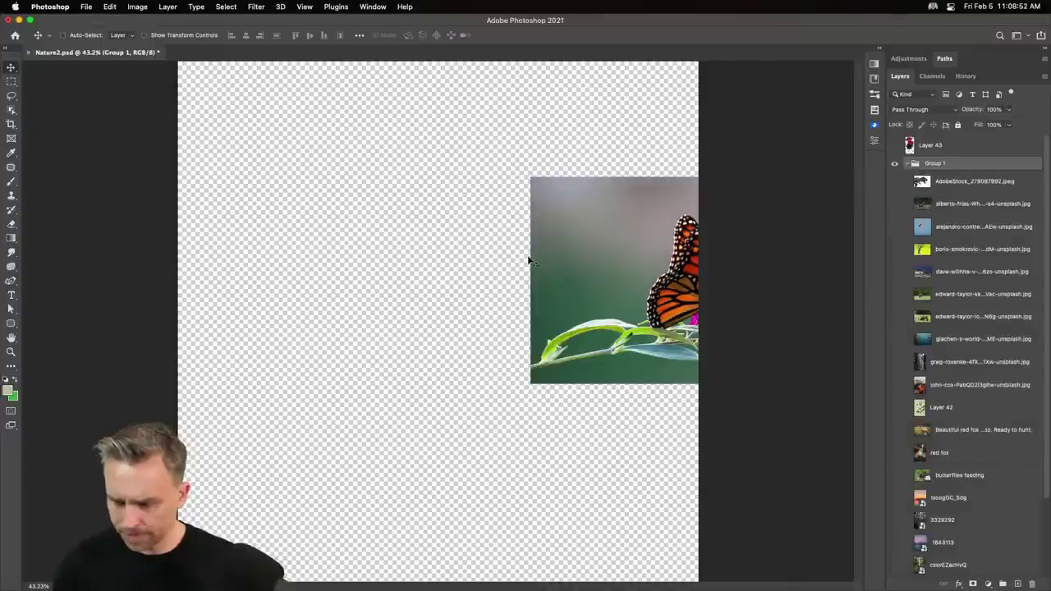
{"action": "left_click_drag", "start_coordinate": [577, 250], "coordinate": [277, 244]}
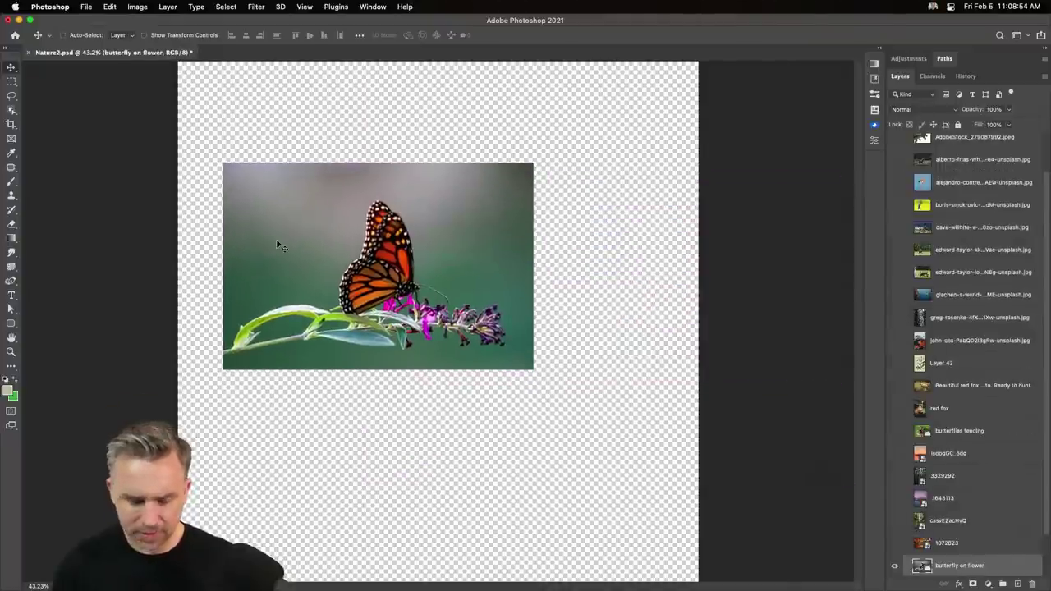
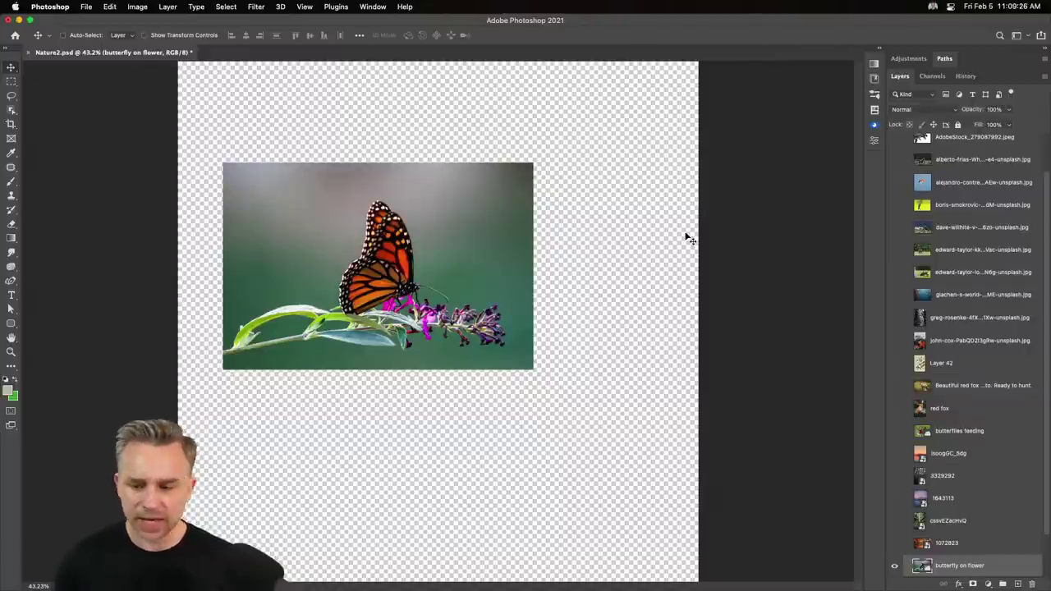
Show the autumn forest photo layer and move it to the lower centre of the canvas.
{"action": "scroll", "coordinate": [920, 501], "scroll_direction": "down", "scroll_amount": 2}
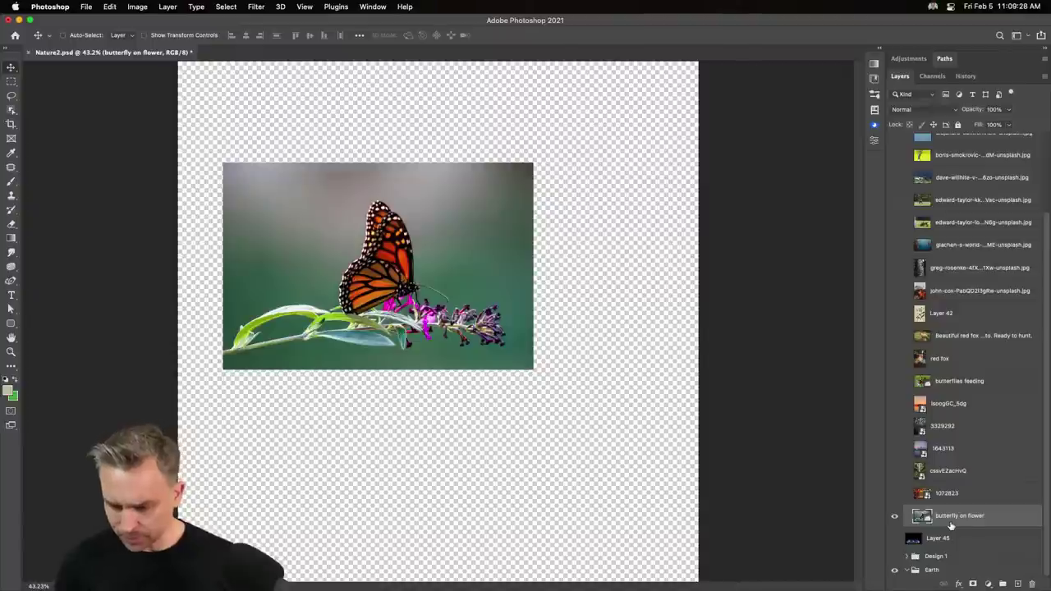
{"action": "left_click", "coordinate": [894, 493]}
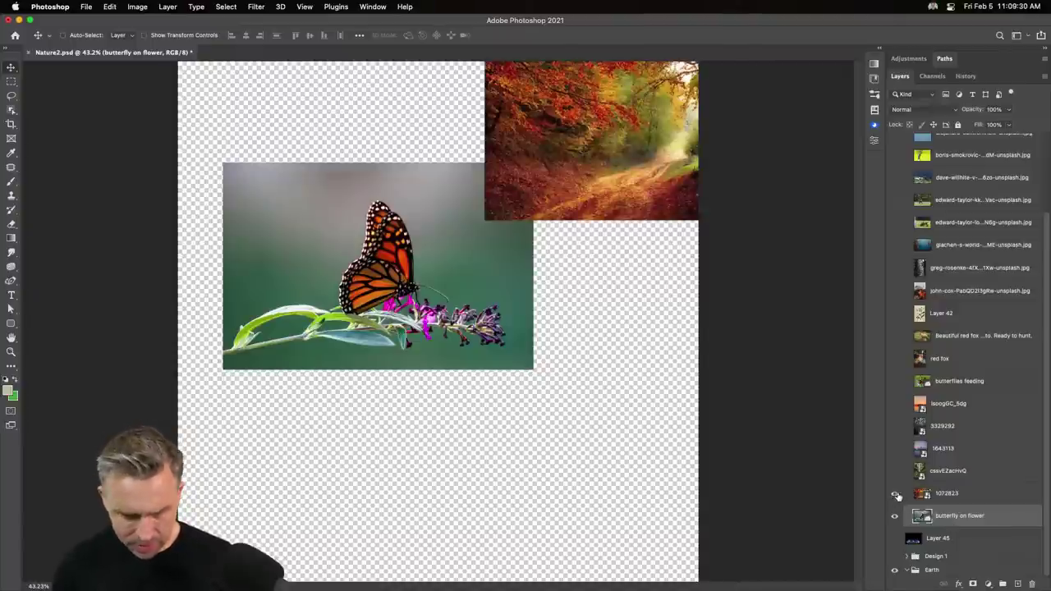
{"action": "left_click", "coordinate": [942, 492]}
{"action": "left_click_drag", "start_coordinate": [595, 99], "coordinate": [472, 361]}
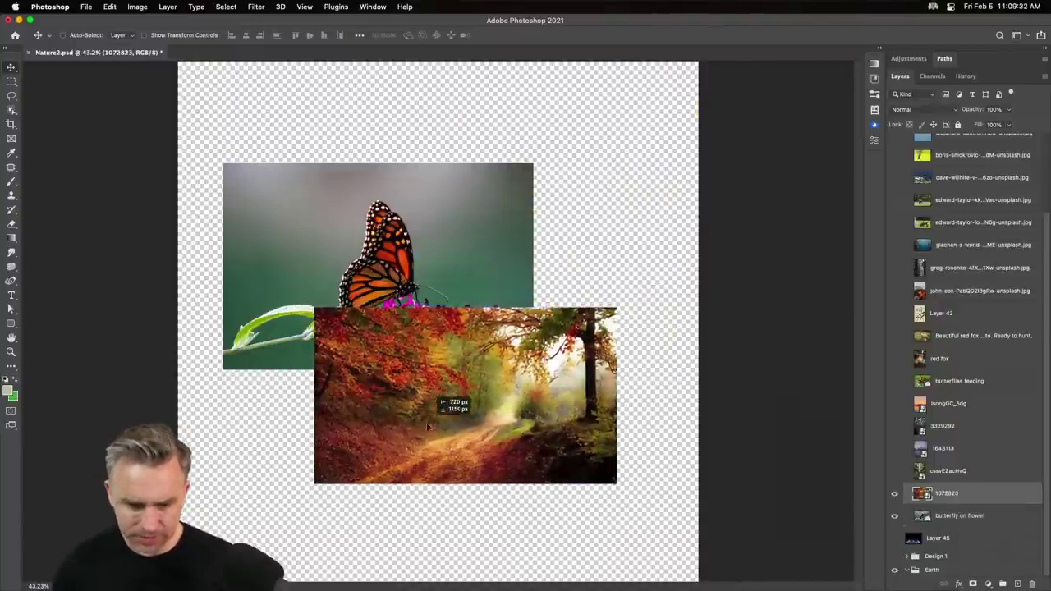
Show the volcano photo layer and move it to cover the canvas.
{"action": "left_click", "coordinate": [895, 450]}
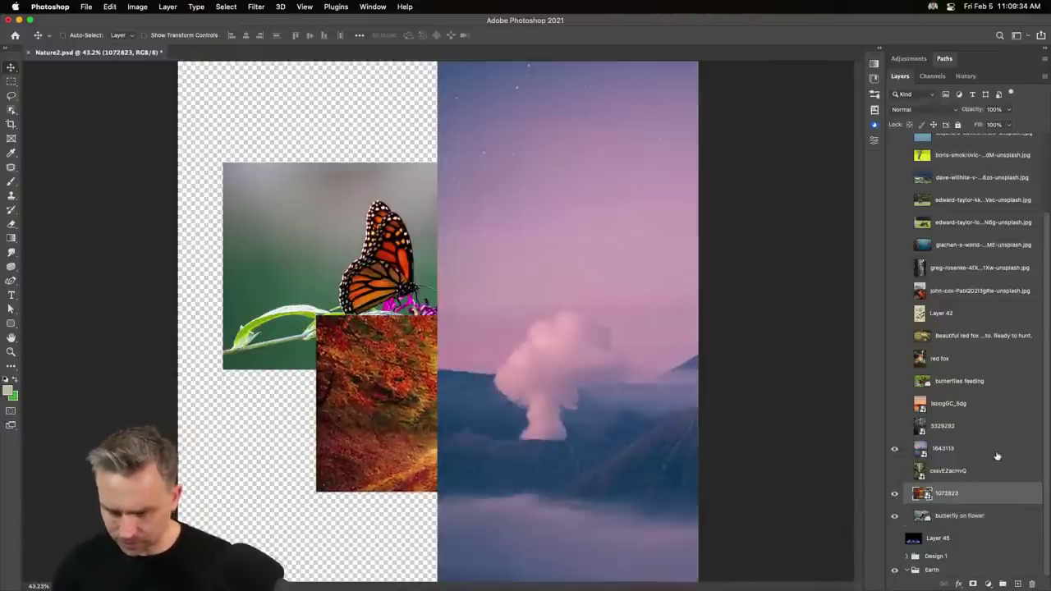
{"action": "left_click", "coordinate": [942, 449]}
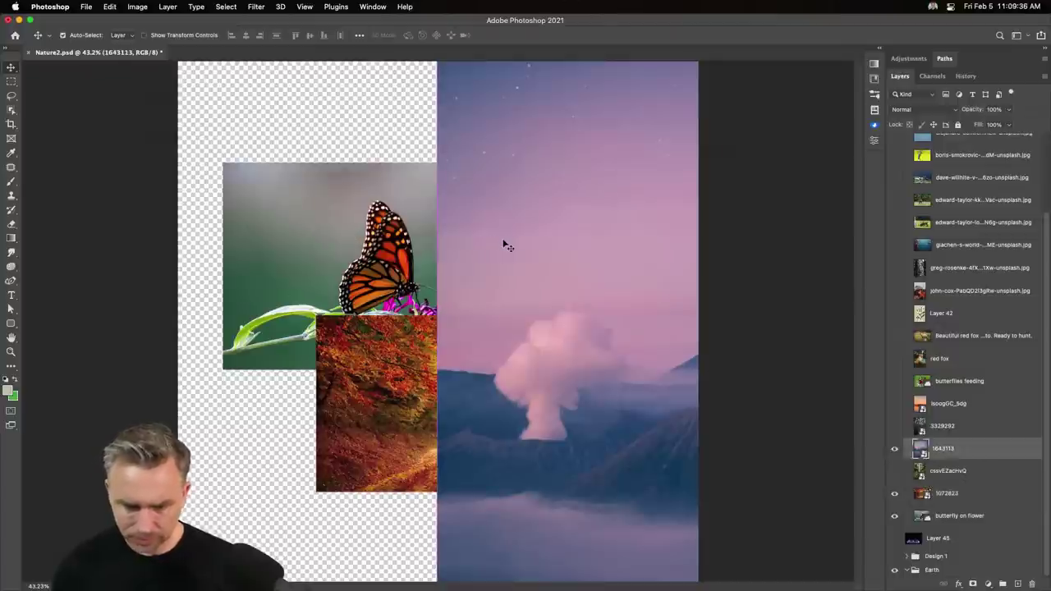
{"action": "left_click_drag", "start_coordinate": [504, 243], "coordinate": [244, 243]}
{"action": "key", "text": "super+z"}
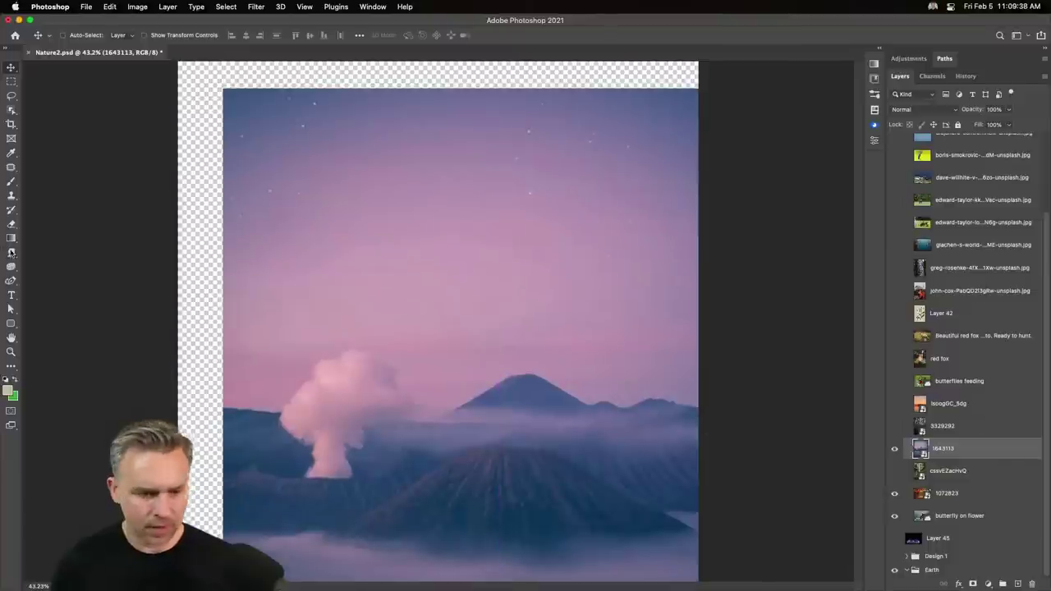
{"action": "left_click", "coordinate": [12, 297]}
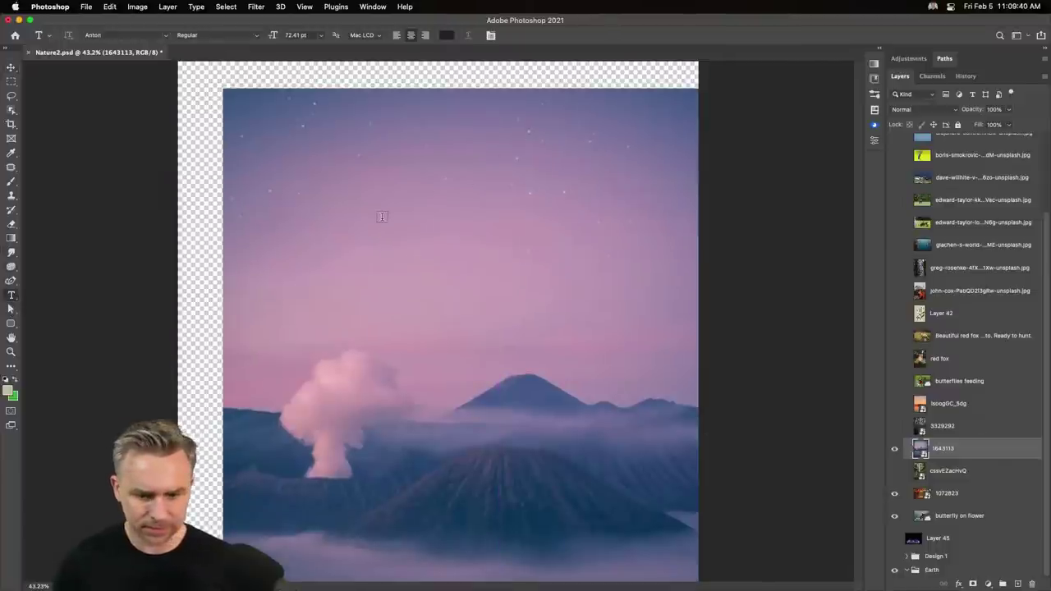
Type the headline in the upper canvas and break it into two lines after MUSIC.
{"action": "left_click", "coordinate": [382, 215]}
{"action": "type", "text": "THE"}
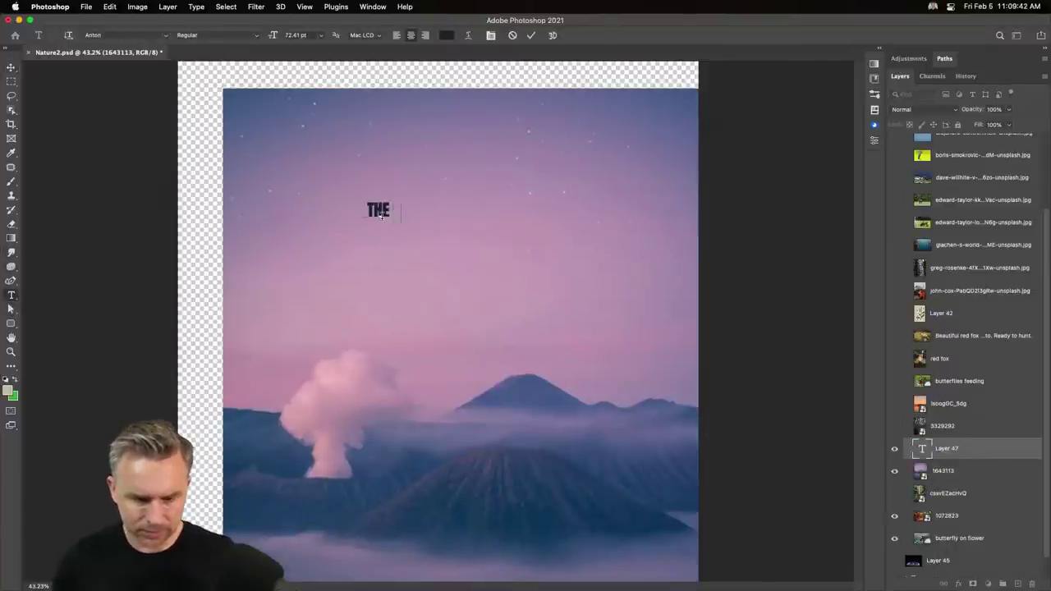
{"action": "type", "text": " EARTH HAVE MUSI"}
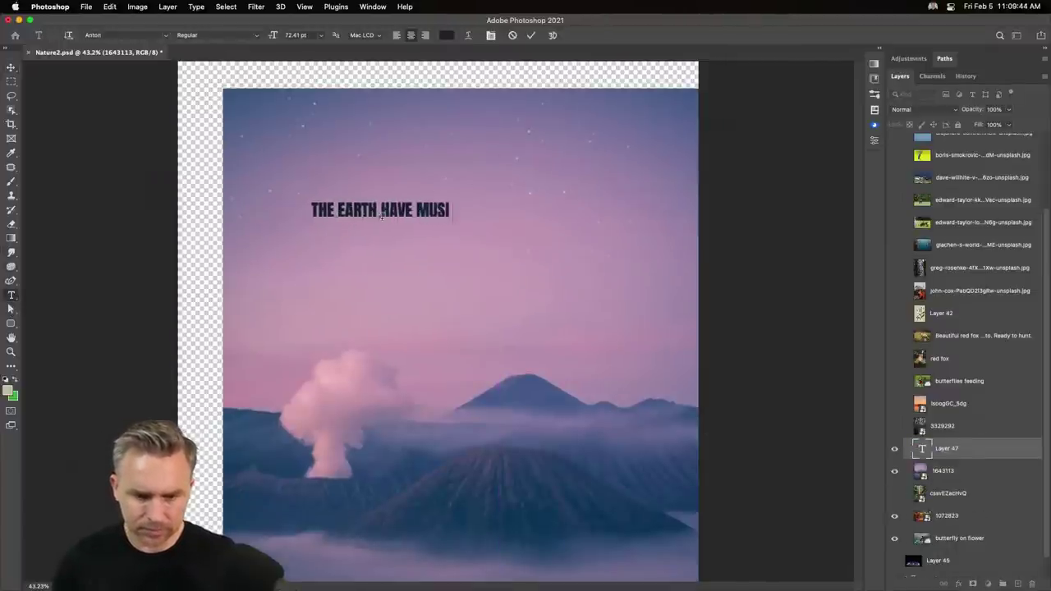
{"action": "type", "text": "C FOR THOSE "}
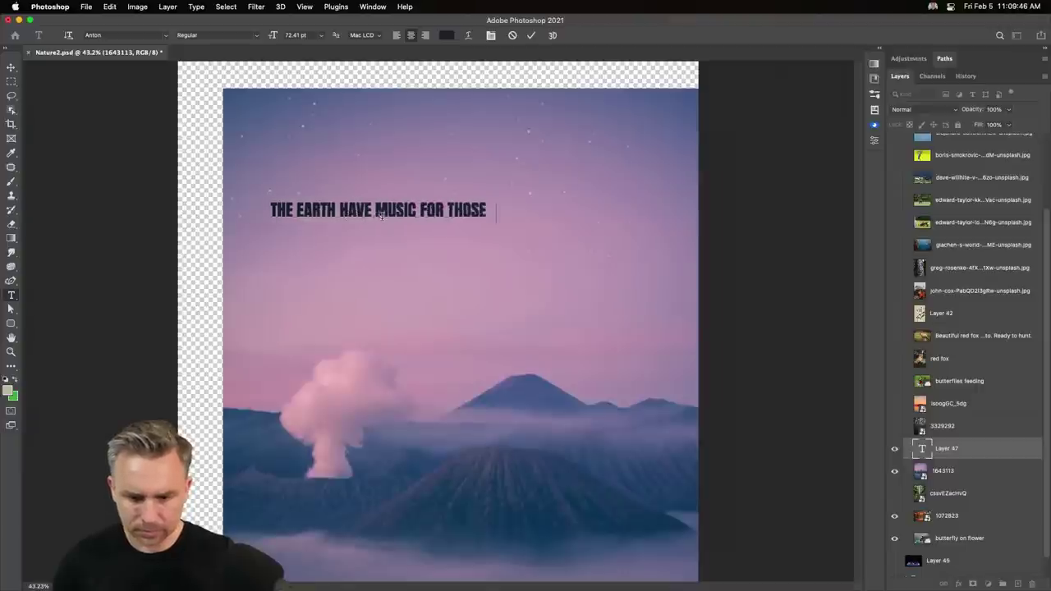
{"action": "type", "text": "WHO LISTEN"}
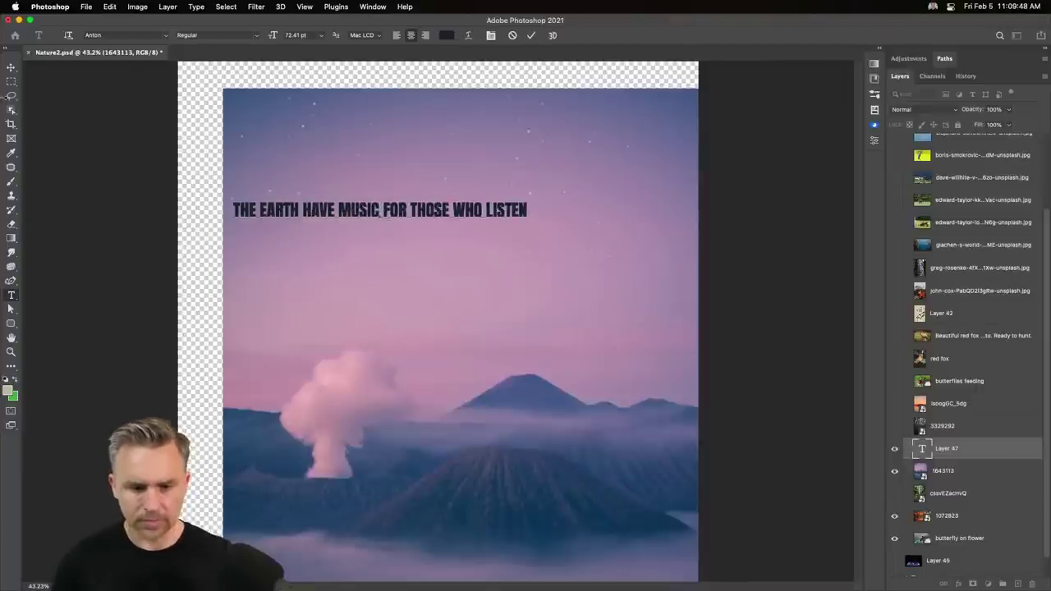
{"action": "type", "text": "."}
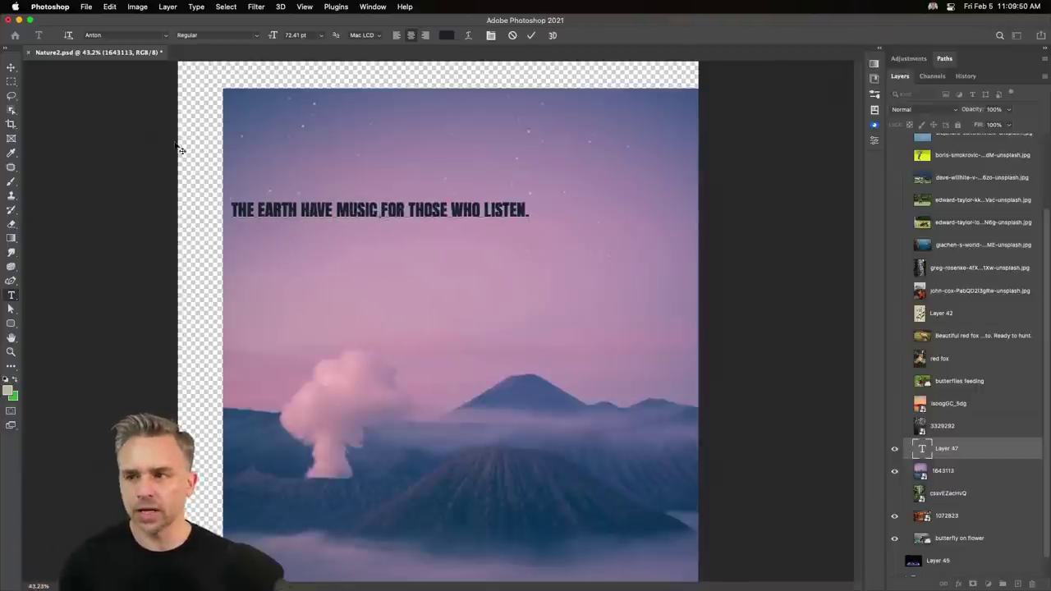
{"action": "key", "text": "Escape"}
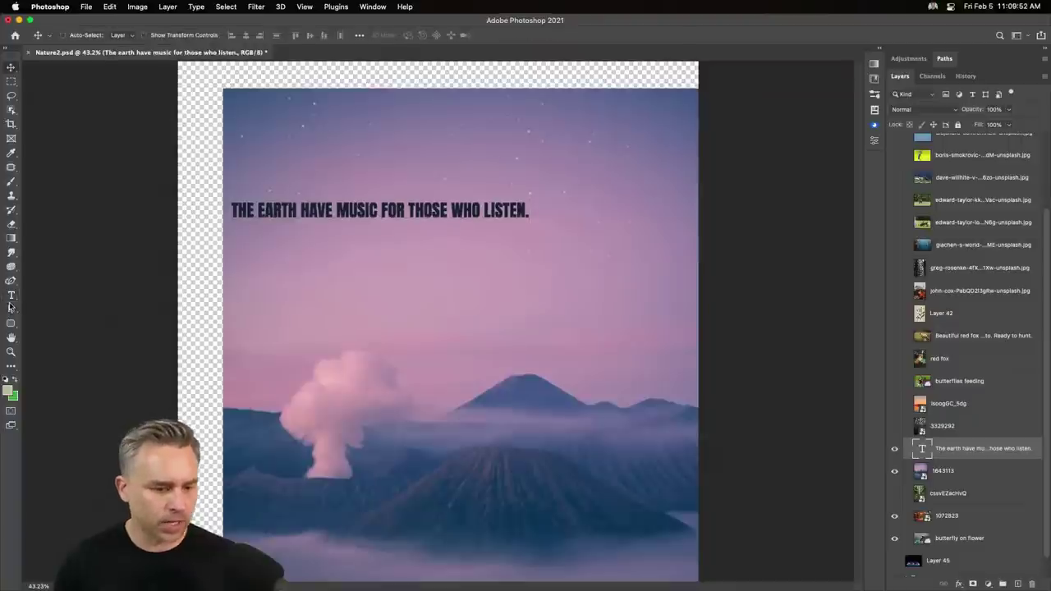
{"action": "left_click_drag", "start_coordinate": [382, 210], "coordinate": [369, 210]}
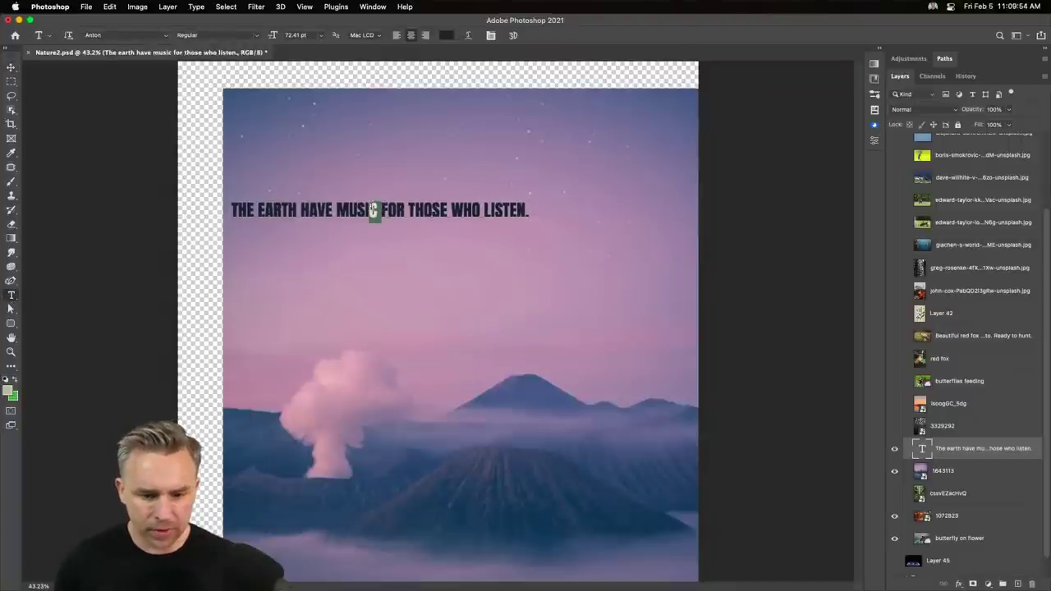
{"action": "key", "text": "Return"}
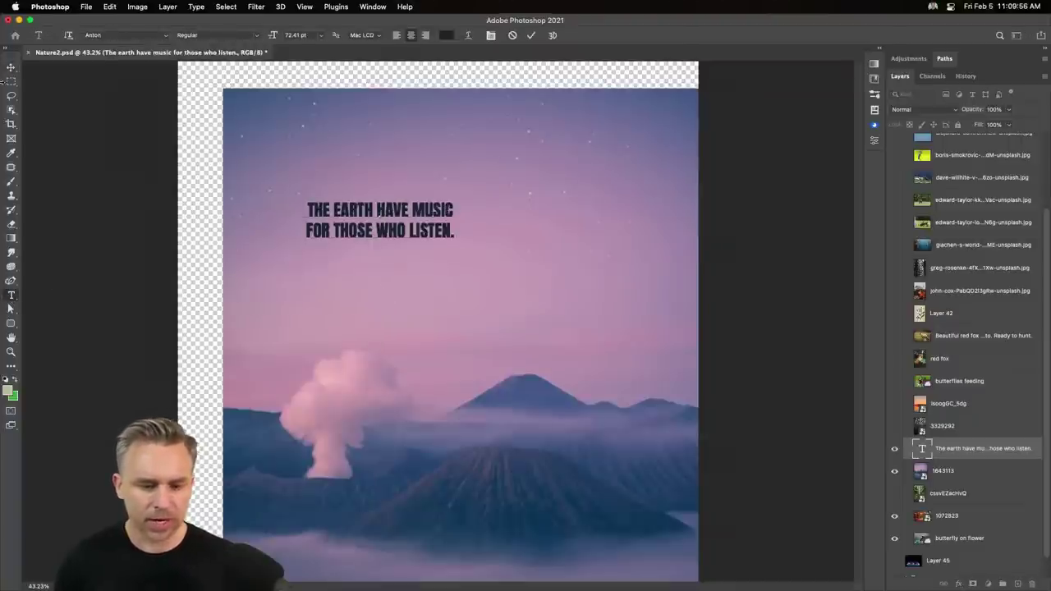
Scale the headline up about 3.5 times so it spans the image width.
{"action": "key", "text": "ctrl+t"}
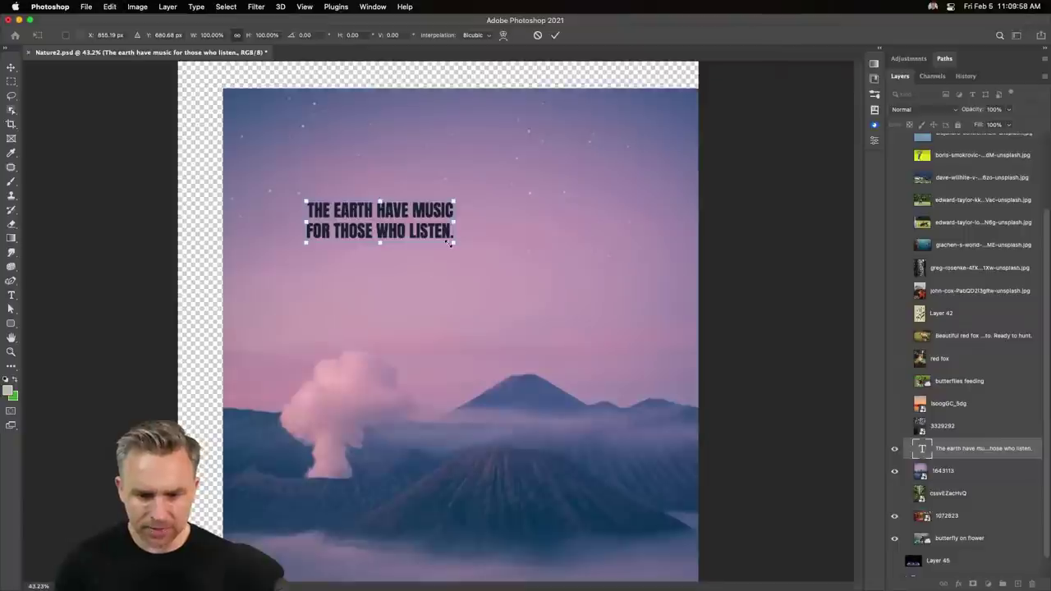
{"action": "left_click_drag", "start_coordinate": [654, 436], "coordinate": [772, 567]}
{"action": "left_click_drag", "start_coordinate": [530, 295], "coordinate": [379, 305]}
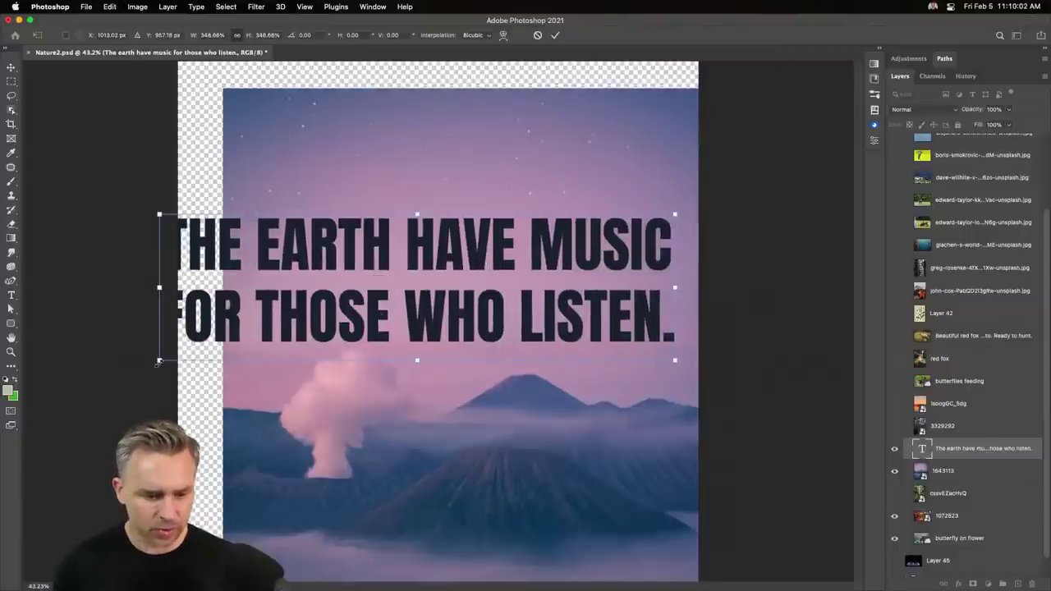
{"action": "left_click_drag", "start_coordinate": [160, 361], "coordinate": [198, 337]}
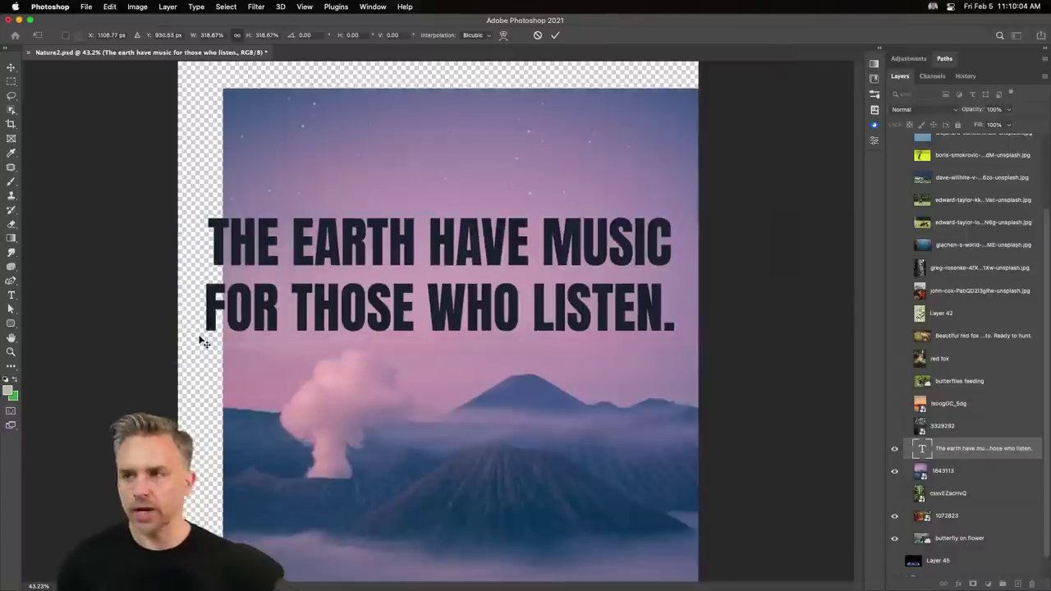
{"action": "key", "text": "Return"}
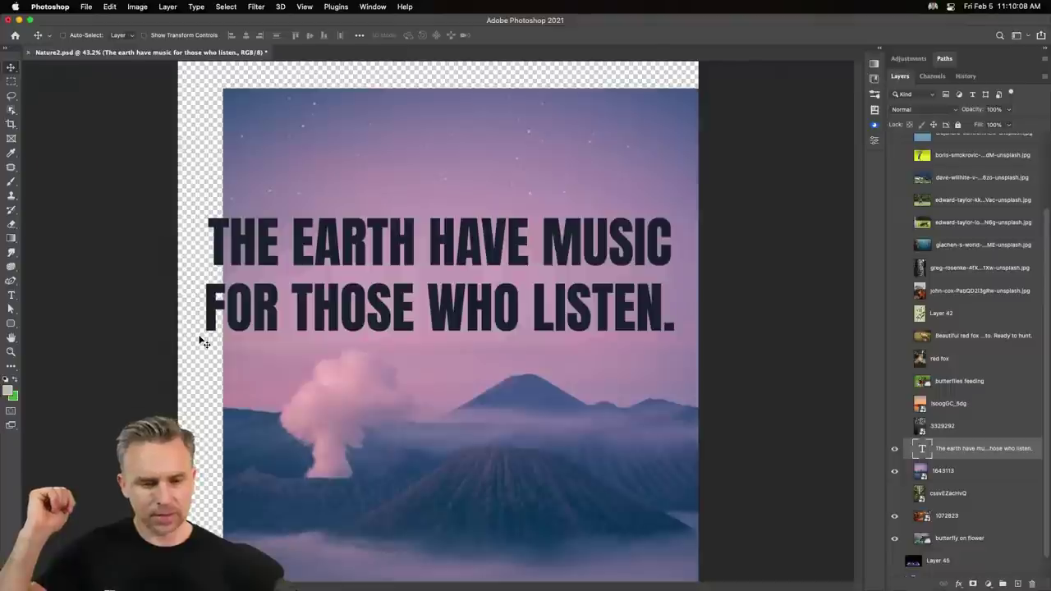
Correct HAVE to HAS in the headline and delete the period after LISTEN.
{"action": "left_click", "coordinate": [11, 295]}
{"action": "left_click_drag", "start_coordinate": [498, 238], "coordinate": [530, 238]}
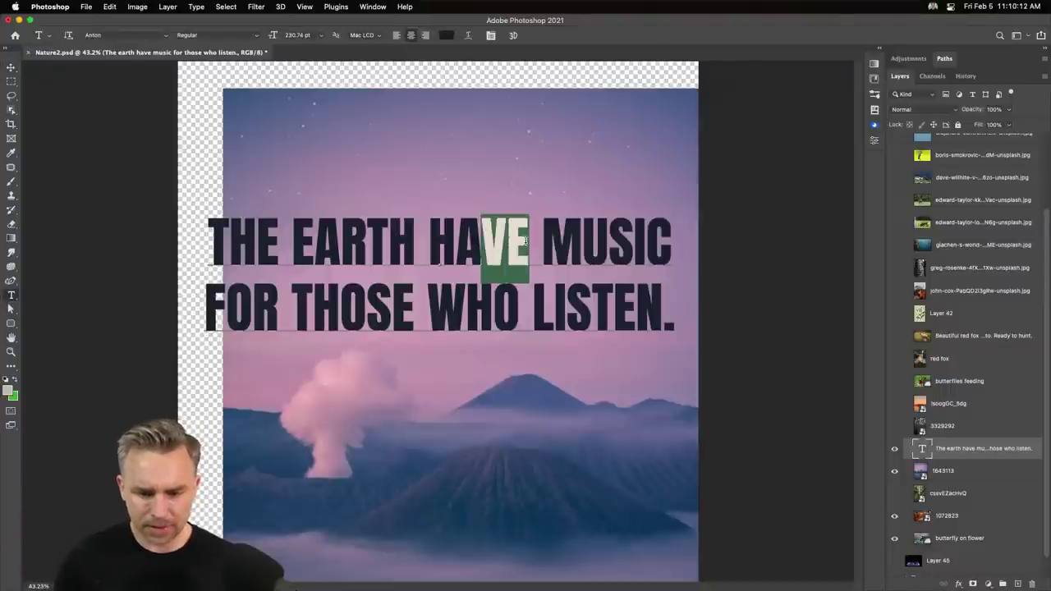
{"action": "type", "text": "s"}
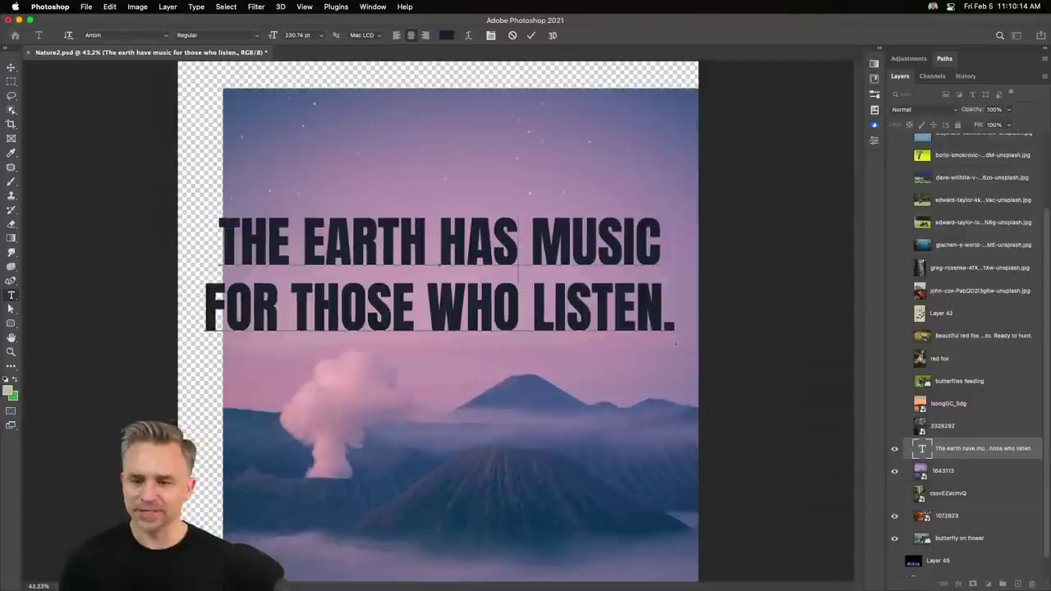
{"action": "left_click_drag", "start_coordinate": [662, 307], "coordinate": [711, 316]}
{"action": "key", "text": "BackSpace"}
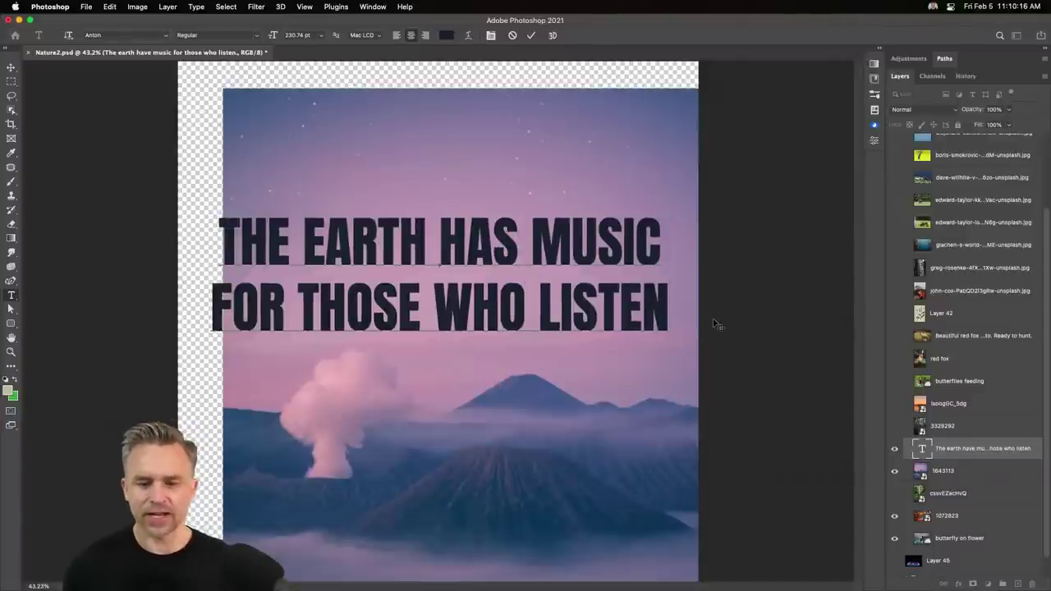
{"action": "left_click", "coordinate": [11, 67]}
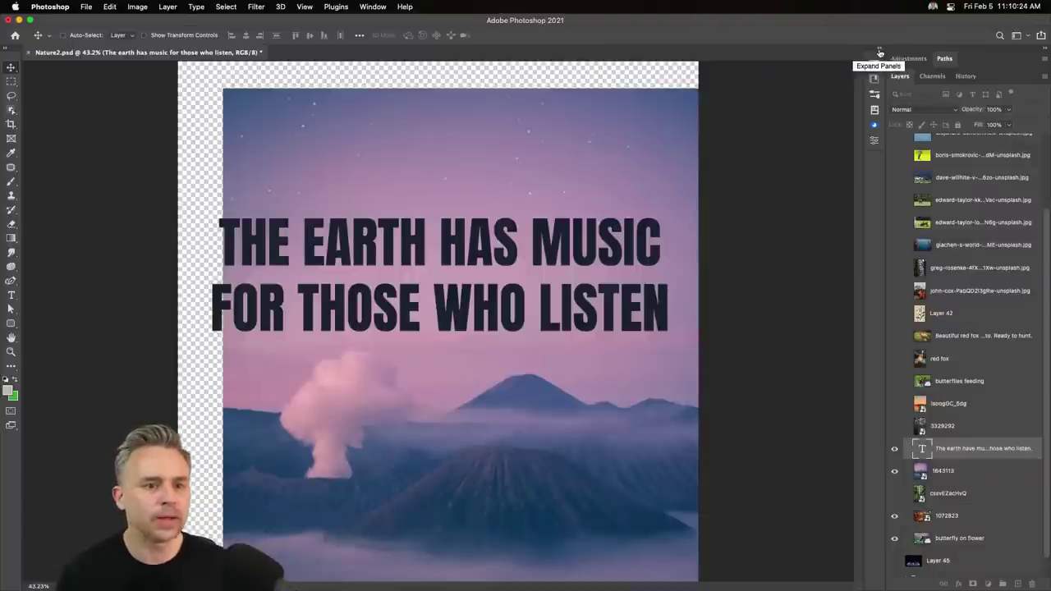
Show the butterflies feeding photo and move it to the lower right of the canvas.
{"action": "left_click", "coordinate": [879, 53]}
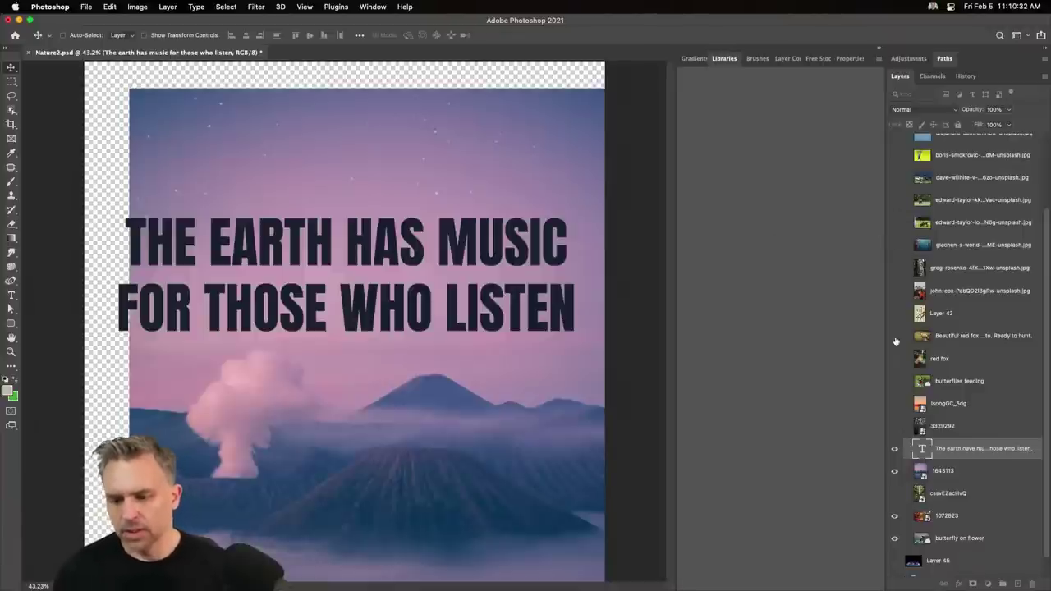
{"action": "left_click", "coordinate": [894, 381]}
{"action": "left_click", "coordinate": [956, 381]}
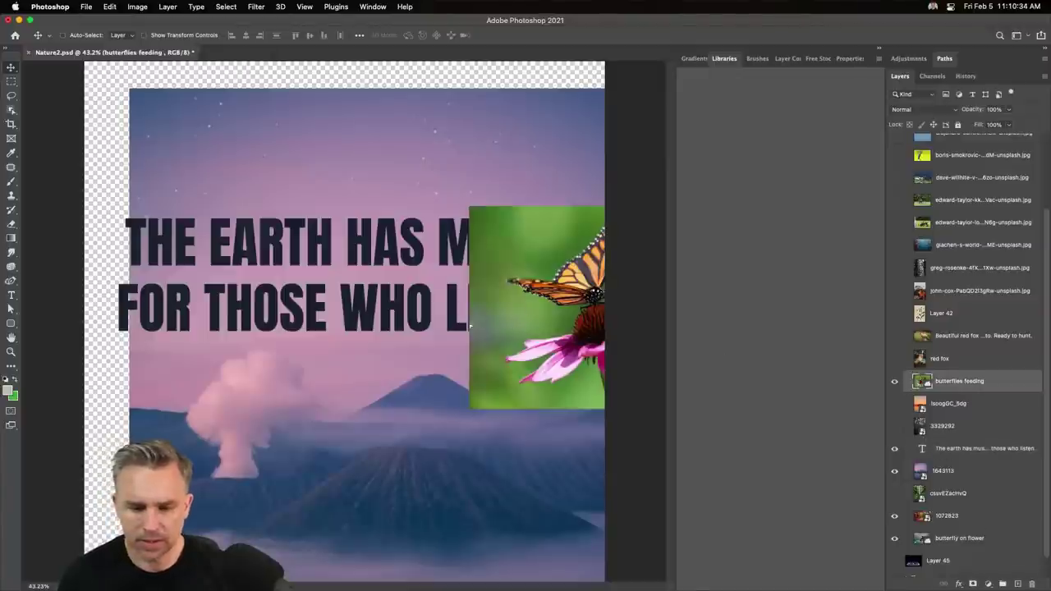
{"action": "left_click_drag", "start_coordinate": [520, 316], "coordinate": [243, 354]}
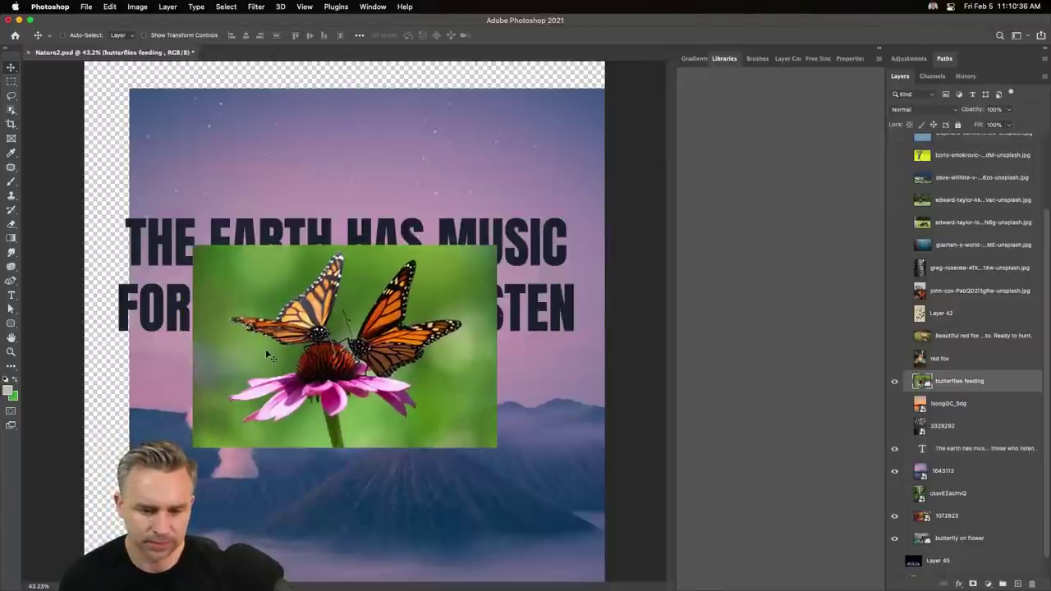
{"action": "left_click_drag", "start_coordinate": [264, 308], "coordinate": [357, 442]}
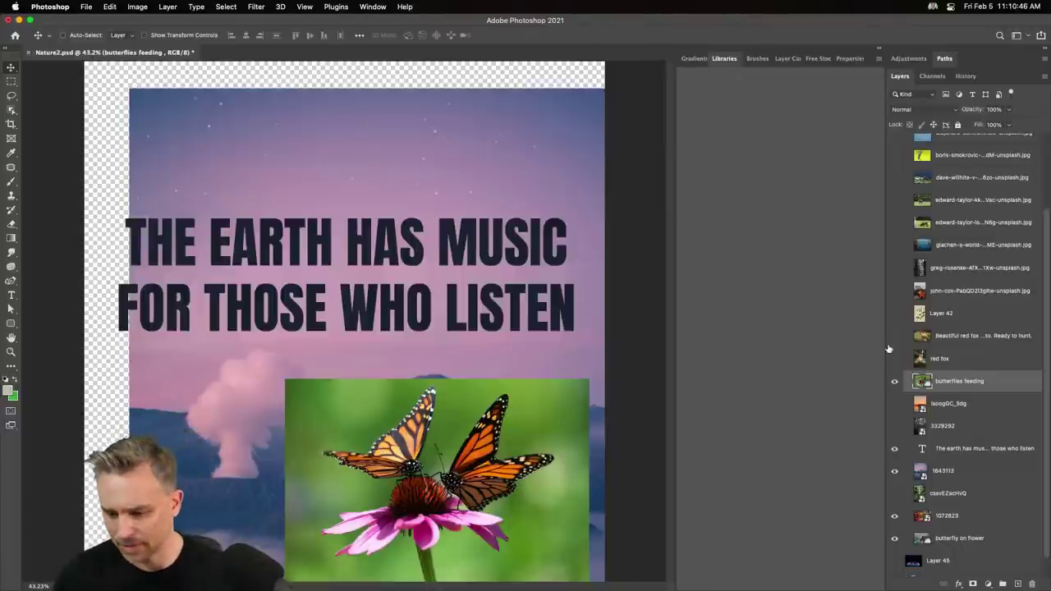
Move the rose image to the left edge and raise the butterflies photo slightly.
{"action": "scroll", "coordinate": [909, 421], "scroll_direction": "up", "scroll_amount": 3}
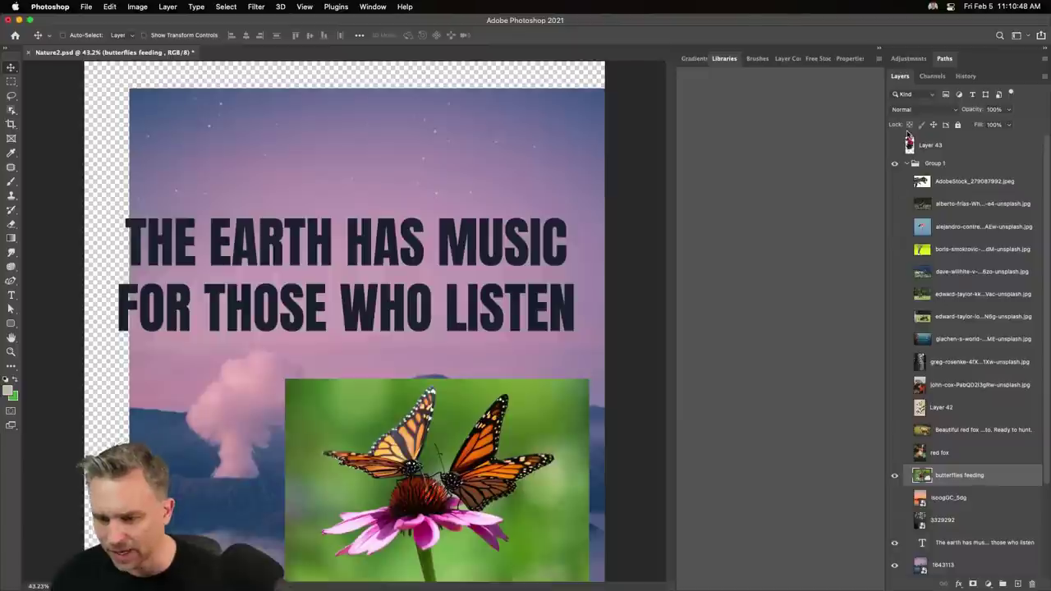
{"action": "left_click", "coordinate": [936, 146]}
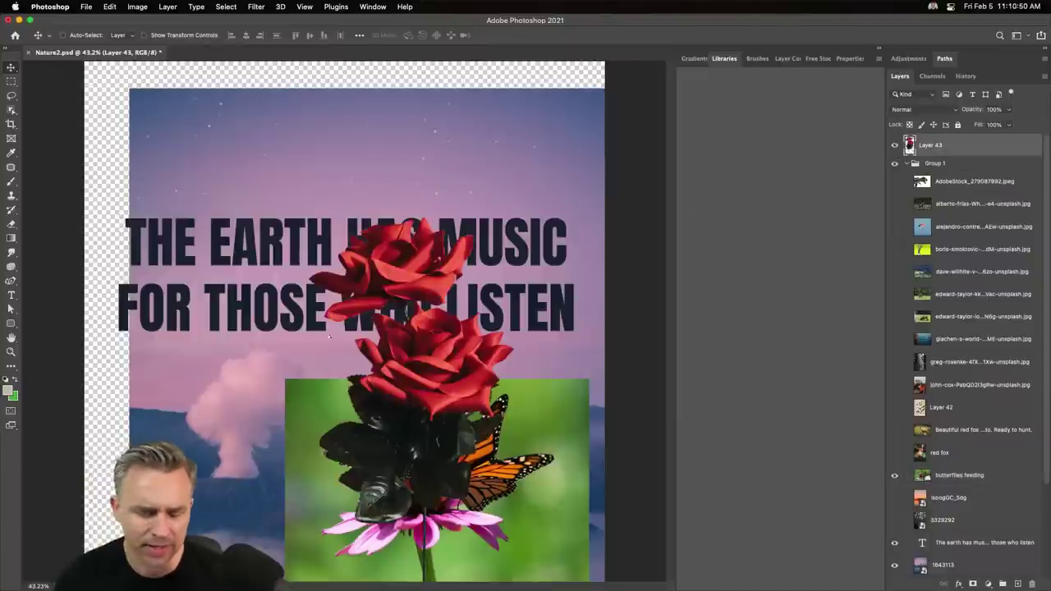
{"action": "left_click_drag", "start_coordinate": [329, 337], "coordinate": [94, 380]}
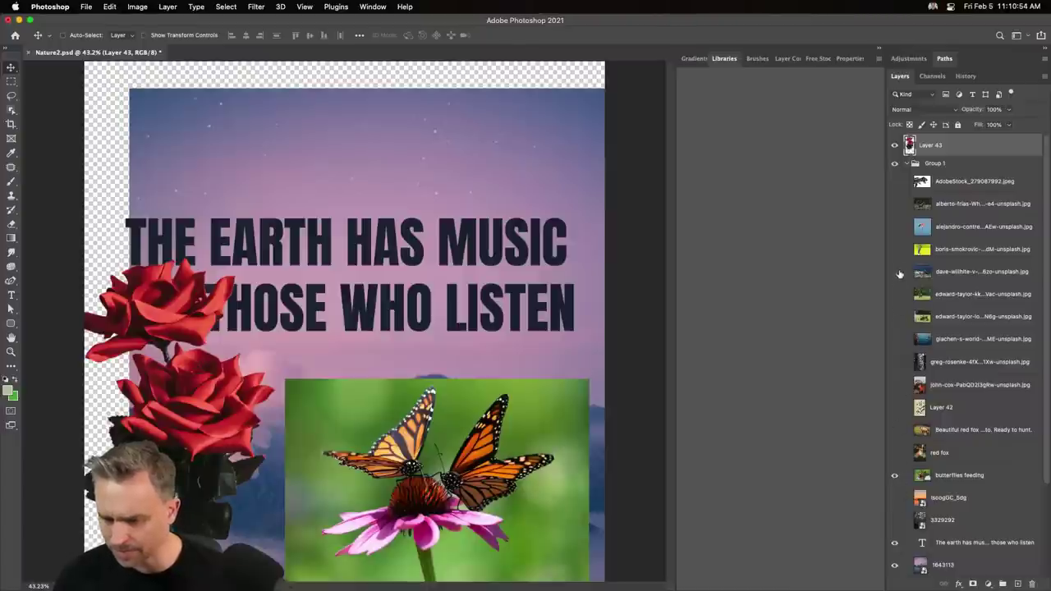
{"action": "left_click", "coordinate": [947, 481]}
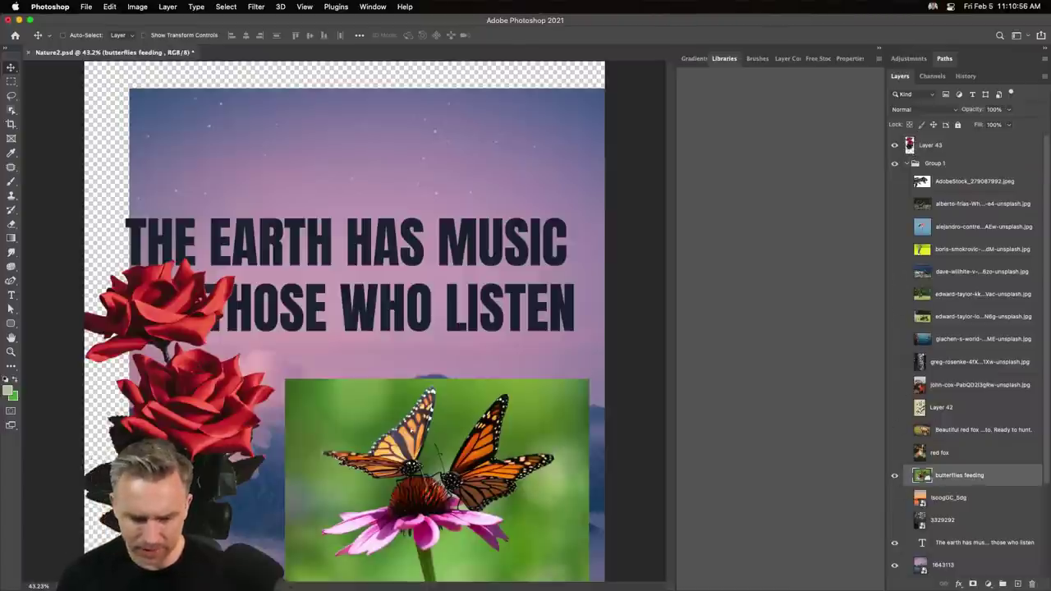
{"action": "mouse_move", "coordinate": [411, 427]}
{"action": "left_mouse_down"}
{"action": "mouse_move", "coordinate": [397, 445]}
{"action": "mouse_move", "coordinate": [357, 396]}
{"action": "left_mouse_up"}
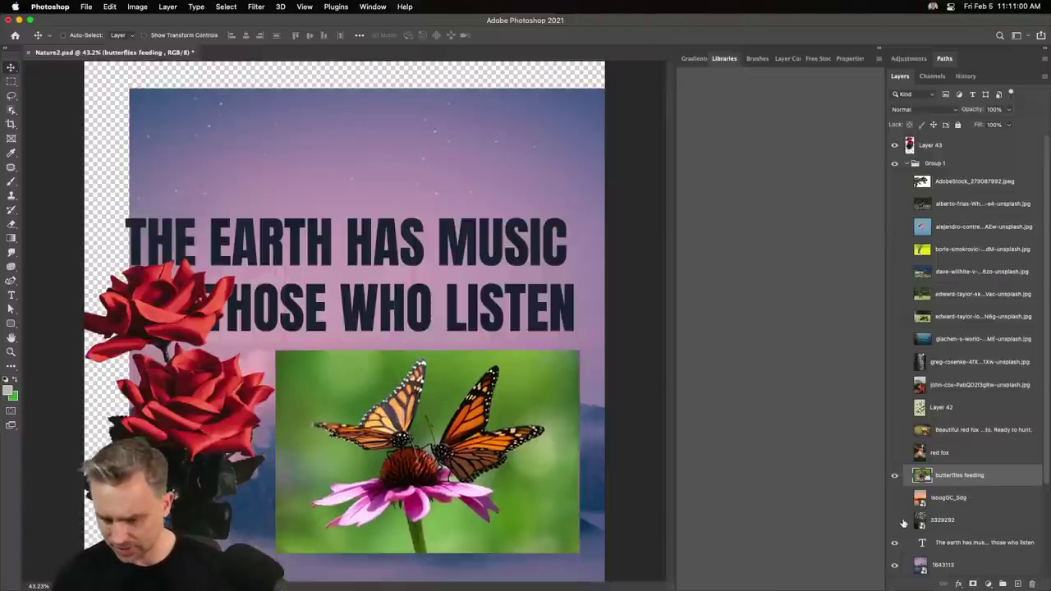
Hide the forest image, show and position the kingfisher image upper left, and save.
{"action": "left_click", "coordinate": [894, 475]}
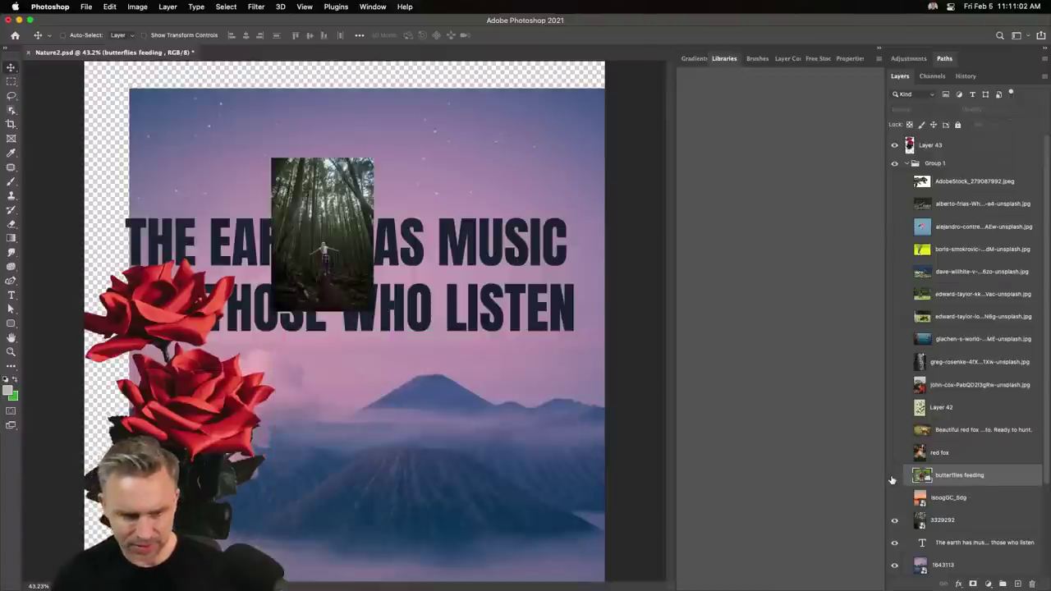
{"action": "left_click", "coordinate": [894, 475]}
{"action": "left_click", "coordinate": [894, 520]}
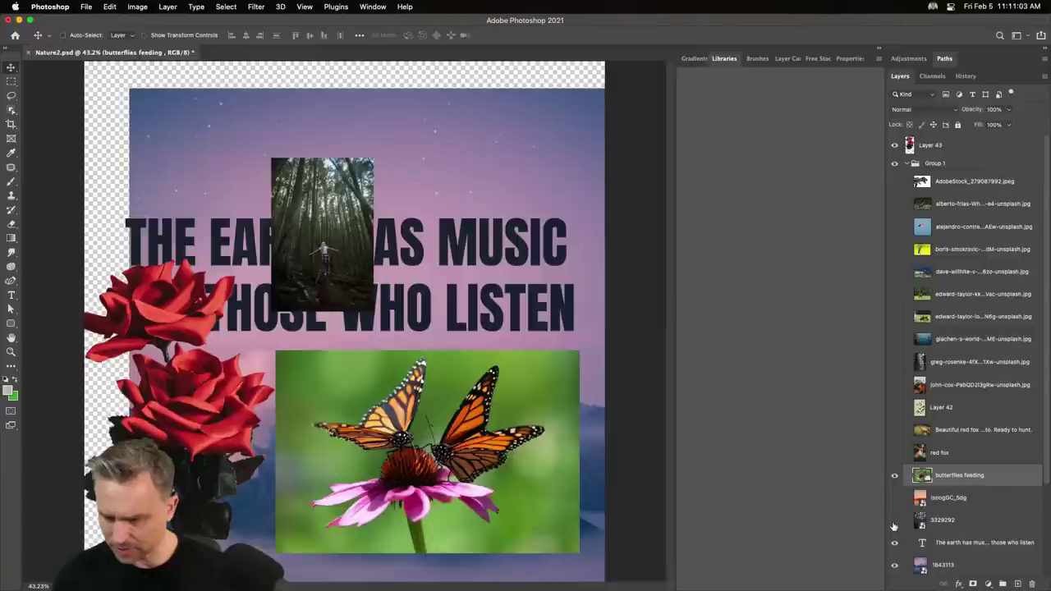
{"action": "left_click", "coordinate": [894, 248]}
{"action": "left_click", "coordinate": [977, 248]}
{"action": "left_click_drag", "start_coordinate": [525, 422], "coordinate": [160, 180]}
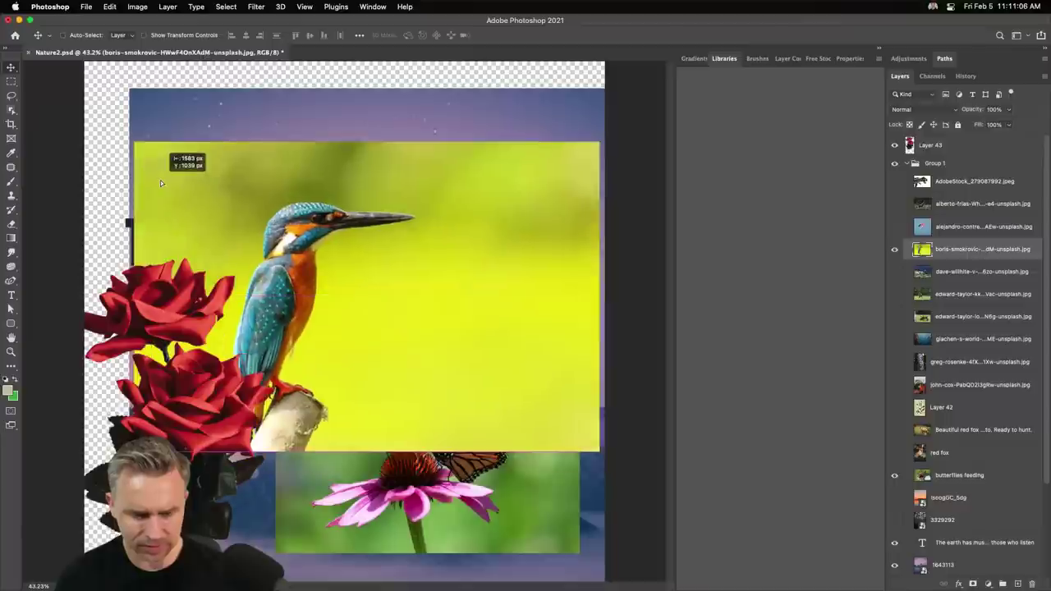
{"action": "left_click_drag", "start_coordinate": [236, 216], "coordinate": [269, 234]}
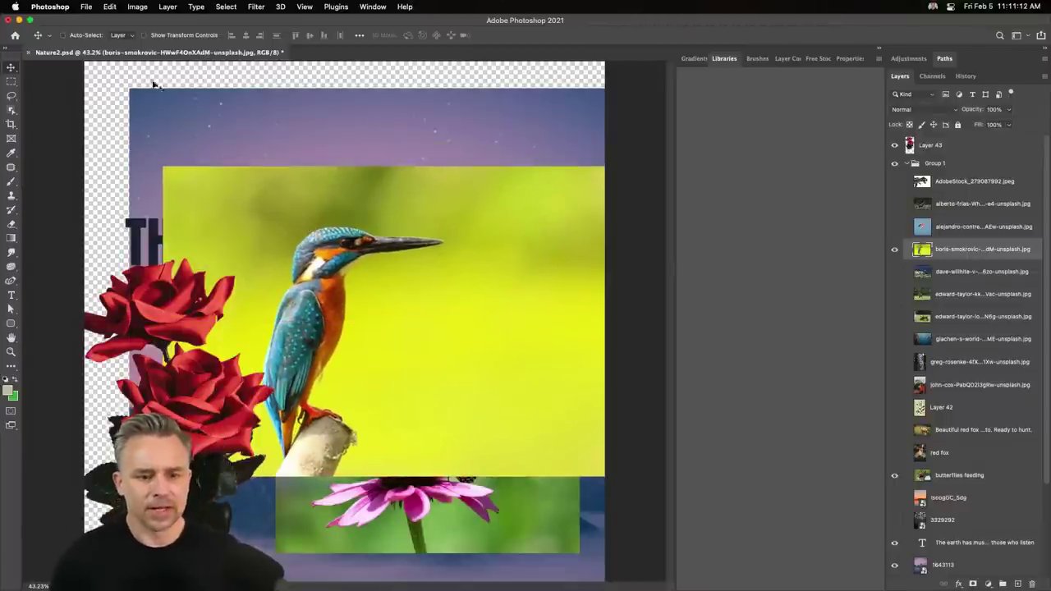
{"action": "key", "text": "ctrl+s"}
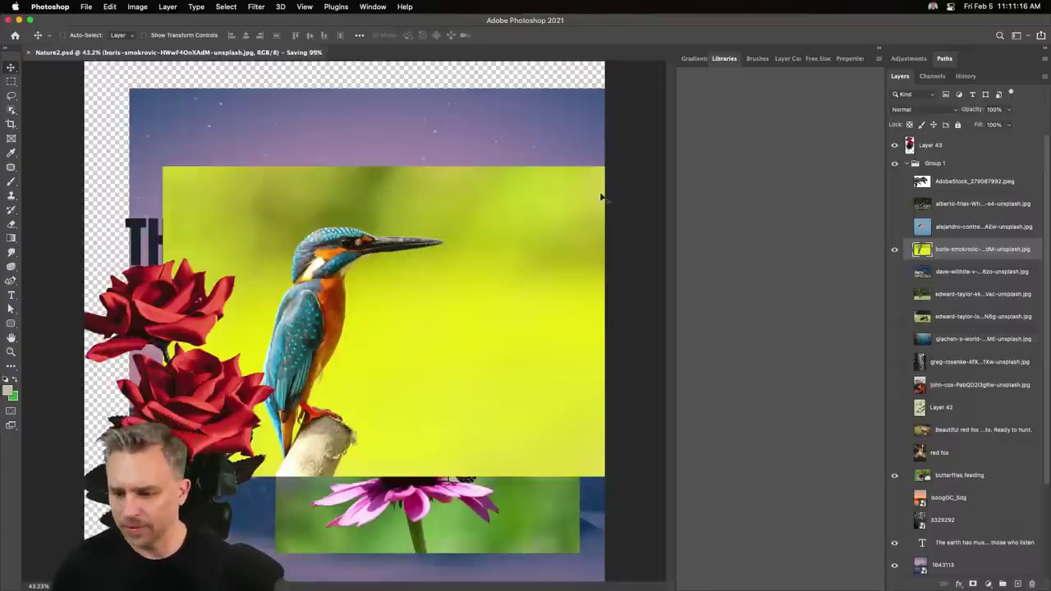
Hide the kingfisher and move the botanical illustration Layer 42 over the headline.
{"action": "left_click", "coordinate": [894, 250]}
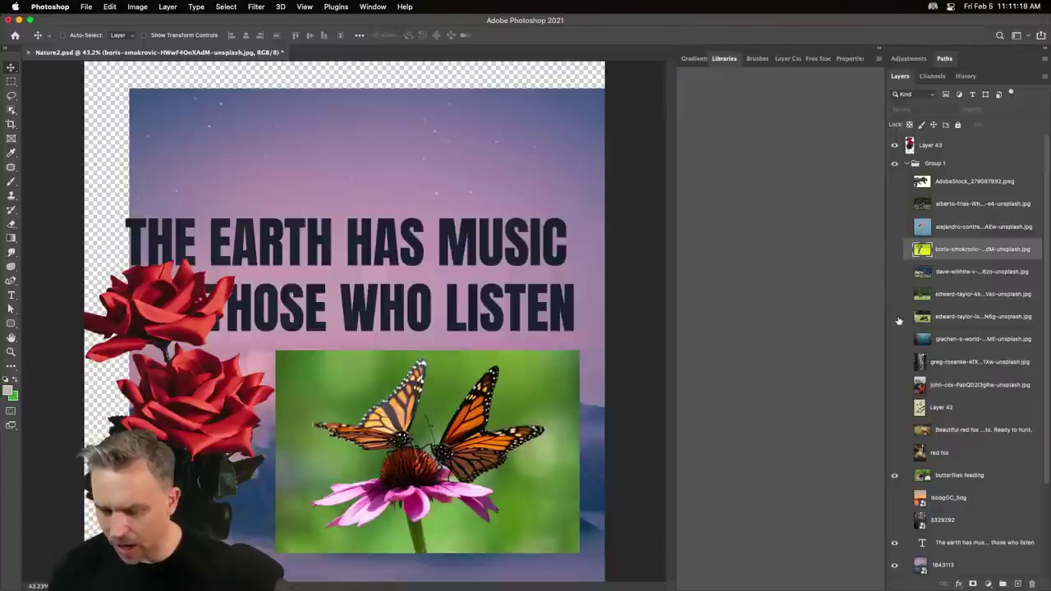
{"action": "left_click", "coordinate": [960, 410]}
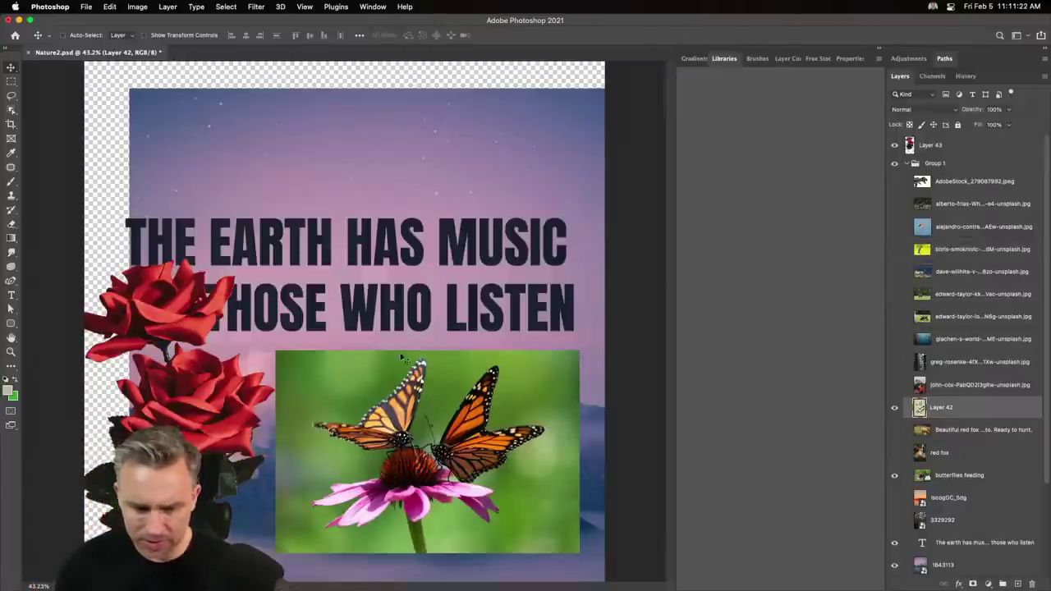
{"action": "left_click_drag", "start_coordinate": [501, 443], "coordinate": [312, 304]}
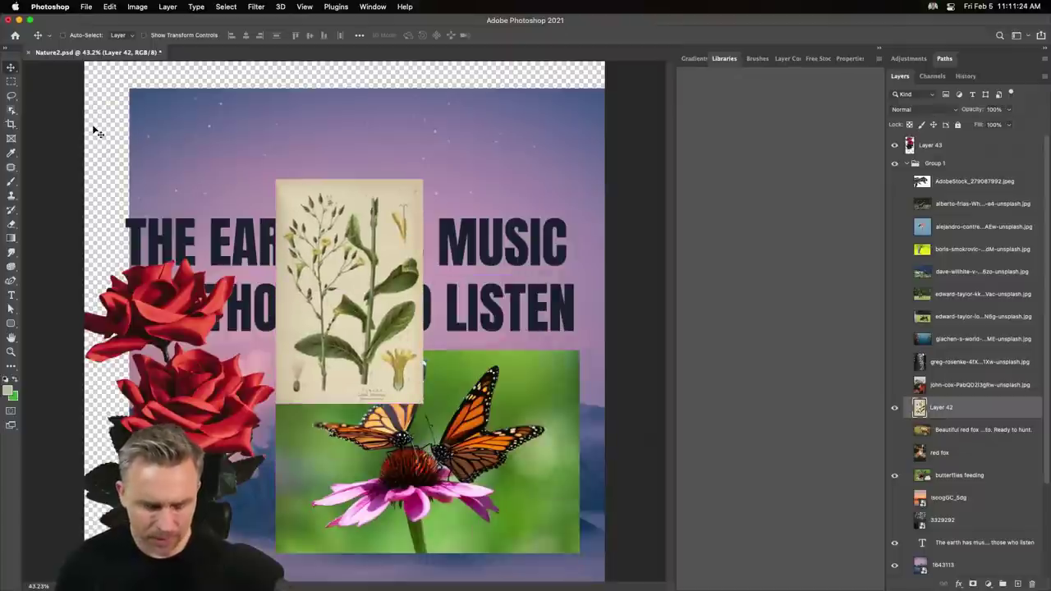
{"action": "key", "text": "super+plus"}
{"action": "key", "text": "super+plus"}
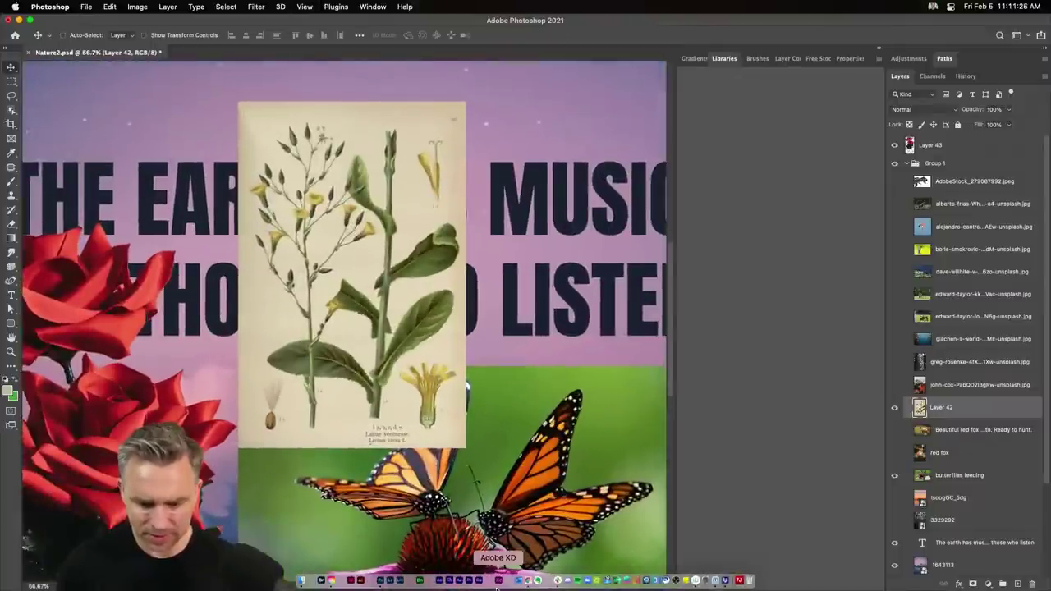
{"action": "left_click", "coordinate": [528, 577]}
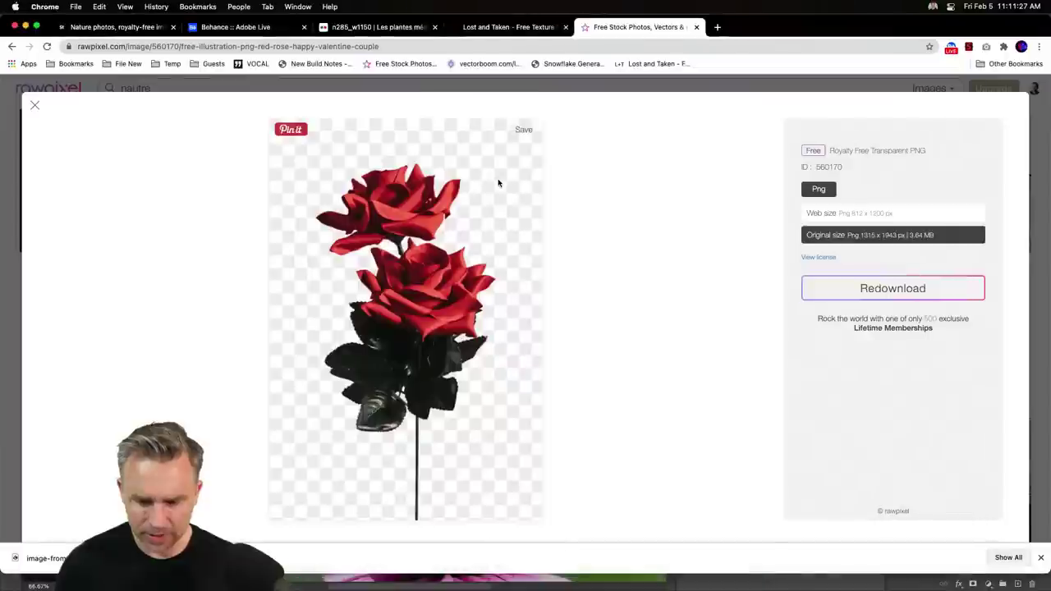
Scroll through Flickr's 'Les plantes médicinales' album thumbnails, then minimize Chrome.
{"action": "left_click", "coordinate": [357, 28]}
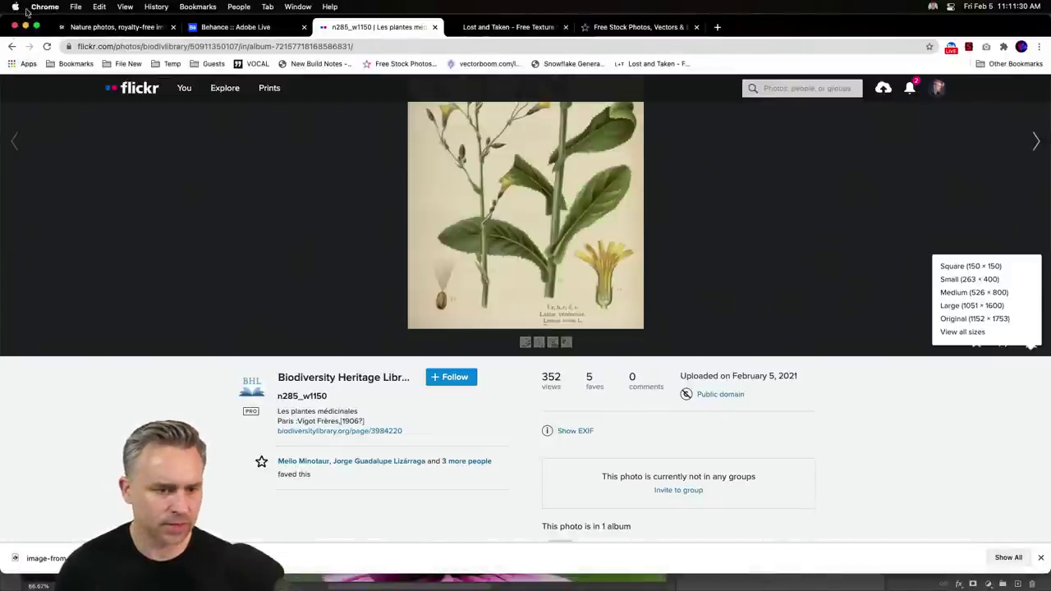
{"action": "left_click", "coordinate": [11, 47]}
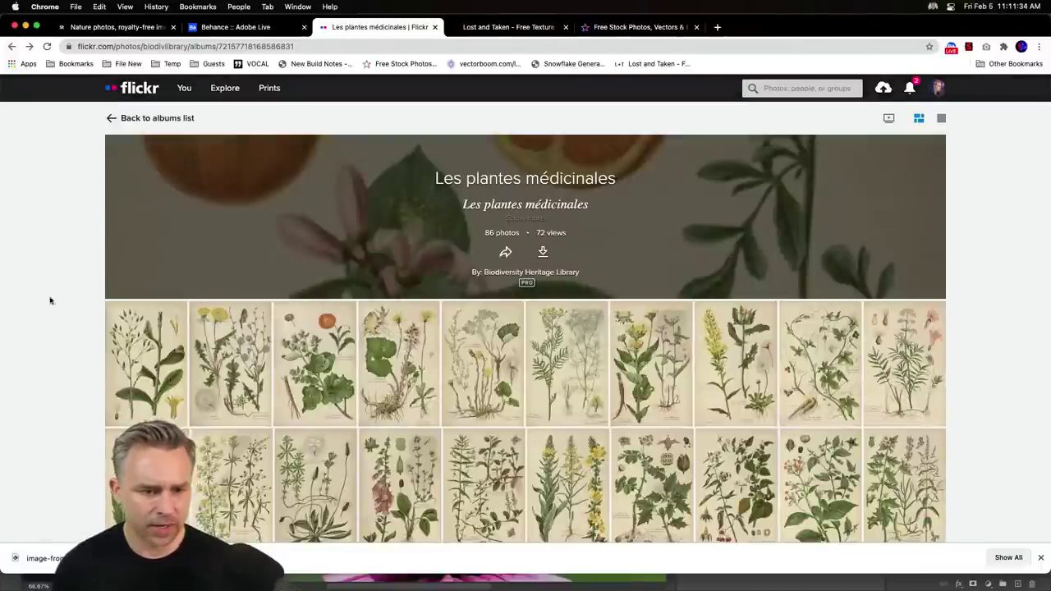
{"action": "scroll", "coordinate": [72, 298], "scroll_direction": "down", "scroll_amount": 2}
{"action": "scroll", "coordinate": [72, 298], "scroll_direction": "down", "scroll_amount": 2}
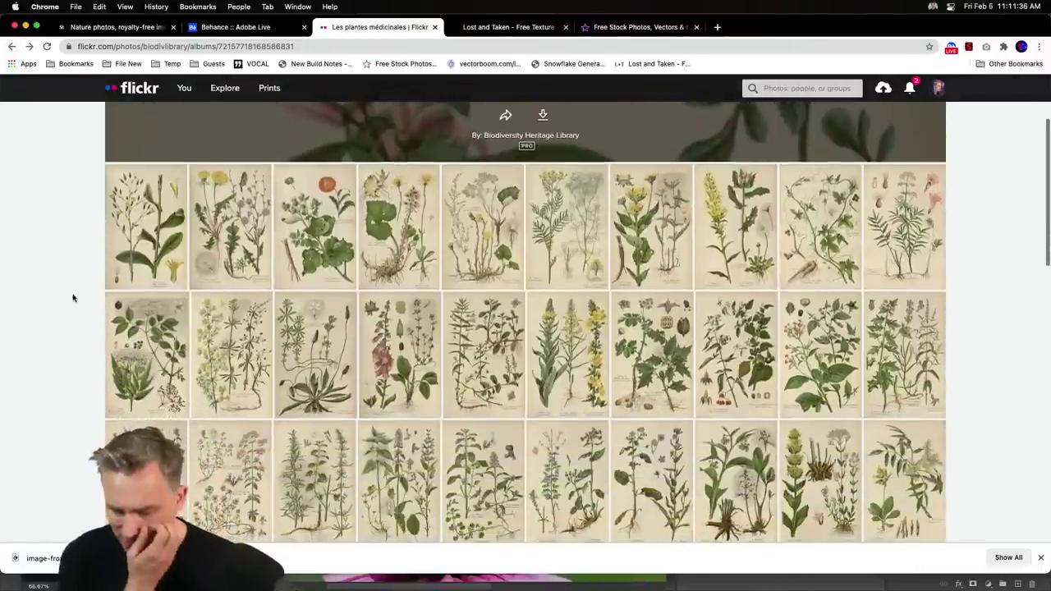
{"action": "scroll", "coordinate": [72, 298], "scroll_direction": "down", "scroll_amount": 4}
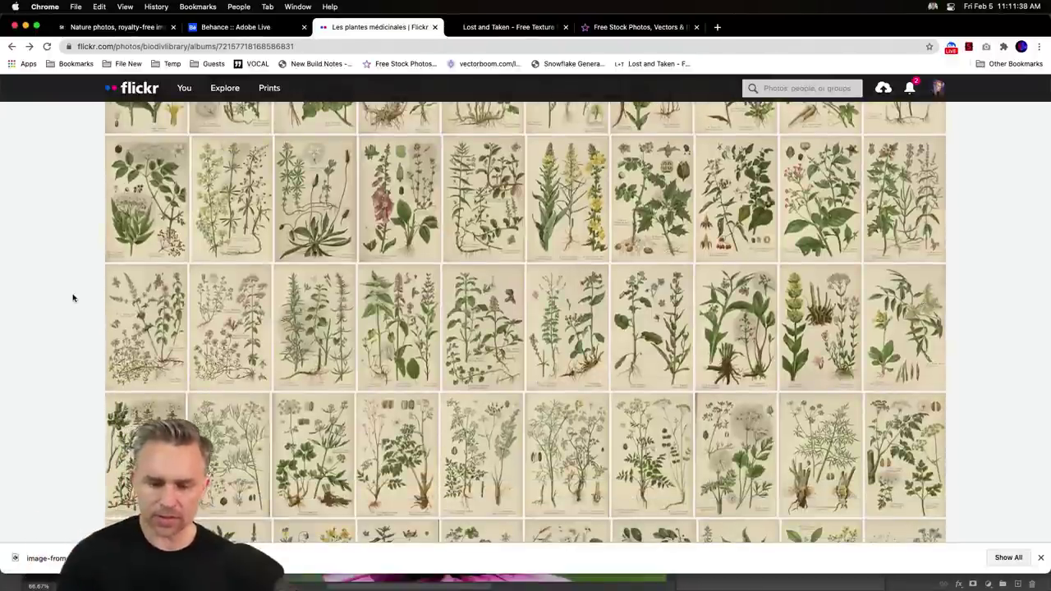
{"action": "scroll", "coordinate": [73, 298], "scroll_direction": "down", "scroll_amount": 3}
{"action": "scroll", "coordinate": [73, 298], "scroll_direction": "down", "scroll_amount": 3}
{"action": "scroll", "coordinate": [72, 298], "scroll_direction": "down", "scroll_amount": 1}
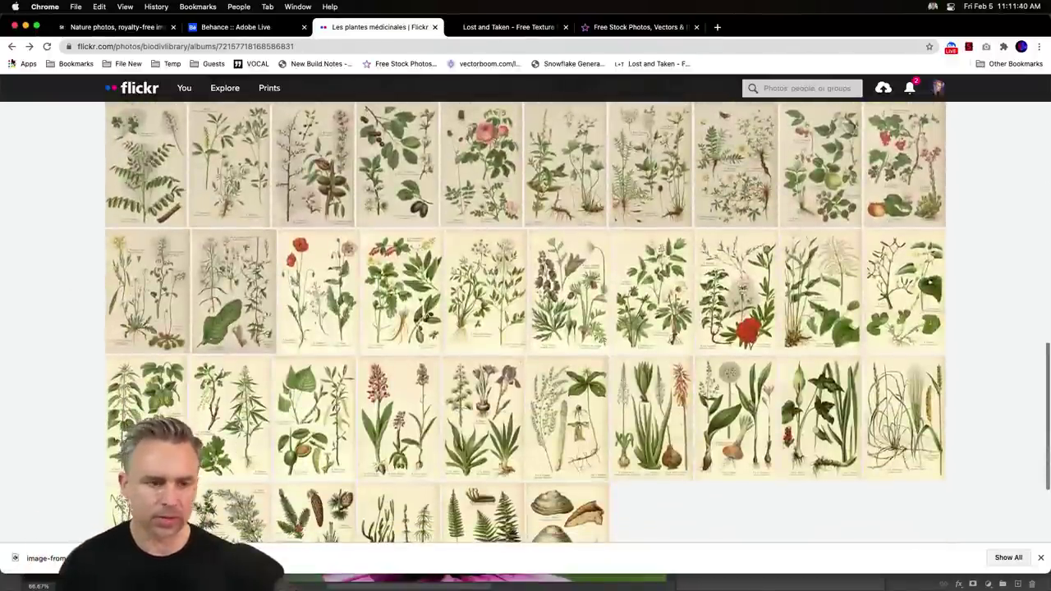
{"action": "left_click", "coordinate": [26, 27]}
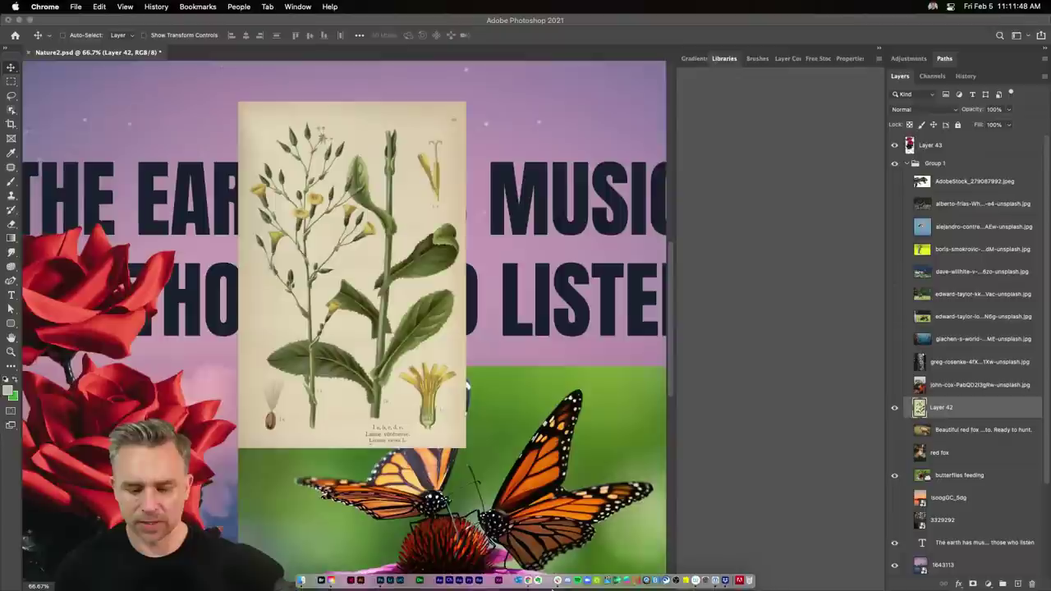
Bring Photoshop forward, choose Quit Photoshop, and save the changes to Nature2.psd.
{"action": "right_click", "coordinate": [557, 580]}
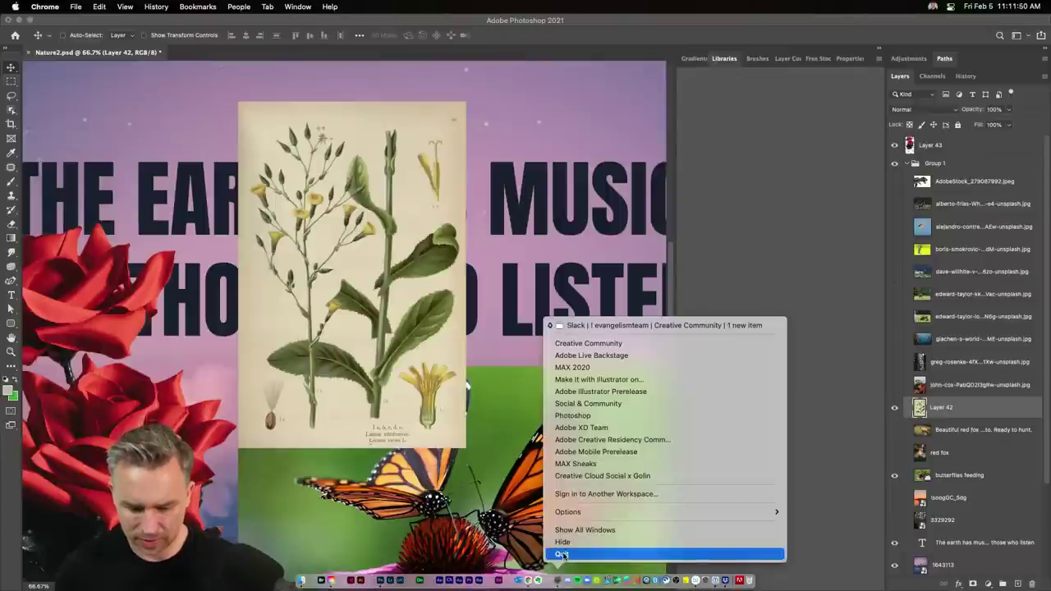
{"action": "left_click", "coordinate": [562, 554]}
{"action": "right_click", "coordinate": [530, 580]}
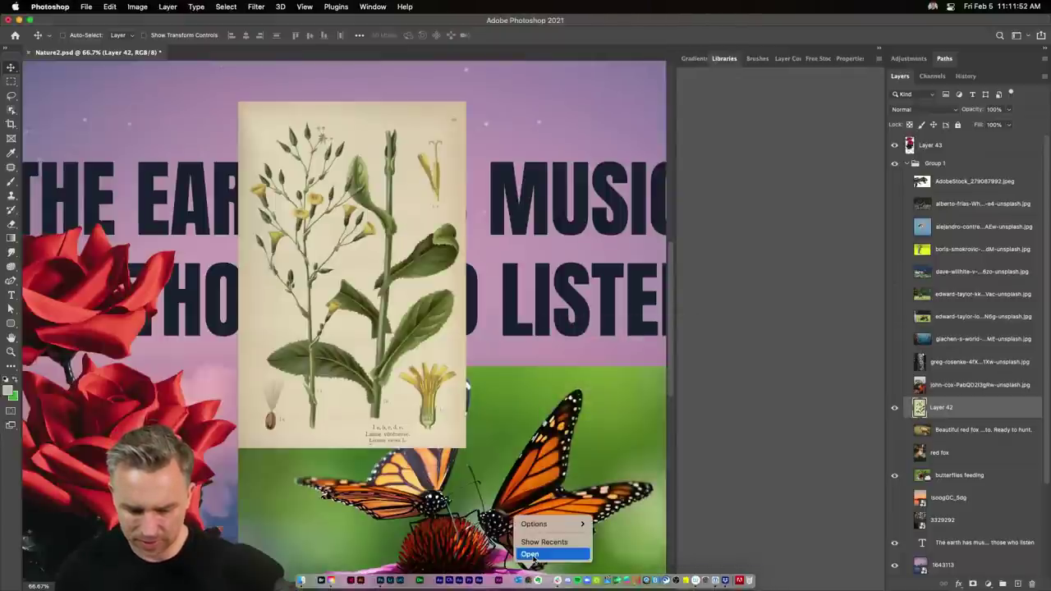
{"action": "left_click", "coordinate": [530, 554]}
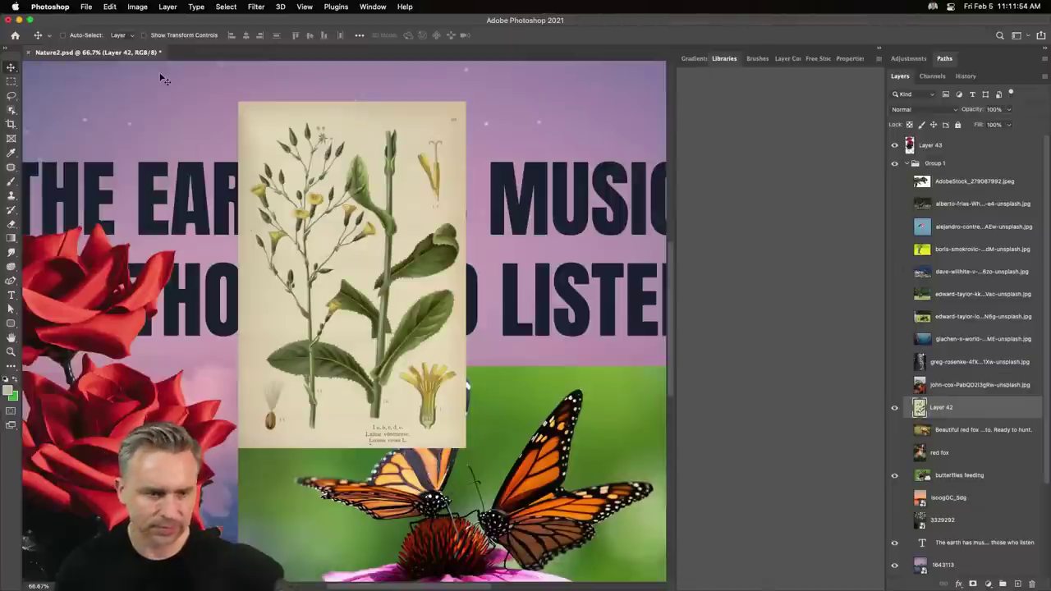
{"action": "left_click", "coordinate": [47, 9]}
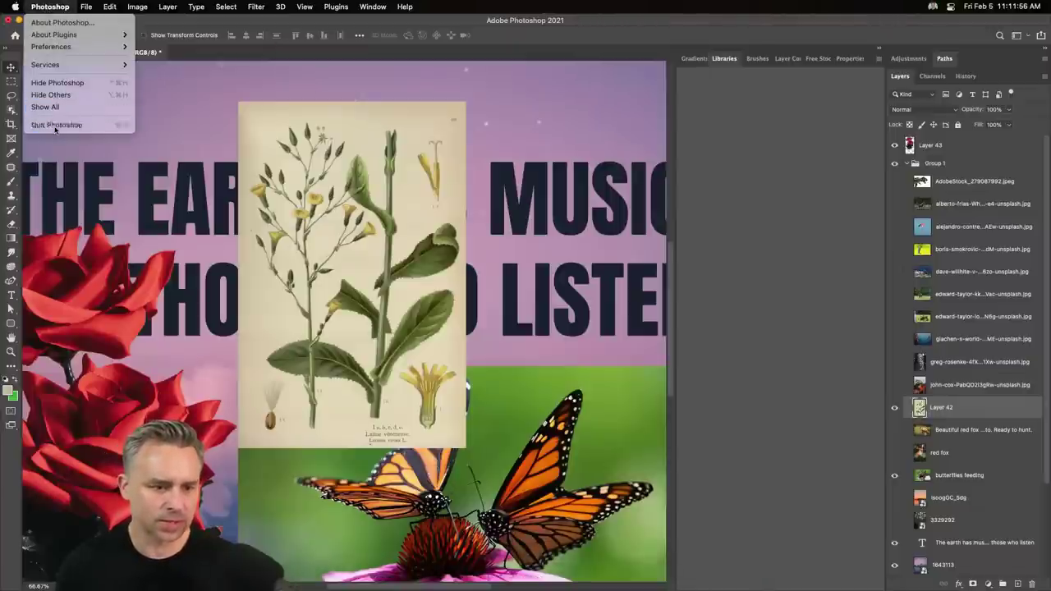
{"action": "left_click", "coordinate": [49, 127]}
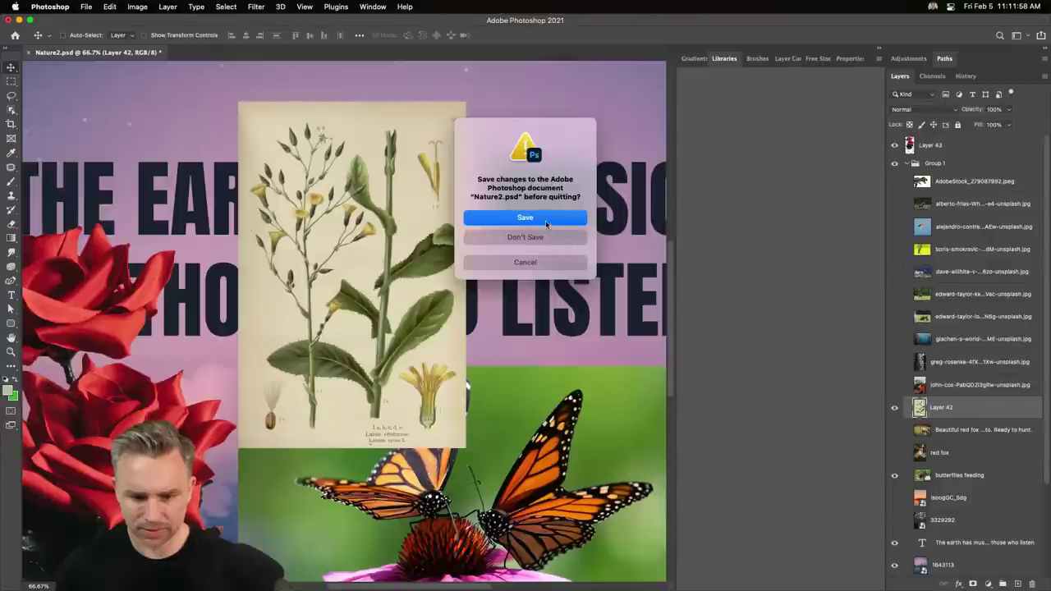
{"action": "left_click", "coordinate": [545, 220]}
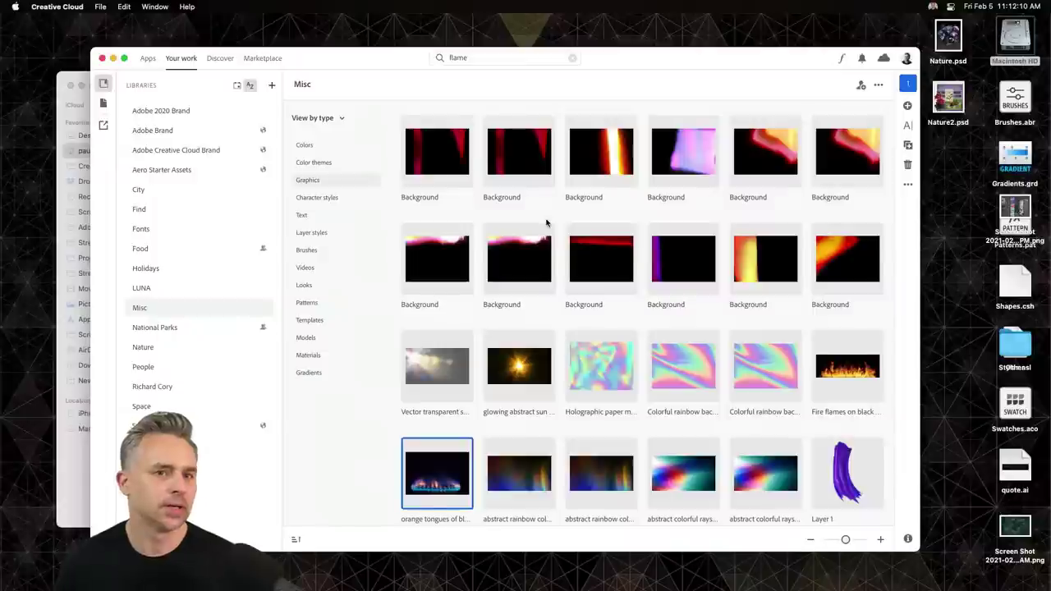
Choose Quit Creative Cloud from its app menu and confirm Quit.
{"action": "left_click", "coordinate": [57, 6]}
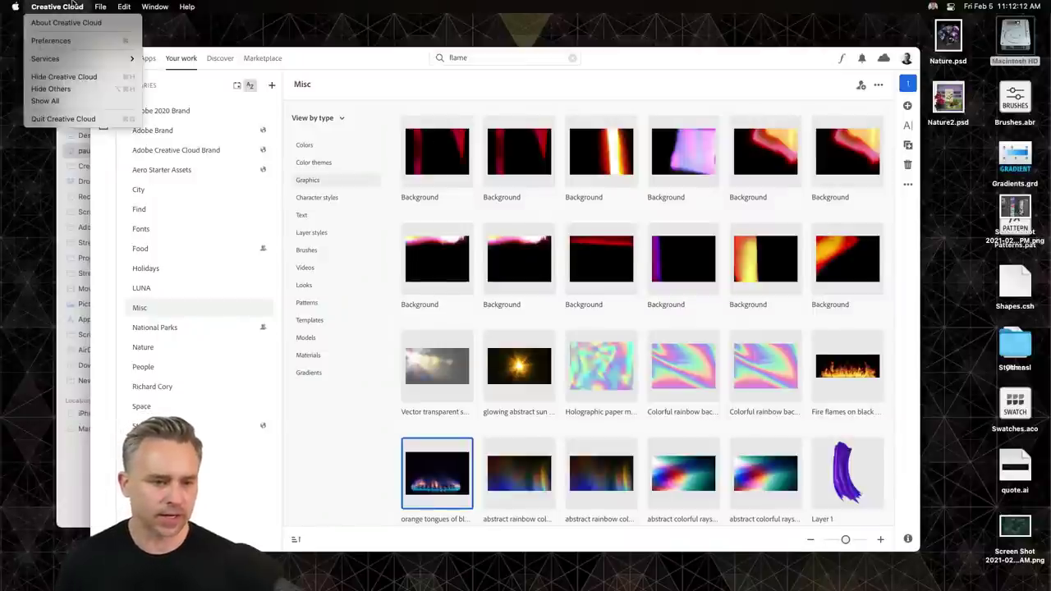
{"action": "left_click", "coordinate": [263, 51]}
{"action": "left_click", "coordinate": [64, 6]}
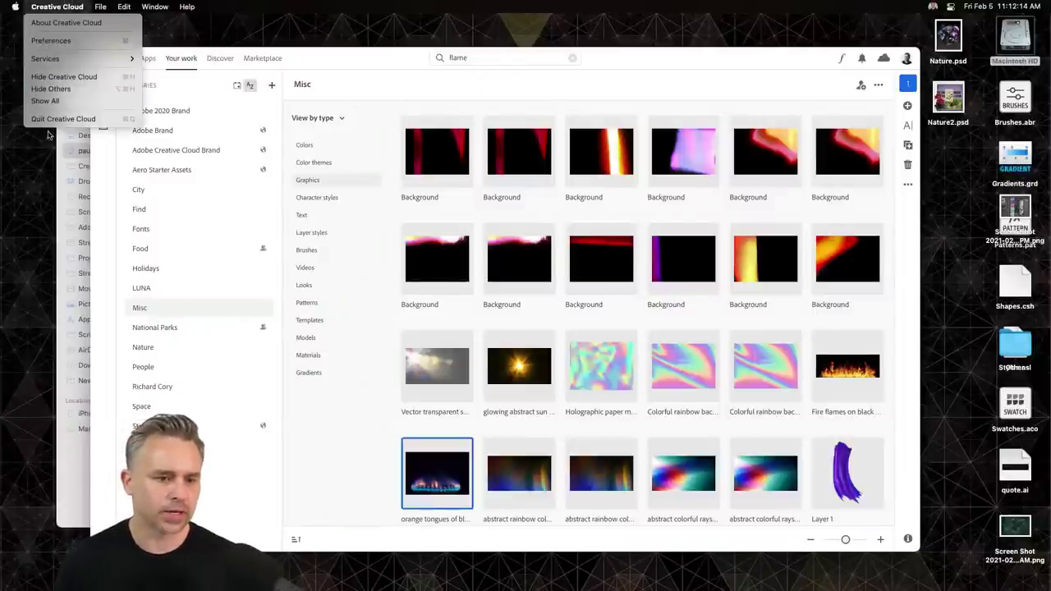
{"action": "left_click", "coordinate": [48, 119]}
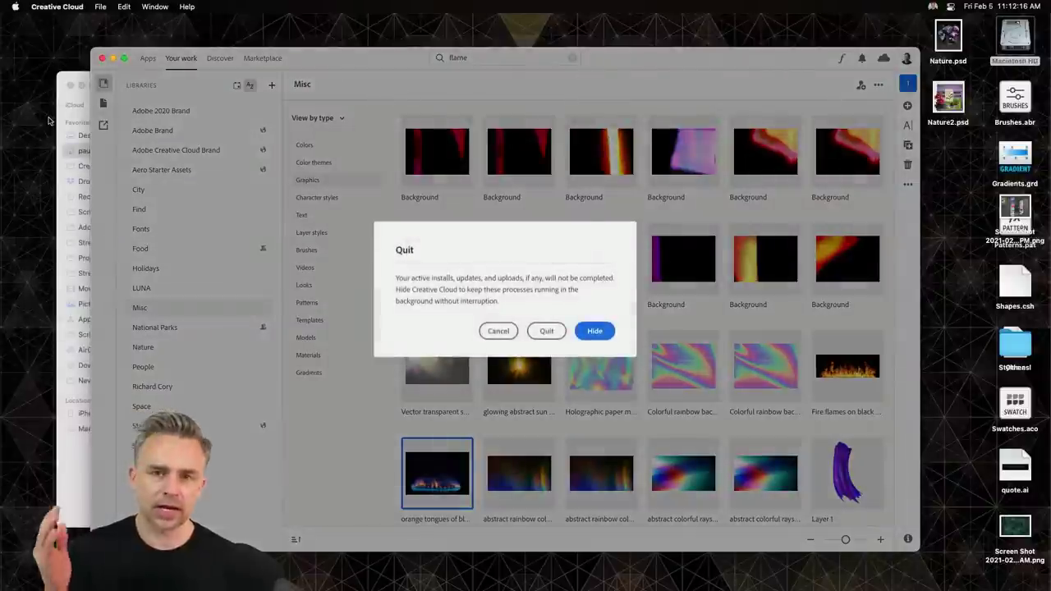
{"action": "left_click", "coordinate": [545, 331]}
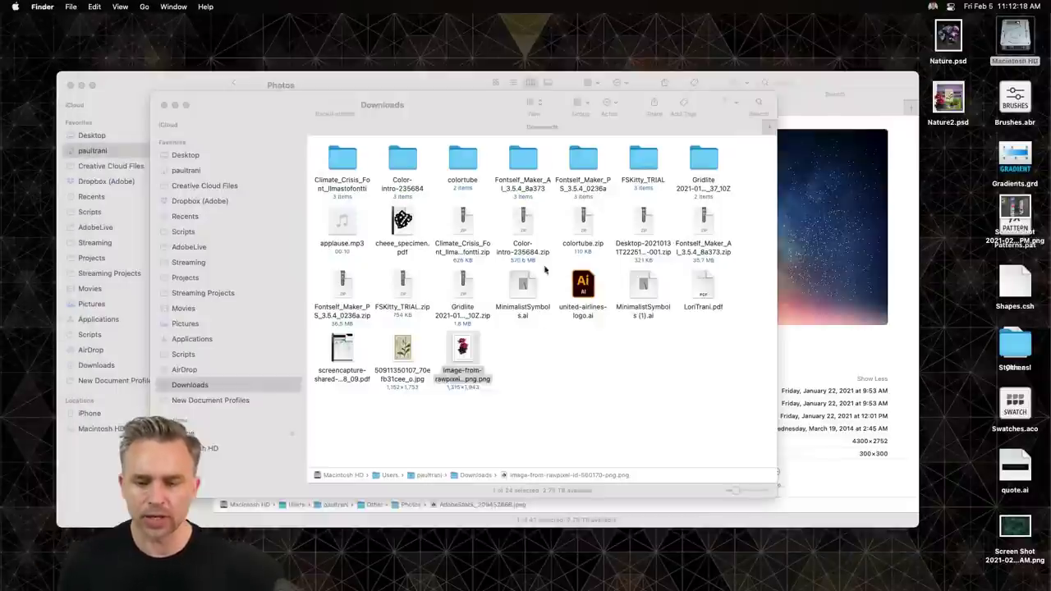
Close the Downloads and Photos windows and clean up the desktop icons by name.
{"action": "left_click", "coordinate": [164, 106]}
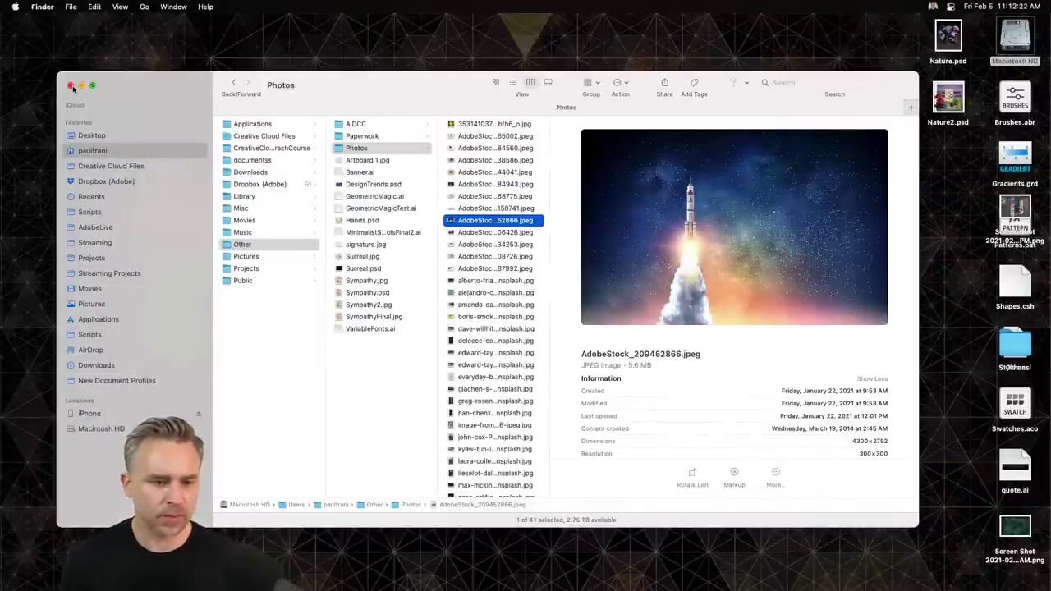
{"action": "left_click", "coordinate": [70, 85]}
{"action": "left_click", "coordinate": [188, 128]}
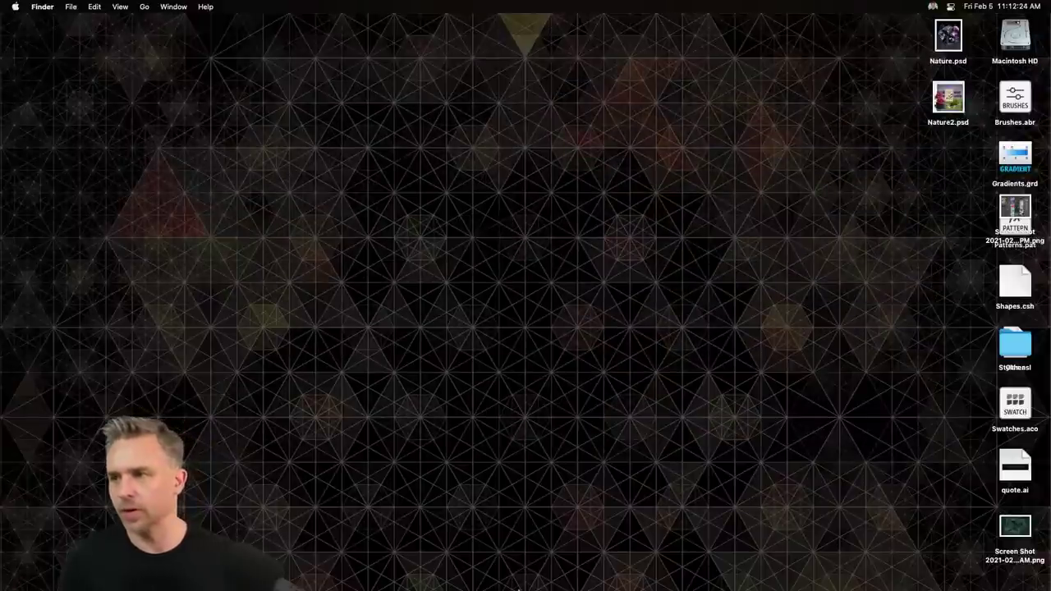
{"action": "right_click", "coordinate": [791, 312]}
{"action": "mouse_move", "coordinate": [818, 405]}
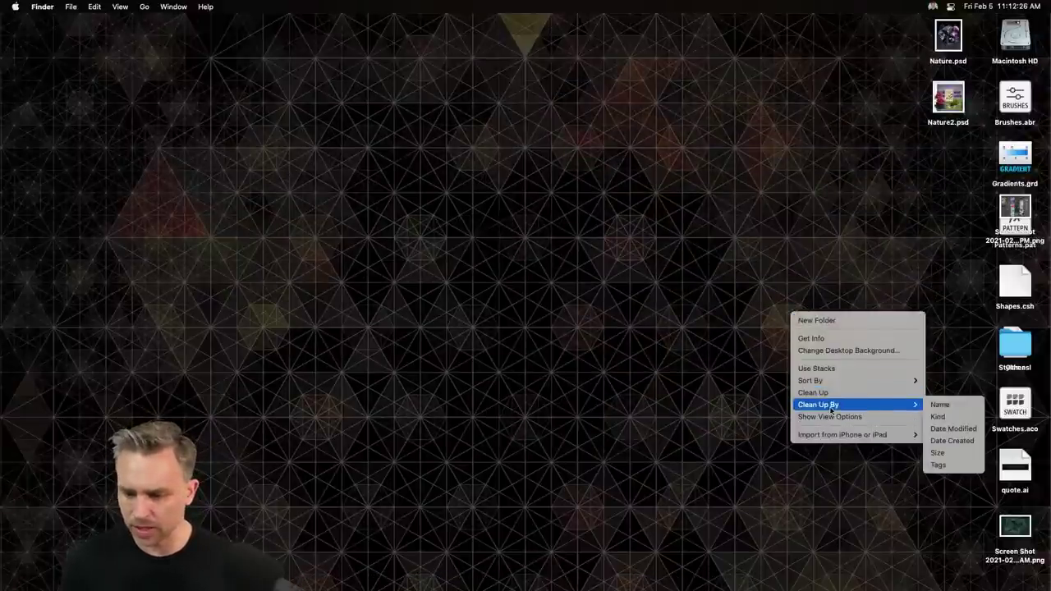
{"action": "left_click", "coordinate": [940, 405]}
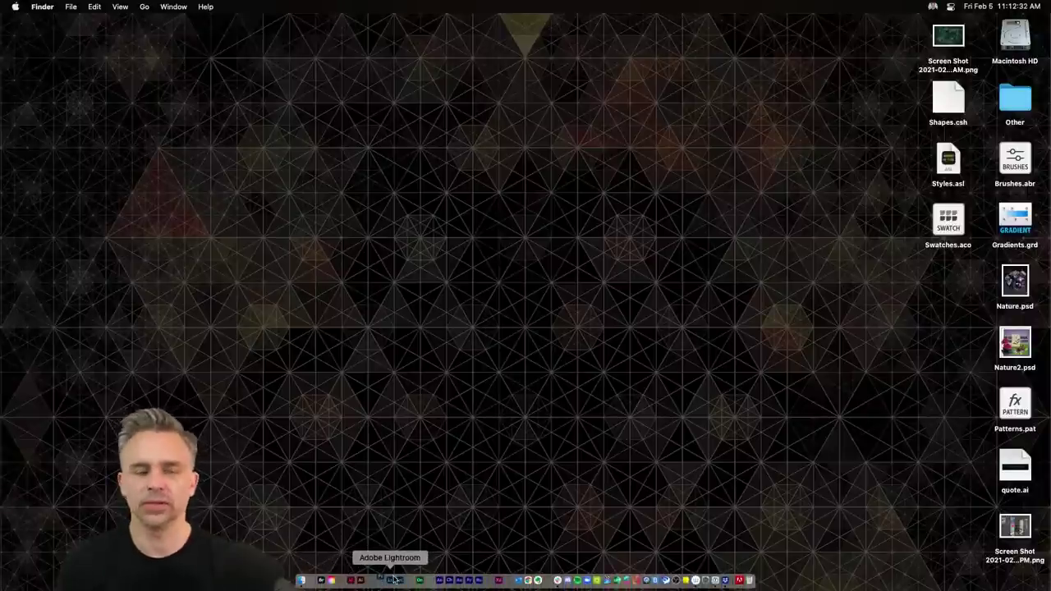
{"action": "left_click", "coordinate": [394, 579]}
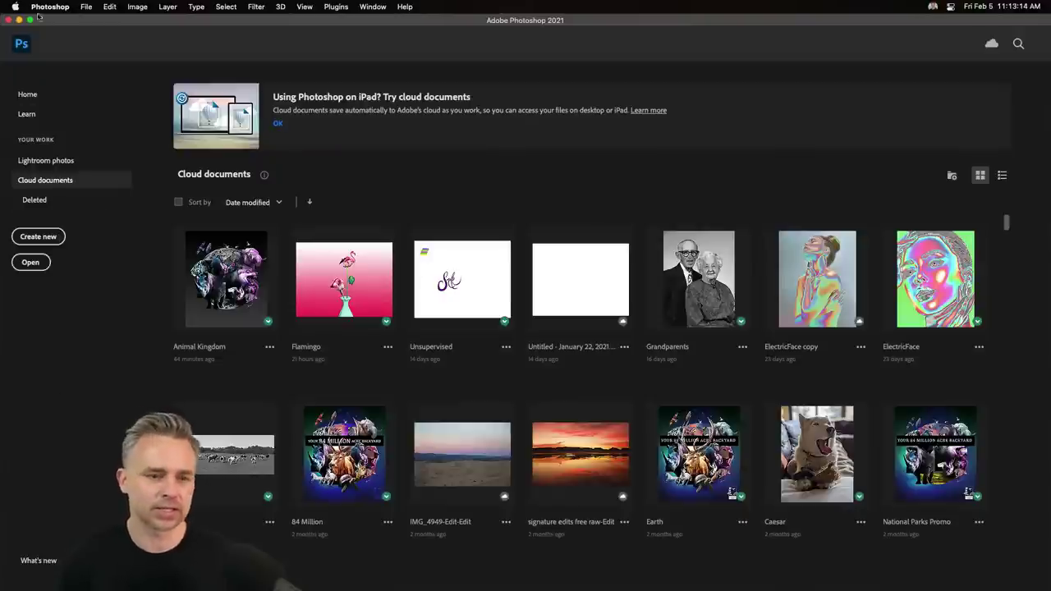
Minimize Photoshop and double-click Nature2.psd on the desktop to reopen it.
{"action": "left_click", "coordinate": [82, 6]}
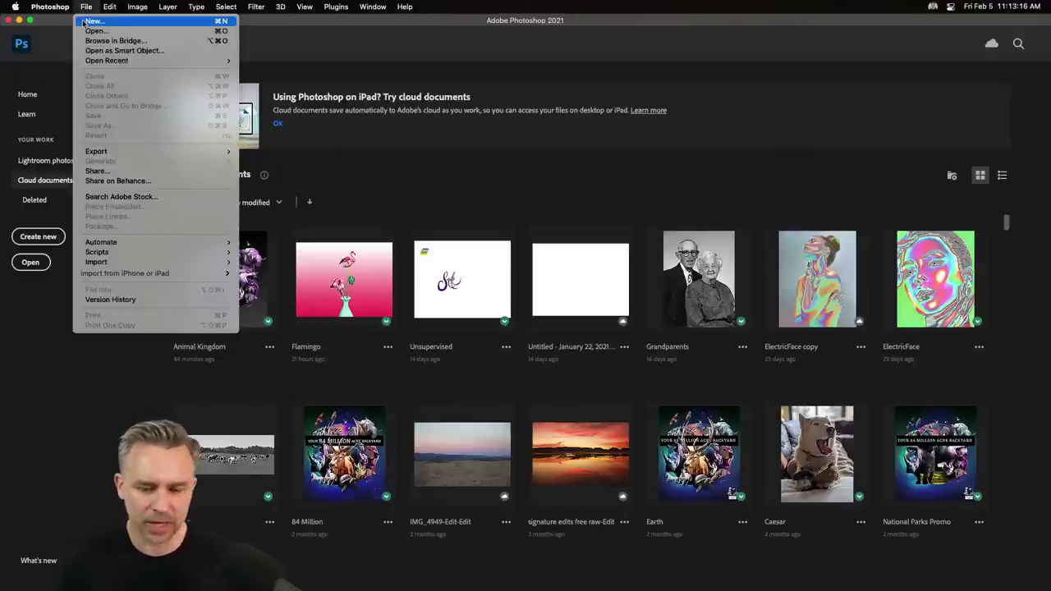
{"action": "left_click", "coordinate": [47, 25]}
{"action": "left_click", "coordinate": [19, 19]}
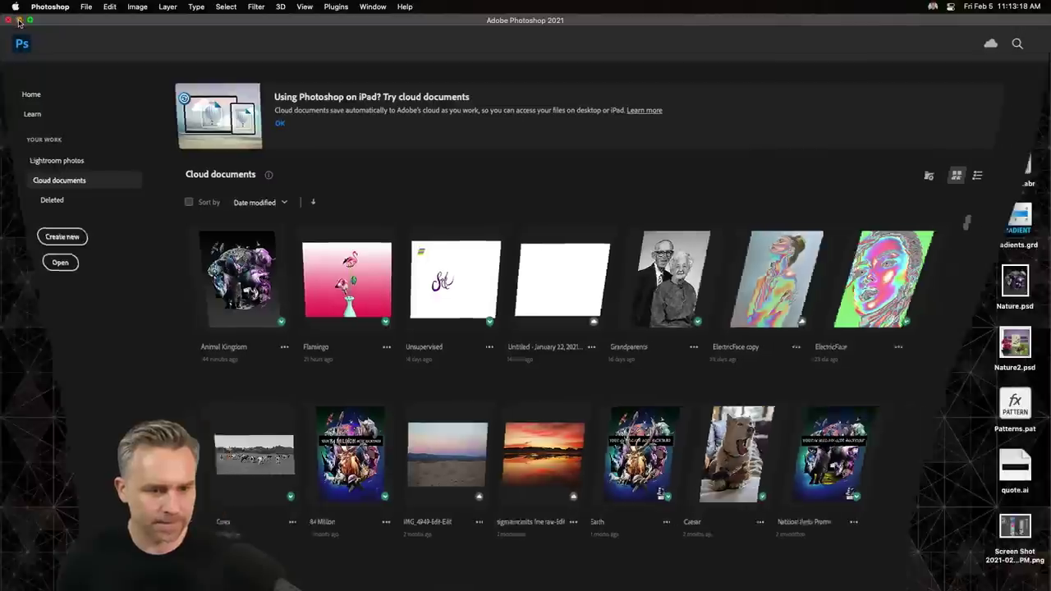
{"action": "left_click", "coordinate": [746, 339]}
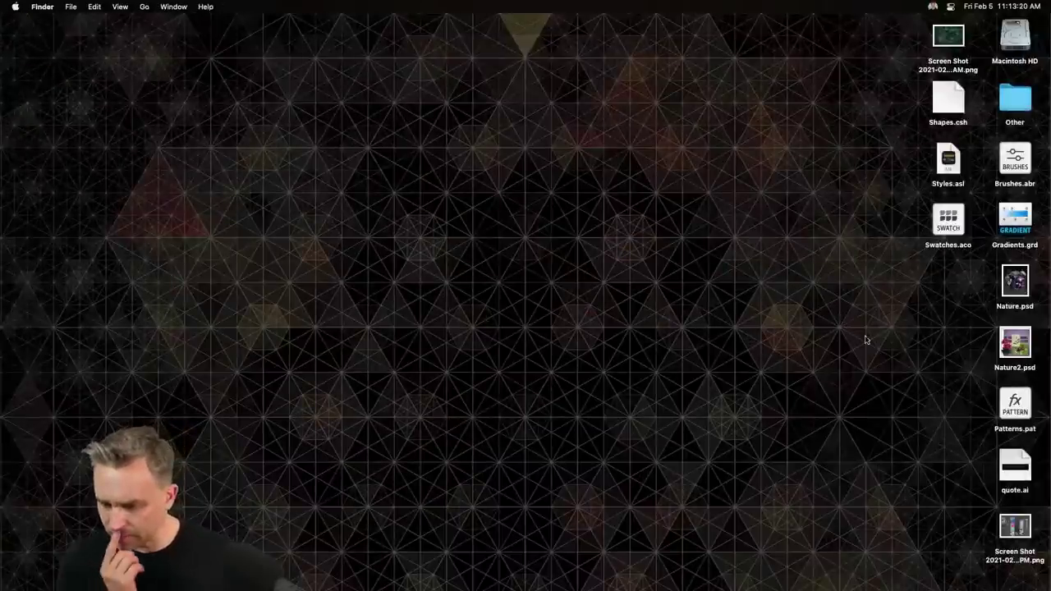
{"action": "double_click", "coordinate": [1015, 343]}
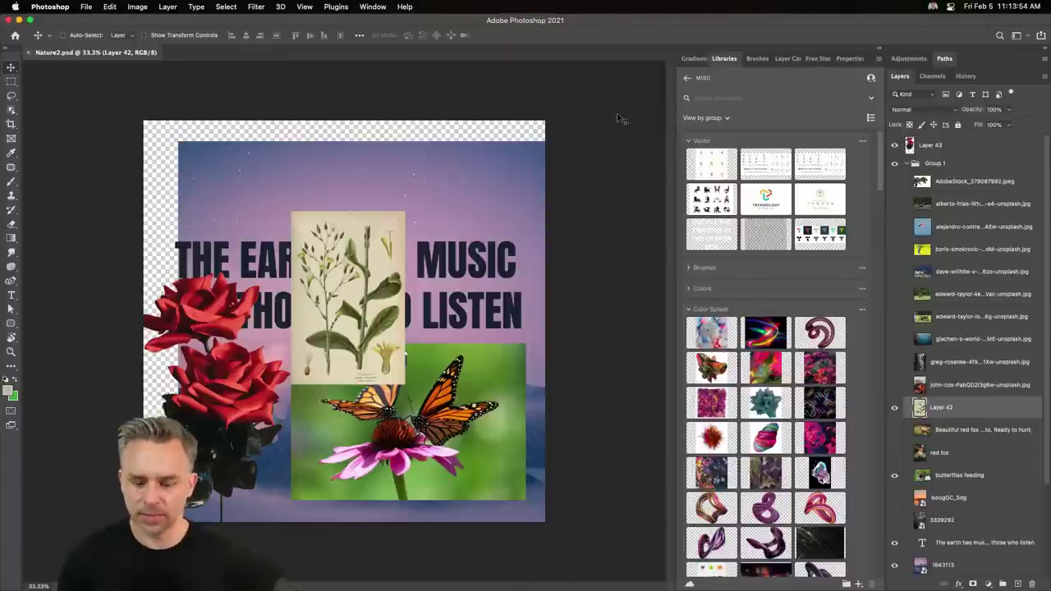
Place the 'butterfly on flower' image from the Nature library onto the canvas.
{"action": "key", "text": "super+plus"}
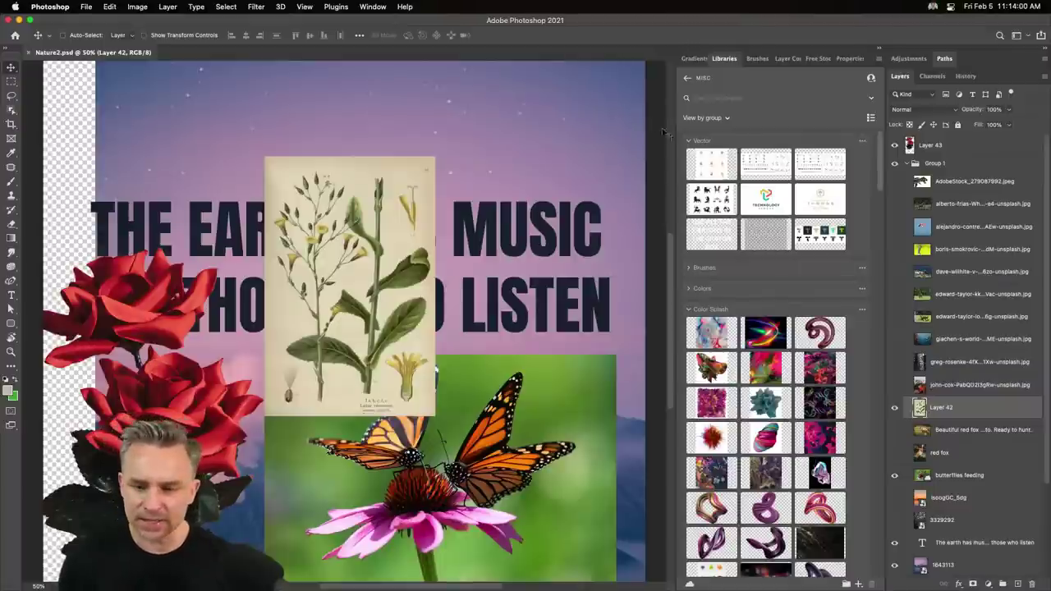
{"action": "left_click", "coordinate": [727, 99]}
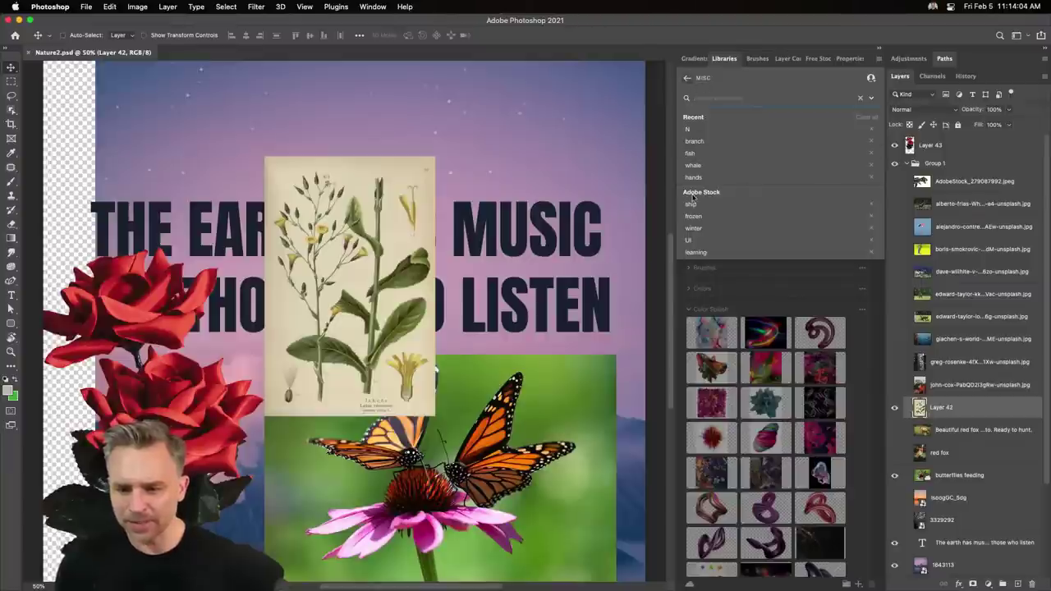
{"action": "left_click", "coordinate": [688, 78]}
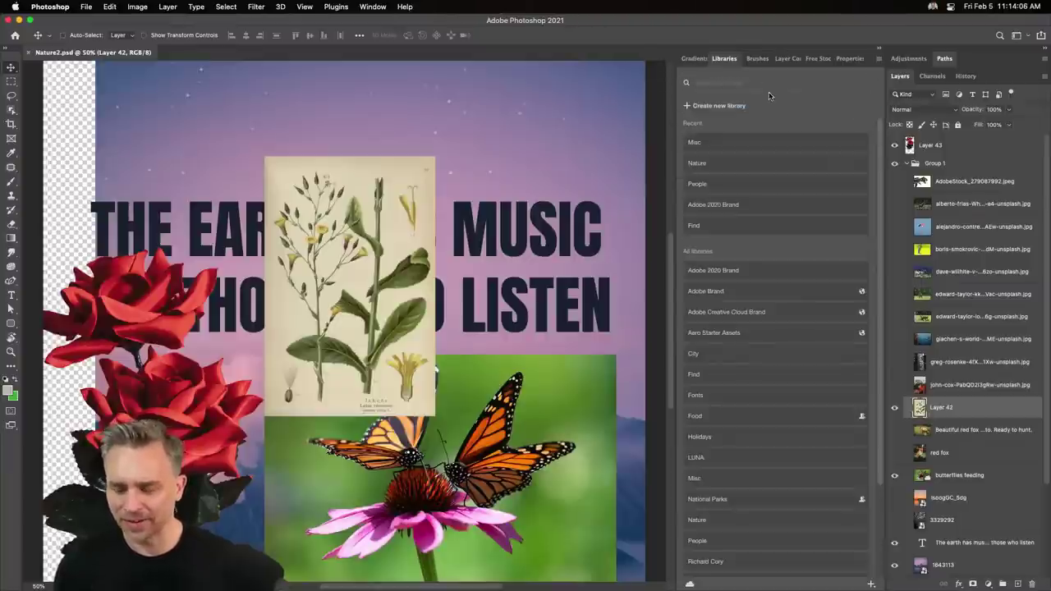
{"action": "left_click", "coordinate": [759, 164]}
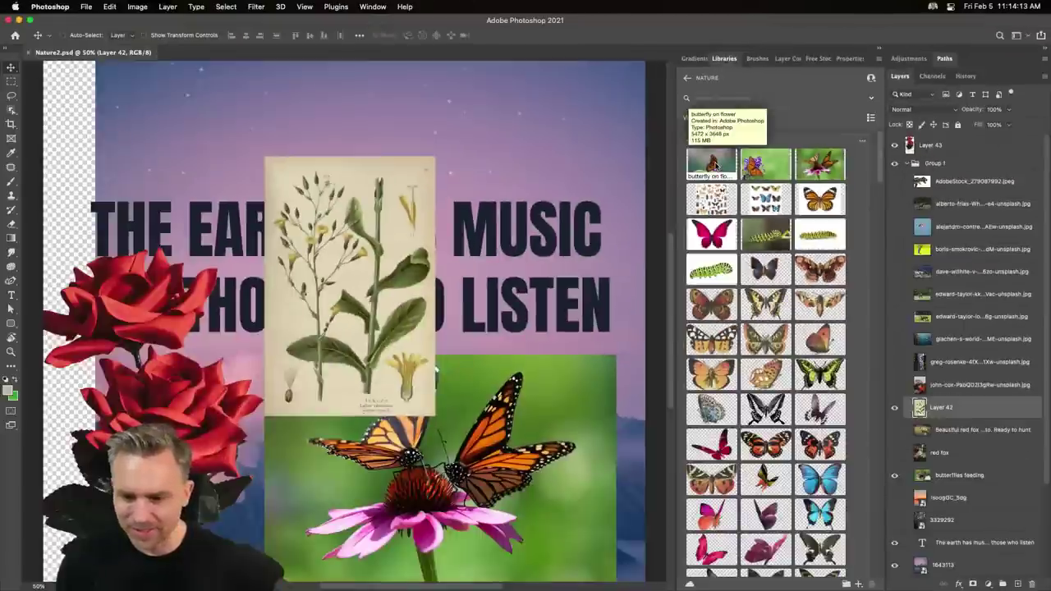
{"action": "mouse_move", "coordinate": [711, 164]}
{"action": "left_mouse_down"}
{"action": "mouse_move", "coordinate": [441, 348]}
{"action": "mouse_move", "coordinate": [330, 364]}
{"action": "left_mouse_up"}
{"action": "left_click_drag", "start_coordinate": [435, 374], "coordinate": [329, 355]}
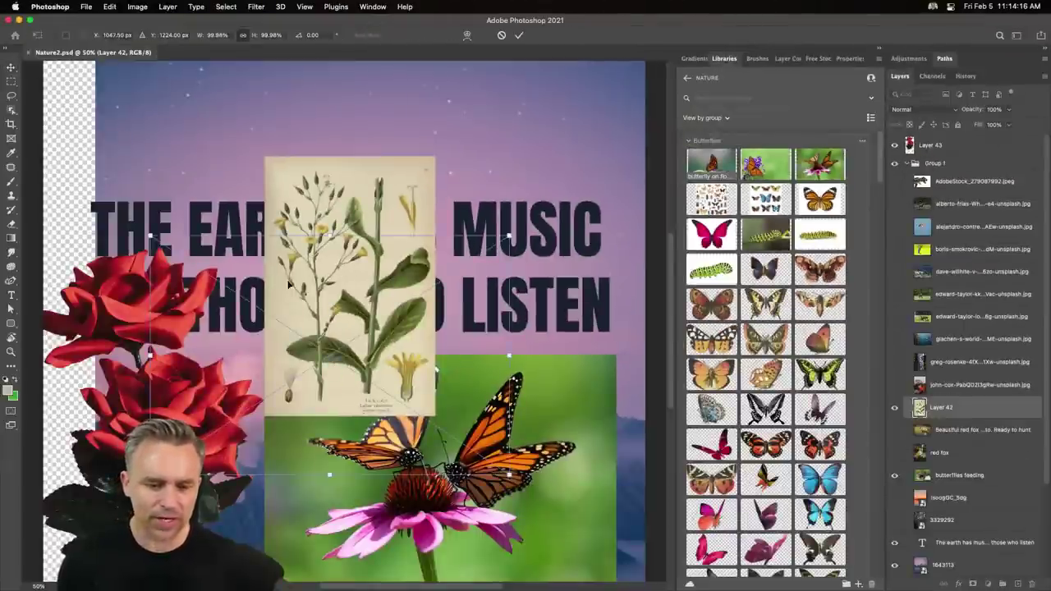
{"action": "key", "text": "Return"}
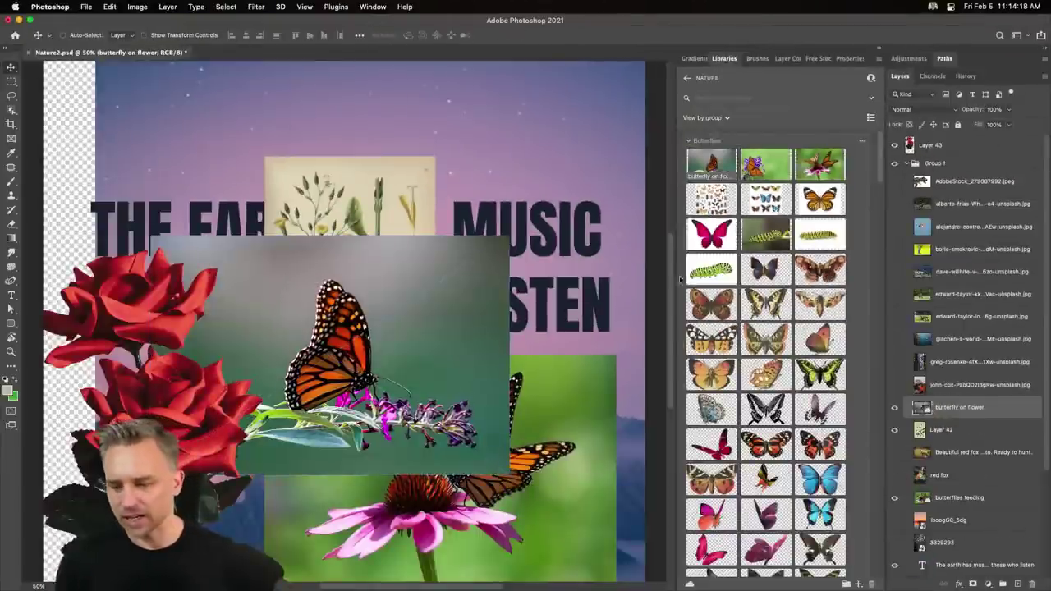
Move the butterfly photo up over the headline and hide the butterflies feeding layer.
{"action": "left_click_drag", "start_coordinate": [416, 248], "coordinate": [406, 182]}
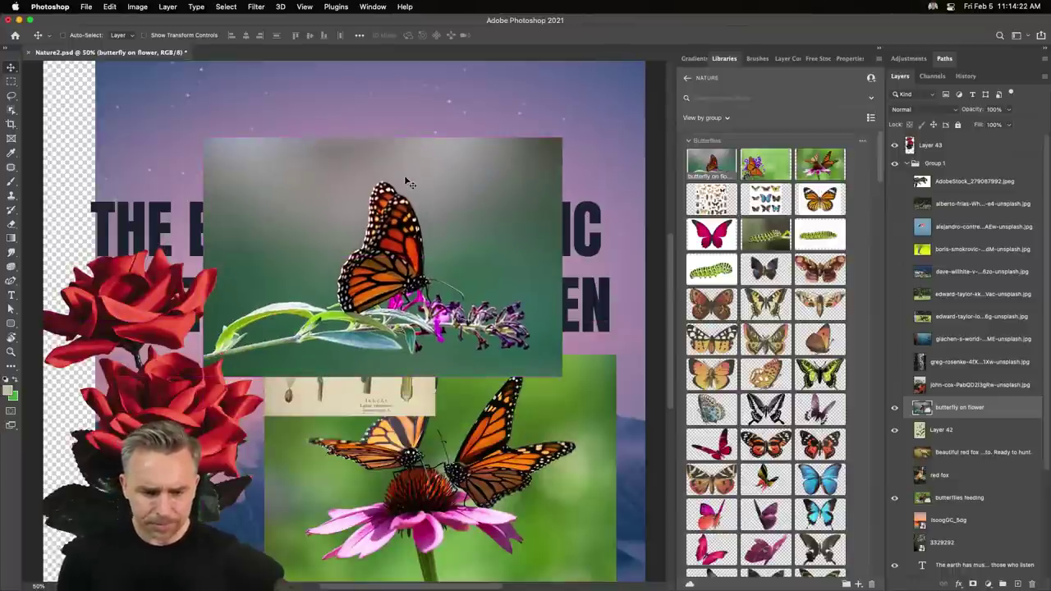
{"action": "key", "text": "ctrl+plus"}
{"action": "key", "text": "ctrl+plus"}
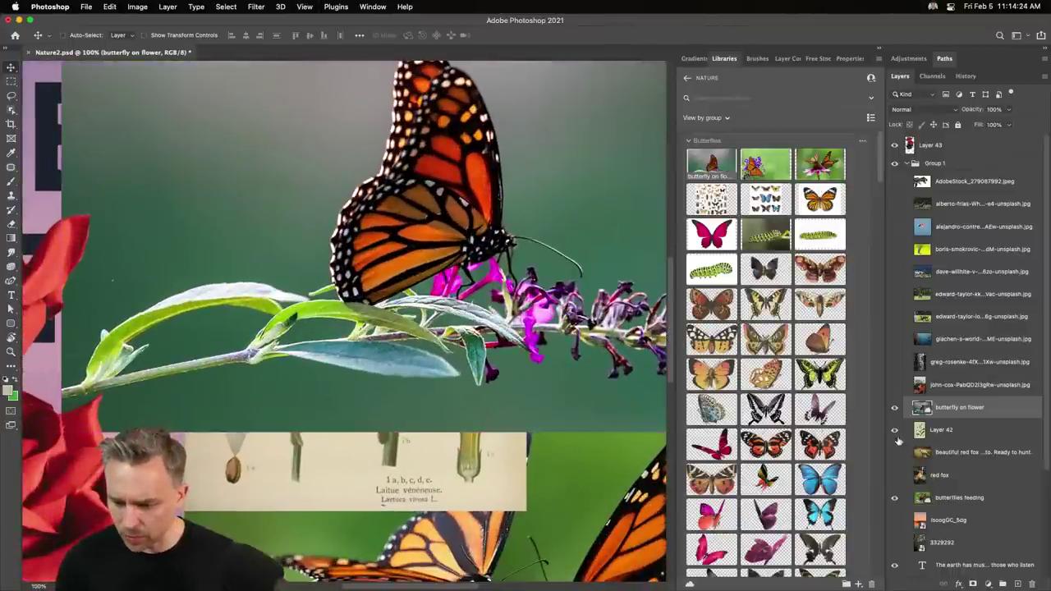
{"action": "left_click", "coordinate": [894, 497]}
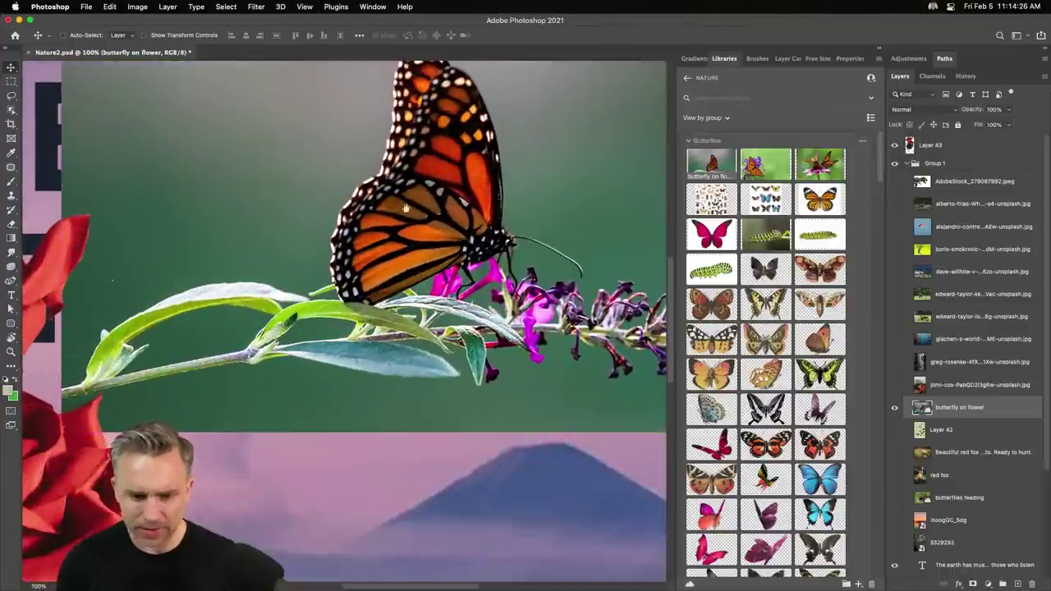
{"action": "left_click_drag", "start_coordinate": [390, 215], "coordinate": [279, 326]}
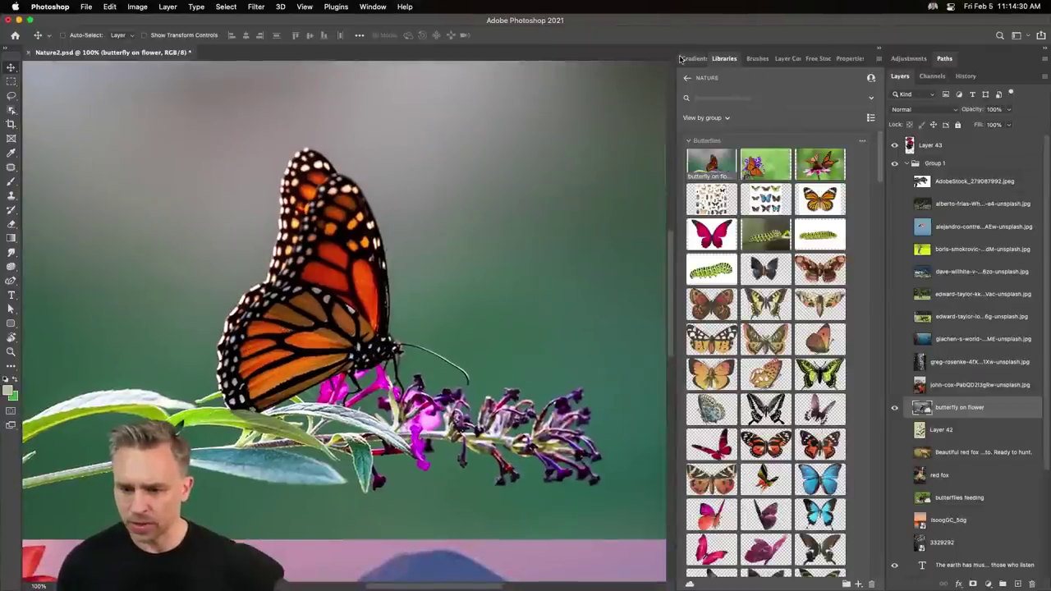
{"action": "right_click", "coordinate": [991, 408]}
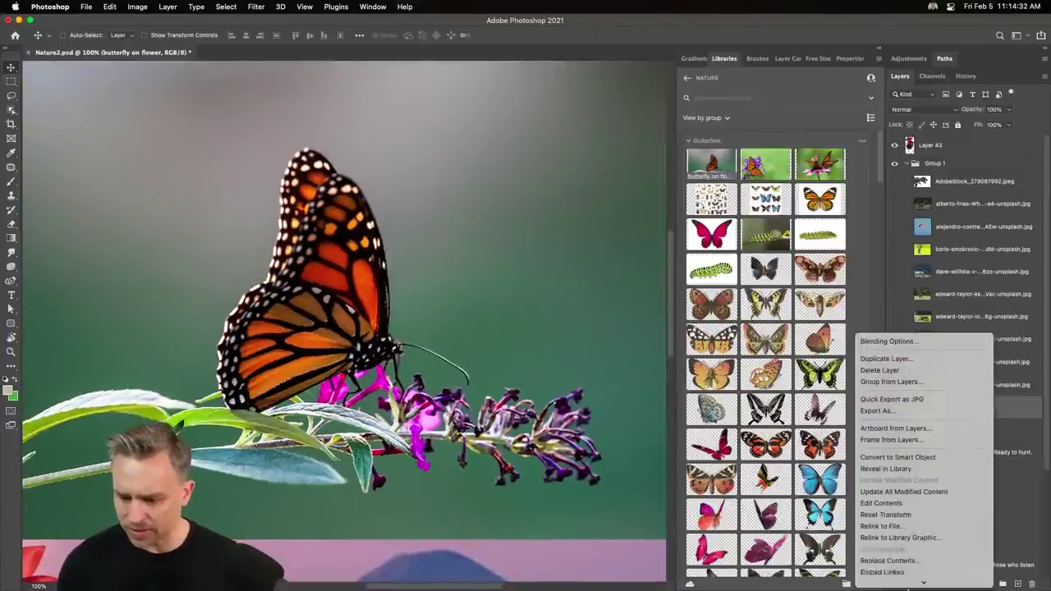
{"action": "left_click", "coordinate": [899, 545]}
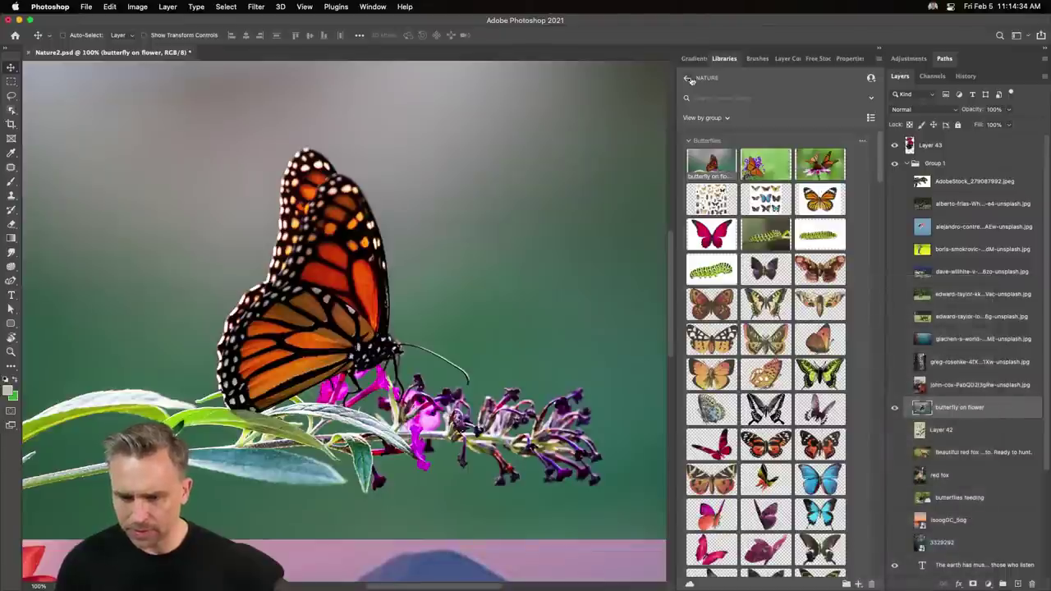
{"action": "left_click", "coordinate": [843, 59]}
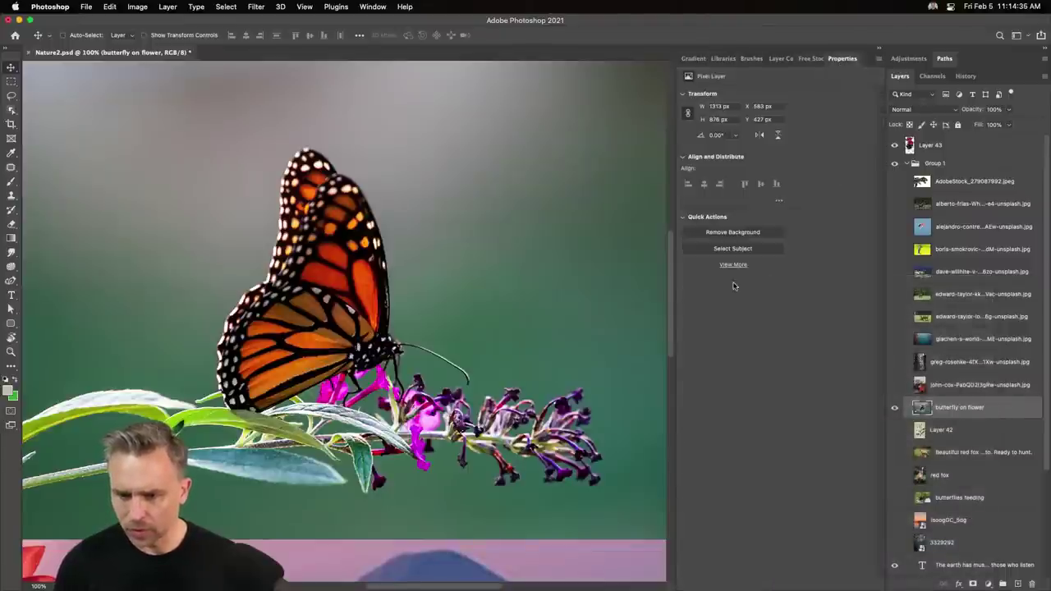
Remove the butterfly photo's background, duplicate it, invert the copy's mask and hide the lower copy.
{"action": "left_click", "coordinate": [706, 234]}
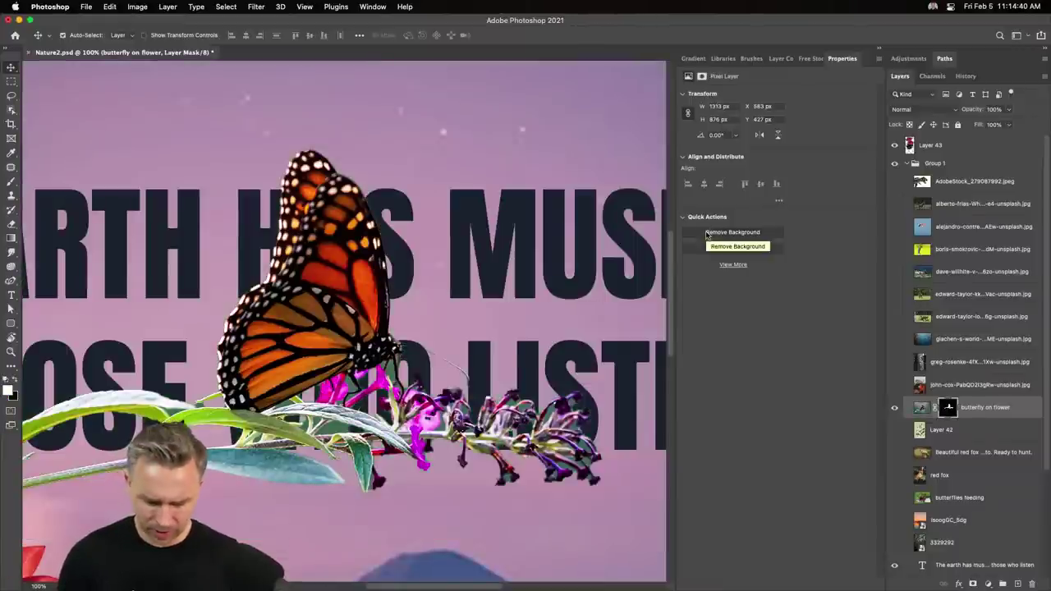
{"action": "key", "text": "super+minus"}
{"action": "key", "text": "super+minus"}
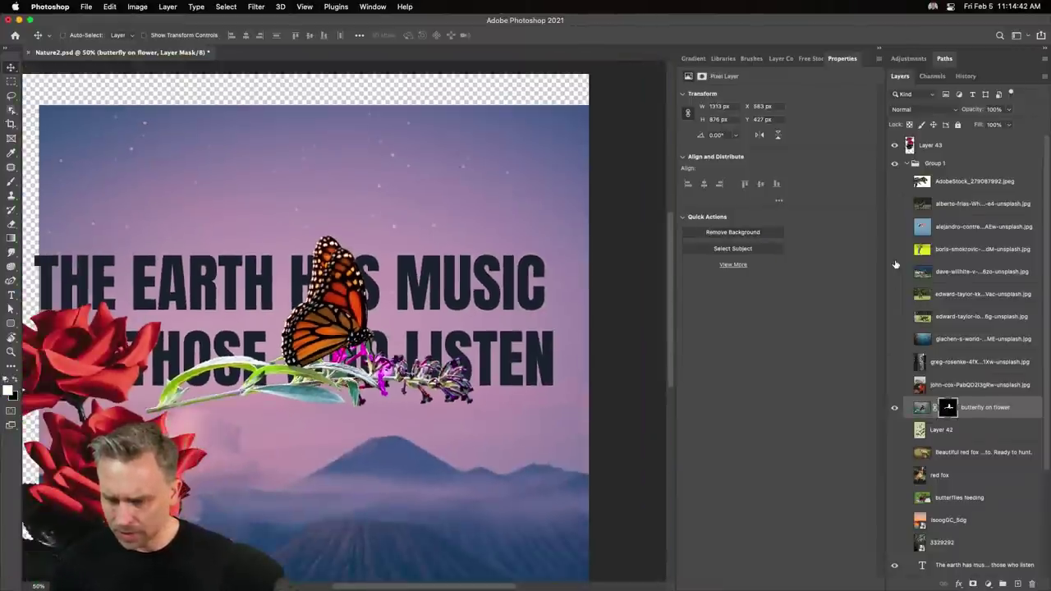
{"action": "key", "text": "super+j"}
{"action": "left_click", "coordinate": [949, 408]}
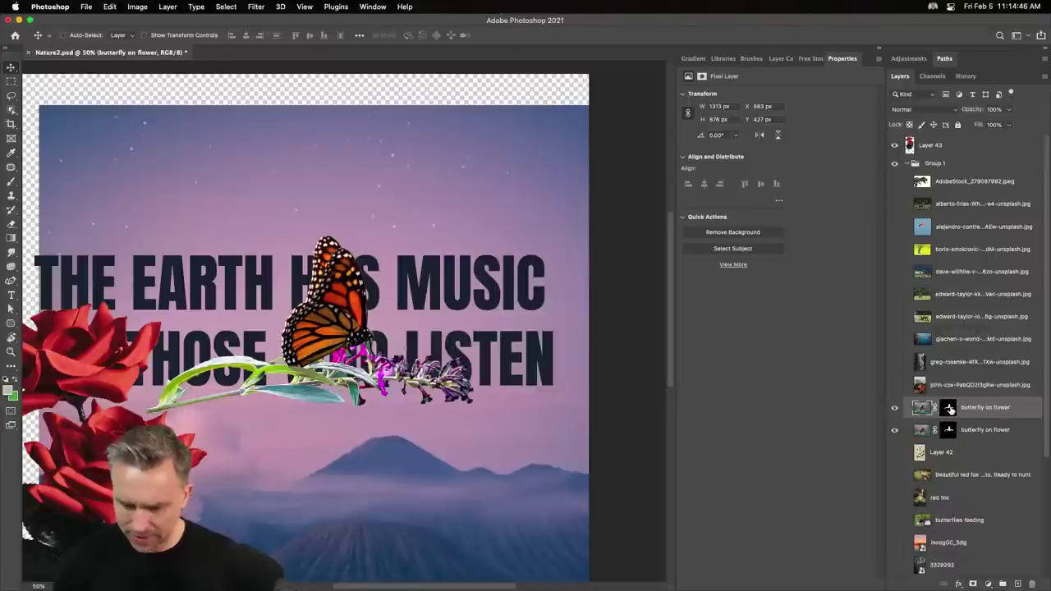
{"action": "key", "text": "super+i"}
{"action": "left_click", "coordinate": [895, 432]}
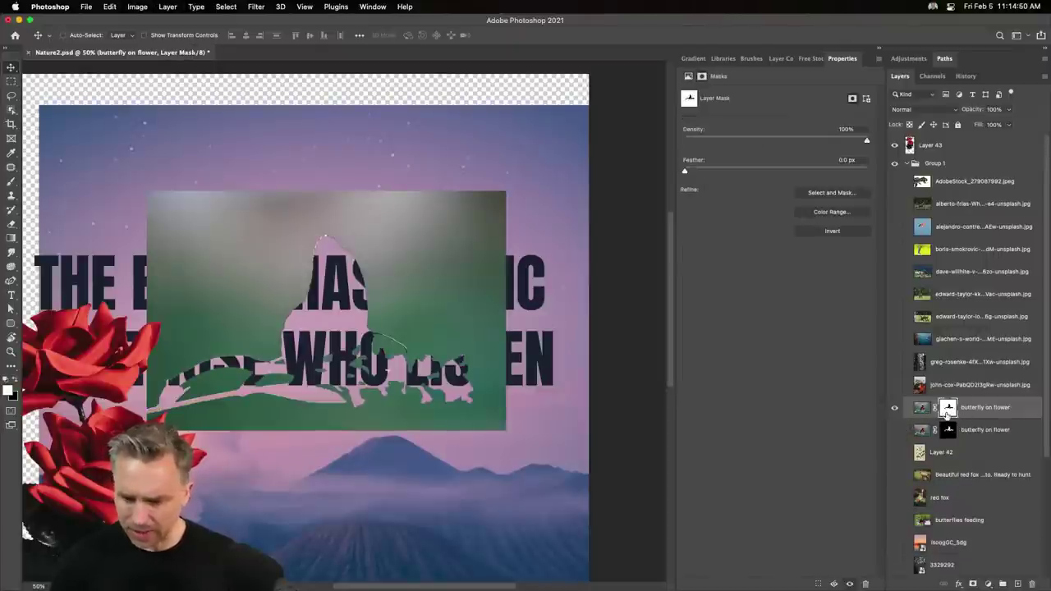
{"action": "key", "text": "alt+super+r"}
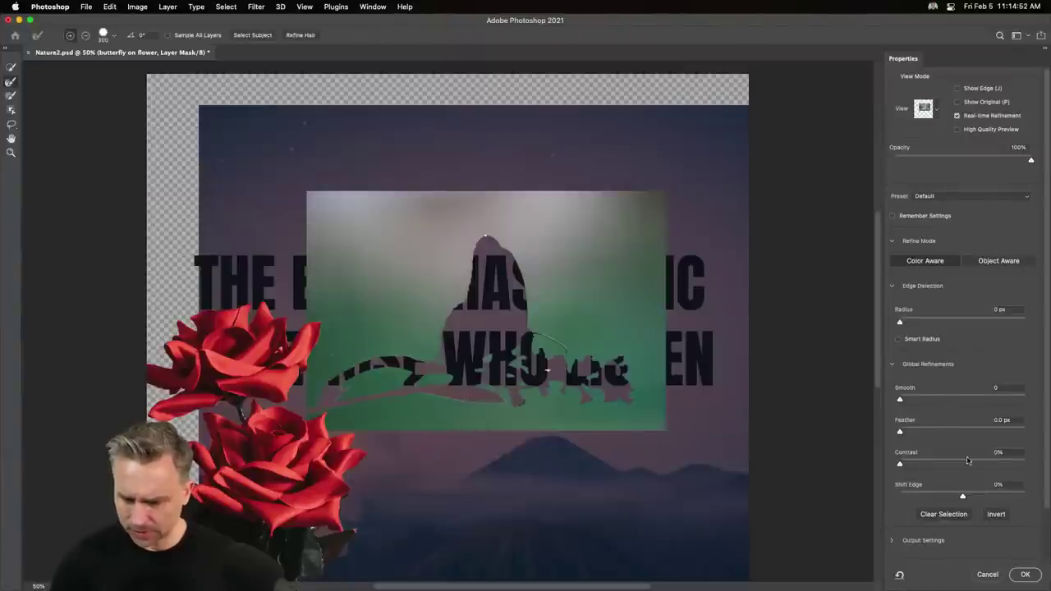
{"action": "left_click", "coordinate": [988, 576]}
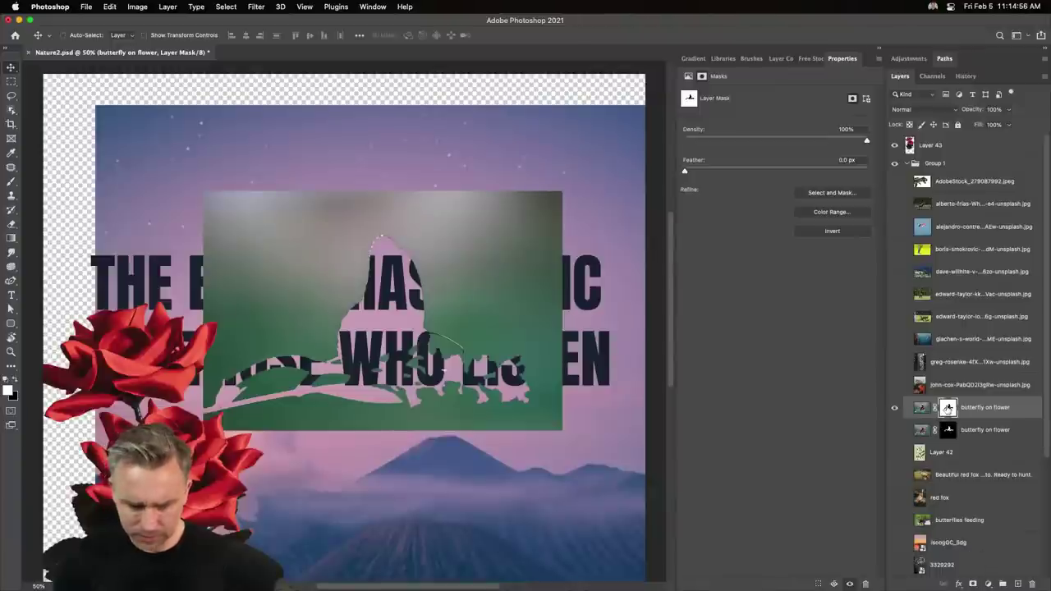
Load the butterfly mask as a selection and expand it by 10 pixels.
{"action": "left_click", "coordinate": [948, 408], "text": "super"}
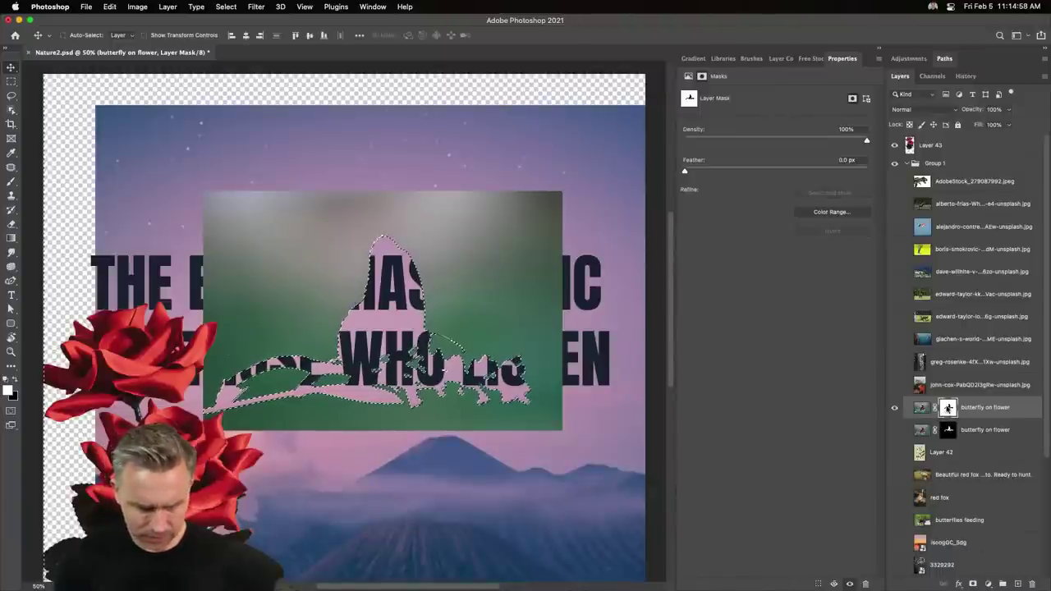
{"action": "left_click", "coordinate": [225, 6]}
{"action": "mouse_move", "coordinate": [231, 168]}
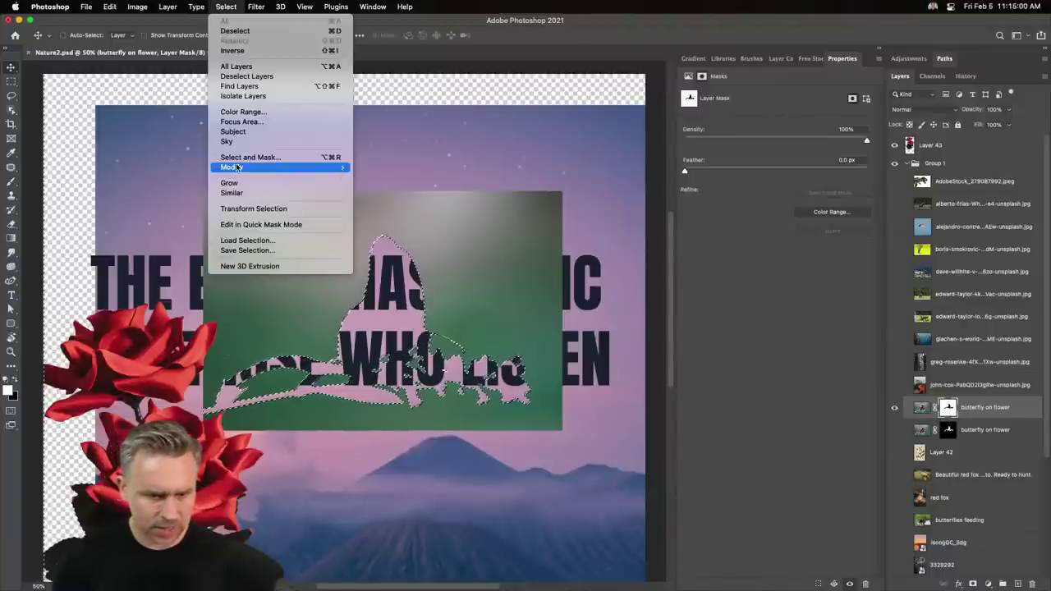
{"action": "left_click", "coordinate": [374, 188]}
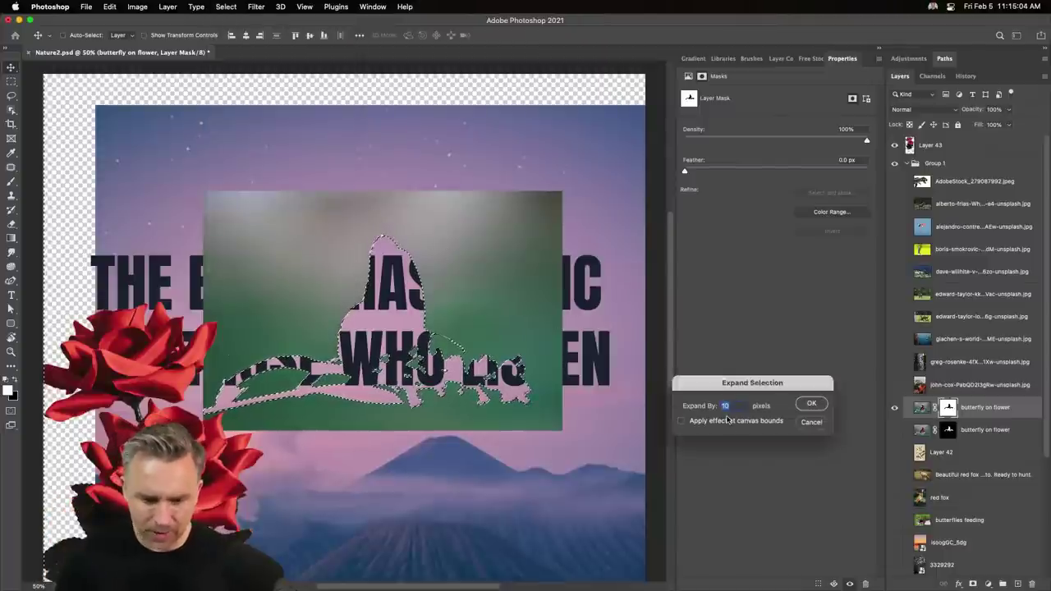
{"action": "key", "text": "Return"}
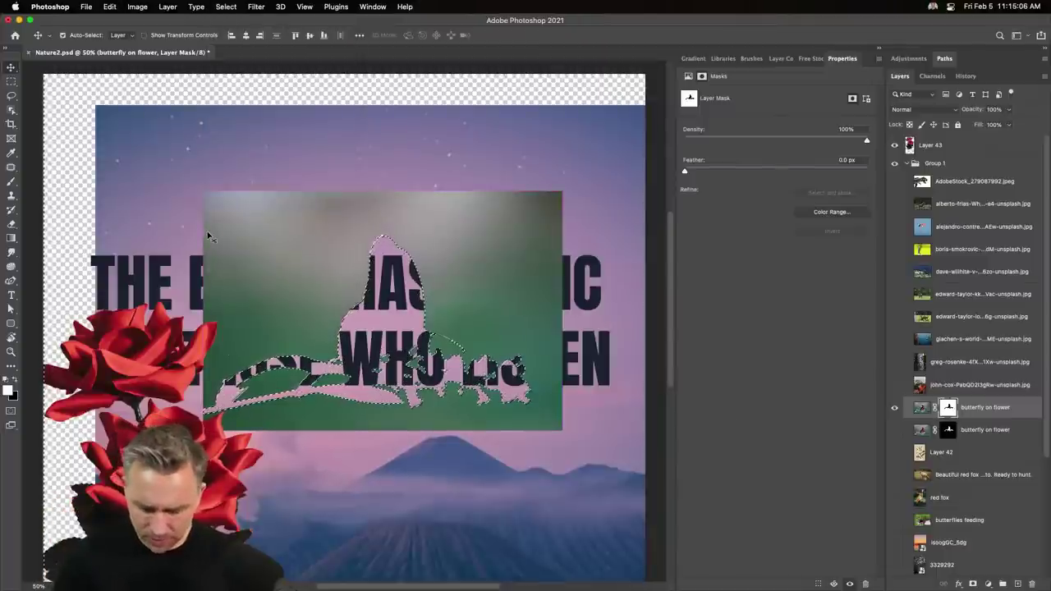
Fill the mask with black and delete the layer mask from 'butterfly on flower'.
{"action": "key", "text": "alt+BackSpace"}
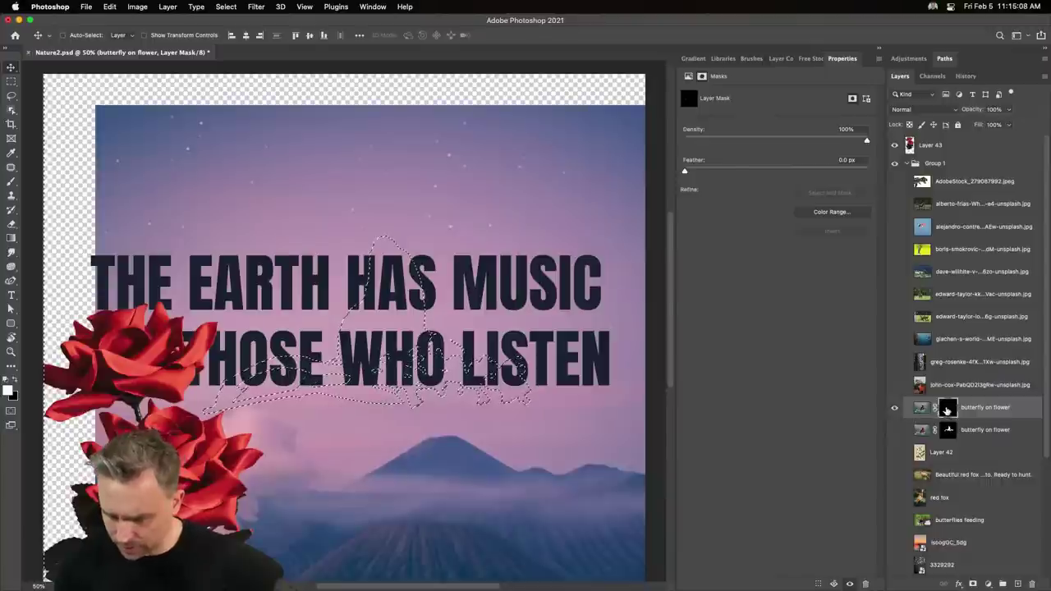
{"action": "right_click", "coordinate": [946, 407]}
{"action": "left_click", "coordinate": [917, 432]}
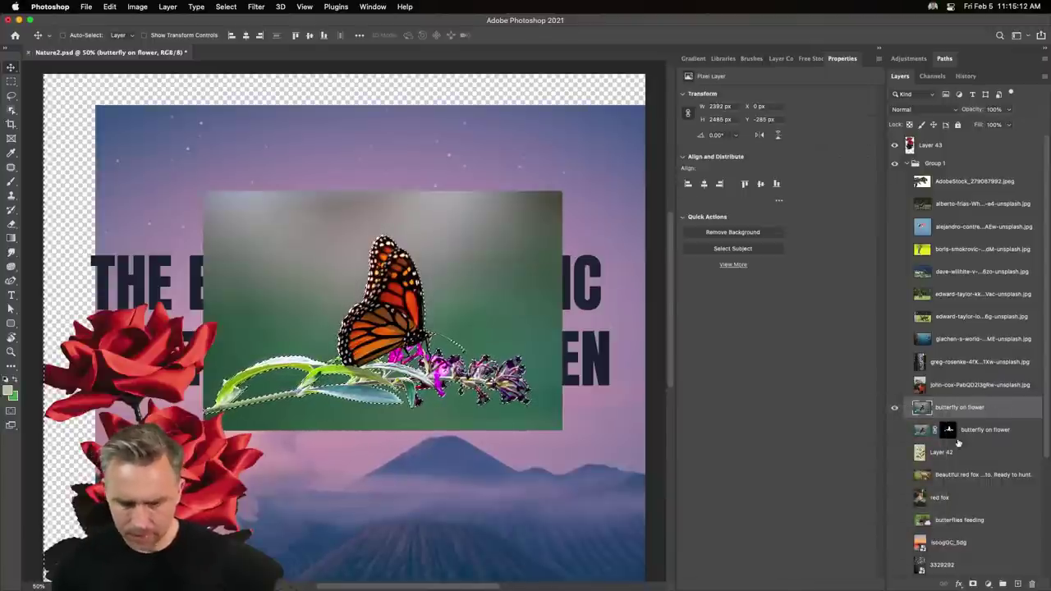
Hide the sky background, headline and red roses (Layer 43) layers.
{"action": "scroll", "coordinate": [924, 460], "scroll_direction": "down", "scroll_amount": 5}
{"action": "scroll", "coordinate": [913, 486], "scroll_direction": "up", "scroll_amount": 1}
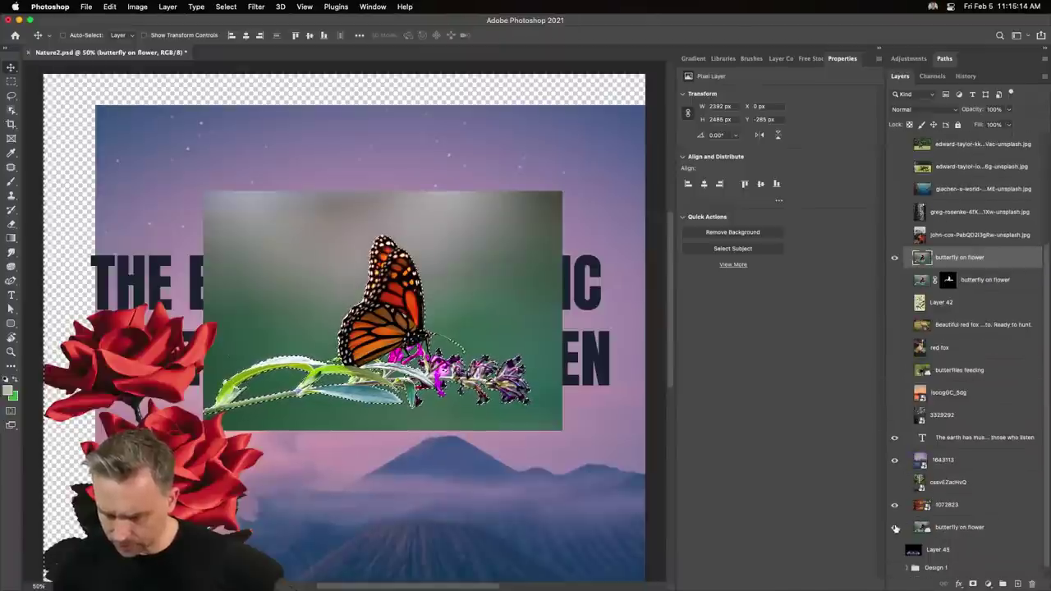
{"action": "left_click", "coordinate": [894, 460]}
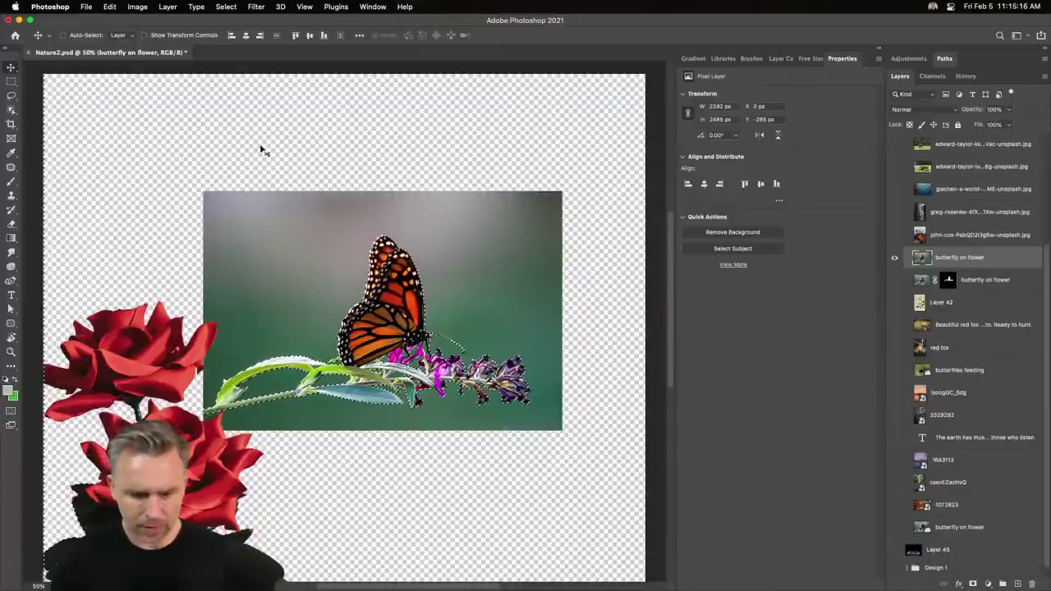
{"action": "scroll", "coordinate": [969, 328], "scroll_direction": "up", "scroll_amount": 5}
{"action": "scroll", "coordinate": [345, 329], "scroll_direction": "up", "scroll_amount": 3}
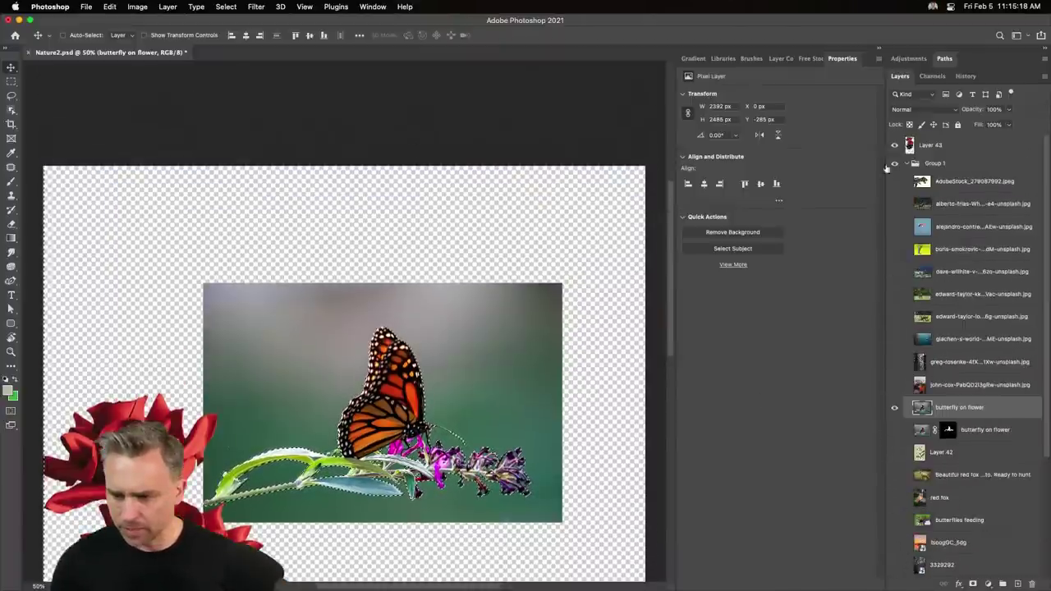
{"action": "left_click", "coordinate": [894, 144]}
{"action": "scroll", "coordinate": [386, 401], "scroll_direction": "down", "scroll_amount": 3}
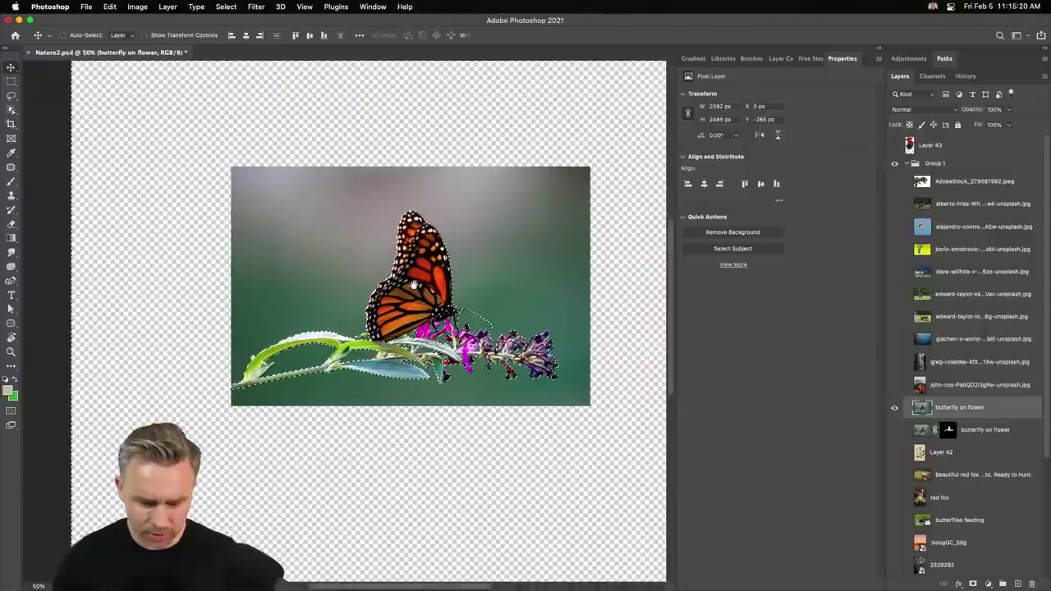
Zoom to 100% and compare the original and masked butterfly layers by toggling visibility.
{"action": "key", "text": "ctrl+plus"}
{"action": "key", "text": "ctrl+plus"}
{"action": "scroll", "coordinate": [345, 321], "scroll_direction": "right", "scroll_amount": 3}
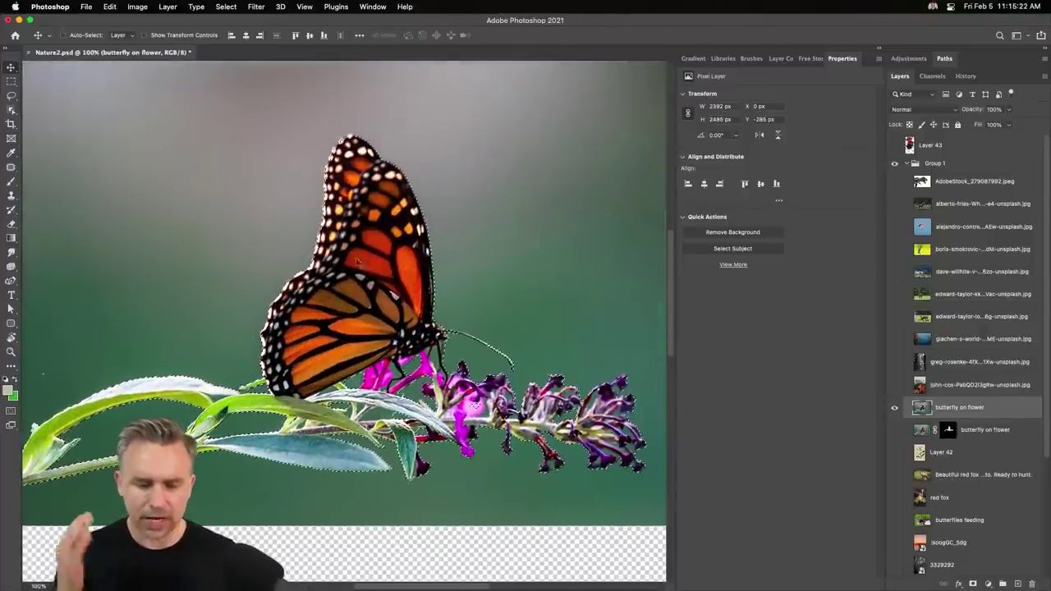
{"action": "left_click", "coordinate": [879, 49]}
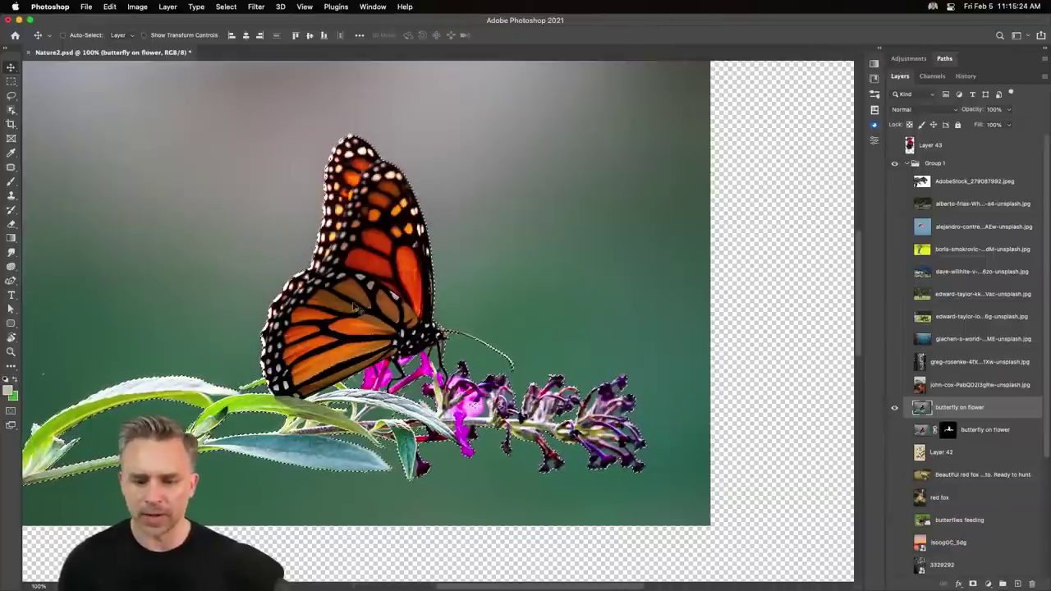
{"action": "scroll", "coordinate": [444, 320], "scroll_direction": "left", "scroll_amount": 3}
{"action": "left_click", "coordinate": [894, 407]}
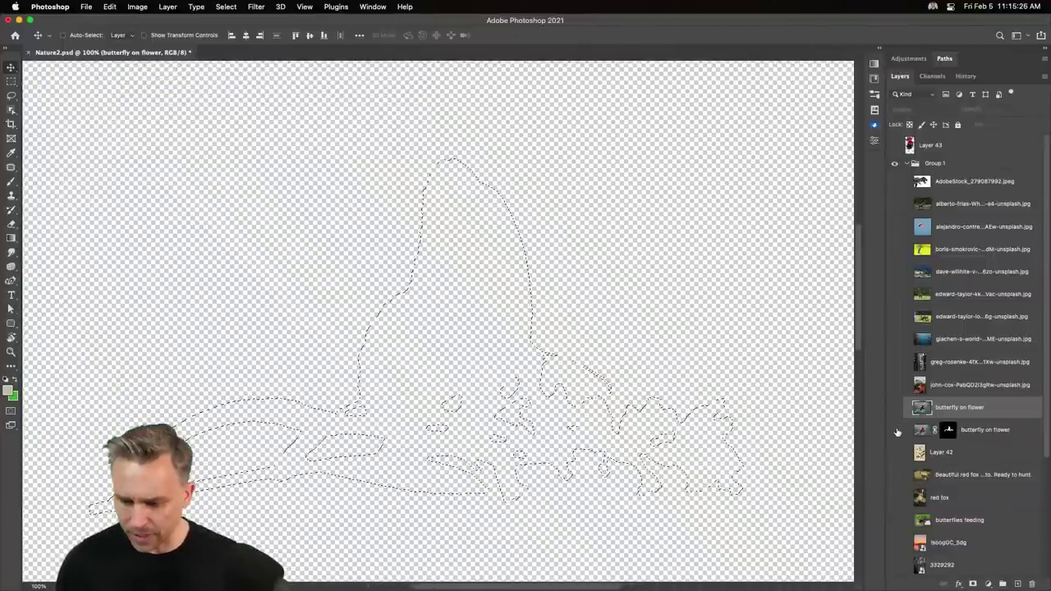
{"action": "left_click", "coordinate": [894, 430]}
{"action": "left_click", "coordinate": [894, 430]}
{"action": "left_click", "coordinate": [894, 408]}
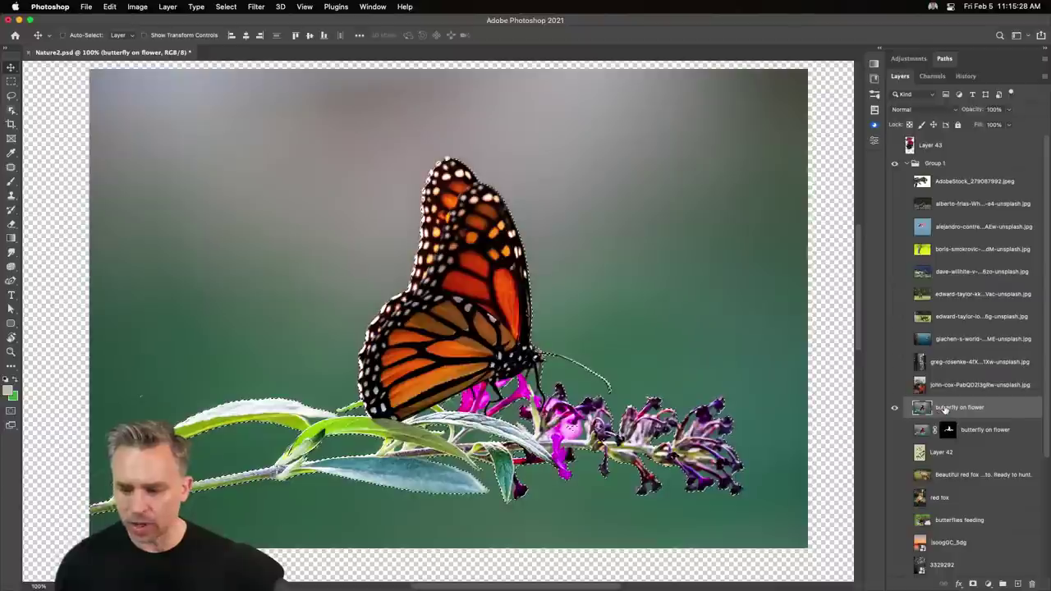
Expand the selection by 10 px, then undo an accidental pink fill.
{"action": "left_click", "coordinate": [226, 7]}
{"action": "left_click", "coordinate": [374, 187]}
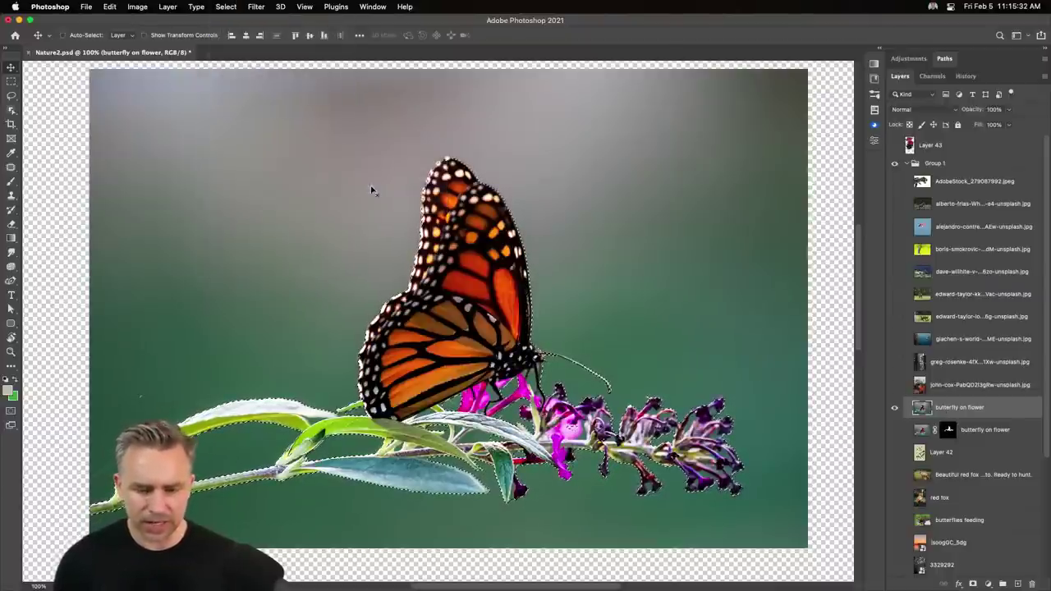
{"action": "key", "text": "Return"}
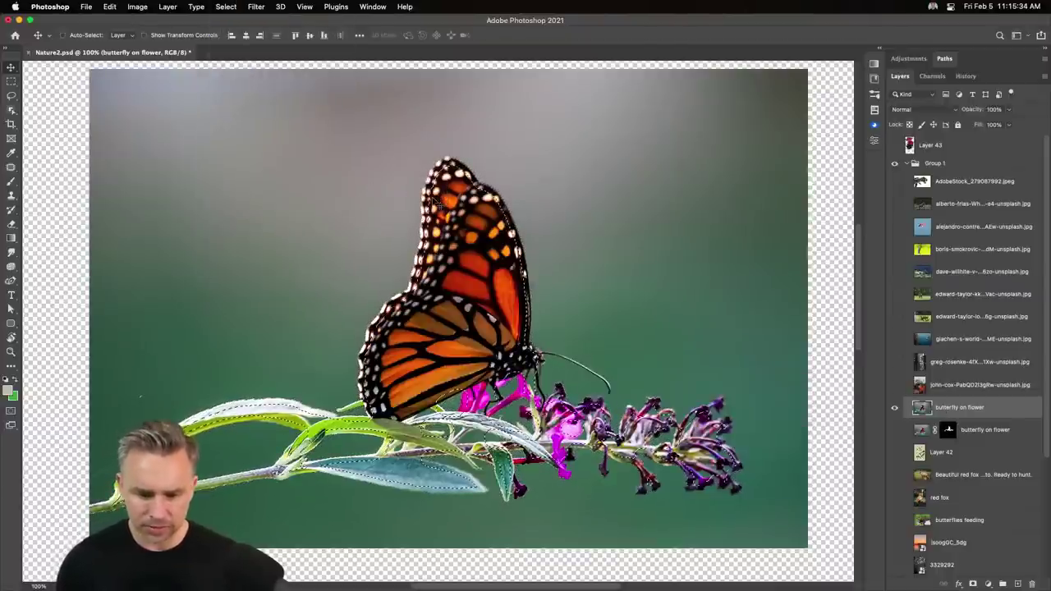
{"action": "key", "text": "BackSpace"}
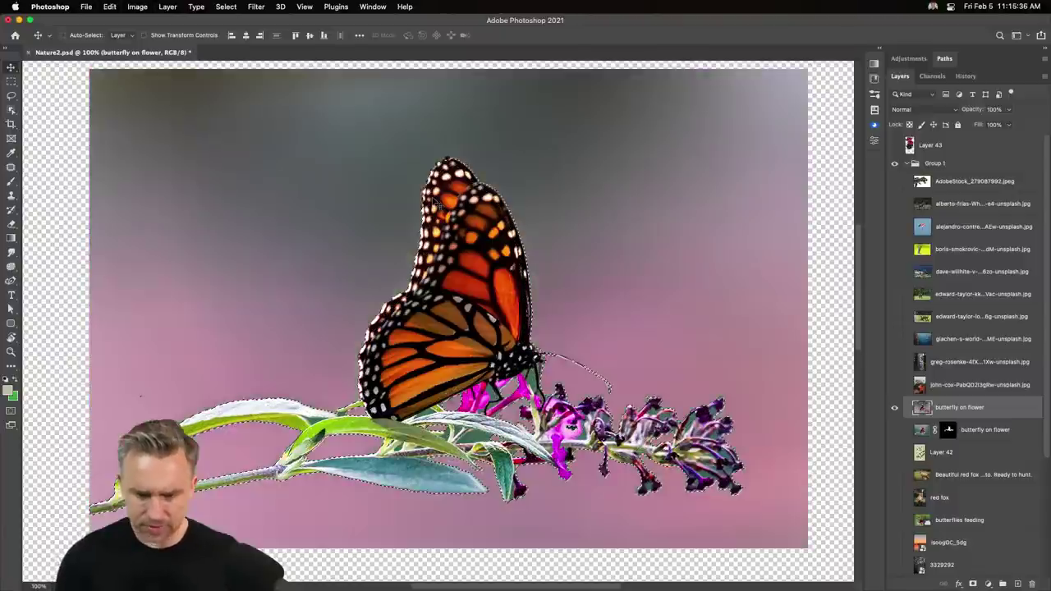
{"action": "key", "text": "super+z"}
{"action": "key", "text": "super+shift+i"}
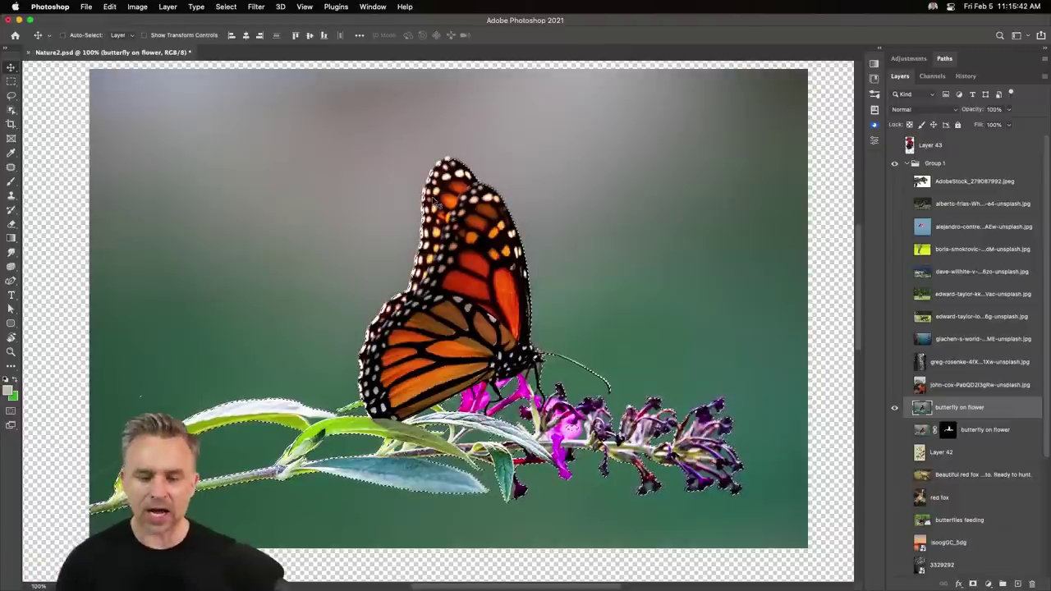
Re-expand the selection, fill it with Content-Aware, and deselect.
{"action": "left_click", "coordinate": [228, 6]}
{"action": "mouse_move", "coordinate": [247, 167]}
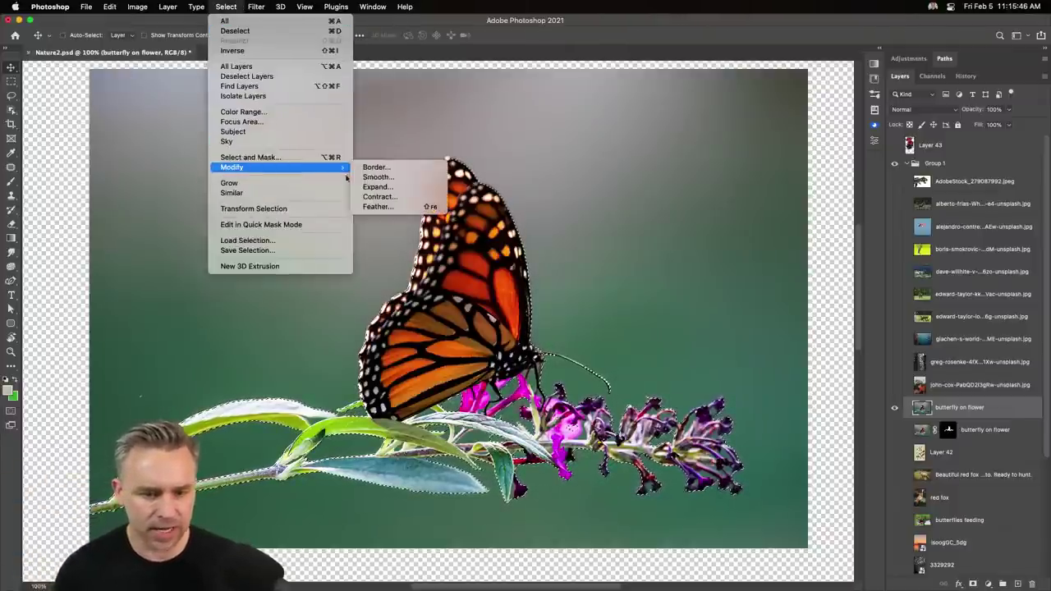
{"action": "left_click", "coordinate": [387, 192]}
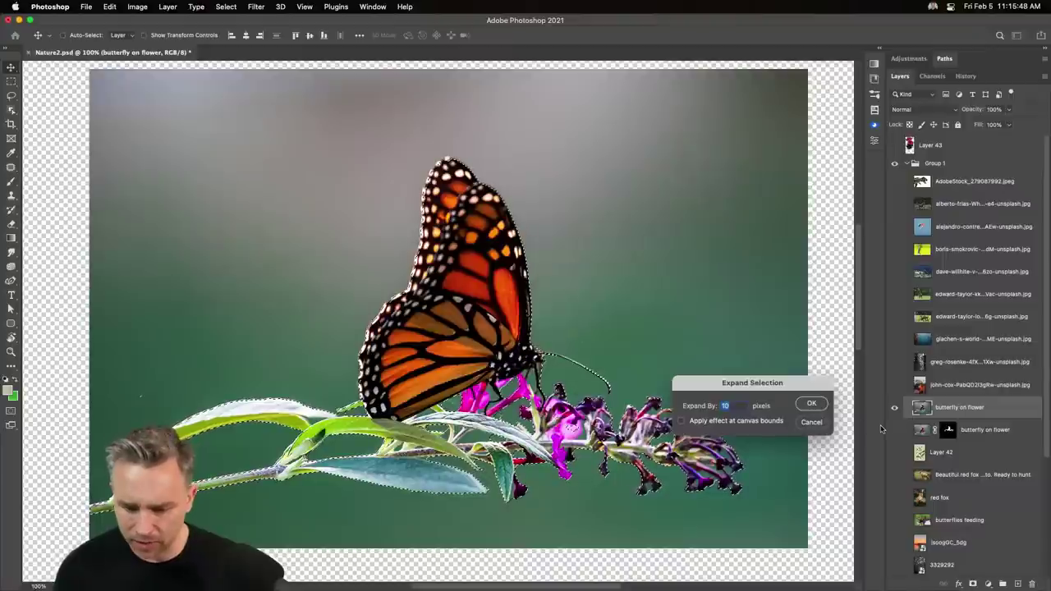
{"action": "key", "text": "Return"}
{"action": "key", "text": "shift+F5"}
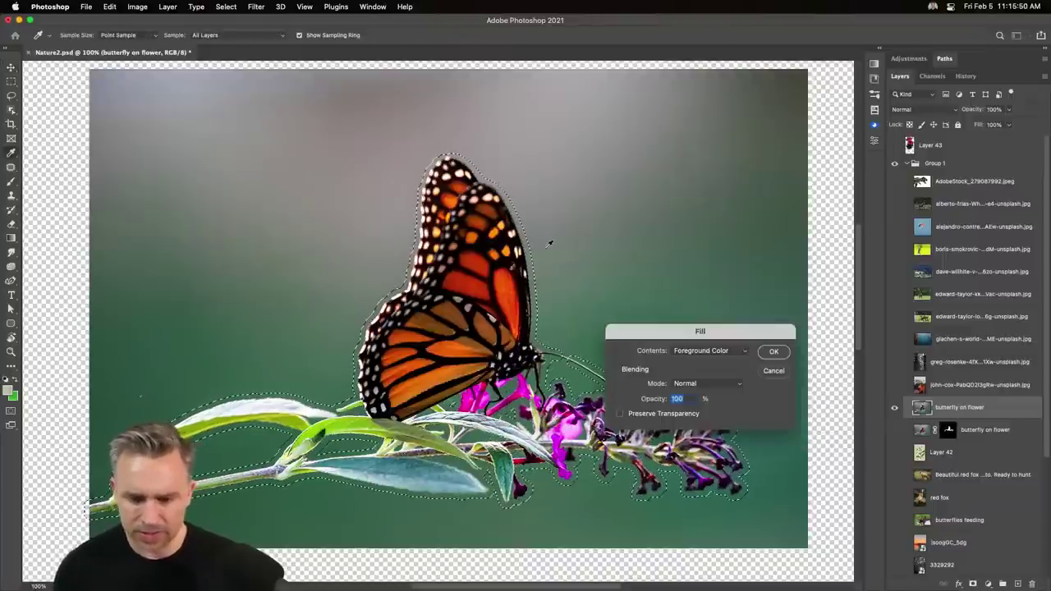
{"action": "left_click", "coordinate": [710, 353]}
{"action": "left_click", "coordinate": [726, 391]}
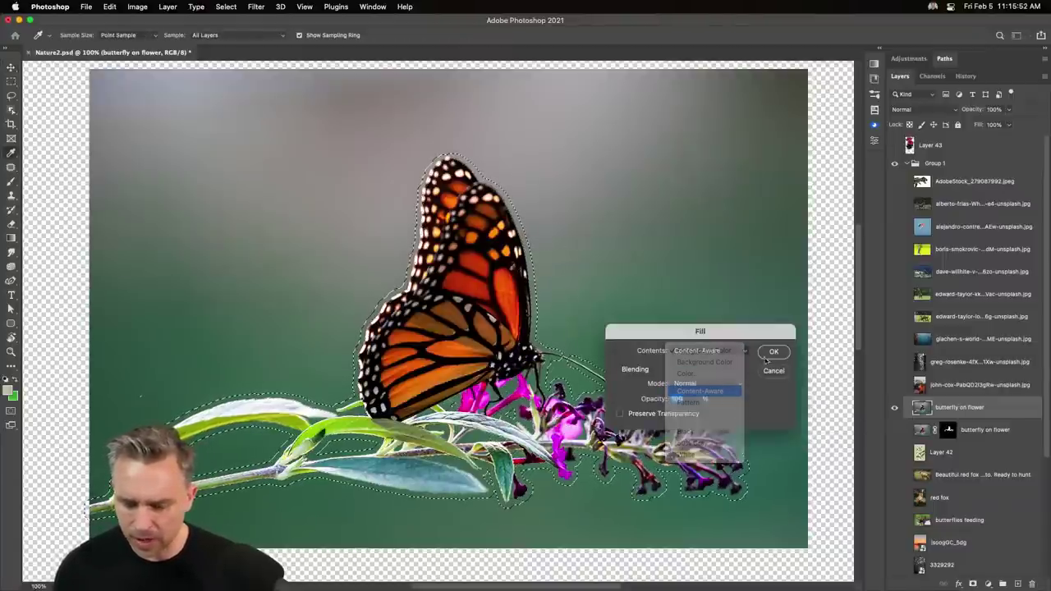
{"action": "left_click", "coordinate": [773, 352]}
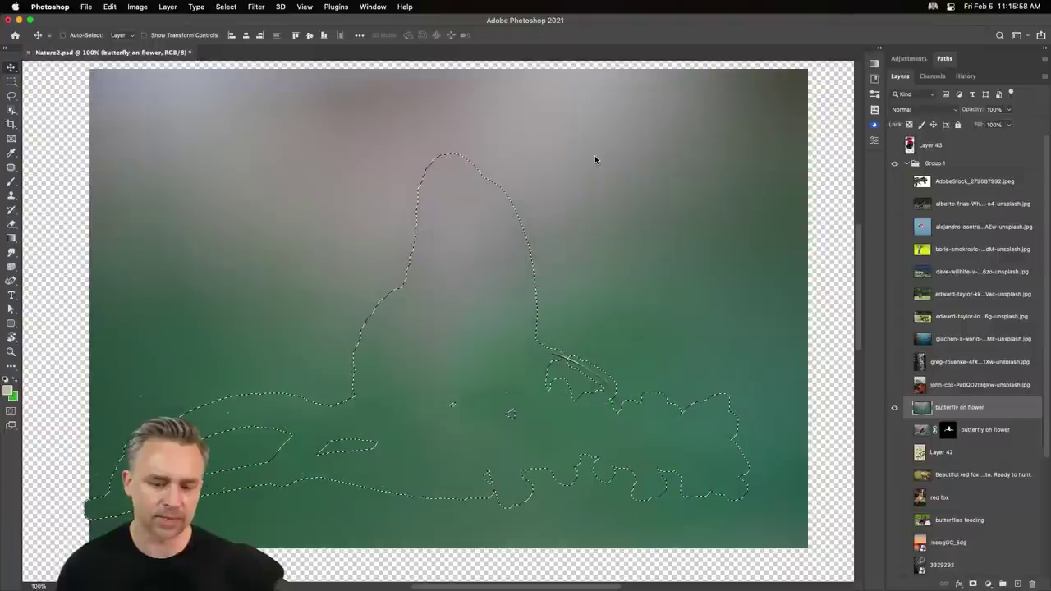
{"action": "key", "text": "ctrl+d"}
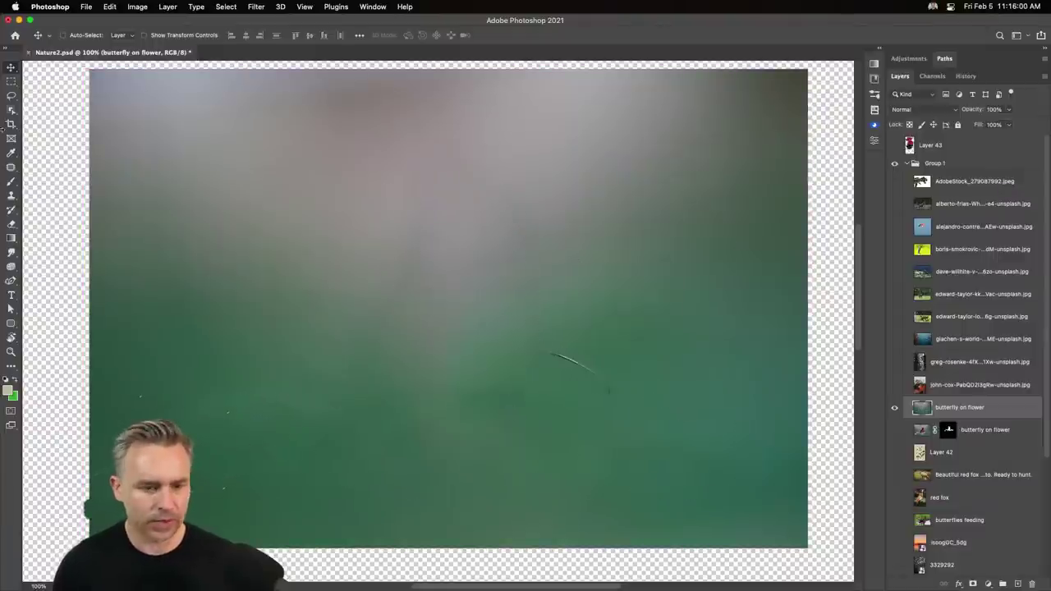
Spot-heal the leftover antenna streak and move the cleaned background below the masked butterfly.
{"action": "left_click", "coordinate": [11, 109]}
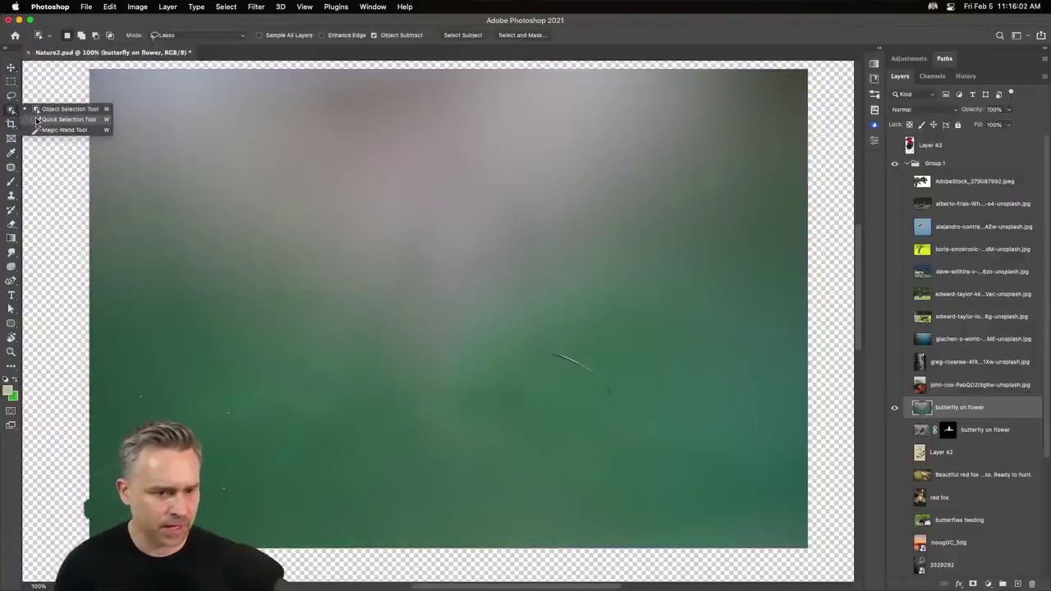
{"action": "left_click", "coordinate": [11, 167]}
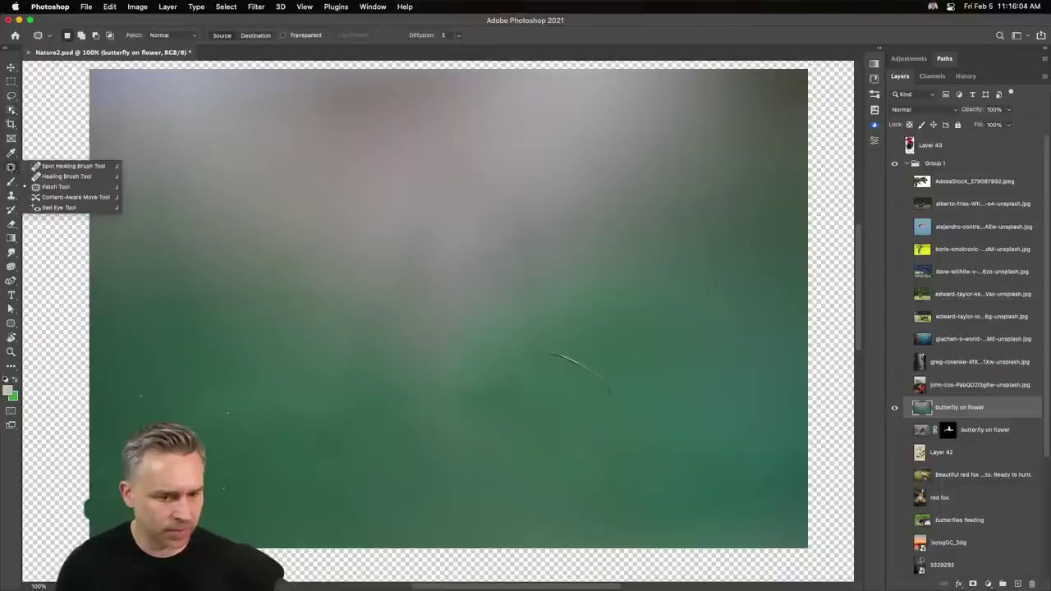
{"action": "left_click", "coordinate": [65, 166]}
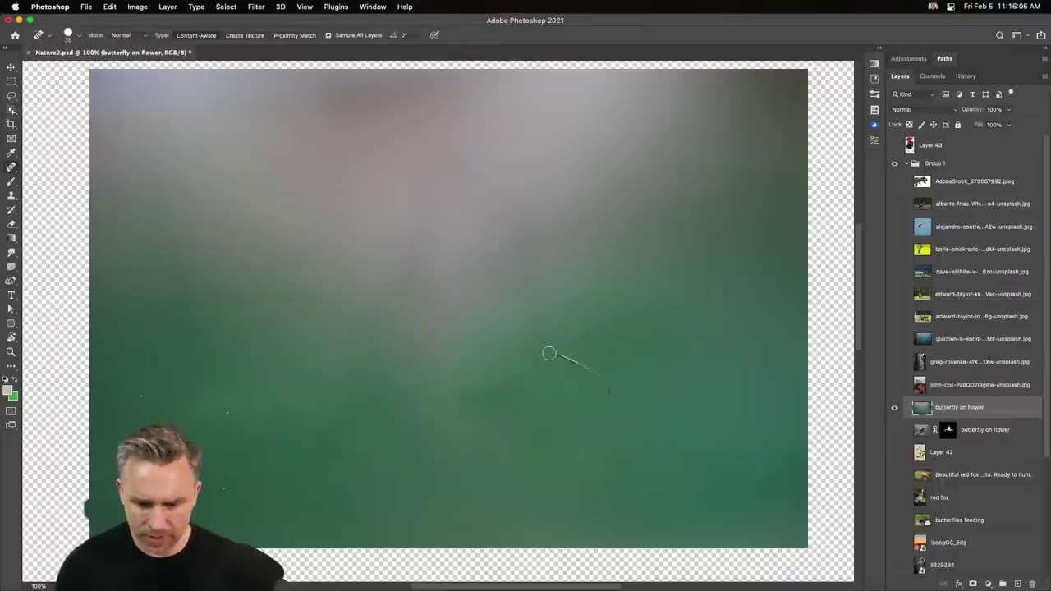
{"action": "left_click_drag", "start_coordinate": [549, 353], "coordinate": [615, 398]}
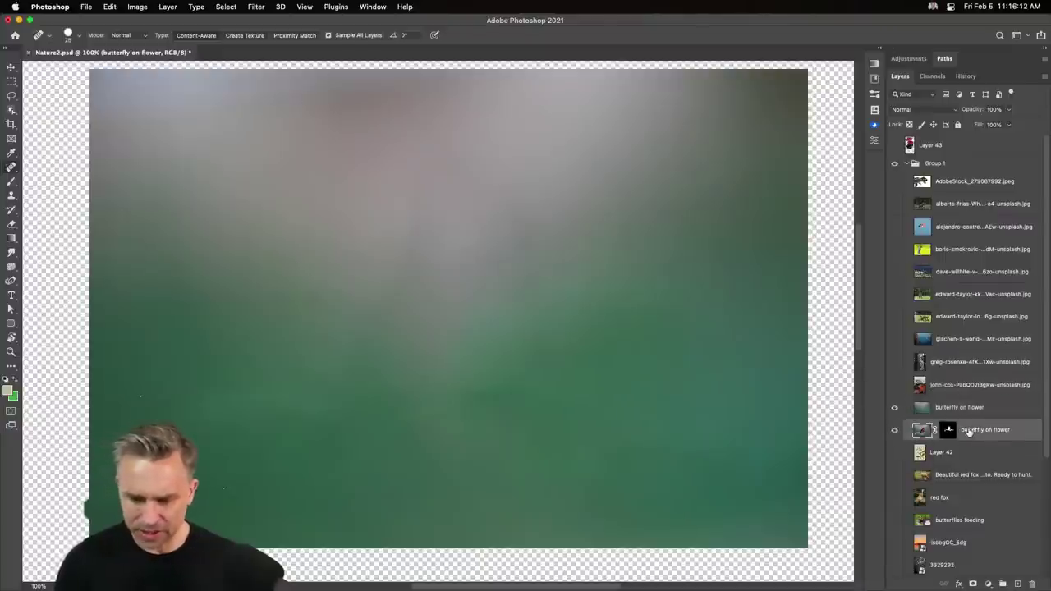
{"action": "left_click_drag", "start_coordinate": [983, 431], "coordinate": [966, 441]}
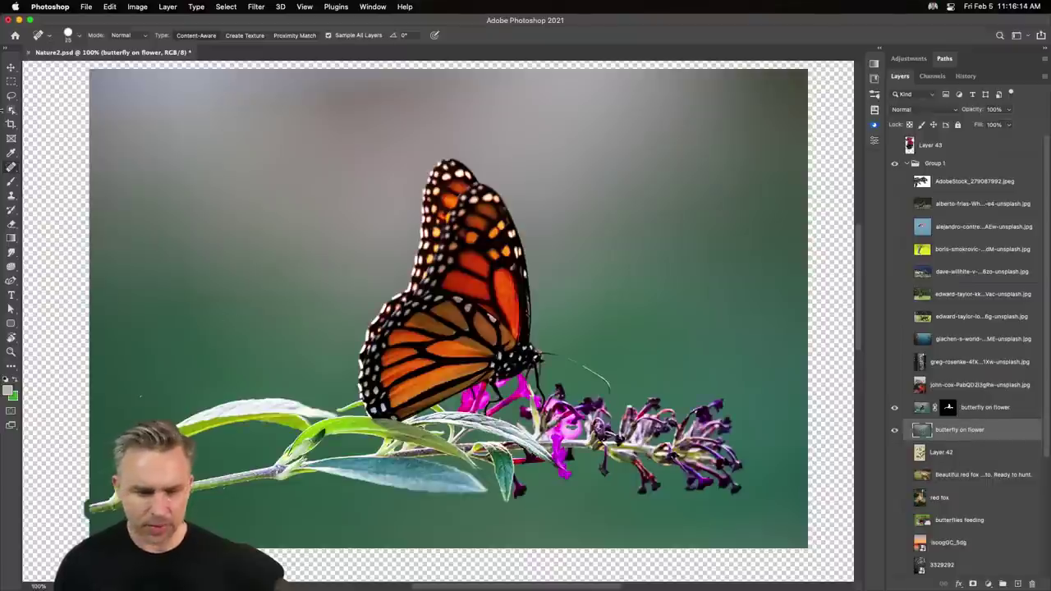
{"action": "left_click", "coordinate": [10, 68]}
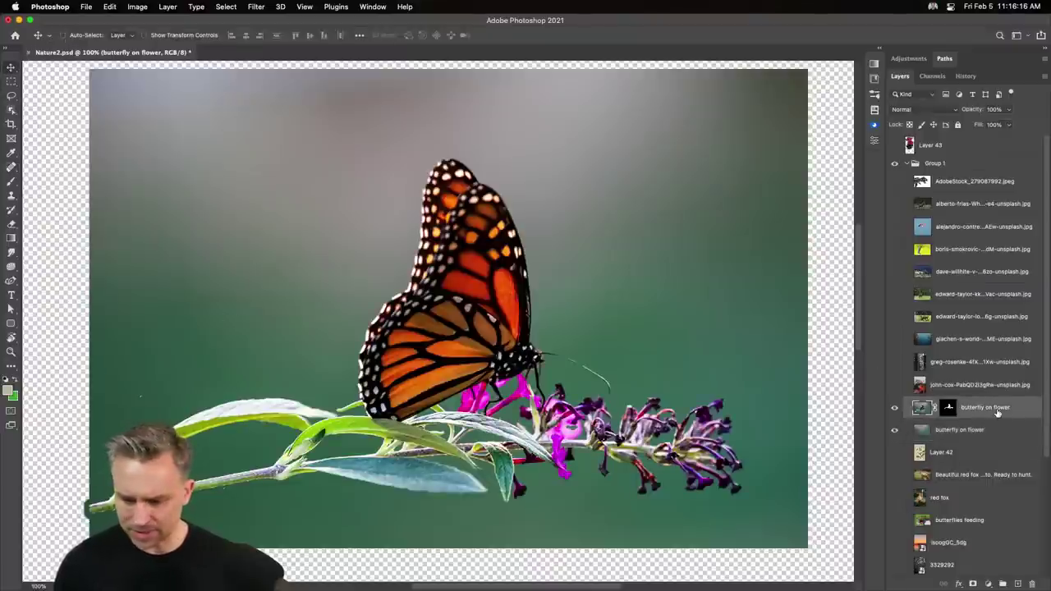
Scale the background to 212% and the butterfly photo to about 222%, shifting it left.
{"action": "key", "text": "ctrl+minus"}
{"action": "key", "text": "ctrl+minus"}
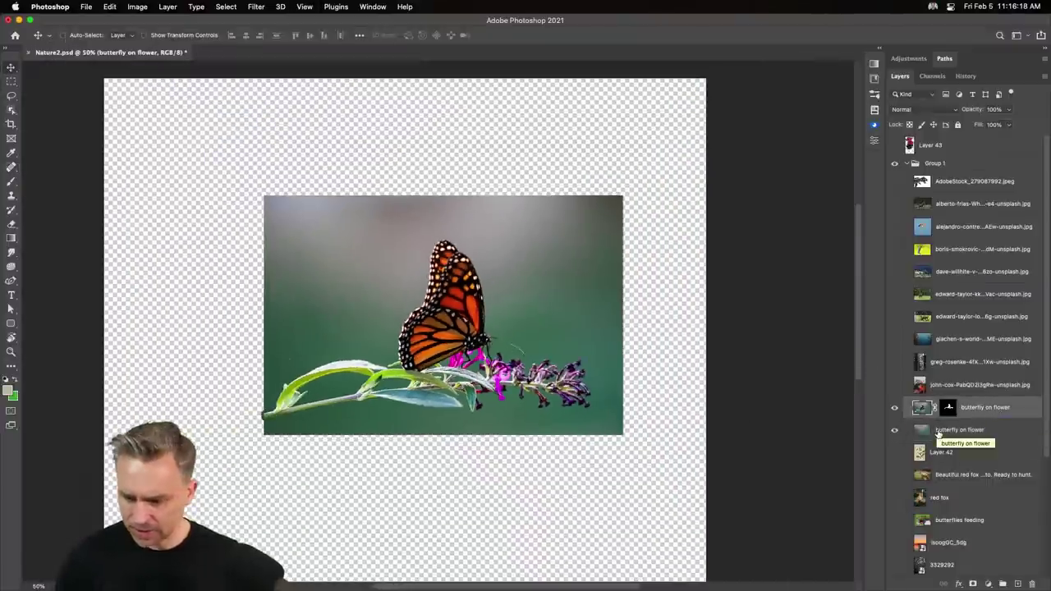
{"action": "key", "text": "ctrl+minus"}
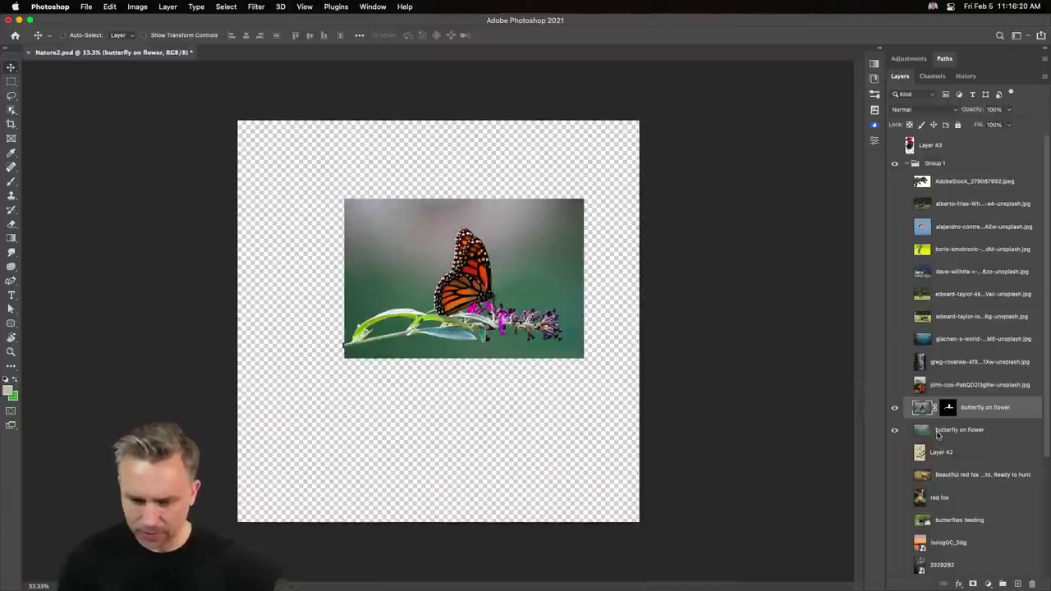
{"action": "left_click", "coordinate": [937, 435]}
{"action": "key", "text": "ctrl+t"}
{"action": "mouse_move", "coordinate": [343, 198]}
{"action": "left_mouse_down"}
{"action": "mouse_move", "coordinate": [256, 355]}
{"action": "mouse_move", "coordinate": [249, 336]}
{"action": "left_mouse_up"}
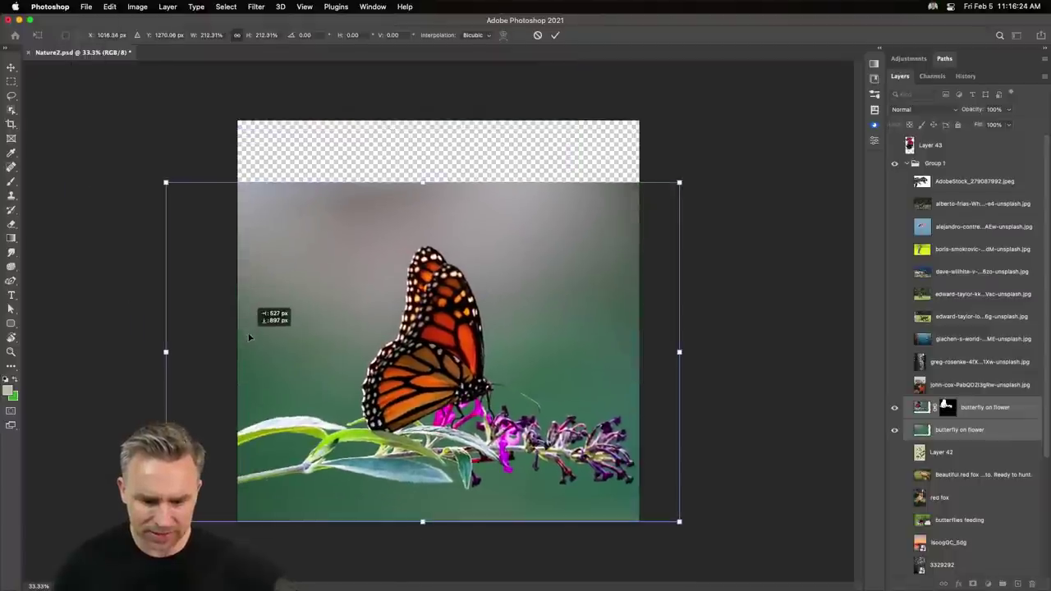
{"action": "left_click_drag", "start_coordinate": [144, 171], "coordinate": [142, 161]}
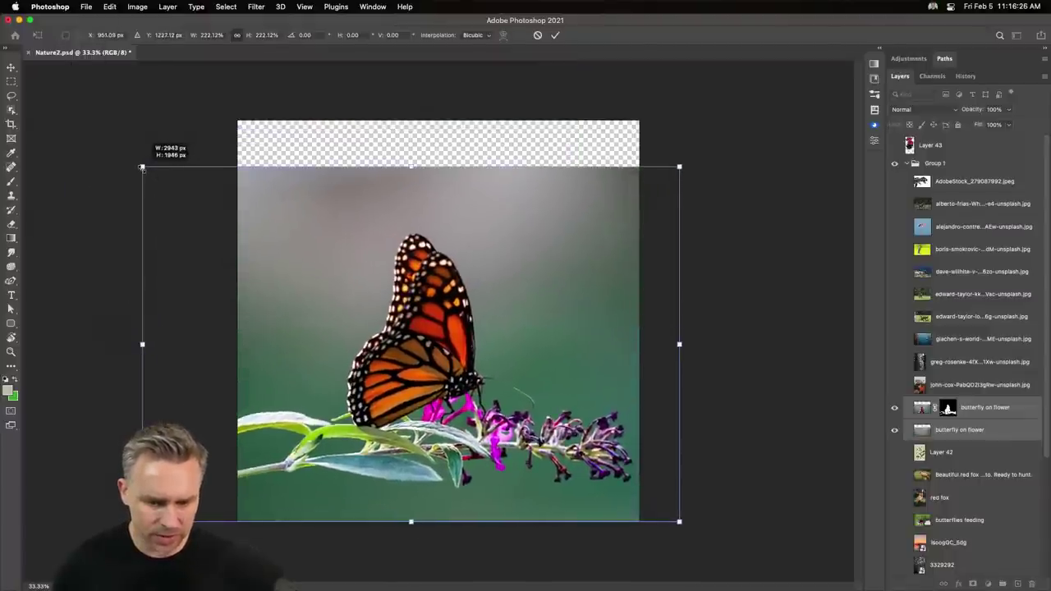
{"action": "left_click_drag", "start_coordinate": [491, 344], "coordinate": [451, 345]}
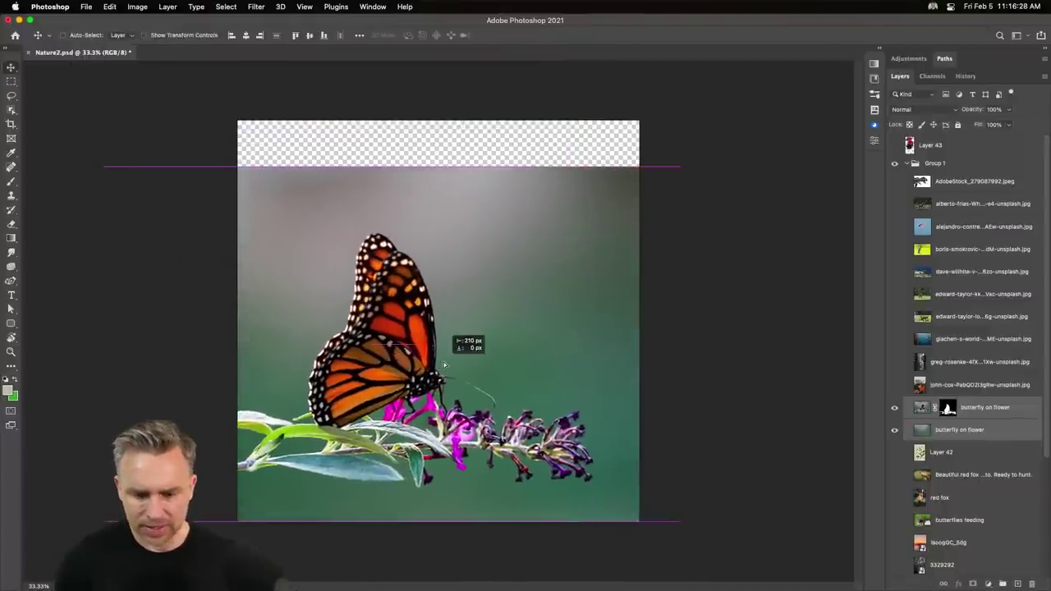
Select Layers 42–45 and move the lower 'butterfly on flower' layer higher in the stack.
{"action": "left_click", "coordinate": [948, 451]}
{"action": "scroll", "coordinate": [949, 492], "scroll_direction": "down", "scroll_amount": 5}
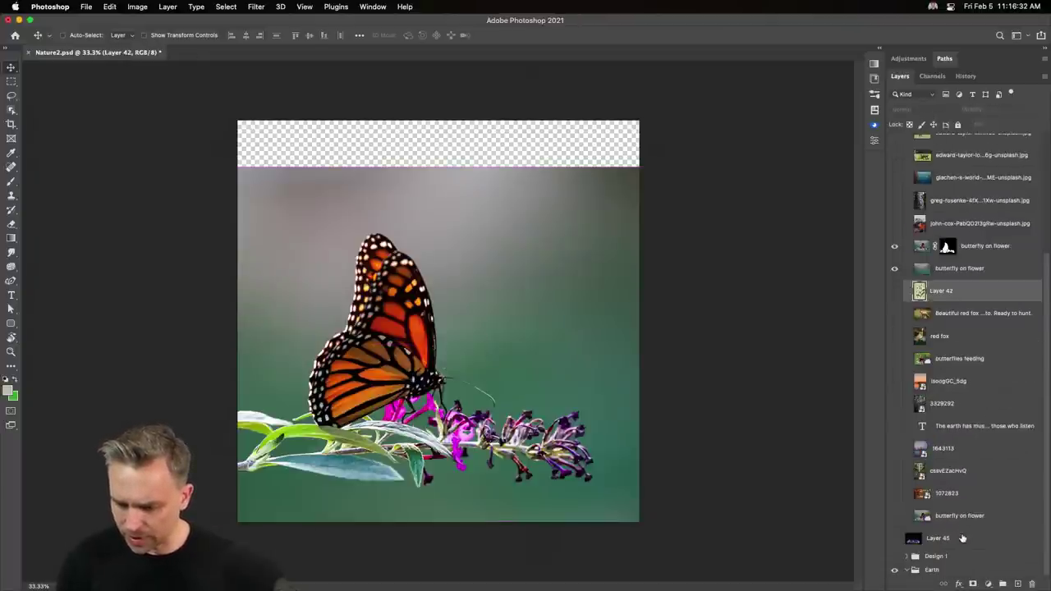
{"action": "left_click", "coordinate": [962, 538], "text": "shift"}
{"action": "scroll", "coordinate": [950, 295], "scroll_direction": "up", "scroll_amount": 5}
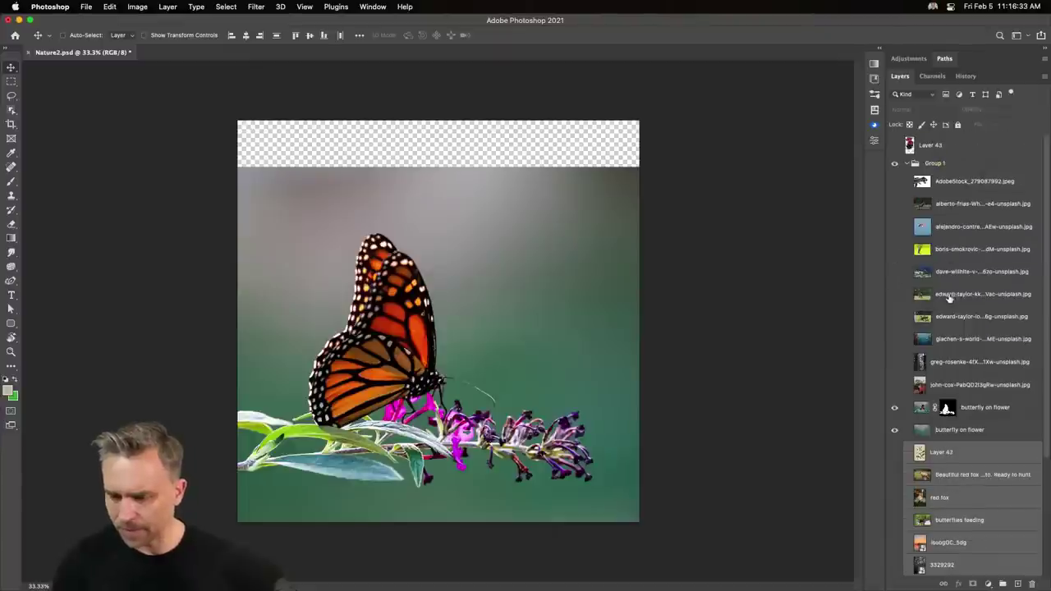
{"action": "left_click", "coordinate": [970, 433]}
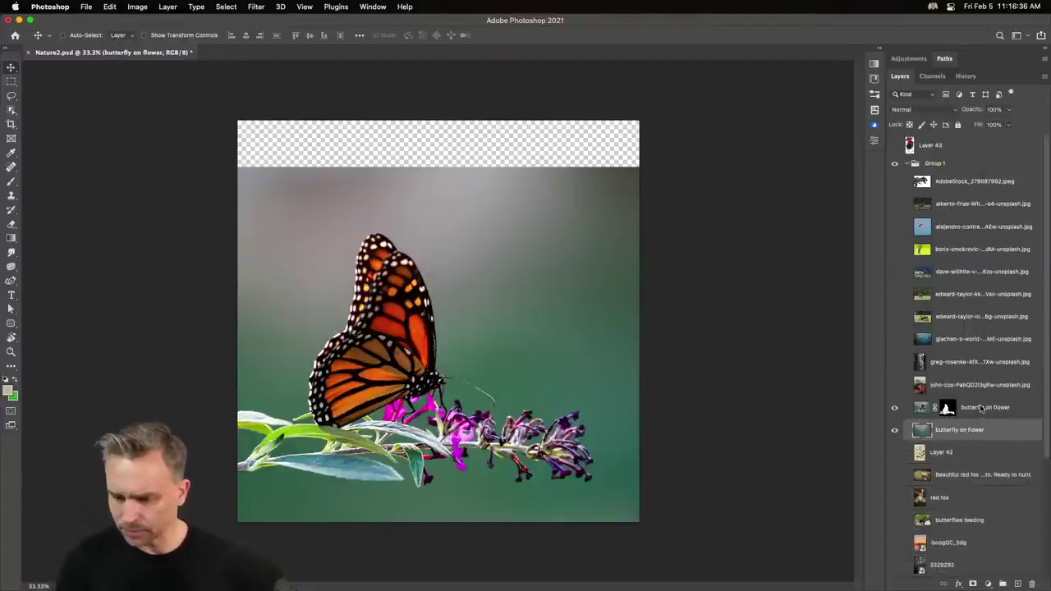
{"action": "left_click_drag", "start_coordinate": [981, 408], "coordinate": [928, 173]}
{"action": "scroll", "coordinate": [940, 499], "scroll_direction": "down", "scroll_amount": 3}
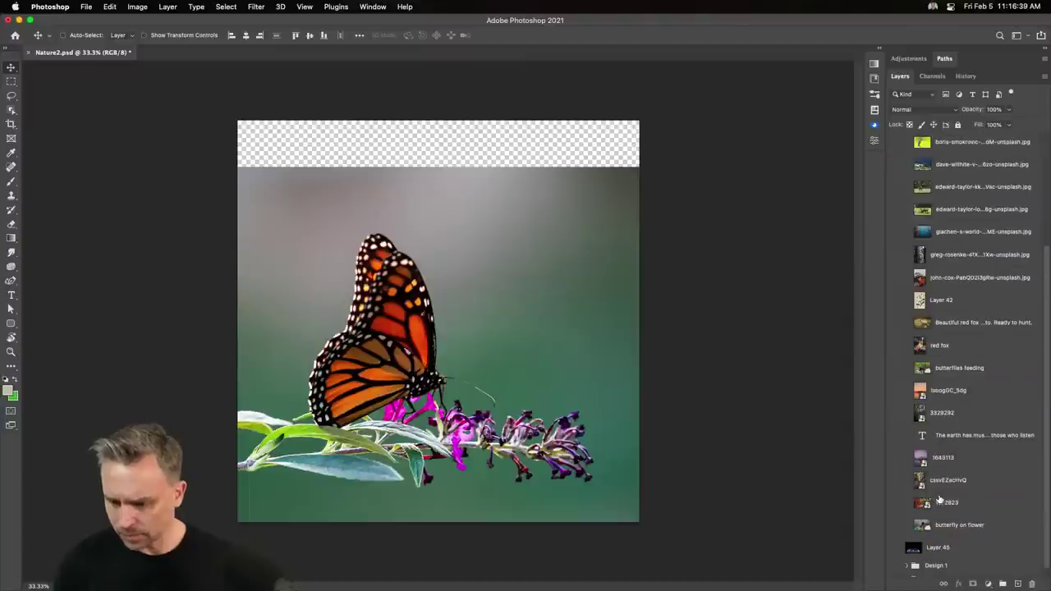
Step the headline text layer up and down within Group 1, ending at the group's top.
{"action": "left_click", "coordinate": [960, 437]}
{"action": "key", "text": "ctrl+shift+bracketleft"}
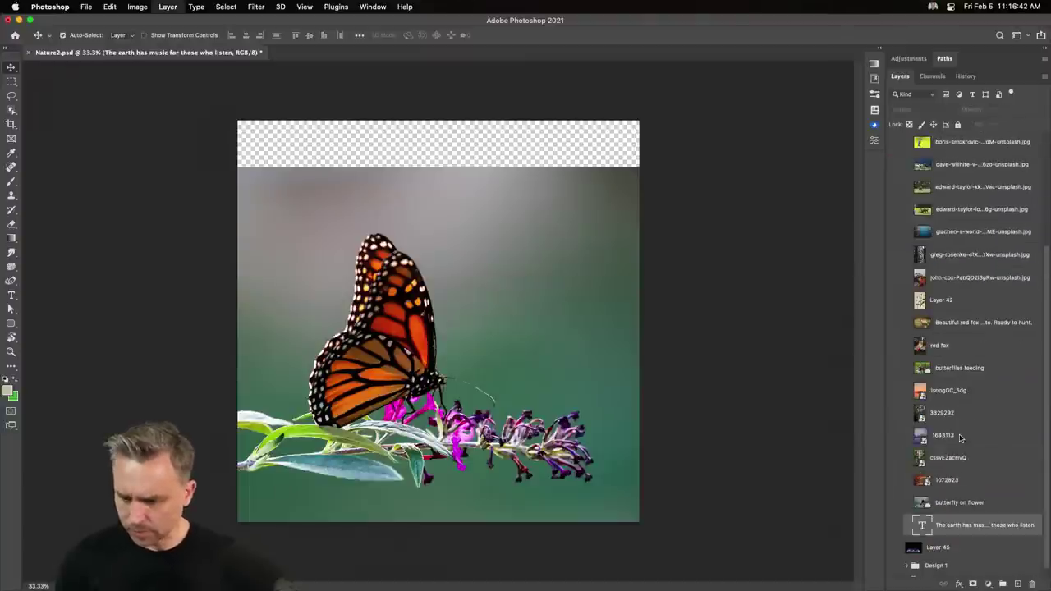
{"action": "key", "text": "ctrl+shift+bracketright"}
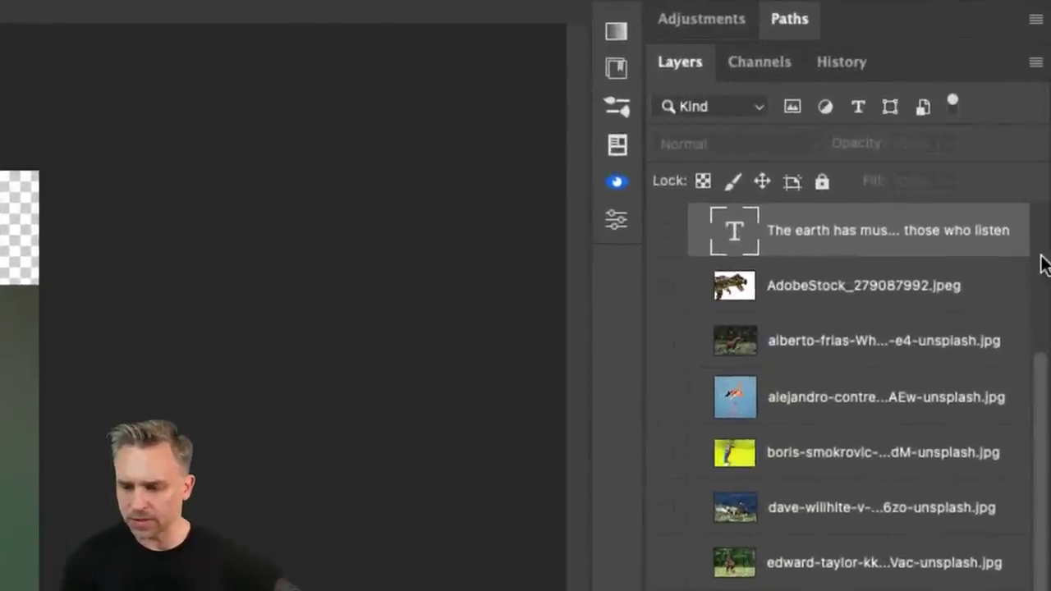
{"action": "scroll", "coordinate": [1026, 345], "scroll_direction": "up", "scroll_amount": 3}
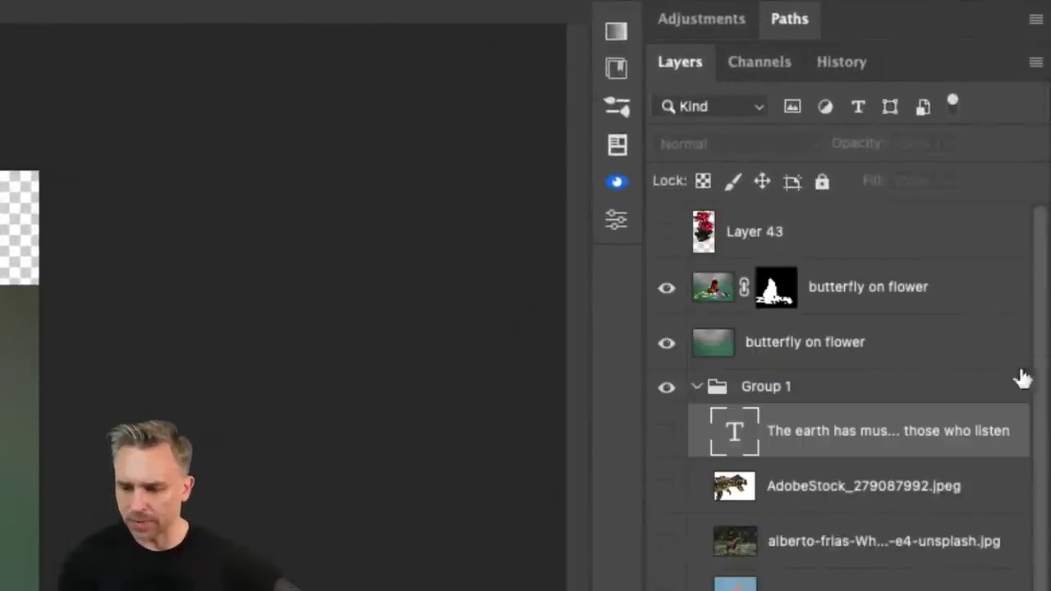
{"action": "key", "text": "ctrl+bracketright"}
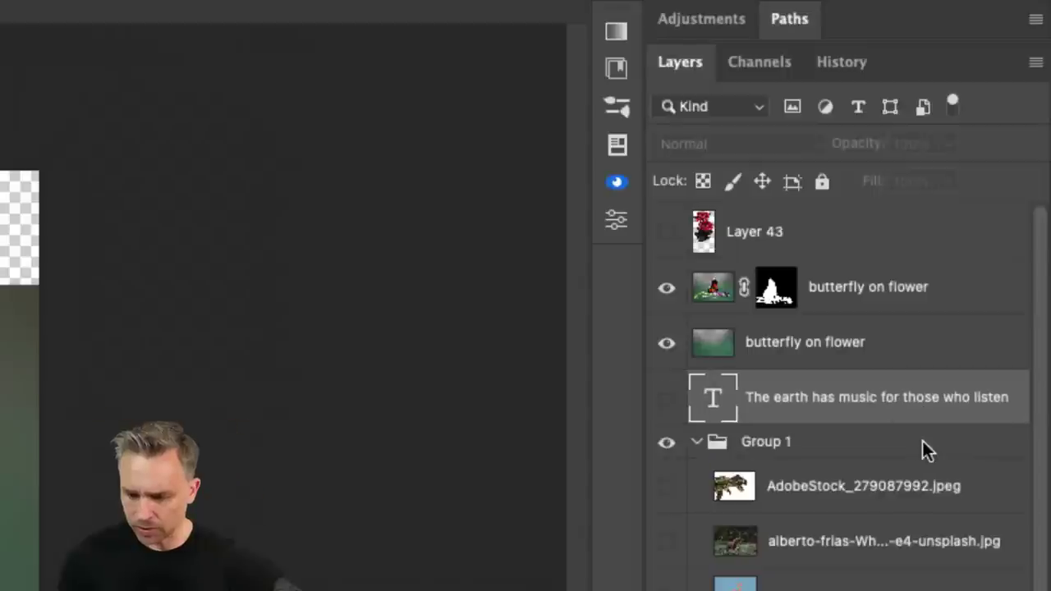
{"action": "key", "text": "ctrl+bracketleft"}
{"action": "key", "text": "ctrl+bracketleft"}
{"action": "key", "text": "ctrl+bracketleft"}
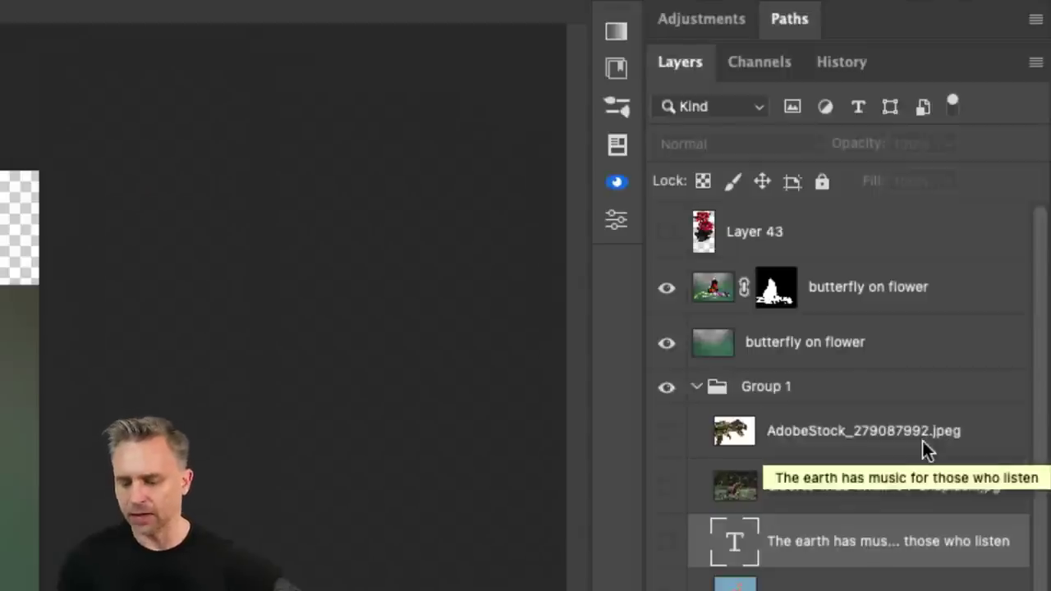
{"action": "key", "text": "ctrl+bracketright"}
{"action": "key", "text": "ctrl+bracketright"}
{"action": "key", "text": "ctrl+bracketleft"}
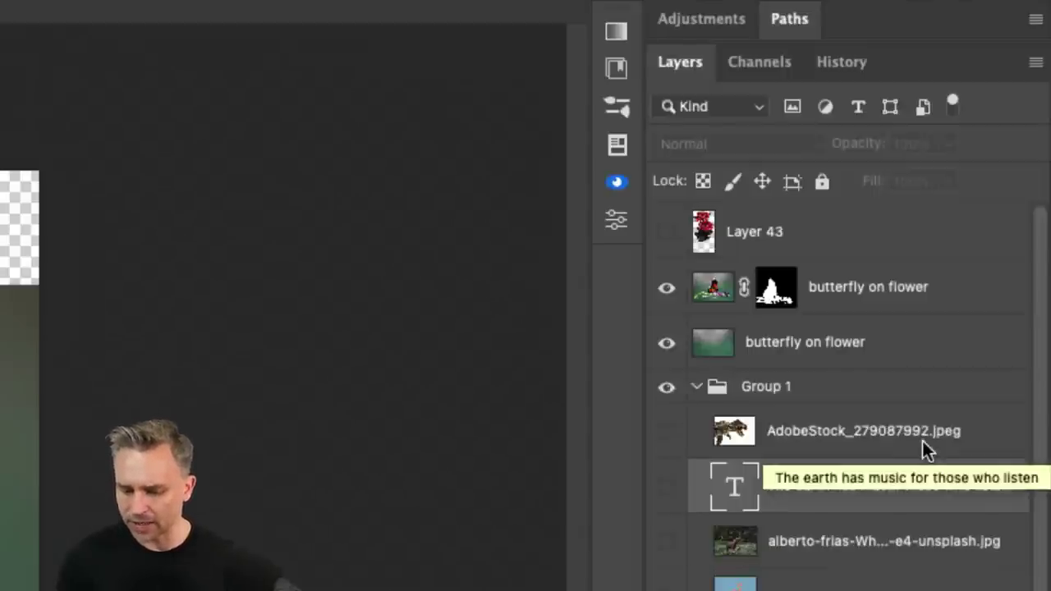
{"action": "key", "text": "ctrl+bracketright"}
{"action": "key", "text": "ctrl+bracketleft"}
{"action": "key", "text": "ctrl+bracketright"}
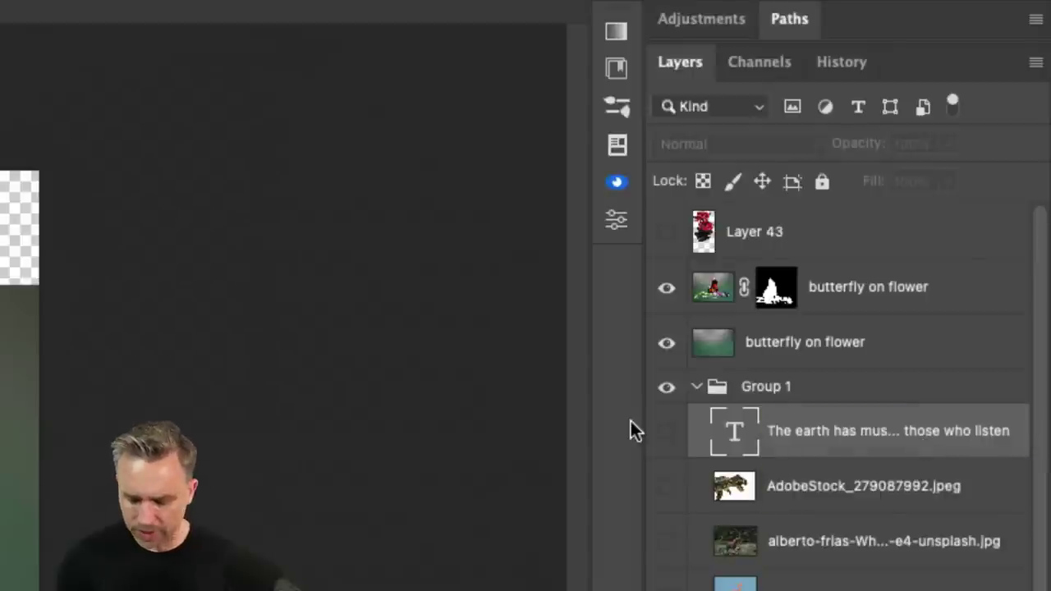
Bring the headline text layer to the very top, above Layer 43.
{"action": "scroll", "coordinate": [631, 421], "scroll_direction": "down", "scroll_amount": 5}
{"action": "scroll", "coordinate": [630, 421], "scroll_direction": "up", "scroll_amount": 2}
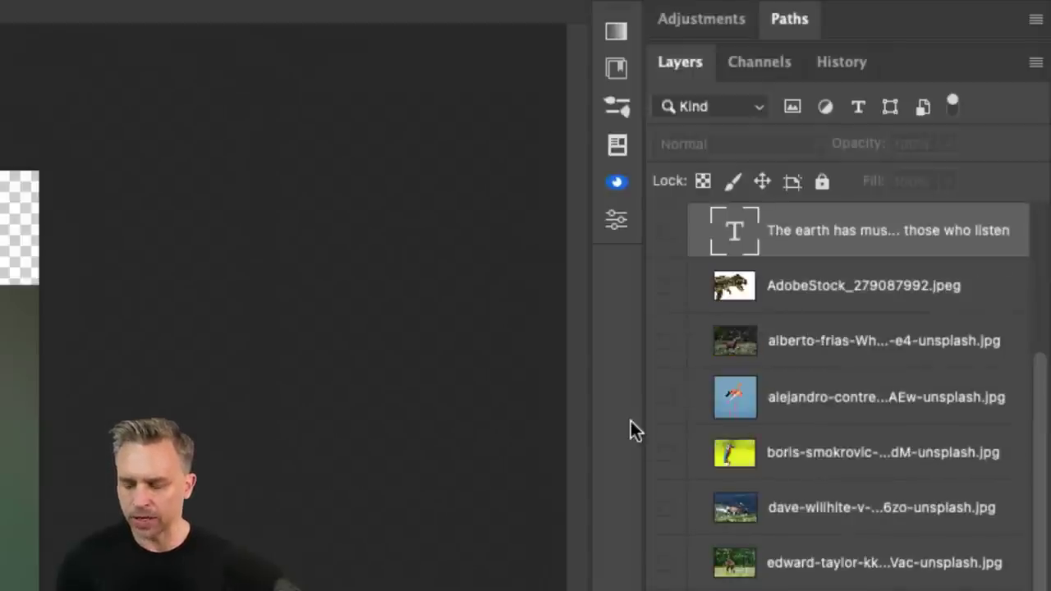
{"action": "key", "text": "ctrl+shift+bracketright"}
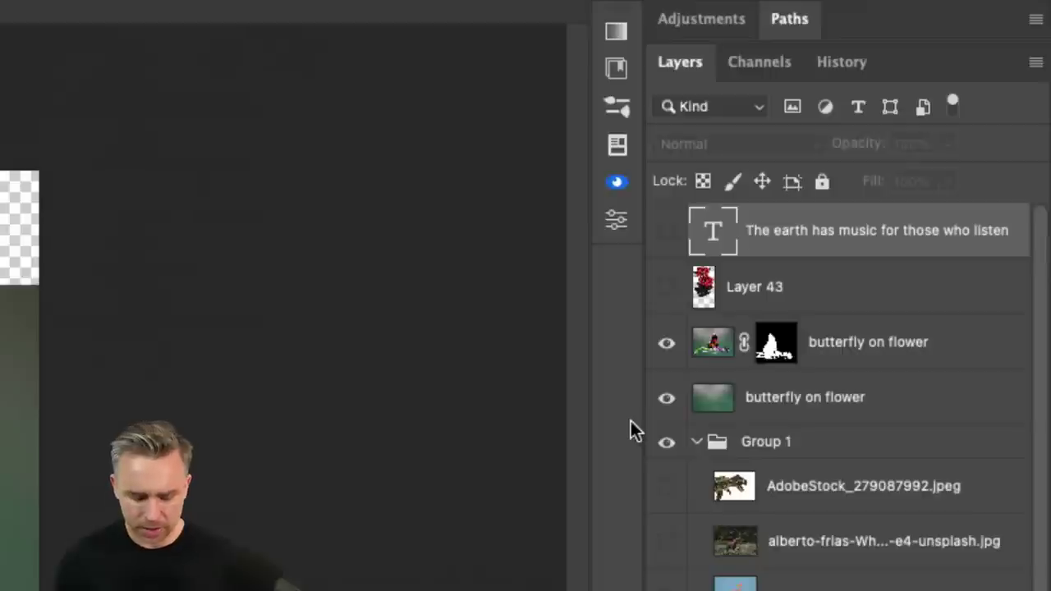
{"action": "scroll", "coordinate": [630, 421], "scroll_direction": "down", "scroll_amount": 5}
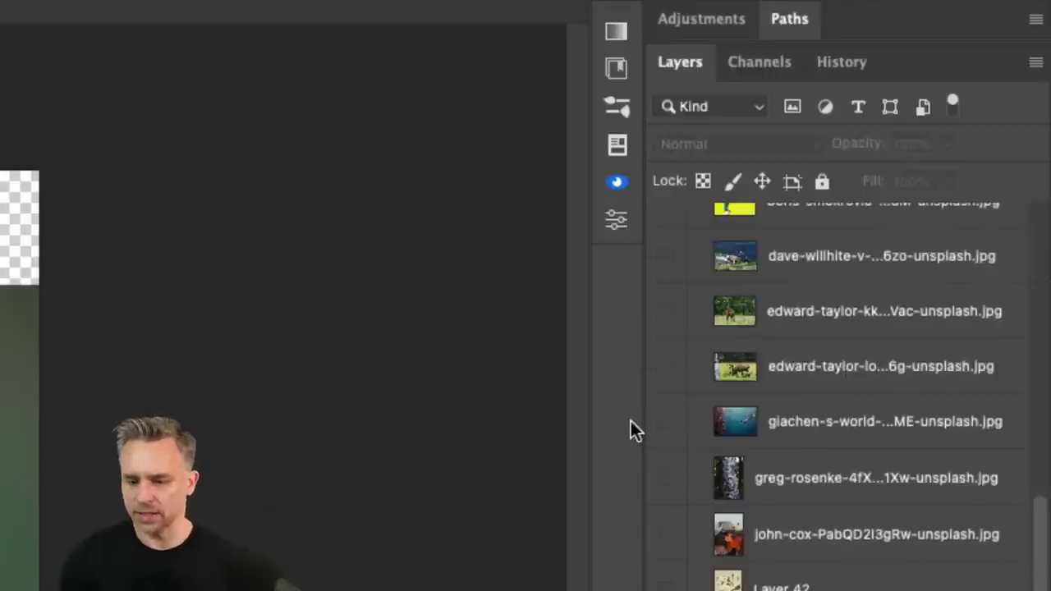
{"action": "scroll", "coordinate": [630, 420], "scroll_direction": "up", "scroll_amount": 5}
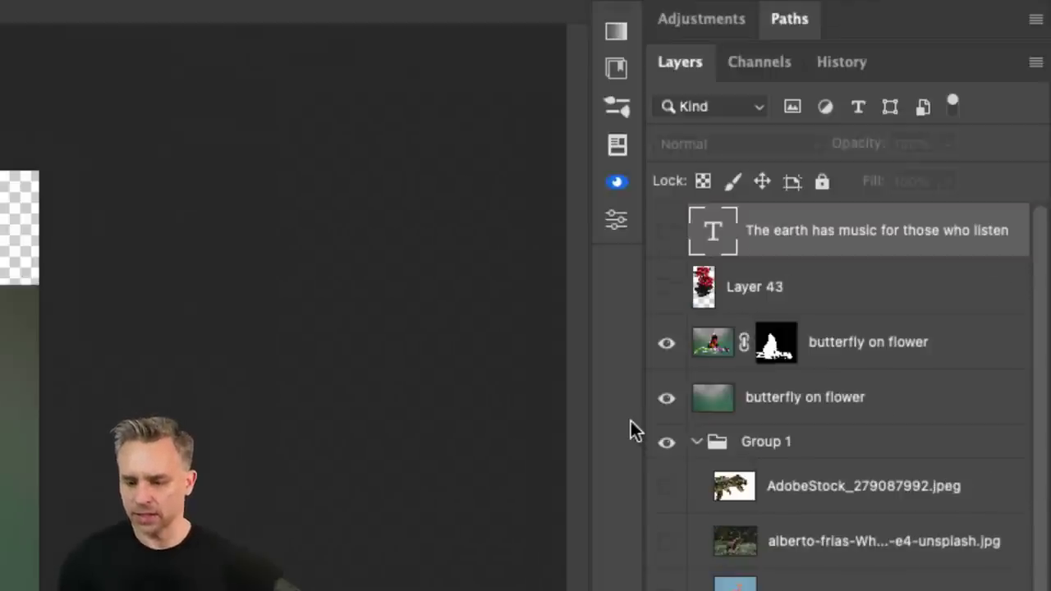
Show the headline, collapse Group 1, and colour the text a green sampled from the photo.
{"action": "left_click", "coordinate": [665, 233]}
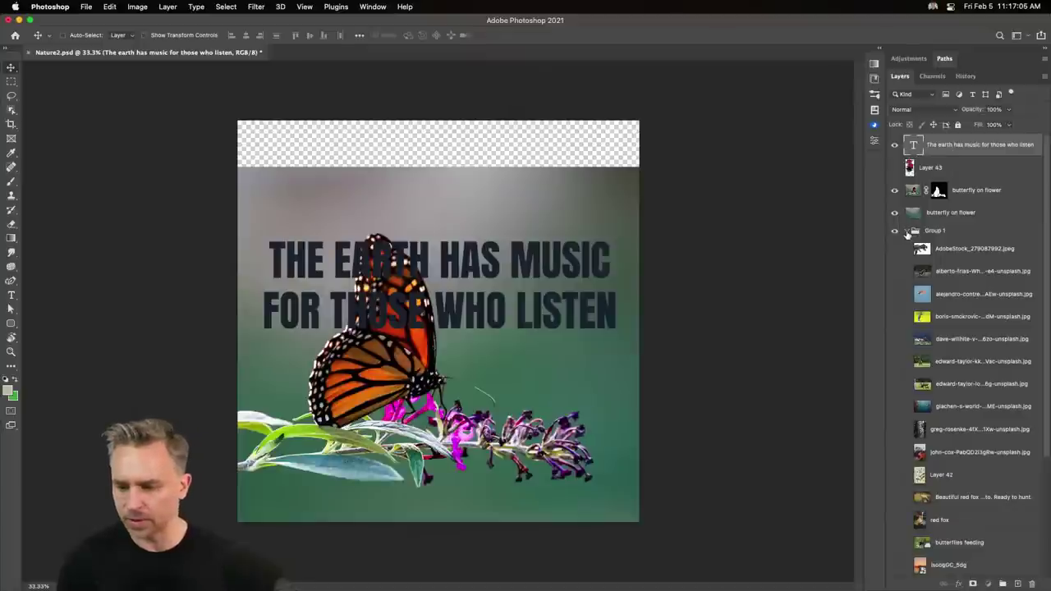
{"action": "left_click", "coordinate": [906, 231]}
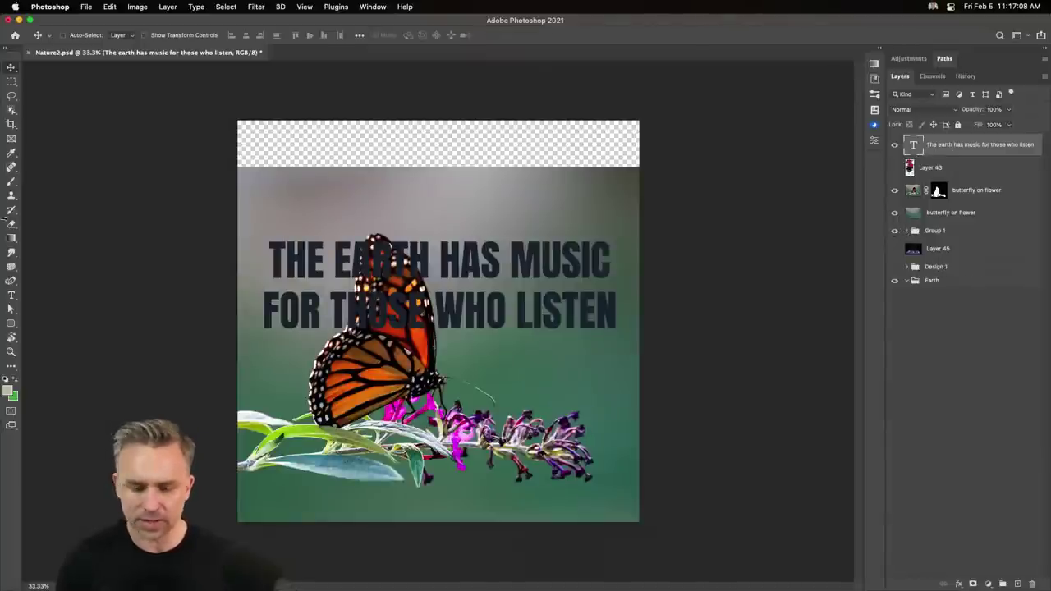
{"action": "left_click", "coordinate": [12, 297]}
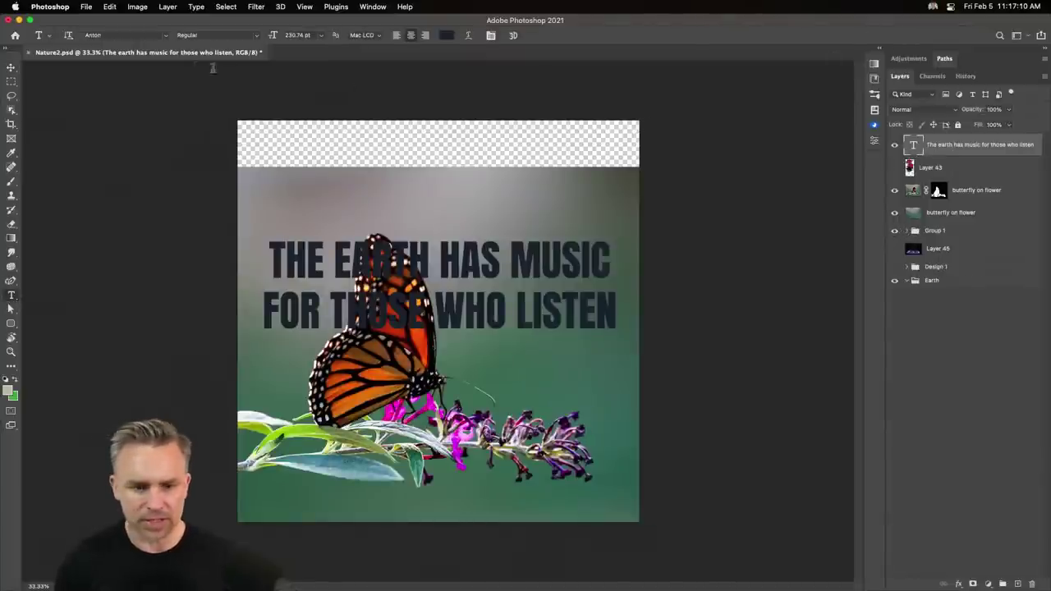
{"action": "left_click", "coordinate": [445, 37]}
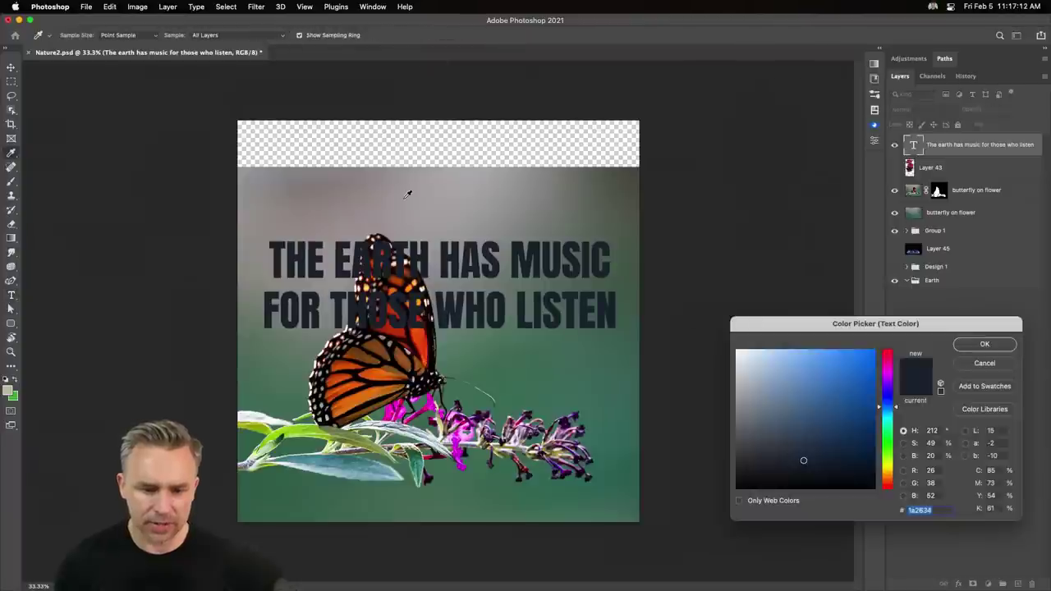
{"action": "left_click", "coordinate": [408, 197]}
{"action": "key", "text": "Return"}
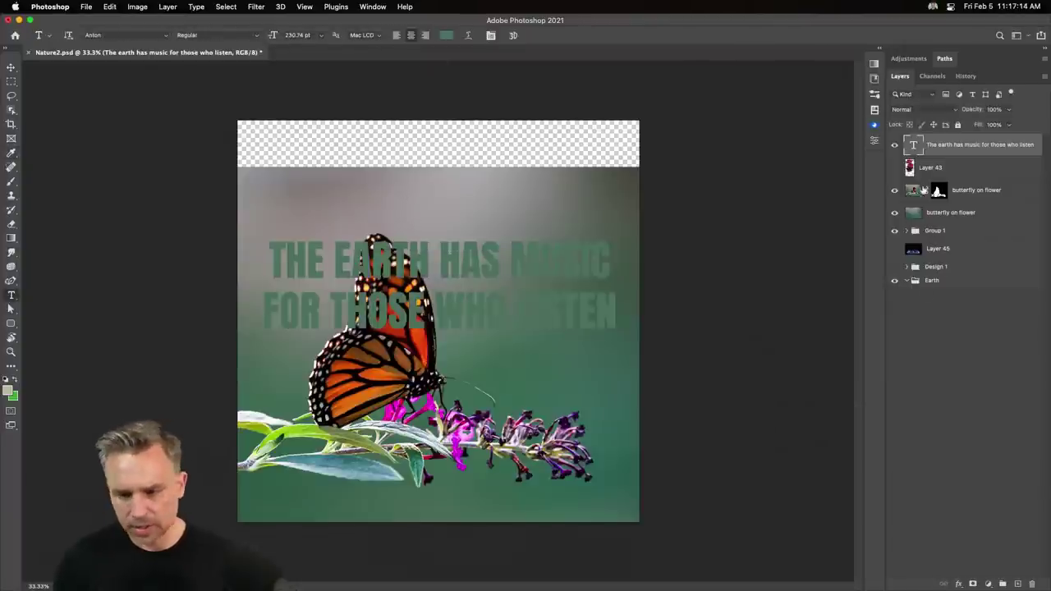
Recolour the headline to a light grey sampled from the photo background.
{"action": "left_click", "coordinate": [449, 37]}
{"action": "left_click", "coordinate": [398, 188]}
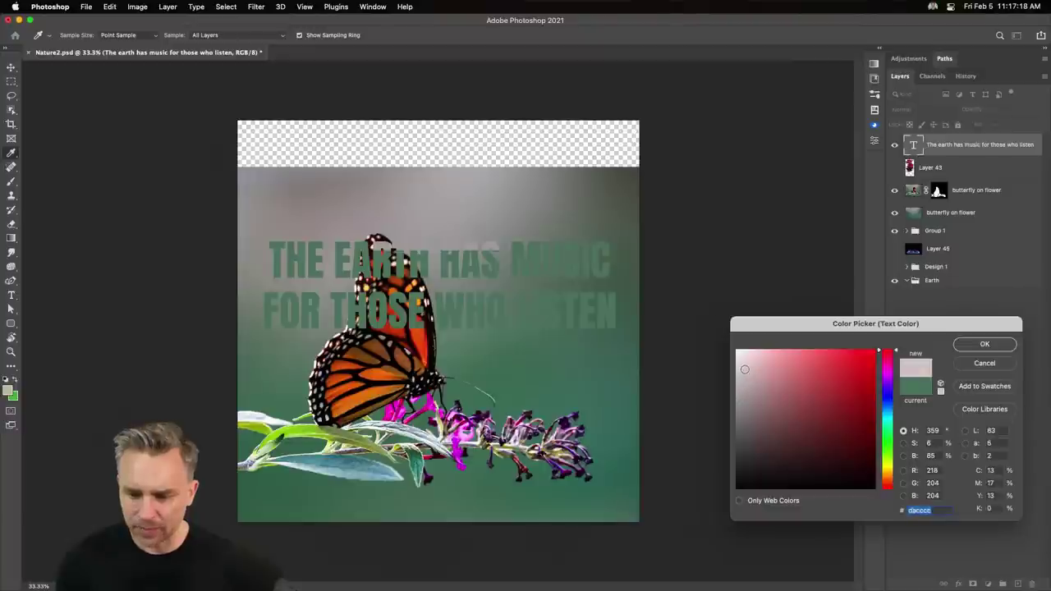
{"action": "key", "text": "Return"}
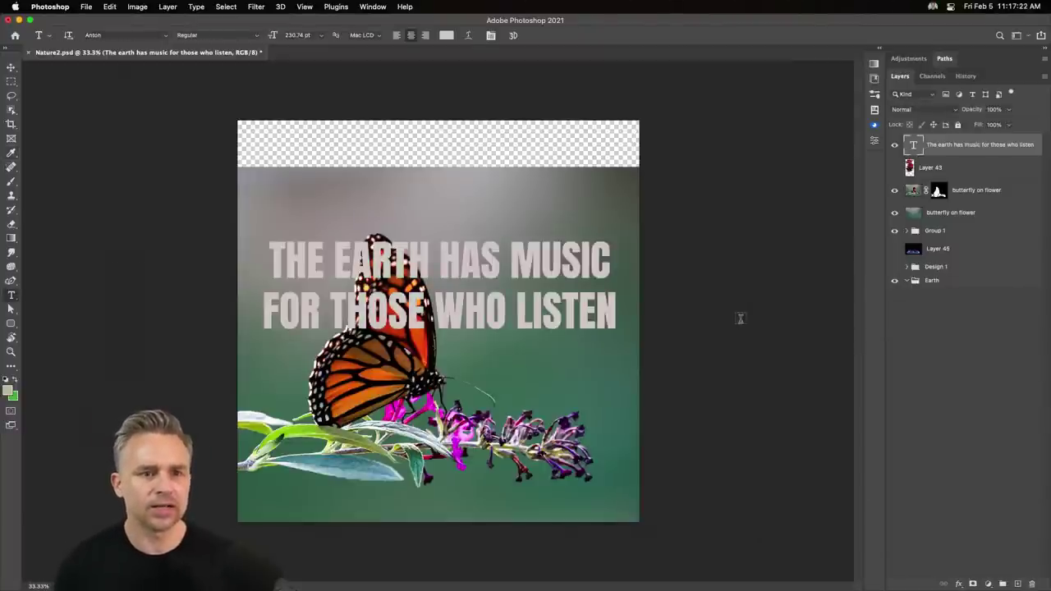
{"action": "left_click", "coordinate": [11, 67]}
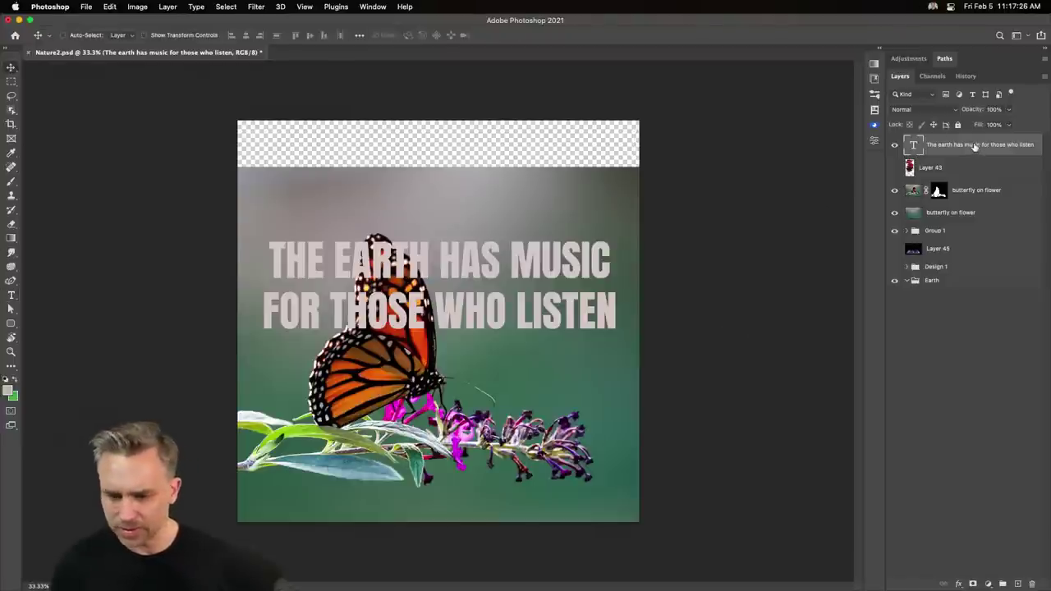
Zoom to 66.7%, hide the headline, and select the masked butterfly on flower layer.
{"action": "key", "text": "super+equal"}
{"action": "key", "text": "super+equal"}
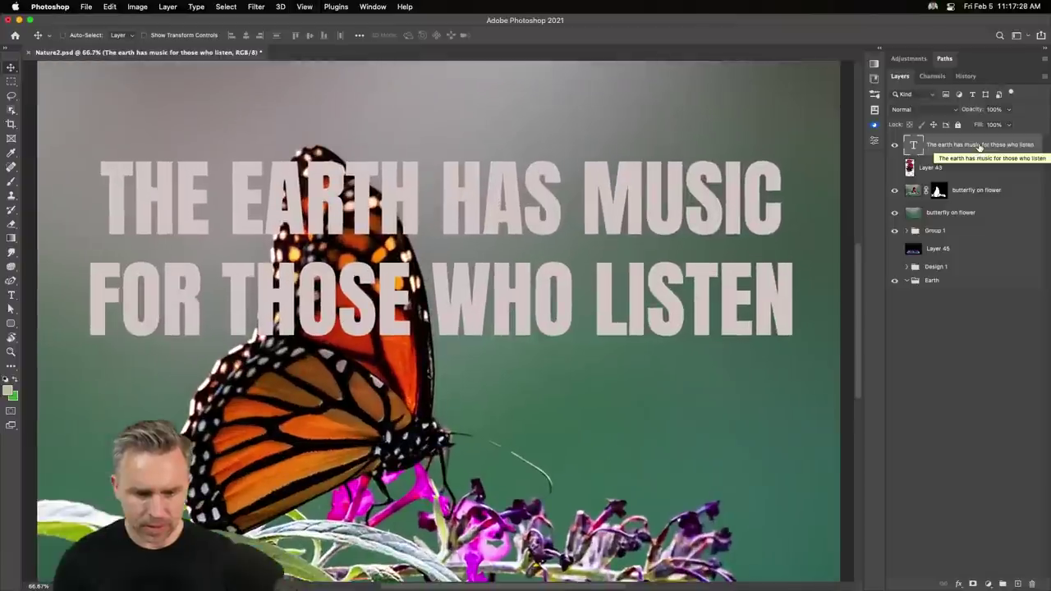
{"action": "left_click", "coordinate": [894, 145]}
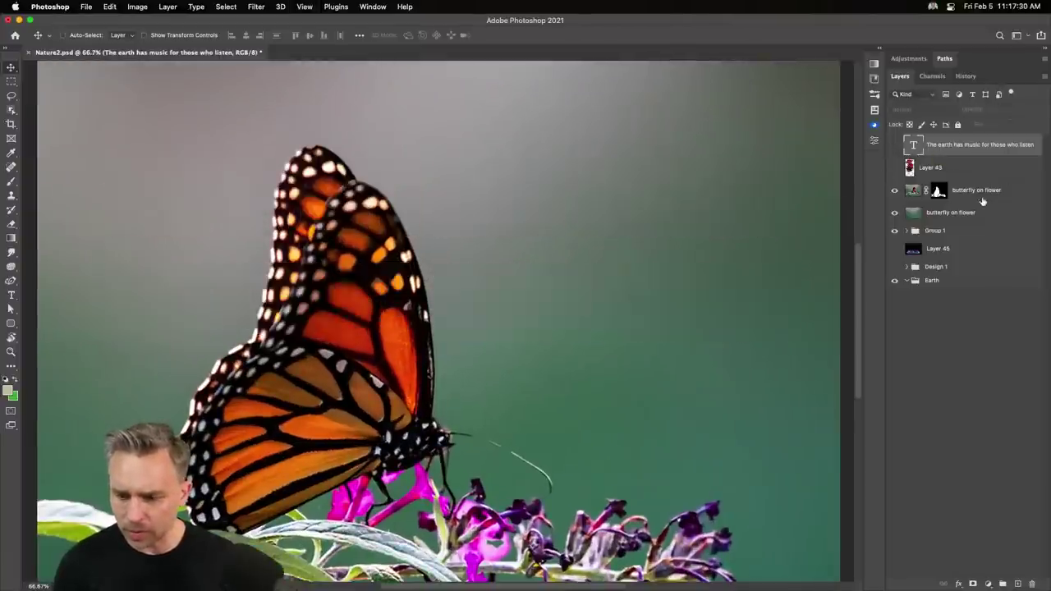
{"action": "left_click", "coordinate": [981, 192]}
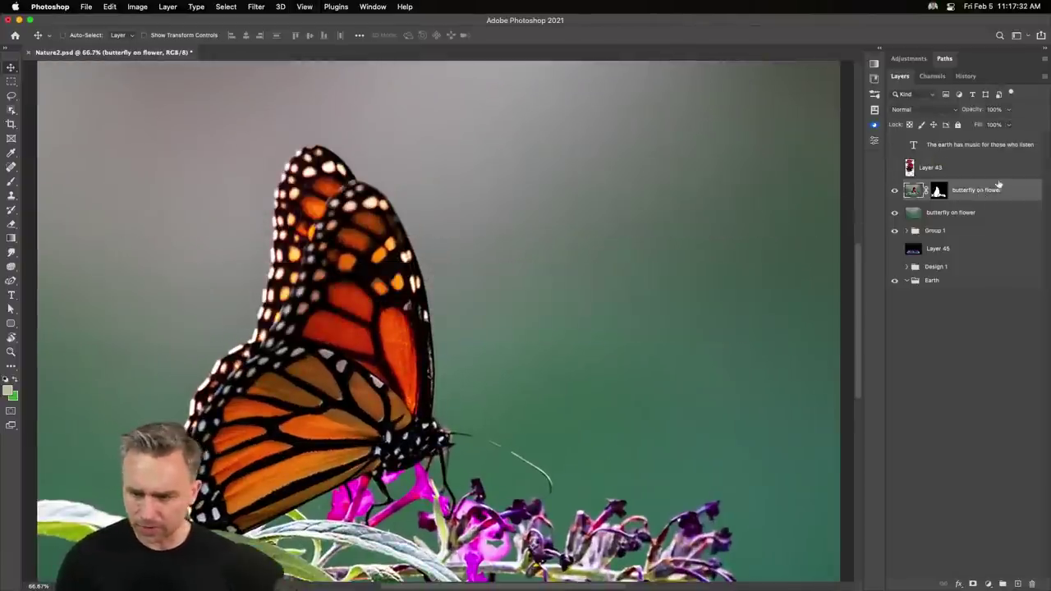
{"action": "left_click_drag", "start_coordinate": [349, 374], "coordinate": [384, 204]}
{"action": "scroll", "coordinate": [355, 314], "scroll_direction": "up", "scroll_amount": 5}
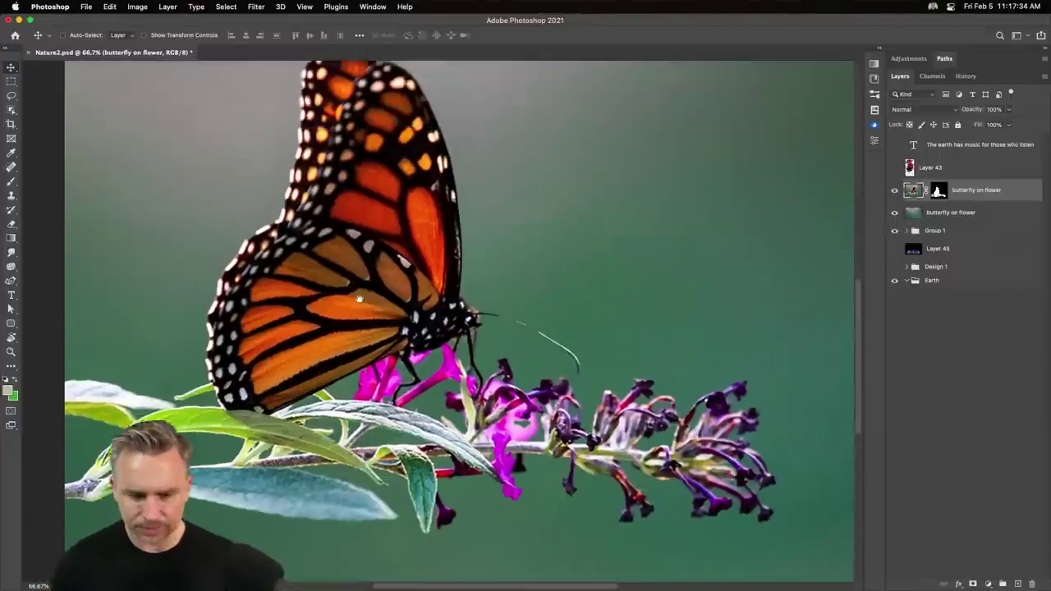
{"action": "scroll", "coordinate": [358, 306], "scroll_direction": "up", "scroll_amount": 2}
Duplicate the masked butterfly layer, apply its mask, and pick the Custom Shape tool.
{"action": "key", "text": "super+j"}
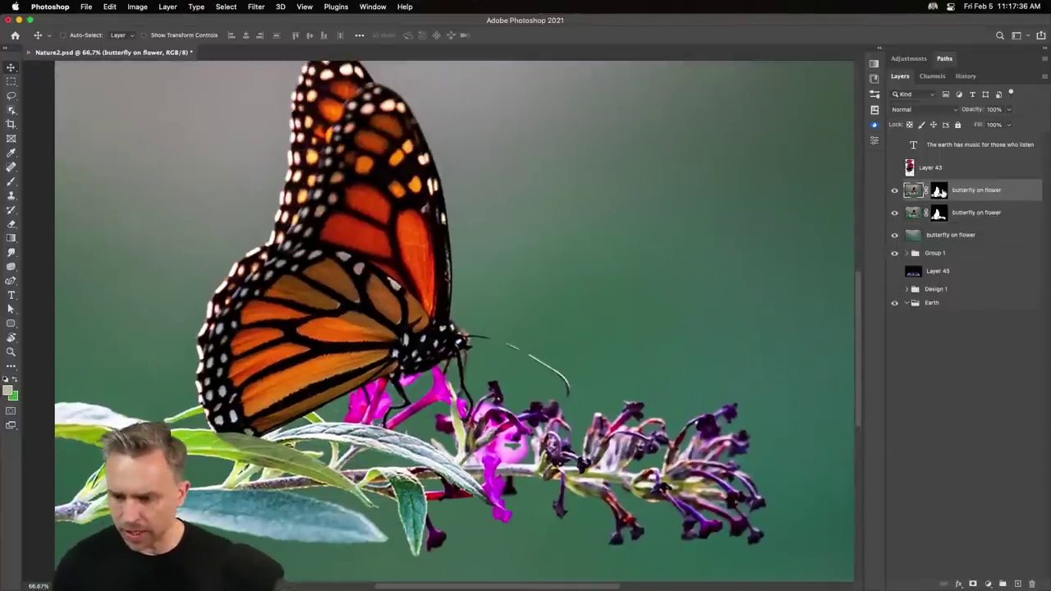
{"action": "right_click", "coordinate": [939, 190]}
{"action": "left_click", "coordinate": [955, 233]}
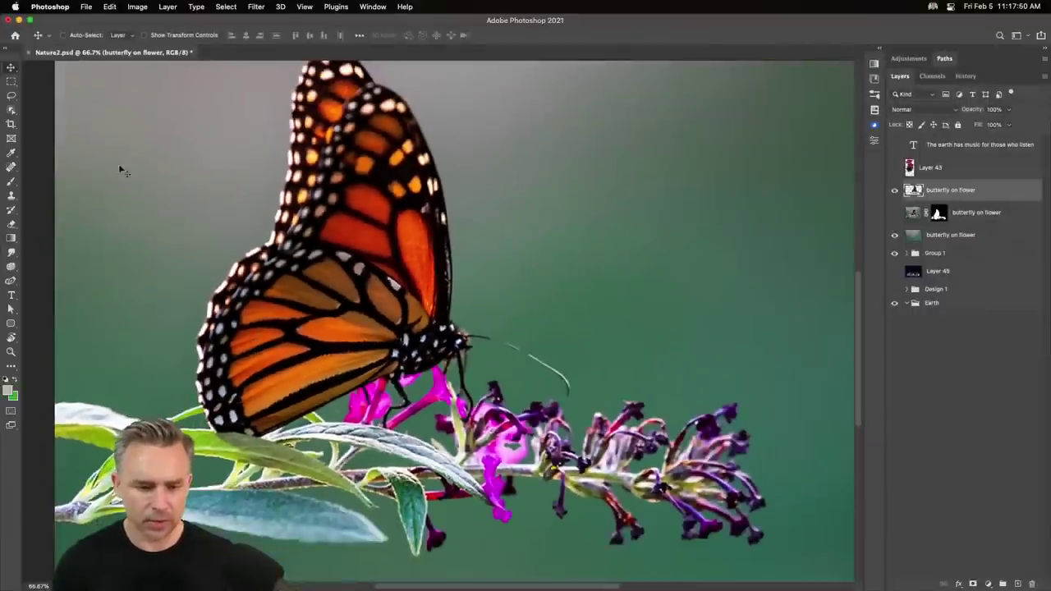
{"action": "left_click_drag", "start_coordinate": [11, 323], "coordinate": [65, 389]}
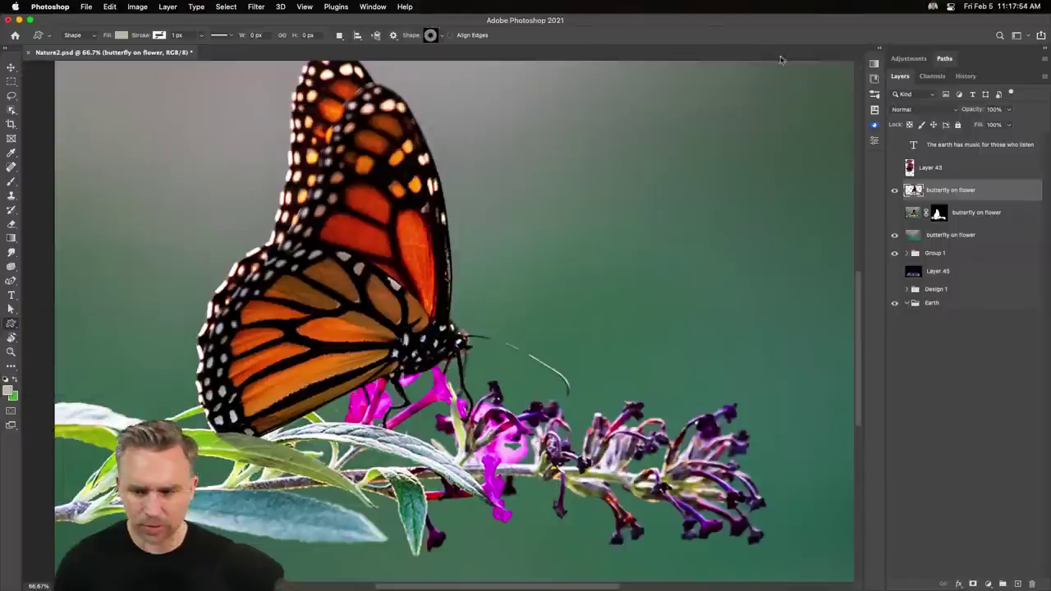
Open the Window > Shapes library, move it aside, browse the preset shapes, then close it.
{"action": "left_click", "coordinate": [371, 6]}
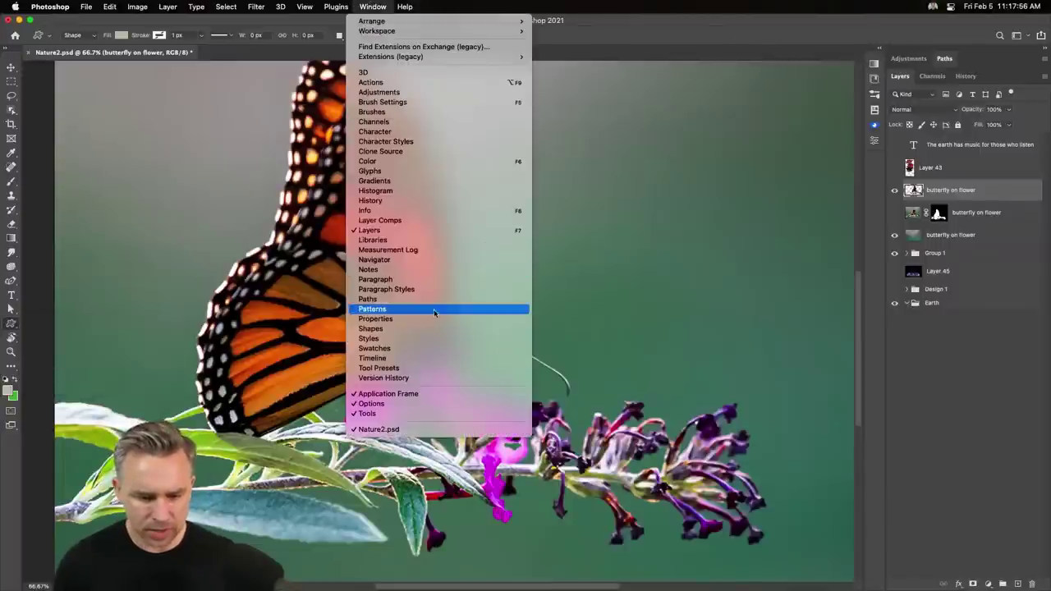
{"action": "key", "text": "Return"}
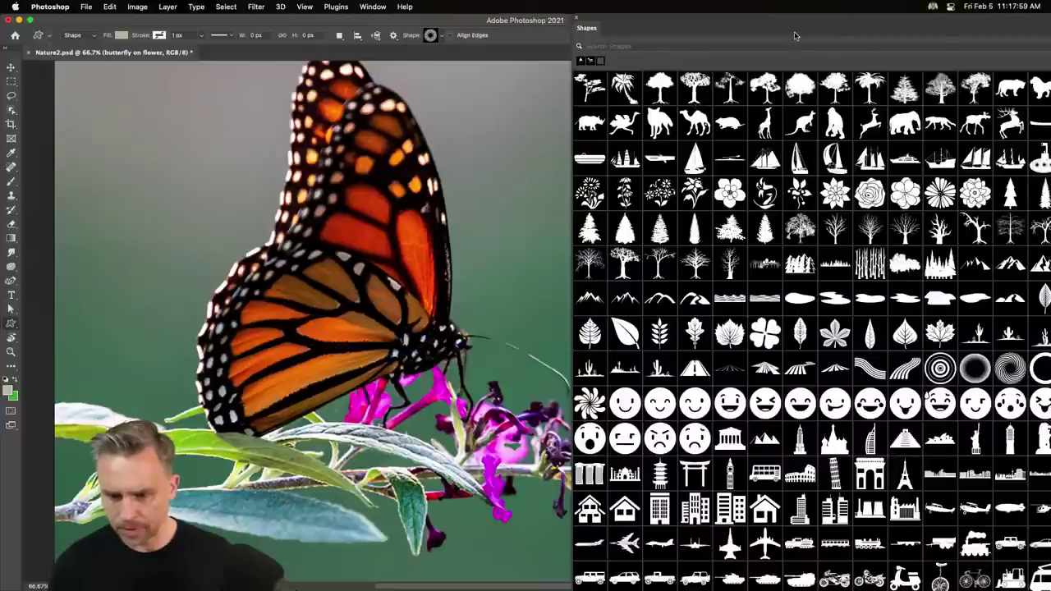
{"action": "left_click_drag", "start_coordinate": [791, 29], "coordinate": [591, 30]}
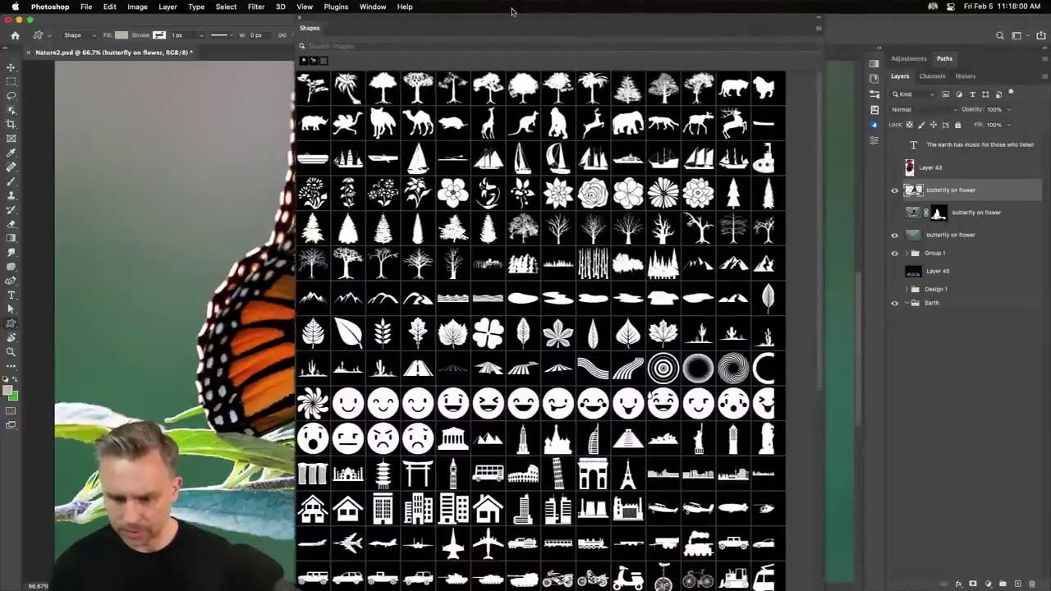
{"action": "scroll", "coordinate": [553, 220], "scroll_direction": "down", "scroll_amount": 5}
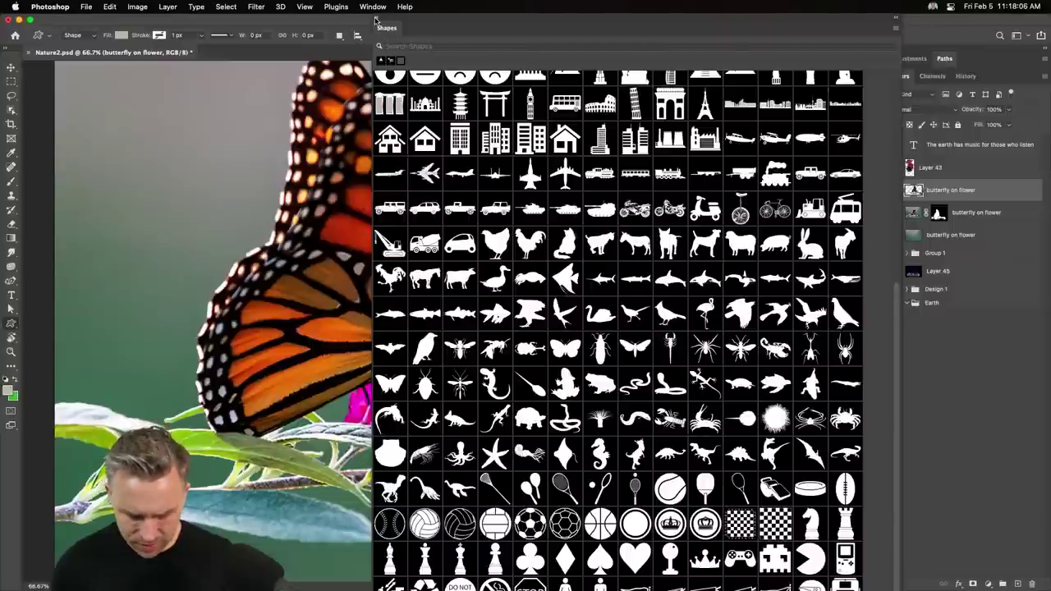
{"action": "scroll", "coordinate": [618, 330], "scroll_direction": "down", "scroll_amount": 2}
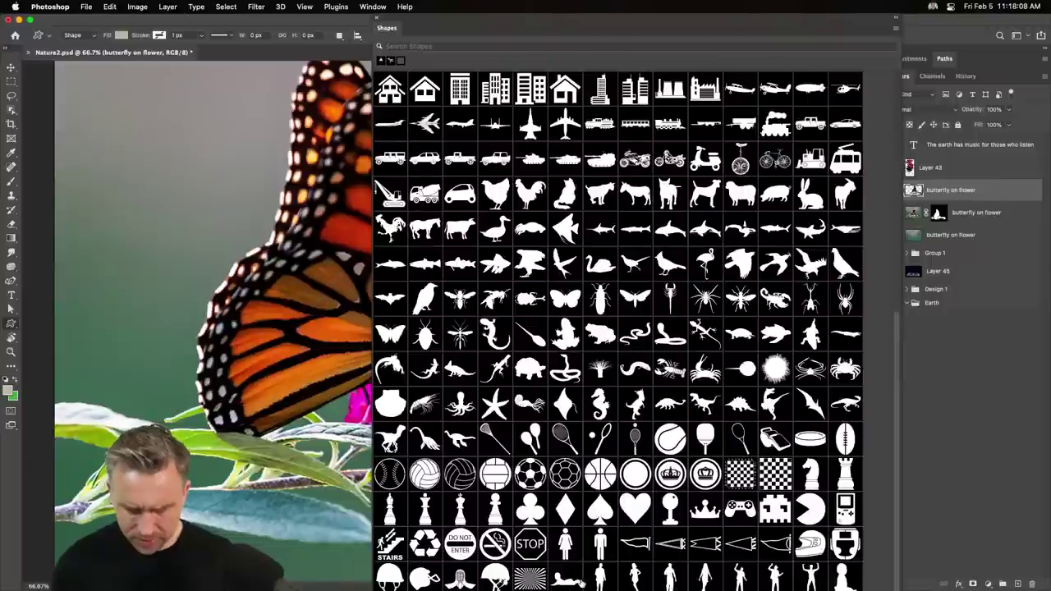
{"action": "scroll", "coordinate": [587, 263], "scroll_direction": "down", "scroll_amount": 5}
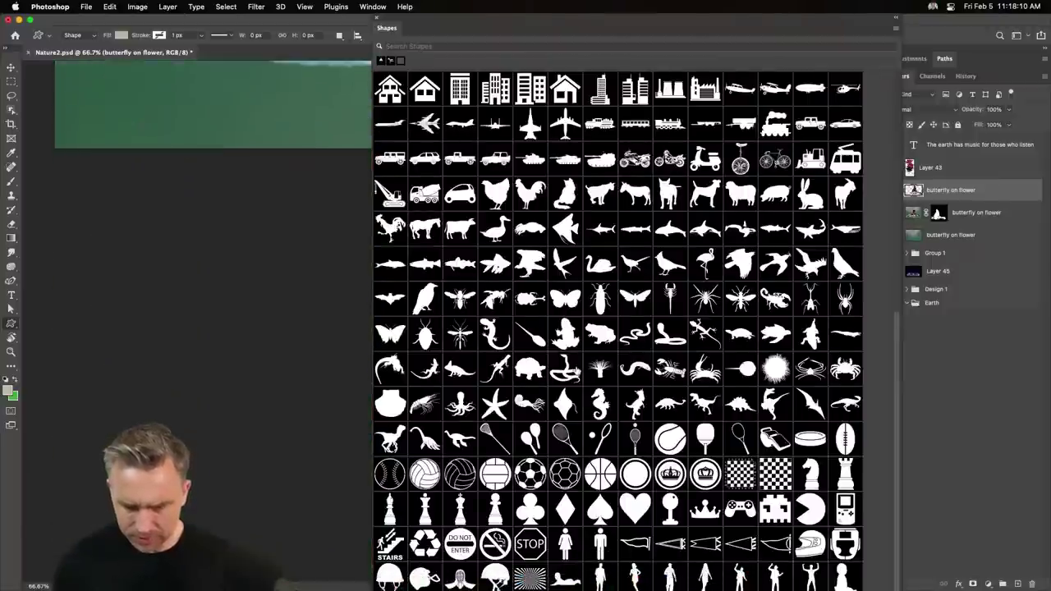
{"action": "scroll", "coordinate": [604, 304], "scroll_direction": "up", "scroll_amount": 1}
{"action": "scroll", "coordinate": [604, 304], "scroll_direction": "up", "scroll_amount": 10}
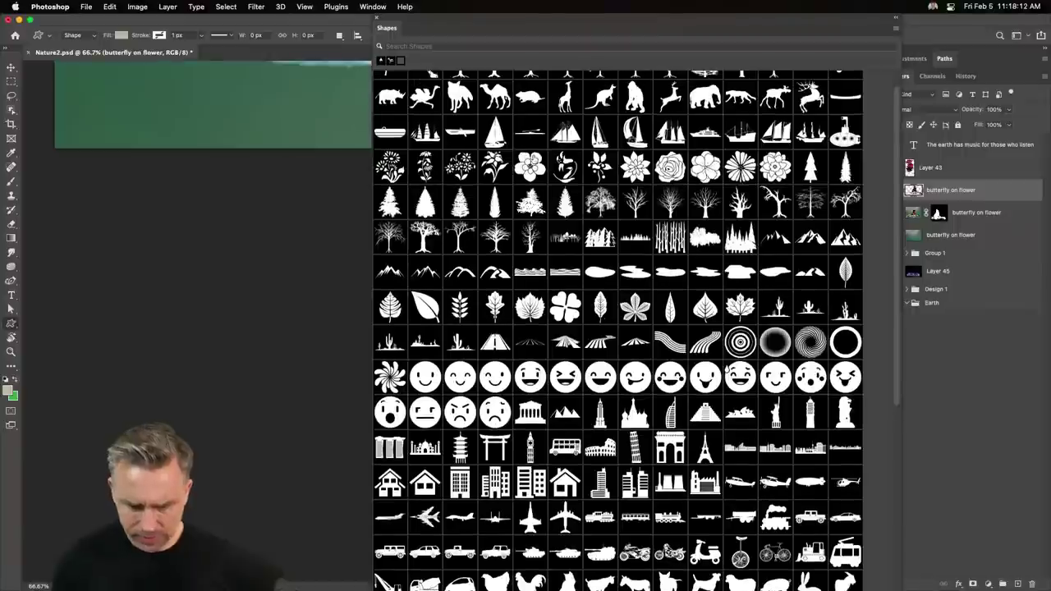
{"action": "scroll", "coordinate": [618, 329], "scroll_direction": "up", "scroll_amount": 1}
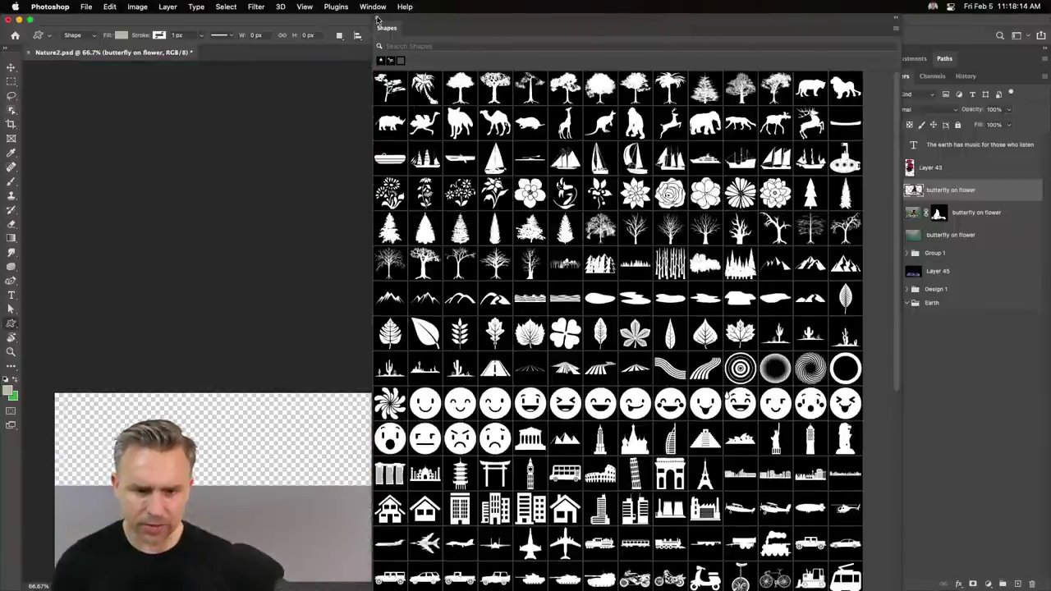
{"action": "left_click", "coordinate": [377, 18]}
Launch Noun Project via Spotlight and search for 'music'.
{"action": "key", "text": "v"}
{"action": "key", "text": "super+space"}
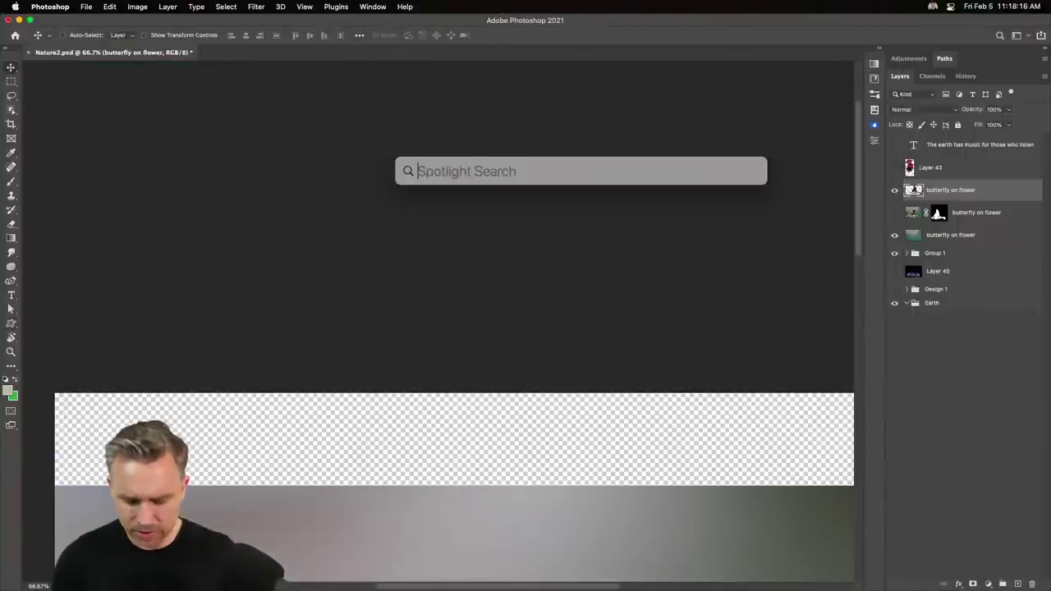
{"action": "type", "text": "noun Project.app"}
{"action": "key", "text": "Return"}
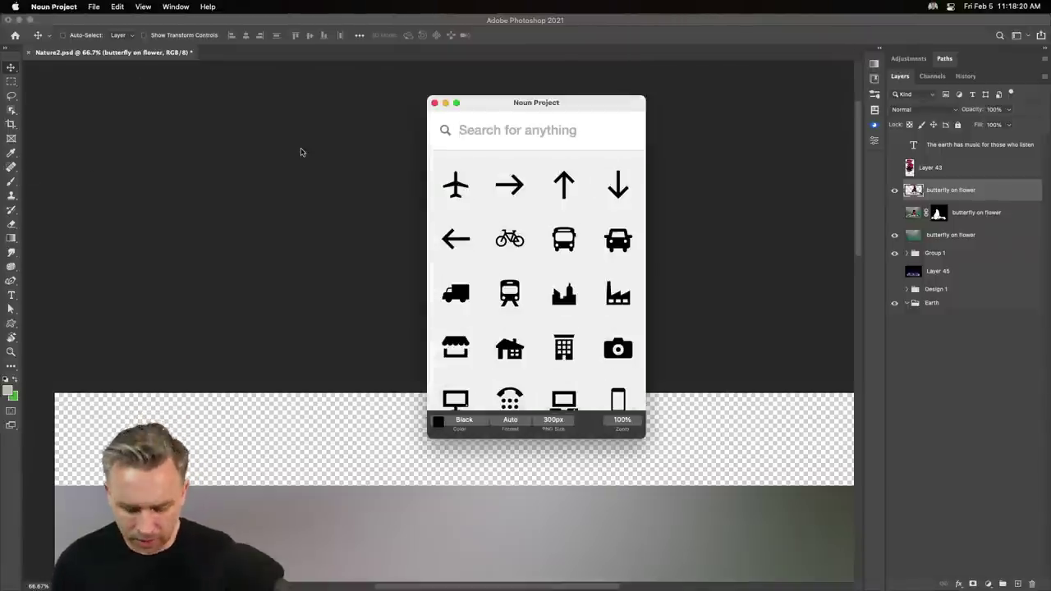
{"action": "type", "text": "mus"}
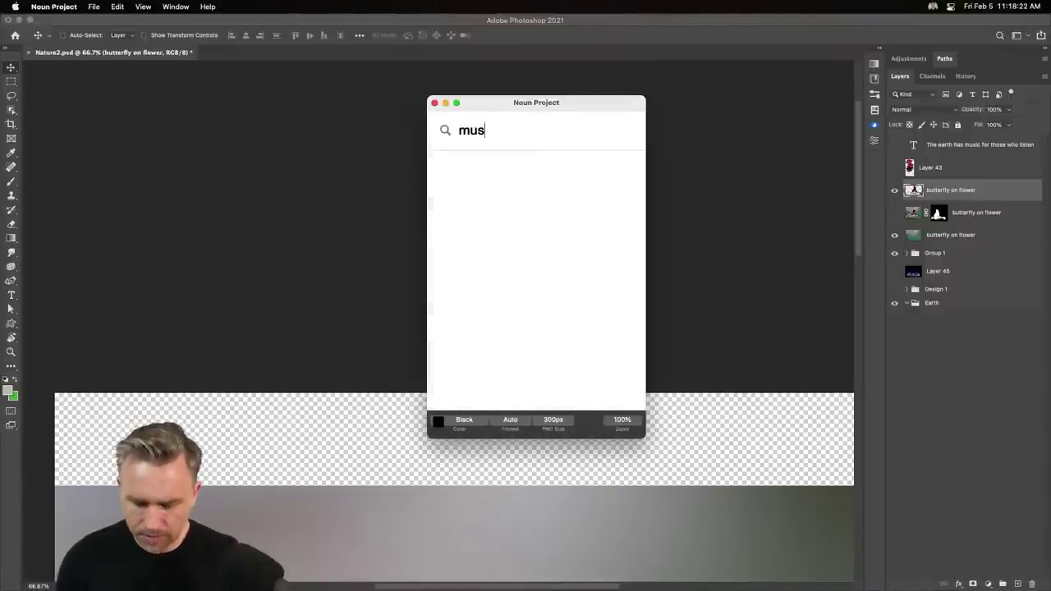
{"action": "type", "text": "ic"}
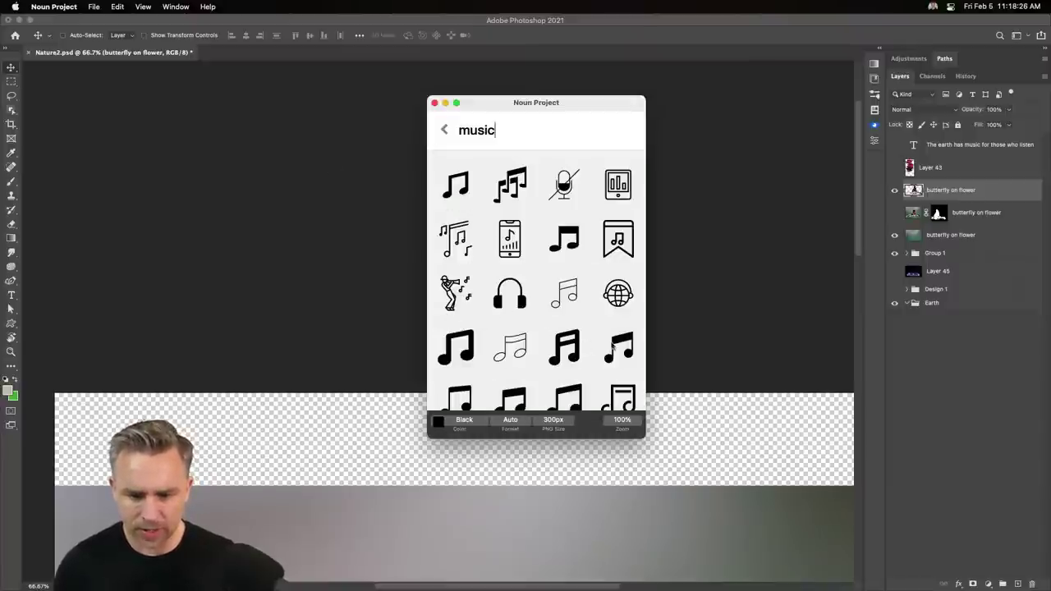
Copy the double music note icon and return to the poster document.
{"action": "right_click", "coordinate": [617, 345]}
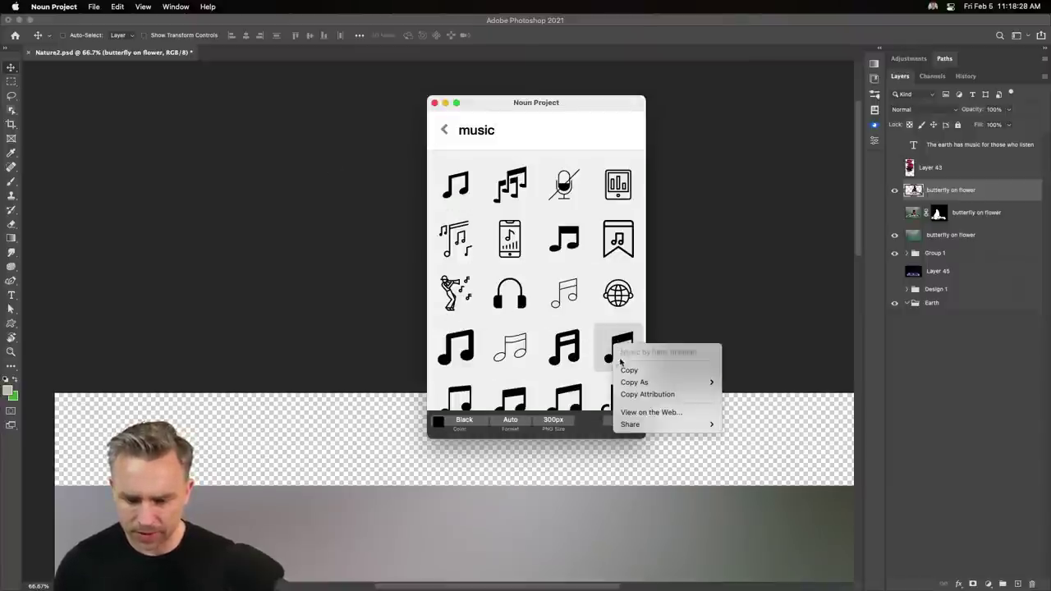
{"action": "left_click", "coordinate": [320, 334]}
{"action": "left_click_drag", "start_coordinate": [317, 429], "coordinate": [398, 57]}
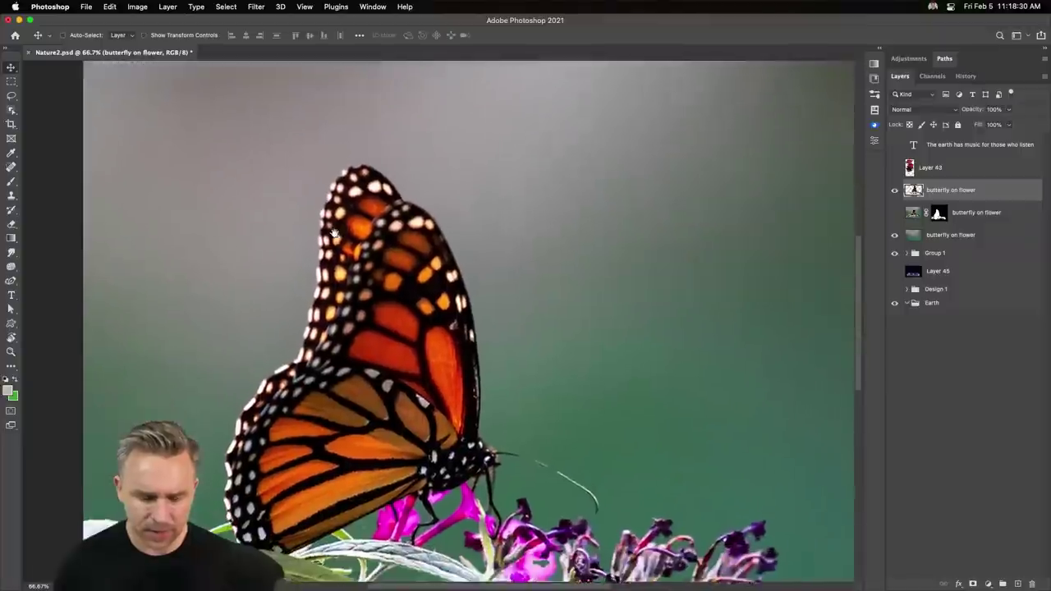
Paste the double music note and place it right of the butterfly's upper wing.
{"action": "key", "text": "super+v"}
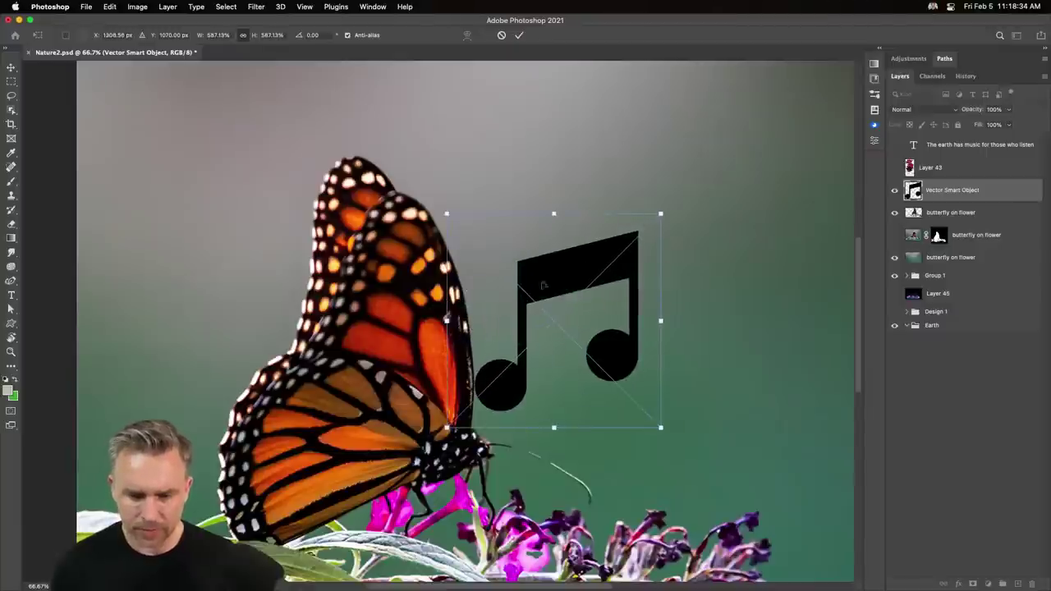
{"action": "left_click_drag", "start_coordinate": [580, 290], "coordinate": [627, 259]}
{"action": "key", "text": "Return"}
Rasterize the note layer and delete its right half with a rectangular marquee.
{"action": "right_click", "coordinate": [990, 183]}
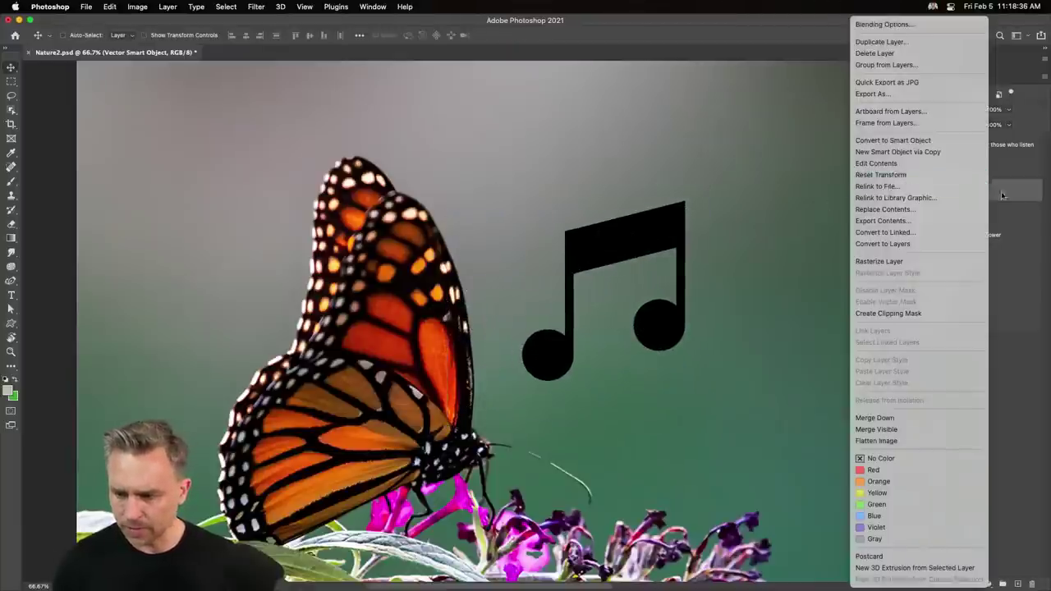
{"action": "right_click", "coordinate": [1003, 194]}
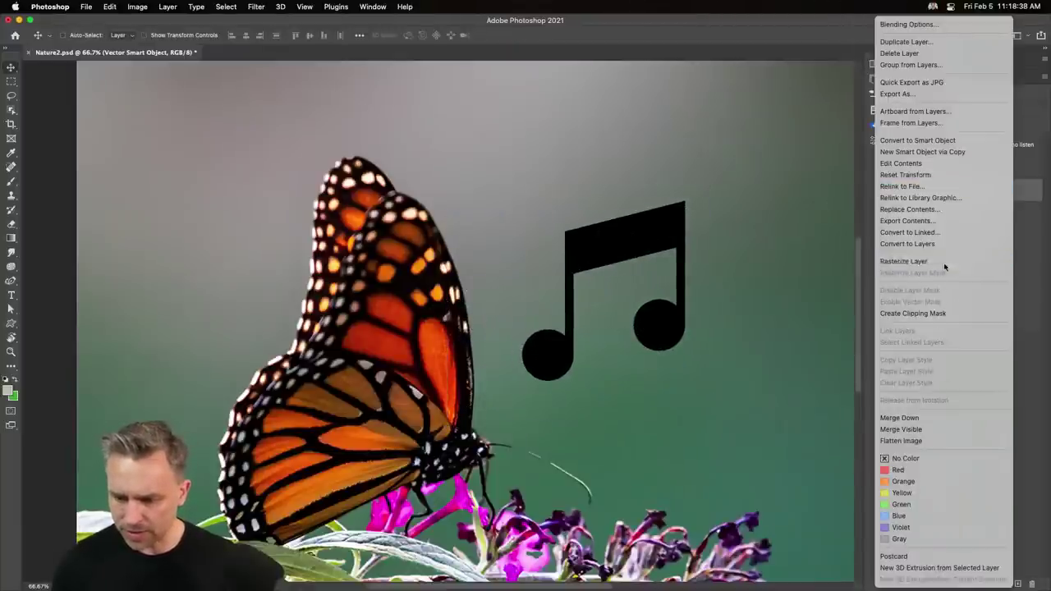
{"action": "left_click", "coordinate": [944, 262]}
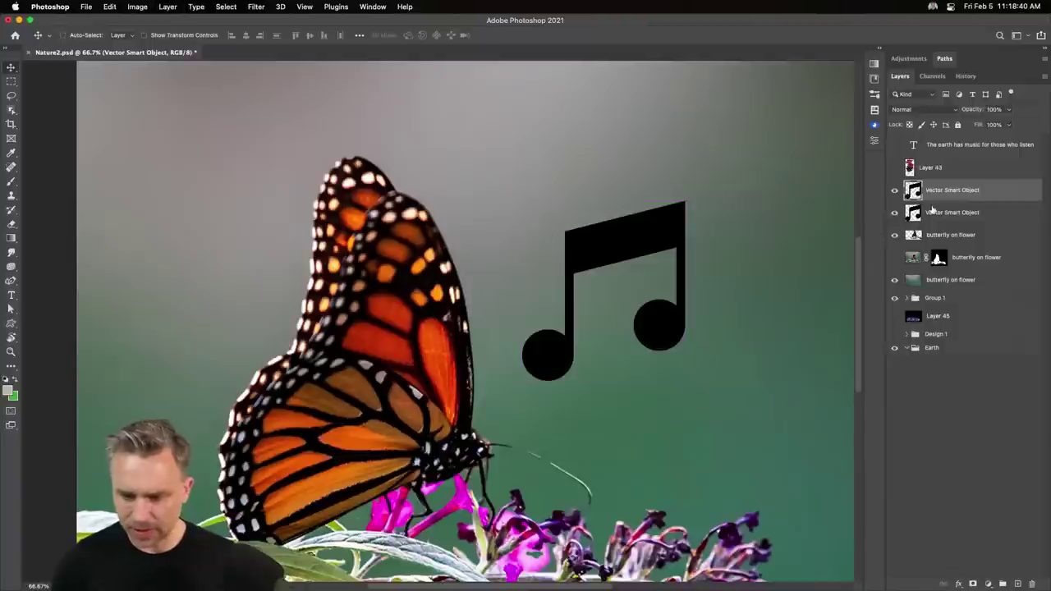
{"action": "left_click", "coordinate": [10, 82]}
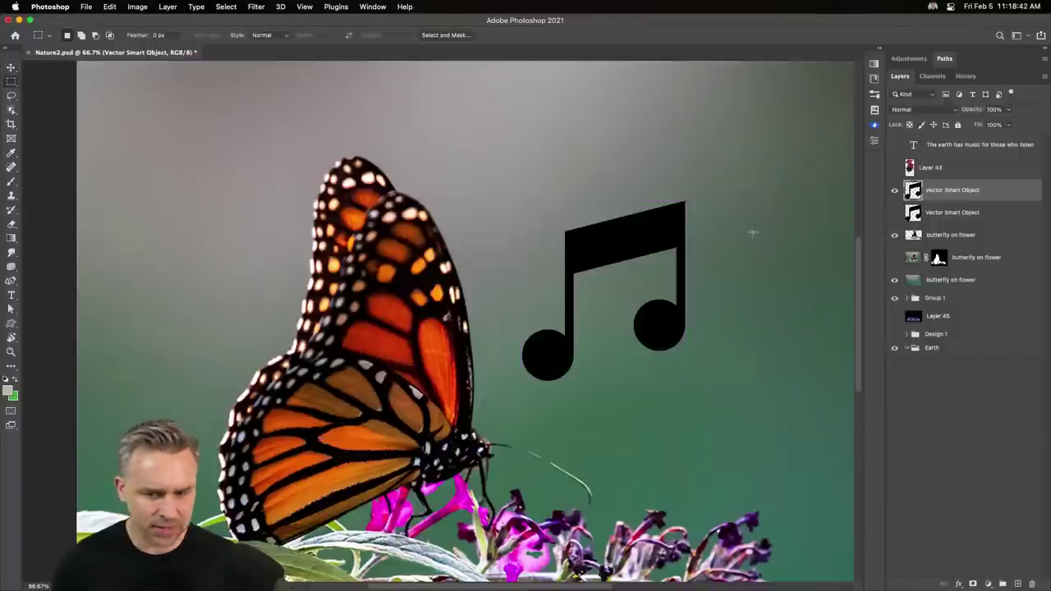
{"action": "left_click_drag", "start_coordinate": [622, 178], "coordinate": [727, 381]}
{"action": "key", "text": "Delete"}
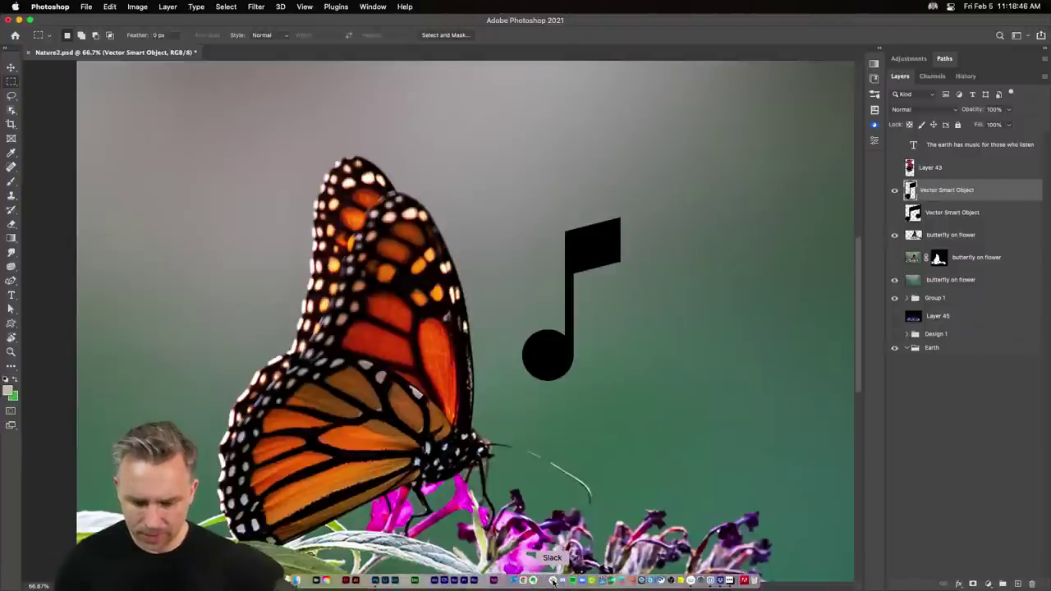
Return to Noun Project and scroll through its music icons.
{"action": "left_click", "coordinate": [728, 580]}
{"action": "scroll", "coordinate": [543, 277], "scroll_direction": "down", "scroll_amount": 2}
{"action": "scroll", "coordinate": [544, 278], "scroll_direction": "down", "scroll_amount": 3}
Copy a single music note icon from Noun Project and paste it into Nature2.psd.
{"action": "scroll", "coordinate": [543, 278], "scroll_direction": "down", "scroll_amount": 1}
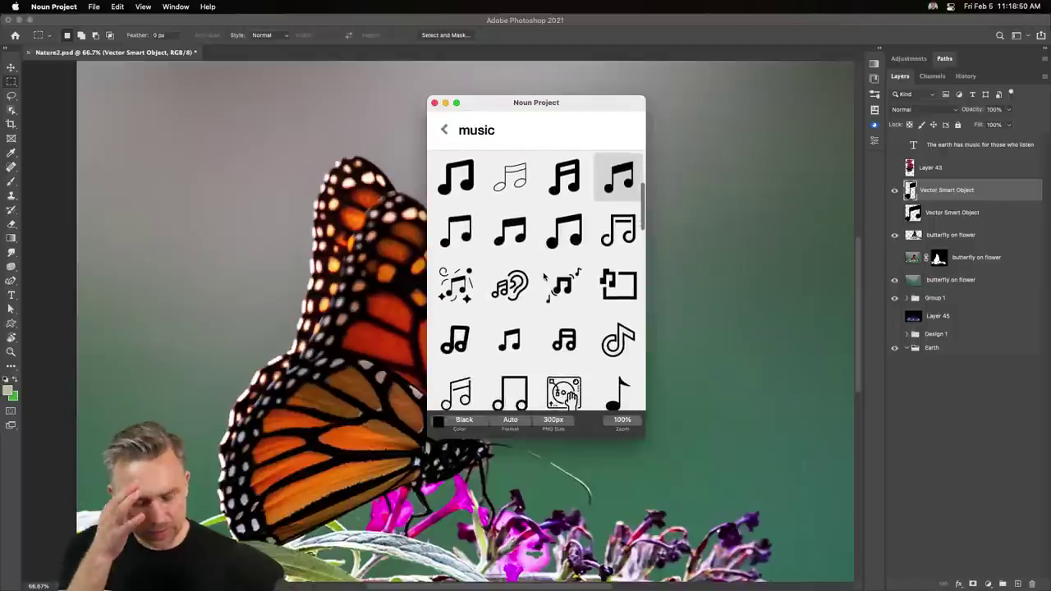
{"action": "scroll", "coordinate": [544, 278], "scroll_direction": "down", "scroll_amount": 3}
{"action": "scroll", "coordinate": [545, 278], "scroll_direction": "down", "scroll_amount": 3}
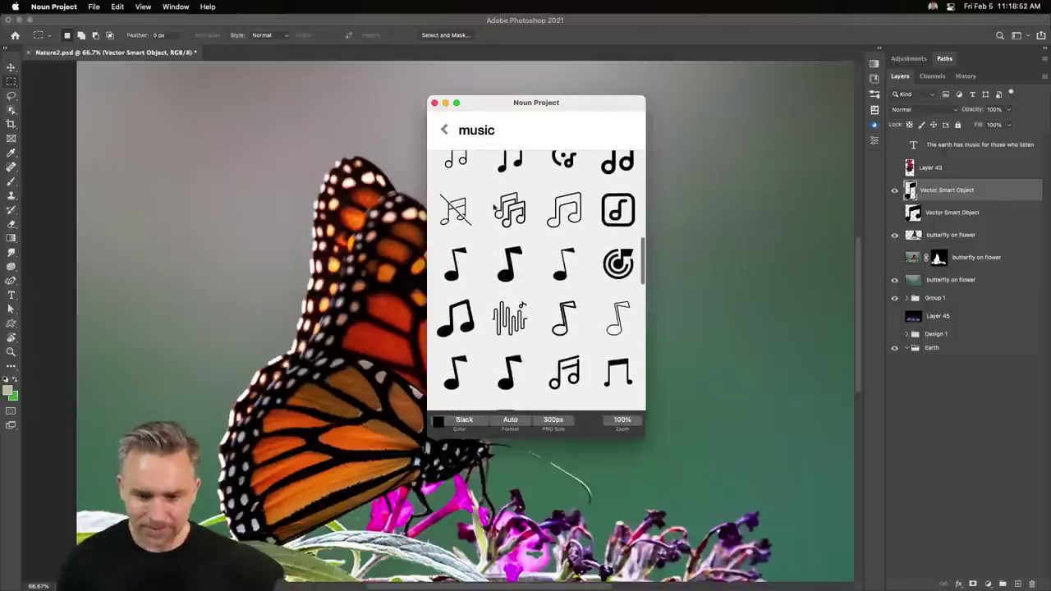
{"action": "scroll", "coordinate": [463, 298], "scroll_direction": "down", "scroll_amount": 3}
{"action": "scroll", "coordinate": [463, 298], "scroll_direction": "down", "scroll_amount": 1}
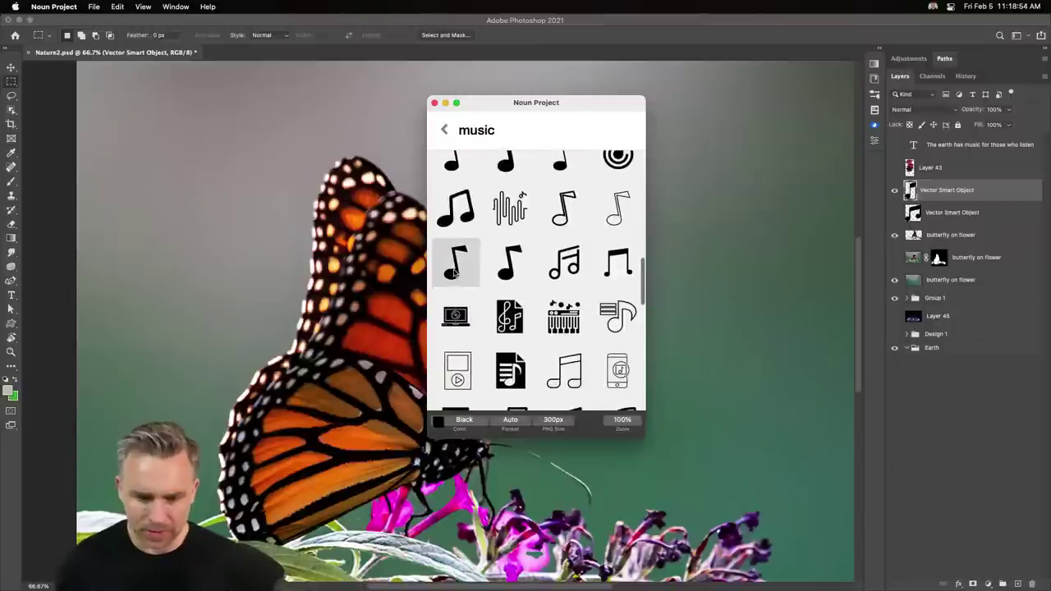
{"action": "right_click", "coordinate": [453, 271]}
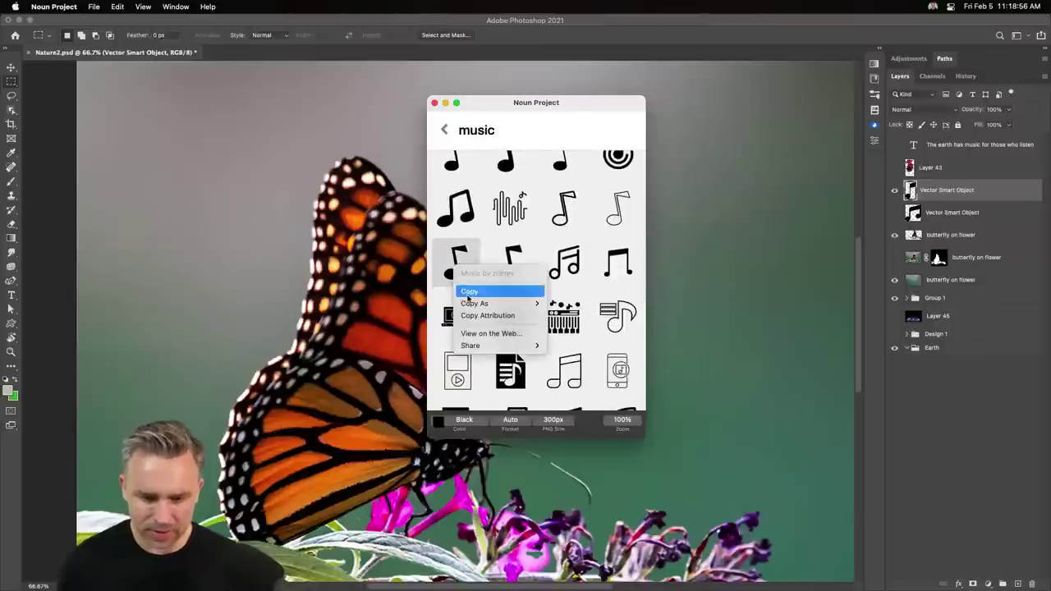
{"action": "left_click", "coordinate": [469, 291]}
{"action": "key", "text": "super+v"}
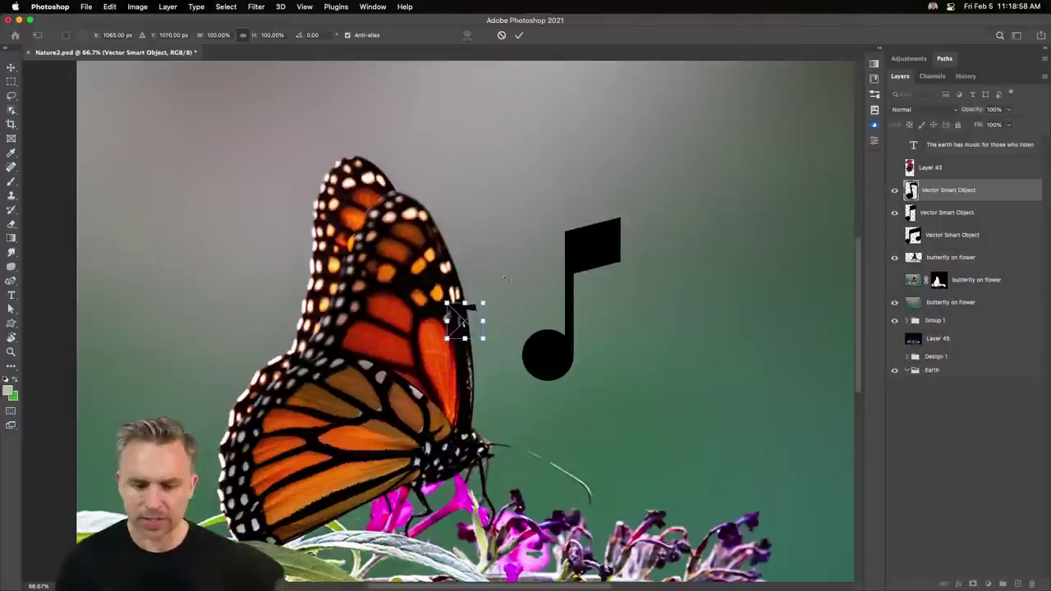
{"action": "left_click_drag", "start_coordinate": [479, 307], "coordinate": [579, 187]}
{"action": "key", "text": "Return"}
{"action": "key", "text": "m"}
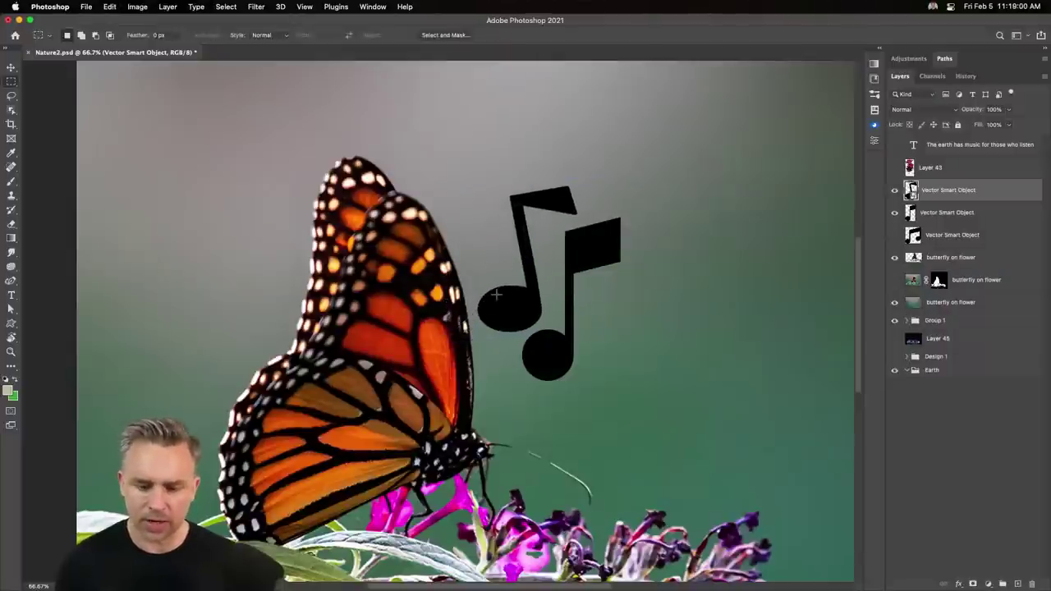
{"action": "left_click_drag", "start_coordinate": [497, 293], "coordinate": [663, 344]}
{"action": "key", "text": "super+d"}
{"action": "key", "text": "v"}
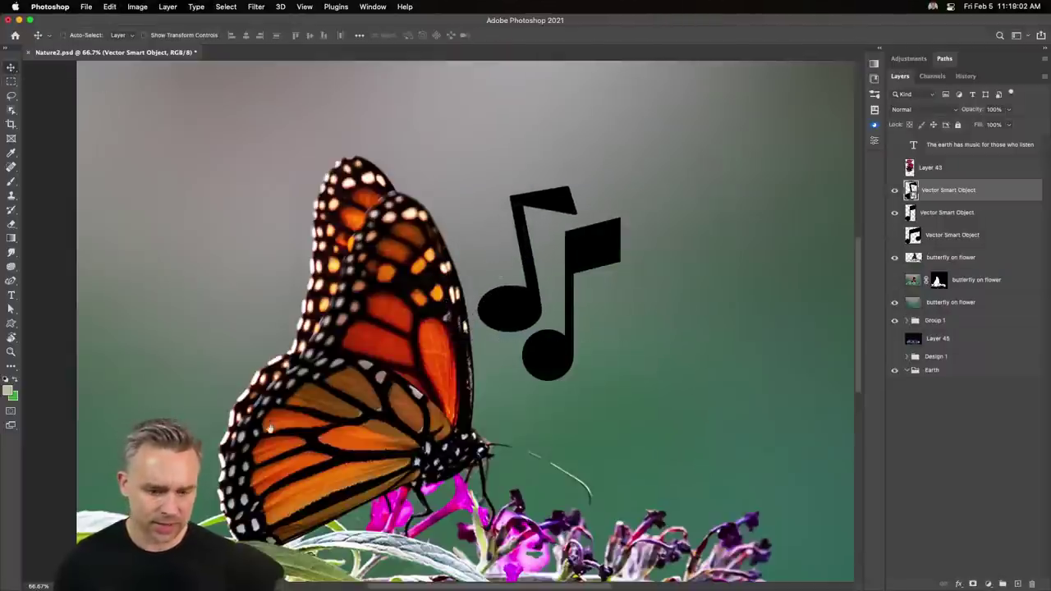
{"action": "left_click_drag", "start_coordinate": [263, 418], "coordinate": [321, 358]}
{"action": "left_click", "coordinate": [284, 230], "text": "super"}
{"action": "key", "text": "super+plus"}
{"action": "key", "text": "super+plus"}
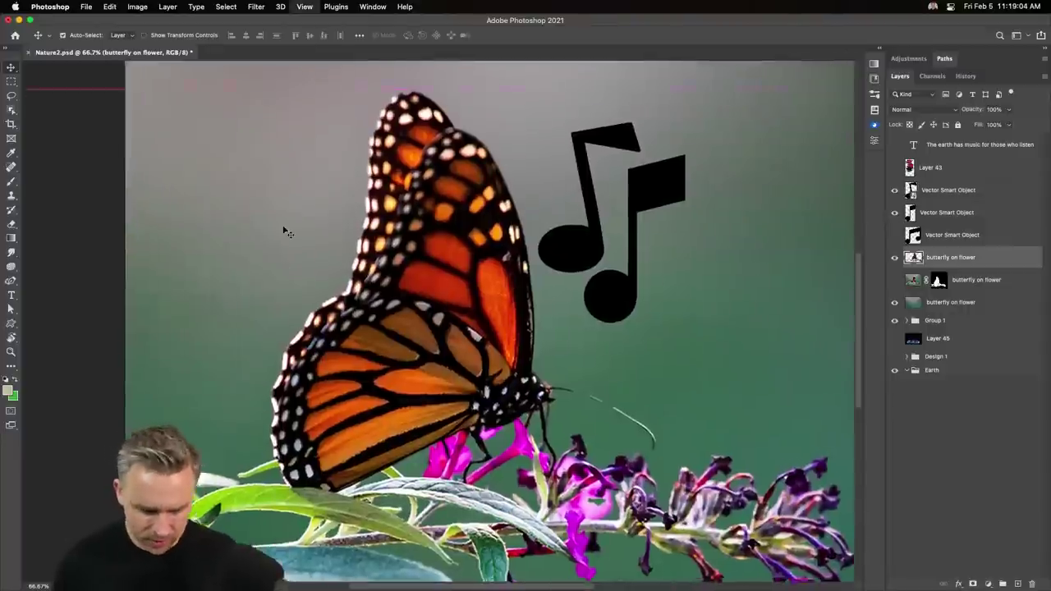
{"action": "left_click_drag", "start_coordinate": [345, 321], "coordinate": [411, 107]}
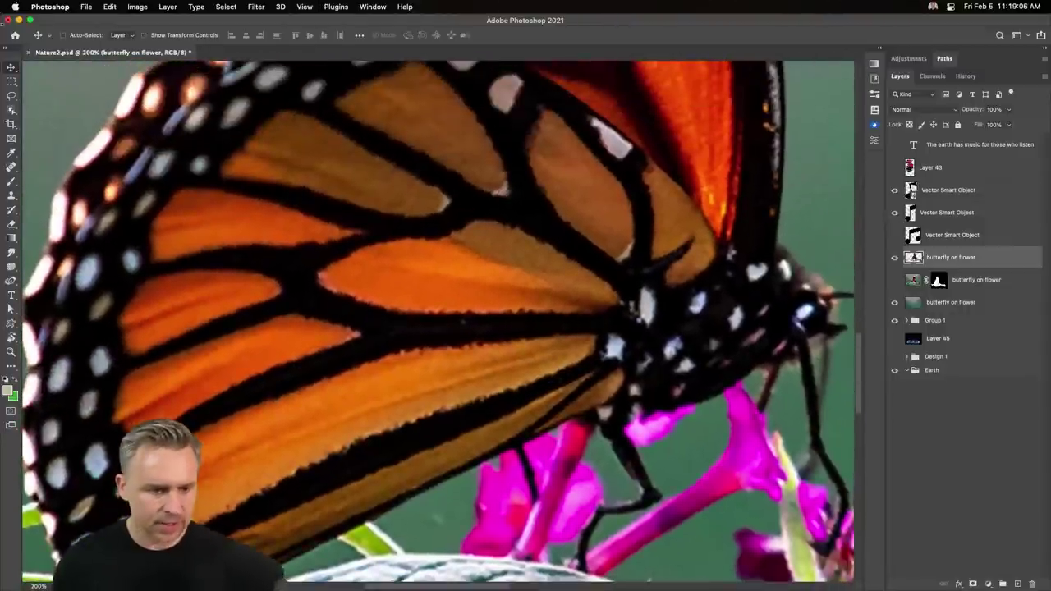
{"action": "left_click", "coordinate": [11, 96]}
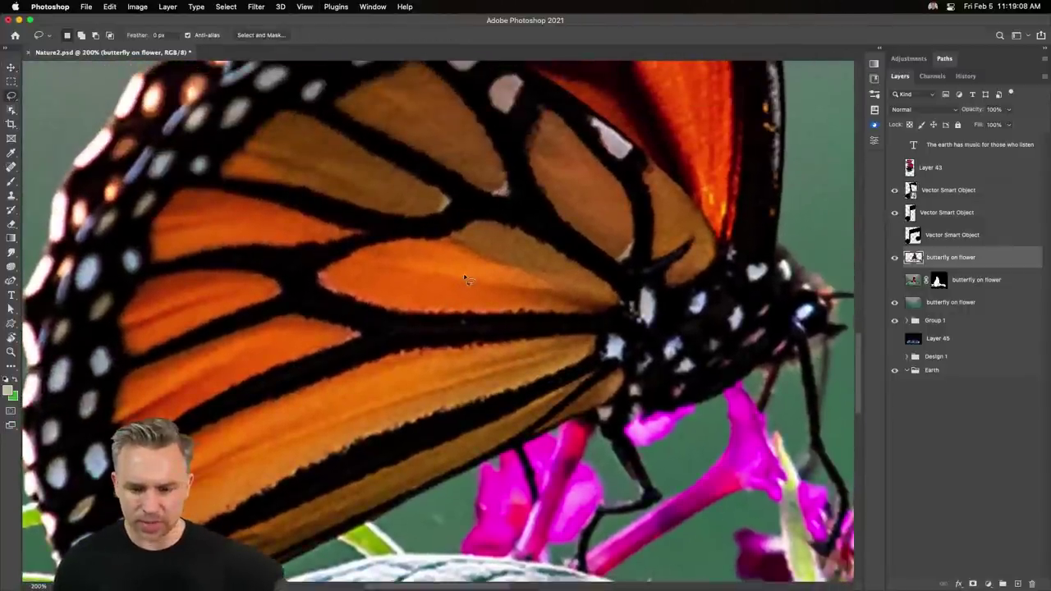
{"action": "key", "text": "super+minus"}
{"action": "key", "text": "super+minus"}
{"action": "key", "text": "super+minus"}
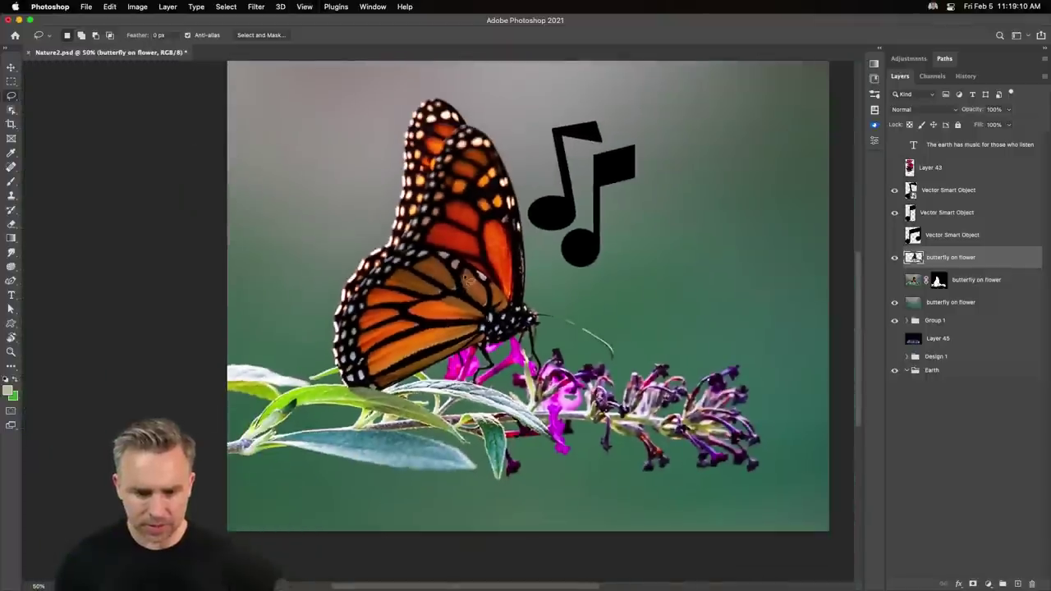
{"action": "key", "text": "super+minus"}
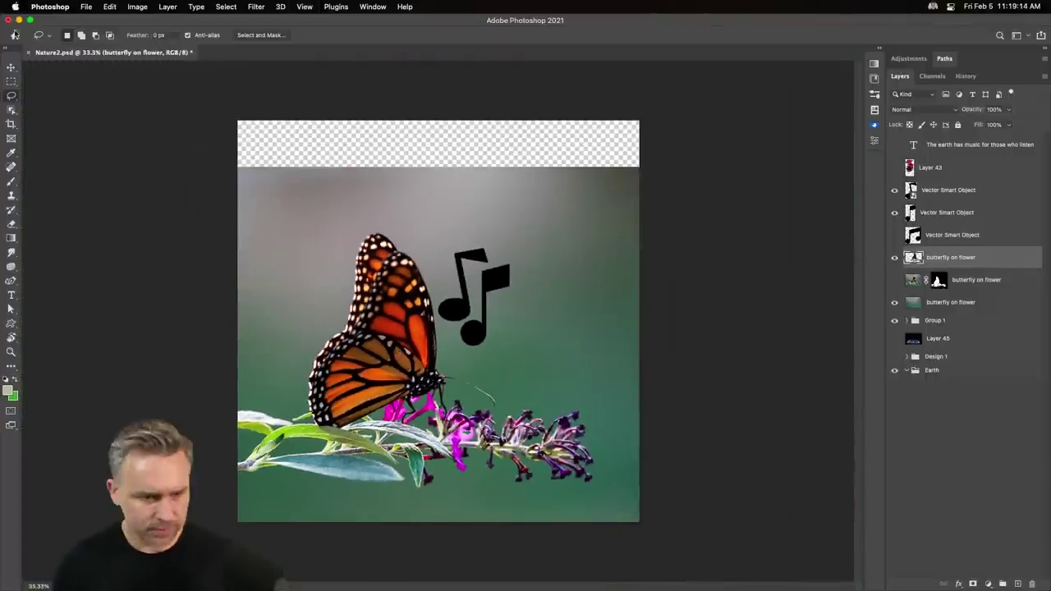
Rotate the top butterfly layer so the branch enters from the left, moved up-right.
{"action": "left_click", "coordinate": [11, 67]}
{"action": "key", "text": "super+t"}
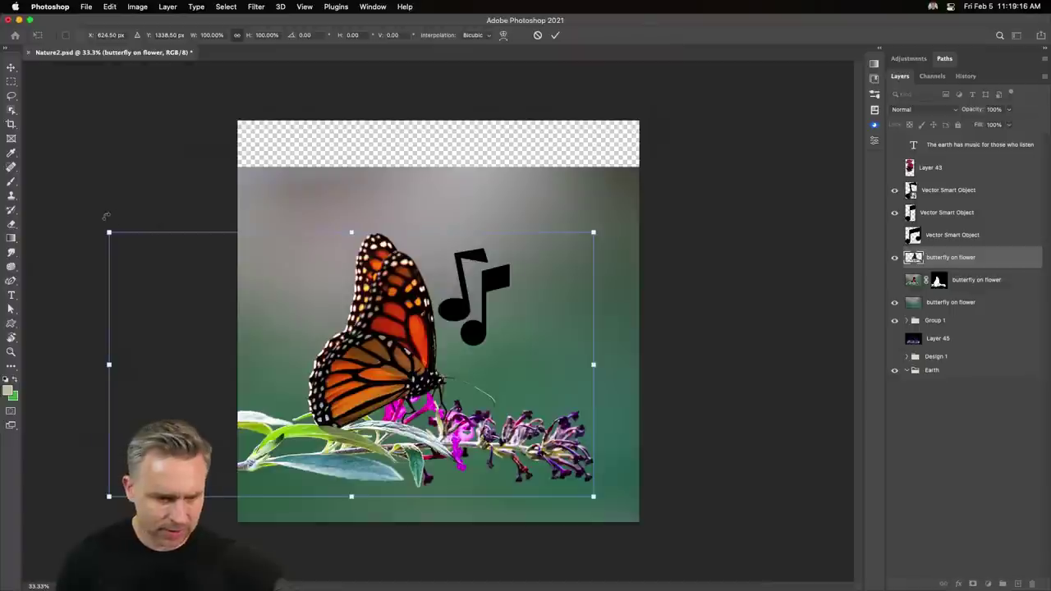
{"action": "left_click_drag", "start_coordinate": [106, 215], "coordinate": [367, 81]}
{"action": "mouse_move", "coordinate": [320, 283]}
{"action": "left_mouse_down"}
{"action": "mouse_move", "coordinate": [470, 254]}
{"action": "mouse_move", "coordinate": [572, 252]}
{"action": "left_mouse_up"}
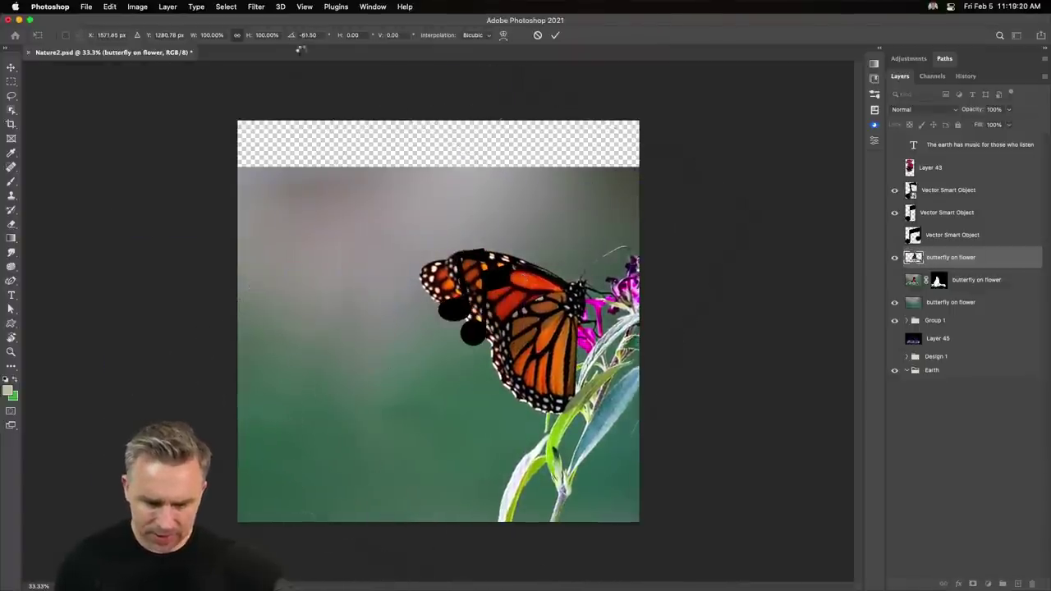
{"action": "key", "text": "ctrl+t"}
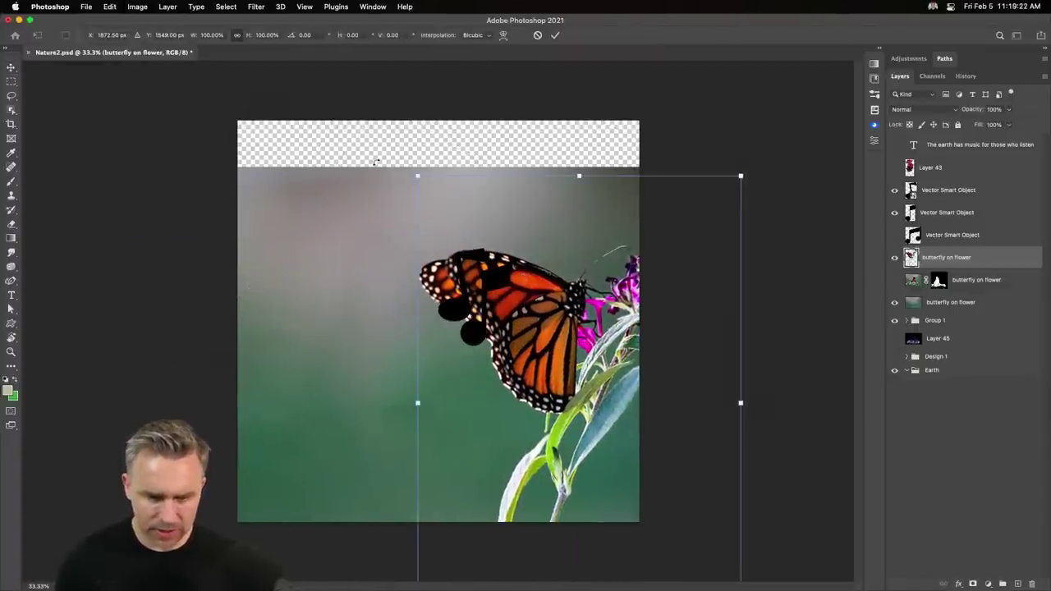
{"action": "mouse_move", "coordinate": [374, 162]}
{"action": "left_mouse_down"}
{"action": "mouse_move", "coordinate": [257, 294]}
{"action": "mouse_move", "coordinate": [254, 269]}
{"action": "left_mouse_up"}
{"action": "key", "text": "Return"}
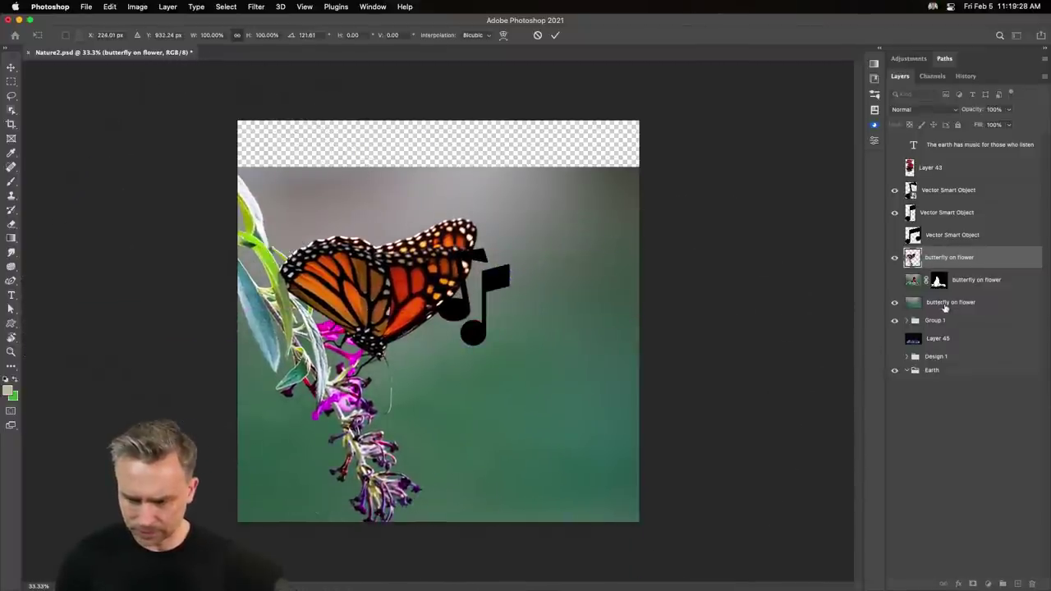
Stretch the lower background layer upward over the empty top strip.
{"action": "left_click", "coordinate": [945, 302]}
{"action": "key", "text": "ctrl+t"}
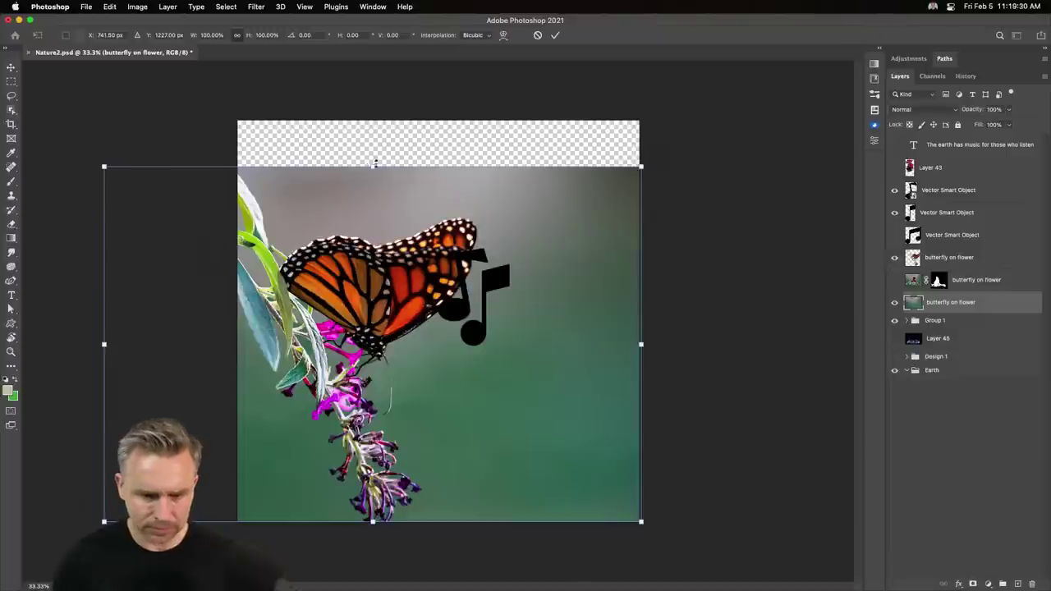
{"action": "left_click_drag", "start_coordinate": [373, 162], "coordinate": [375, 102]}
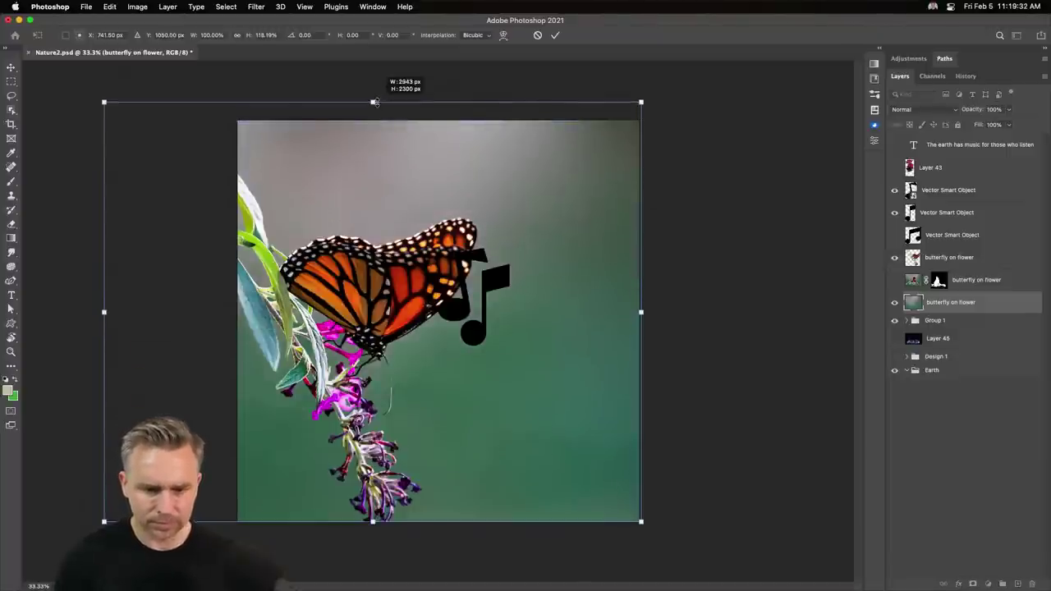
{"action": "key", "text": "Return"}
{"action": "key", "text": "ctrl+1"}
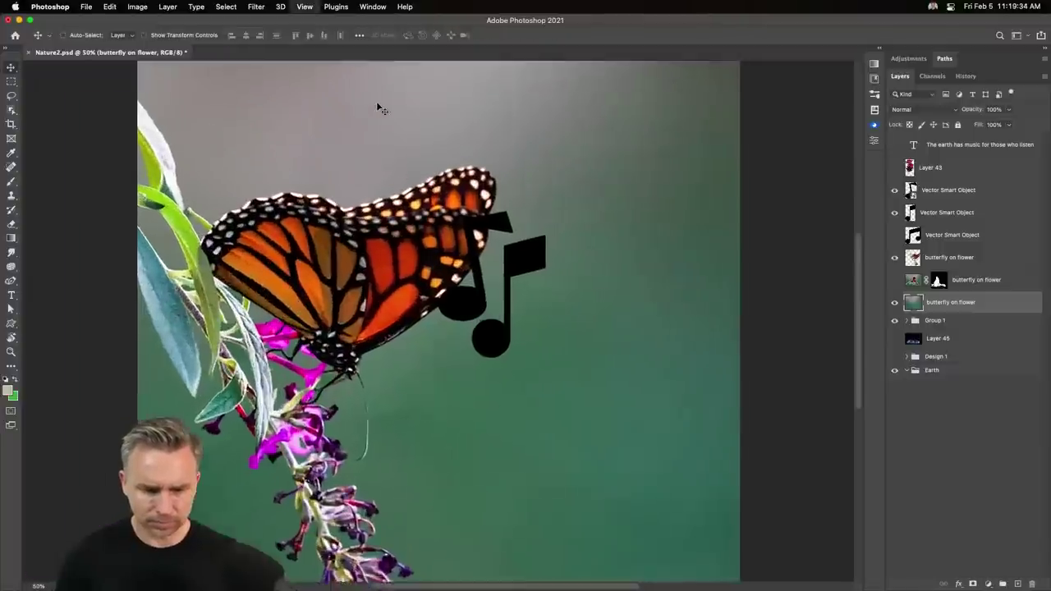
{"action": "left_click_drag", "start_coordinate": [376, 102], "coordinate": [622, 168]}
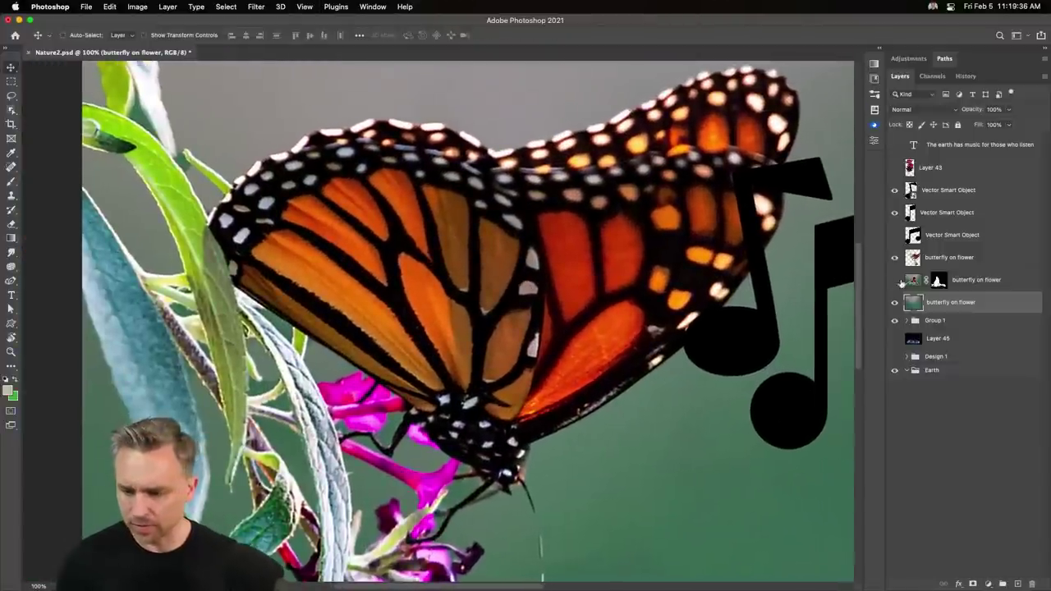
Select the upper butterfly layer and lasso a strip of the left forewing.
{"action": "left_click", "coordinate": [921, 257]}
{"action": "key", "text": "l"}
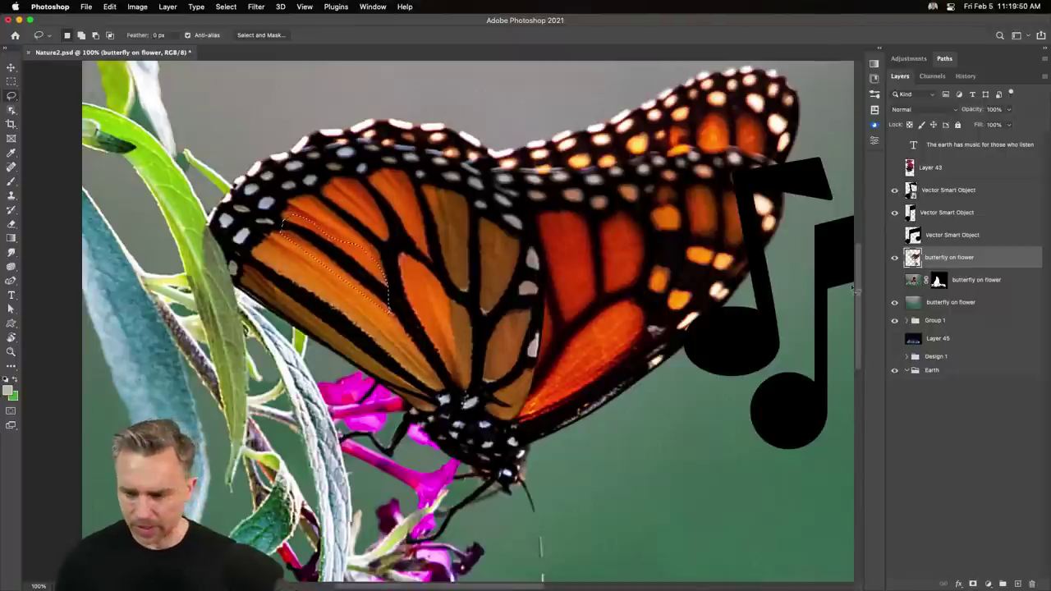
{"action": "key", "text": "shift+BackSpace"}
{"action": "left_click", "coordinate": [773, 351]}
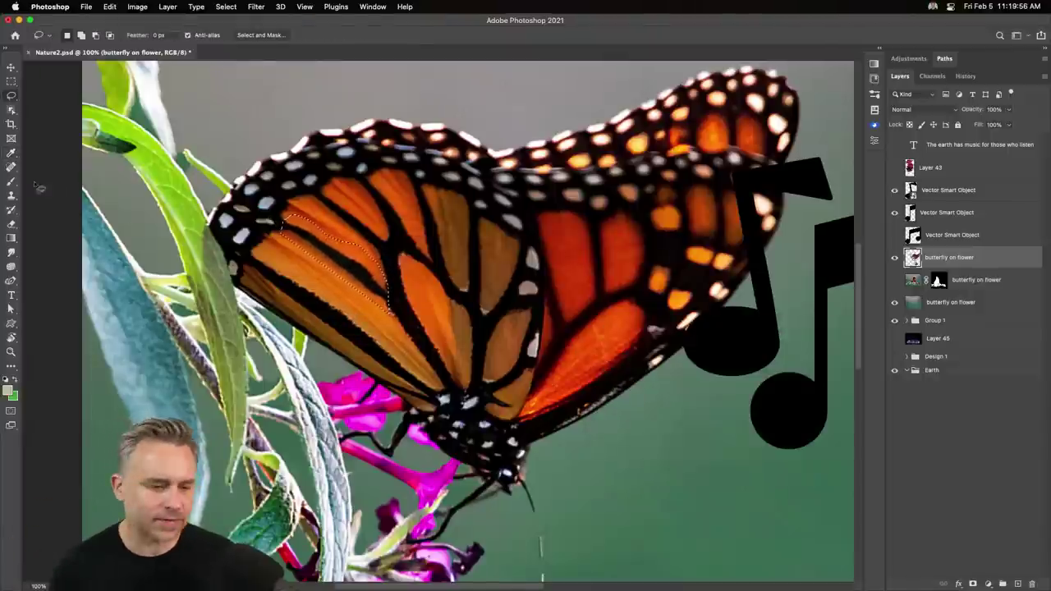
Retouch inside the forewing selection with Healing Brush strokes.
{"action": "left_click", "coordinate": [11, 168]}
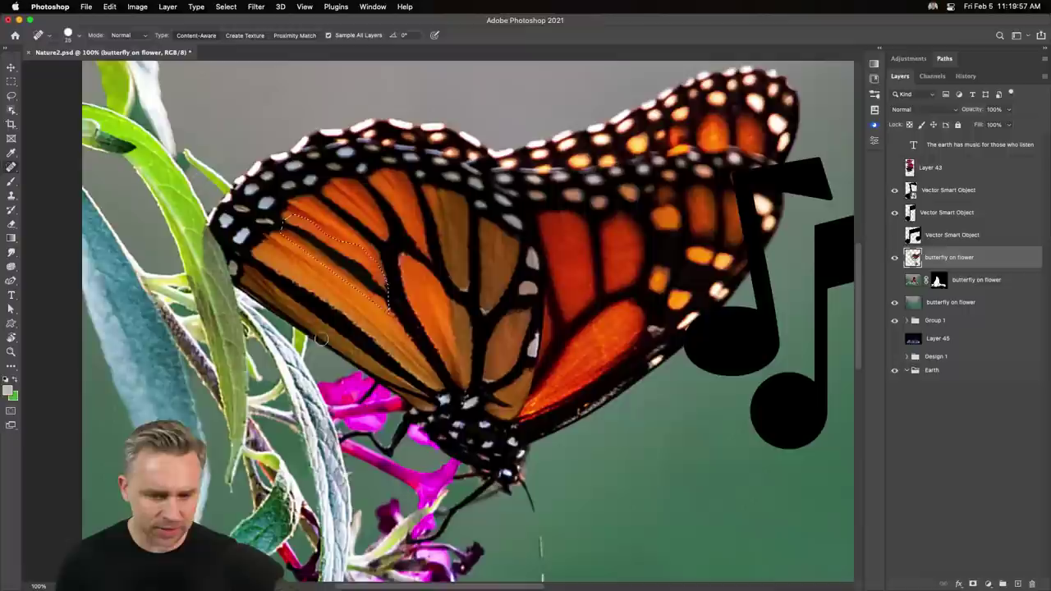
{"action": "left_click", "coordinate": [282, 254], "text": "alt"}
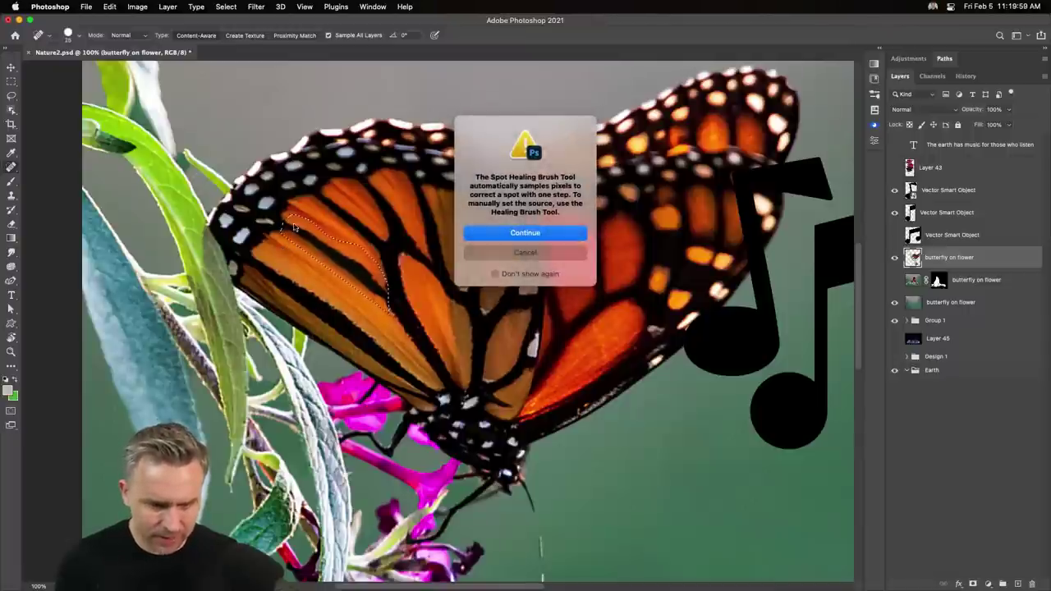
{"action": "left_click", "coordinate": [514, 254]}
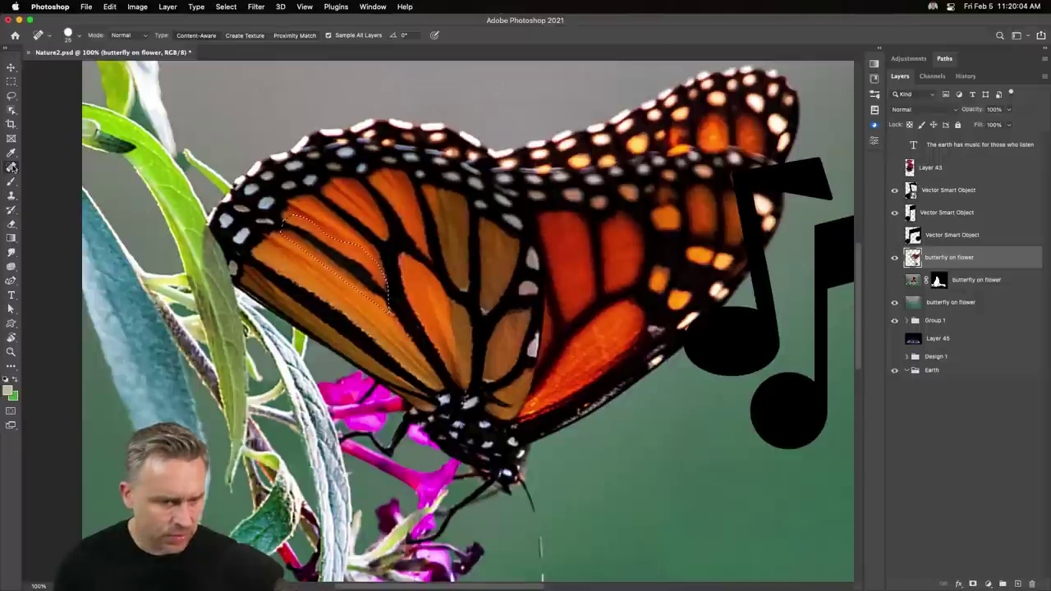
{"action": "right_click", "coordinate": [12, 168]}
{"action": "key", "text": "Return"}
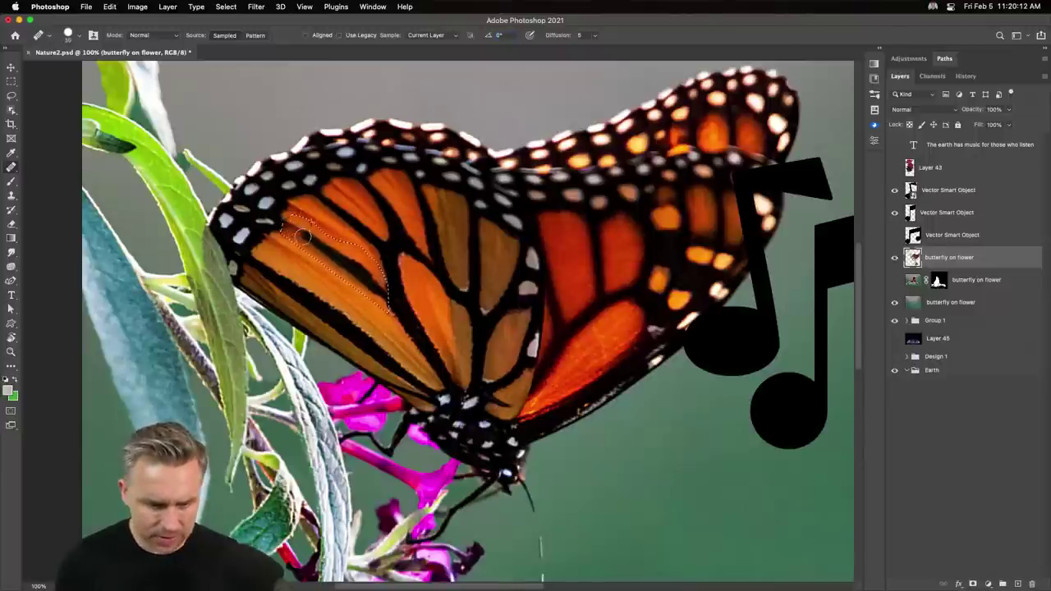
{"action": "left_click_drag", "start_coordinate": [303, 235], "coordinate": [339, 262]}
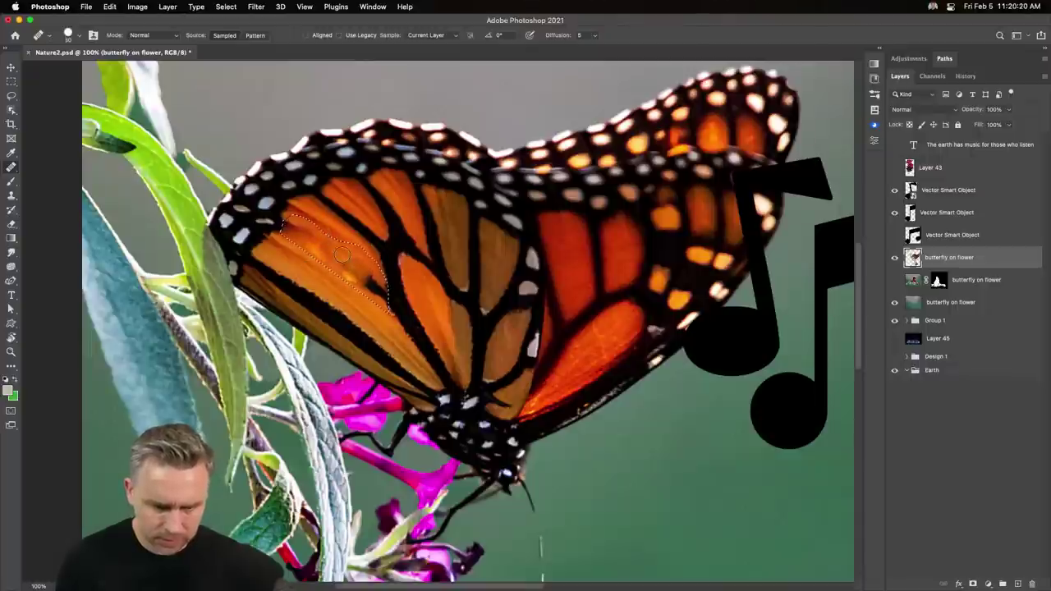
{"action": "left_click", "coordinate": [79, 38]}
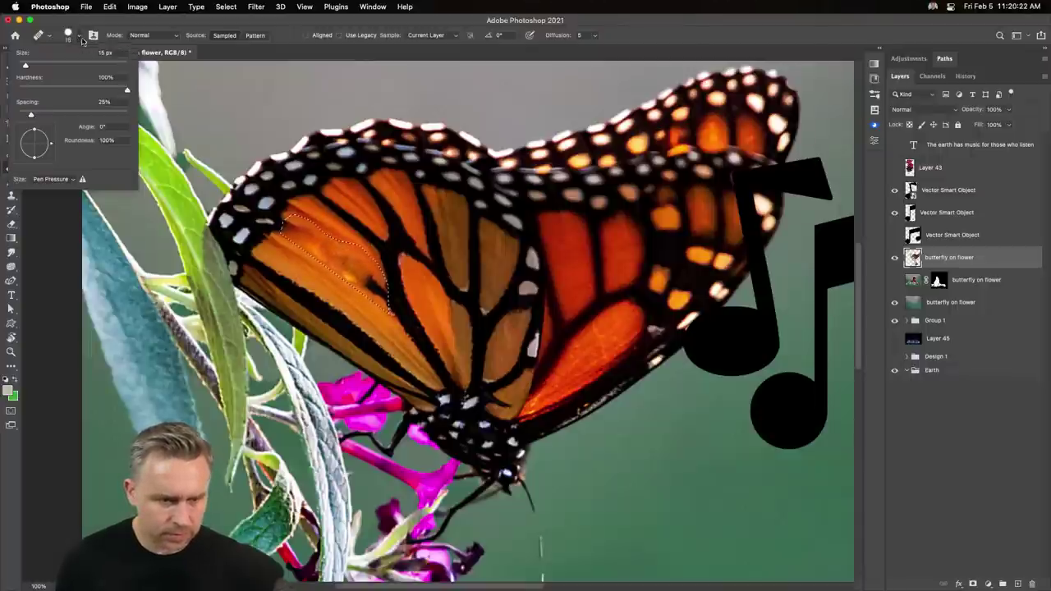
{"action": "left_click", "coordinate": [335, 244]}
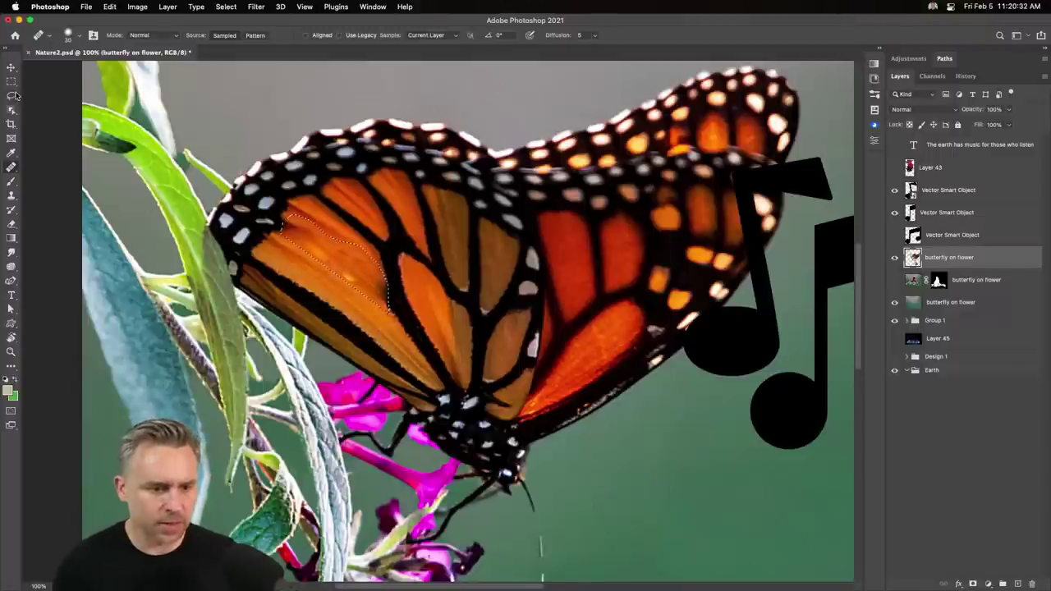
Lasso the dark vein patch and paint over it with an enlarged Healing Brush.
{"action": "key", "text": "l"}
{"action": "key", "text": "ctrl+d"}
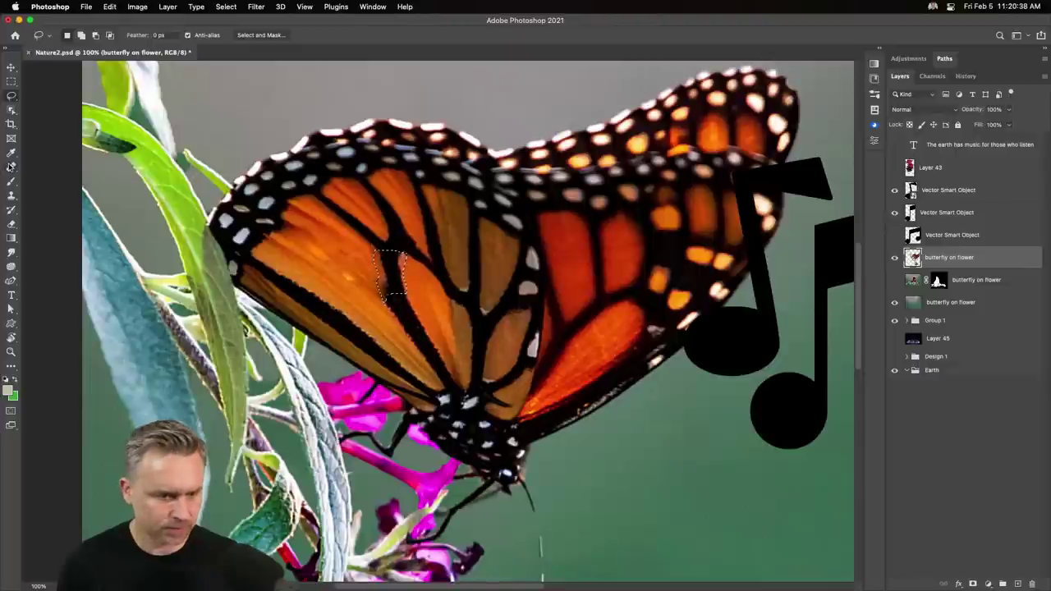
{"action": "left_click", "coordinate": [10, 171]}
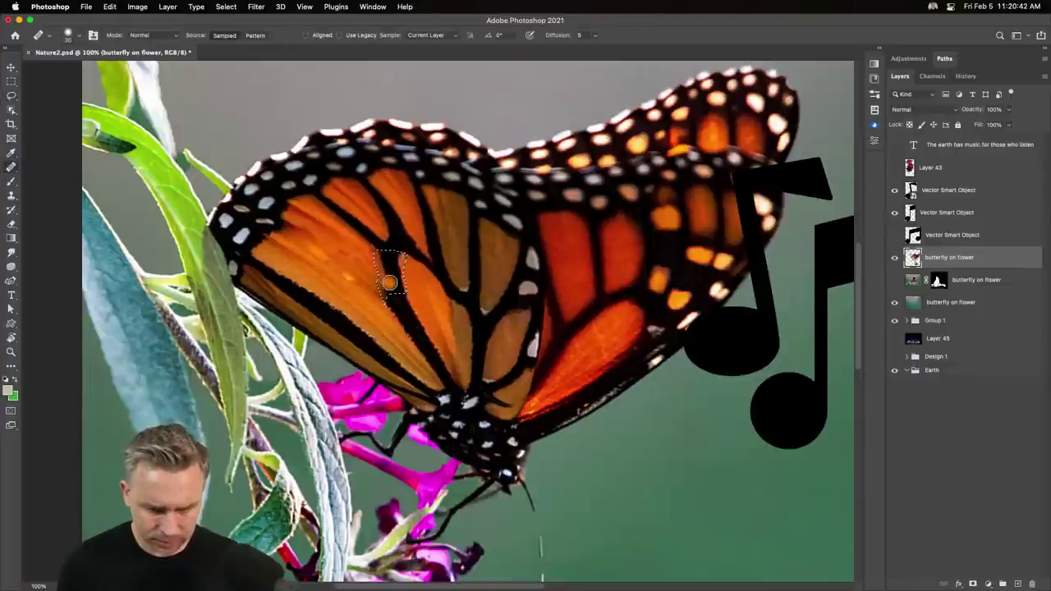
{"action": "key", "text": "bracketright"}
{"action": "key", "text": "bracketright"}
{"action": "key", "text": "bracketright"}
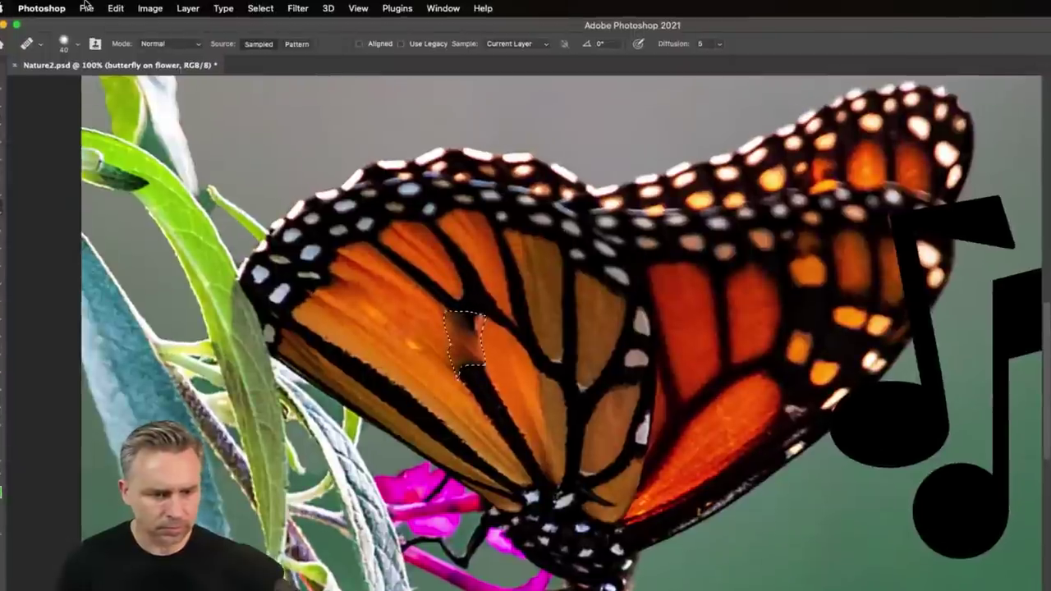
{"action": "left_click_drag", "start_coordinate": [457, 368], "coordinate": [419, 365]}
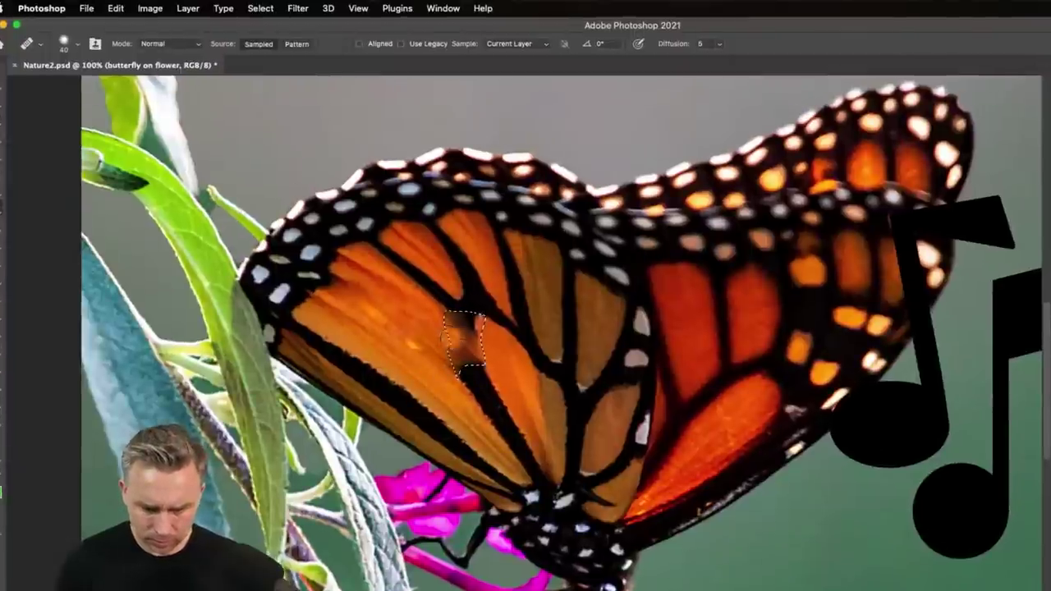
{"action": "scroll", "coordinate": [166, 278], "scroll_direction": "down", "scroll_amount": 10}
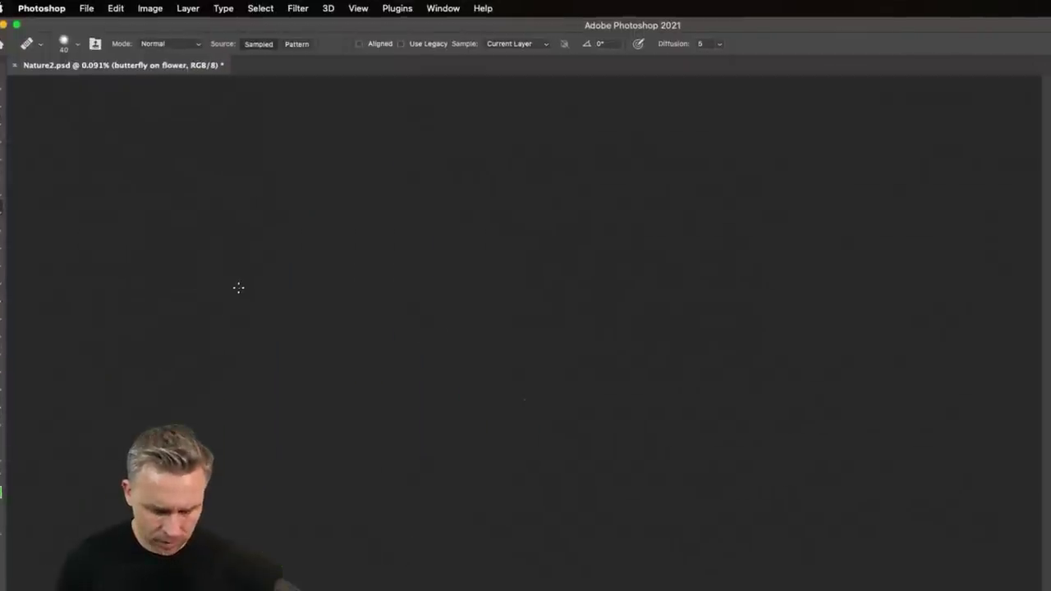
{"action": "key", "text": "ctrl+0"}
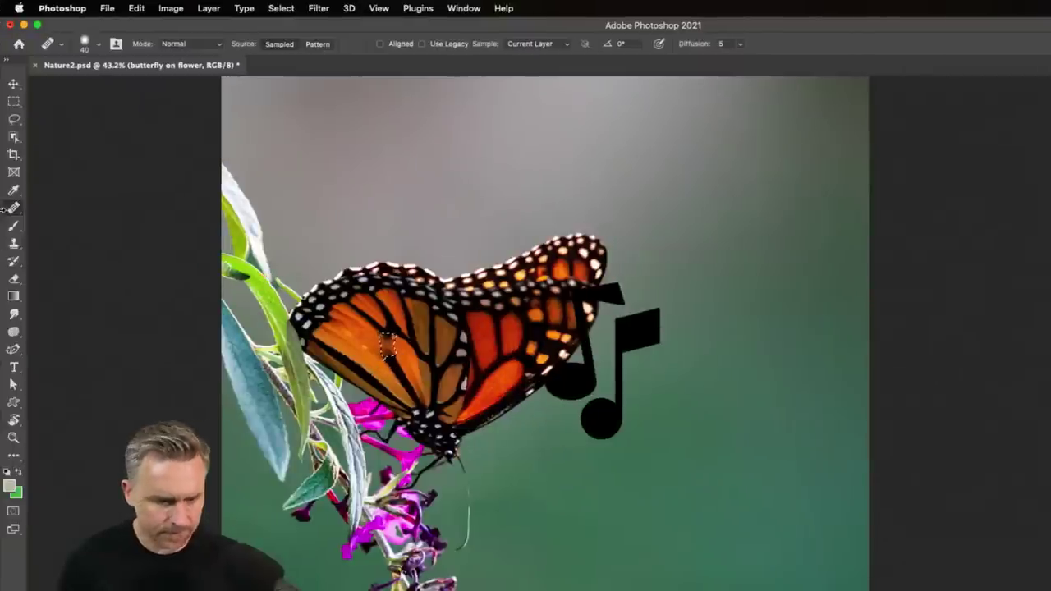
{"action": "right_click", "coordinate": [18, 210]}
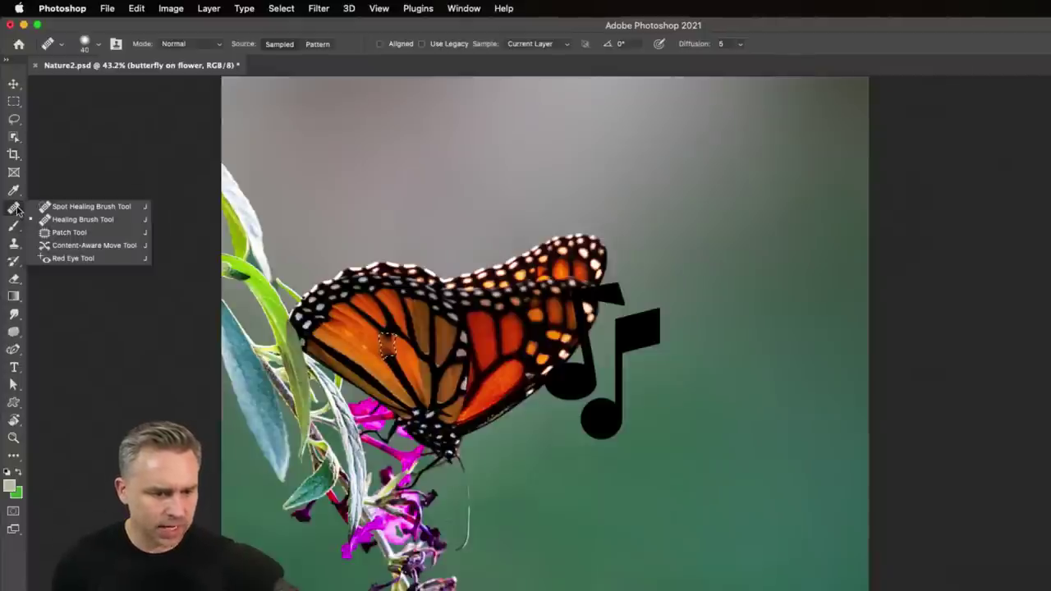
Clone orange wing texture over the dark spots with a progressively smaller Clone Stamp.
{"action": "left_click", "coordinate": [14, 243]}
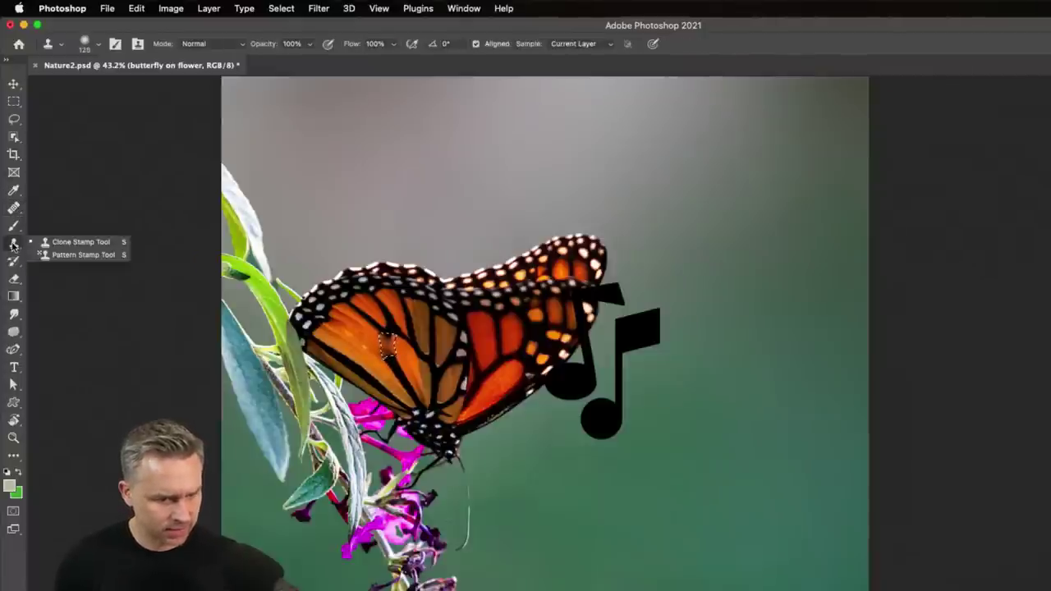
{"action": "left_click", "coordinate": [60, 244]}
{"action": "scroll", "coordinate": [367, 325], "scroll_direction": "up", "scroll_amount": 1}
{"action": "scroll", "coordinate": [367, 324], "scroll_direction": "up", "scroll_amount": 2}
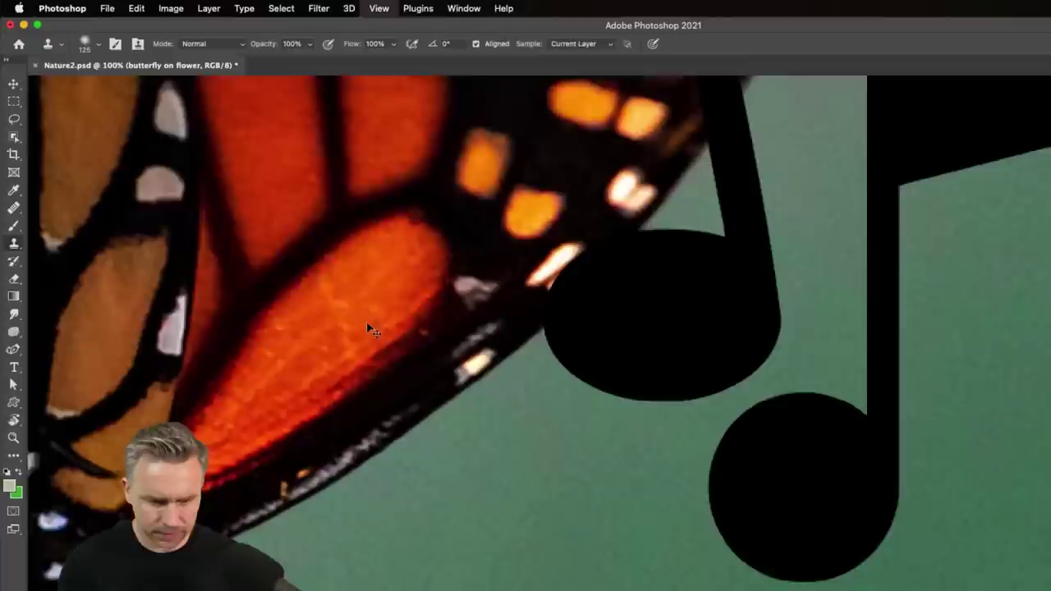
{"action": "scroll", "coordinate": [367, 325], "scroll_direction": "up", "scroll_amount": 1}
{"action": "scroll", "coordinate": [367, 324], "scroll_direction": "up", "scroll_amount": 1}
{"action": "left_click_drag", "start_coordinate": [1015, 500], "coordinate": [916, 483]}
{"action": "key", "text": "bracketleft"}
{"action": "key", "text": "bracketleft"}
{"action": "key", "text": "bracketleft"}
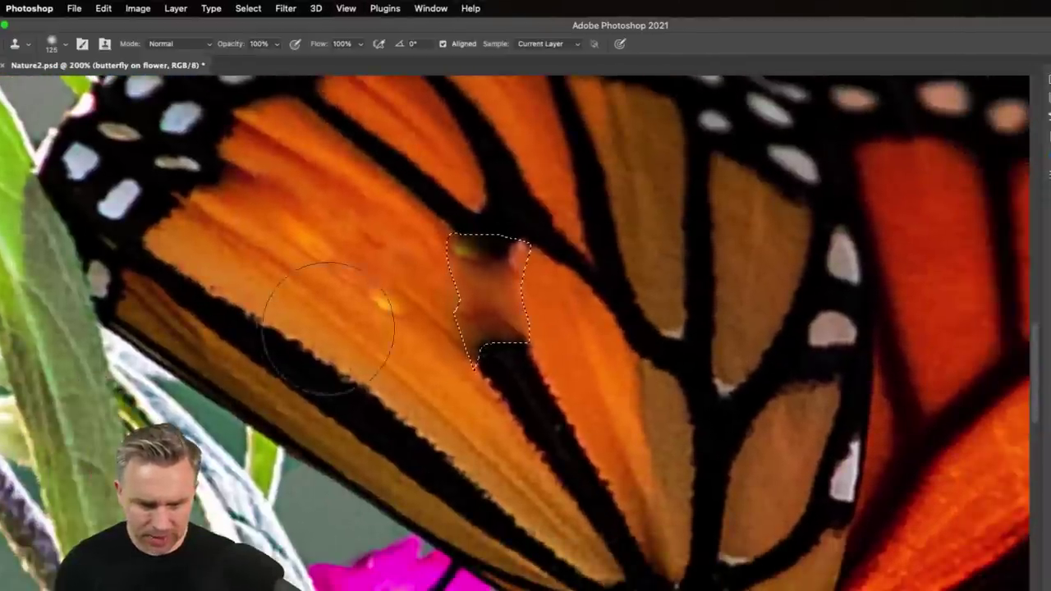
{"action": "left_click", "coordinate": [376, 300]}
{"action": "key", "text": "bracketleft"}
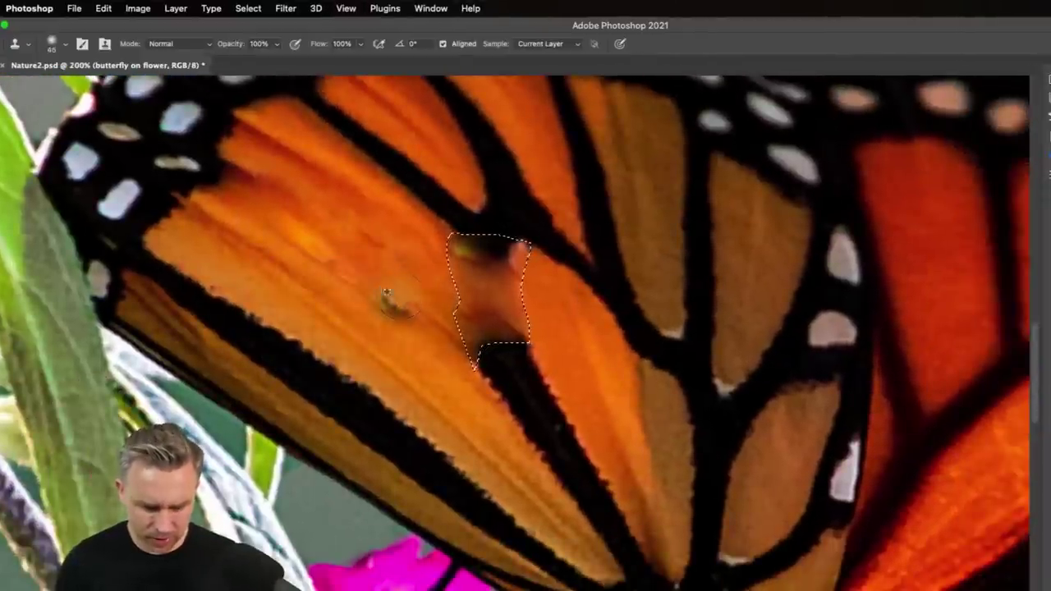
{"action": "left_click", "coordinate": [383, 302]}
{"action": "key", "text": "bracketleft"}
{"action": "key", "text": "bracketleft"}
{"action": "left_click", "coordinate": [476, 295]}
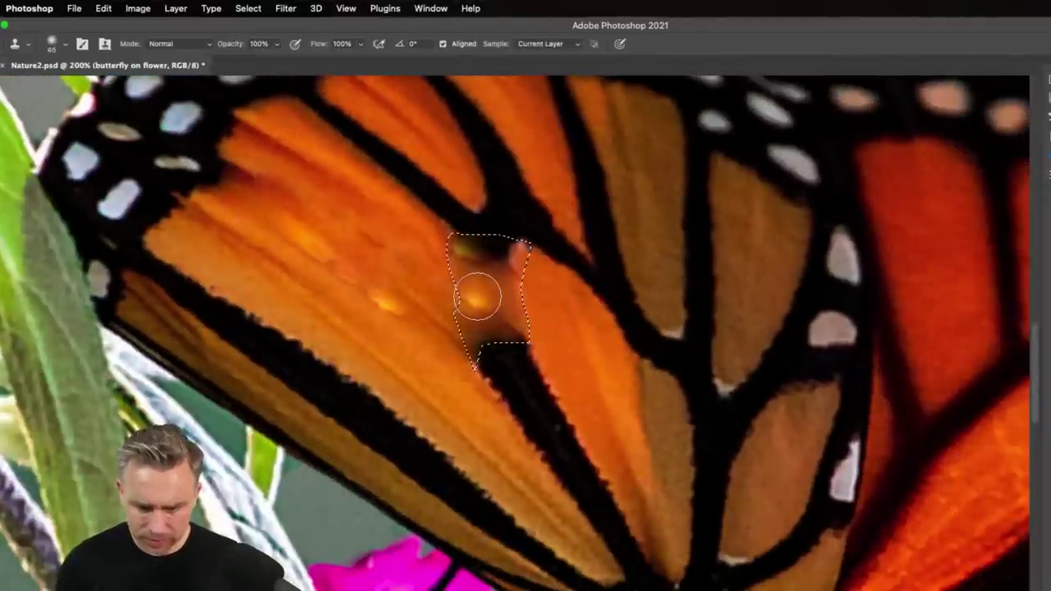
{"action": "mouse_move", "coordinate": [477, 297]}
{"action": "left_mouse_down"}
{"action": "mouse_move", "coordinate": [481, 314]}
{"action": "mouse_move", "coordinate": [457, 347]}
{"action": "left_mouse_up"}
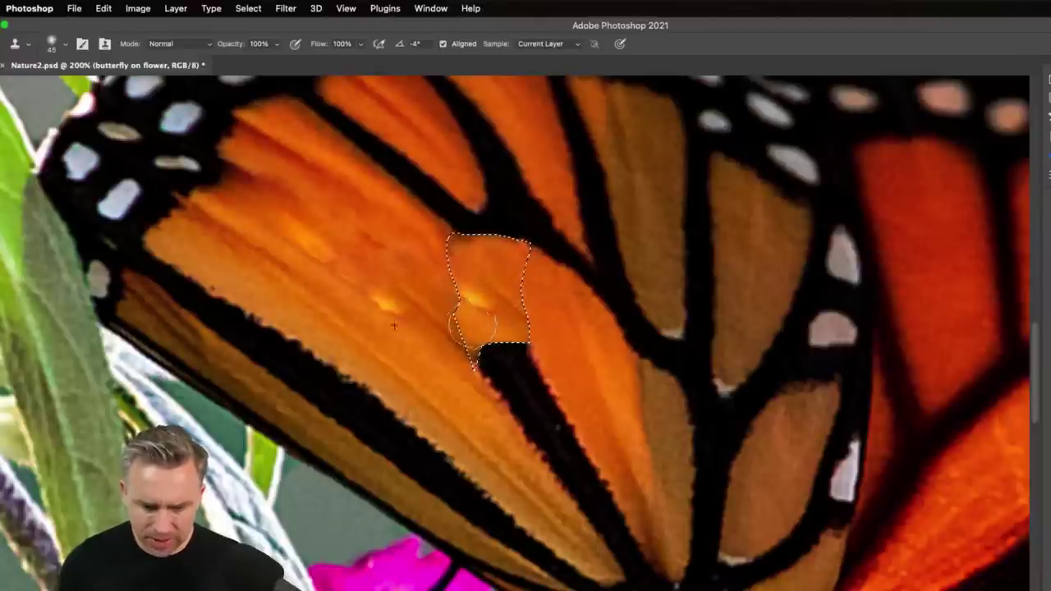
Clear the selection and reframe the view on the left wing.
{"action": "key", "text": "ctrl+d"}
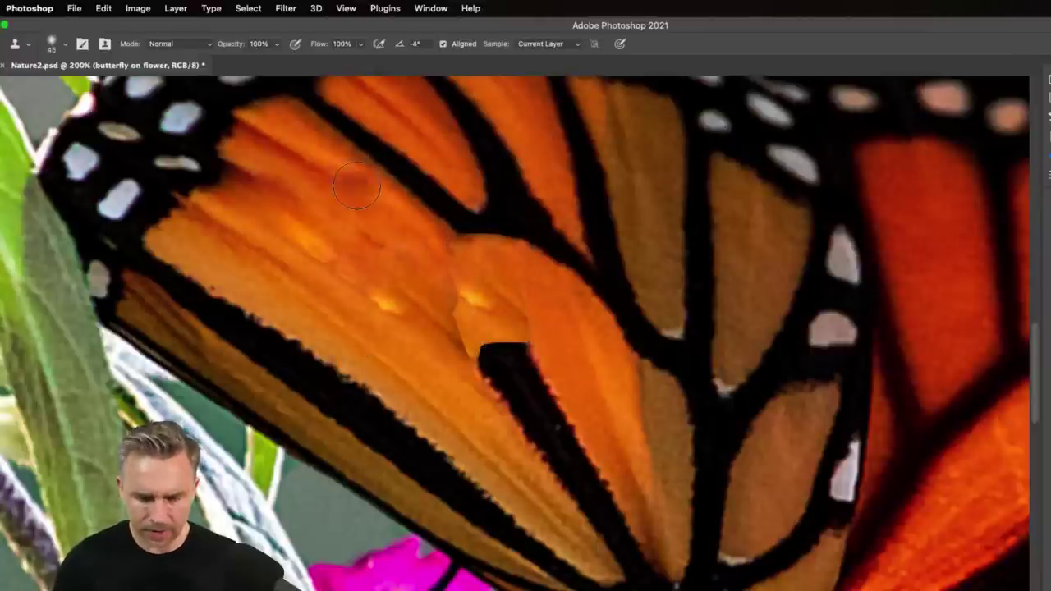
{"action": "key", "text": "ctrl+minus"}
{"action": "key", "text": "ctrl+minus"}
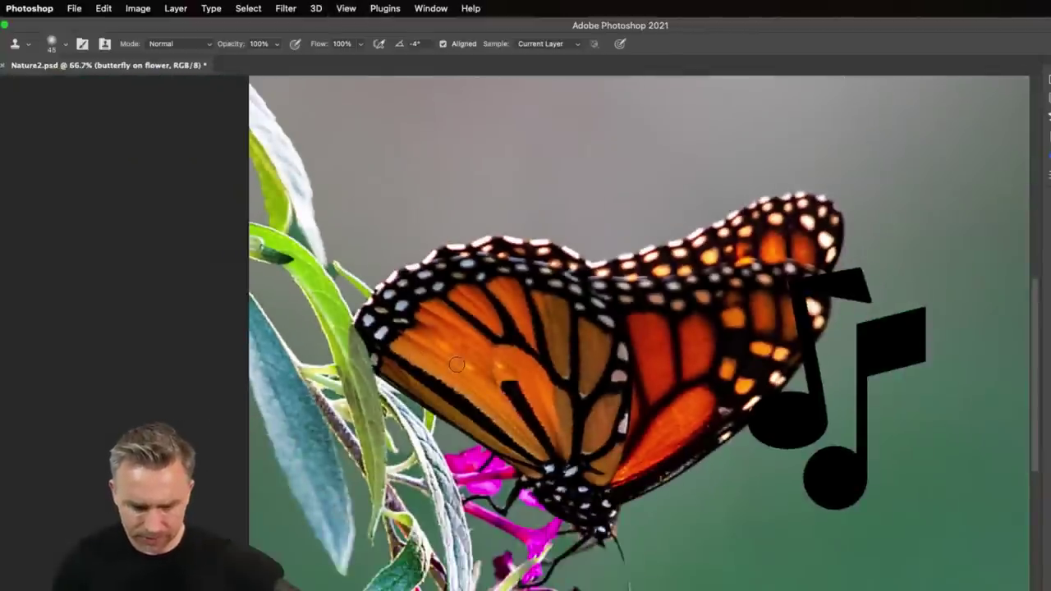
{"action": "key", "text": "ctrl+f"}
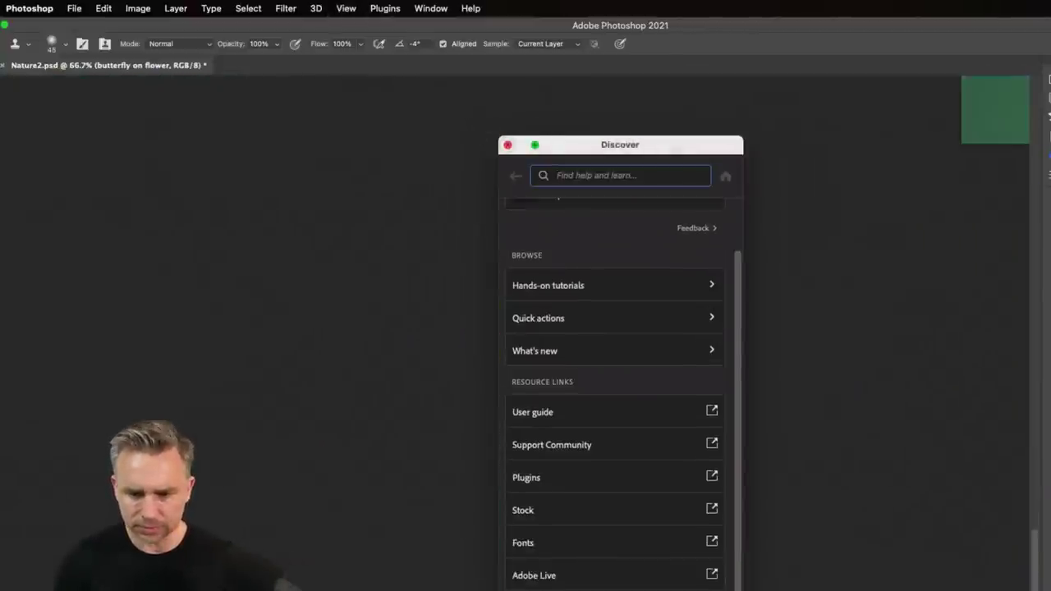
{"action": "left_click", "coordinate": [507, 145]}
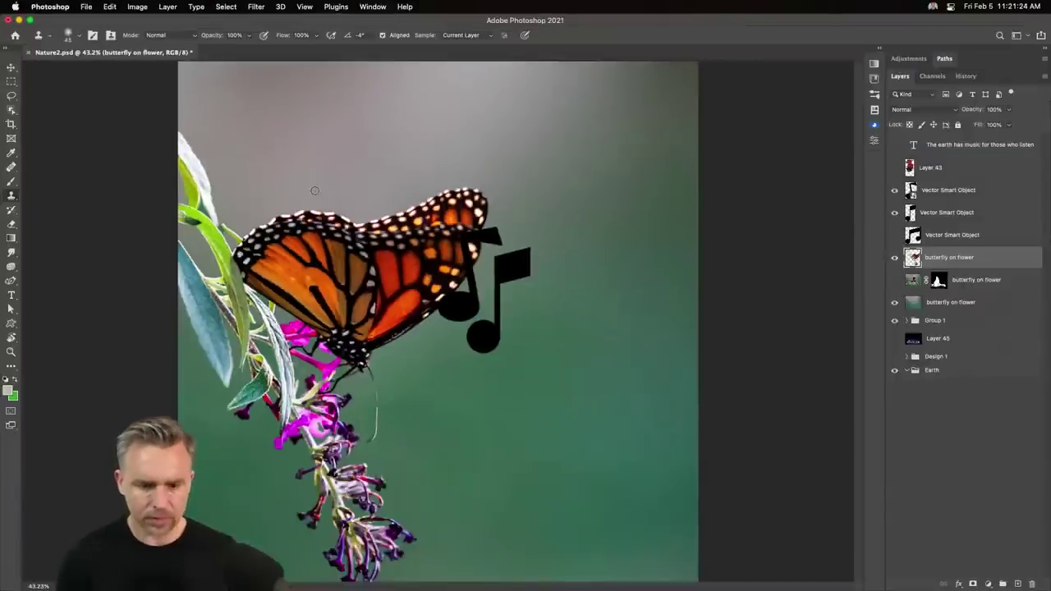
{"action": "key", "text": "ctrl+equal"}
{"action": "key", "text": "ctrl+equal"}
{"action": "key", "text": "ctrl+equal"}
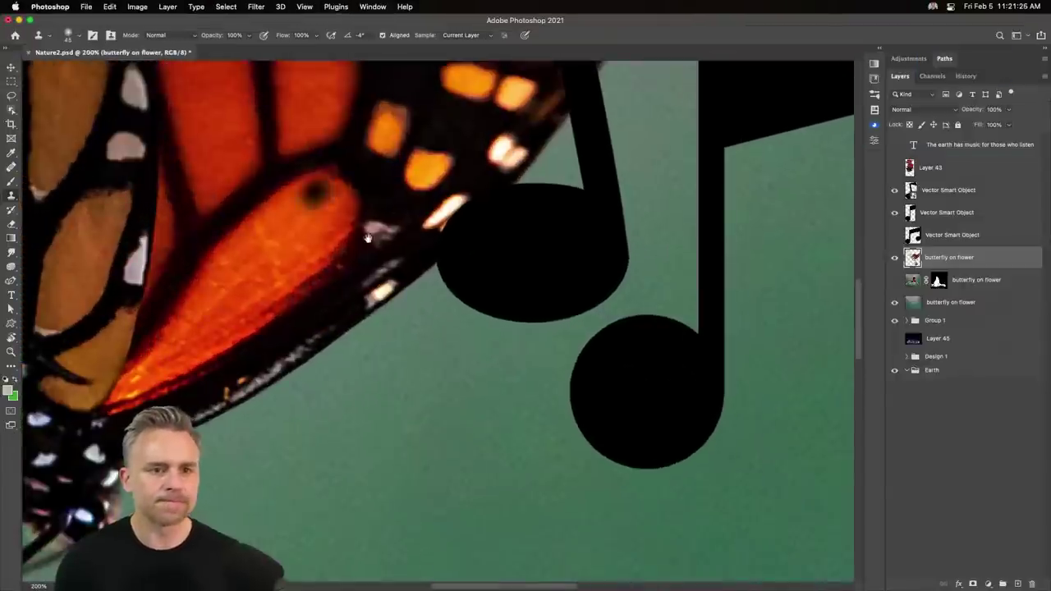
{"action": "mouse_move", "coordinate": [352, 435]}
{"action": "left_mouse_down"}
{"action": "mouse_move", "coordinate": [779, 435]}
{"action": "mouse_move", "coordinate": [744, 398]}
{"action": "left_mouse_up"}
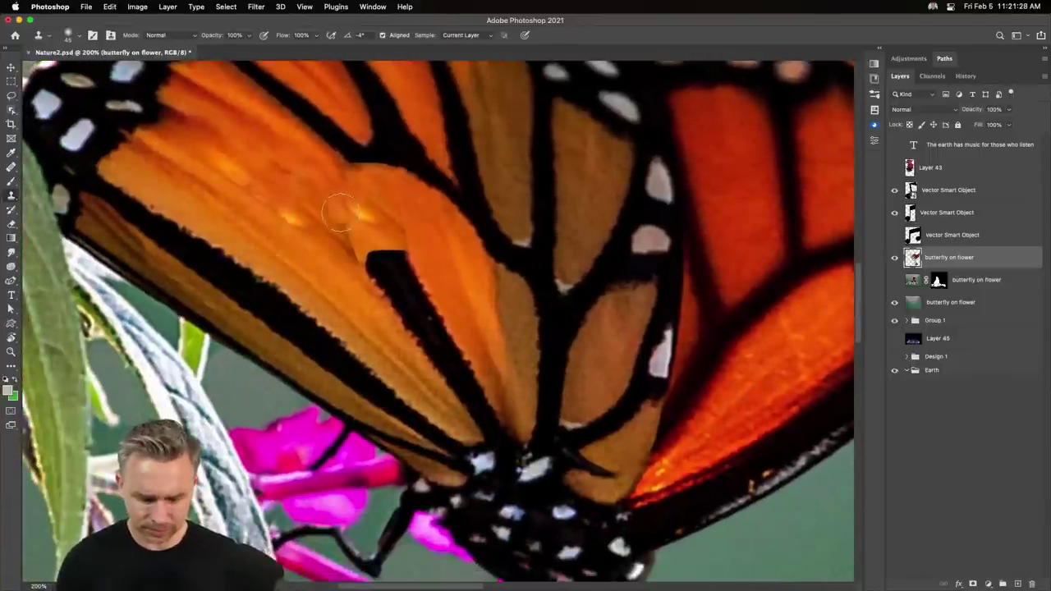
{"action": "key", "text": "i"}
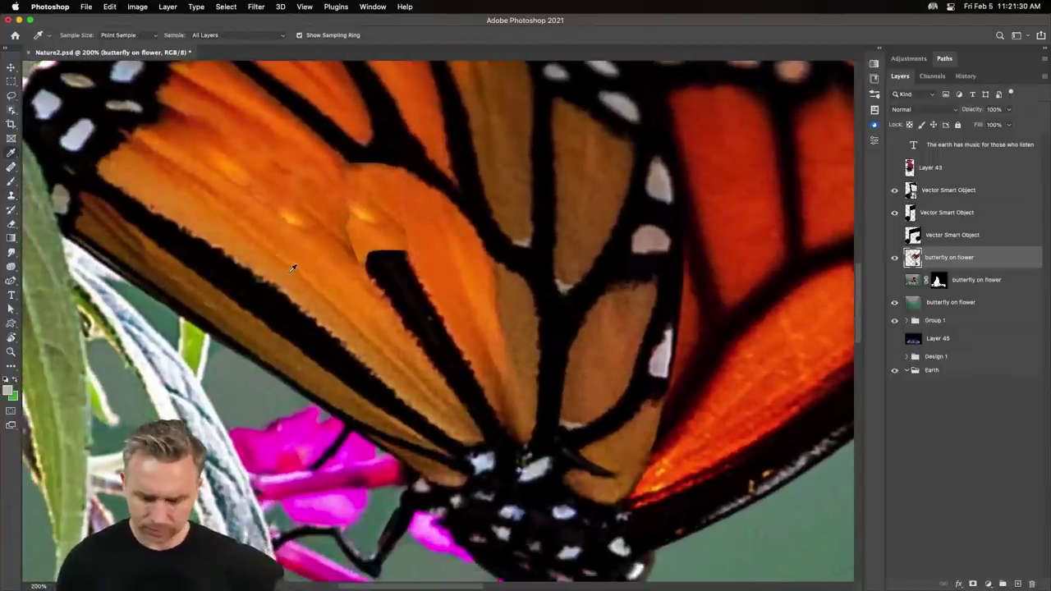
Sample new orange texture and clone over dark patches beside the black vein.
{"action": "left_click", "coordinate": [12, 195]}
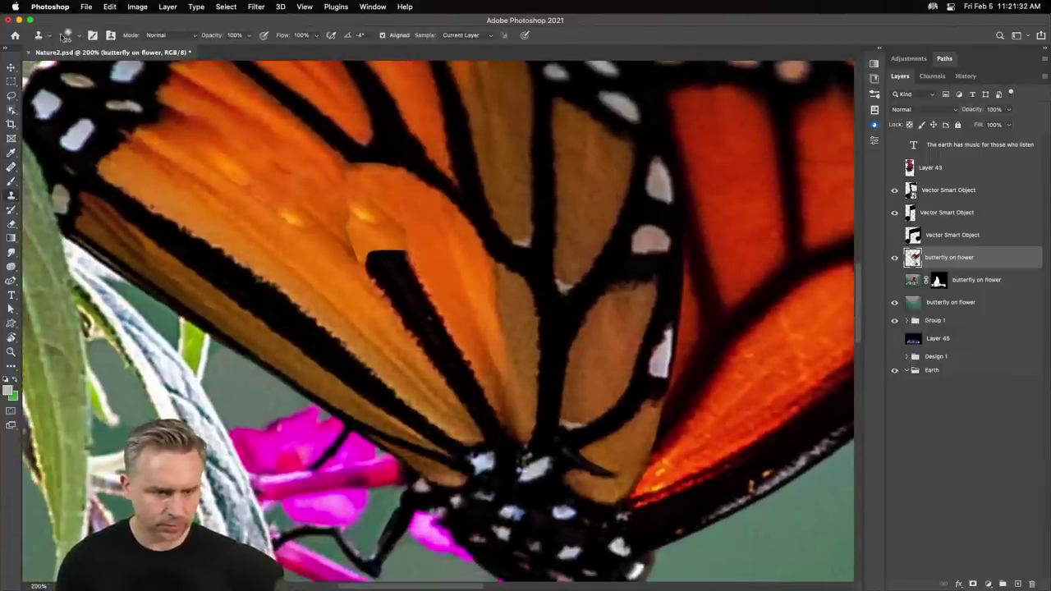
{"action": "left_click", "coordinate": [346, 263], "text": "alt"}
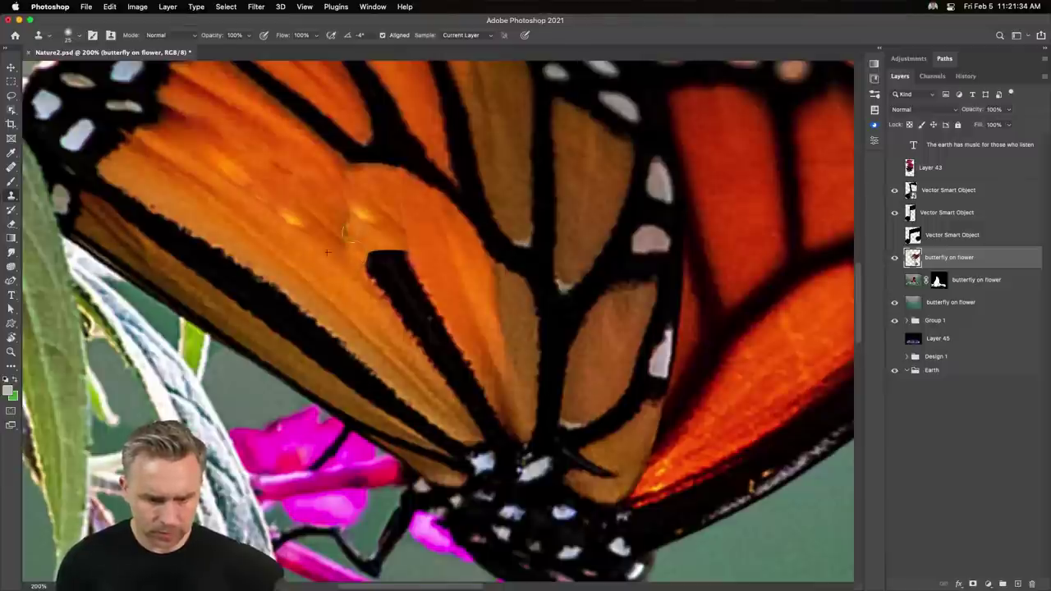
{"action": "mouse_move", "coordinate": [409, 238]}
{"action": "left_mouse_down"}
{"action": "mouse_move", "coordinate": [401, 199]}
{"action": "mouse_move", "coordinate": [328, 284]}
{"action": "left_mouse_up"}
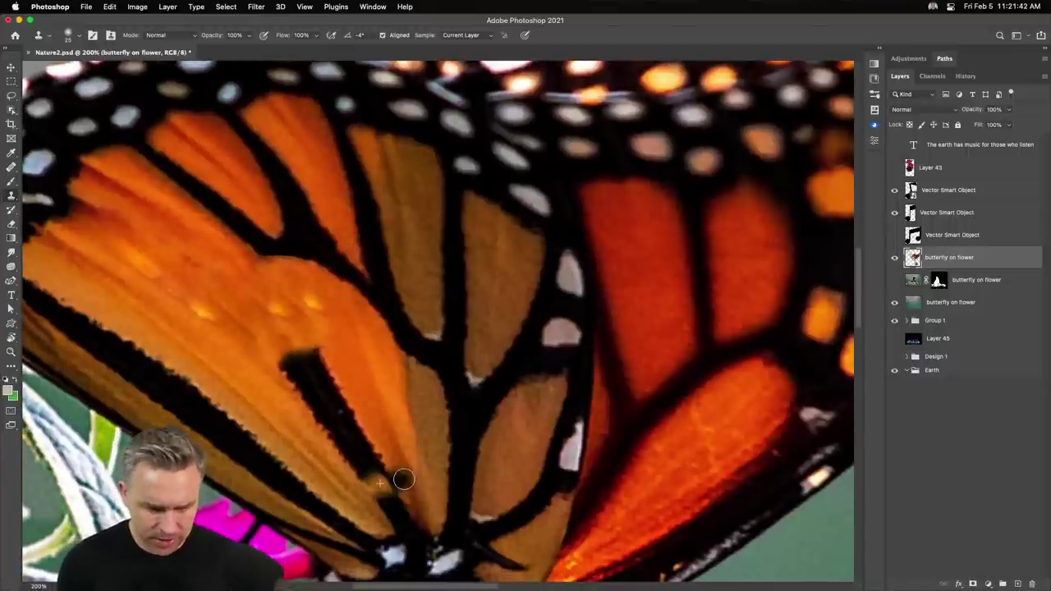
{"action": "left_click_drag", "start_coordinate": [401, 478], "coordinate": [397, 488]}
{"action": "left_click", "coordinate": [394, 437], "text": "alt"}
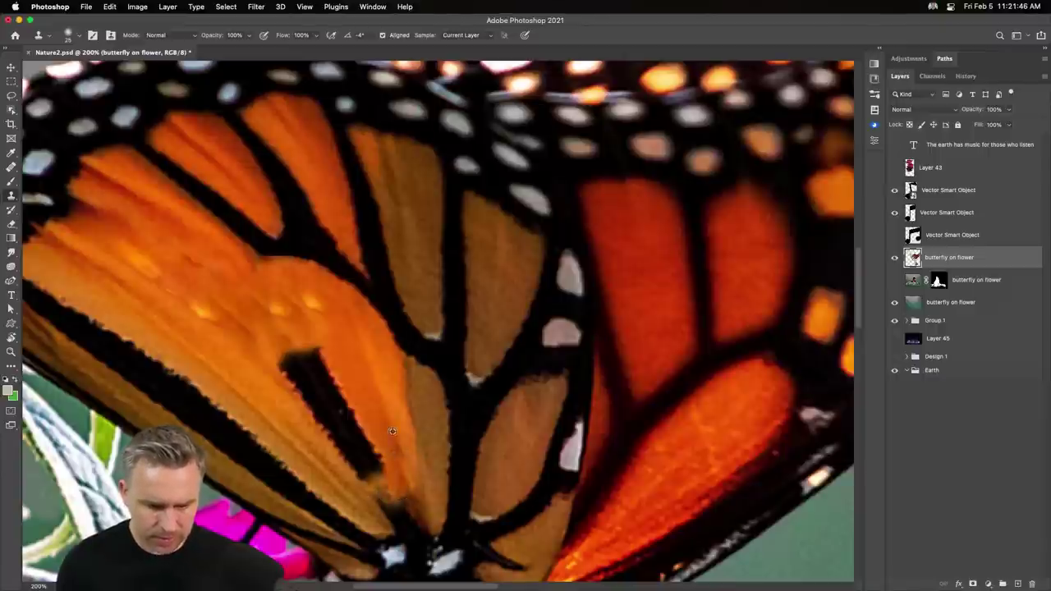
{"action": "left_click_drag", "start_coordinate": [381, 497], "coordinate": [362, 495]}
Cover the black vein section with orange using an enlarged clone brush.
{"action": "left_click", "coordinate": [282, 418], "text": "alt"}
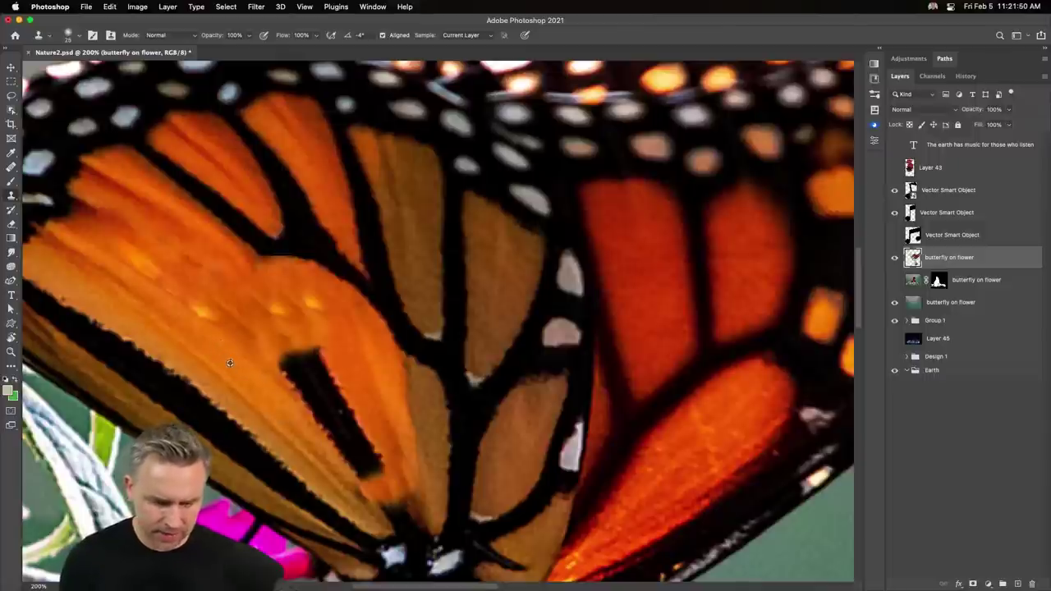
{"action": "key", "text": "bracketright"}
{"action": "key", "text": "bracketright"}
{"action": "mouse_move", "coordinate": [275, 361]}
{"action": "left_mouse_down"}
{"action": "mouse_move", "coordinate": [328, 402]}
{"action": "mouse_move", "coordinate": [370, 476]}
{"action": "mouse_move", "coordinate": [309, 338]}
{"action": "mouse_move", "coordinate": [383, 448]}
{"action": "left_mouse_up"}
{"action": "key", "text": "ctrl+z"}
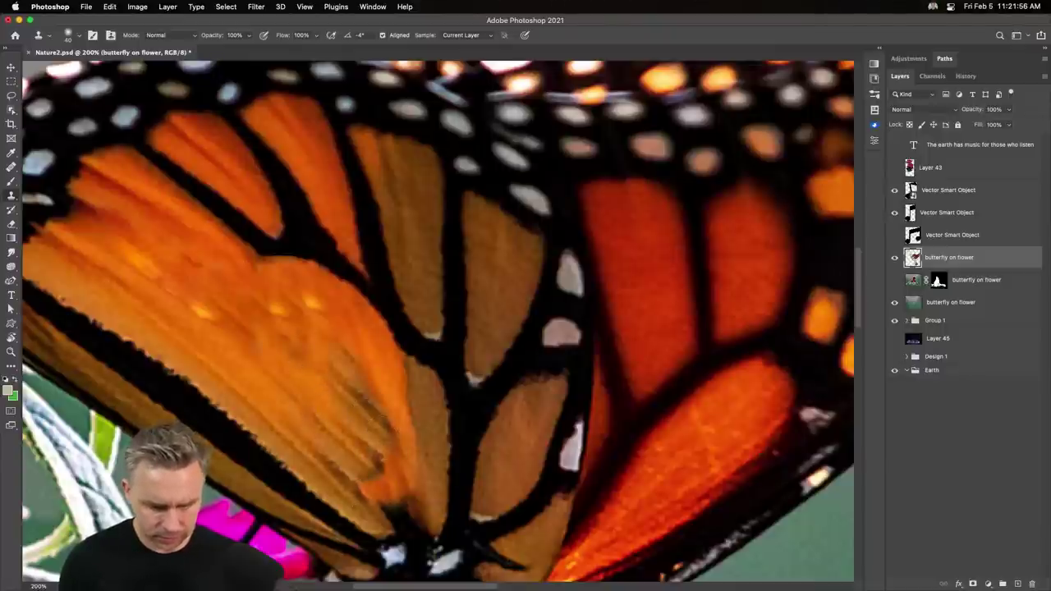
{"action": "left_click_drag", "start_coordinate": [337, 409], "coordinate": [374, 446]}
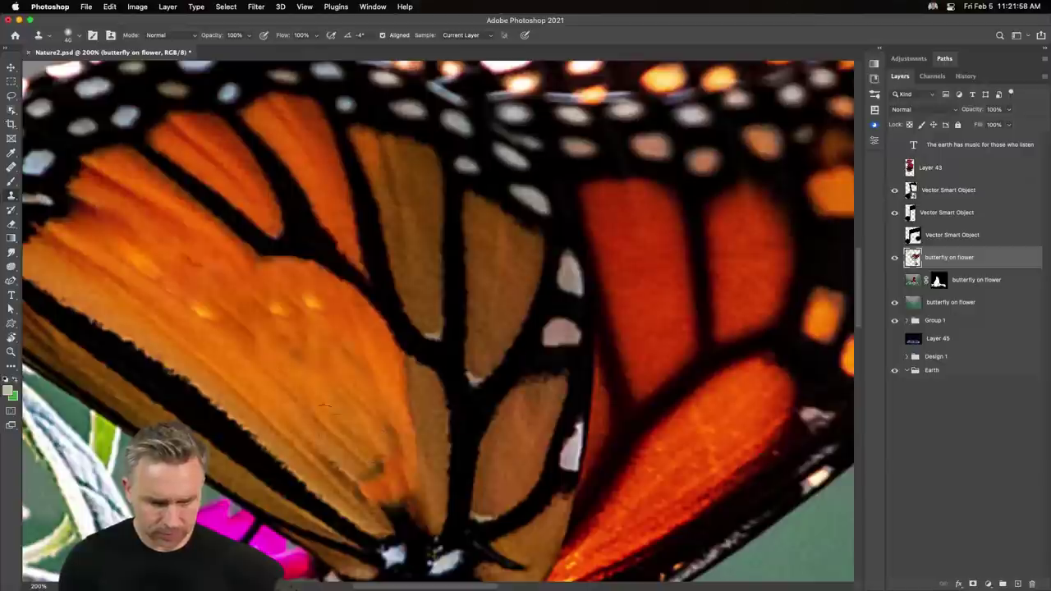
{"action": "mouse_move", "coordinate": [325, 405]}
{"action": "left_mouse_down"}
{"action": "mouse_move", "coordinate": [386, 485]}
{"action": "mouse_move", "coordinate": [356, 458]}
{"action": "mouse_move", "coordinate": [383, 500]}
{"action": "mouse_move", "coordinate": [405, 514]}
{"action": "mouse_move", "coordinate": [396, 523]}
{"action": "mouse_move", "coordinate": [375, 491]}
{"action": "left_mouse_up"}
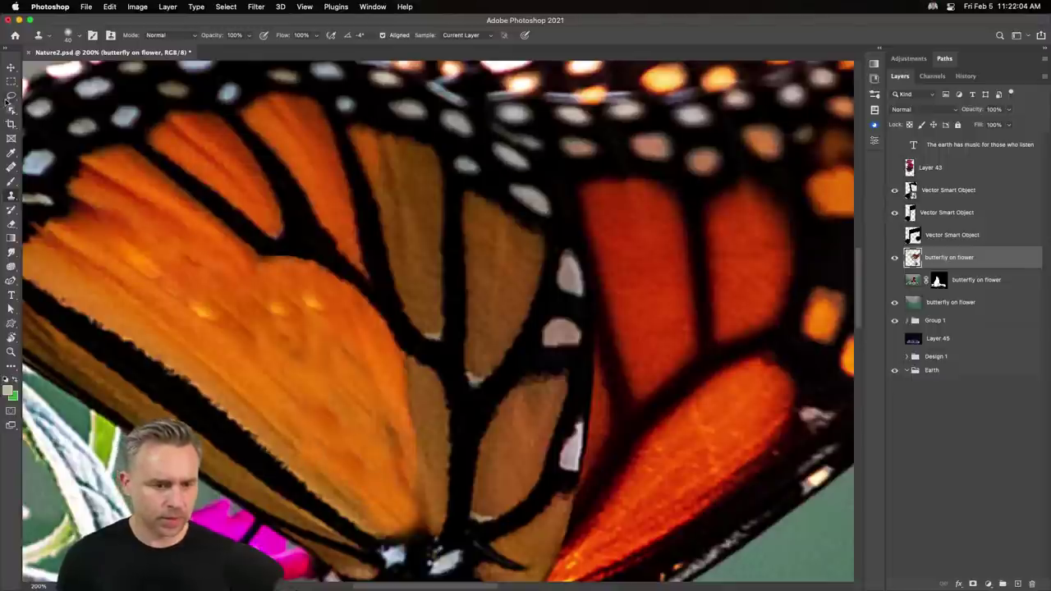
{"action": "left_click", "coordinate": [11, 95]}
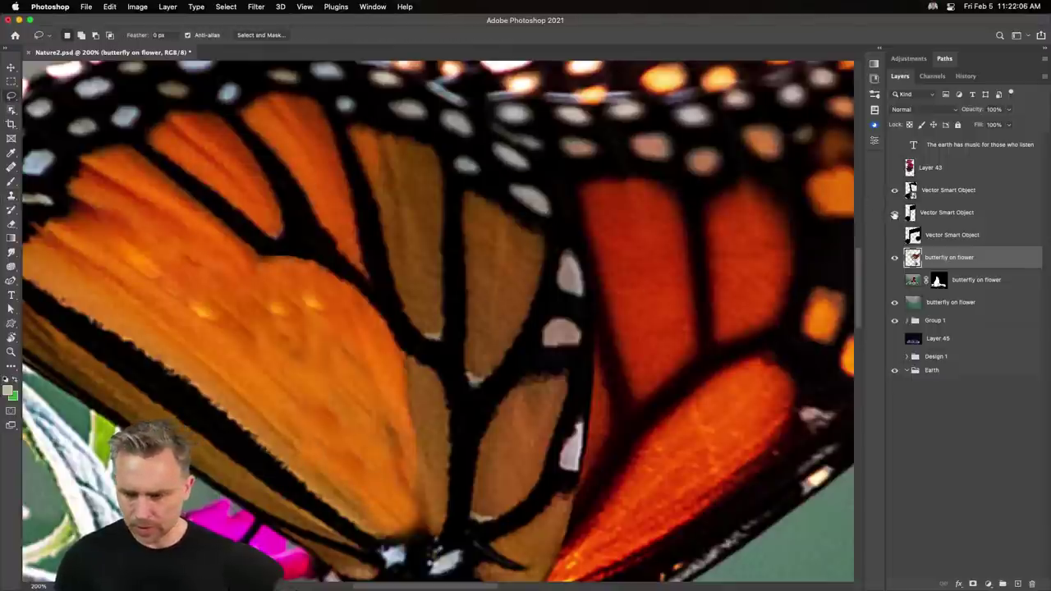
Rasterize the top vector note layer and rename it 'note'.
{"action": "left_click", "coordinate": [961, 214]}
{"action": "left_click", "coordinate": [962, 194]}
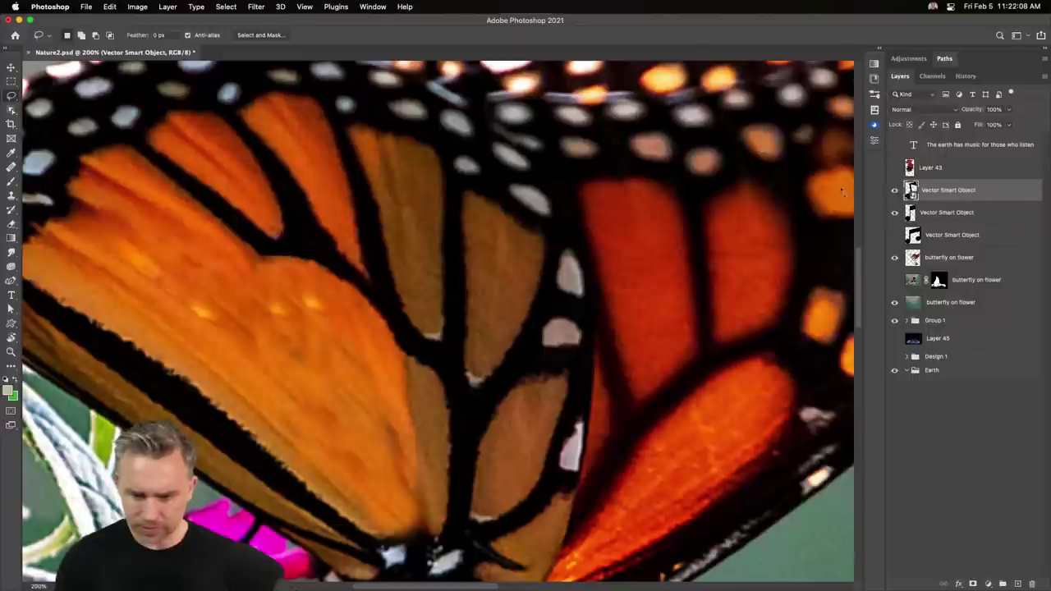
{"action": "left_click", "coordinate": [10, 68]}
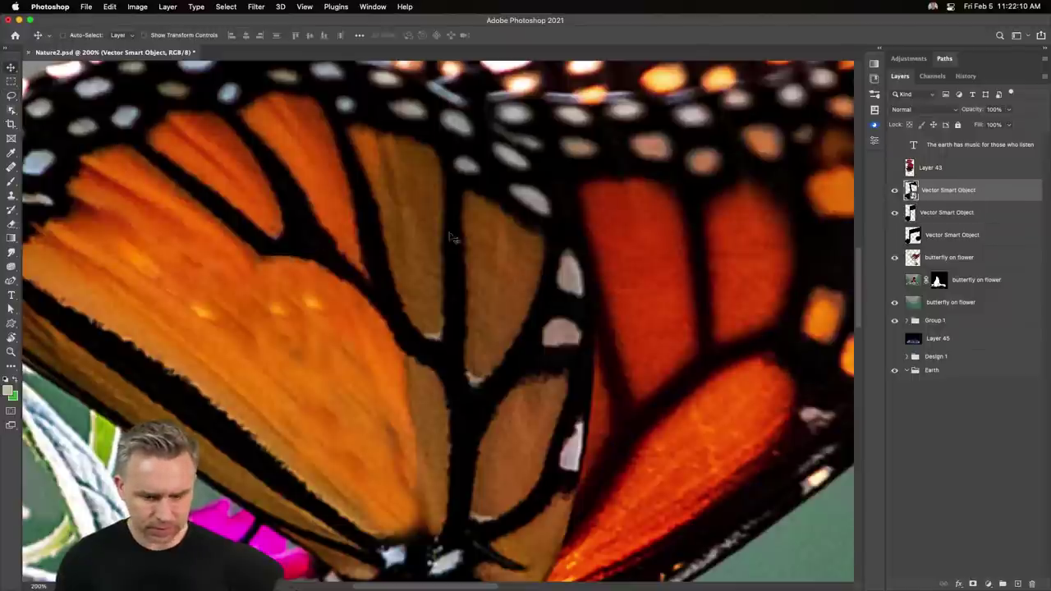
{"action": "scroll", "coordinate": [450, 238], "scroll_direction": "right", "scroll_amount": 5}
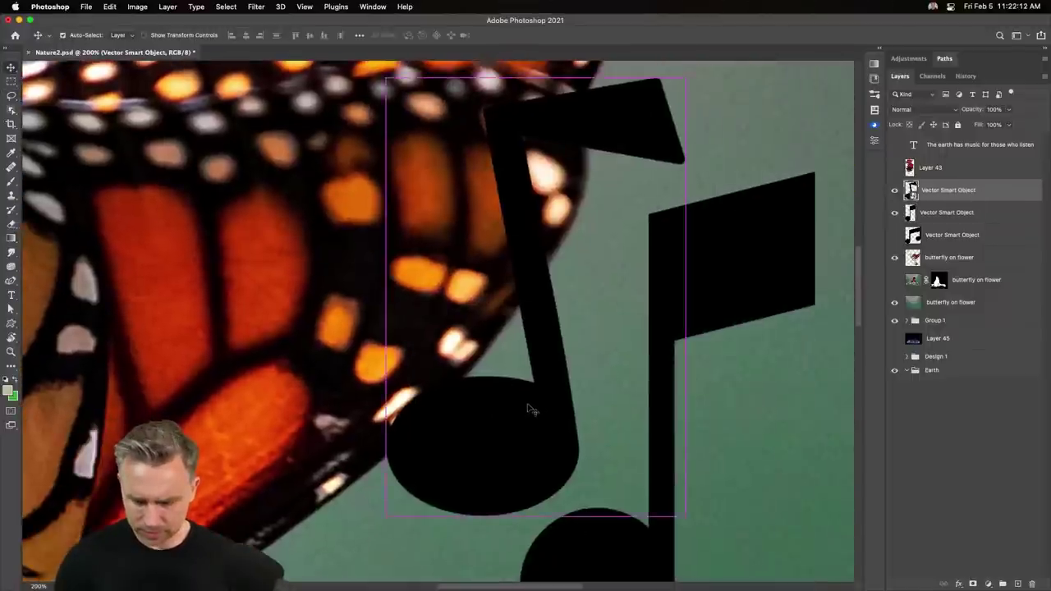
{"action": "right_click", "coordinate": [985, 191]}
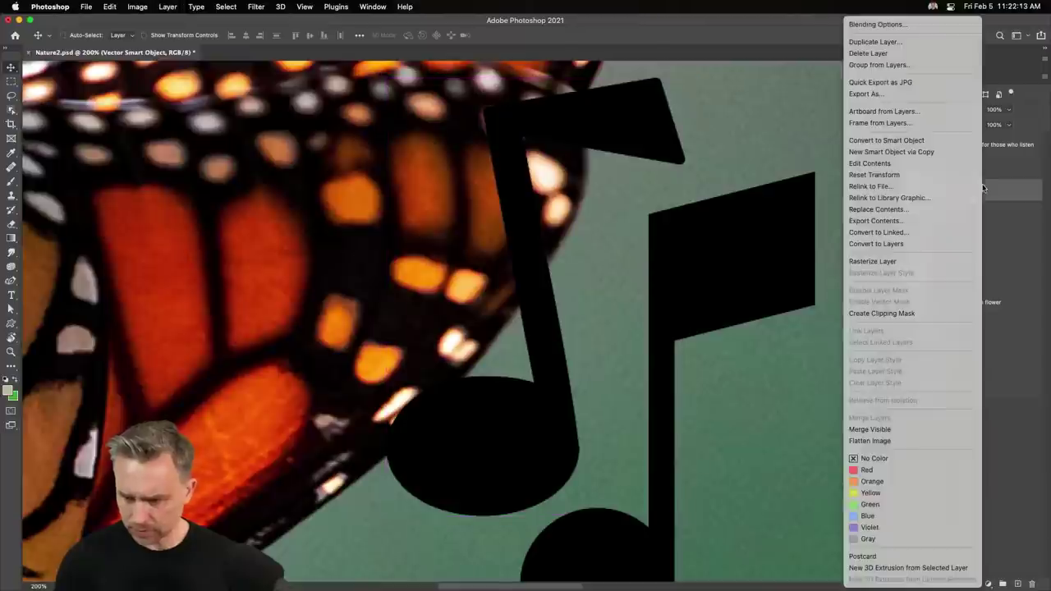
{"action": "left_click", "coordinate": [909, 261]}
{"action": "type", "text": "r"}
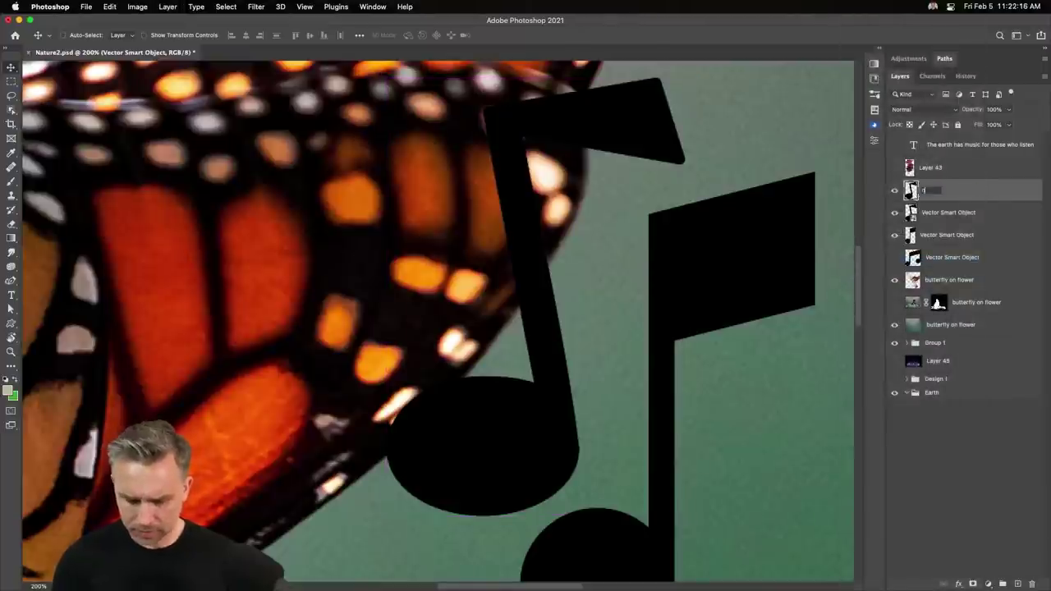
{"action": "key", "text": "Return"}
Shrink the note to about 40%, tilt it, and place it on the left forewing.
{"action": "key", "text": "ctrl+minus"}
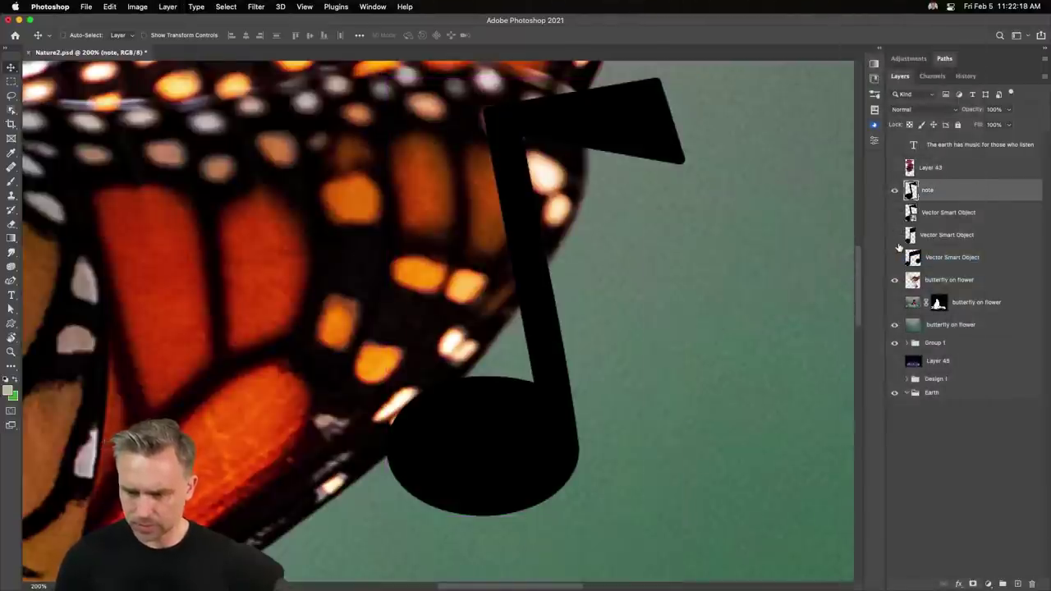
{"action": "key", "text": "ctrl+minus"}
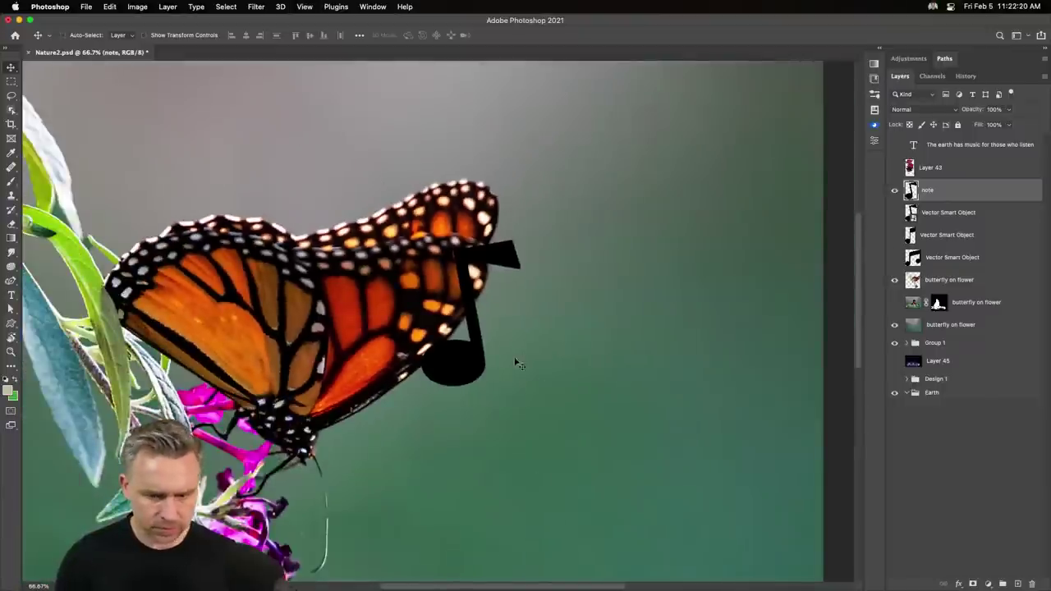
{"action": "left_click_drag", "start_coordinate": [212, 345], "coordinate": [238, 349]}
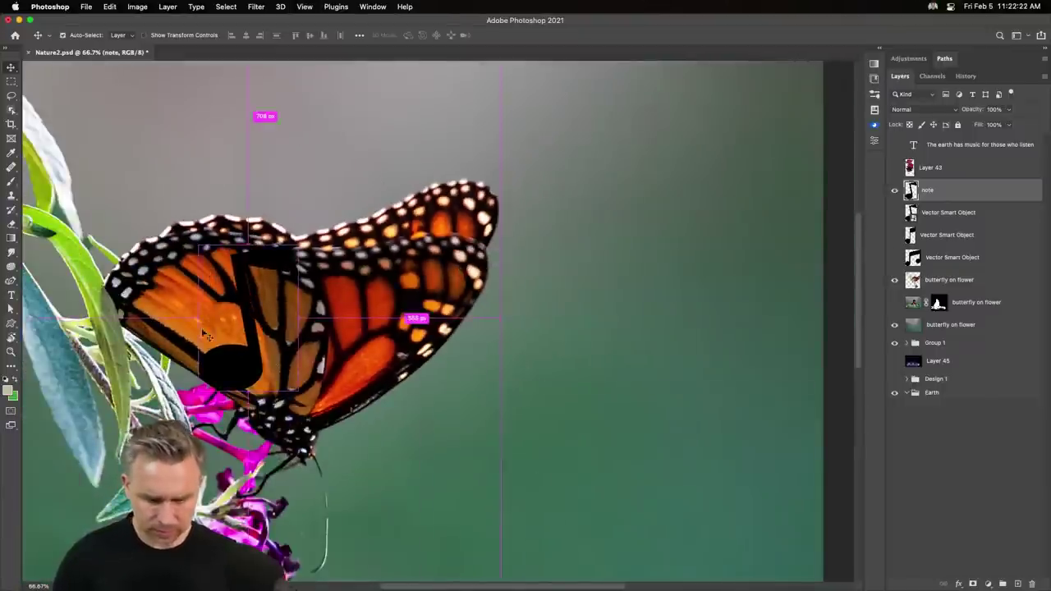
{"action": "key", "text": "ctrl+t"}
{"action": "mouse_move", "coordinate": [197, 245]}
{"action": "left_mouse_down"}
{"action": "mouse_move", "coordinate": [258, 333]}
{"action": "mouse_move", "coordinate": [223, 329]}
{"action": "left_mouse_up"}
{"action": "key", "text": "Return"}
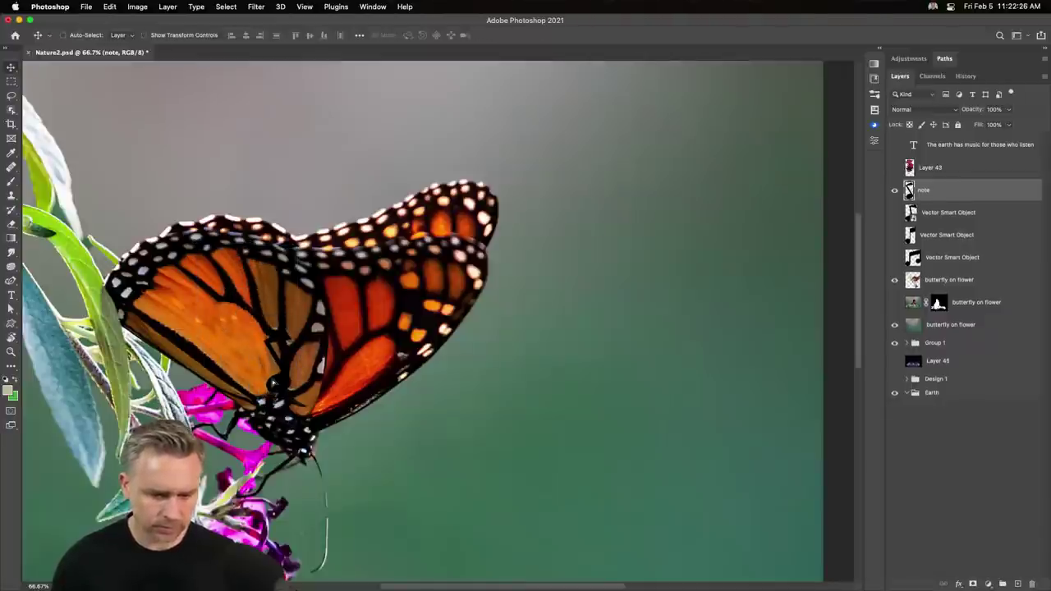
{"action": "left_click_drag", "start_coordinate": [270, 382], "coordinate": [238, 371]}
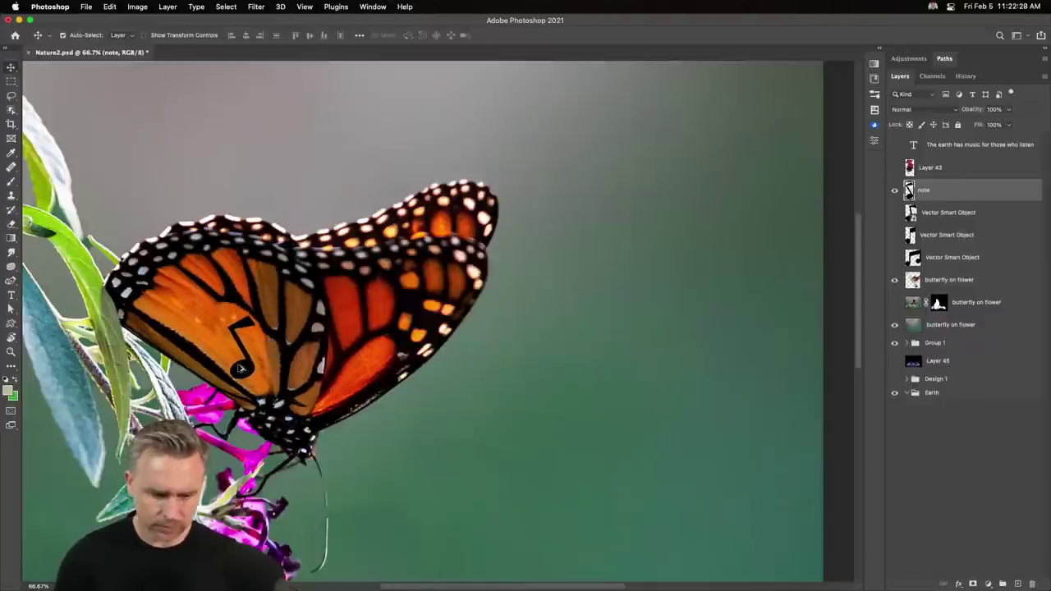
{"action": "key", "text": "super+plus"}
{"action": "key", "text": "super+plus"}
{"action": "left_click_drag", "start_coordinate": [427, 365], "coordinate": [716, 359]}
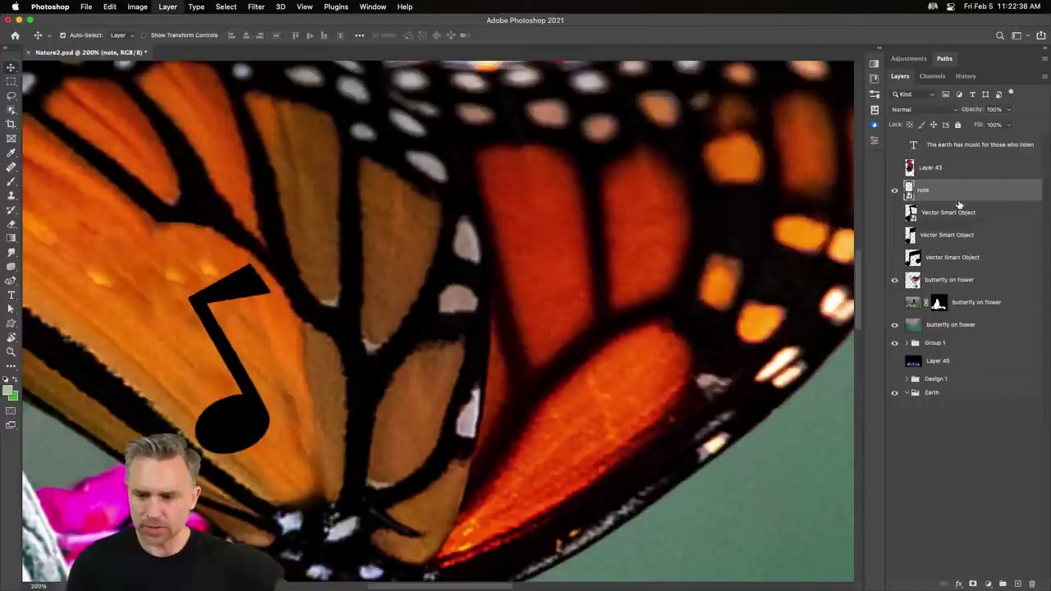
Apply a Gaussian Blur of about 2.5 px radius to the music note.
{"action": "left_click", "coordinate": [256, 7]}
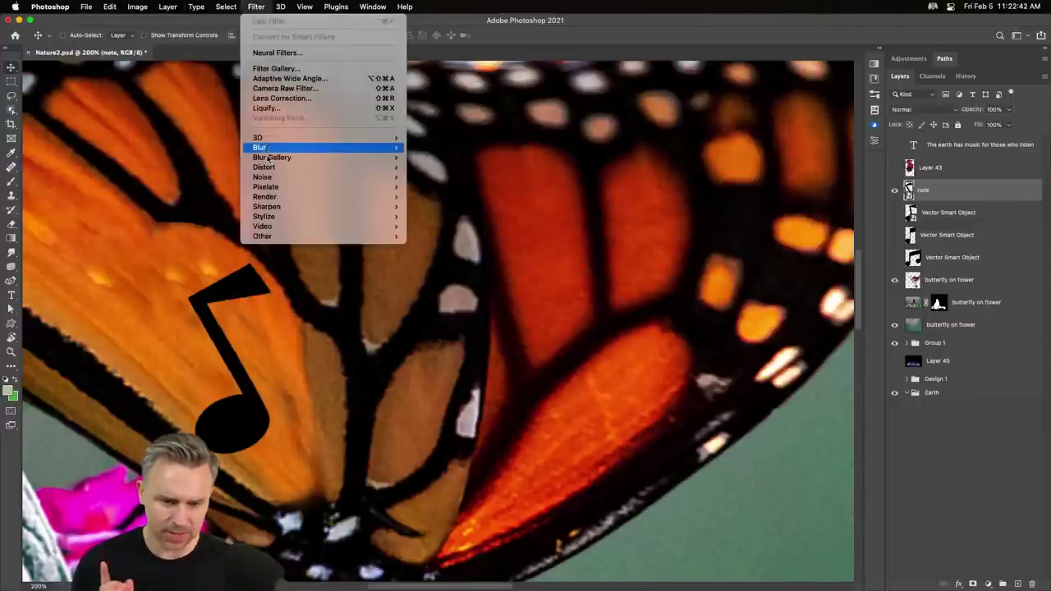
{"action": "mouse_move", "coordinate": [260, 147]}
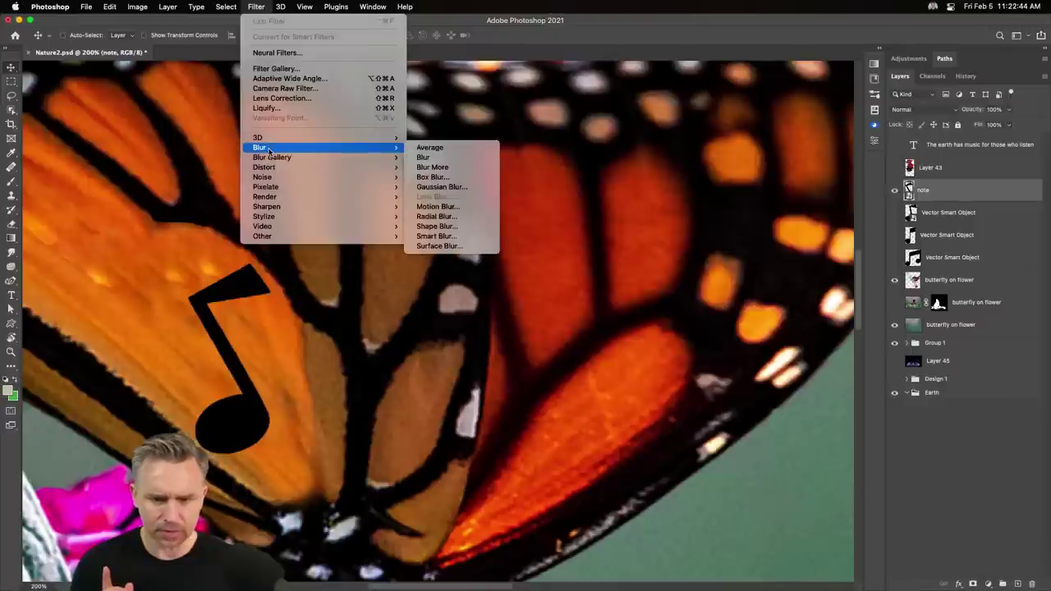
{"action": "left_click", "coordinate": [441, 187]}
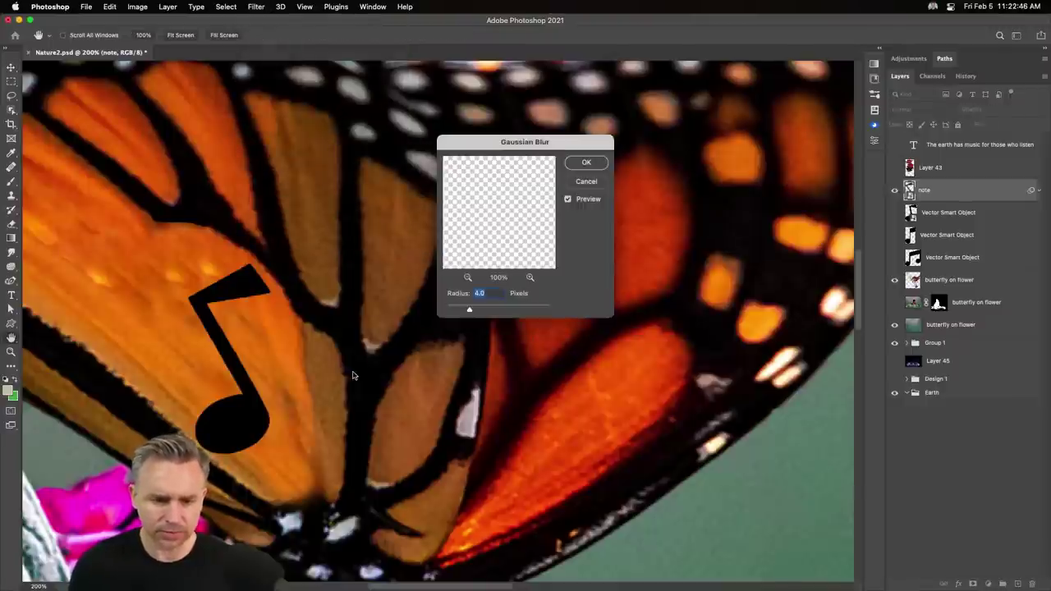
{"action": "left_click_drag", "start_coordinate": [469, 310], "coordinate": [461, 311]}
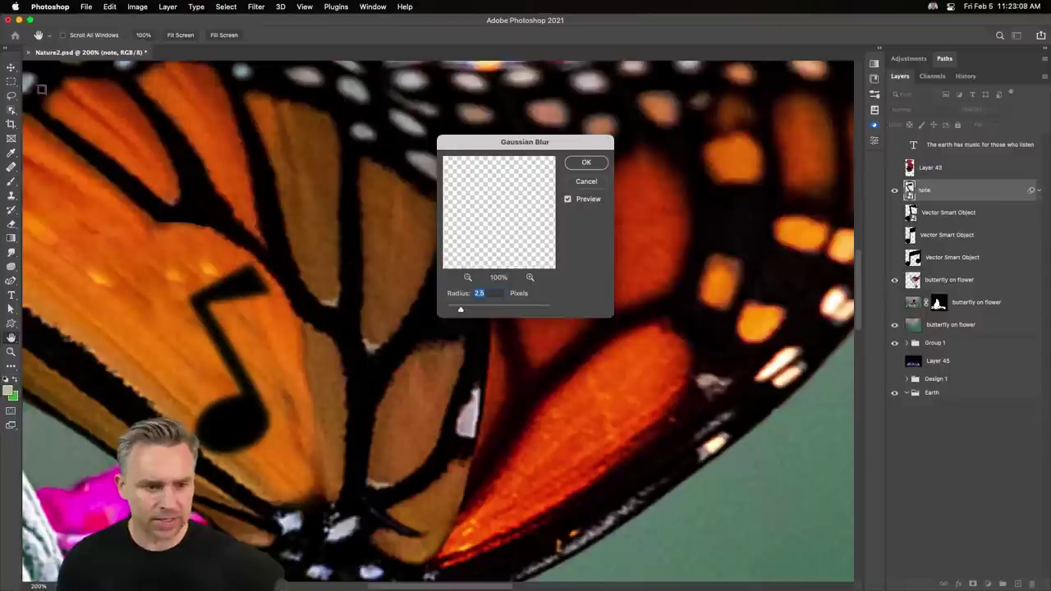
{"action": "left_click", "coordinate": [570, 162]}
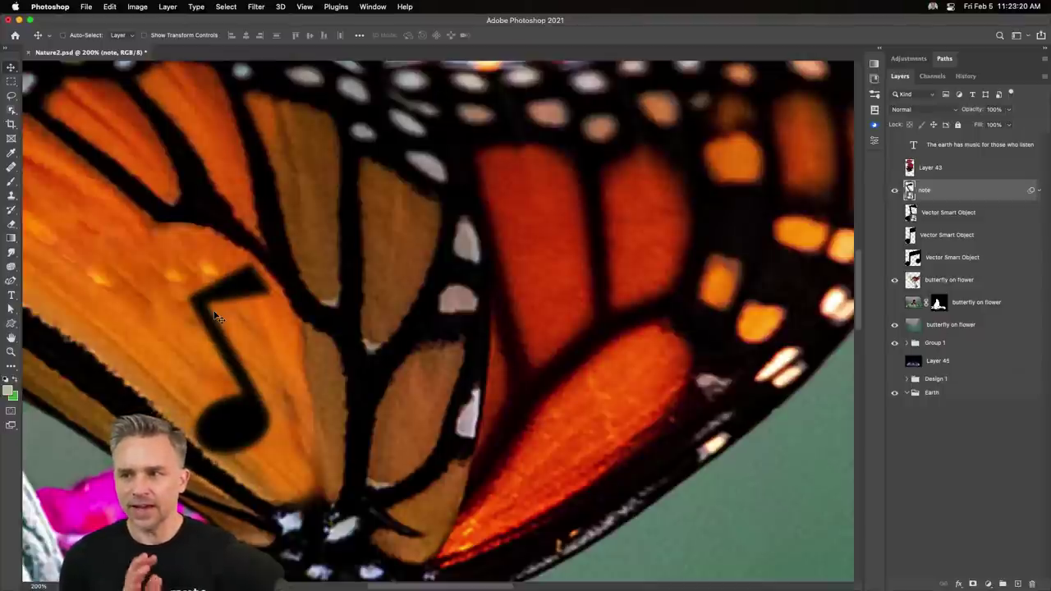
Nudge the note down-right, keep Normal blend mode, and rotate it about -4°.
{"action": "left_click_drag", "start_coordinate": [218, 323], "coordinate": [230, 339]}
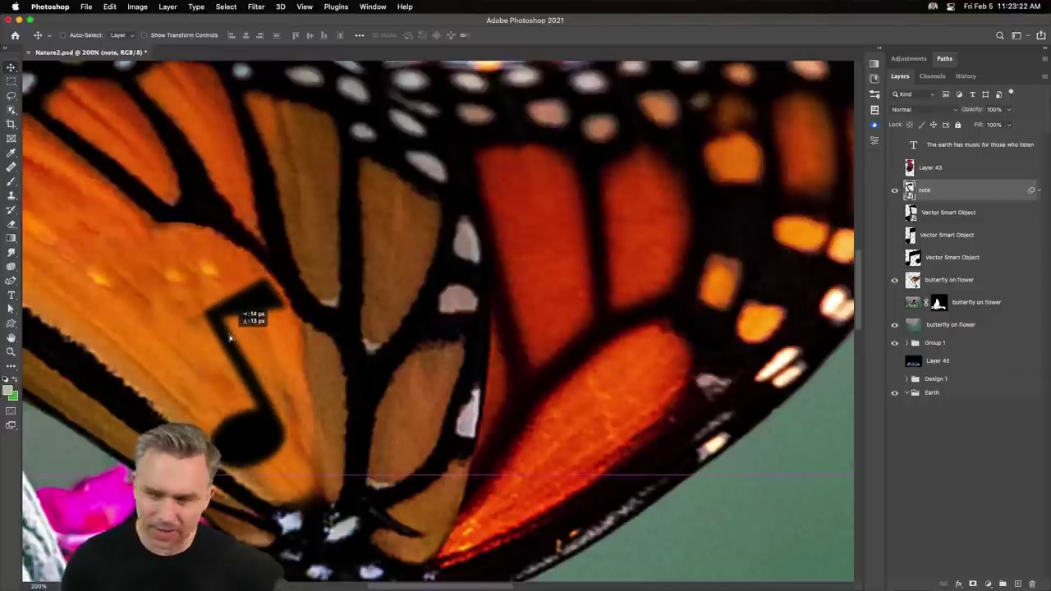
{"action": "left_click_drag", "start_coordinate": [295, 308], "coordinate": [409, 262]}
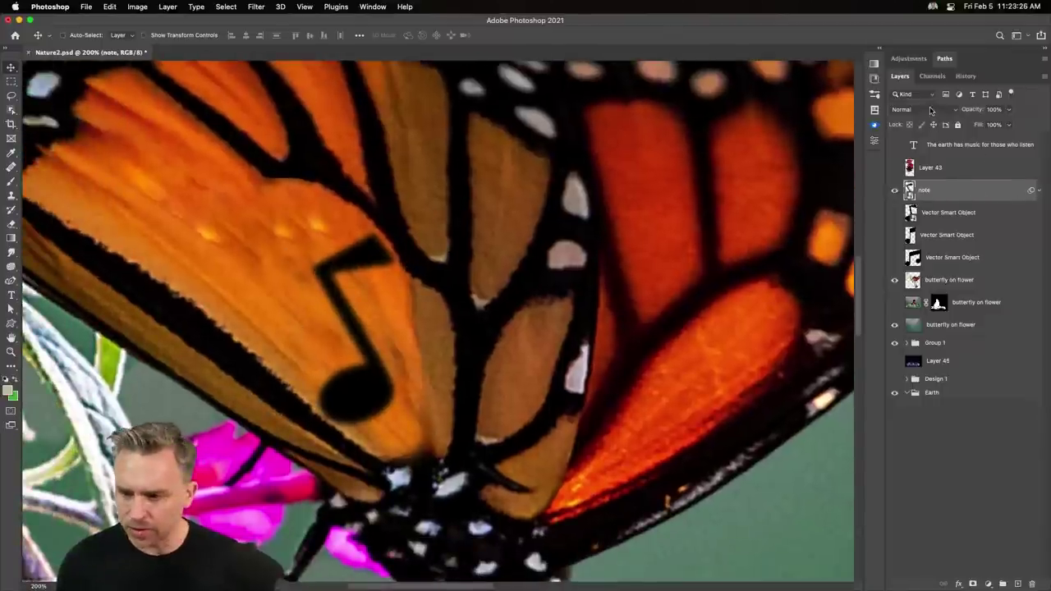
{"action": "left_click", "coordinate": [931, 109]}
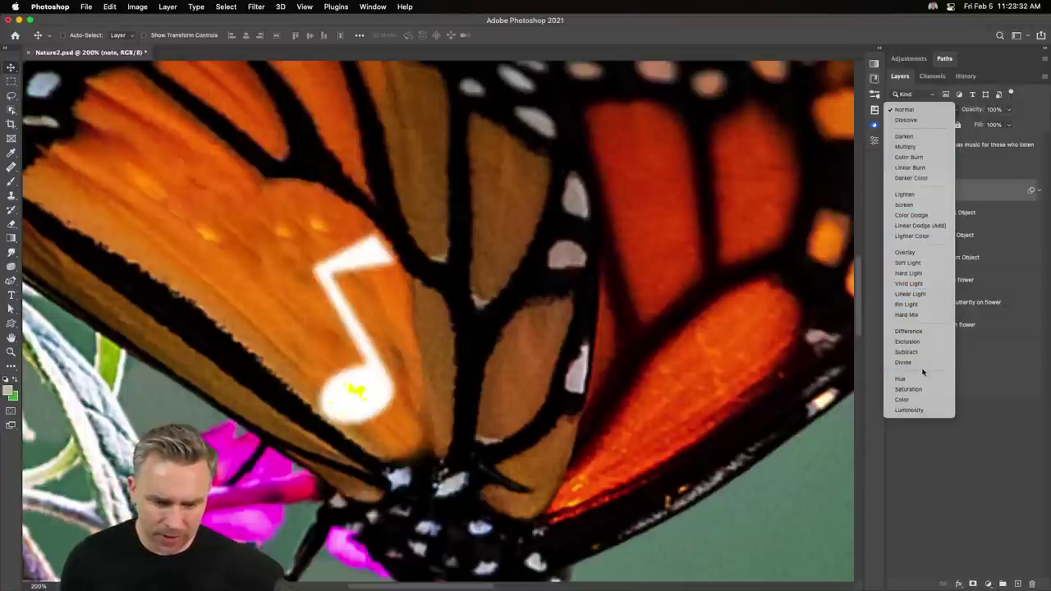
{"action": "left_click", "coordinate": [915, 109]}
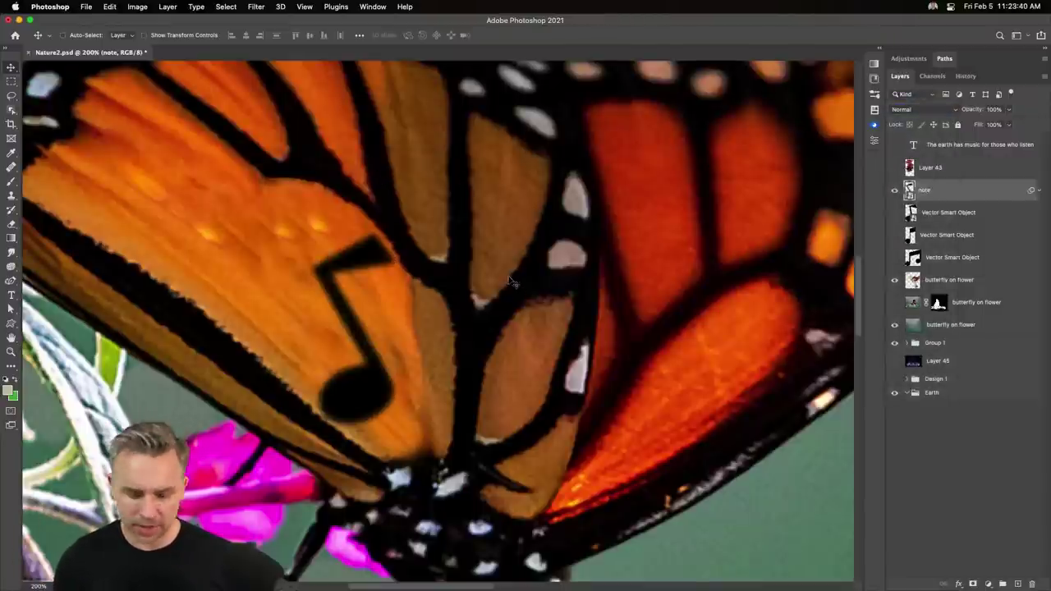
{"action": "key", "text": "ctrl+t"}
{"action": "left_click_drag", "start_coordinate": [271, 201], "coordinate": [263, 207]}
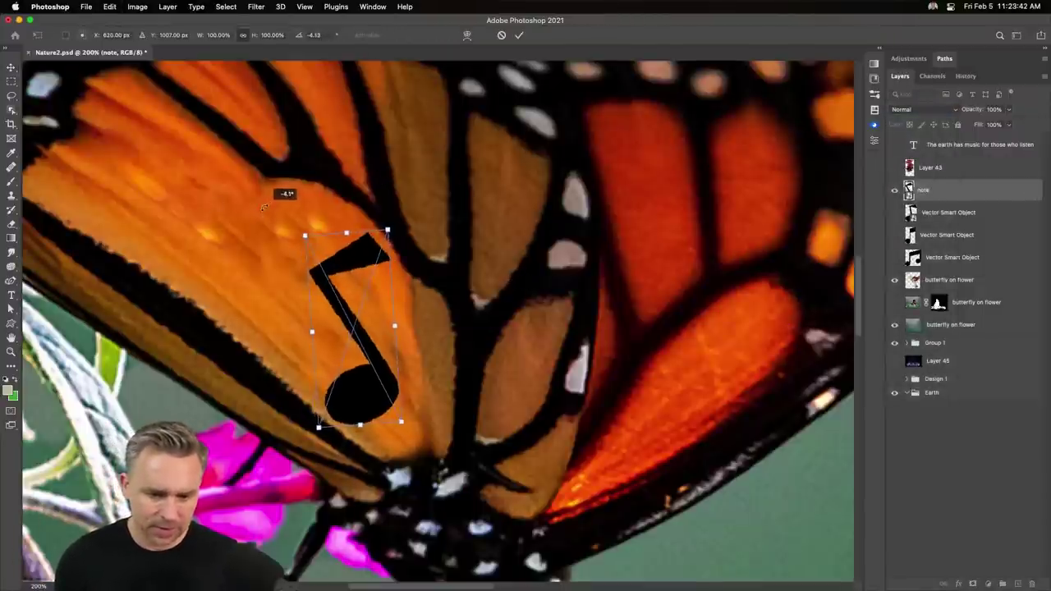
{"action": "key", "text": "Return"}
{"action": "mouse_move", "coordinate": [434, 277]}
{"action": "left_mouse_down"}
{"action": "mouse_move", "coordinate": [245, 266]}
{"action": "mouse_move", "coordinate": [354, 277]}
{"action": "left_mouse_up"}
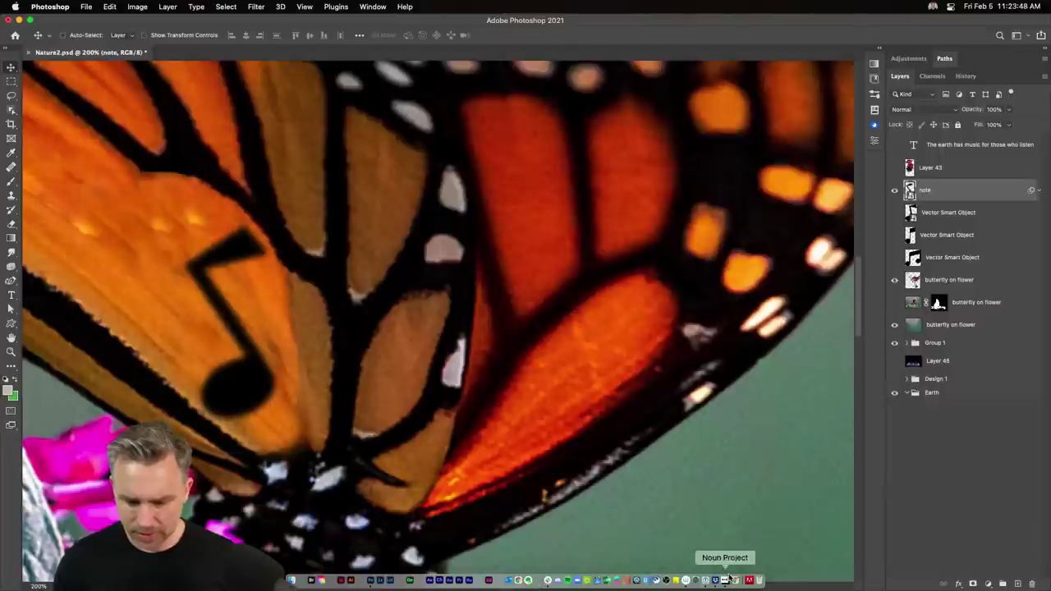
Bring Noun Project back over the poster and scroll through the music icon results.
{"action": "left_click", "coordinate": [727, 578]}
{"action": "scroll", "coordinate": [496, 314], "scroll_direction": "down", "scroll_amount": 5}
{"action": "scroll", "coordinate": [496, 314], "scroll_direction": "down", "scroll_amount": 3}
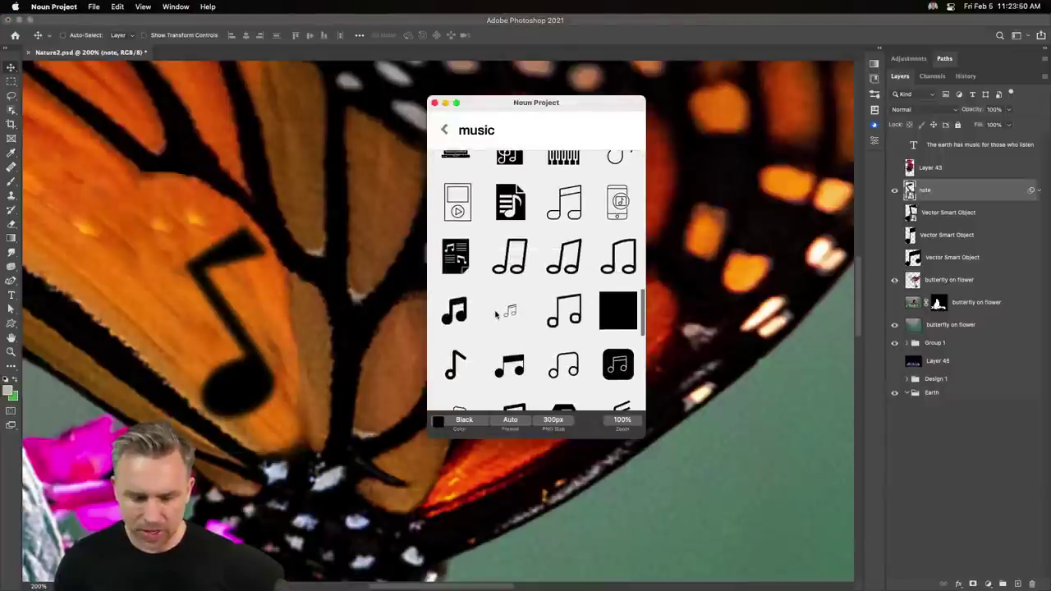
{"action": "scroll", "coordinate": [496, 314], "scroll_direction": "down", "scroll_amount": 3}
{"action": "scroll", "coordinate": [495, 314], "scroll_direction": "down", "scroll_amount": 2}
{"action": "scroll", "coordinate": [496, 315], "scroll_direction": "down", "scroll_amount": 2}
{"action": "scroll", "coordinate": [497, 317], "scroll_direction": "down", "scroll_amount": 2}
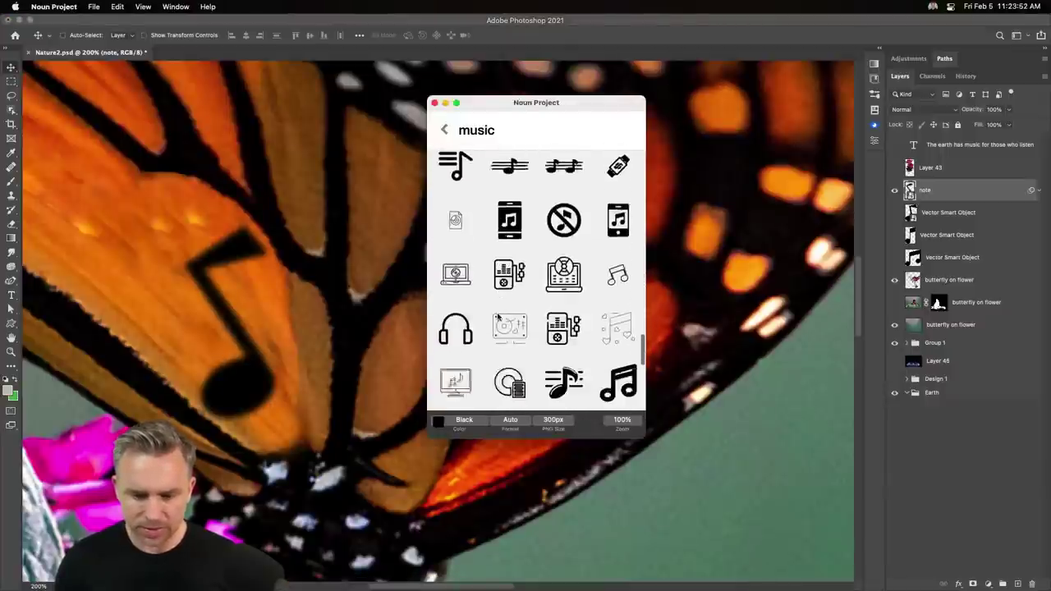
{"action": "scroll", "coordinate": [497, 317], "scroll_direction": "down", "scroll_amount": 3}
{"action": "scroll", "coordinate": [497, 317], "scroll_direction": "down", "scroll_amount": 1}
{"action": "scroll", "coordinate": [496, 317], "scroll_direction": "down", "scroll_amount": 2}
{"action": "scroll", "coordinate": [497, 318], "scroll_direction": "down", "scroll_amount": 1}
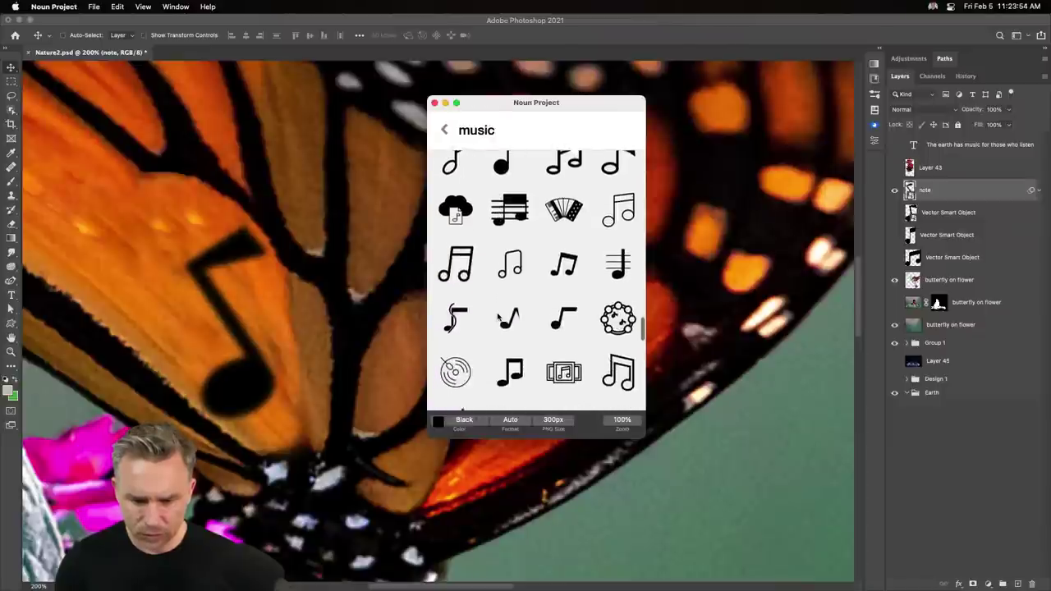
{"action": "scroll", "coordinate": [497, 317], "scroll_direction": "down", "scroll_amount": 3}
{"action": "scroll", "coordinate": [498, 317], "scroll_direction": "down", "scroll_amount": 1}
{"action": "scroll", "coordinate": [498, 317], "scroll_direction": "down", "scroll_amount": 3}
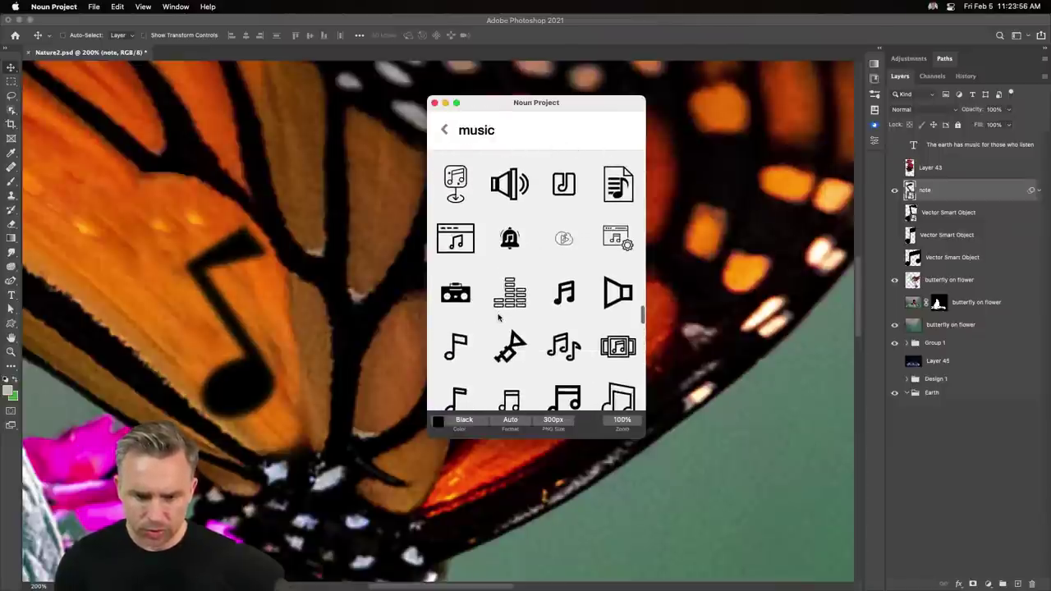
{"action": "scroll", "coordinate": [497, 317], "scroll_direction": "down", "scroll_amount": 1}
{"action": "scroll", "coordinate": [498, 317], "scroll_direction": "down", "scroll_amount": 2}
{"action": "scroll", "coordinate": [498, 317], "scroll_direction": "down", "scroll_amount": 3}
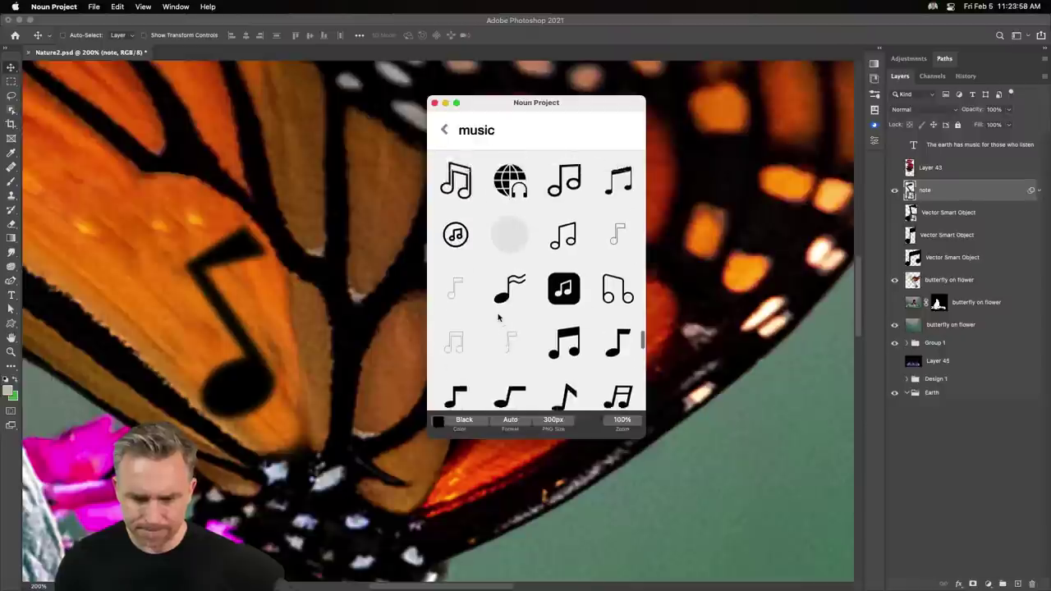
{"action": "scroll", "coordinate": [498, 317], "scroll_direction": "up", "scroll_amount": 2}
{"action": "scroll", "coordinate": [497, 317], "scroll_direction": "down", "scroll_amount": 4}
{"action": "scroll", "coordinate": [498, 317], "scroll_direction": "down", "scroll_amount": 4}
{"action": "scroll", "coordinate": [497, 317], "scroll_direction": "down", "scroll_amount": 1}
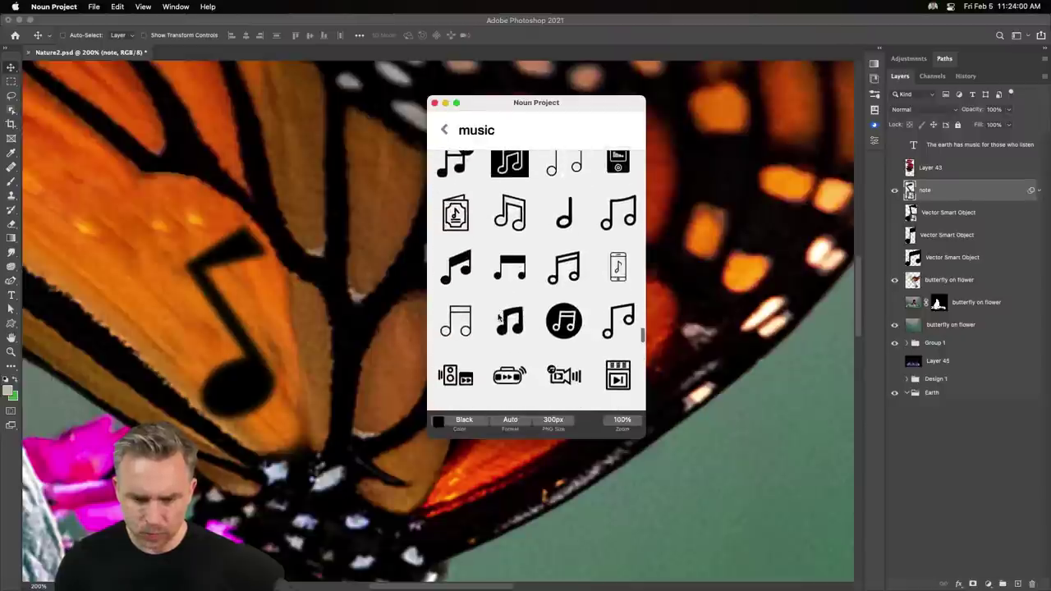
{"action": "scroll", "coordinate": [498, 318], "scroll_direction": "down", "scroll_amount": 2}
{"action": "scroll", "coordinate": [498, 318], "scroll_direction": "down", "scroll_amount": 1}
{"action": "scroll", "coordinate": [498, 318], "scroll_direction": "down", "scroll_amount": 3}
{"action": "scroll", "coordinate": [497, 317], "scroll_direction": "down", "scroll_amount": 2}
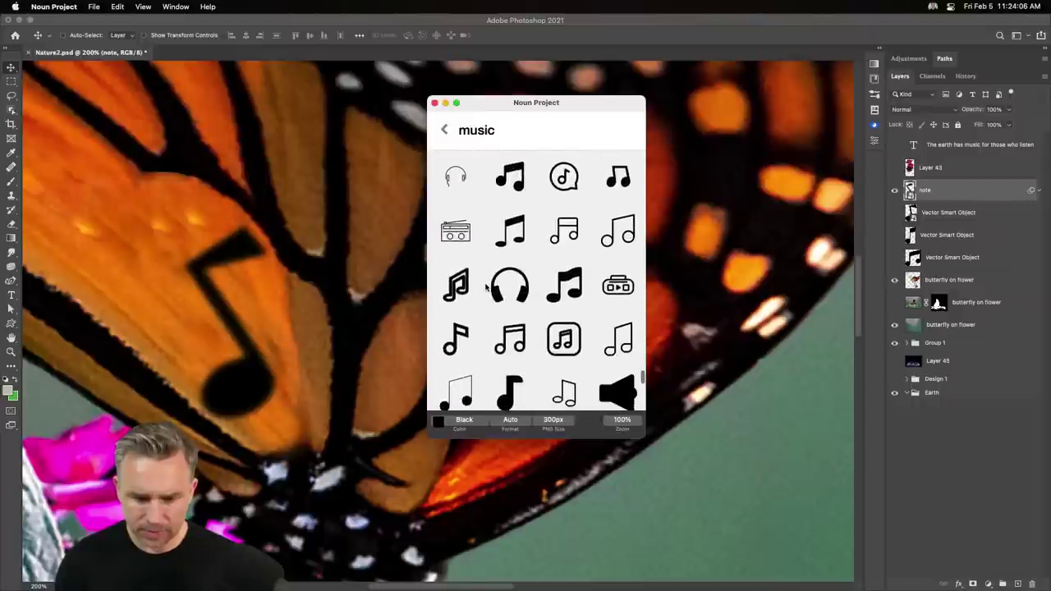
{"action": "scroll", "coordinate": [485, 286], "scroll_direction": "down", "scroll_amount": 3}
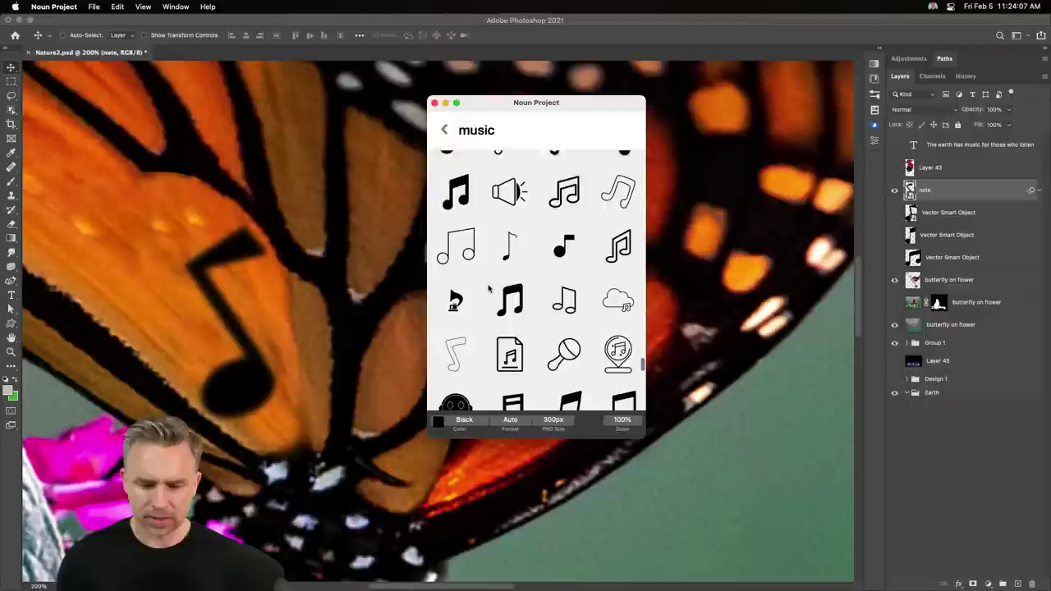
Search Noun Project for 'music bars' and browse the equalizer and note icons.
{"action": "double_click", "coordinate": [474, 130]}
{"action": "type", "text": "mu"}
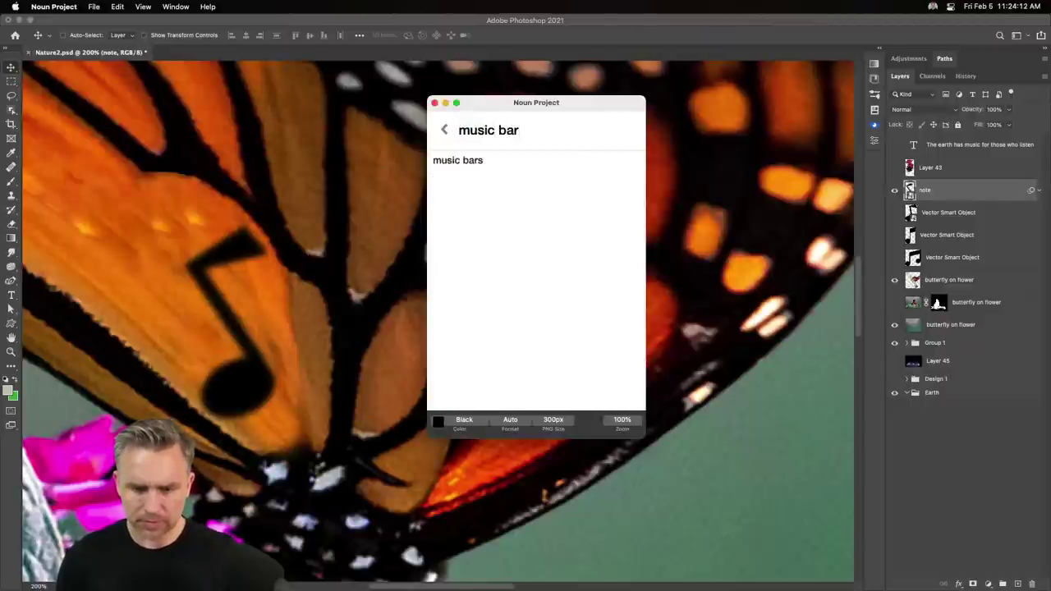
{"action": "type", "text": "s"}
{"action": "key", "text": "Return"}
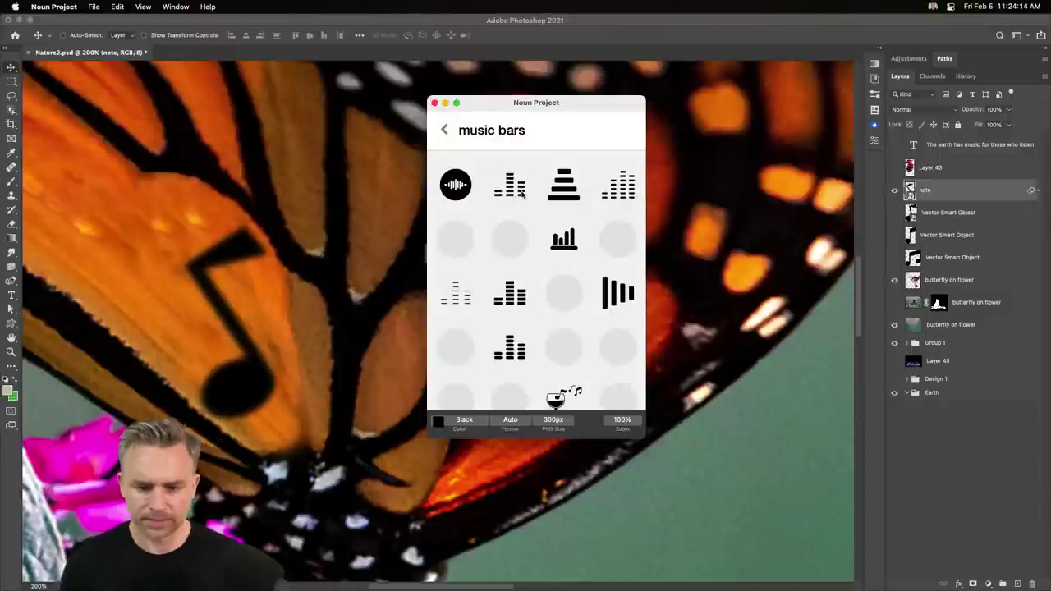
{"action": "scroll", "coordinate": [508, 241], "scroll_direction": "down", "scroll_amount": 5}
{"action": "scroll", "coordinate": [507, 243], "scroll_direction": "down", "scroll_amount": 5}
{"action": "scroll", "coordinate": [507, 247], "scroll_direction": "down", "scroll_amount": 5}
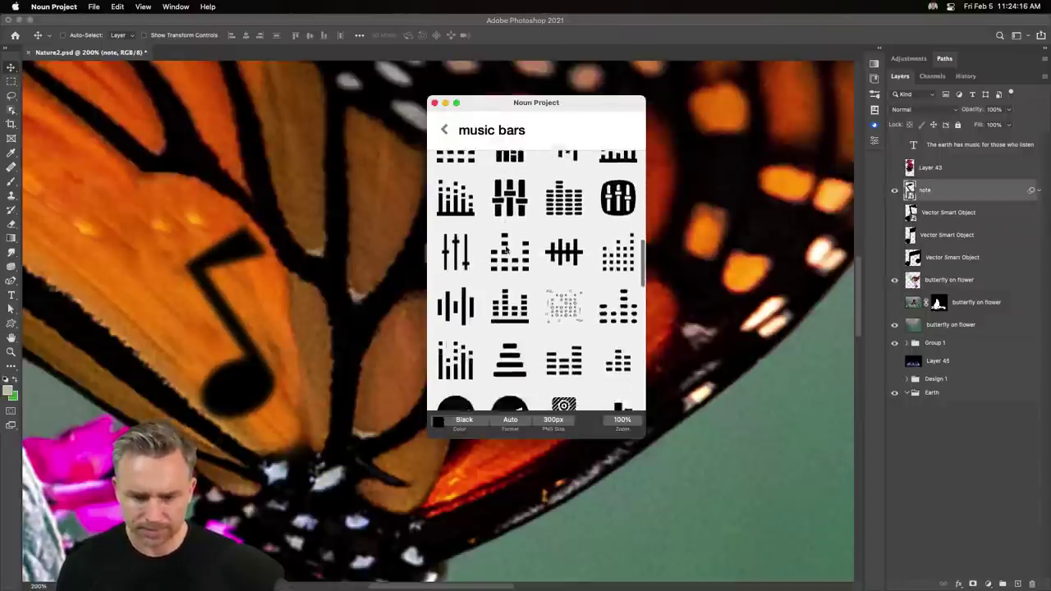
{"action": "scroll", "coordinate": [506, 249], "scroll_direction": "down", "scroll_amount": 3}
{"action": "scroll", "coordinate": [507, 249], "scroll_direction": "down", "scroll_amount": 3}
{"action": "scroll", "coordinate": [507, 249], "scroll_direction": "down", "scroll_amount": 5}
{"action": "scroll", "coordinate": [507, 249], "scroll_direction": "down", "scroll_amount": 5}
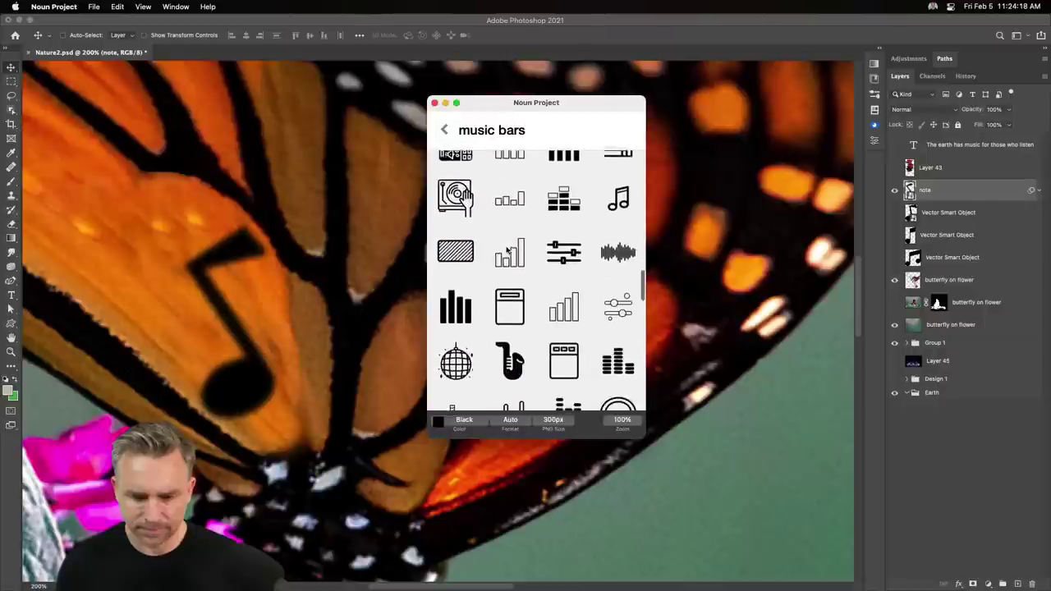
{"action": "scroll", "coordinate": [507, 249], "scroll_direction": "down", "scroll_amount": 5}
{"action": "scroll", "coordinate": [507, 249], "scroll_direction": "down", "scroll_amount": 2}
{"action": "scroll", "coordinate": [510, 251], "scroll_direction": "down", "scroll_amount": 5}
{"action": "scroll", "coordinate": [513, 252], "scroll_direction": "down", "scroll_amount": 2}
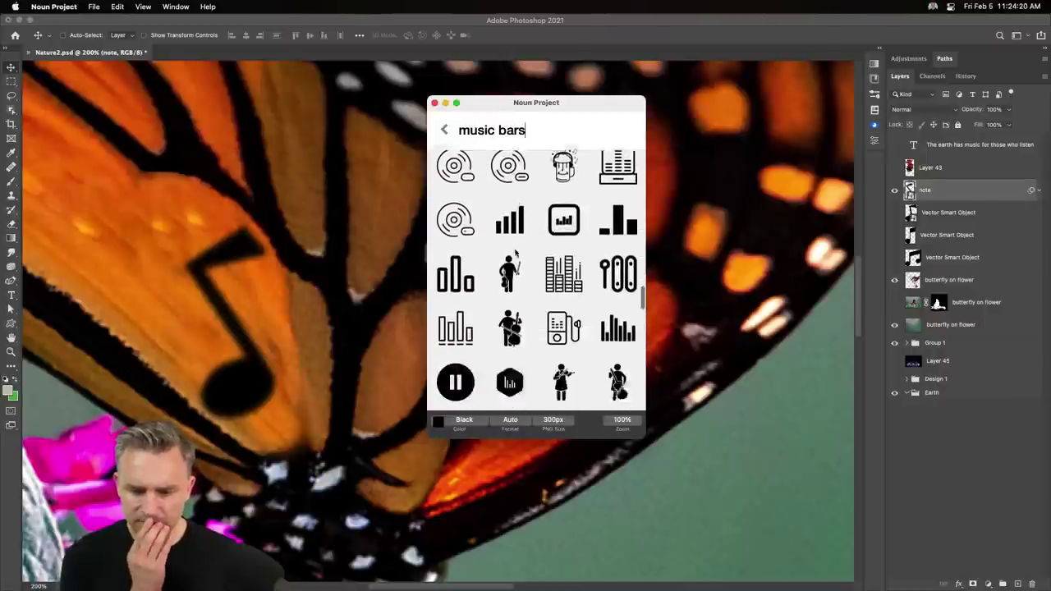
{"action": "scroll", "coordinate": [516, 254], "scroll_direction": "down", "scroll_amount": 5}
{"action": "scroll", "coordinate": [516, 253], "scroll_direction": "down", "scroll_amount": 2}
{"action": "scroll", "coordinate": [516, 254], "scroll_direction": "down", "scroll_amount": 2}
{"action": "scroll", "coordinate": [517, 254], "scroll_direction": "down", "scroll_amount": 5}
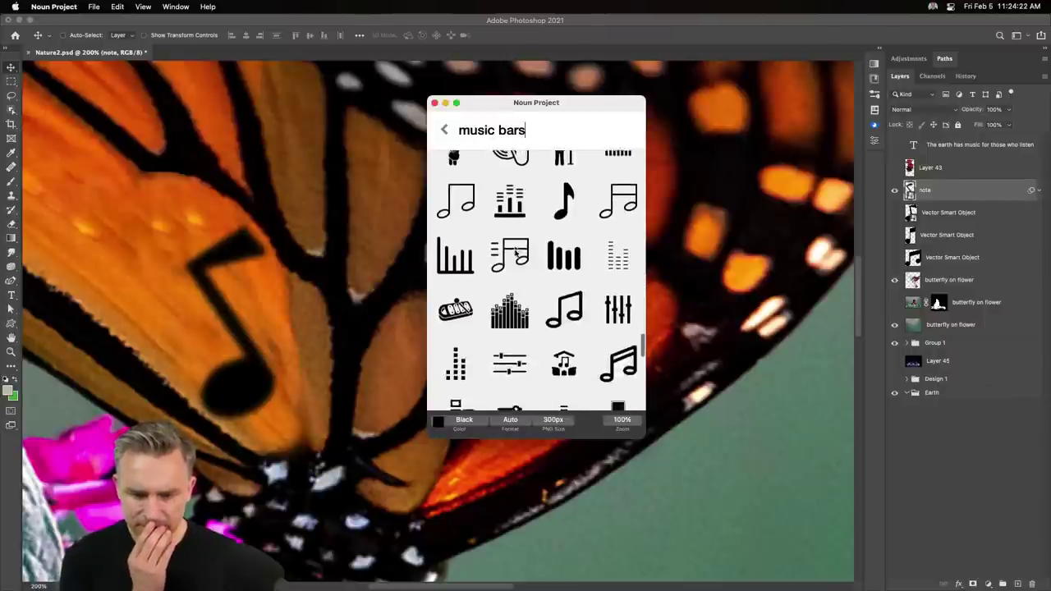
{"action": "scroll", "coordinate": [517, 253], "scroll_direction": "down", "scroll_amount": 3}
{"action": "scroll", "coordinate": [517, 254], "scroll_direction": "down", "scroll_amount": 3}
{"action": "scroll", "coordinate": [517, 254], "scroll_direction": "down", "scroll_amount": 2}
{"action": "scroll", "coordinate": [517, 254], "scroll_direction": "down", "scroll_amount": 3}
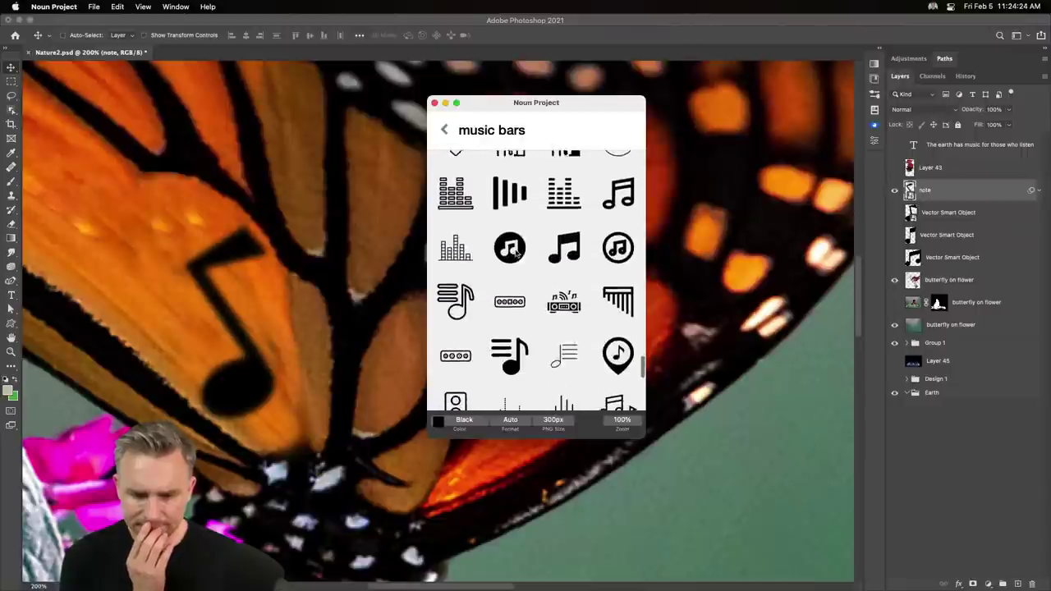
{"action": "scroll", "coordinate": [517, 254], "scroll_direction": "down", "scroll_amount": 2}
{"action": "scroll", "coordinate": [516, 253], "scroll_direction": "down", "scroll_amount": 3}
{"action": "scroll", "coordinate": [517, 253], "scroll_direction": "down", "scroll_amount": 3}
{"action": "scroll", "coordinate": [516, 253], "scroll_direction": "down", "scroll_amount": 3}
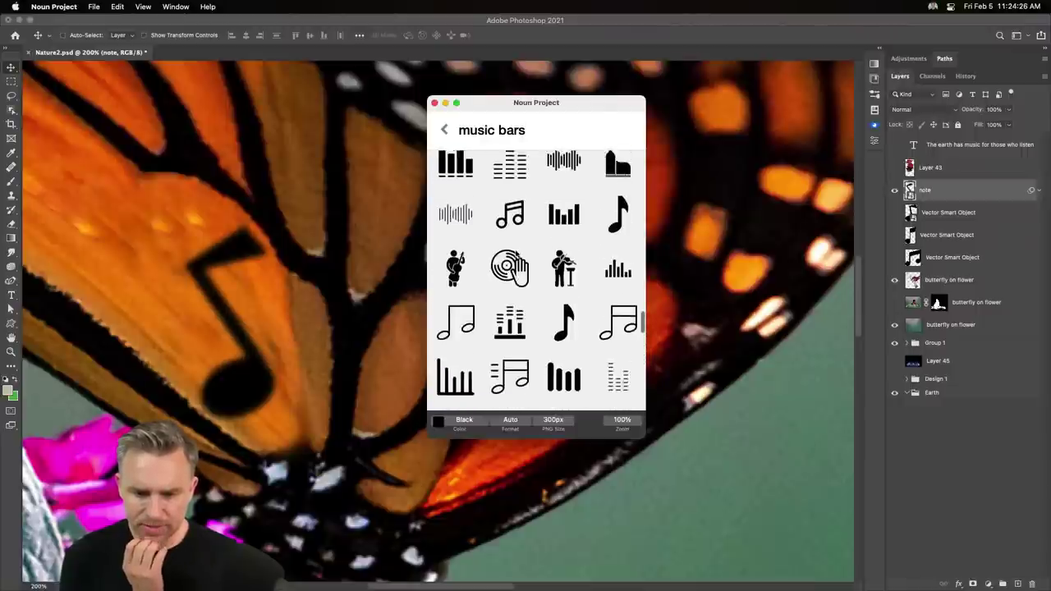
{"action": "scroll", "coordinate": [526, 279], "scroll_direction": "down", "scroll_amount": 2}
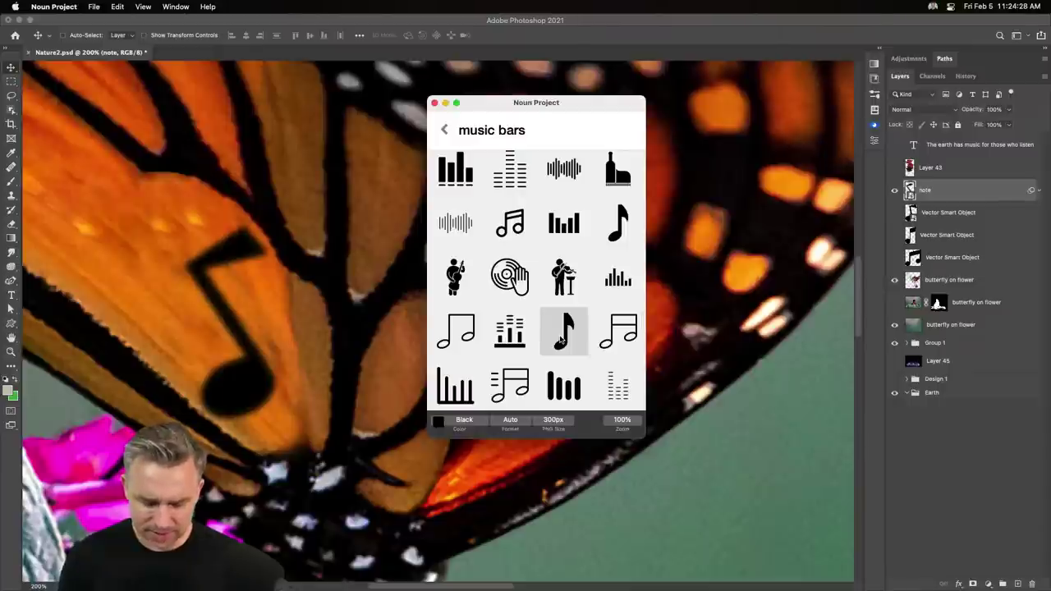
Place the new music-note icon onto the butterfly image and enlarge it.
{"action": "left_click_drag", "start_coordinate": [560, 339], "coordinate": [649, 322]}
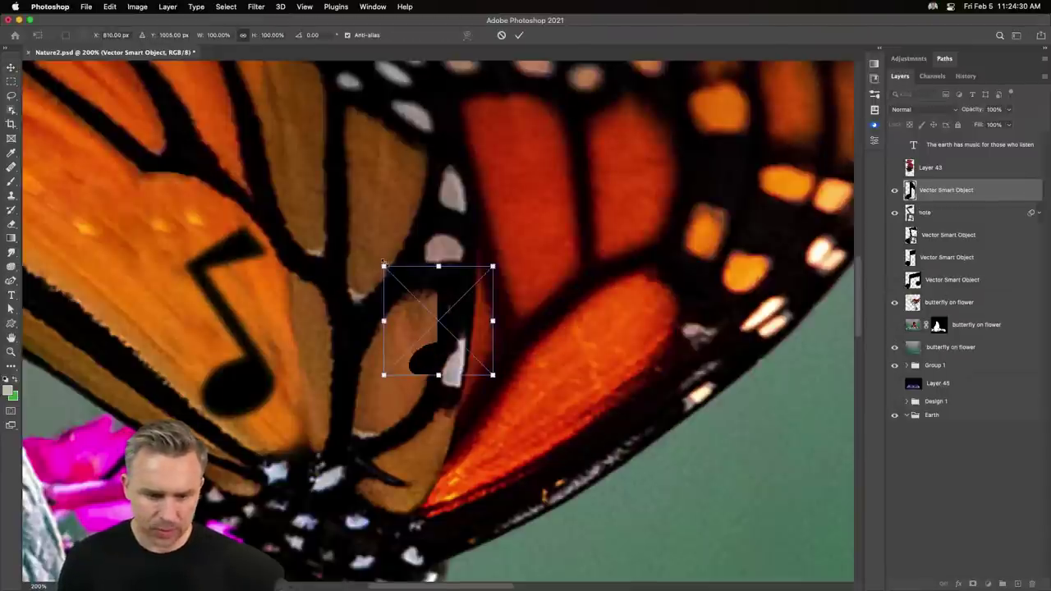
{"action": "left_click_drag", "start_coordinate": [384, 266], "coordinate": [278, 145]}
{"action": "key", "text": "Return"}
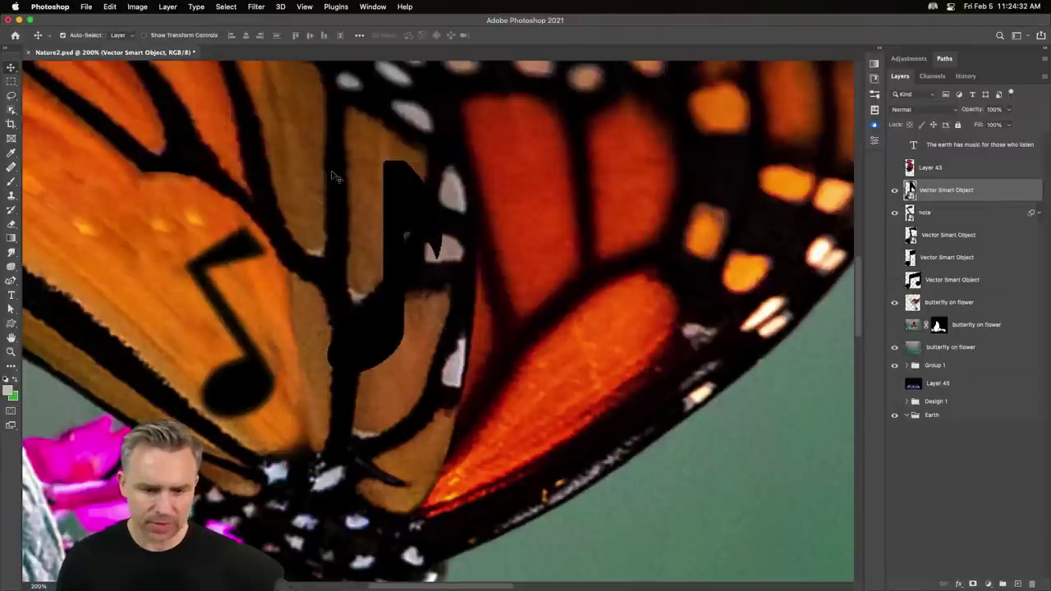
Rotate the note near upright and position it on the butterfly's left forewing.
{"action": "key", "text": "ctrl+t"}
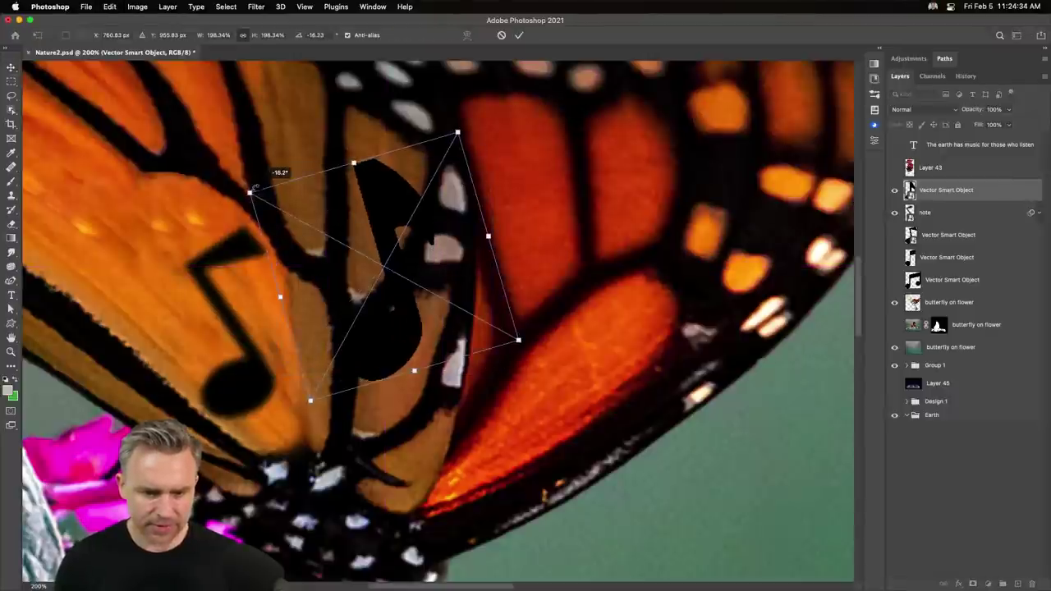
{"action": "left_click_drag", "start_coordinate": [272, 141], "coordinate": [237, 194]}
{"action": "left_click_drag", "start_coordinate": [358, 210], "coordinate": [176, 224]}
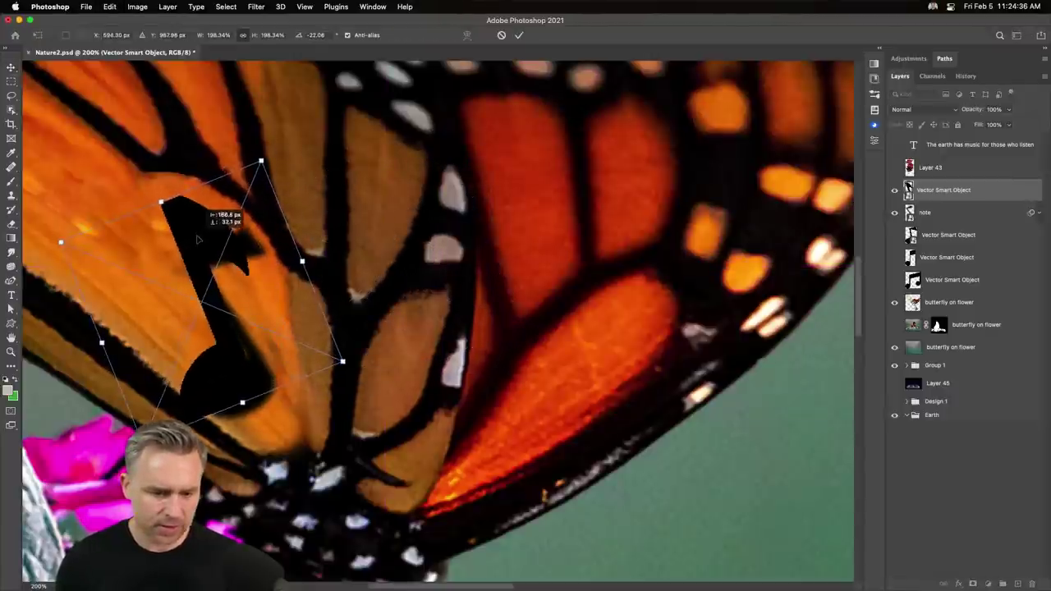
{"action": "left_click_drag", "start_coordinate": [61, 243], "coordinate": [99, 241]}
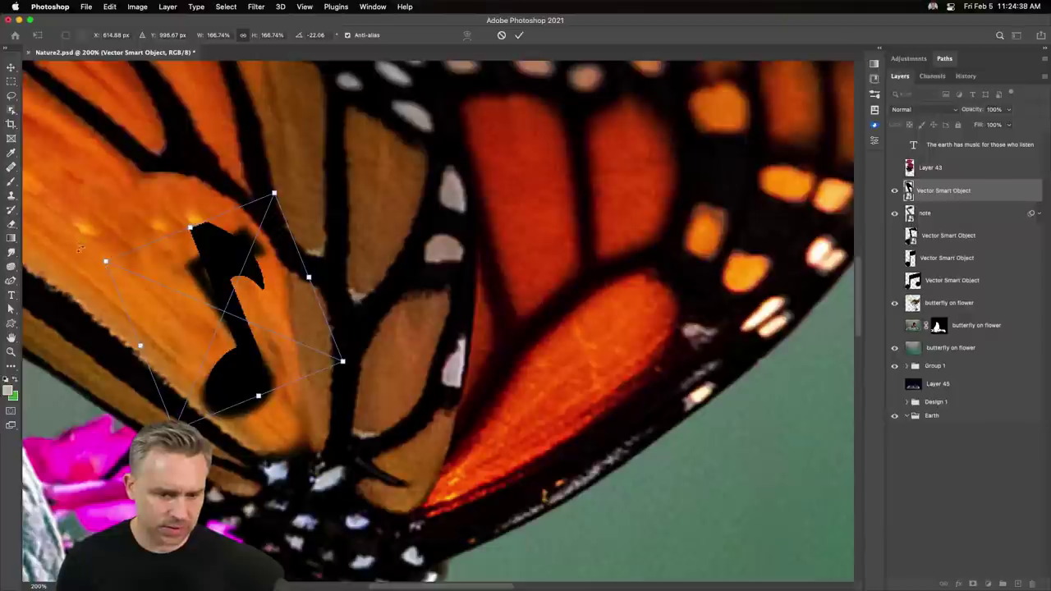
{"action": "key", "text": "Return"}
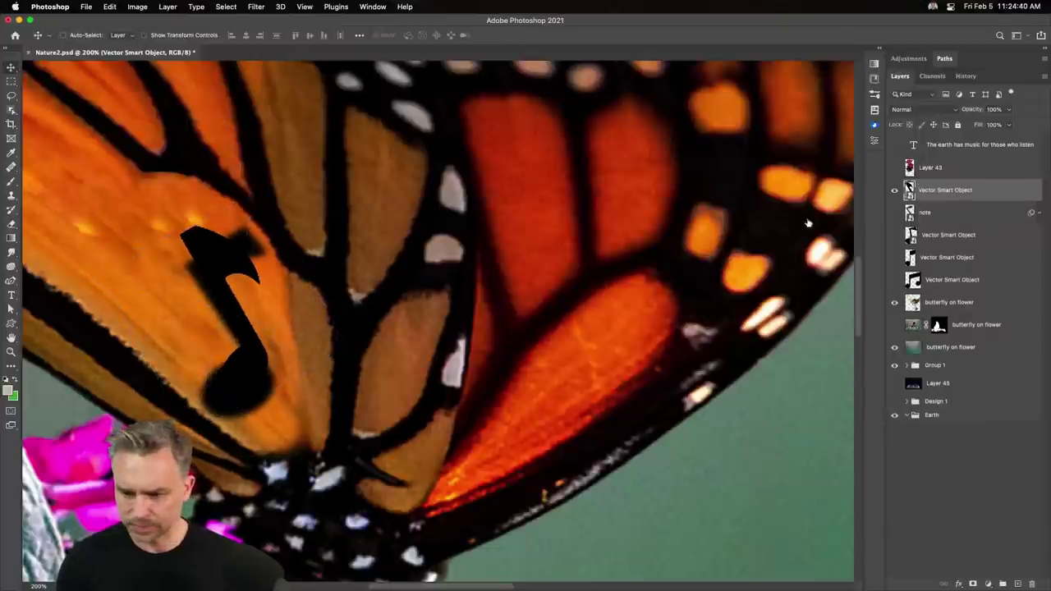
{"action": "left_click_drag", "start_coordinate": [211, 246], "coordinate": [197, 273]}
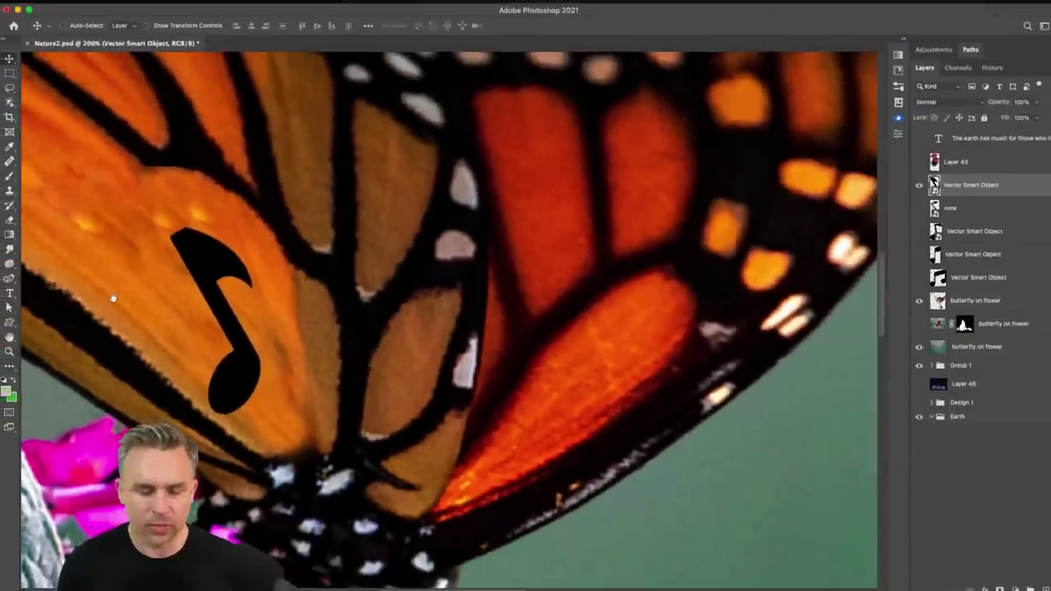
Lasso a strip along the wing's lower edge on the butterfly on flower layer.
{"action": "left_click_drag", "start_coordinate": [113, 298], "coordinate": [339, 316]}
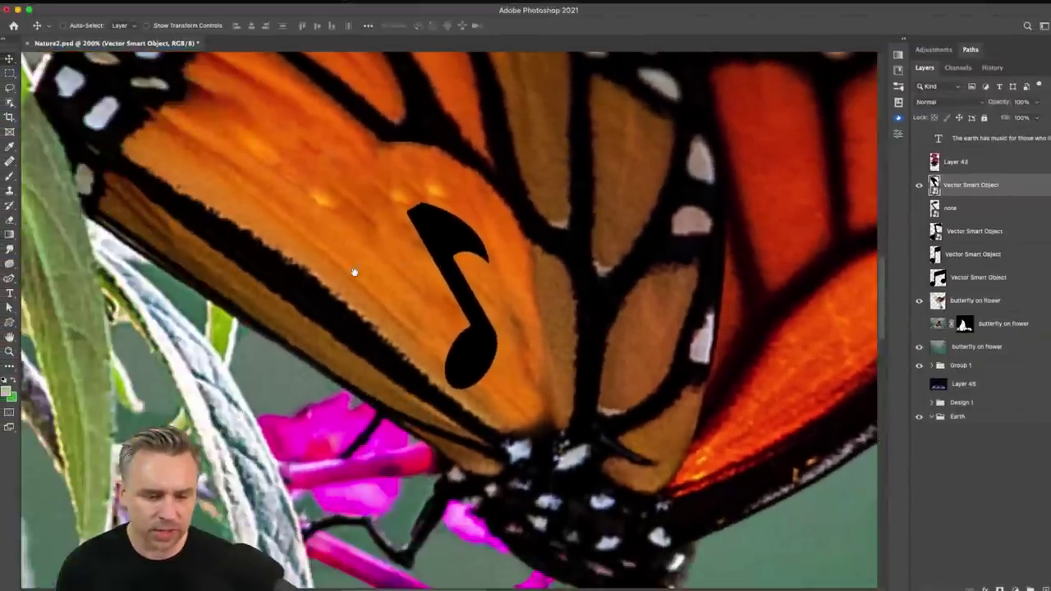
{"action": "left_click", "coordinate": [10, 88]}
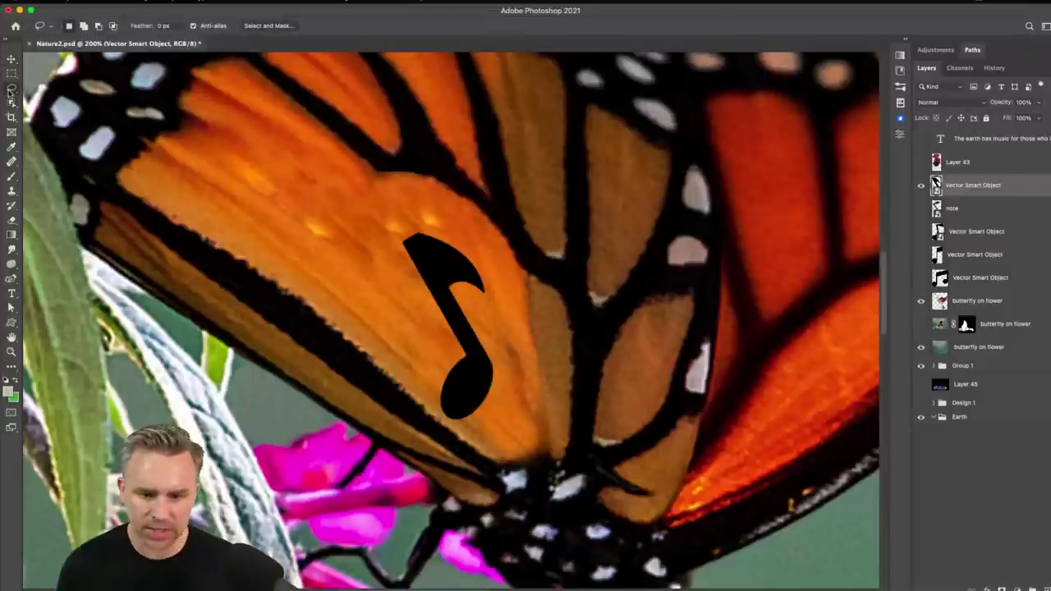
{"action": "left_click", "coordinate": [328, 309], "text": "super"}
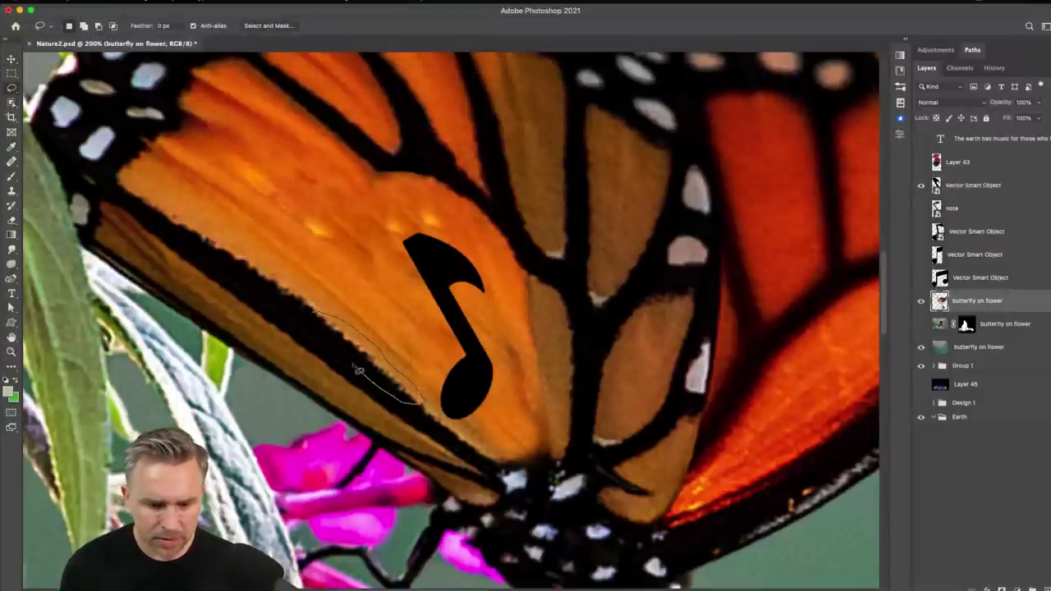
{"action": "left_click_drag", "start_coordinate": [359, 370], "coordinate": [314, 319]}
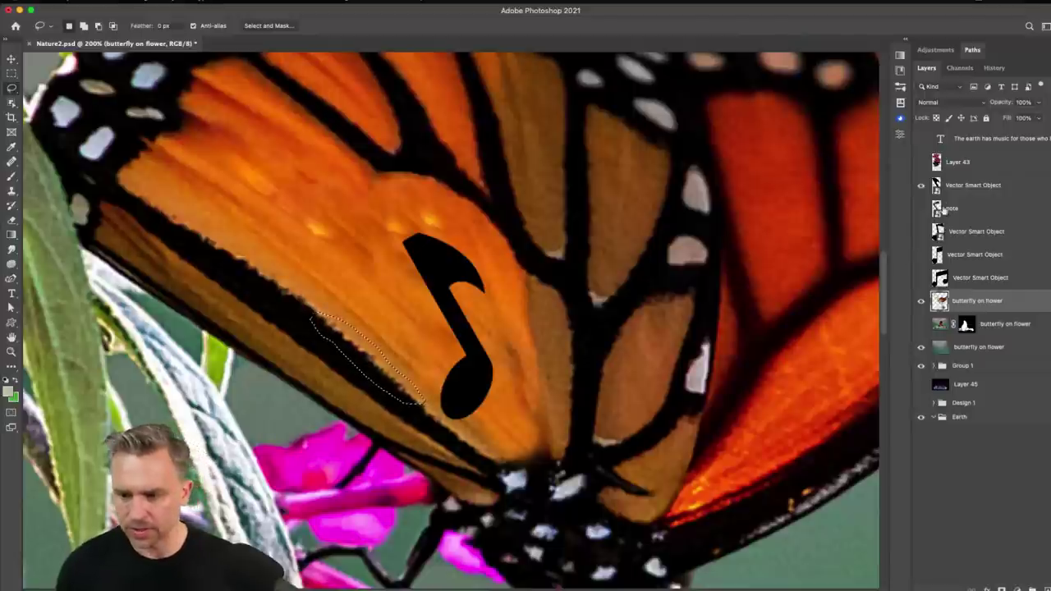
{"action": "left_click", "coordinate": [957, 186]}
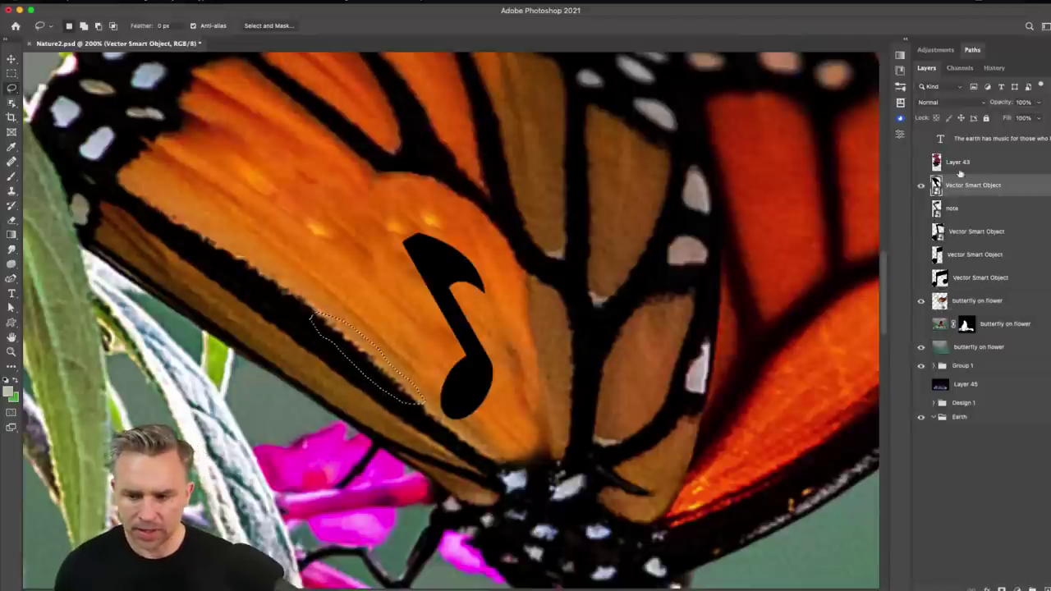
{"action": "left_click", "coordinate": [394, 271]}
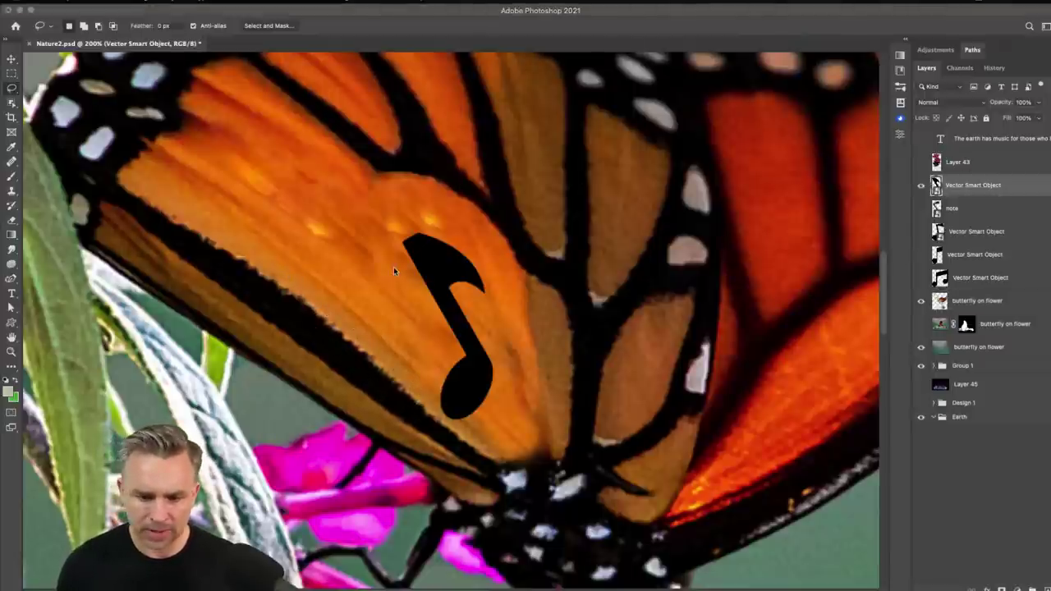
{"action": "left_click_drag", "start_coordinate": [312, 316], "coordinate": [316, 325]}
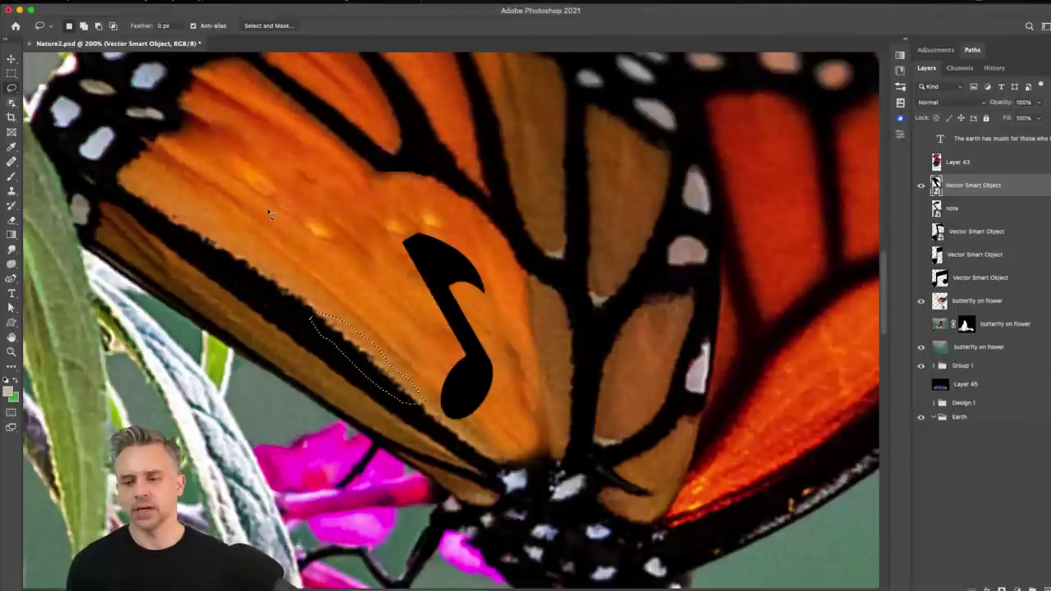
{"action": "right_click", "coordinate": [910, 246]}
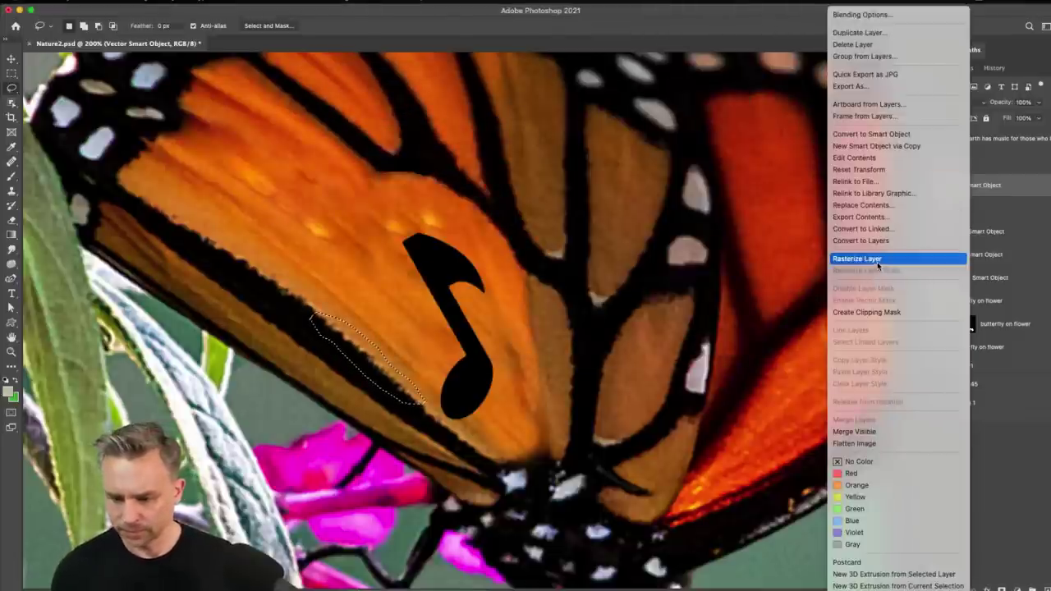
{"action": "key", "text": "Escape"}
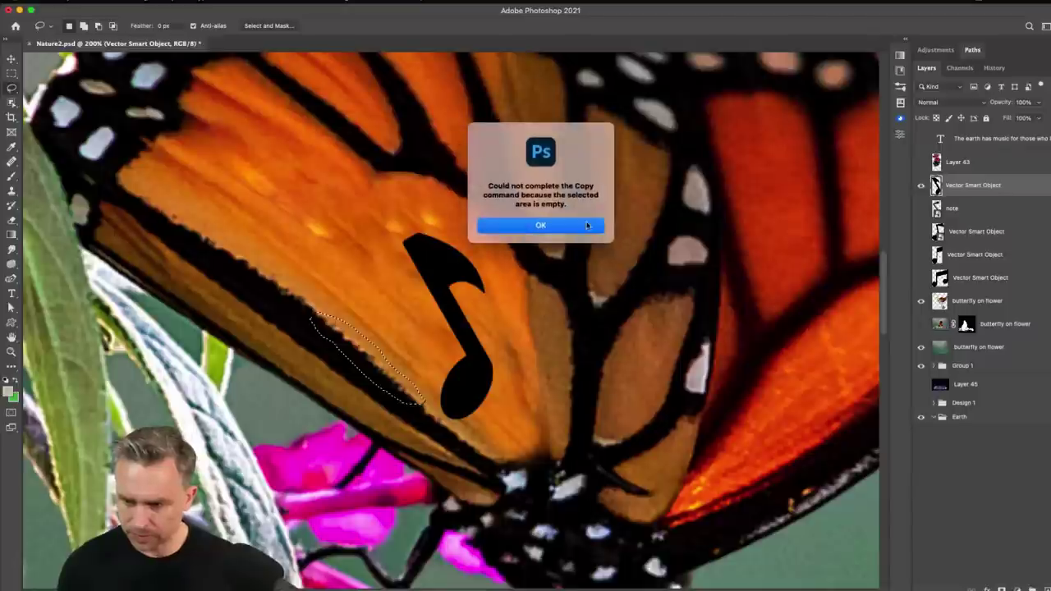
{"action": "left_click", "coordinate": [504, 224]}
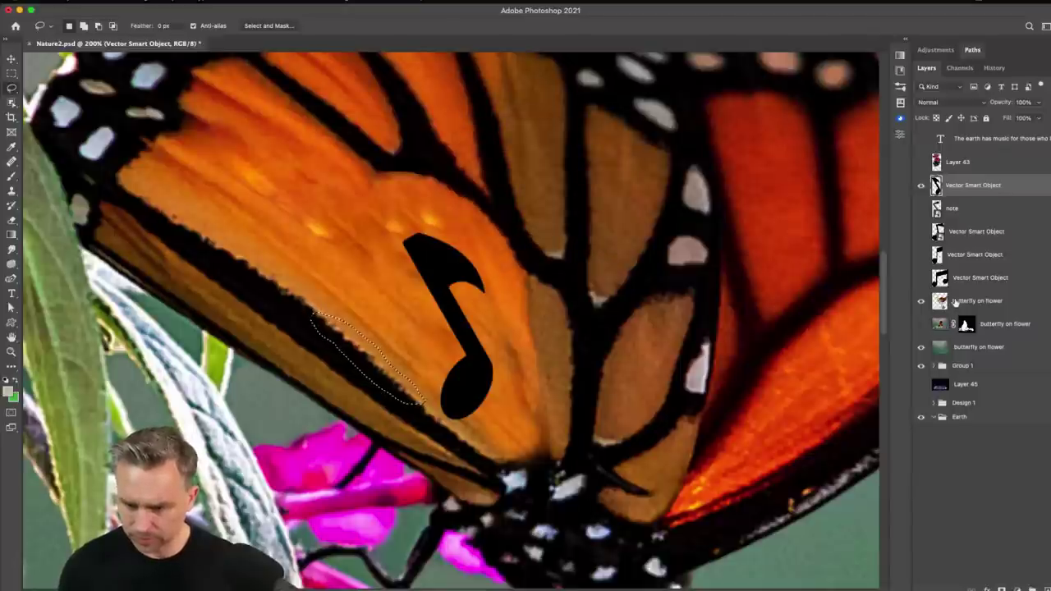
Copy the wing strip to Layer 47, then rotate and move it beneath the note.
{"action": "left_click", "coordinate": [955, 302]}
{"action": "key", "text": "ctrl+j"}
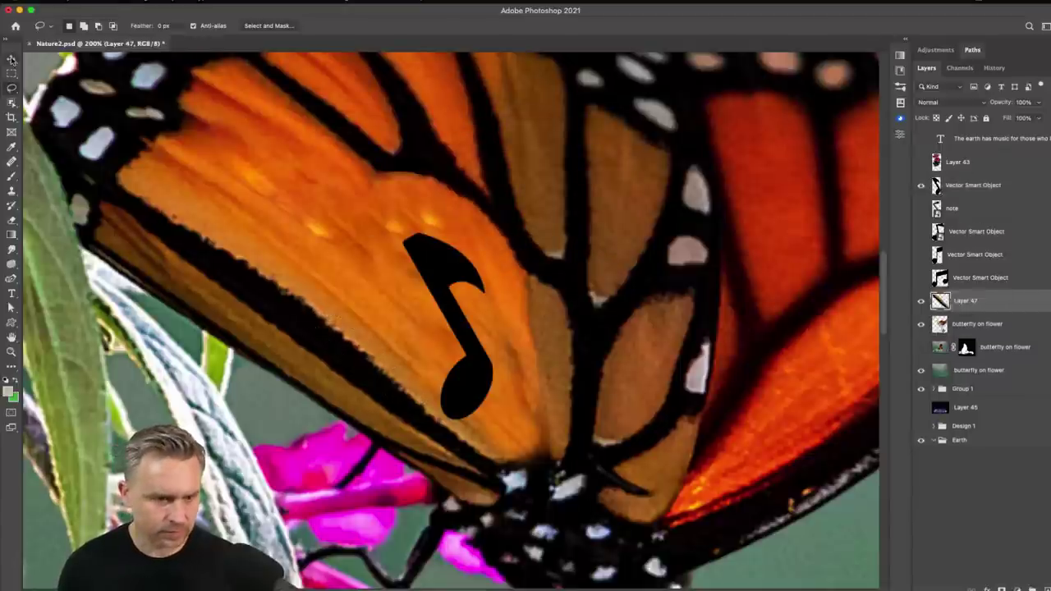
{"action": "key", "text": "ctrl+t"}
{"action": "mouse_move", "coordinate": [427, 312]}
{"action": "left_mouse_down"}
{"action": "mouse_move", "coordinate": [365, 283]}
{"action": "mouse_move", "coordinate": [412, 244]}
{"action": "left_mouse_up"}
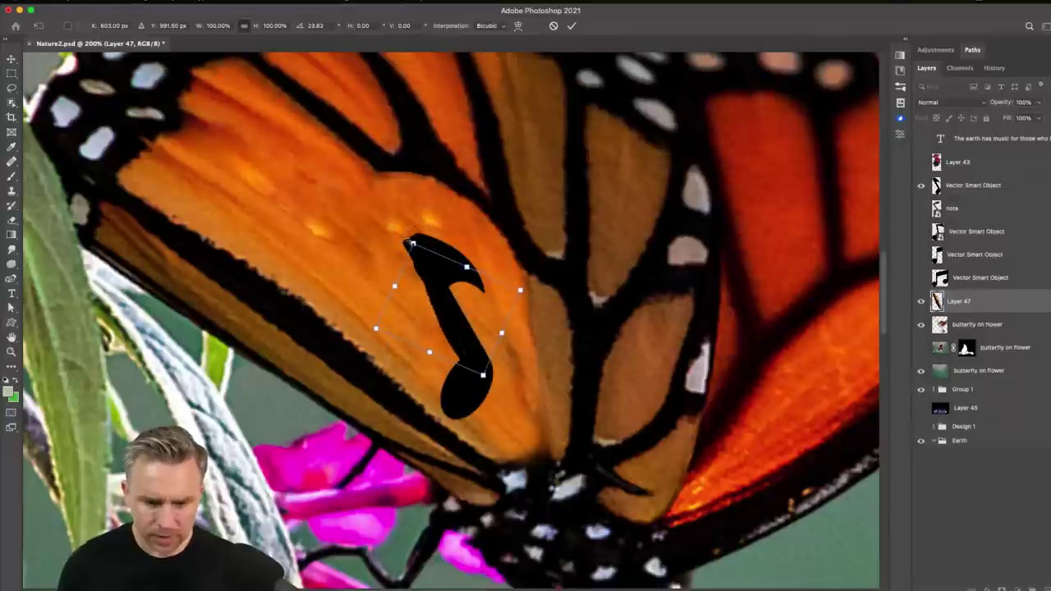
{"action": "key", "text": "Return"}
{"action": "left_click_drag", "start_coordinate": [437, 311], "coordinate": [431, 312]}
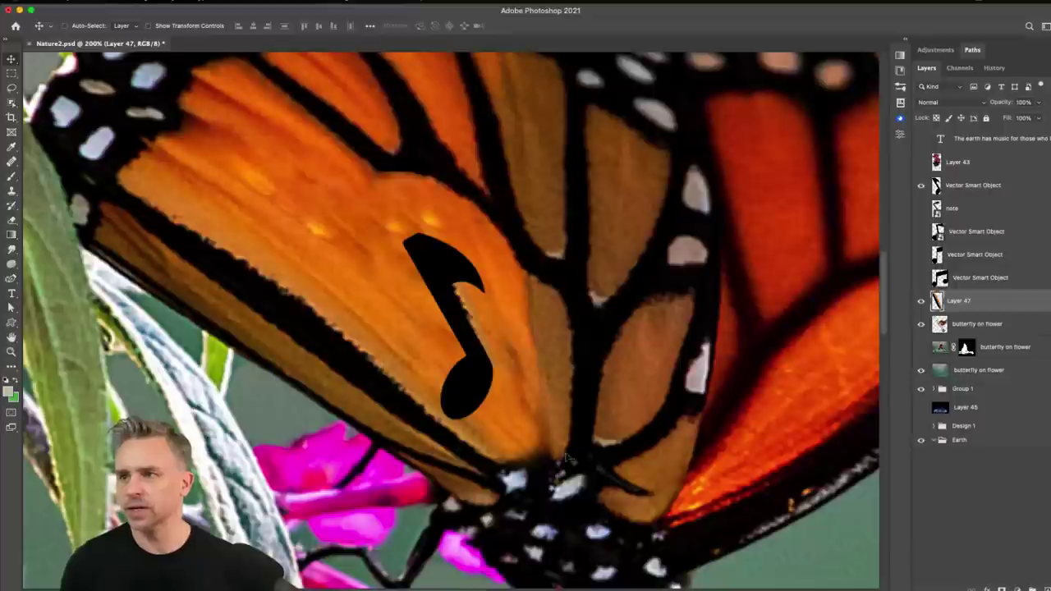
Show the headline text layer, reorder it, and move the headline above the butterfly.
{"action": "key", "text": "super+0"}
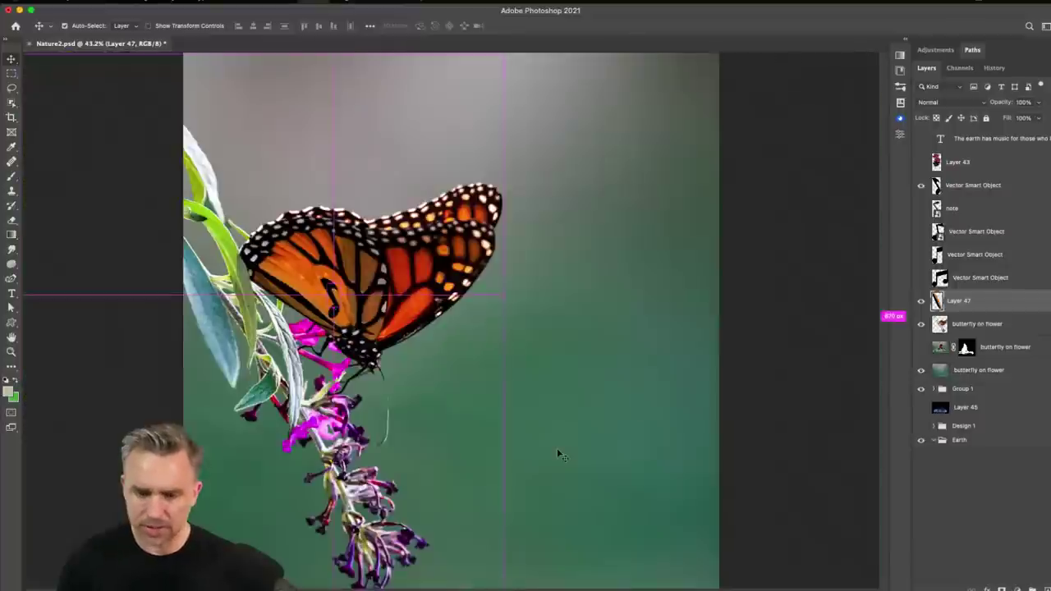
{"action": "left_click", "coordinate": [920, 139]}
{"action": "left_click_drag", "start_coordinate": [987, 313], "coordinate": [990, 333]}
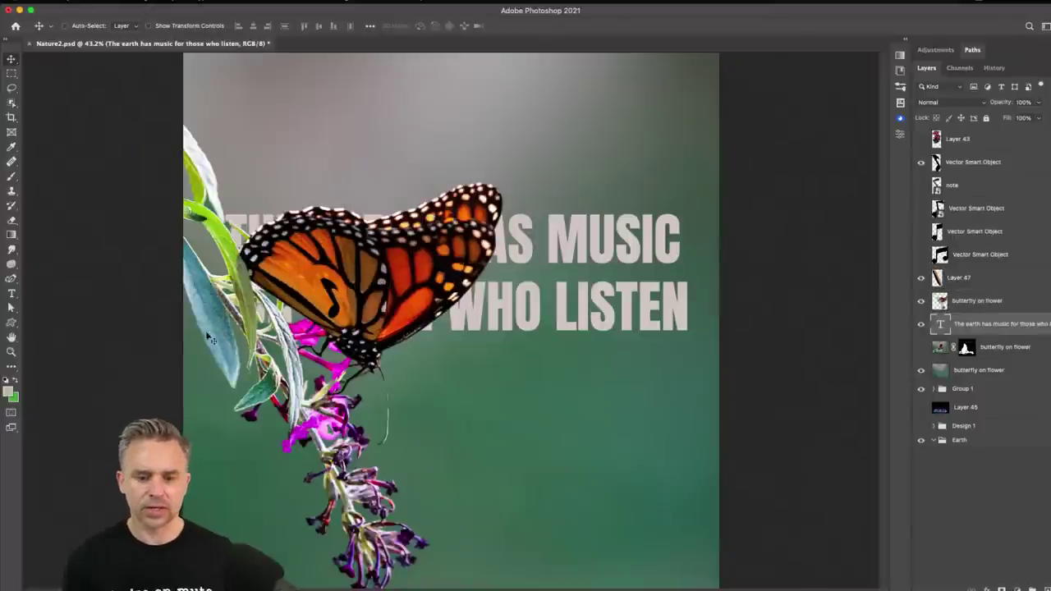
{"action": "left_click_drag", "start_coordinate": [582, 197], "coordinate": [585, 71]}
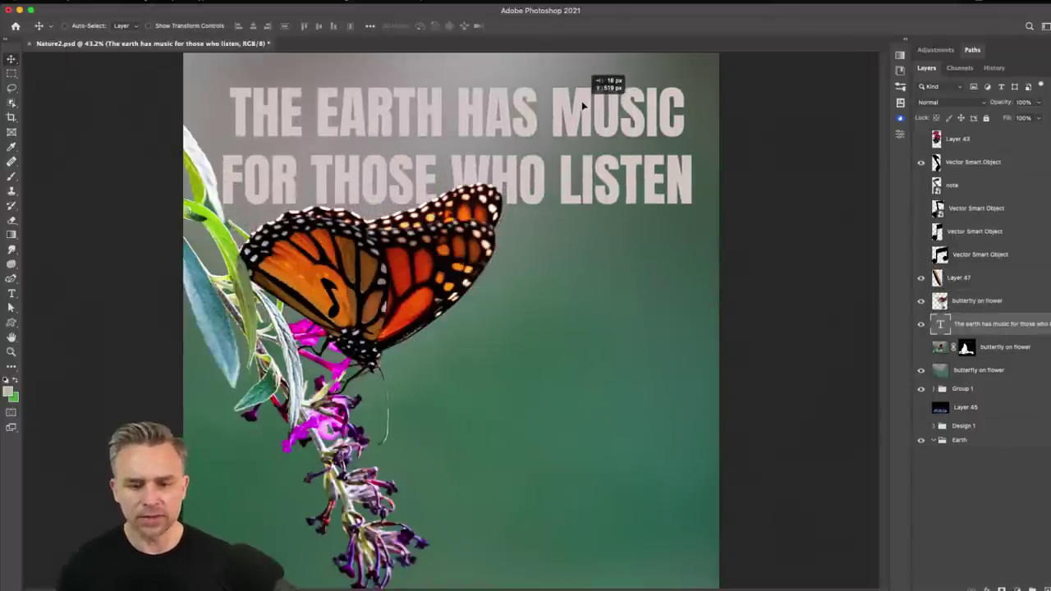
Group all butterfly poster layers into Group 2 and hide it.
{"action": "left_click", "coordinate": [983, 164], "text": "shift"}
{"action": "key", "text": "ctrl+g"}
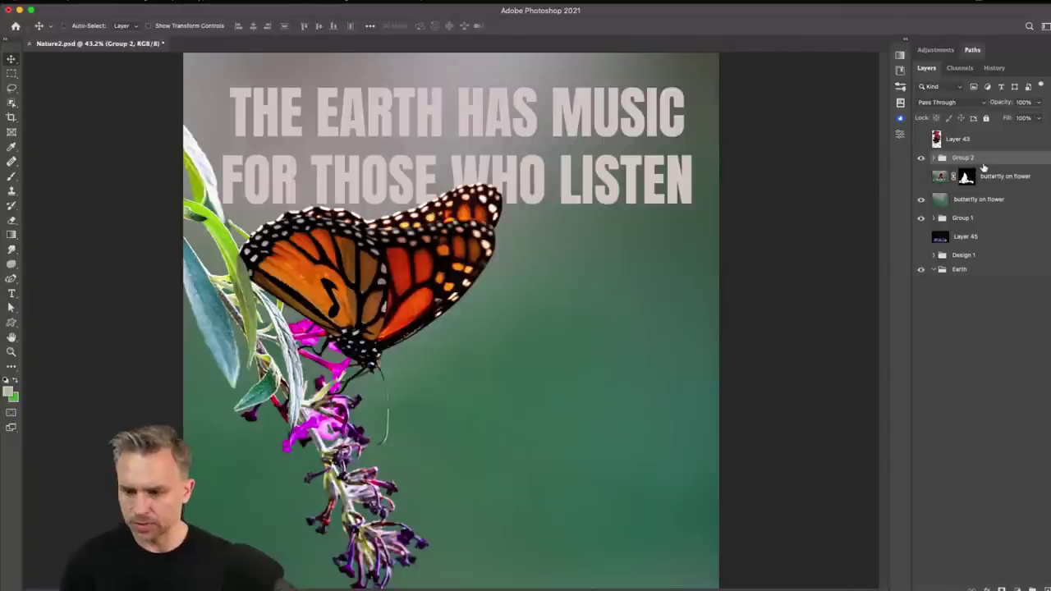
{"action": "left_click", "coordinate": [921, 158]}
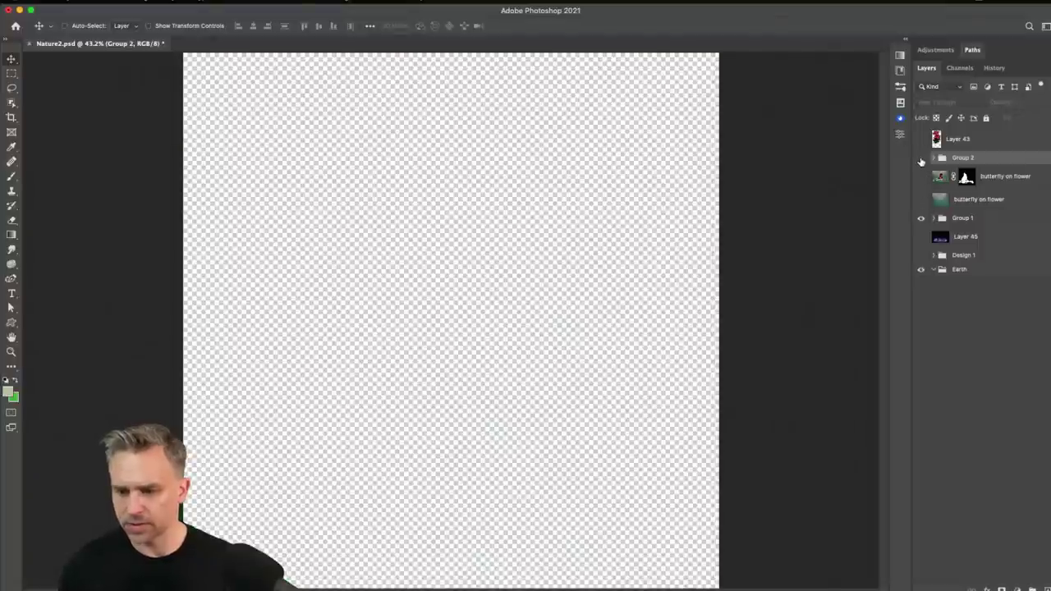
Make Group 1's forest poster visible, then collapse Group 1.
{"action": "left_click", "coordinate": [933, 218]}
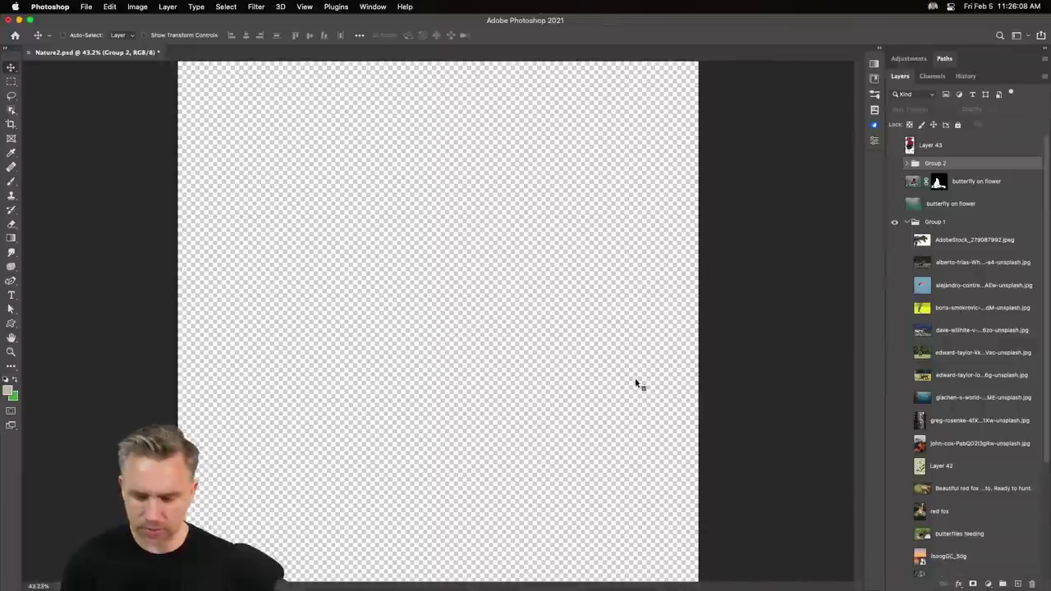
{"action": "scroll", "coordinate": [938, 462], "scroll_direction": "down", "scroll_amount": 5}
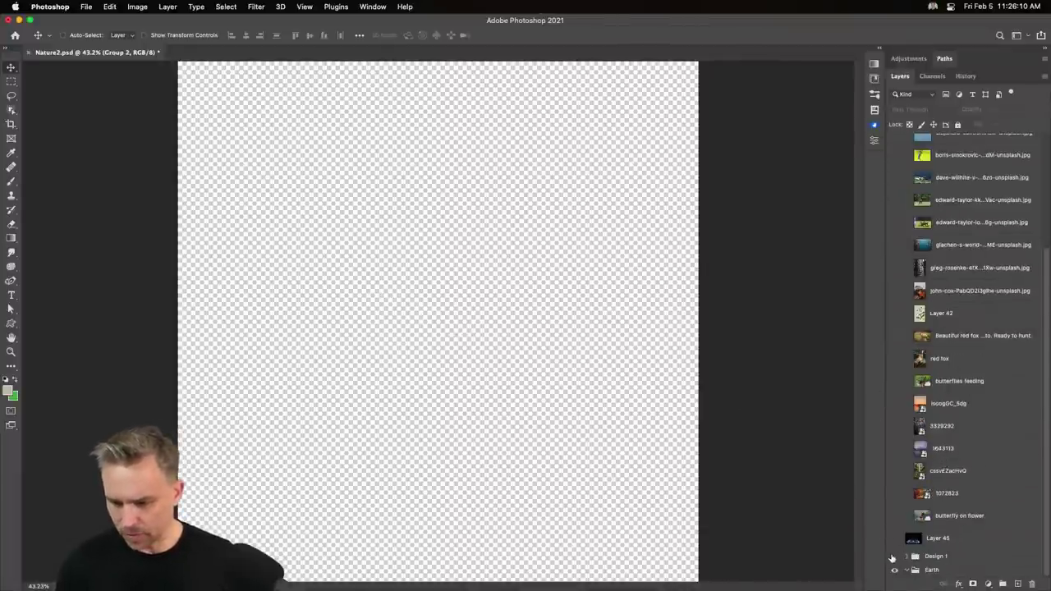
{"action": "left_click", "coordinate": [894, 557]}
{"action": "scroll", "coordinate": [987, 358], "scroll_direction": "up", "scroll_amount": 5}
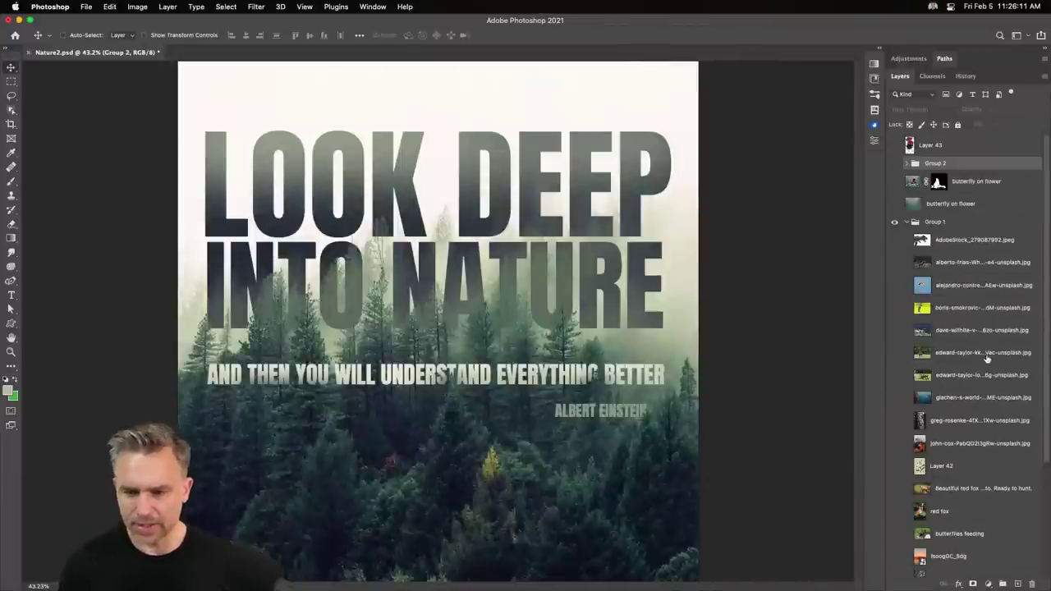
{"action": "left_click", "coordinate": [907, 223]}
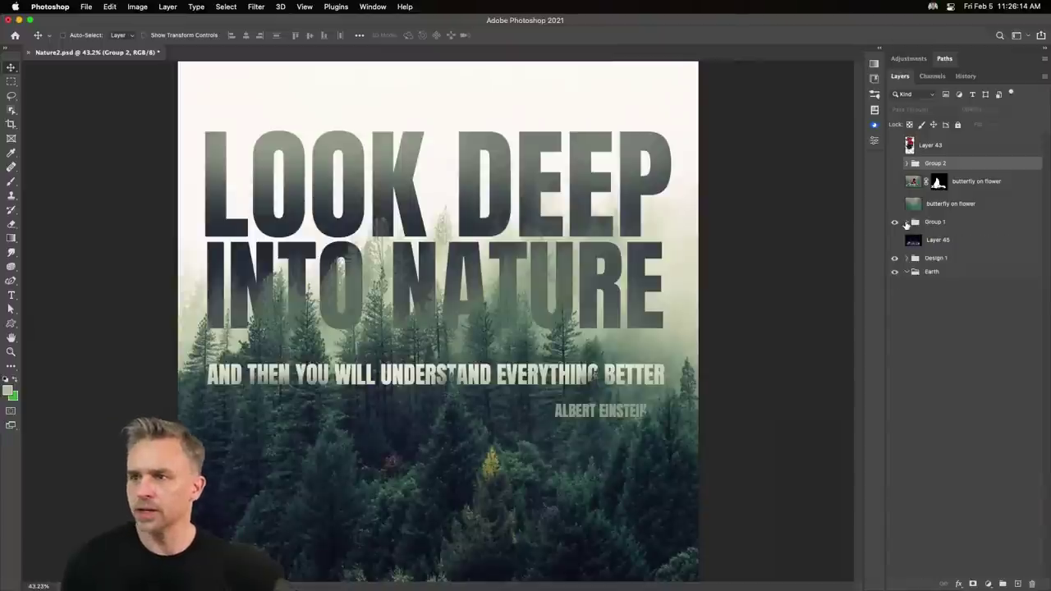